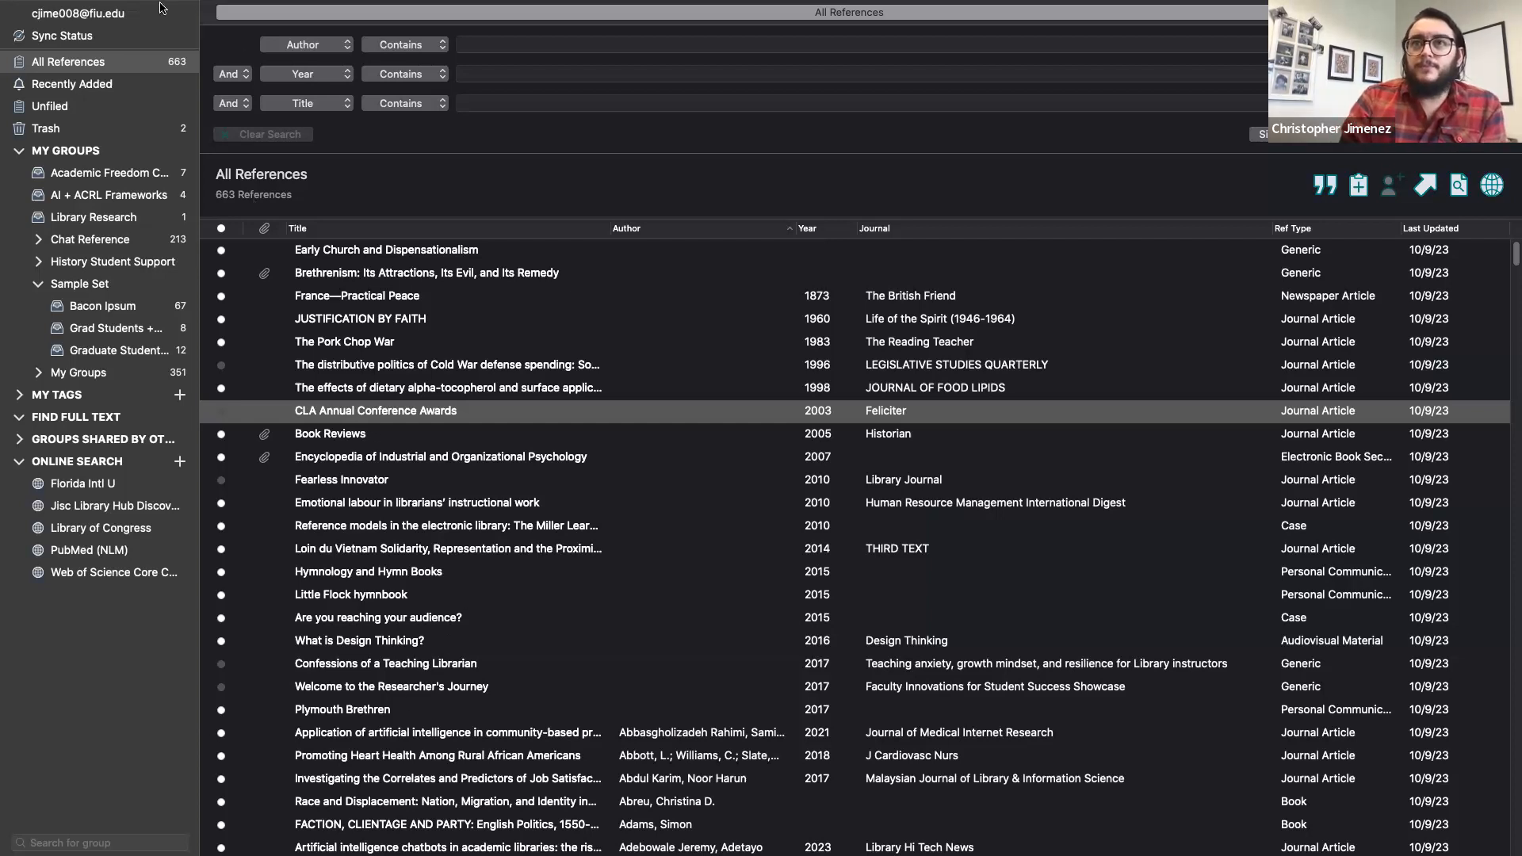
# Step: Look over the library's file menu commands, then dismiss the menu
pyautogui.moveTo(162, 2)
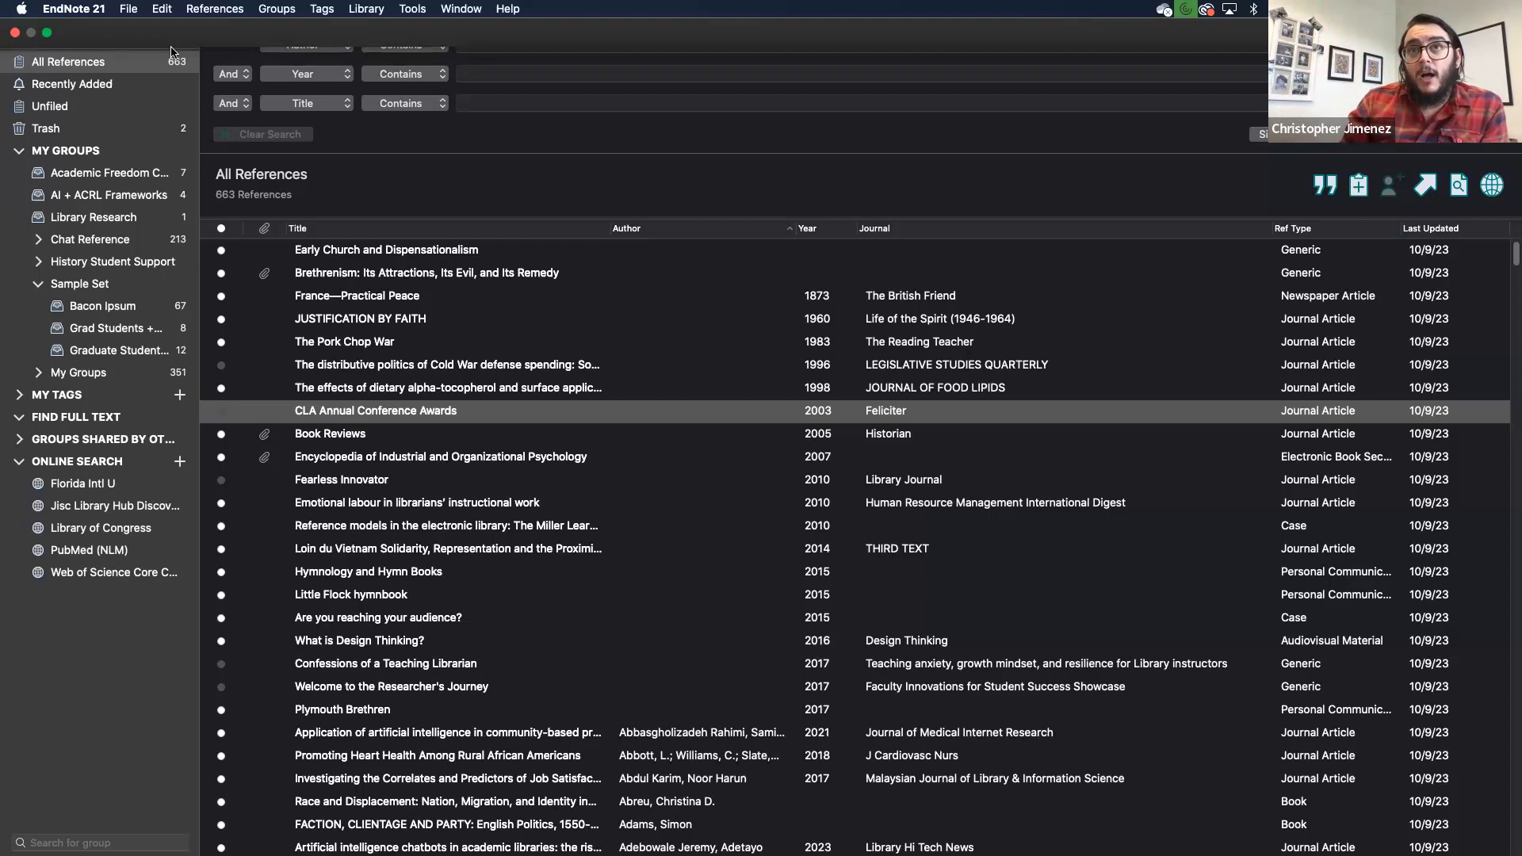
pyautogui.click(95, 9)
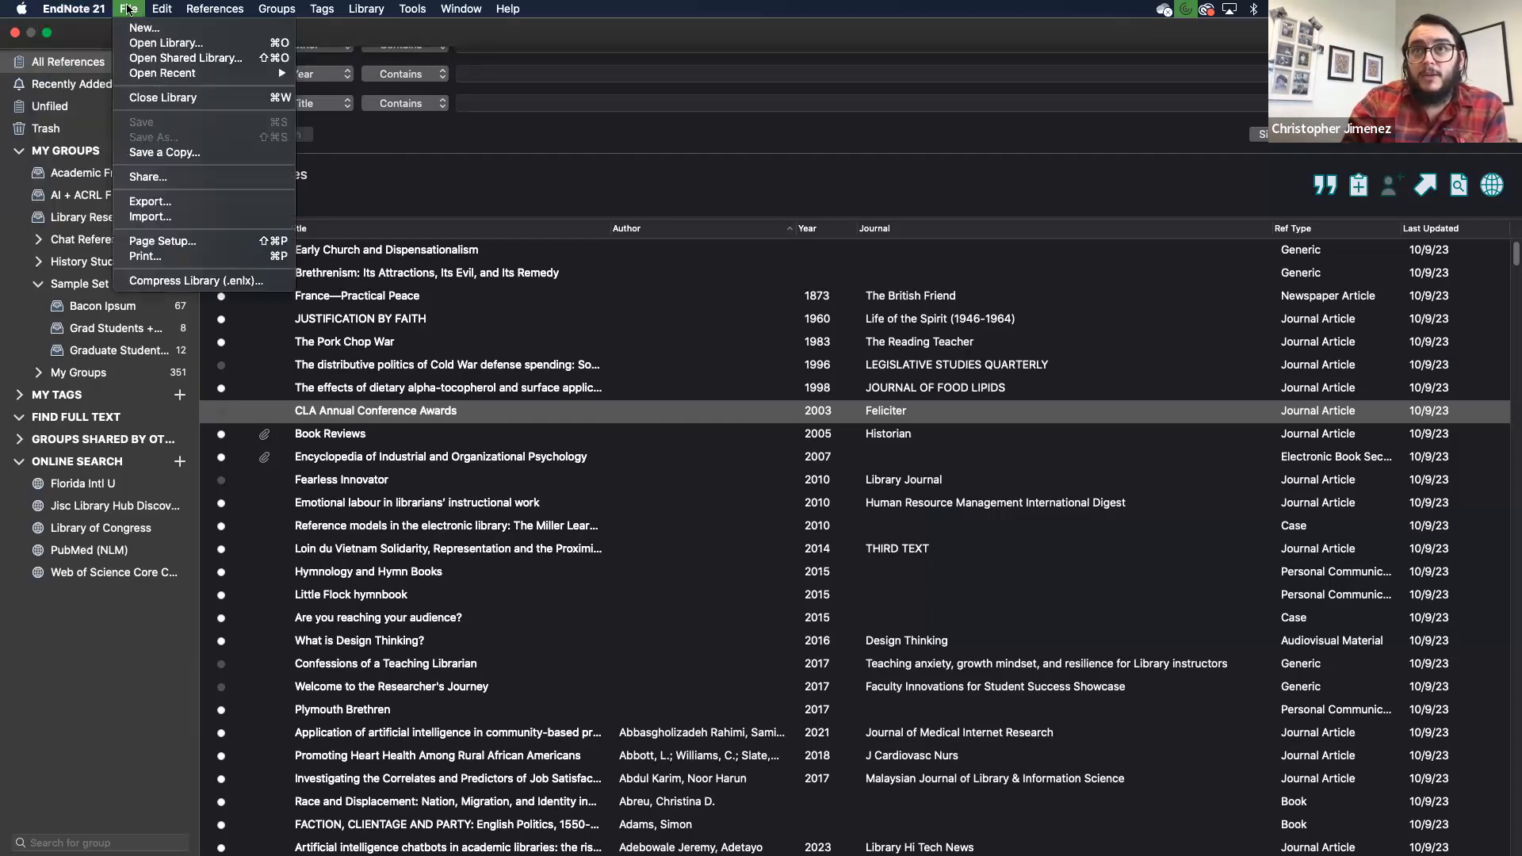
pyautogui.moveTo(323, 14)
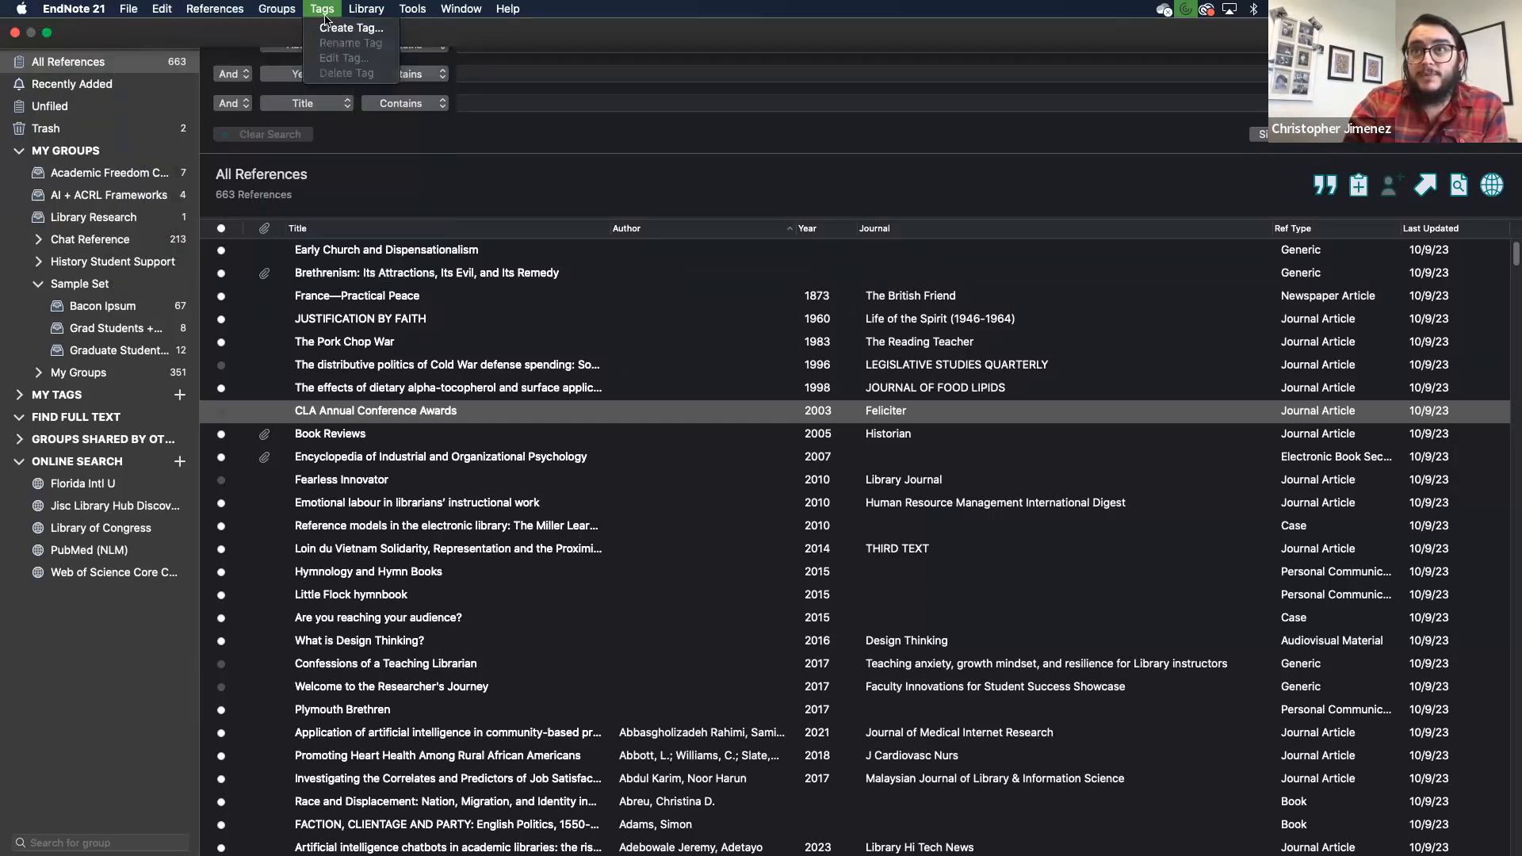
pyautogui.moveTo(508, 13)
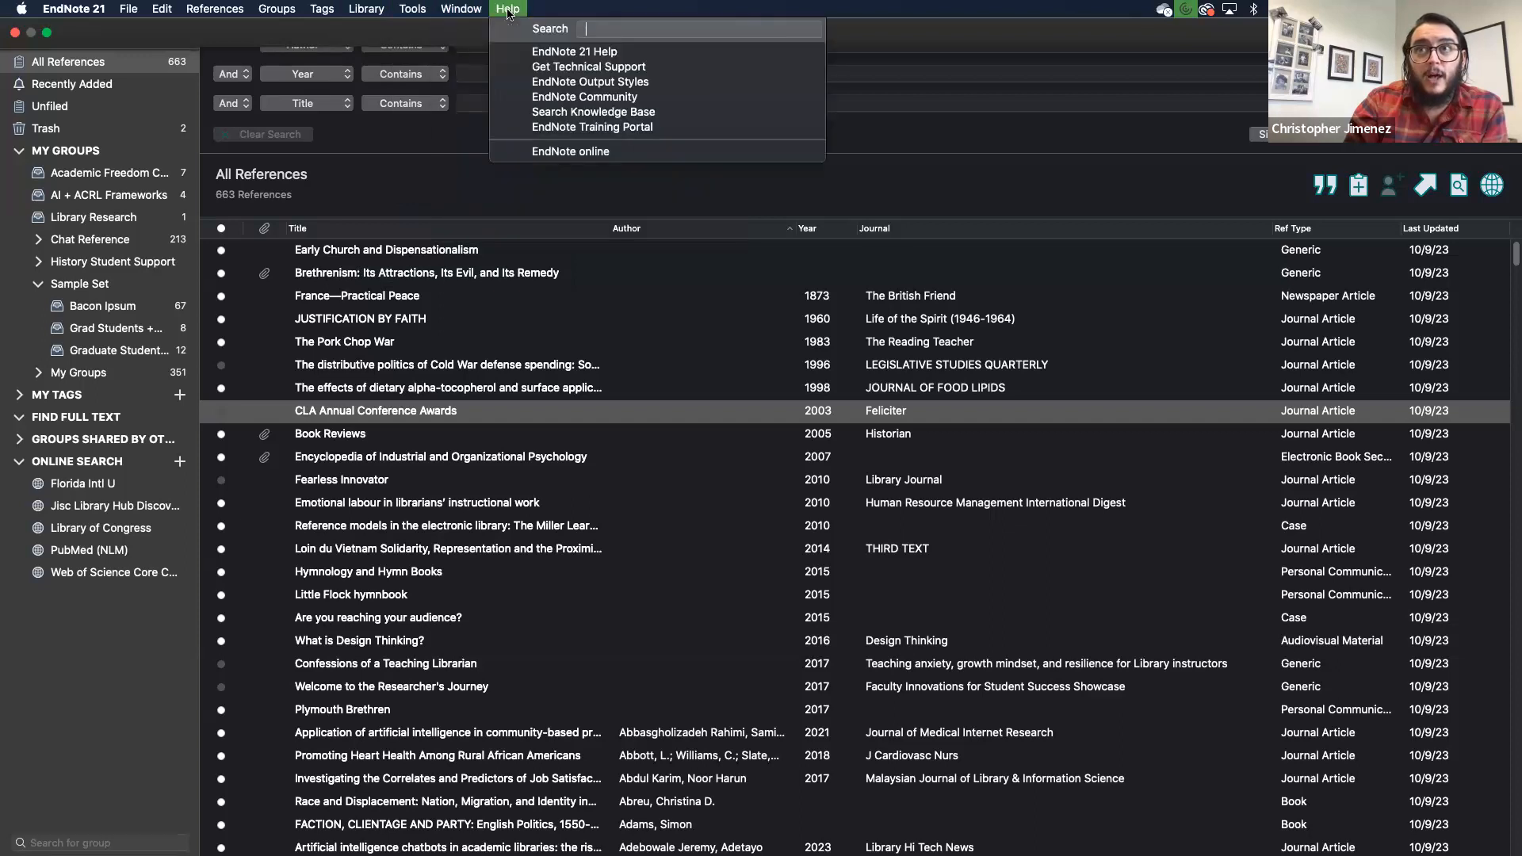
pyautogui.press('Escape')
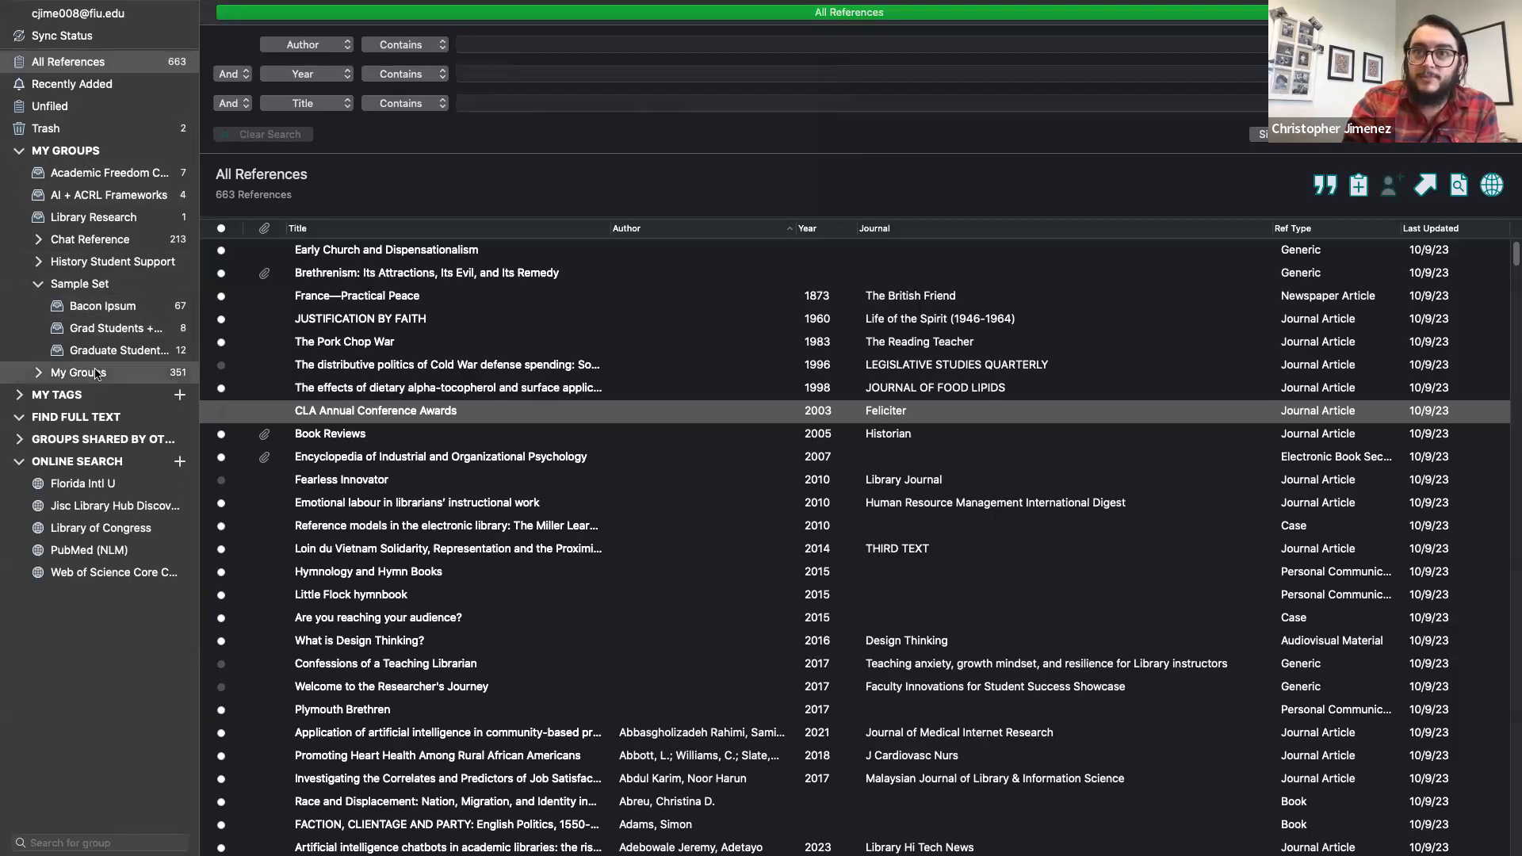
# Step: Expand My Tags to show physiology and psychology tags, check Find Full Text, then return to All References (663)
pyautogui.click(79, 394)
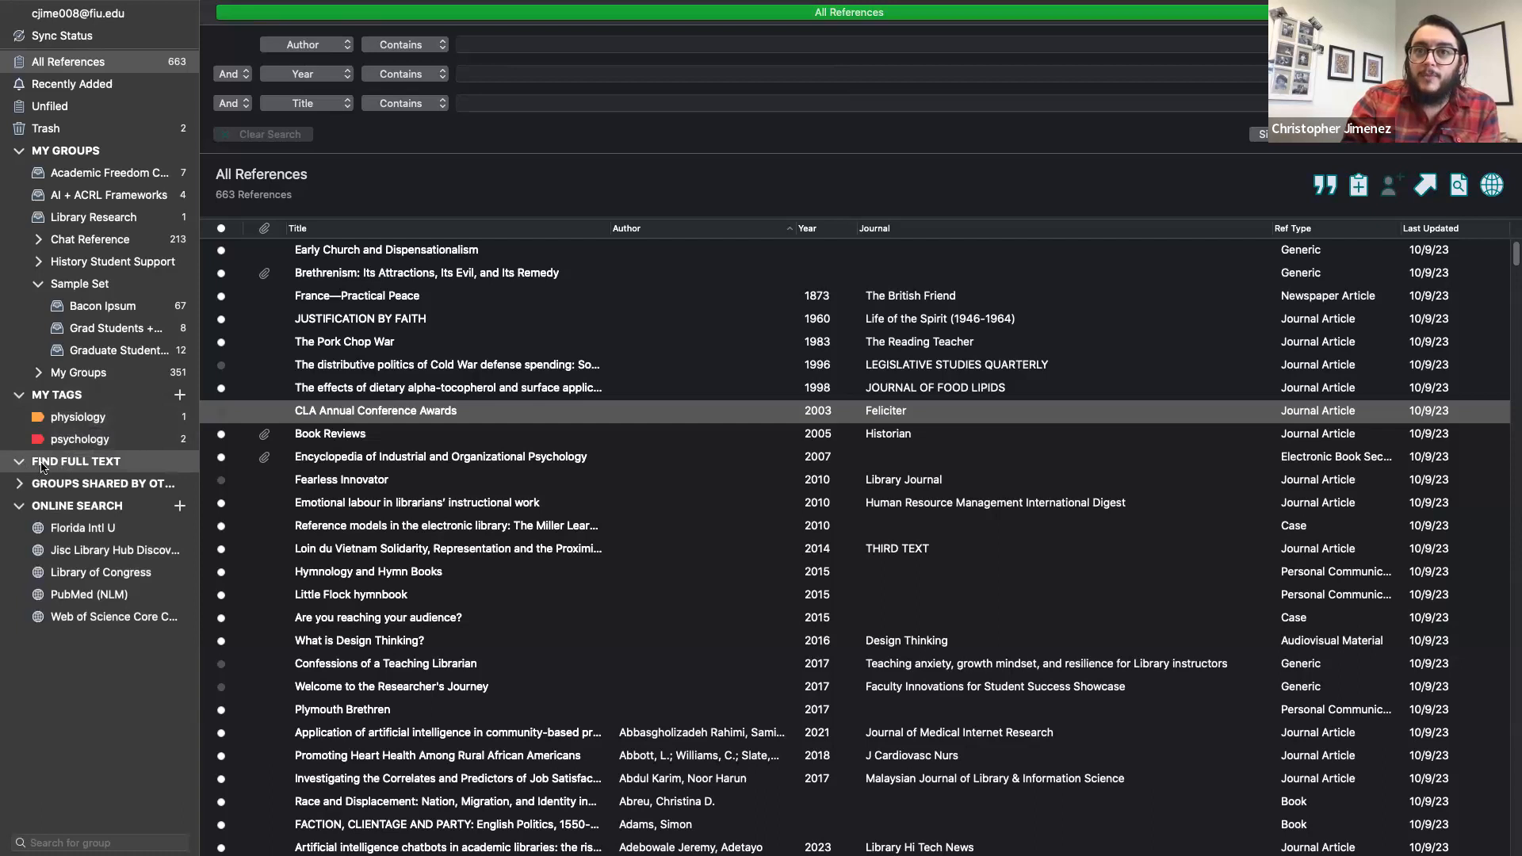
pyautogui.click(48, 462)
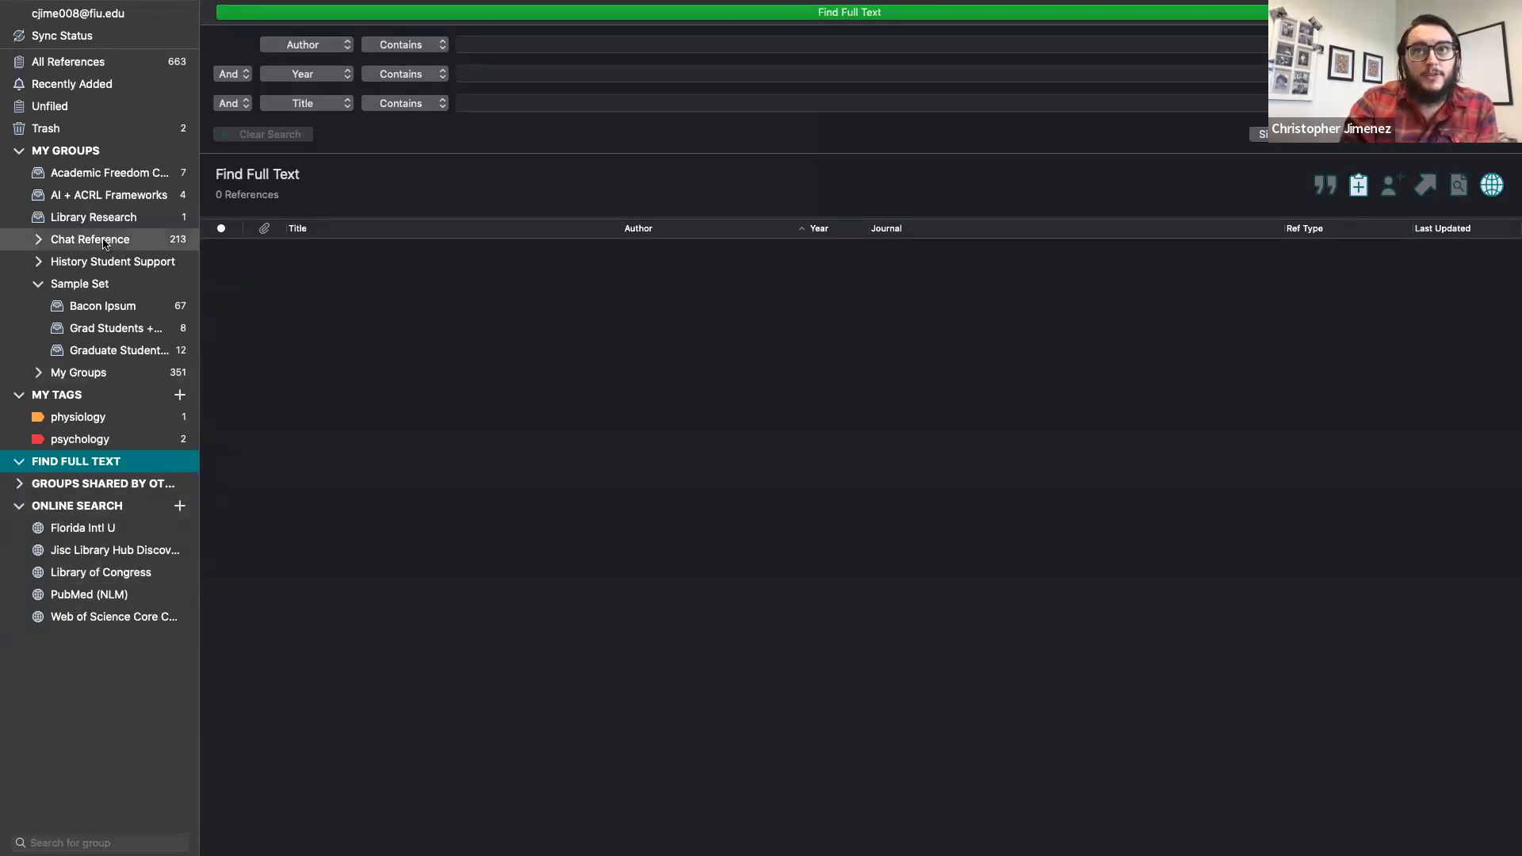
pyautogui.click(83, 65)
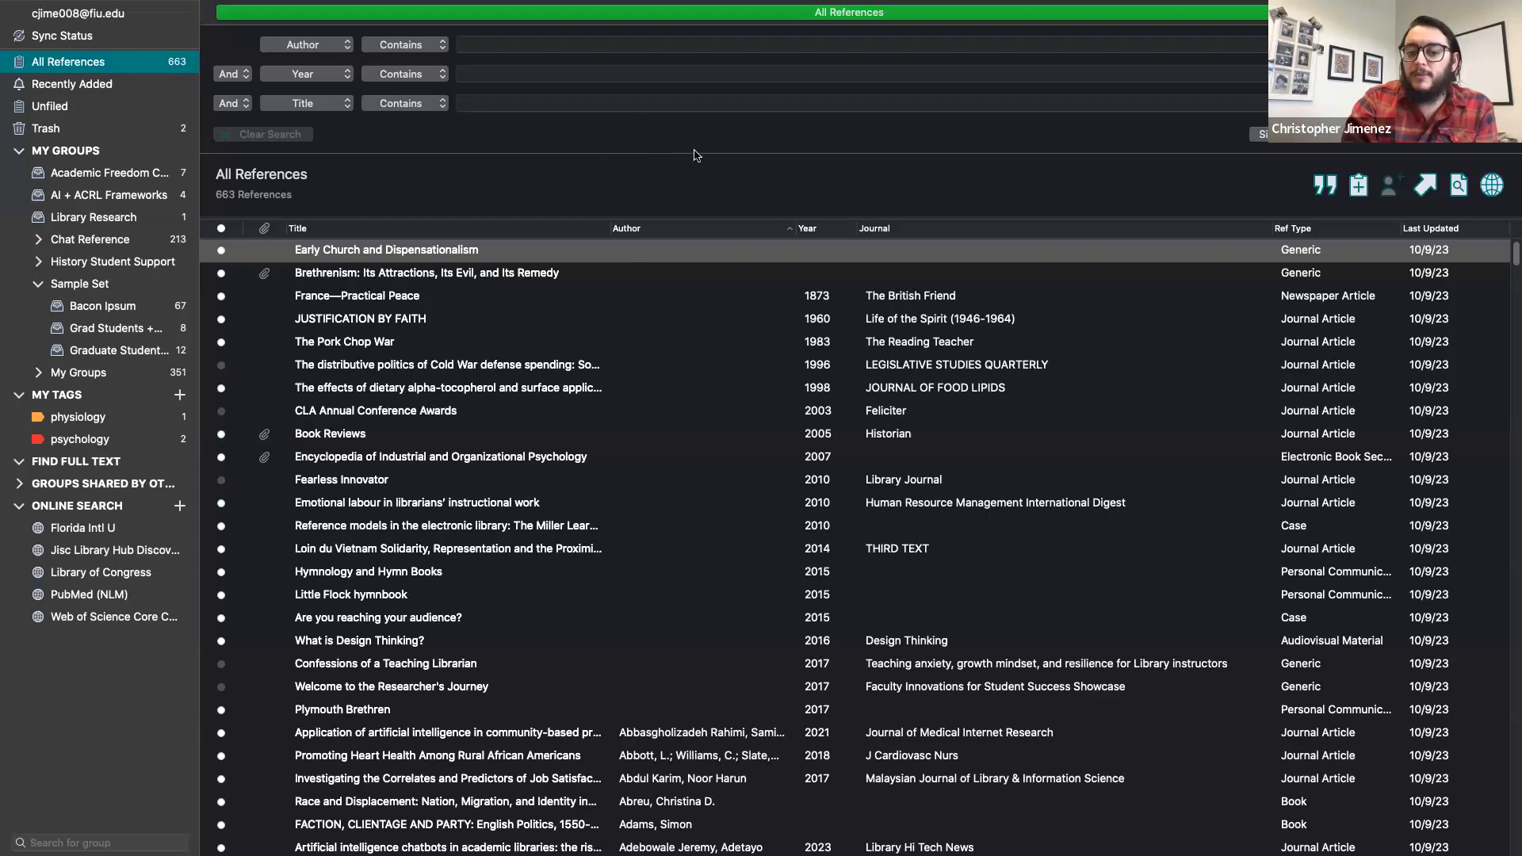
# Step: Change the first search row's field from Author to Any Field + PDF with Notes
pyautogui.click(642, 45)
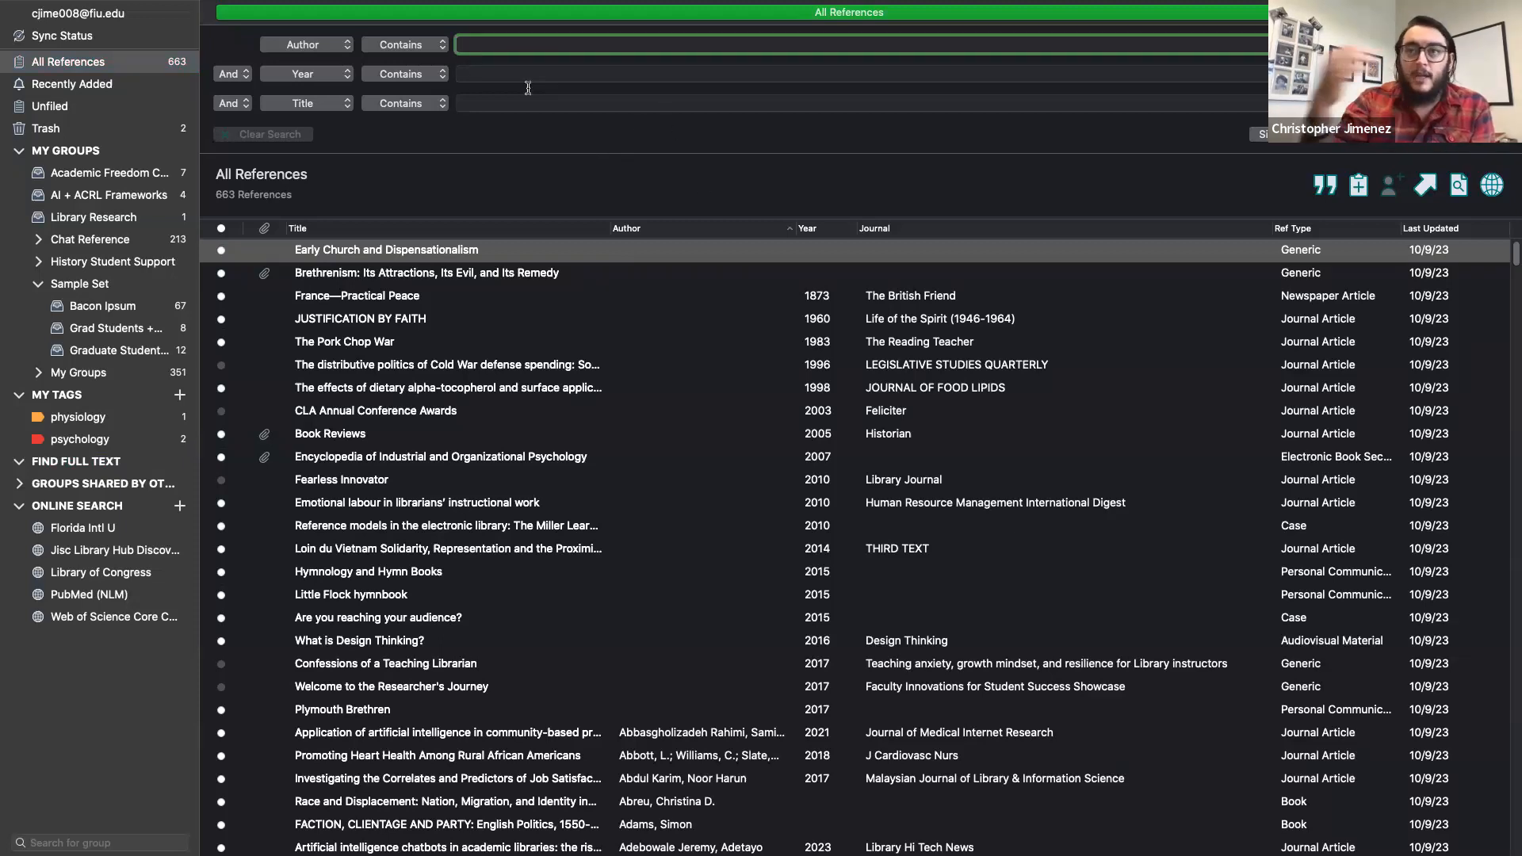
pyautogui.click(316, 44)
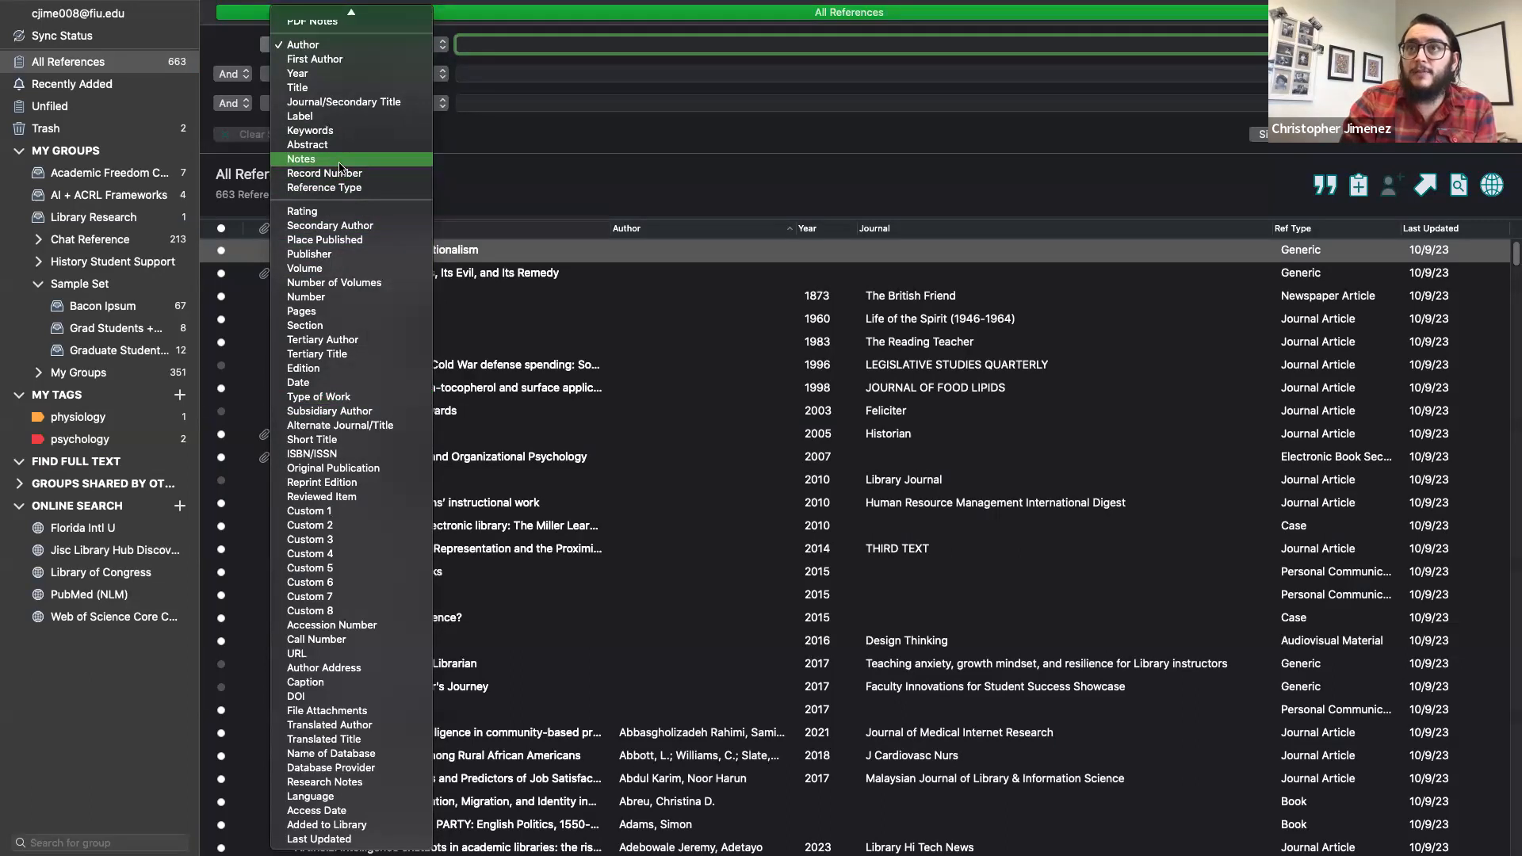
pyautogui.scroll(2, 343, 165)
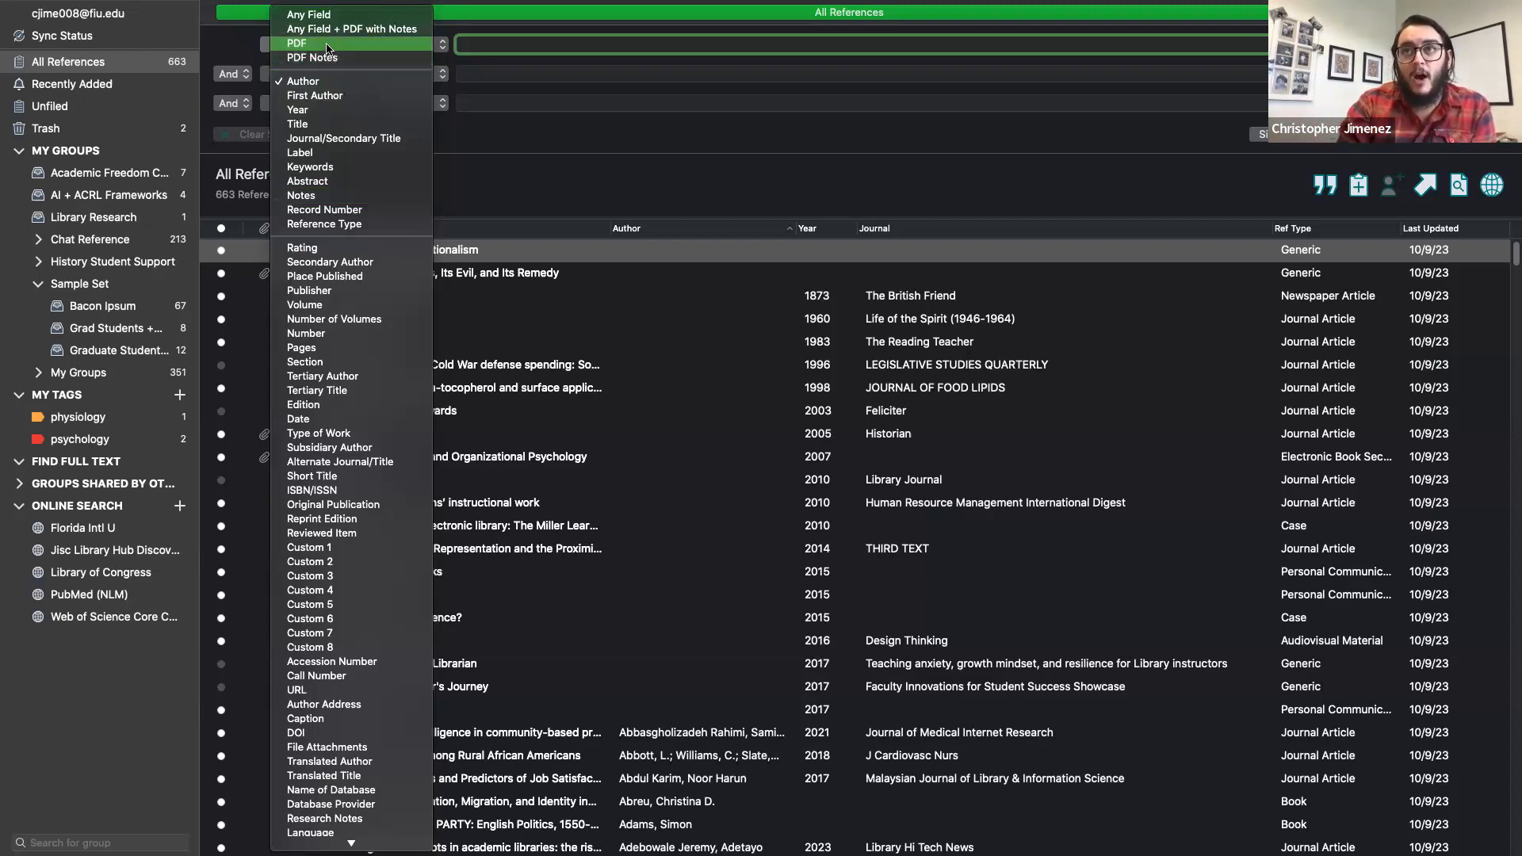
pyautogui.click(393, 30)
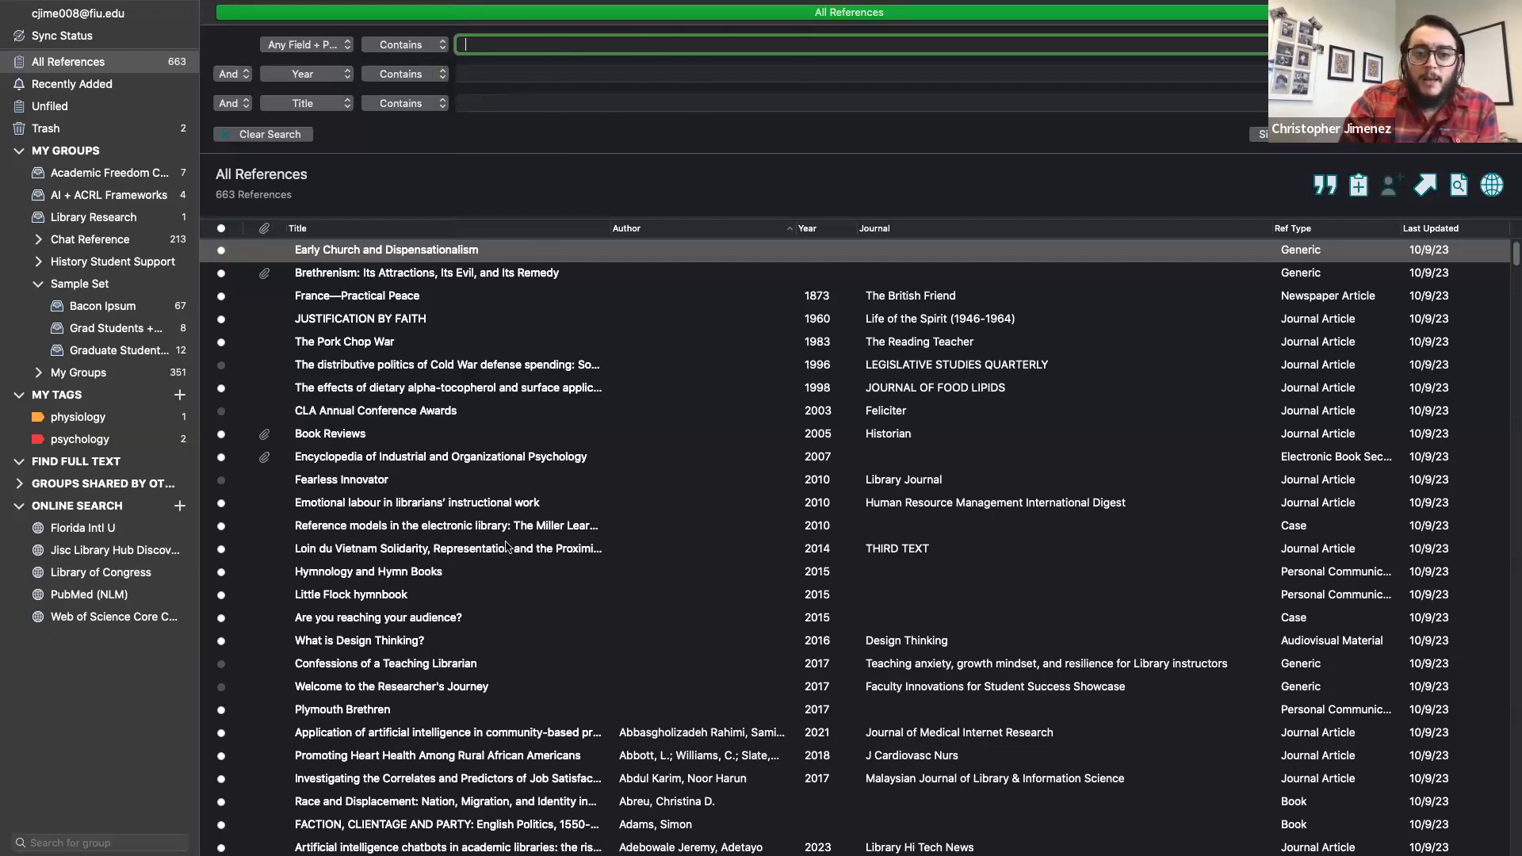
pyautogui.scroll(-3, 506, 546)
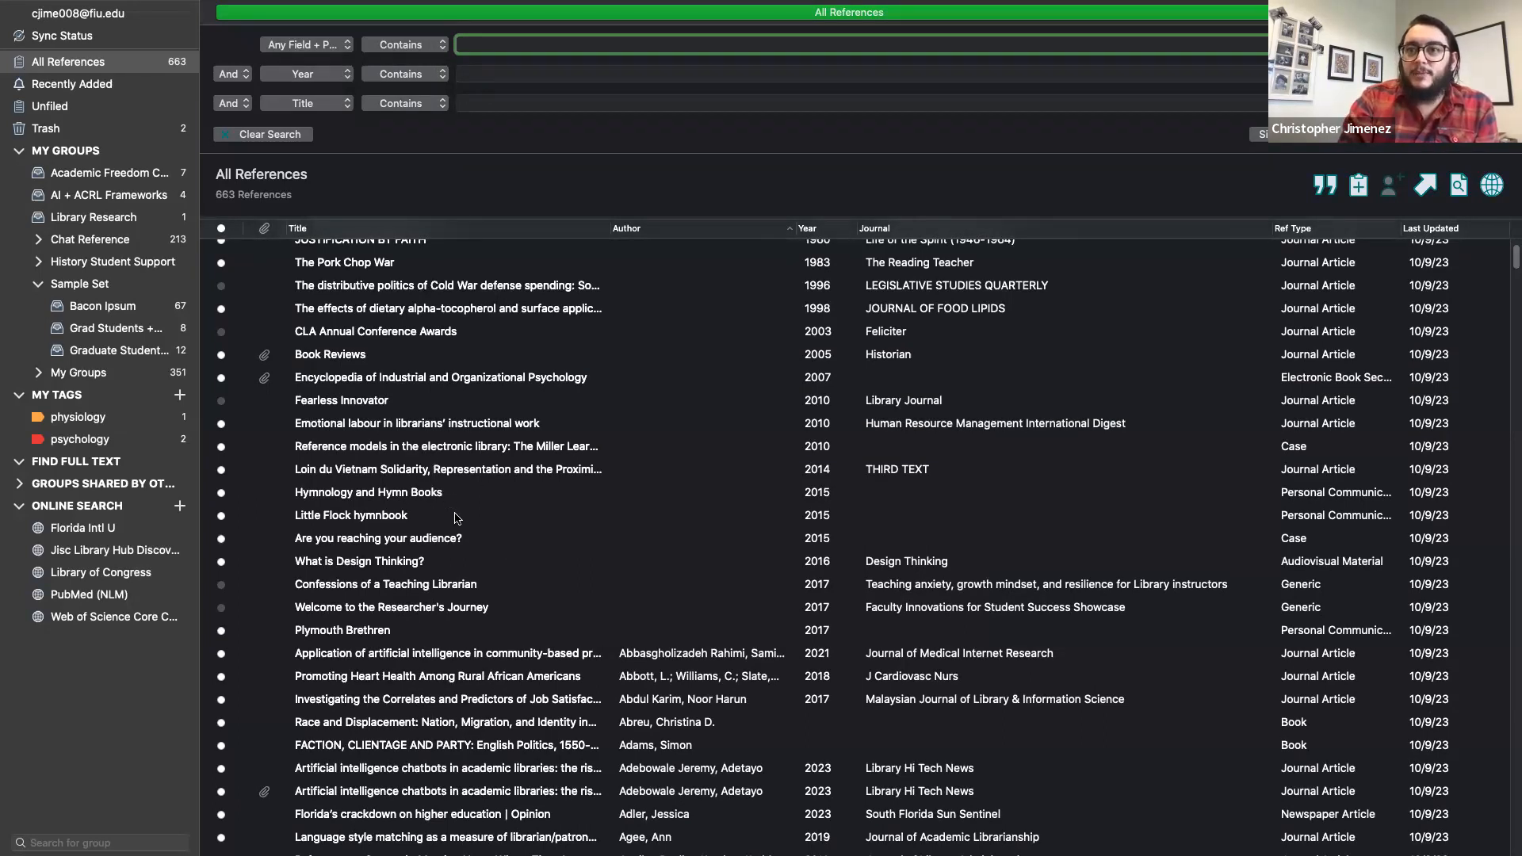
# Step: Open the 2005 Historian 'Book Reviews' article (#334) in a vertical split panel and edit its Author field
pyautogui.doubleClick(413, 563)
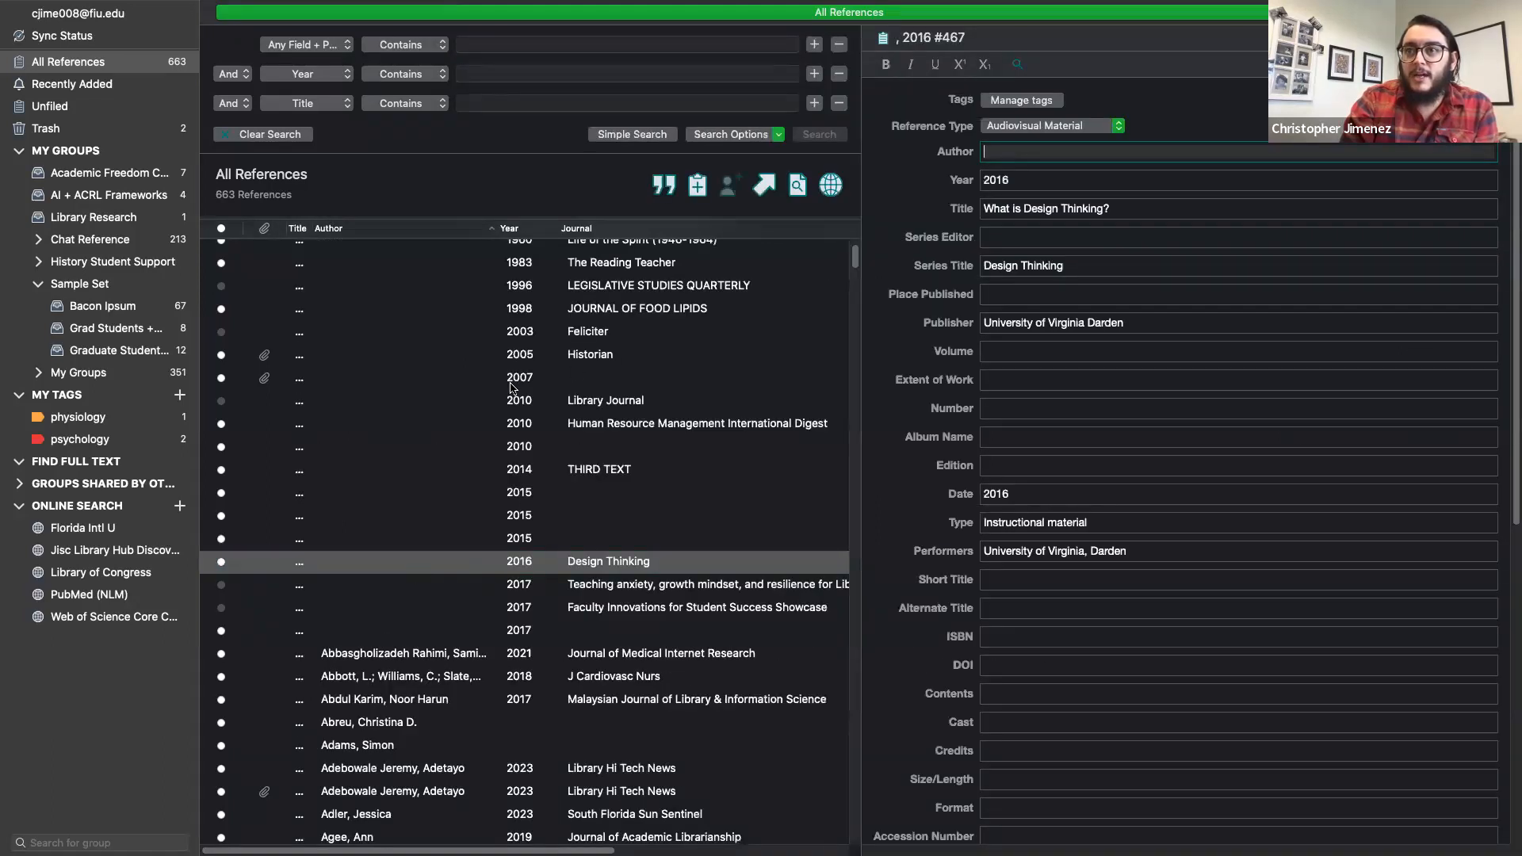
pyautogui.click(584, 356)
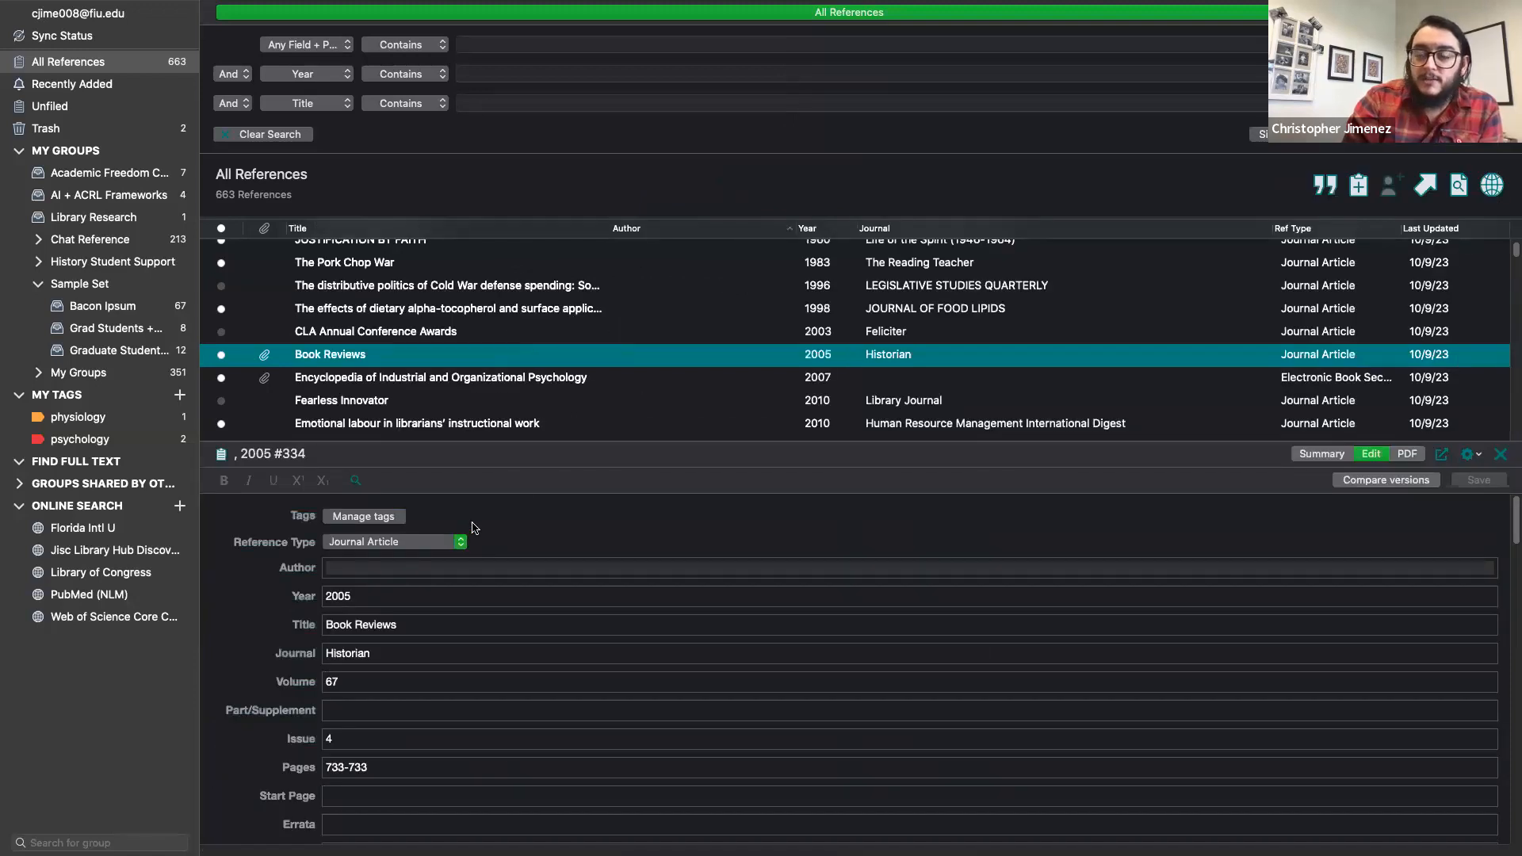
pyautogui.click(1474, 455)
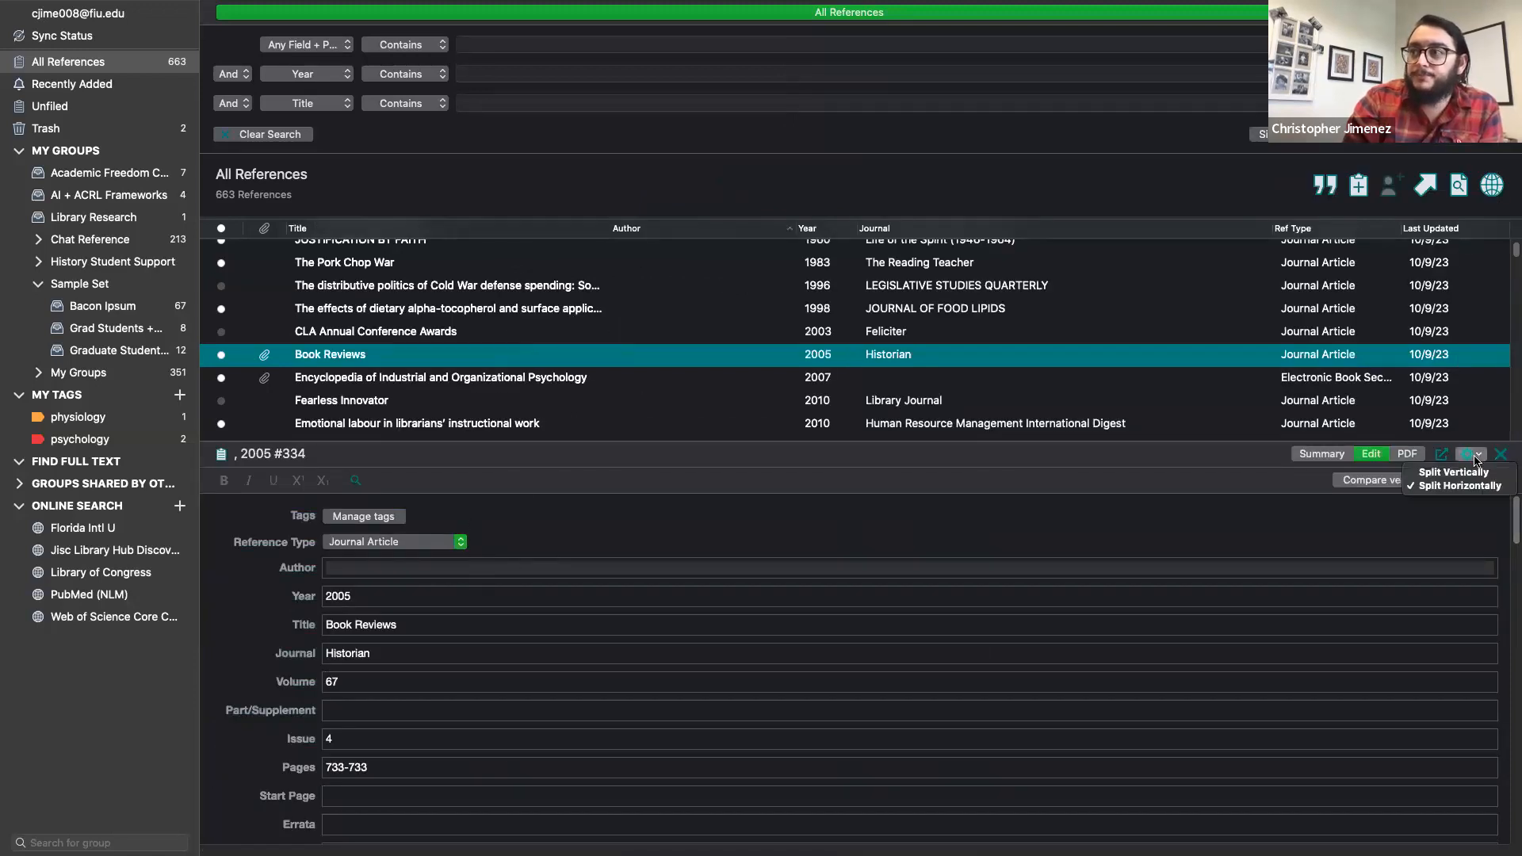
pyautogui.click(1472, 472)
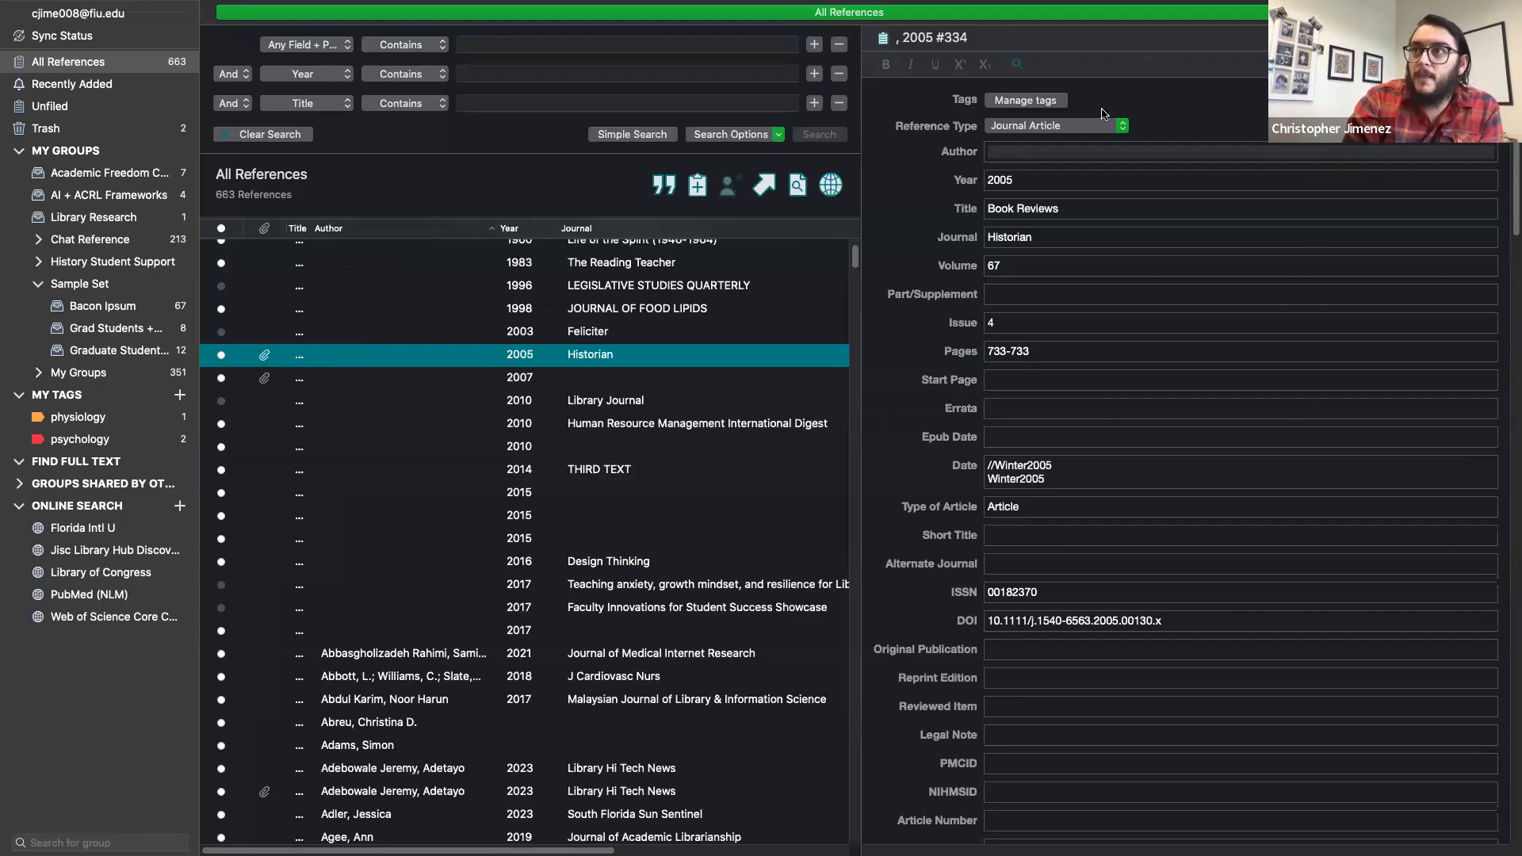
pyautogui.click(989, 151)
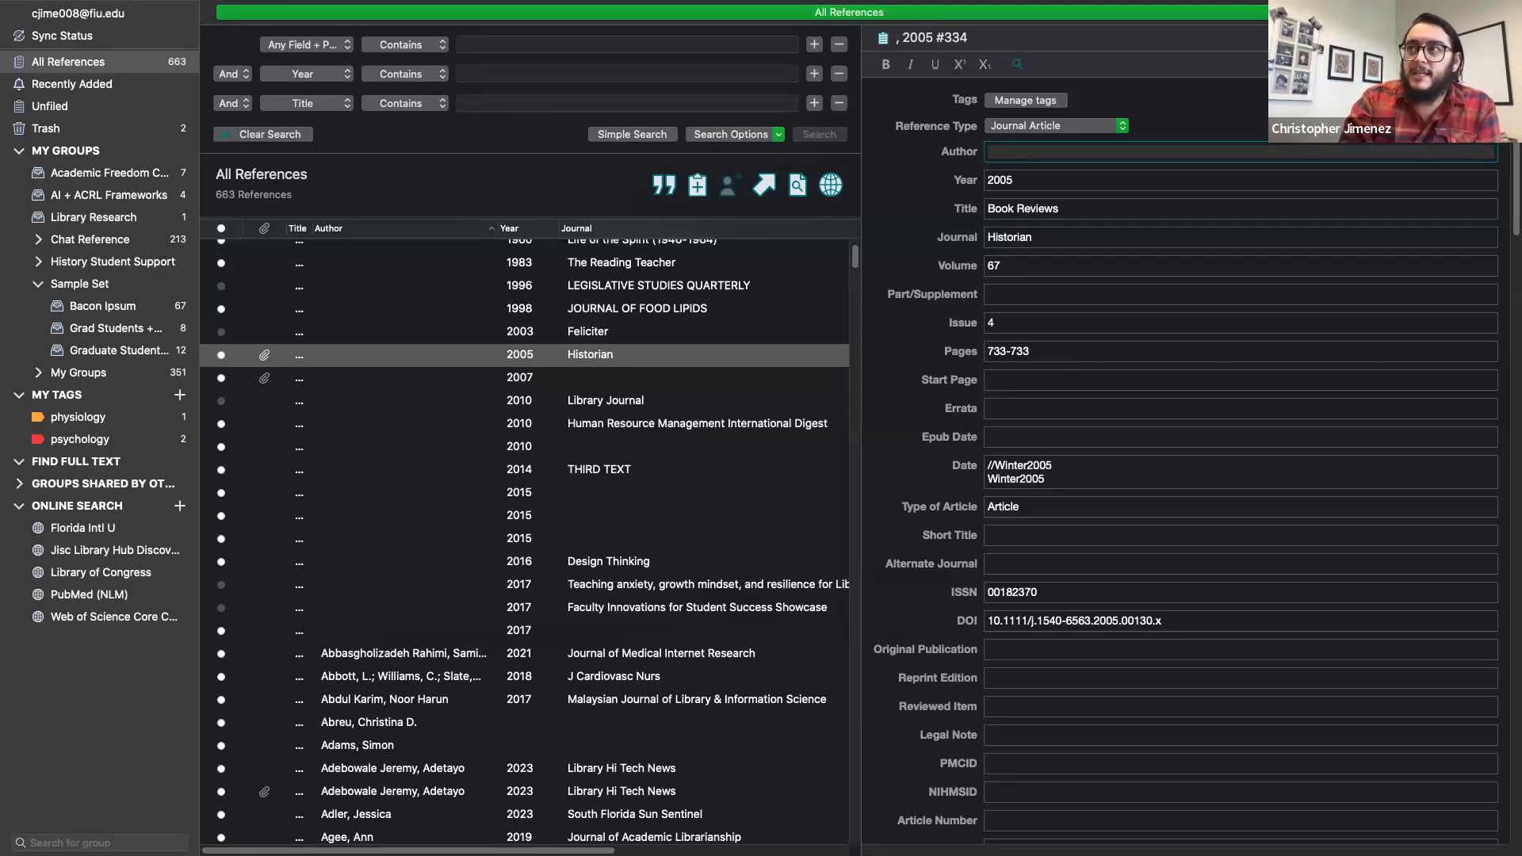
# Step: Review the Book Reviews reference's summary, then open its attached PDF
pyautogui.click(1347, 37)
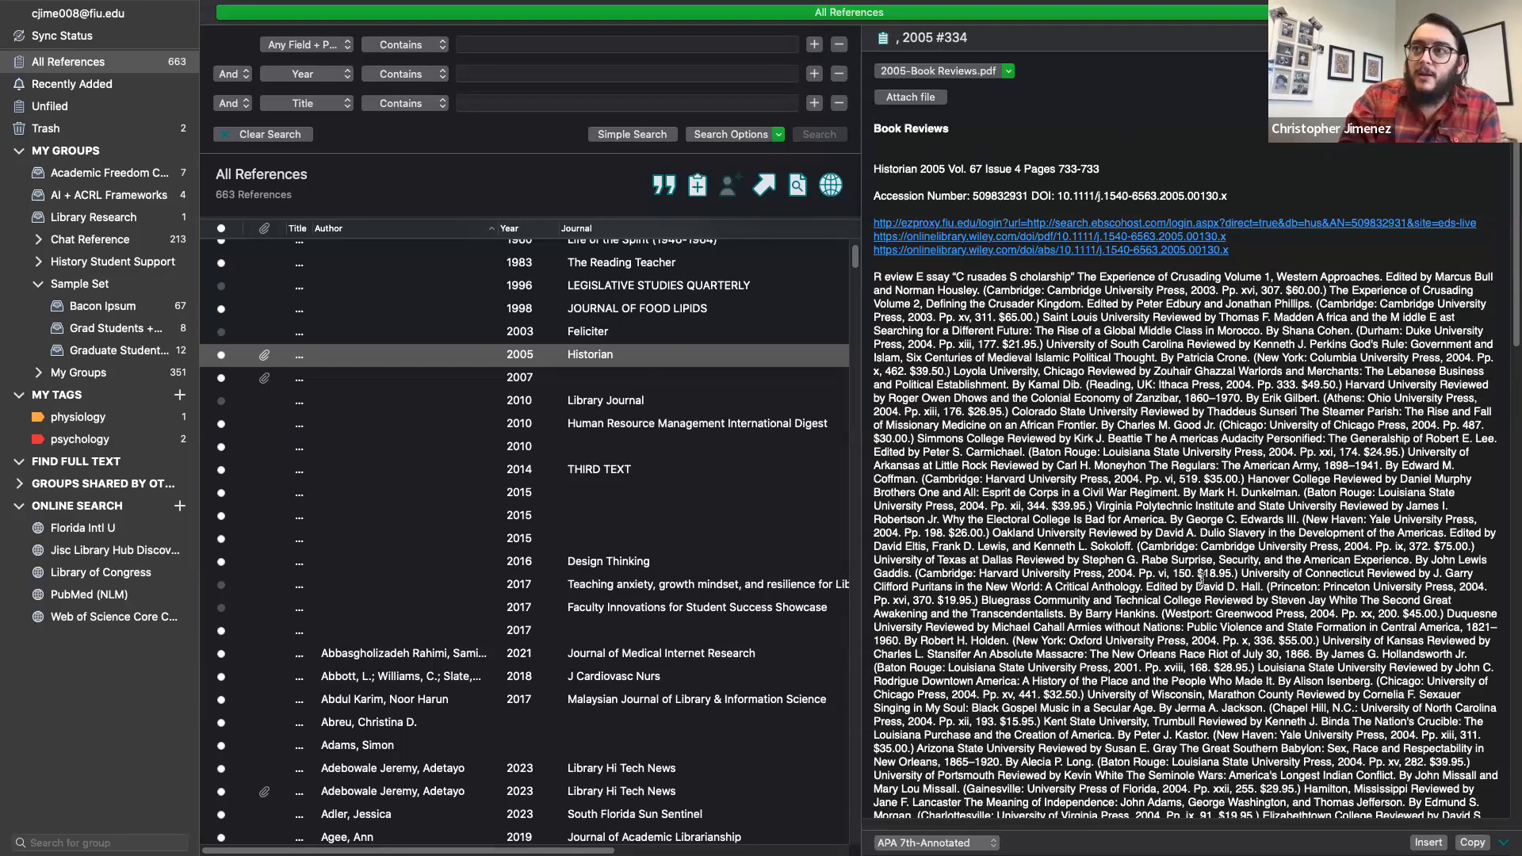
pyautogui.scroll(-8, 1202, 580)
pyautogui.scroll(-7, 1202, 580)
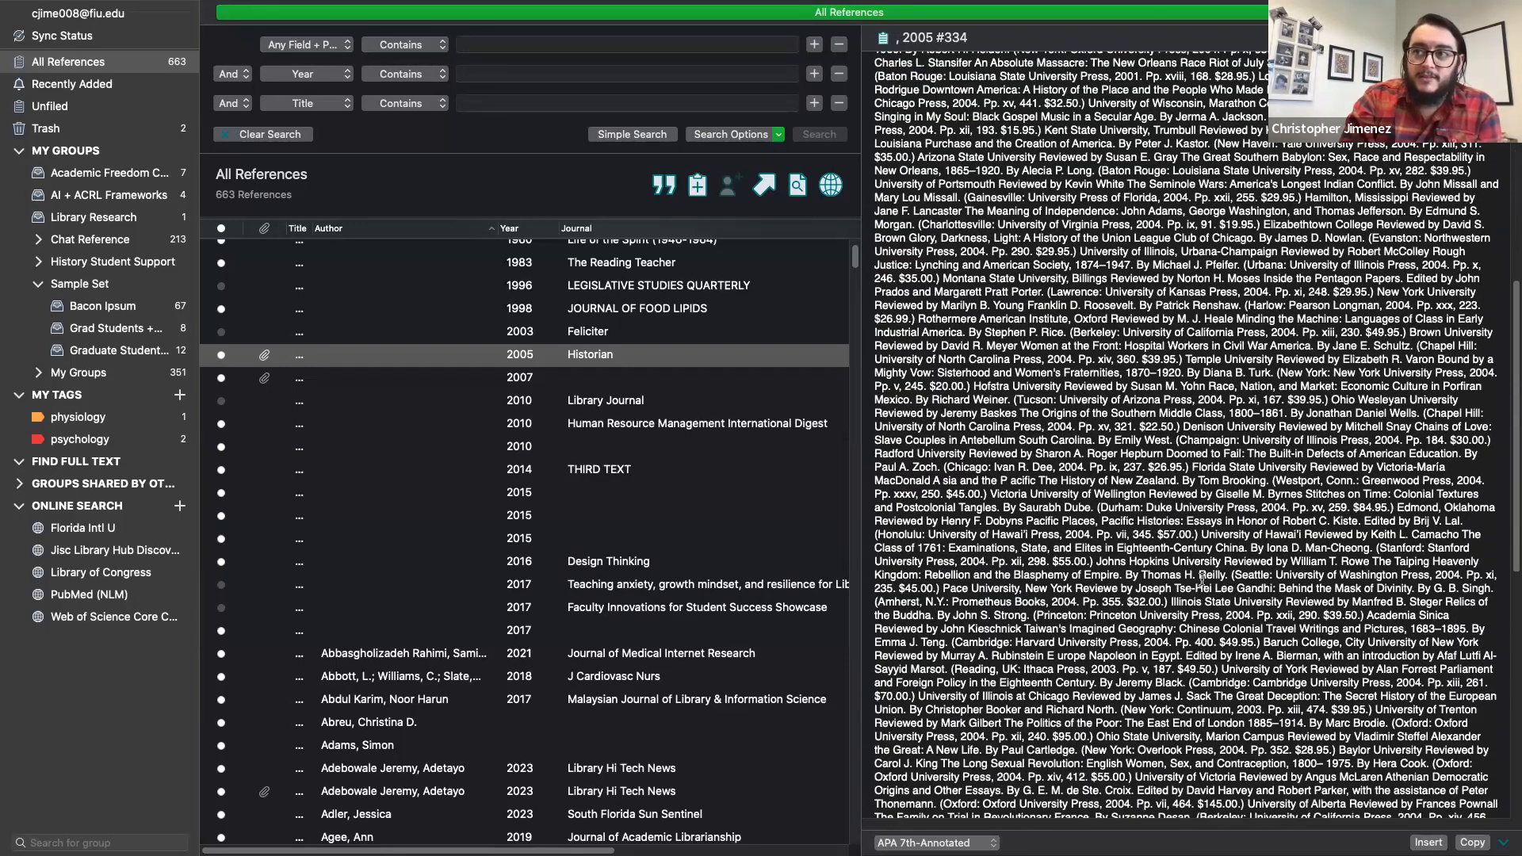
pyautogui.scroll(-16, 1202, 579)
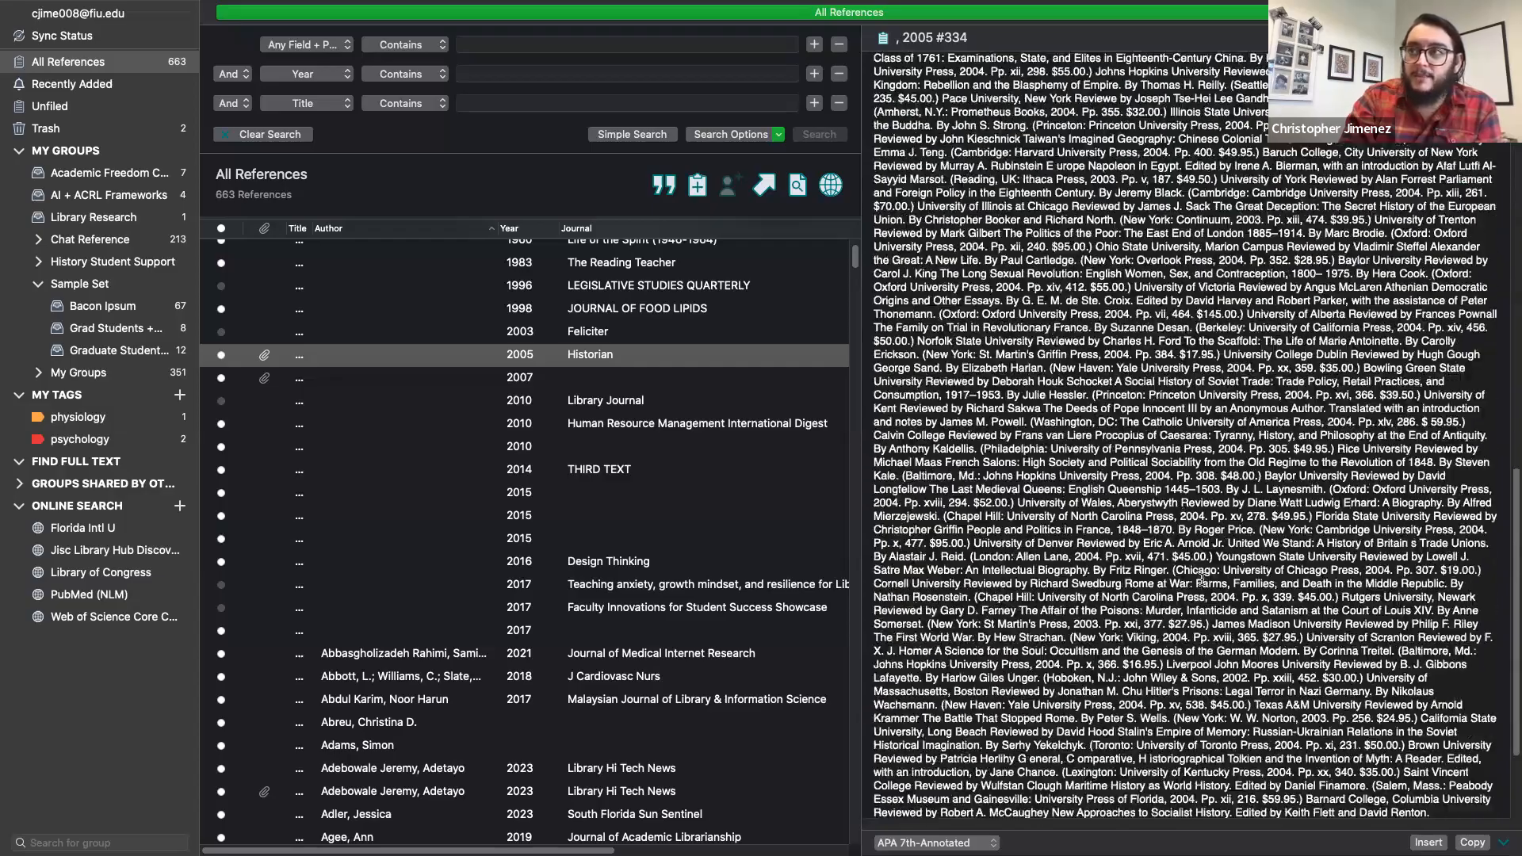
pyautogui.scroll(18, 1202, 580)
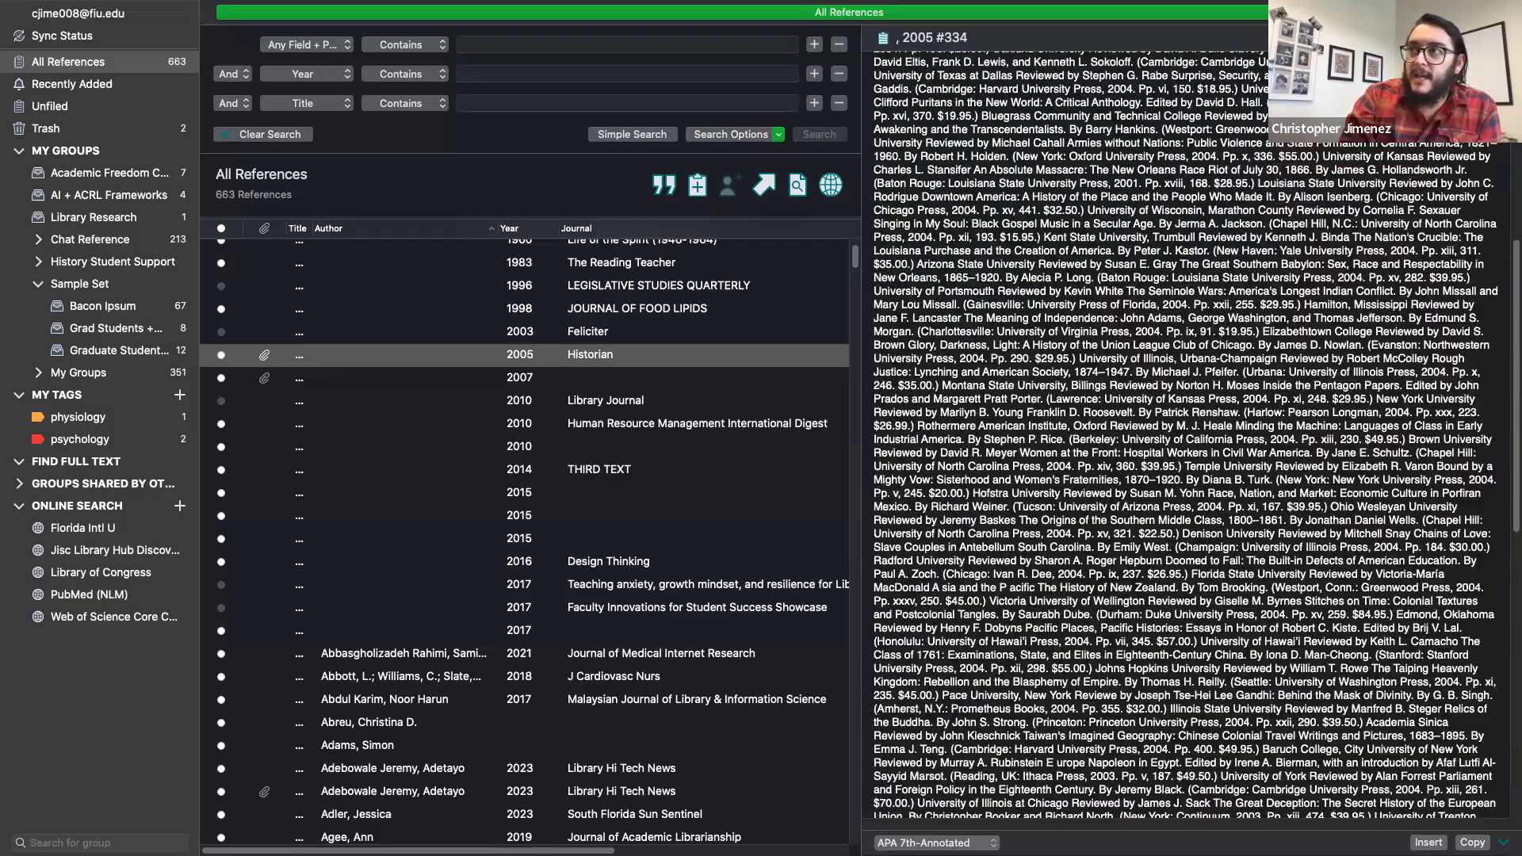
pyautogui.click(1474, 37)
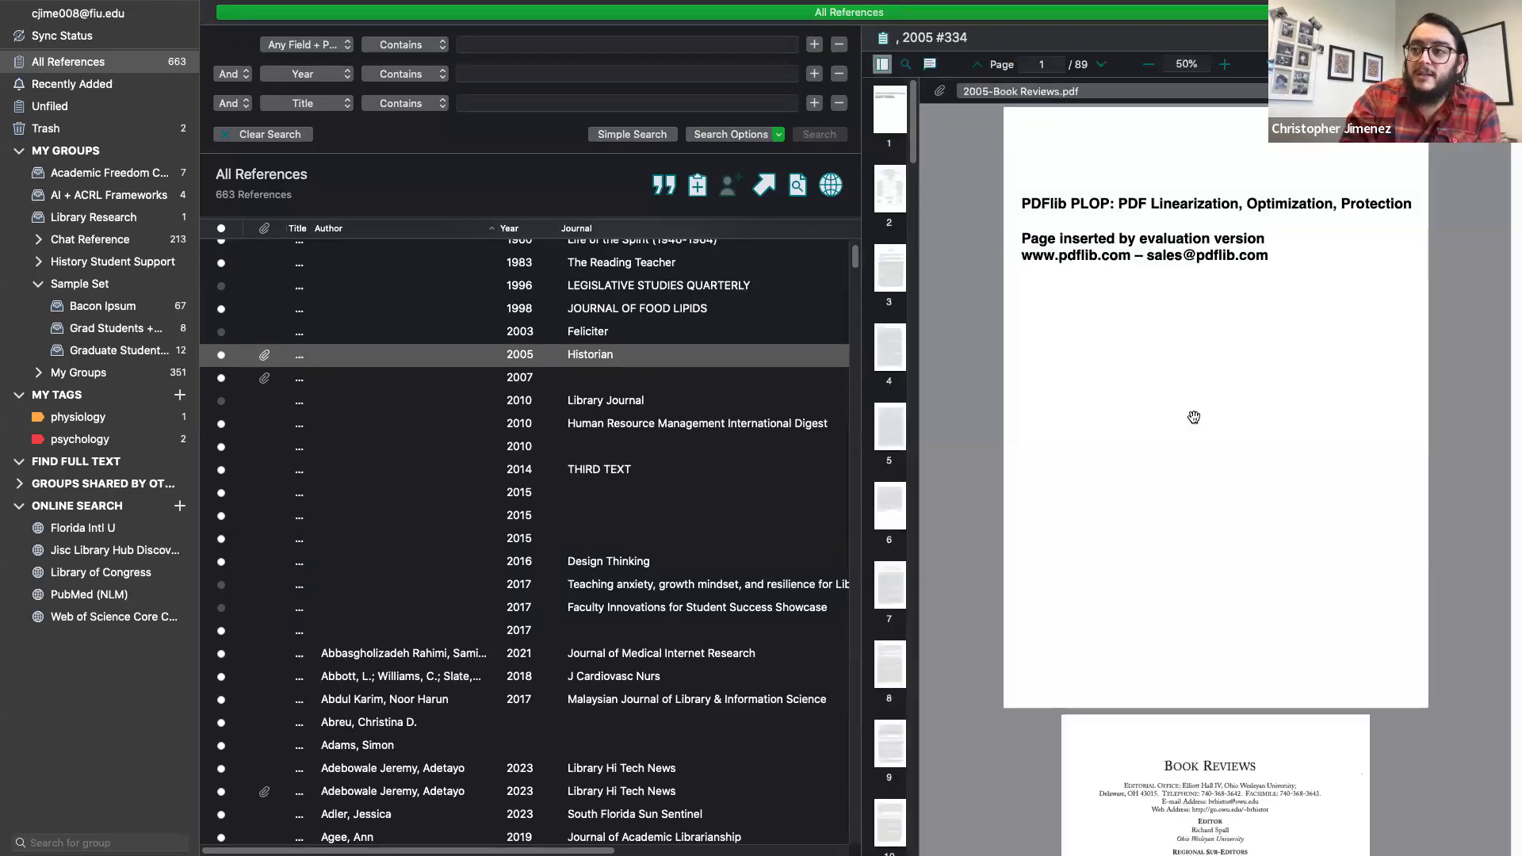
pyautogui.scroll(-2, 1193, 417)
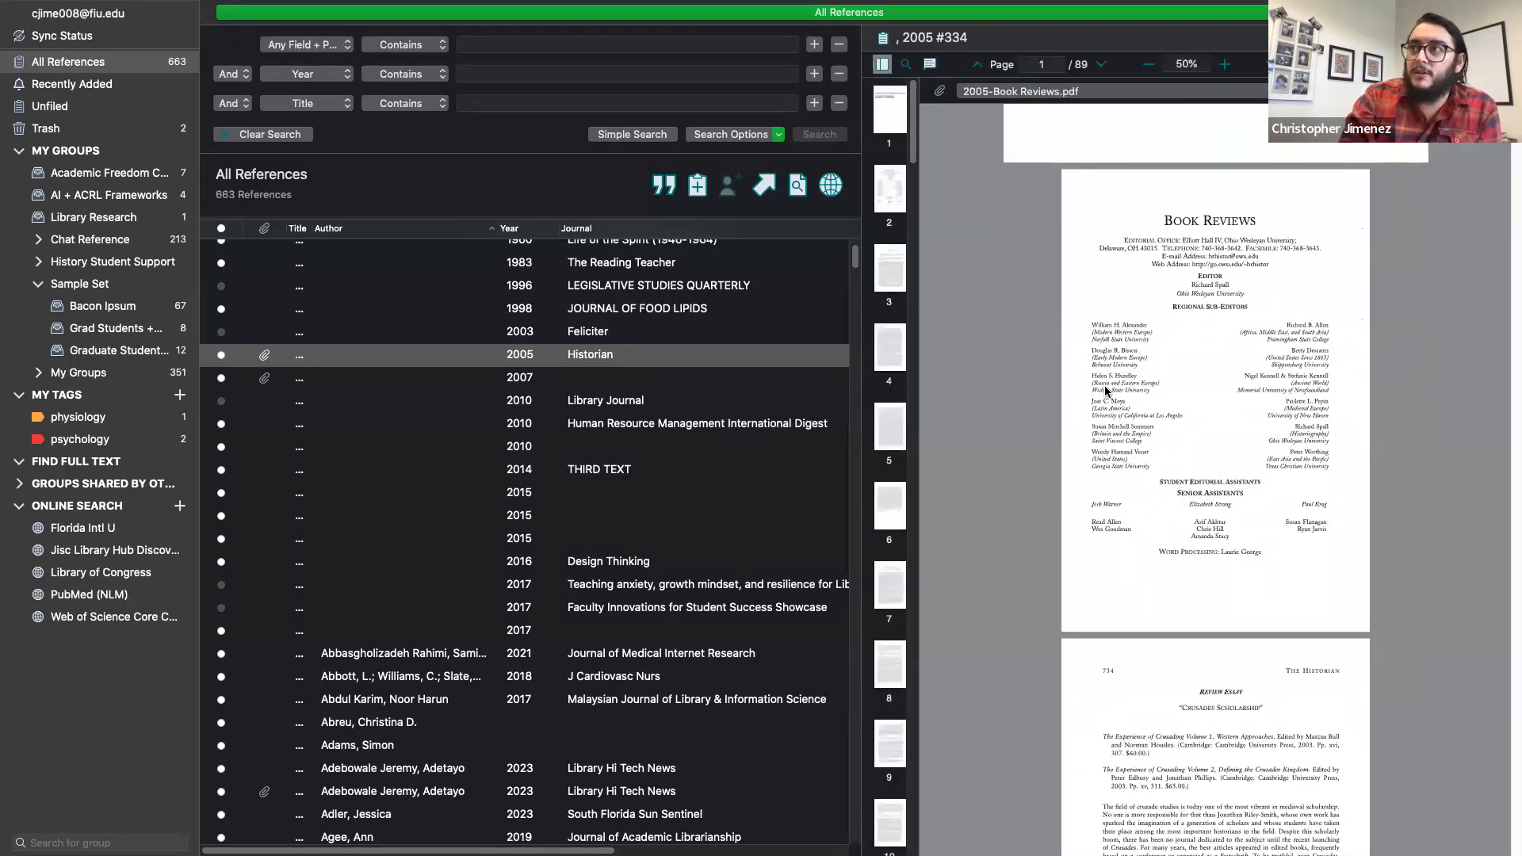
# Step: Add a sticky note beside Regional Sub-Editors, highlight the sub-editors' names, then remove the highlight
pyautogui.click(930, 66)
pyautogui.click(881, 90)
pyautogui.click(1121, 304)
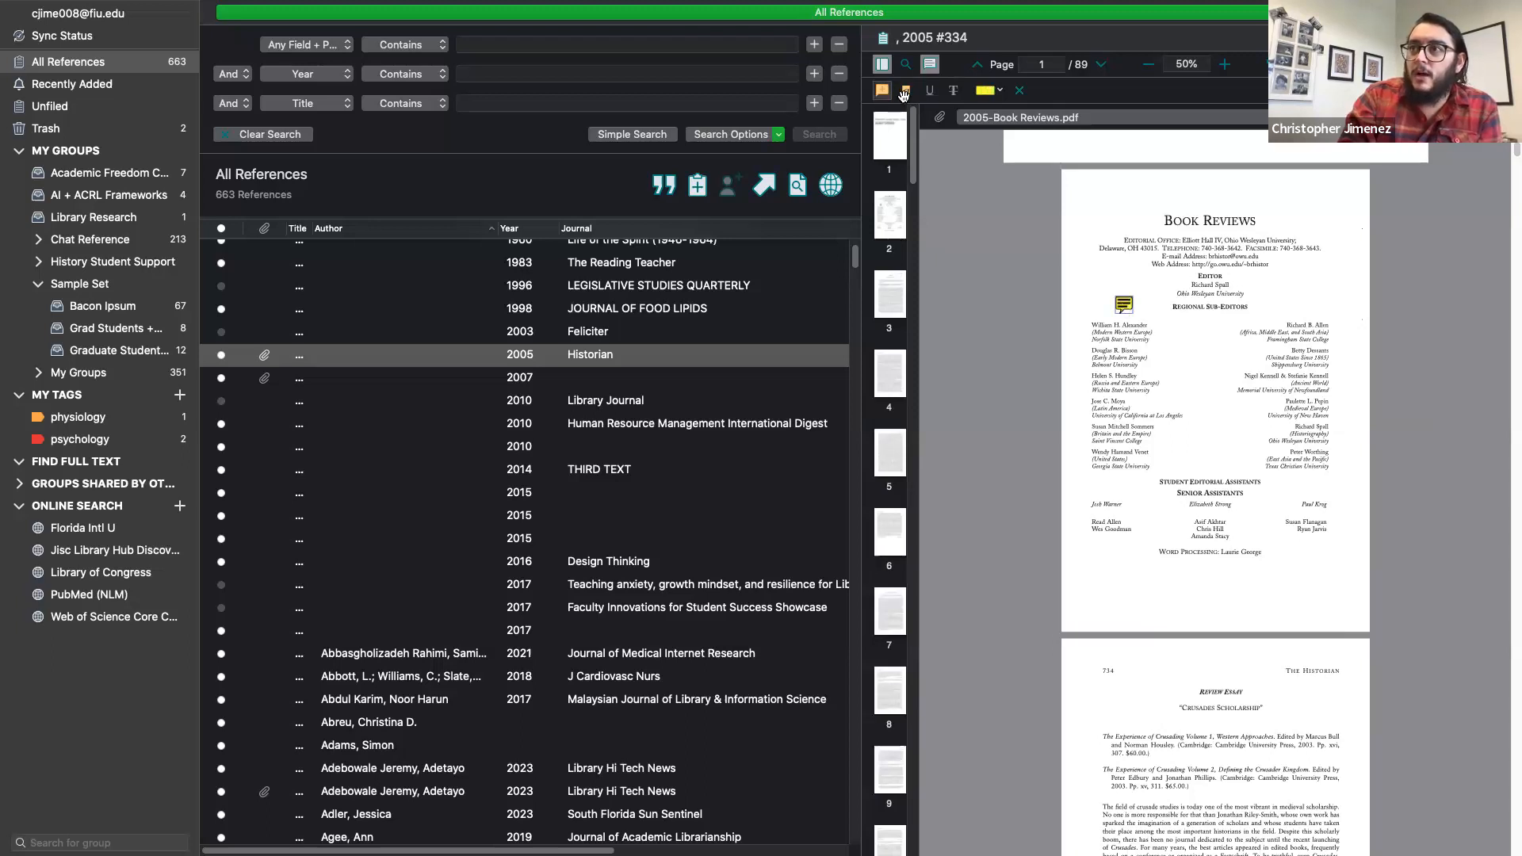
pyautogui.click(904, 92)
pyautogui.moveTo(1112, 362); pyautogui.dragTo(1135, 428)
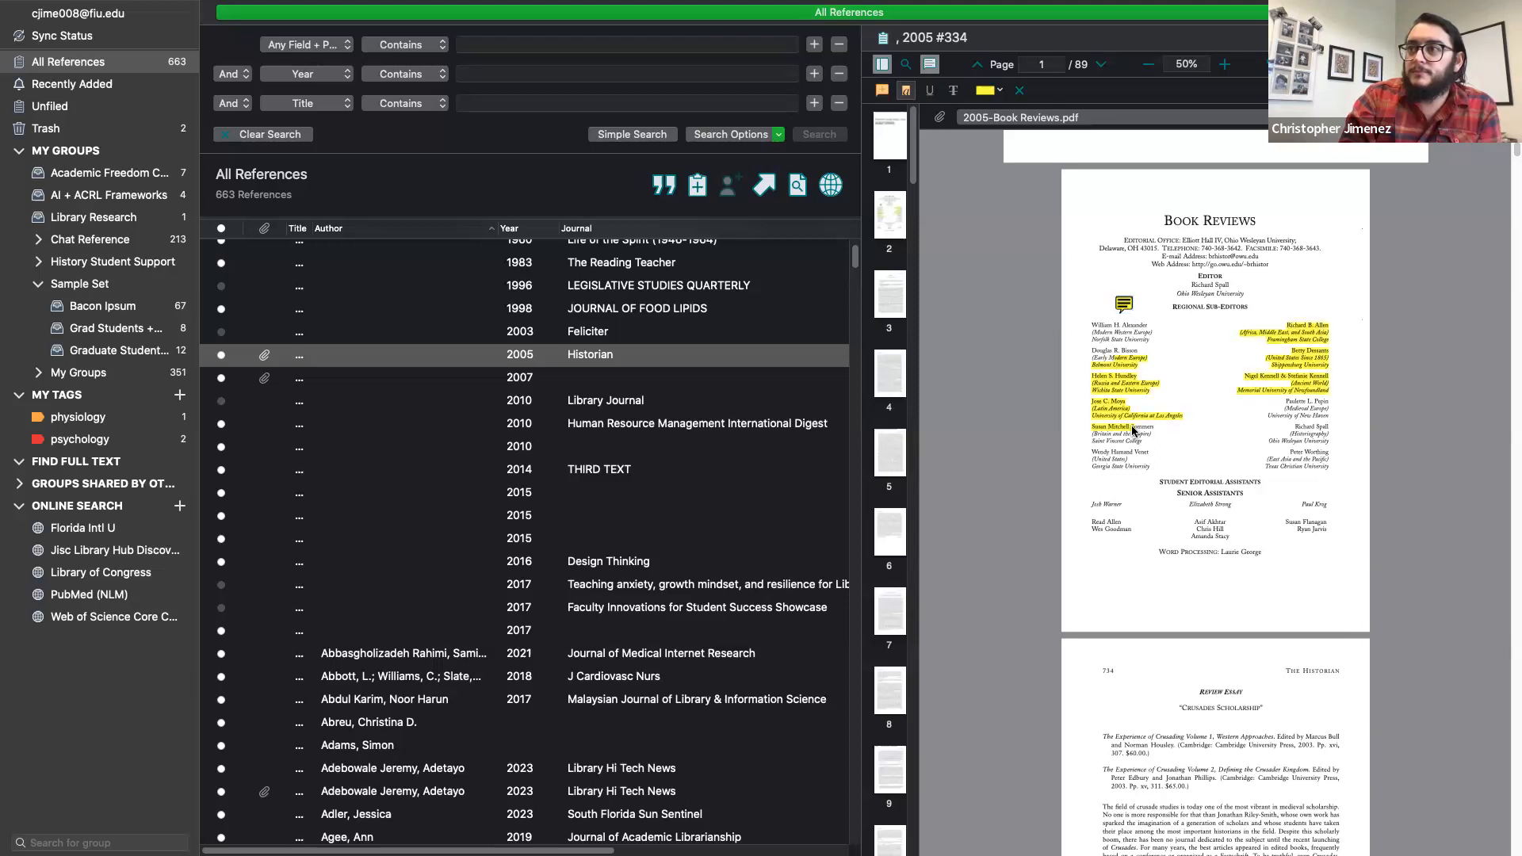
pyautogui.click(1105, 292)
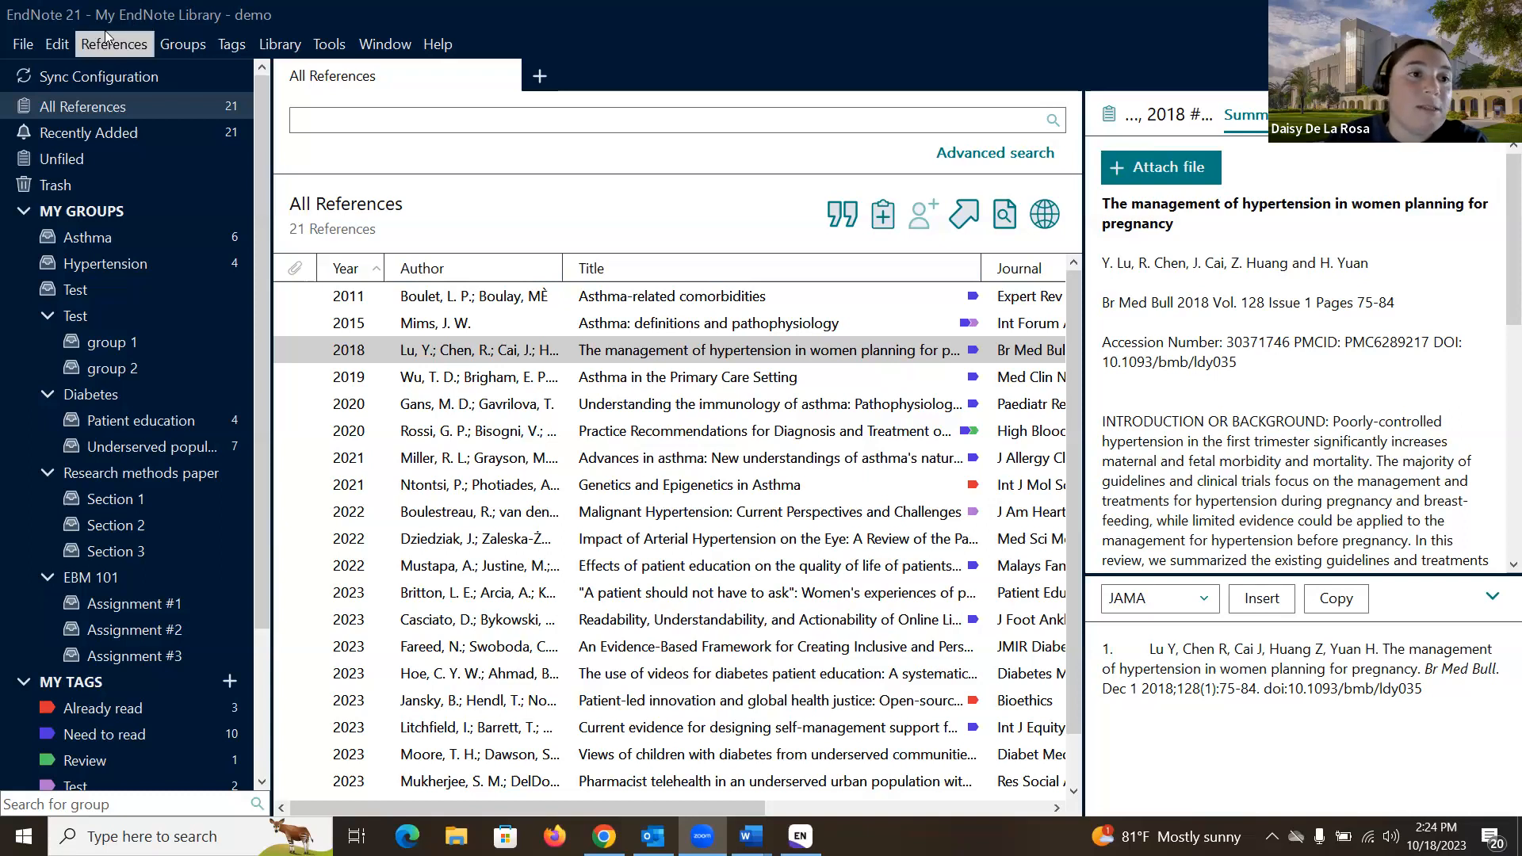
# Step: Open EndNote Preferences to the Sync page, then close without changing anything
pyautogui.click(55, 46)
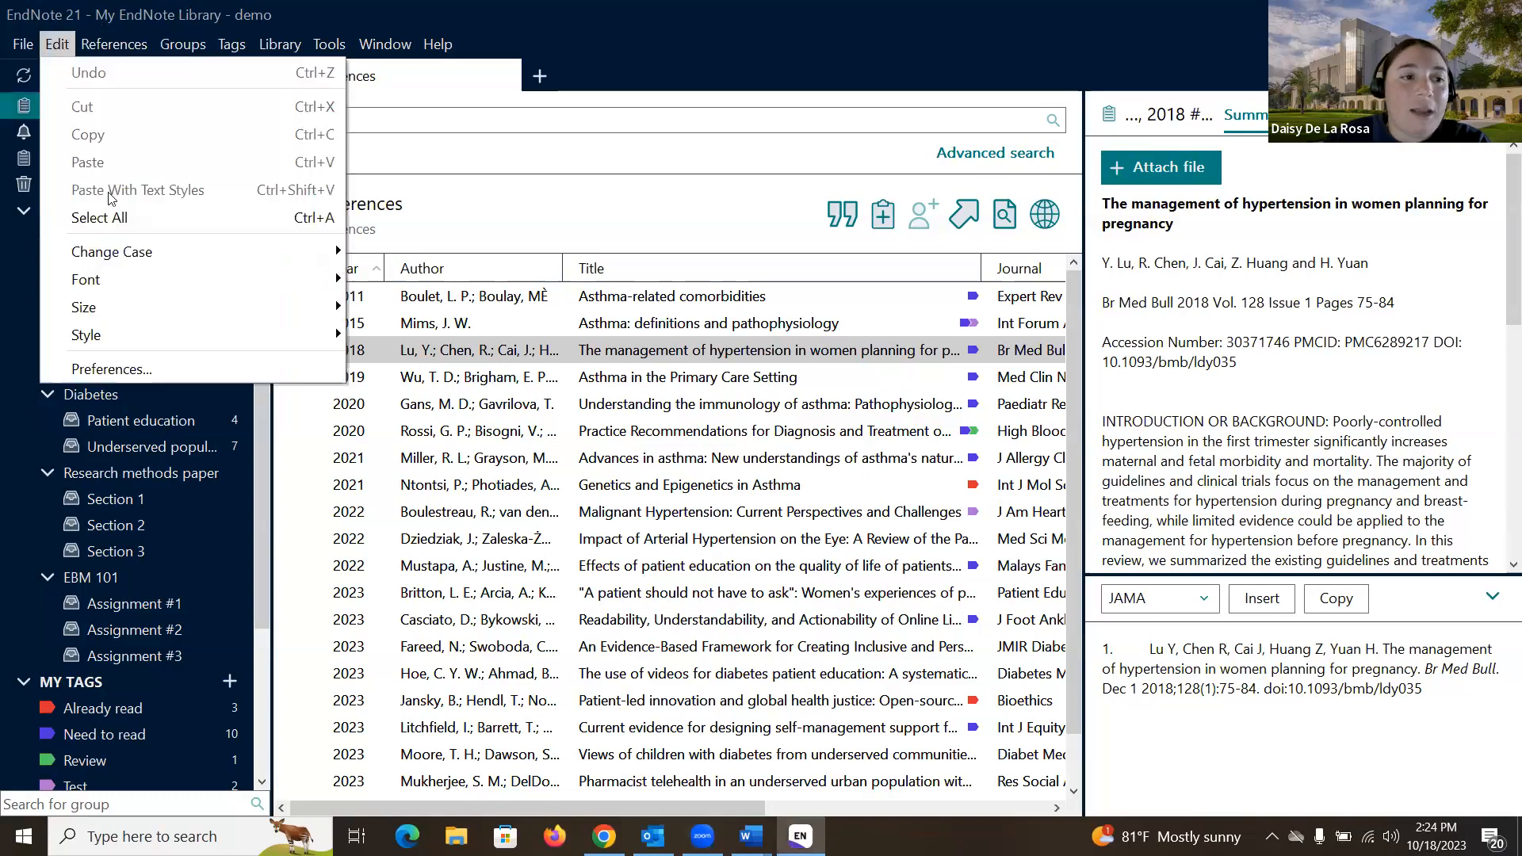
pyautogui.click(151, 363)
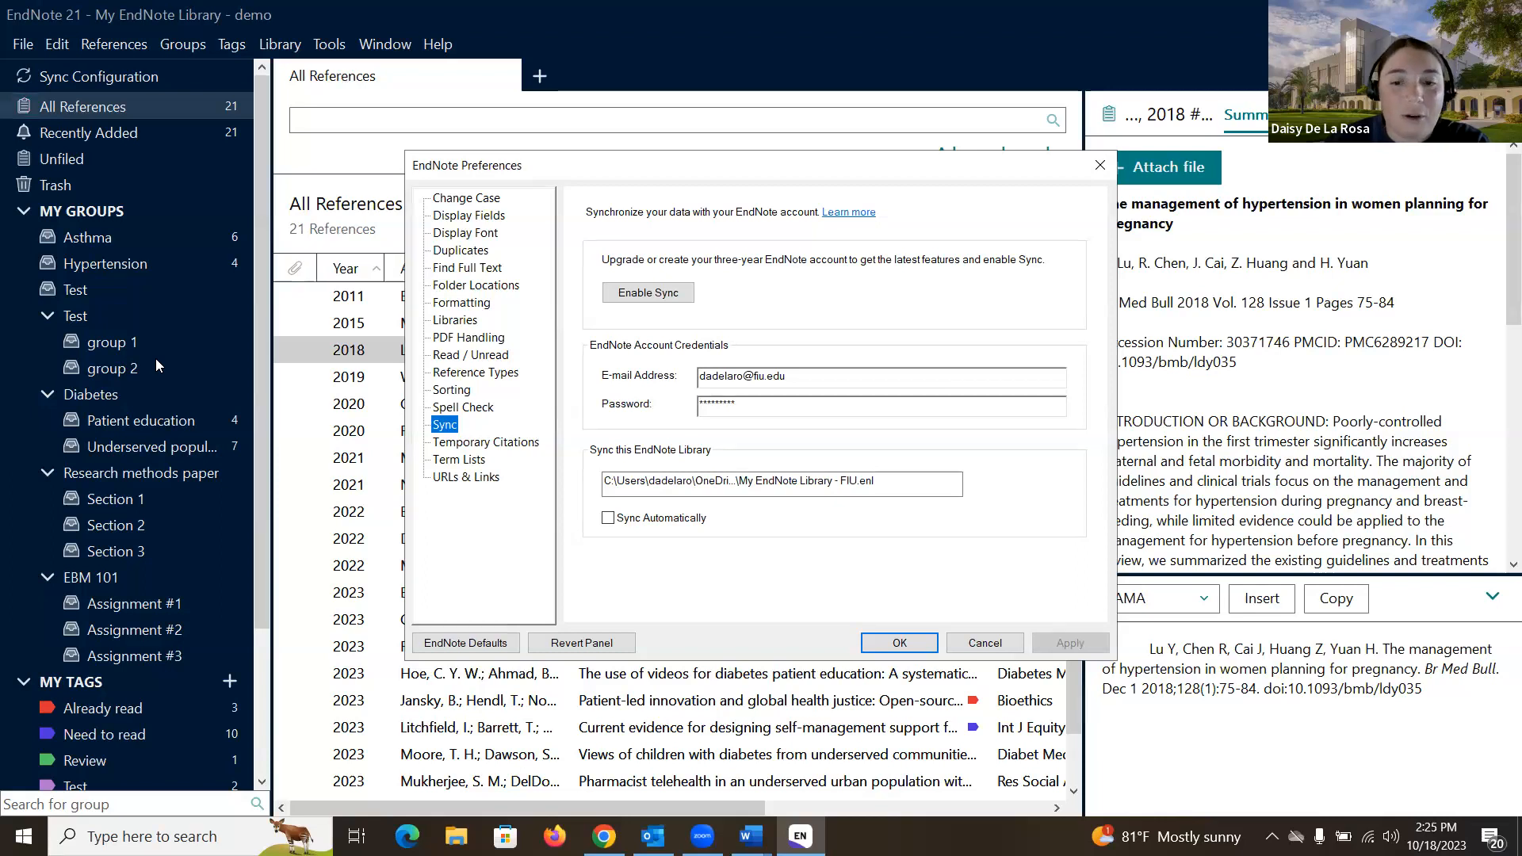
pyautogui.click(1098, 166)
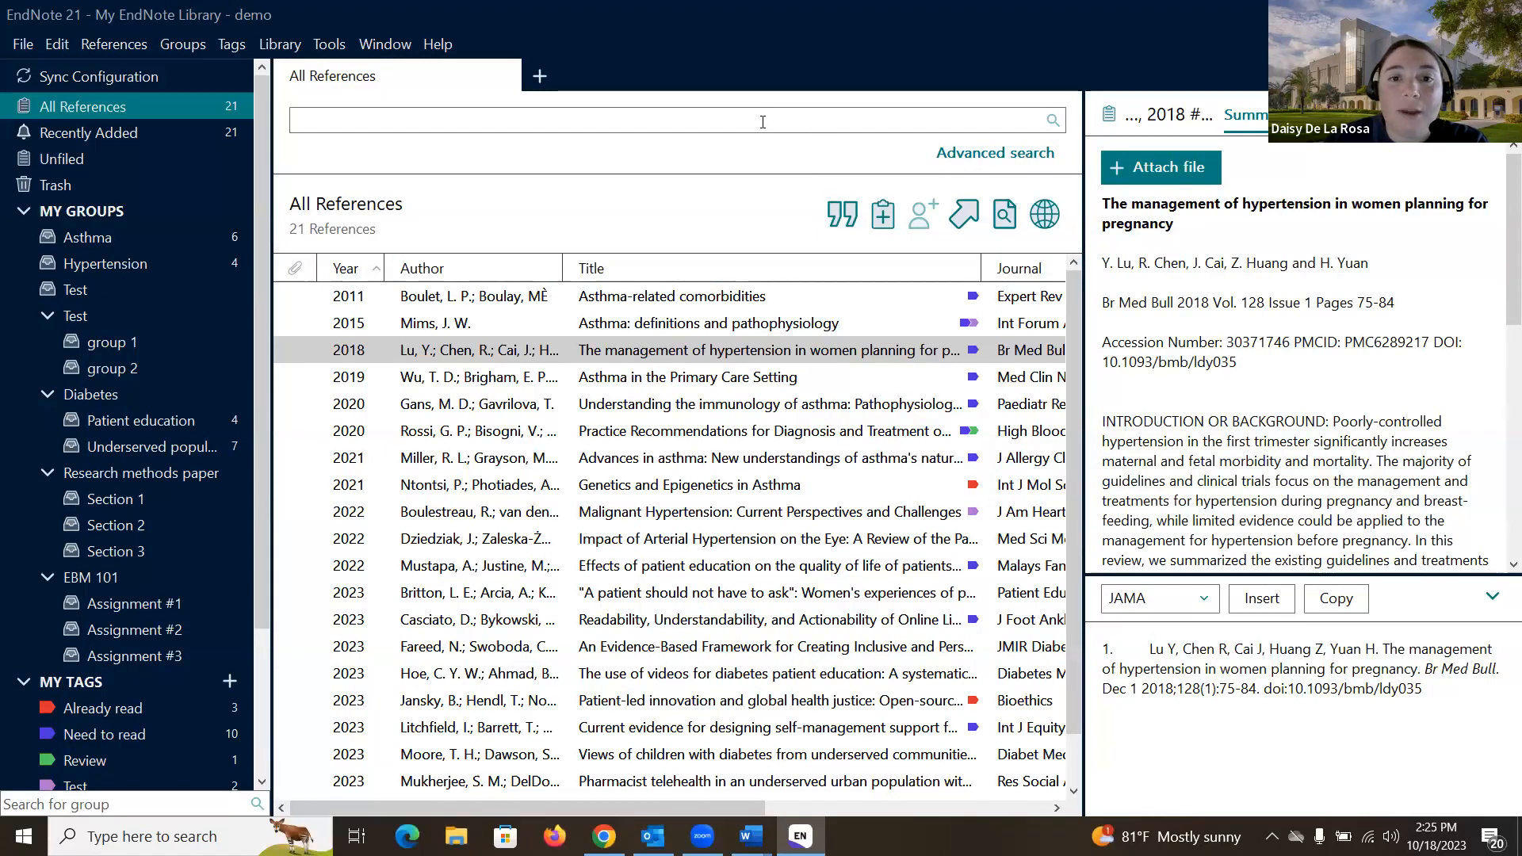
pyautogui.click(974, 153)
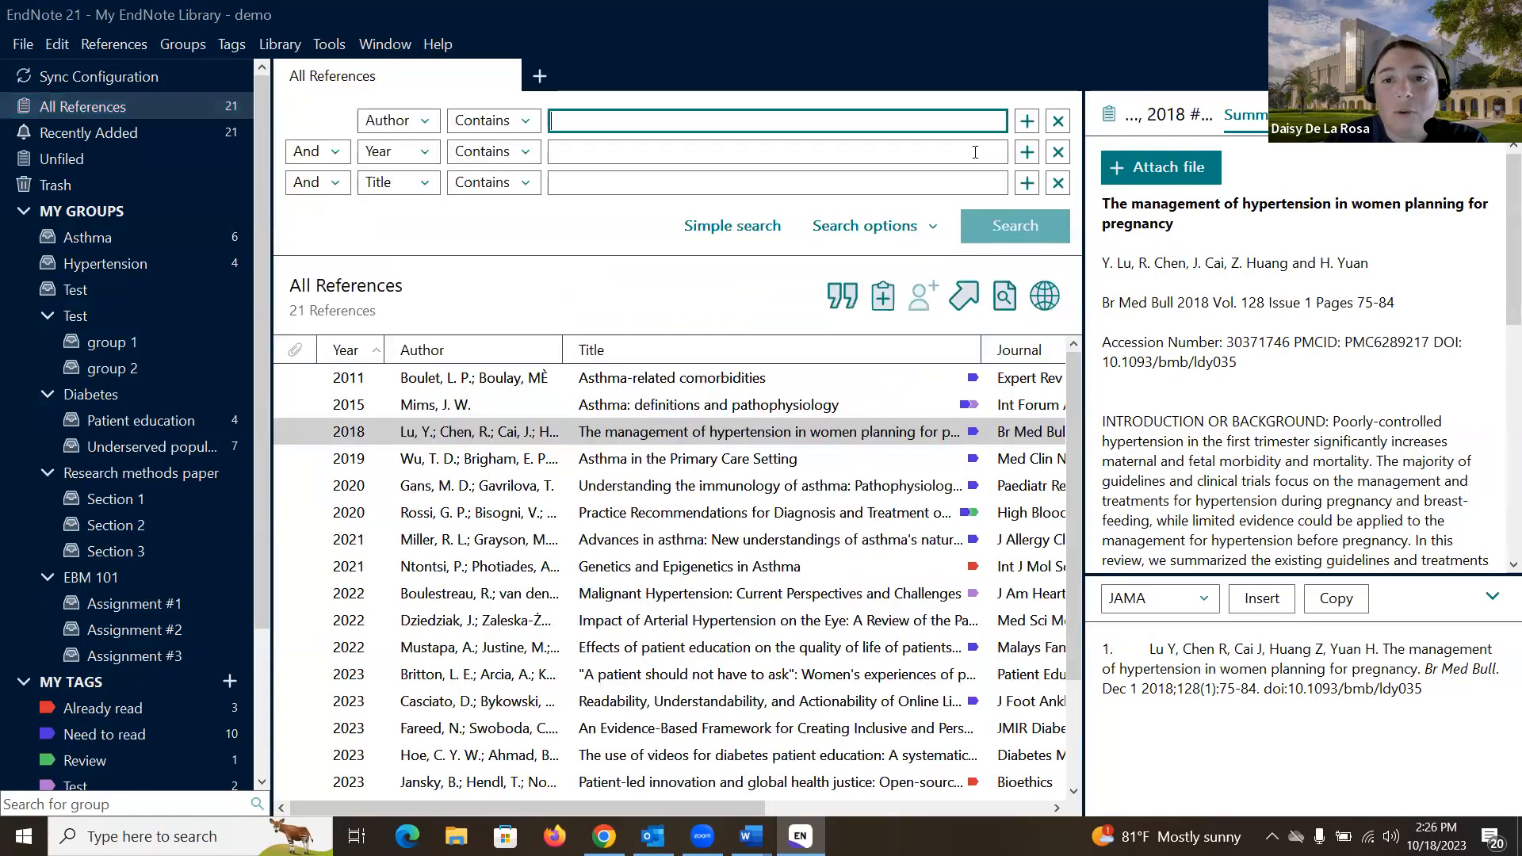
pyautogui.click(773, 227)
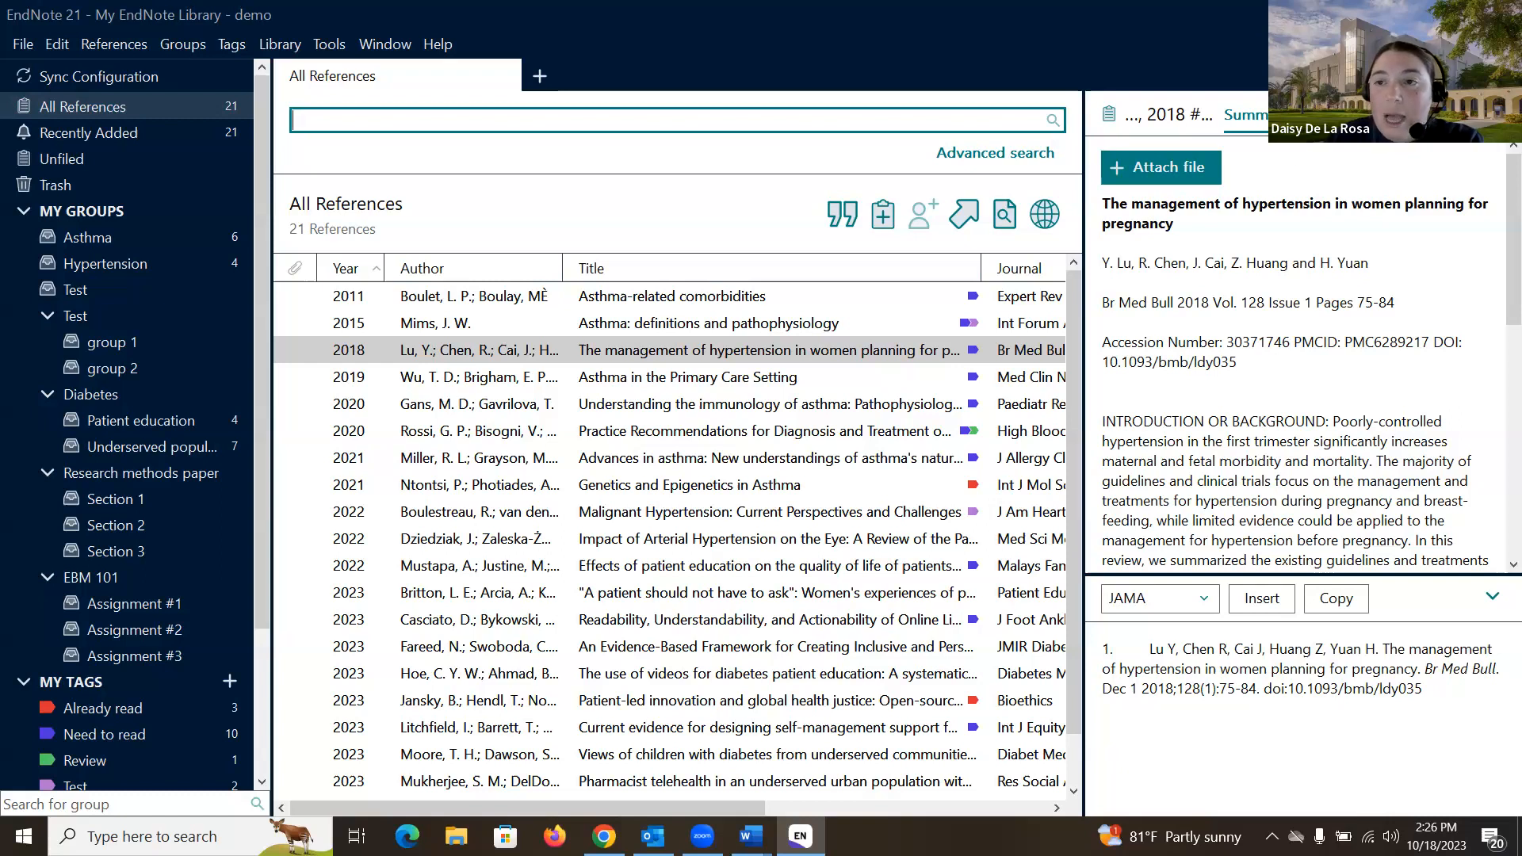
pyautogui.hotkey('ctrl', 'e')
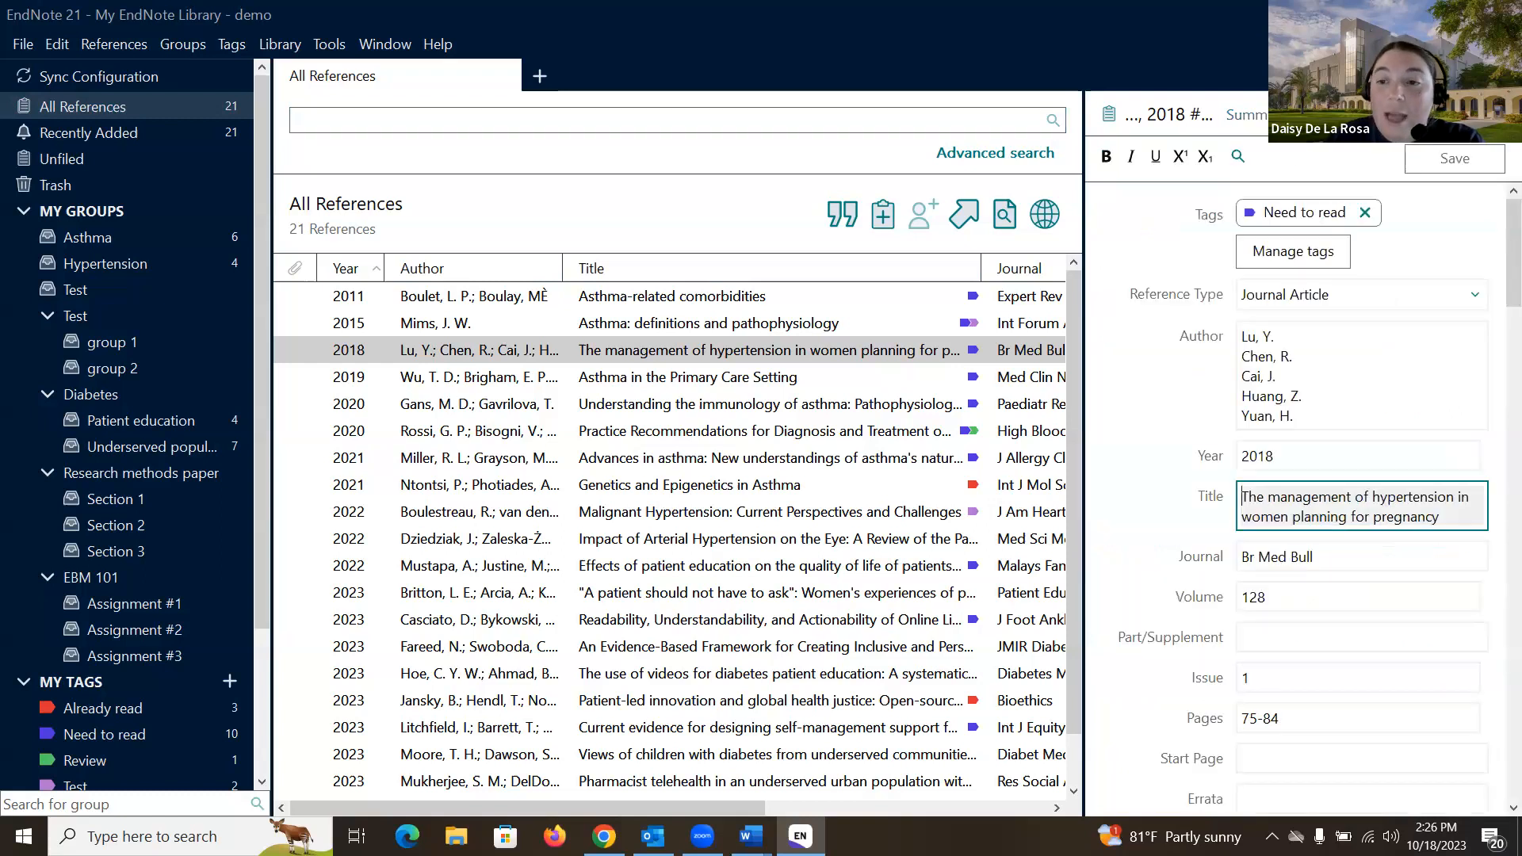
pyautogui.click(1354, 348)
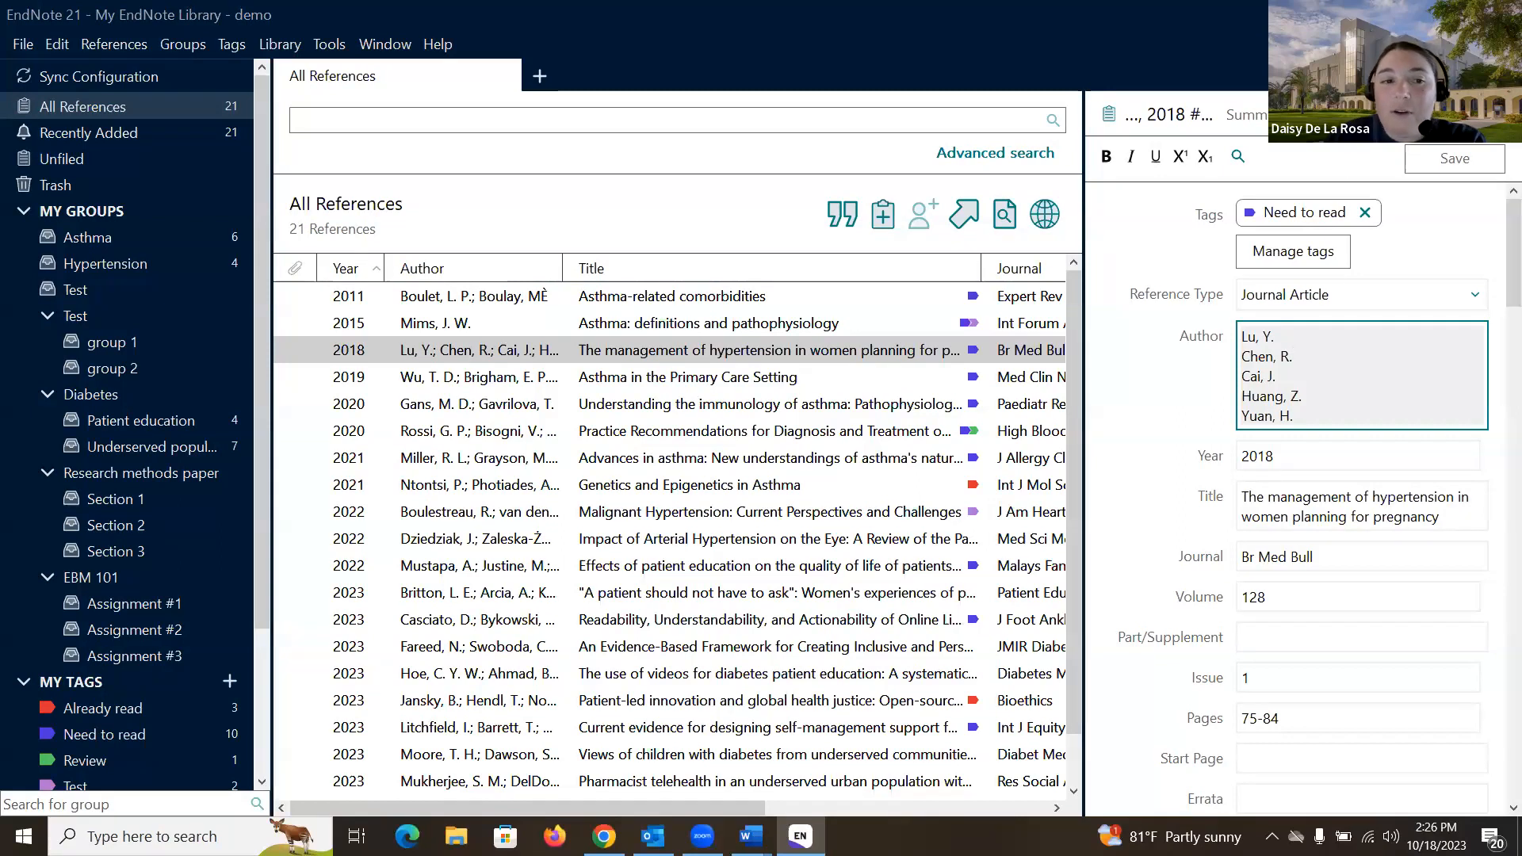
pyautogui.click(1360, 115)
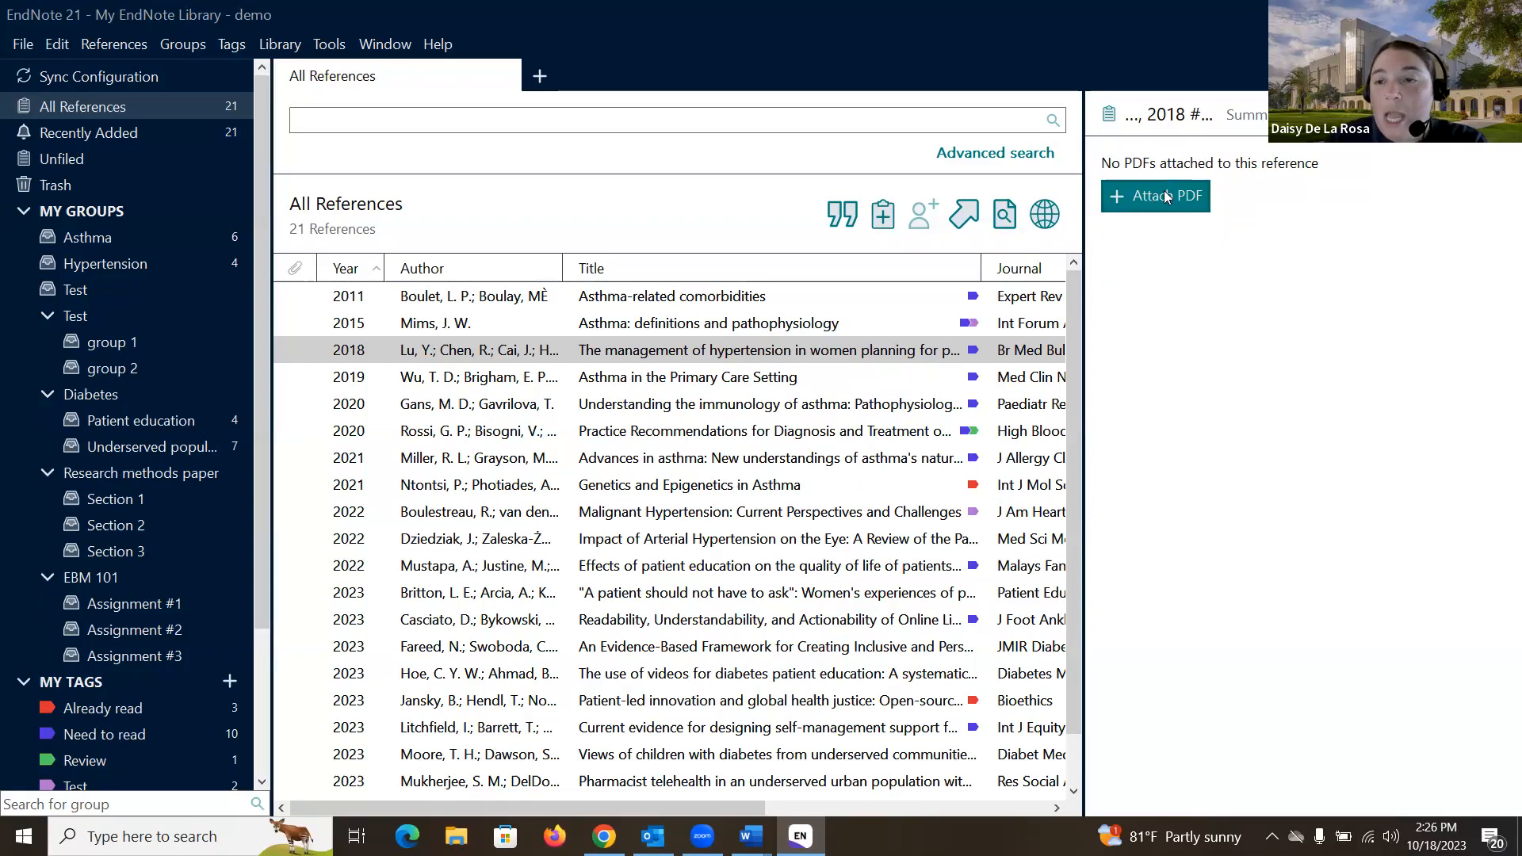
pyautogui.click(1262, 119)
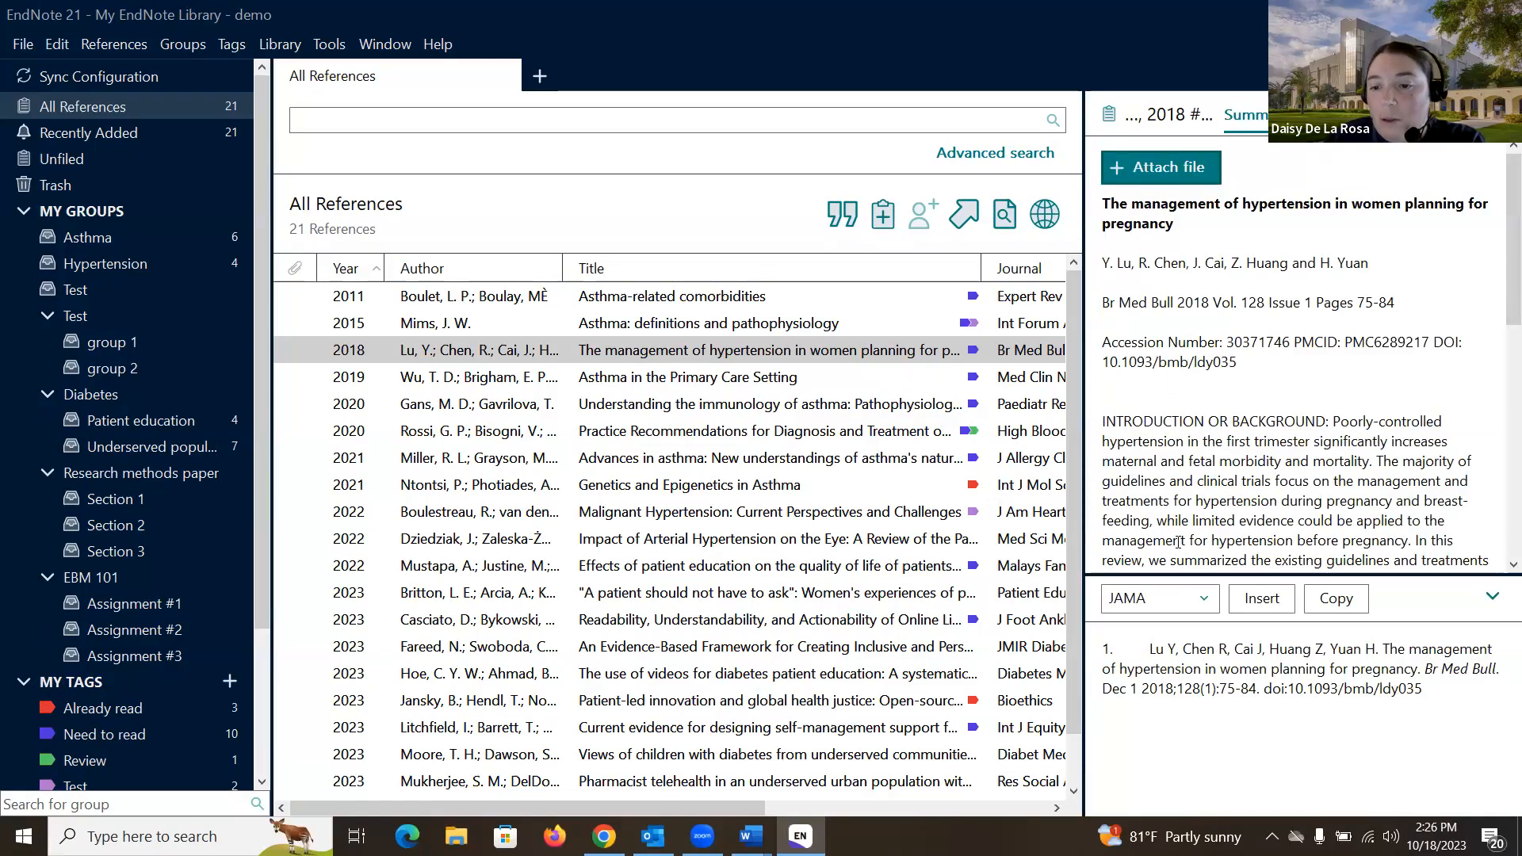
# Step: Enlarge the citation preview pane under the summary and check the reference's editable fields
pyautogui.moveTo(1205, 572); pyautogui.dragTo(1223, 536)
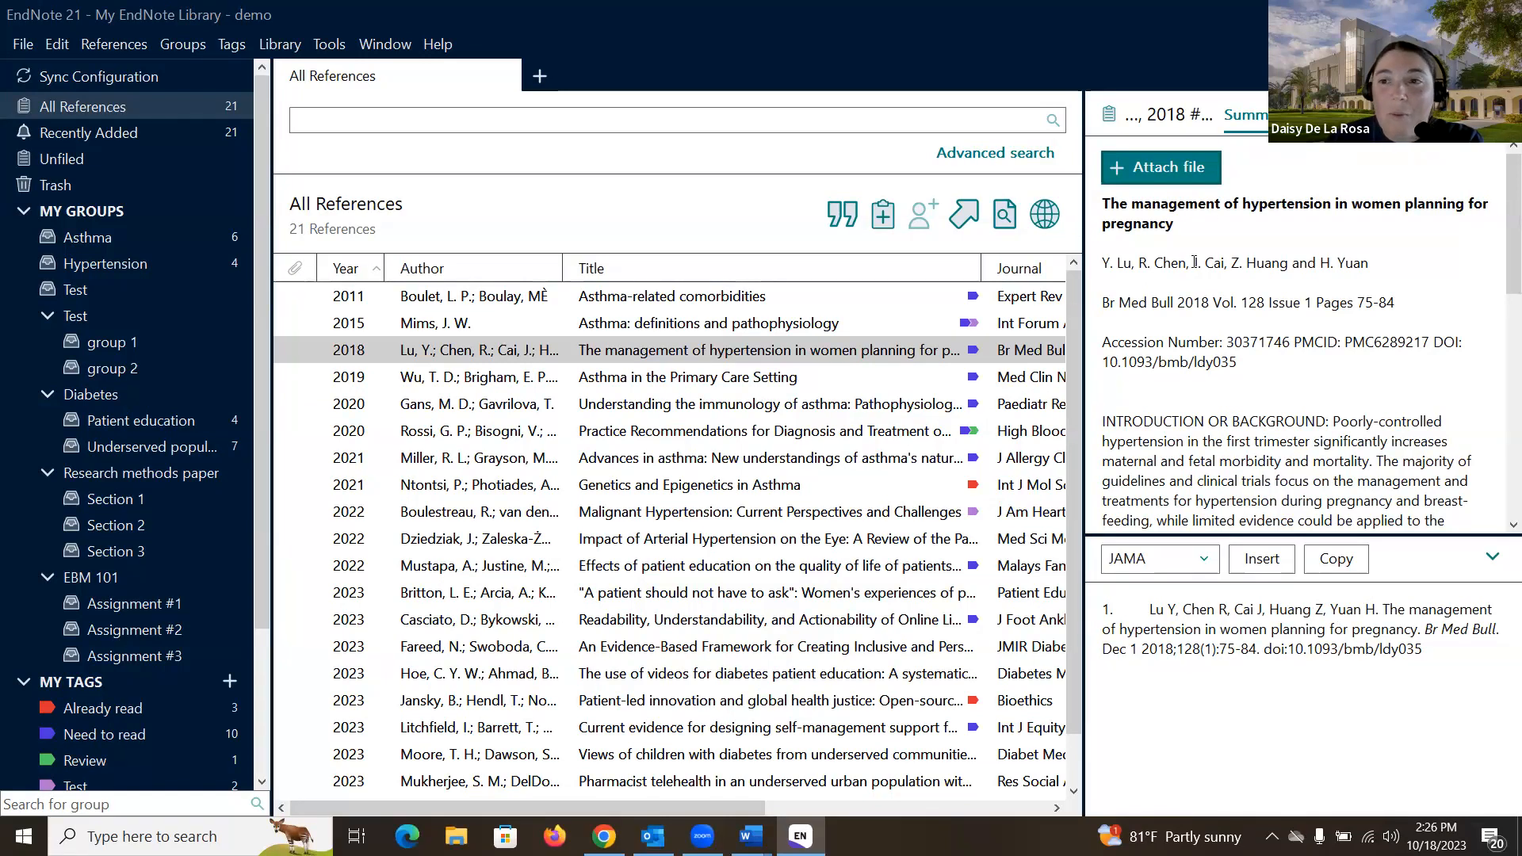
pyautogui.click(1311, 115)
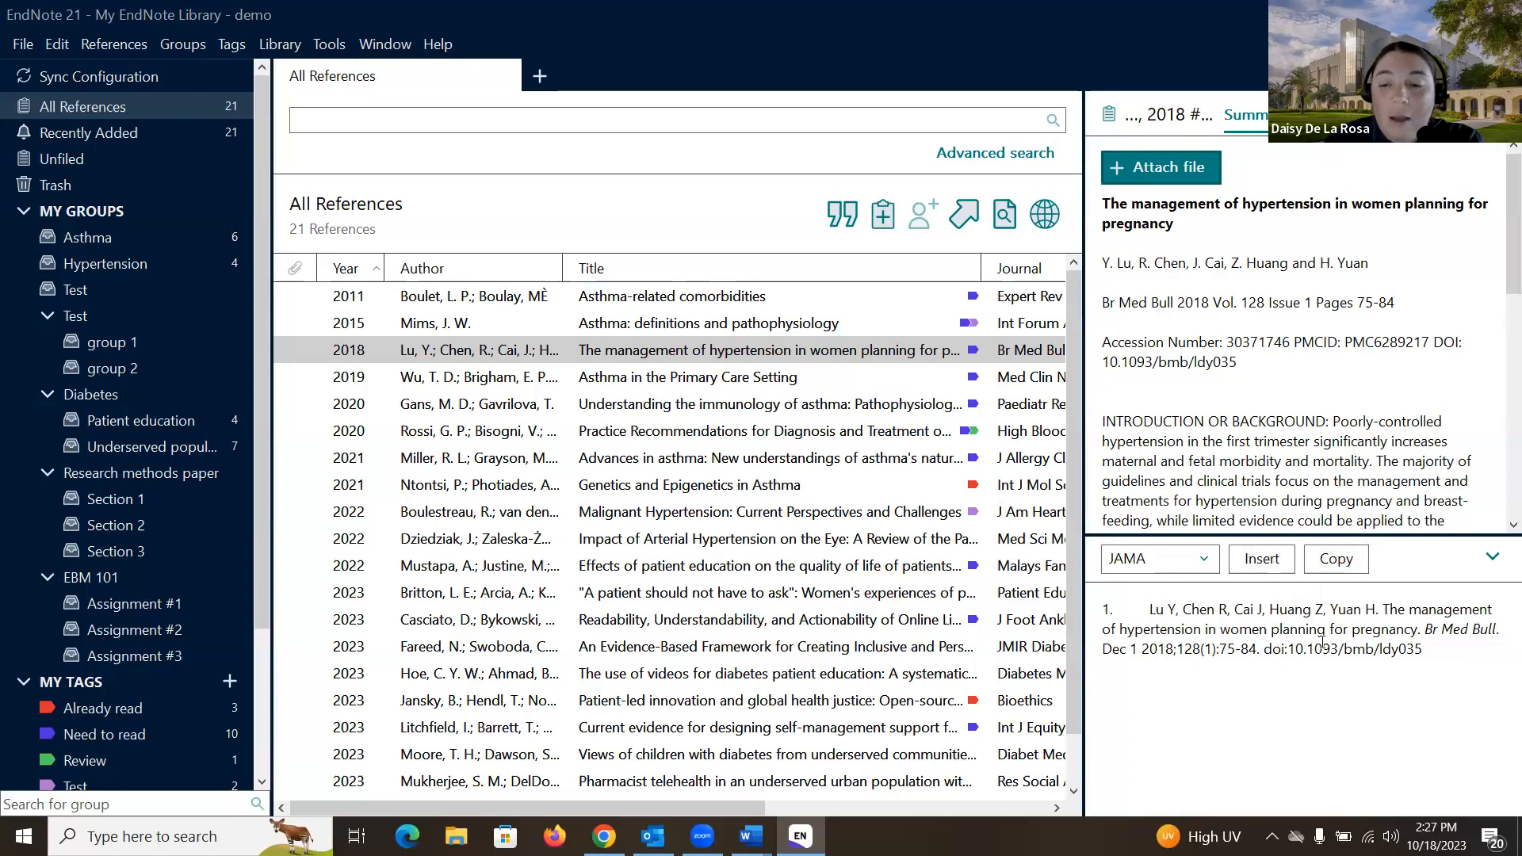
pyautogui.click(1208, 558)
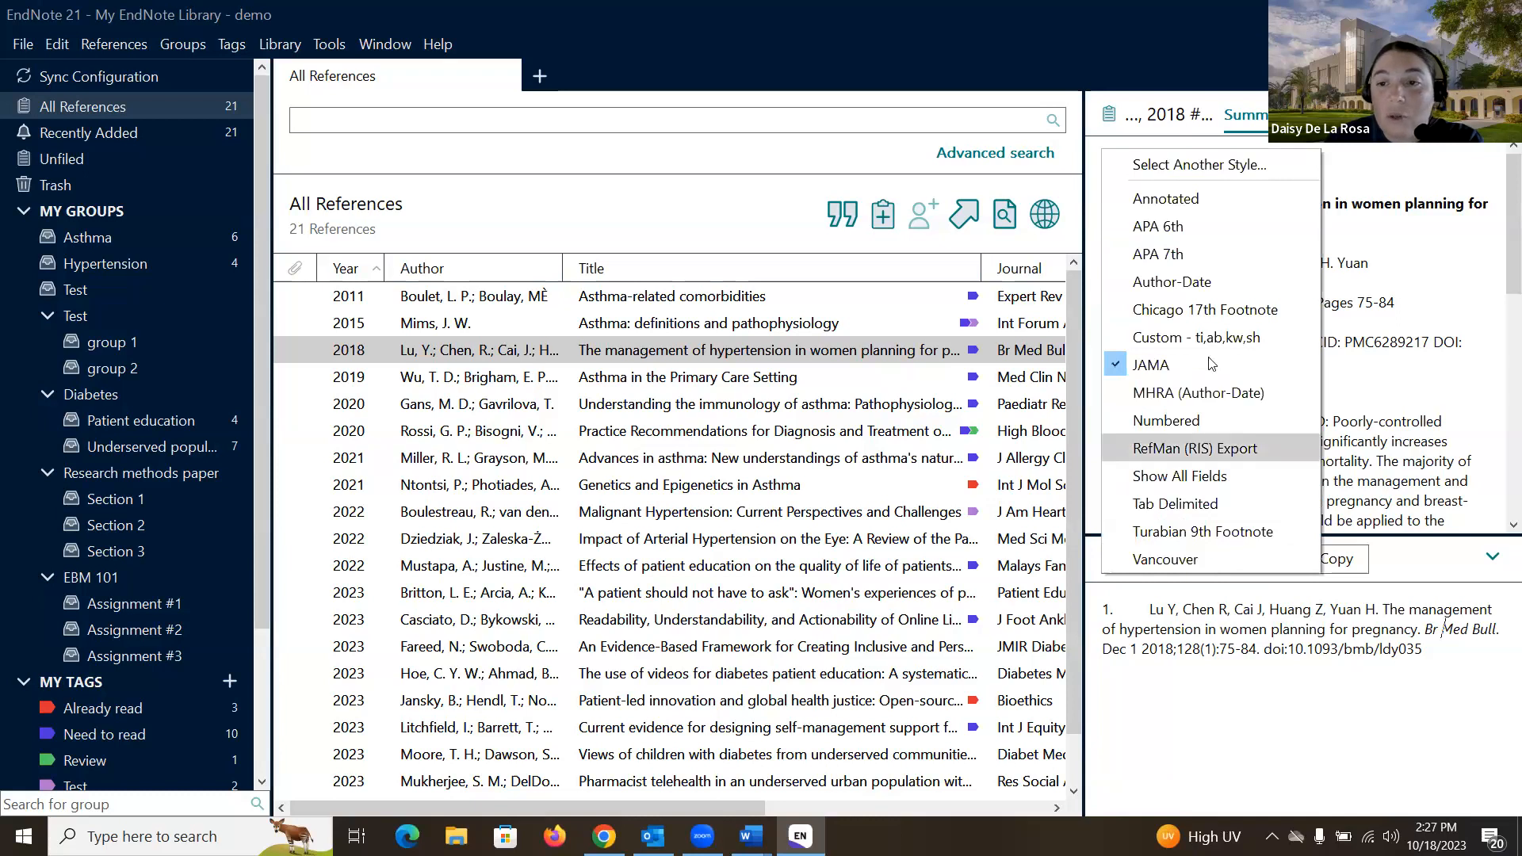
# Step: Switch the citation preview to APA 7th style and select the entire formatted citation
pyautogui.click(1207, 257)
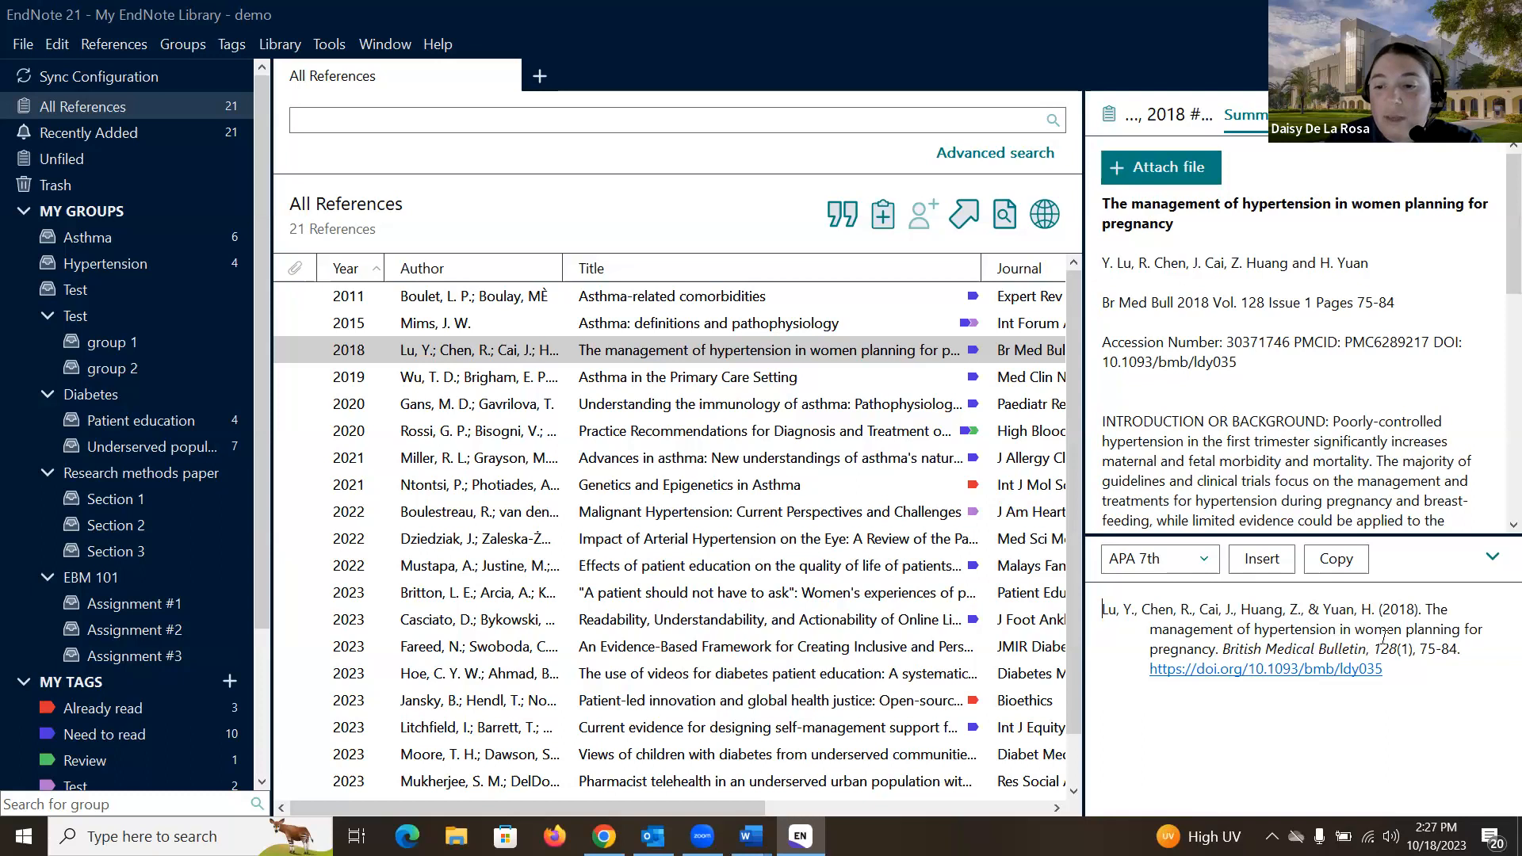
pyautogui.hotkey('ctrl', 'a')
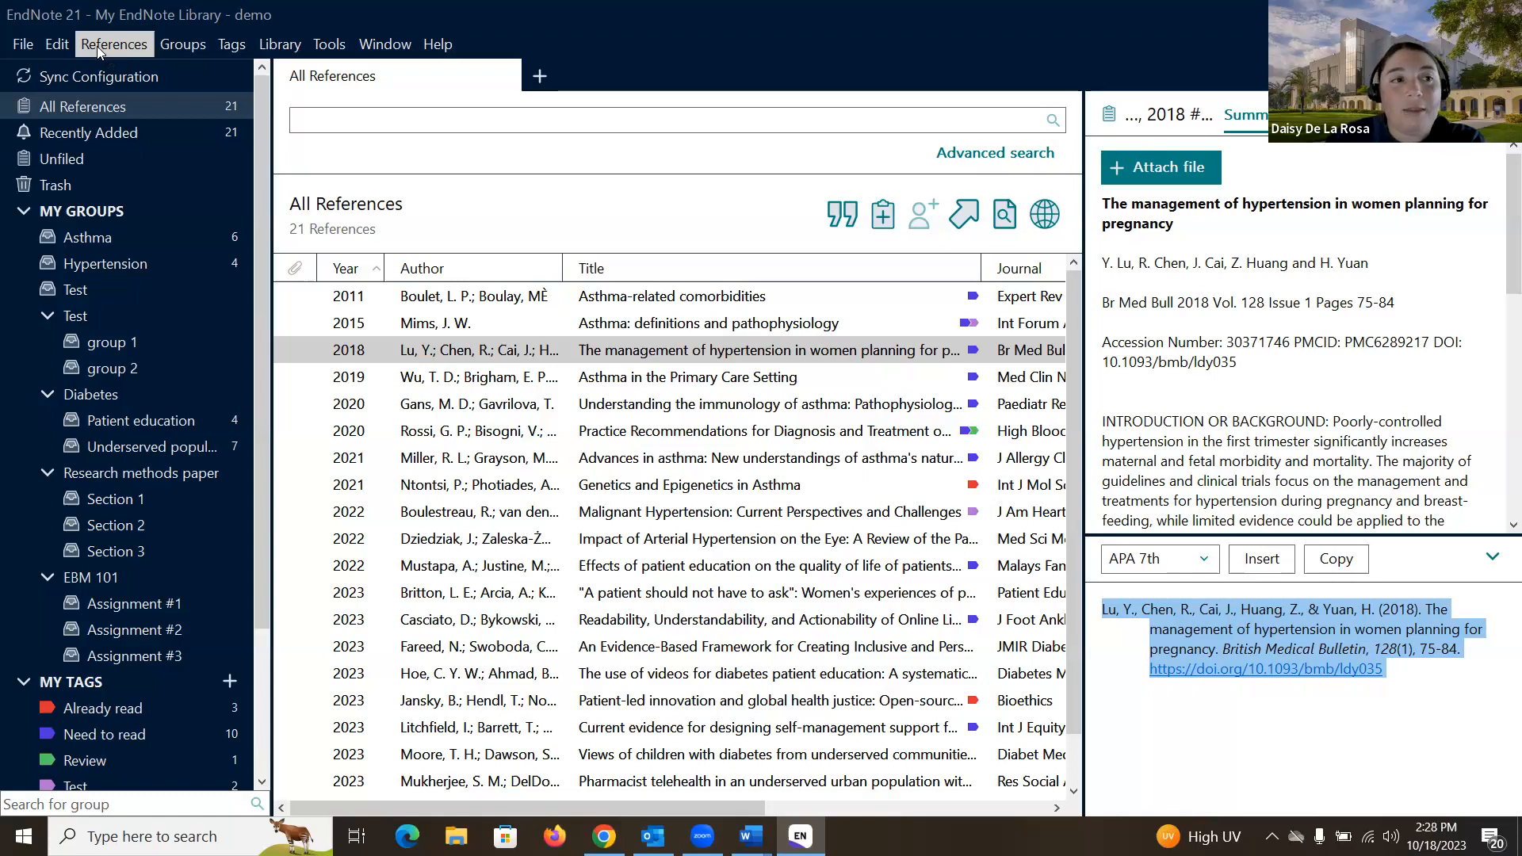
# Step: Start a new reference library via File > New, proposed as My EndNote Library in Documents
pyautogui.click(28, 44)
pyautogui.click(49, 72)
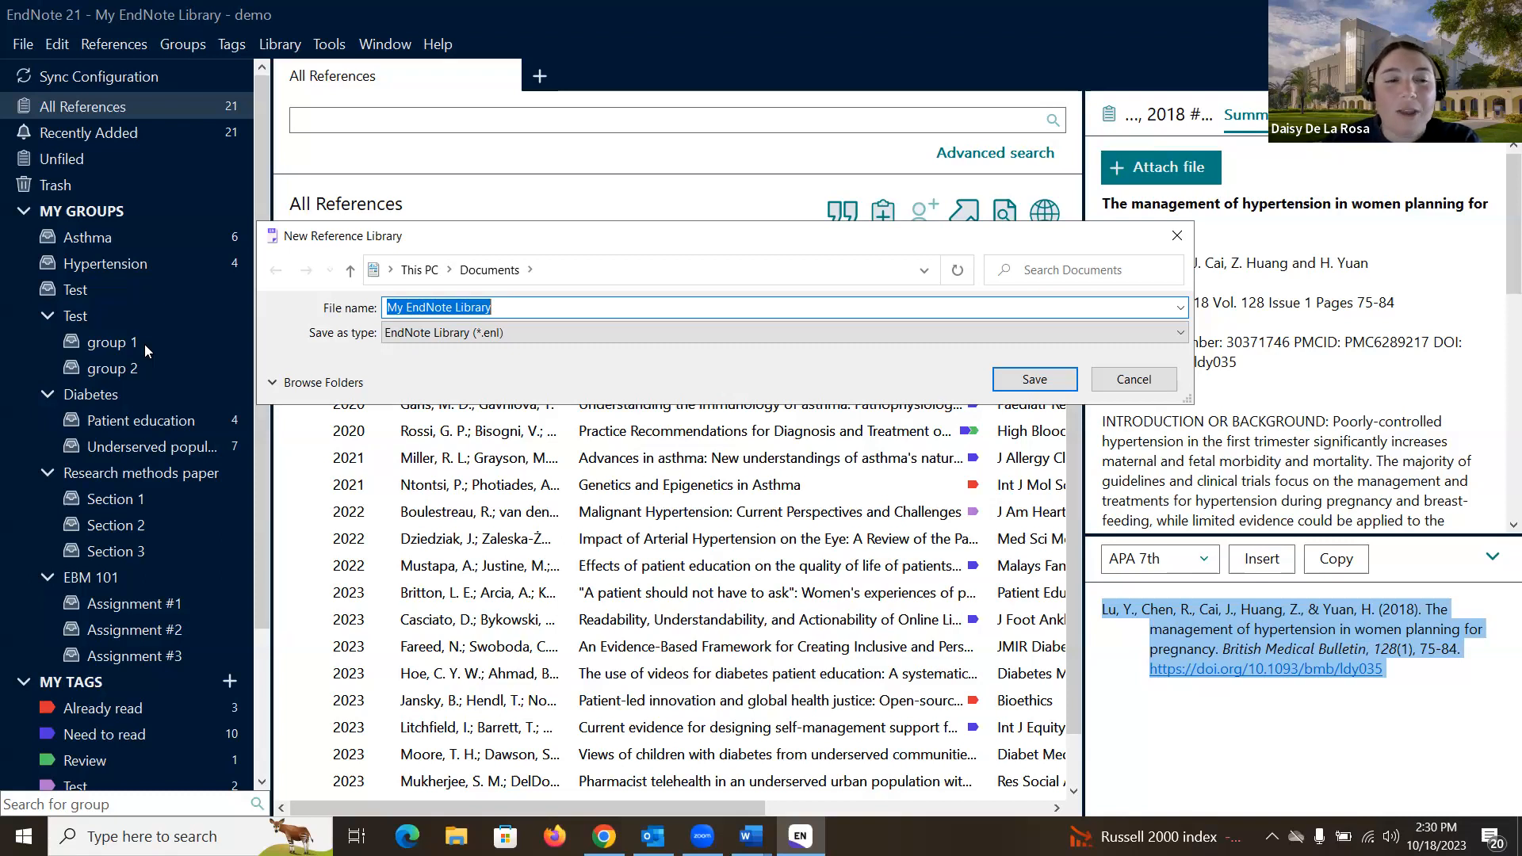
# Step: Save the new library as 'My EndNote Library - workshop', maximize it, and switch to Chrome
pyautogui.click(536, 305)
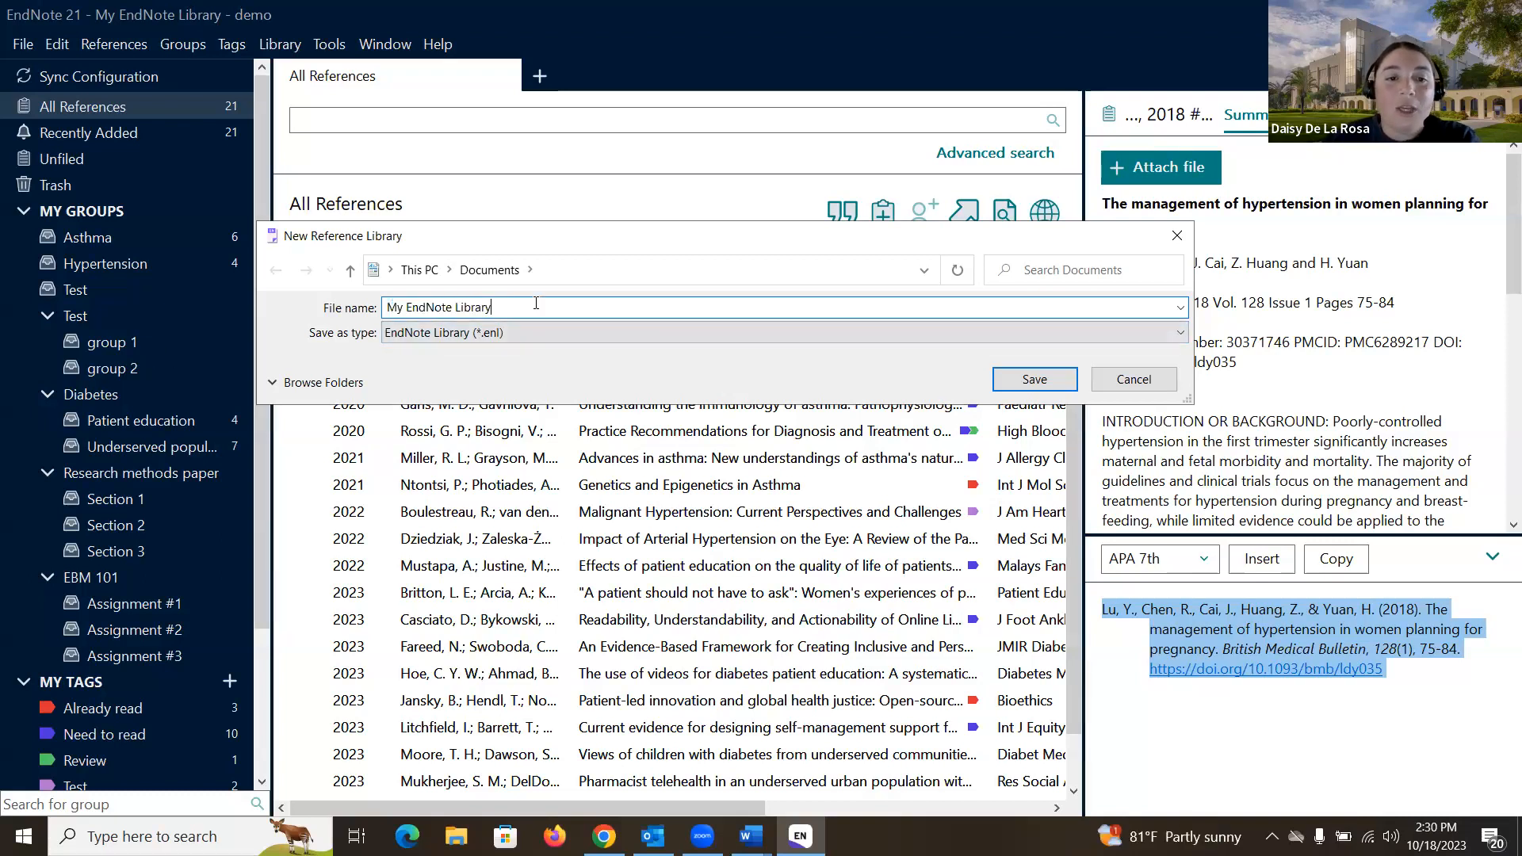
pyautogui.write('-')
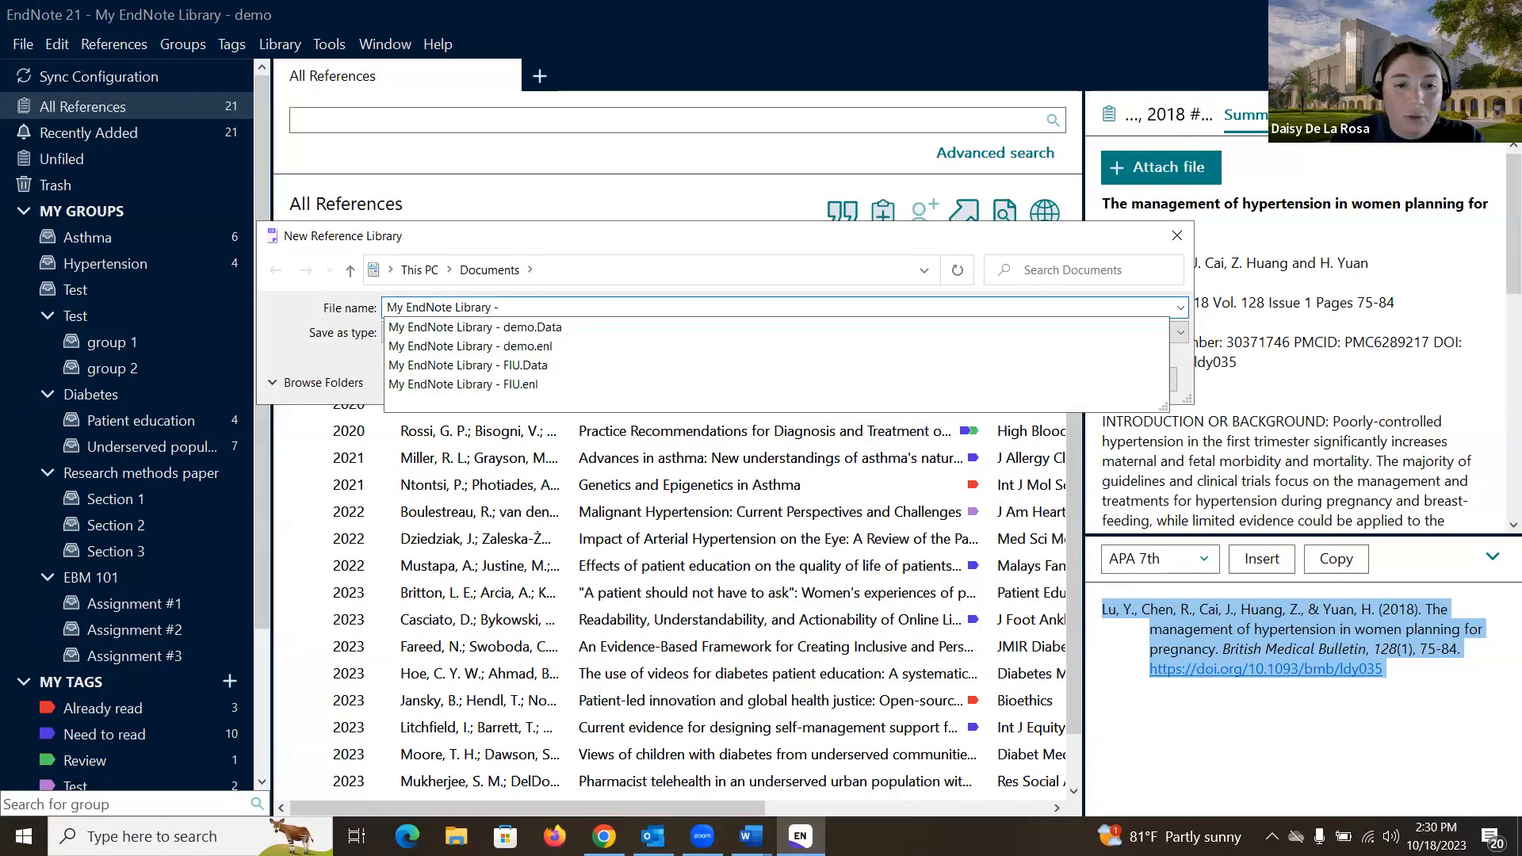
pyautogui.write(' wor')
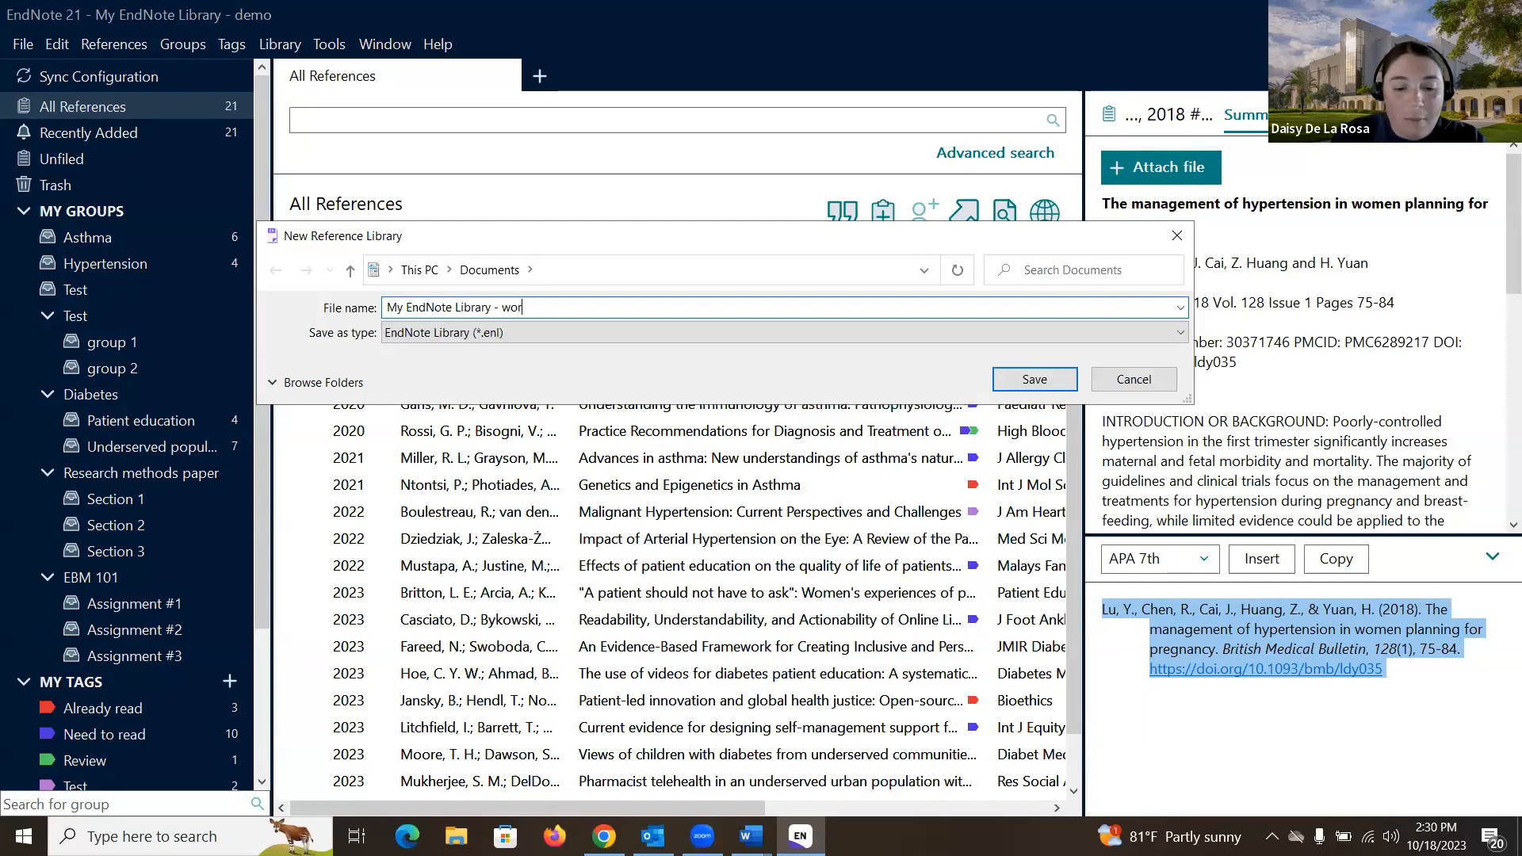
pyautogui.write('kshop')
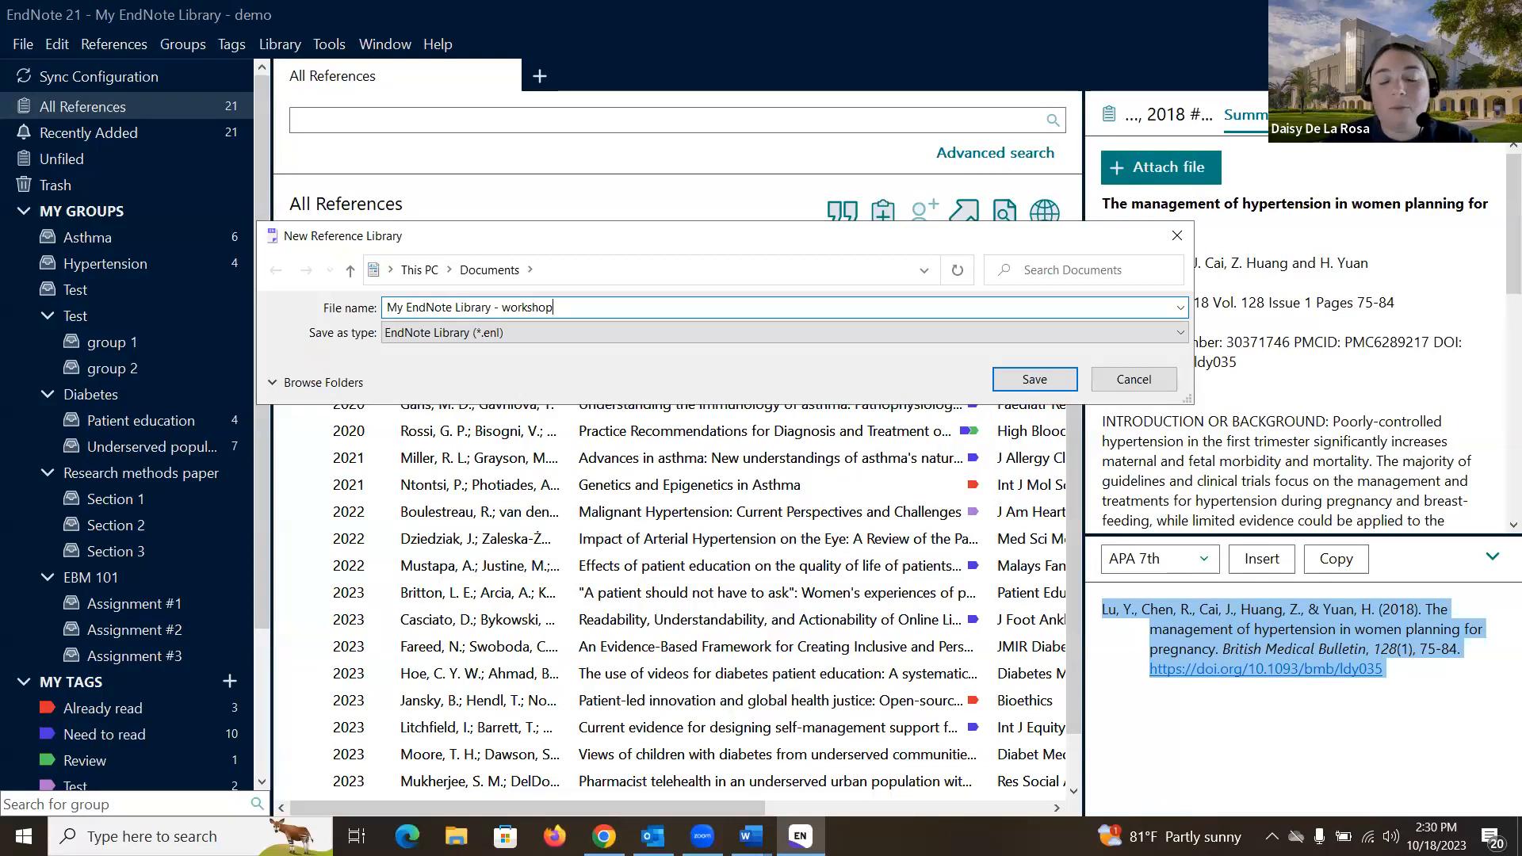
pyautogui.click(1027, 386)
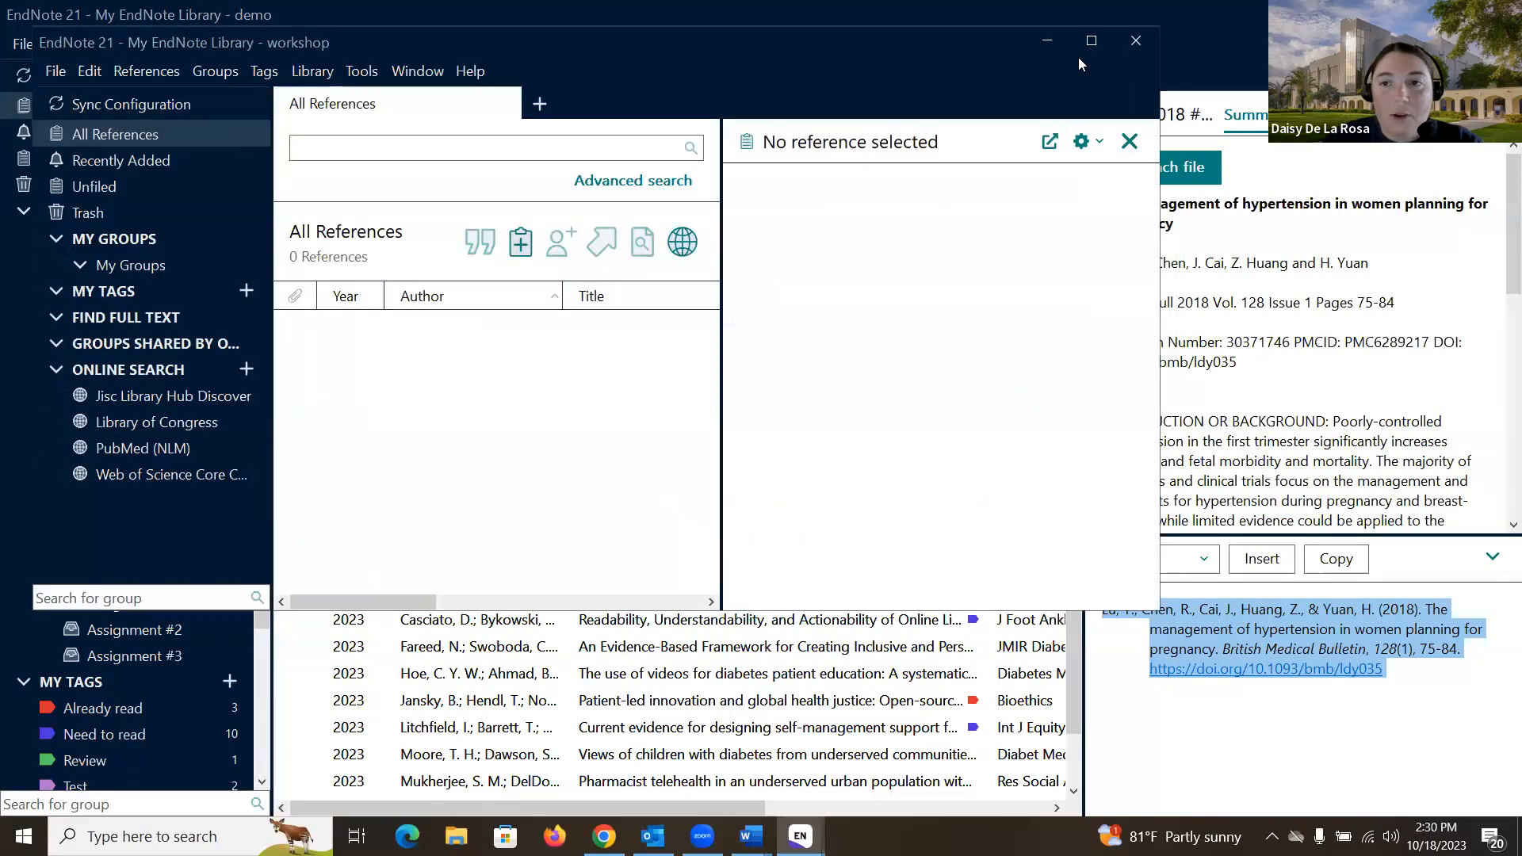
pyautogui.click(1089, 40)
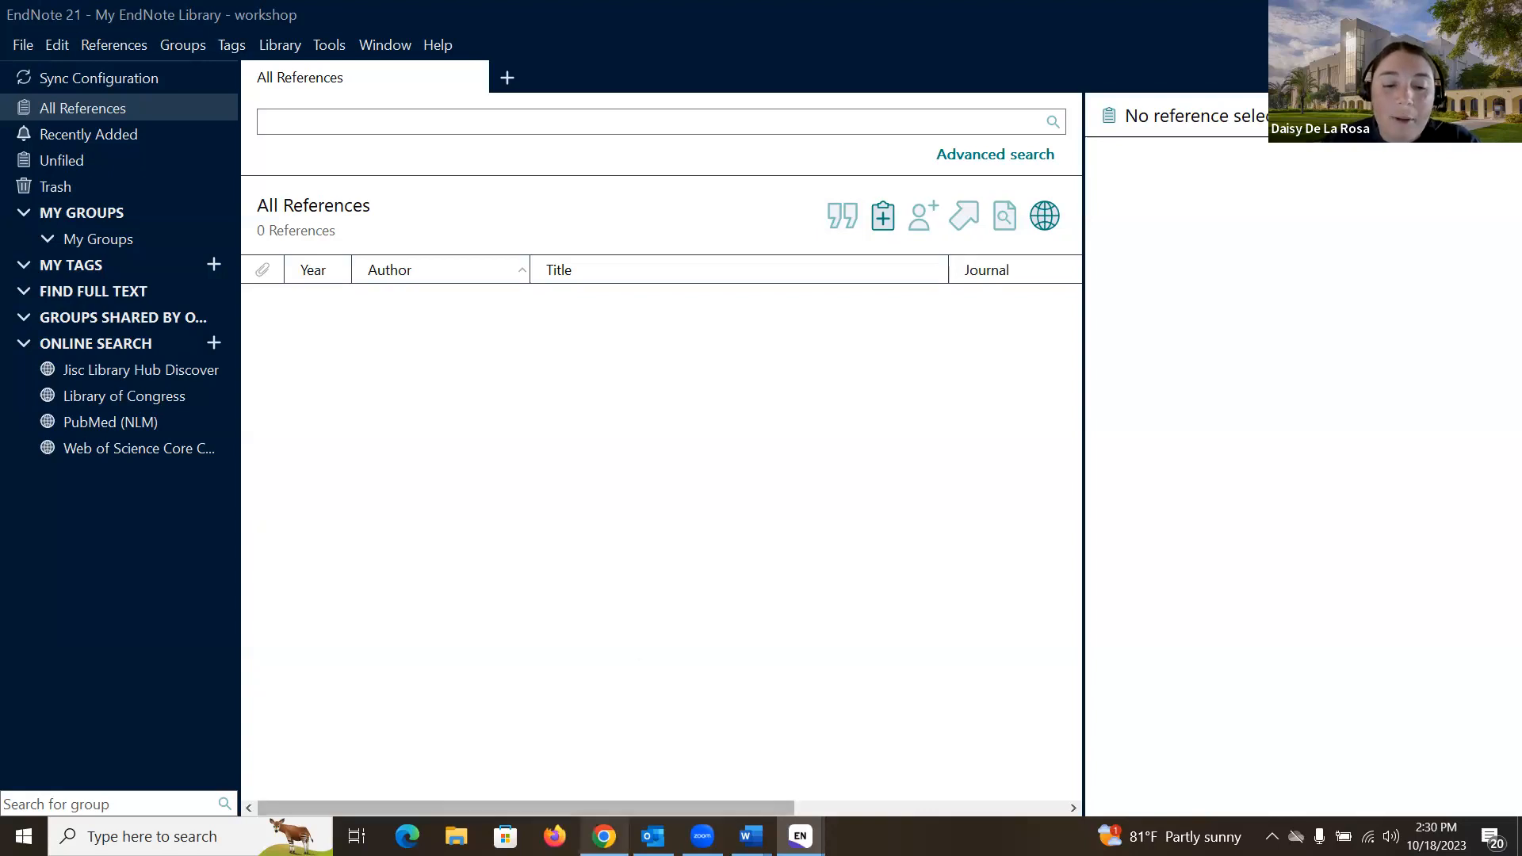
pyautogui.click(604, 837)
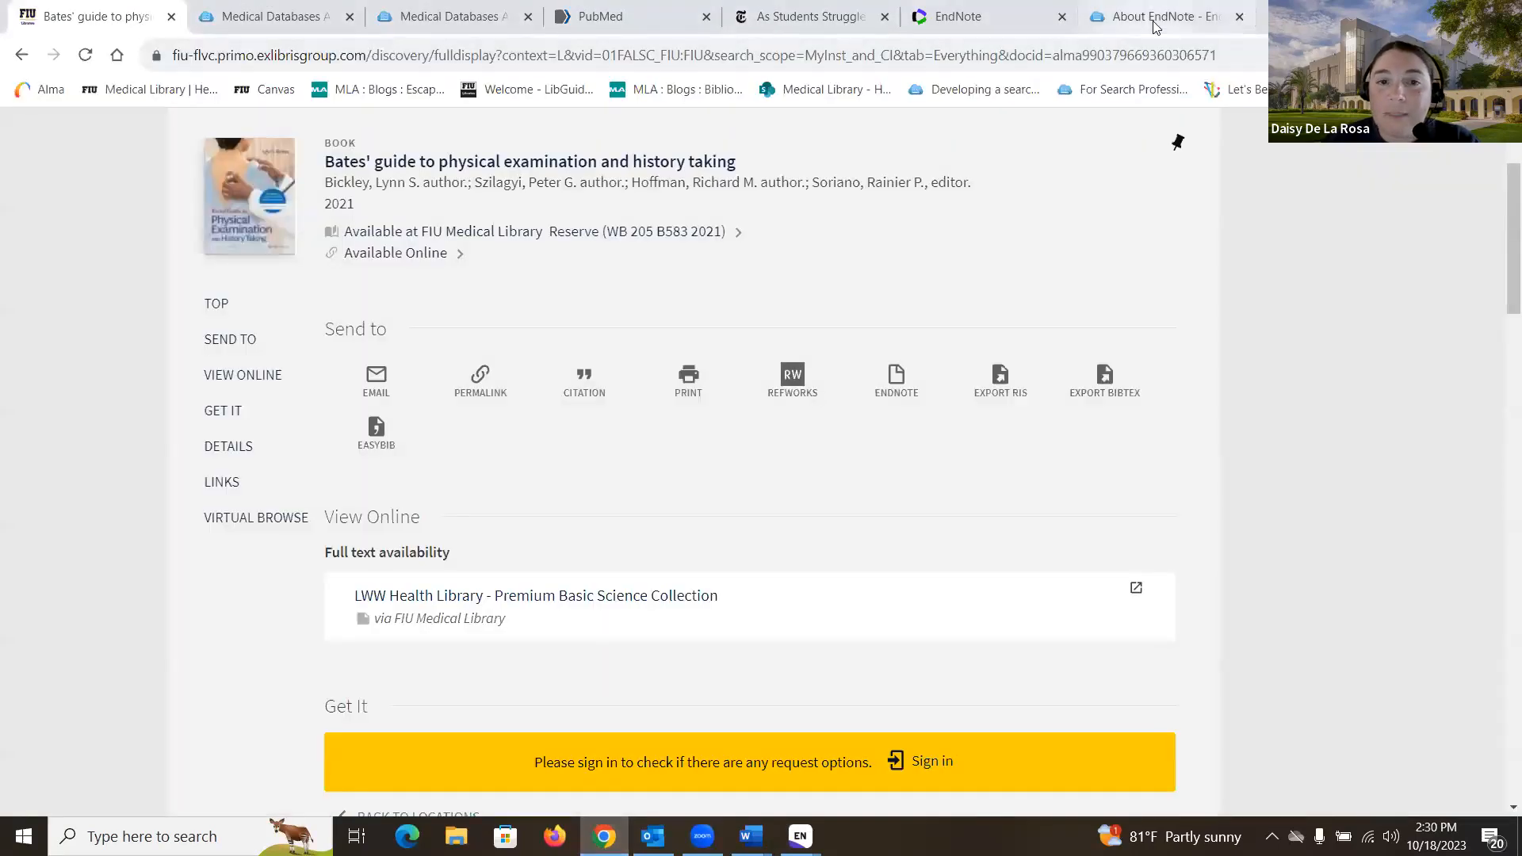
# Step: Open the Set up EndNote page in the About EndNote guide, then return to the workshop library
pyautogui.click(1146, 18)
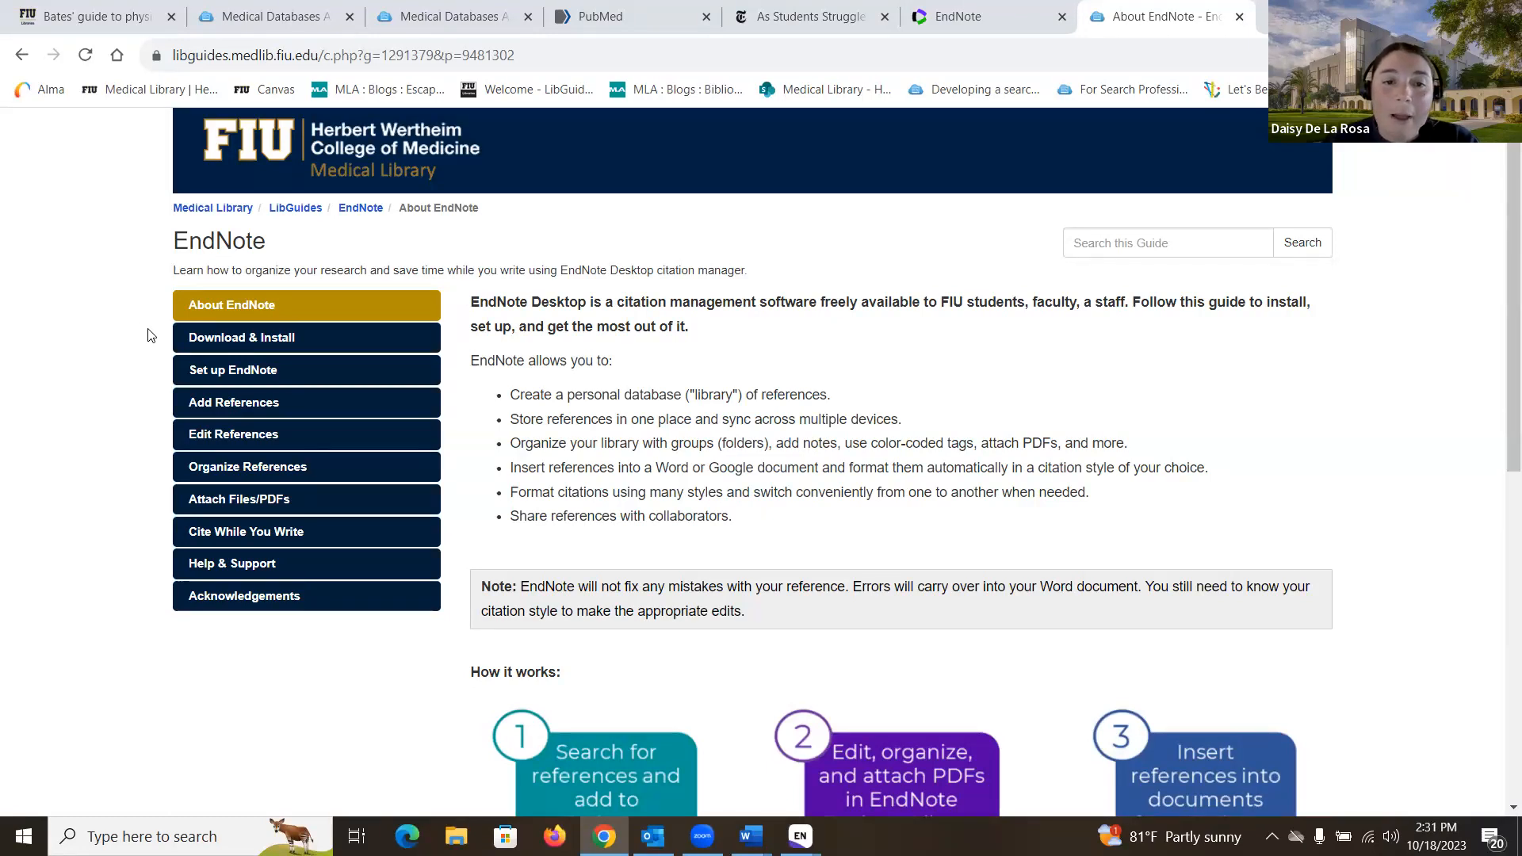
pyautogui.click(267, 379)
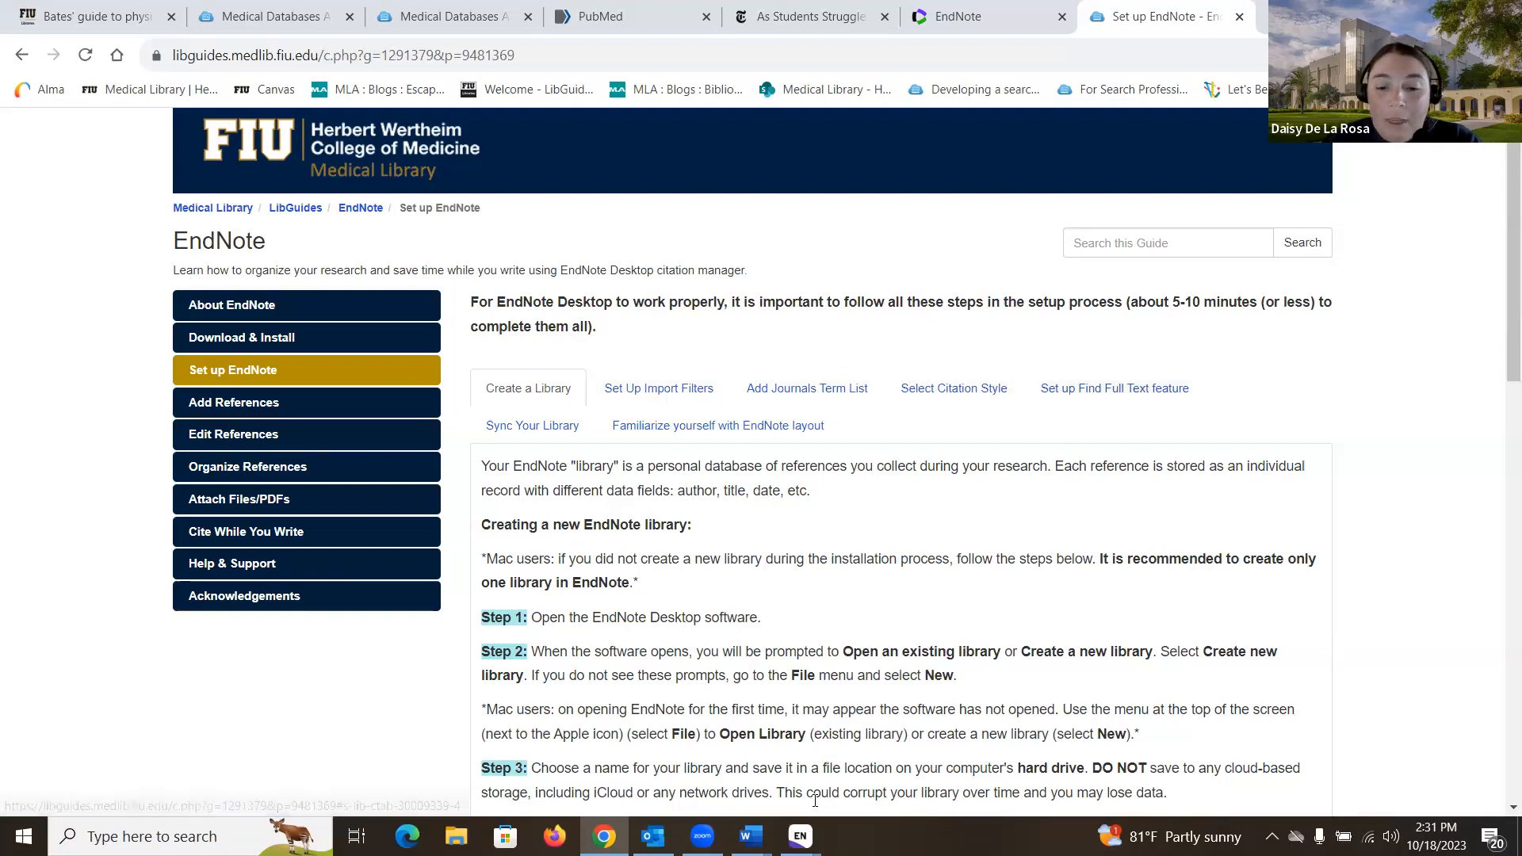
pyautogui.moveTo(800, 836)
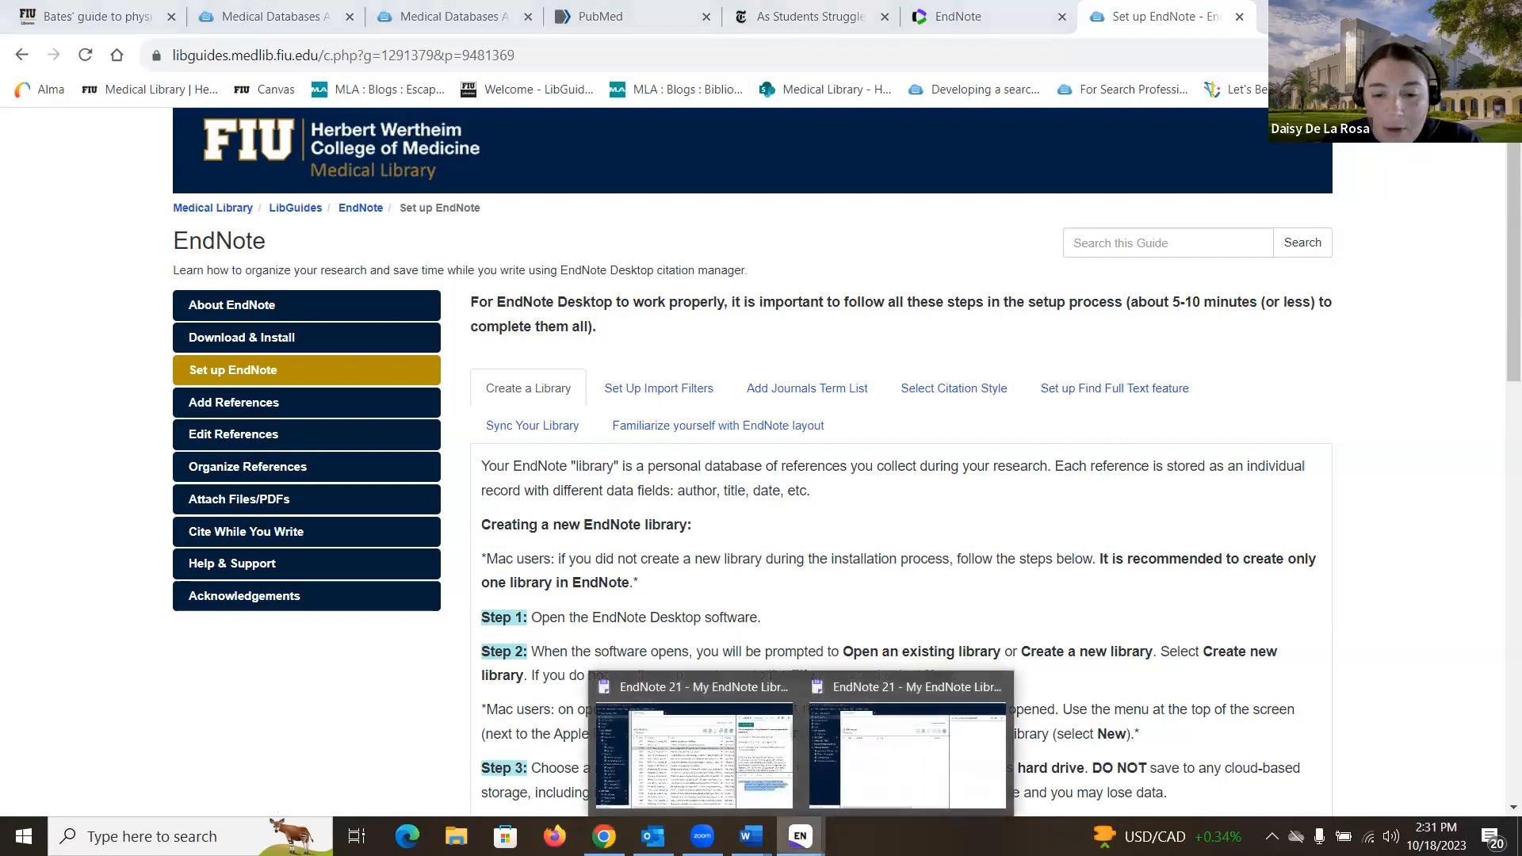
pyautogui.click(876, 791)
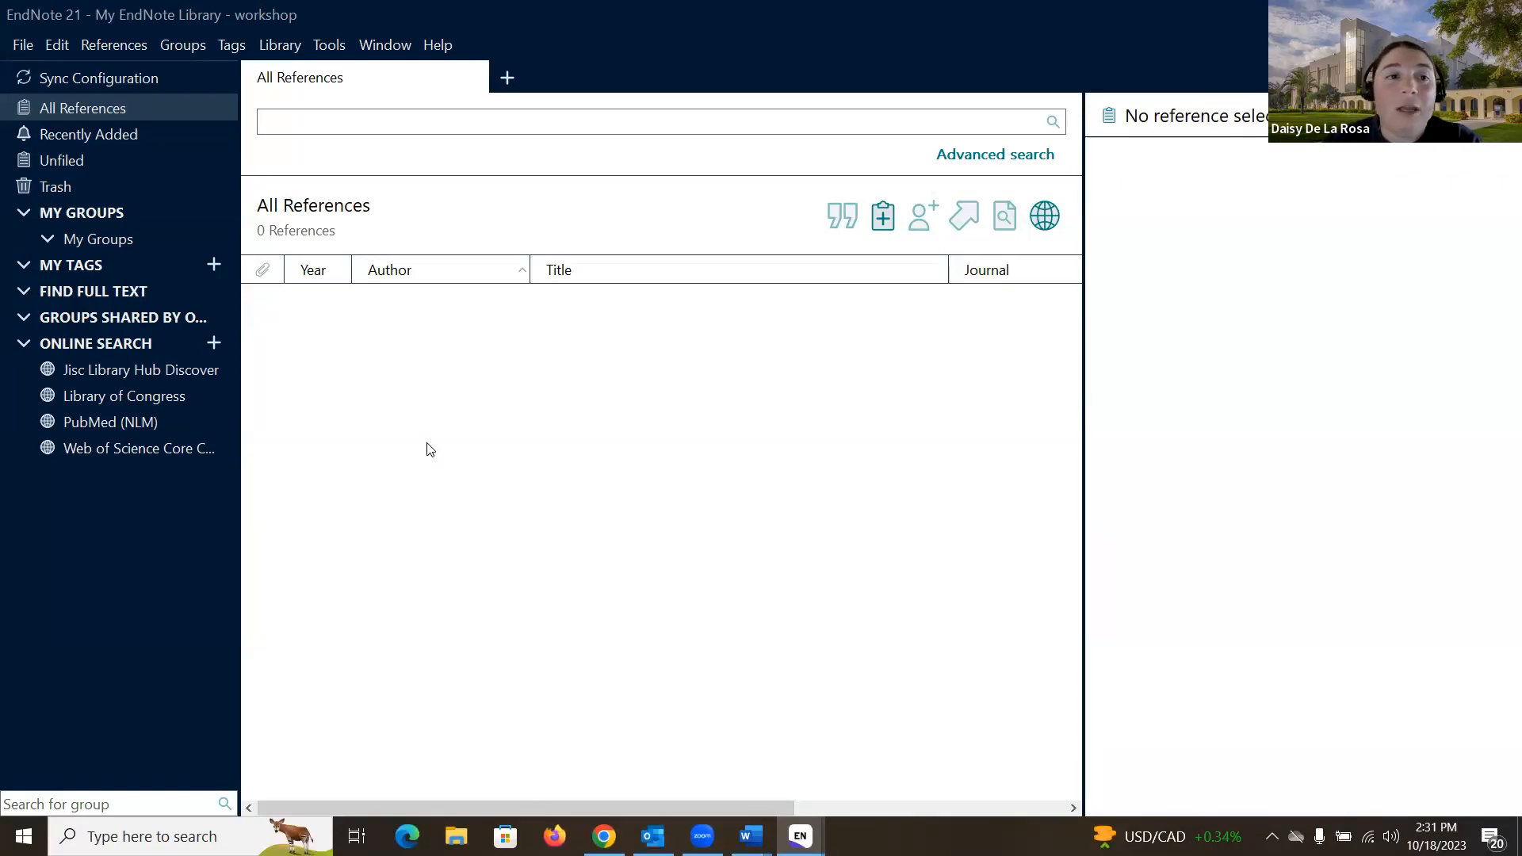
# Step: Review the 328 import filters in the Import Filter Manager, then close it
pyautogui.click(338, 56)
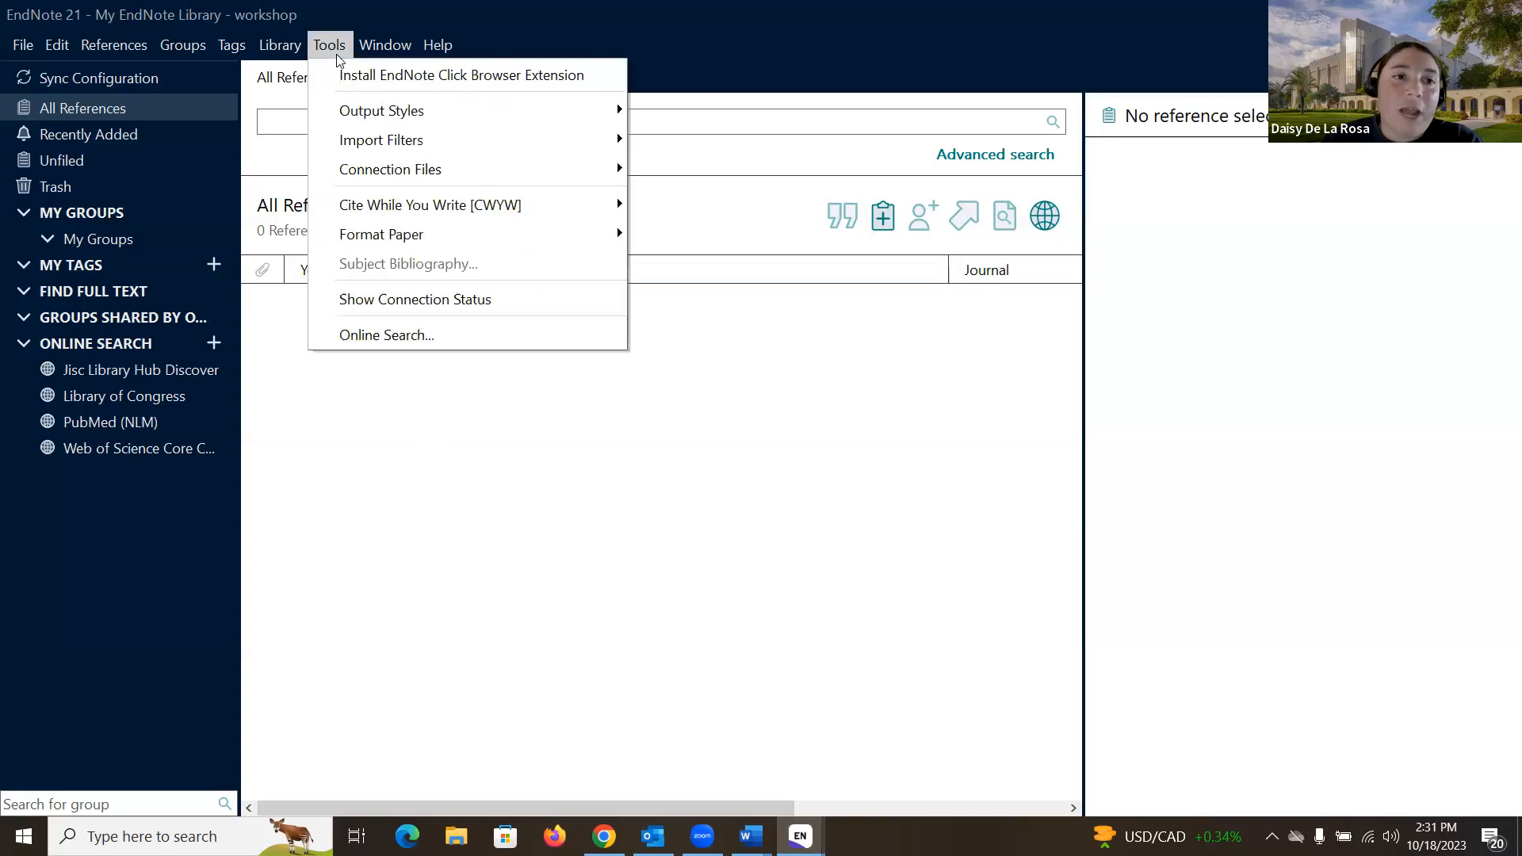
pyautogui.moveTo(375, 141)
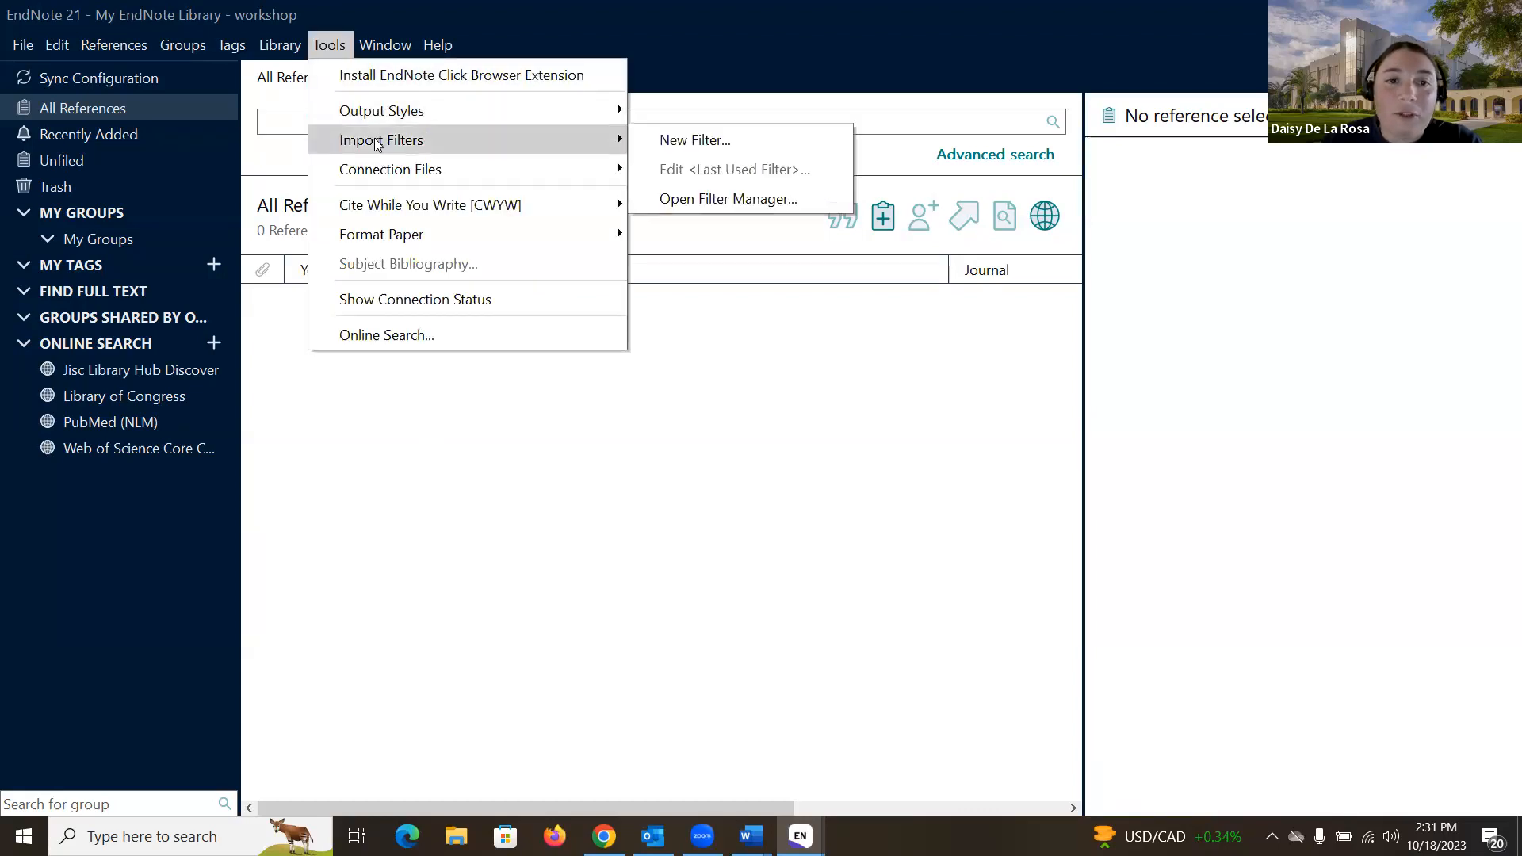
pyautogui.click(719, 198)
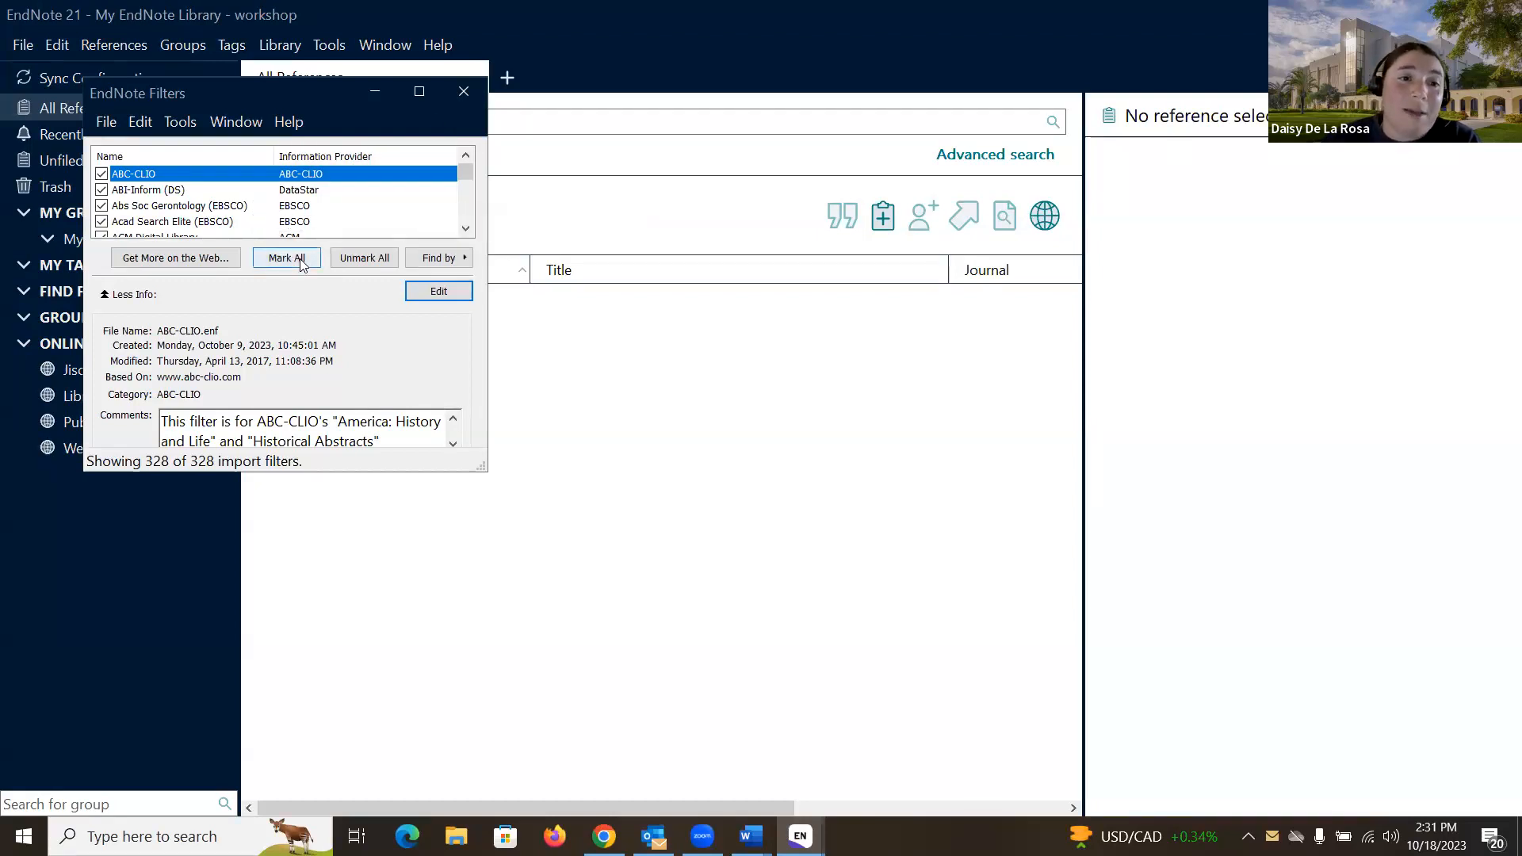
pyautogui.click(471, 97)
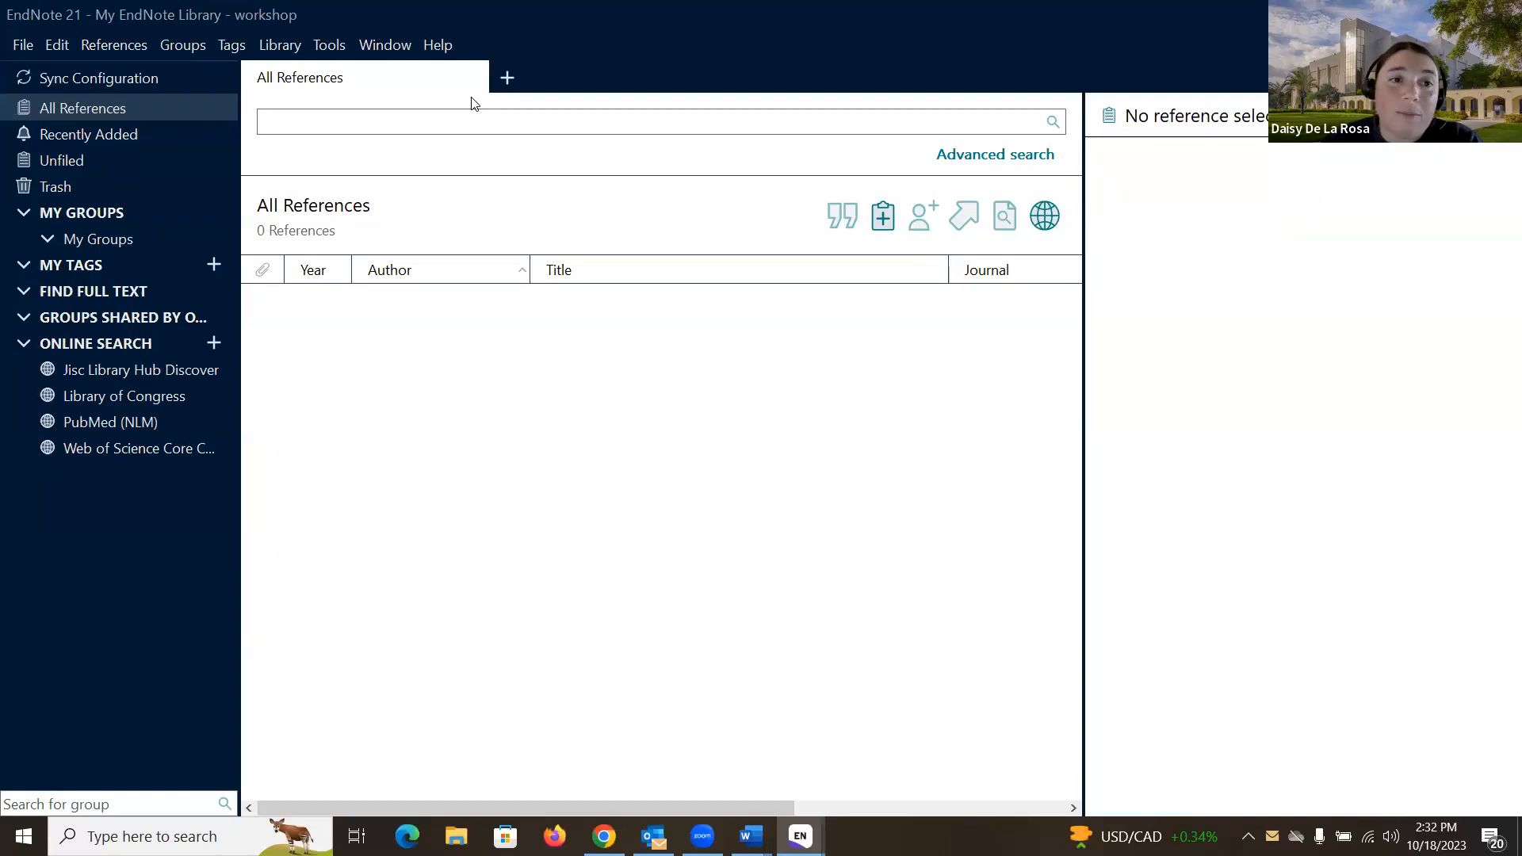
# Step: Import the Medical journal term list into the Journals list via Tools > Term Lists
pyautogui.click(330, 48)
pyautogui.moveTo(298, 54)
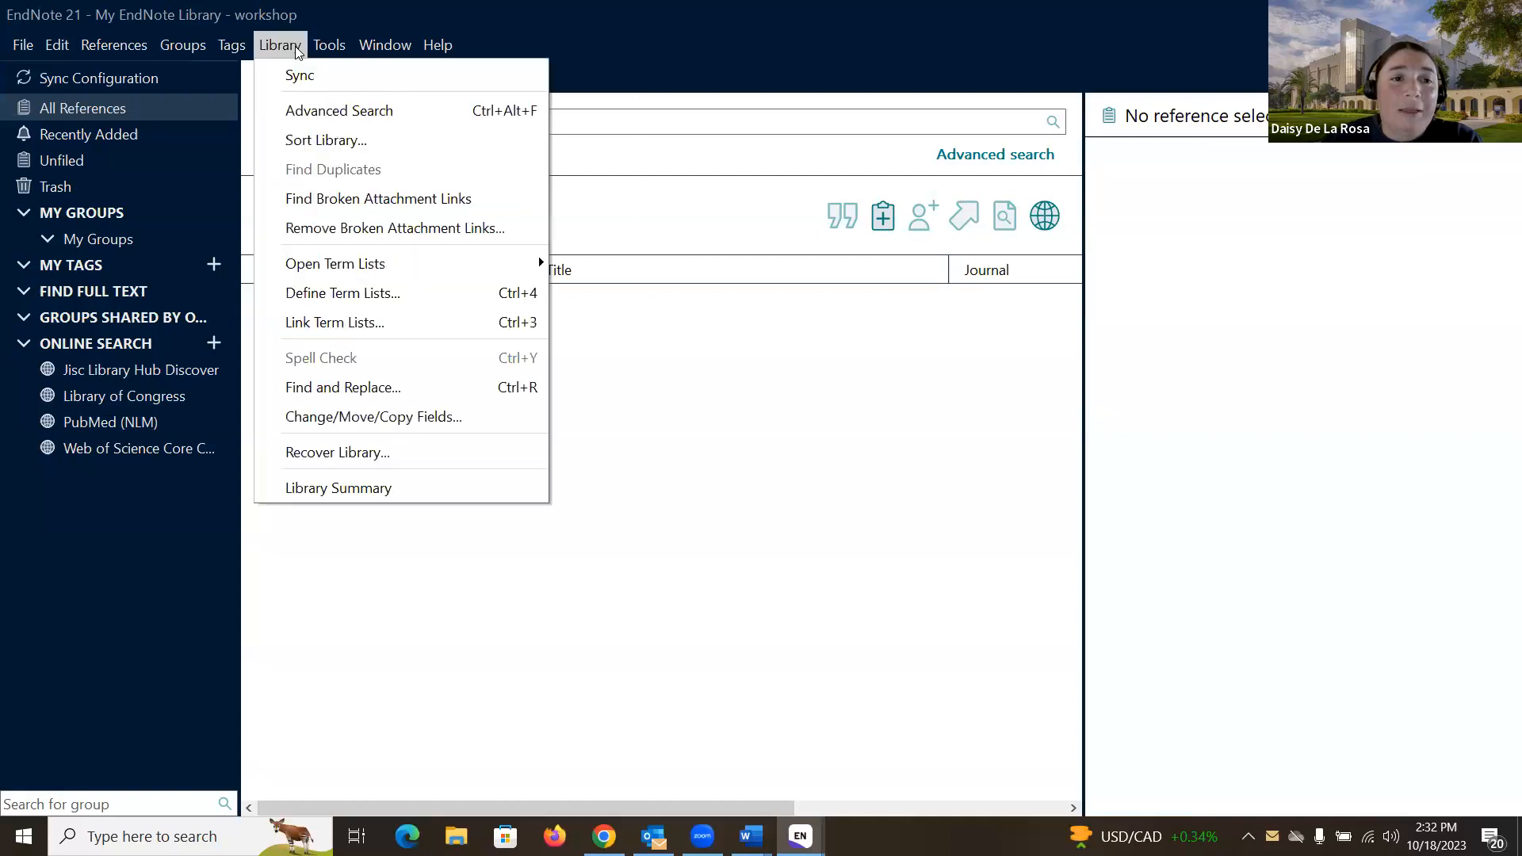
pyautogui.moveTo(351, 272)
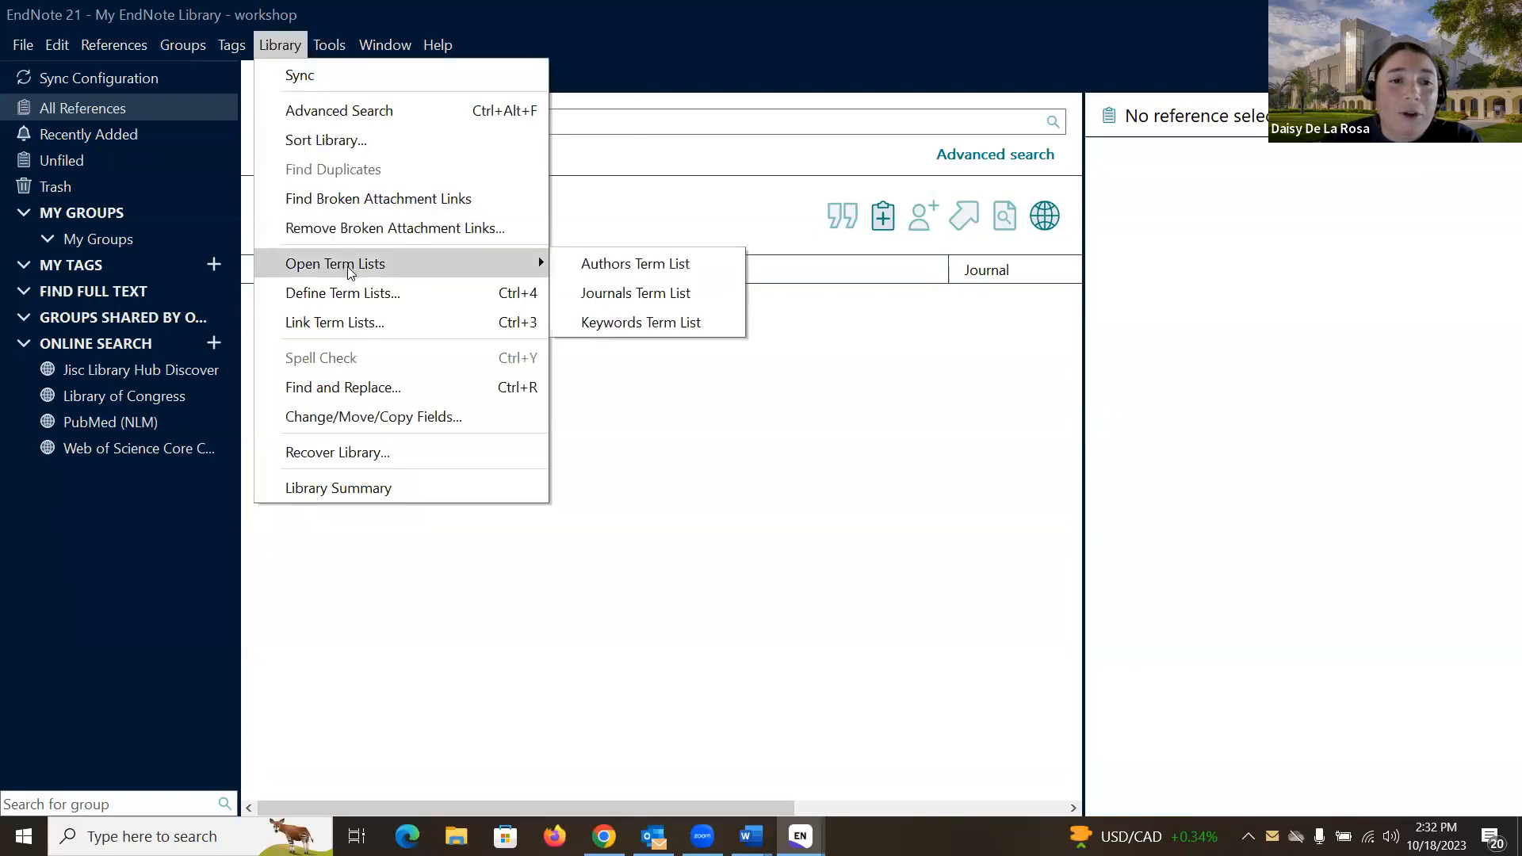
pyautogui.click(616, 298)
pyautogui.click(628, 276)
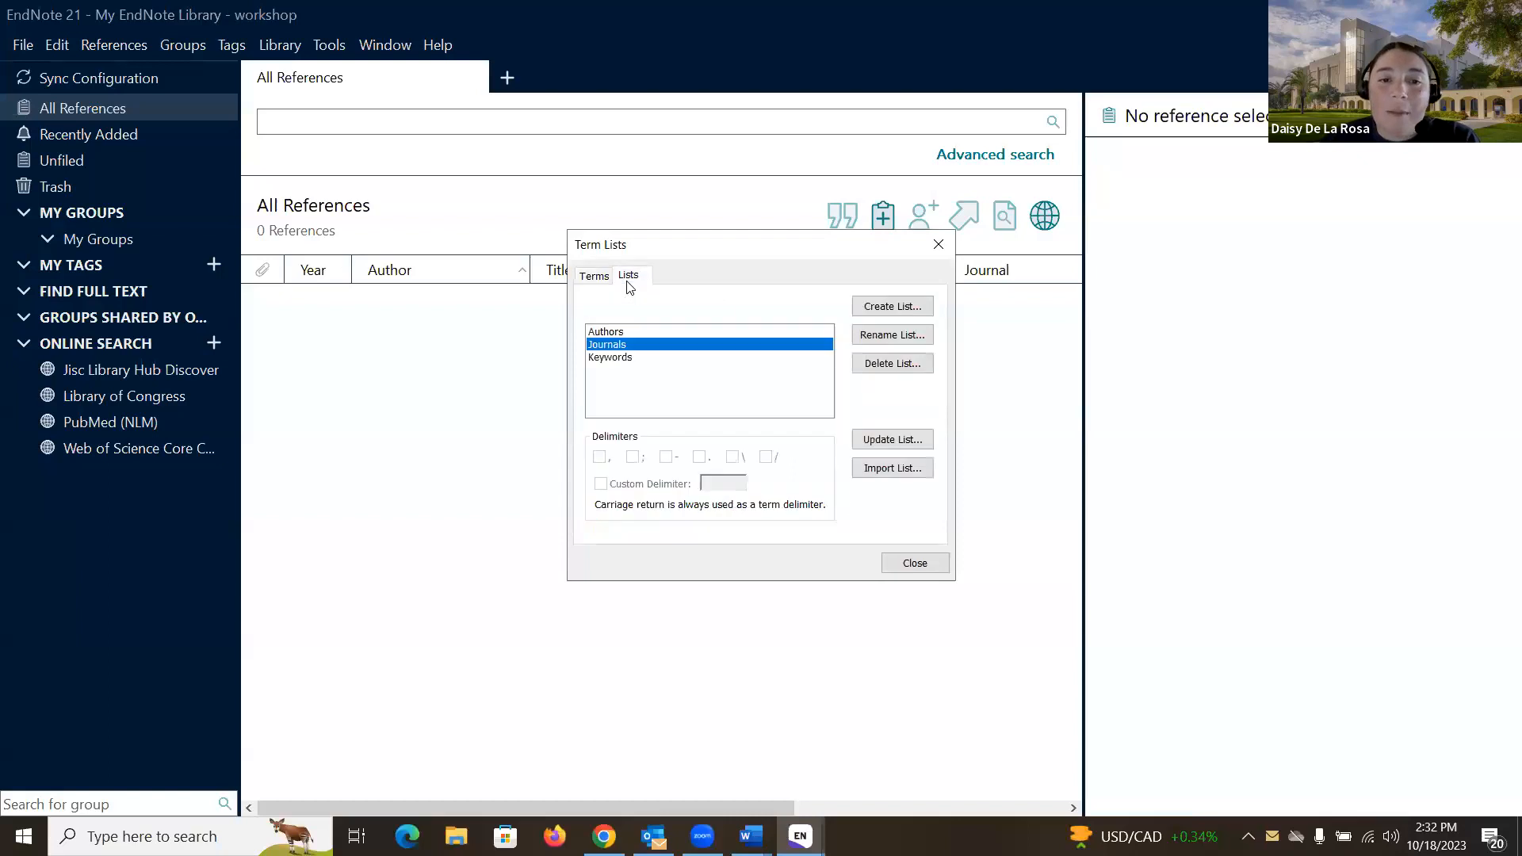
pyautogui.click(902, 468)
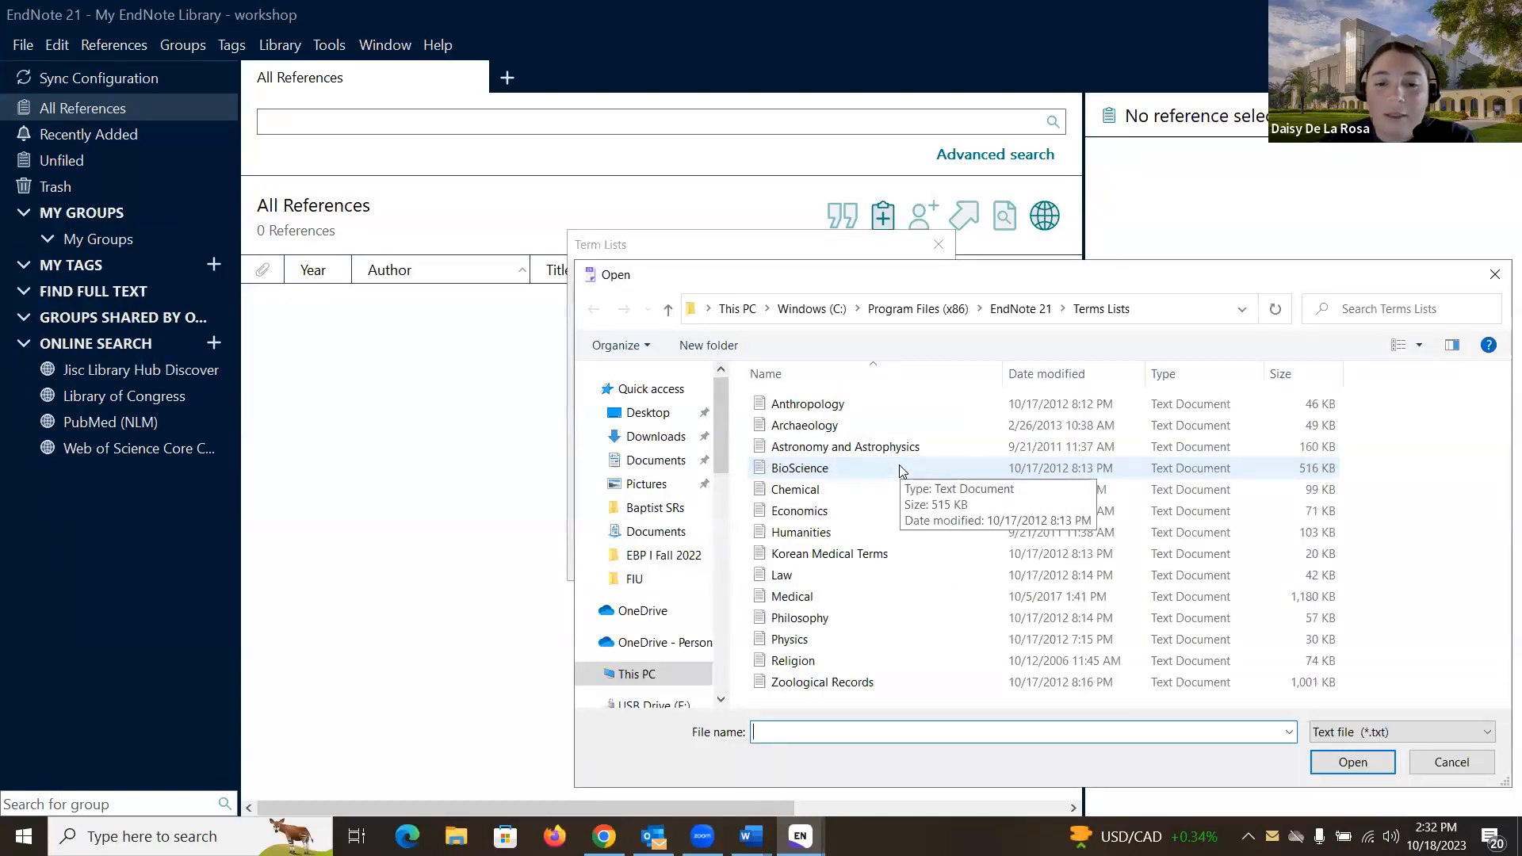
pyautogui.doubleClick(808, 600)
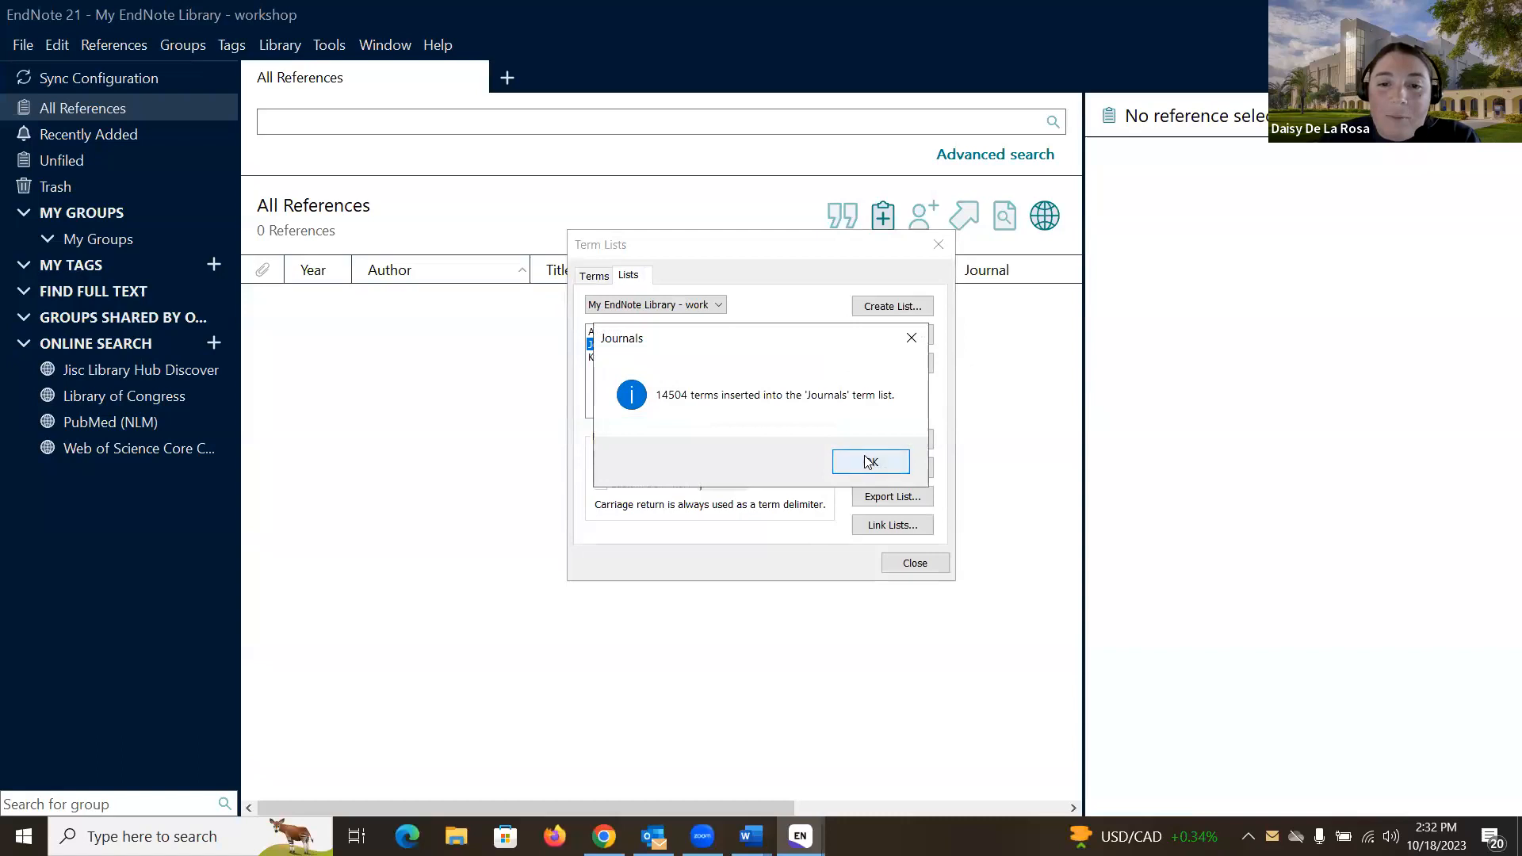
# Step: Acknowledge the 14504 terms inserted, review the imported journal terms, and close Term Lists
pyautogui.click(865, 461)
pyautogui.click(598, 275)
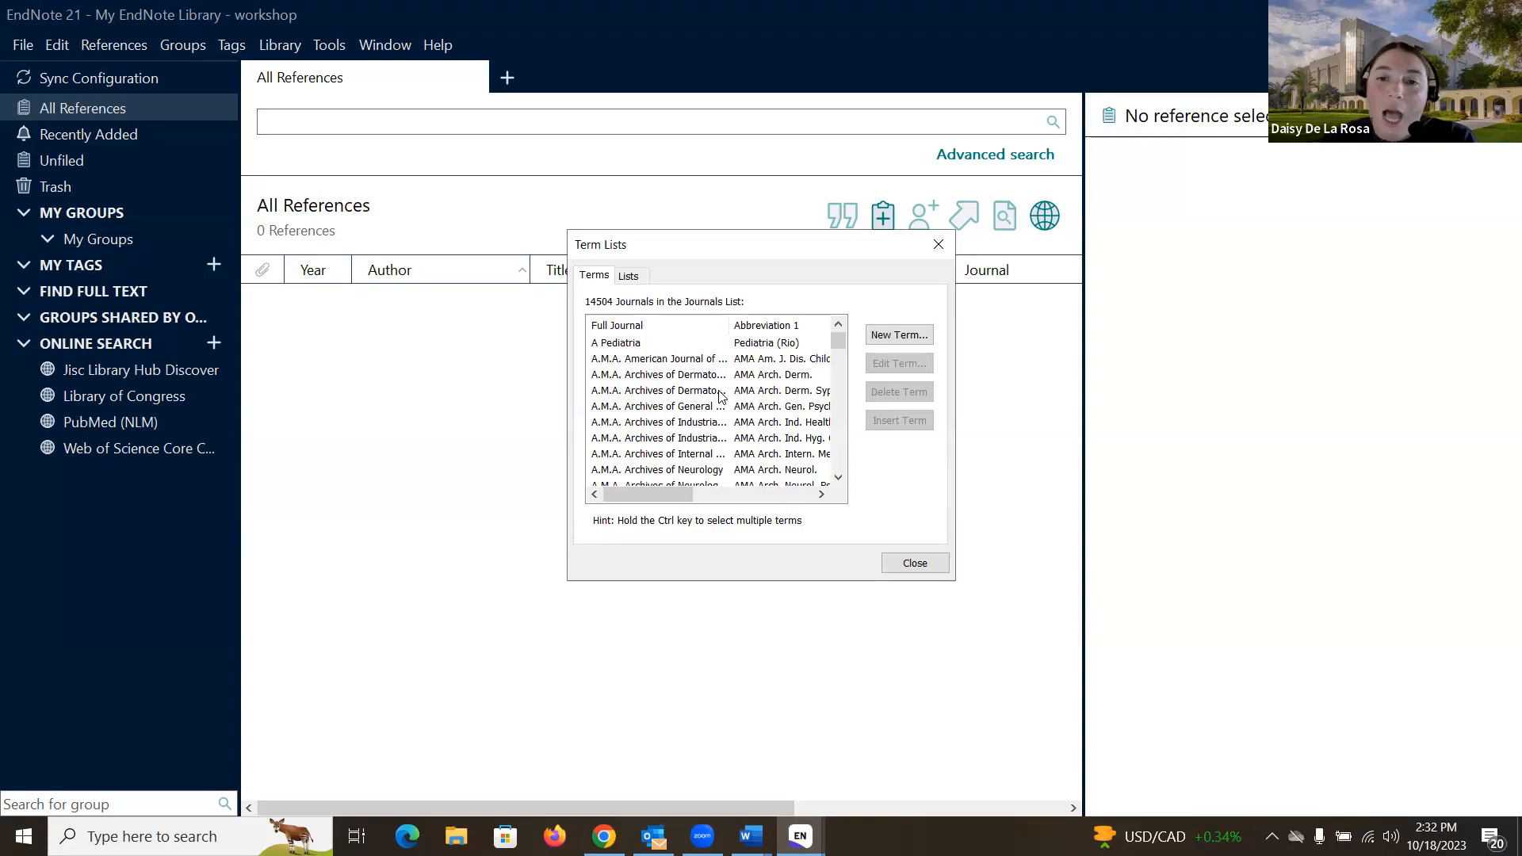
pyautogui.click(907, 568)
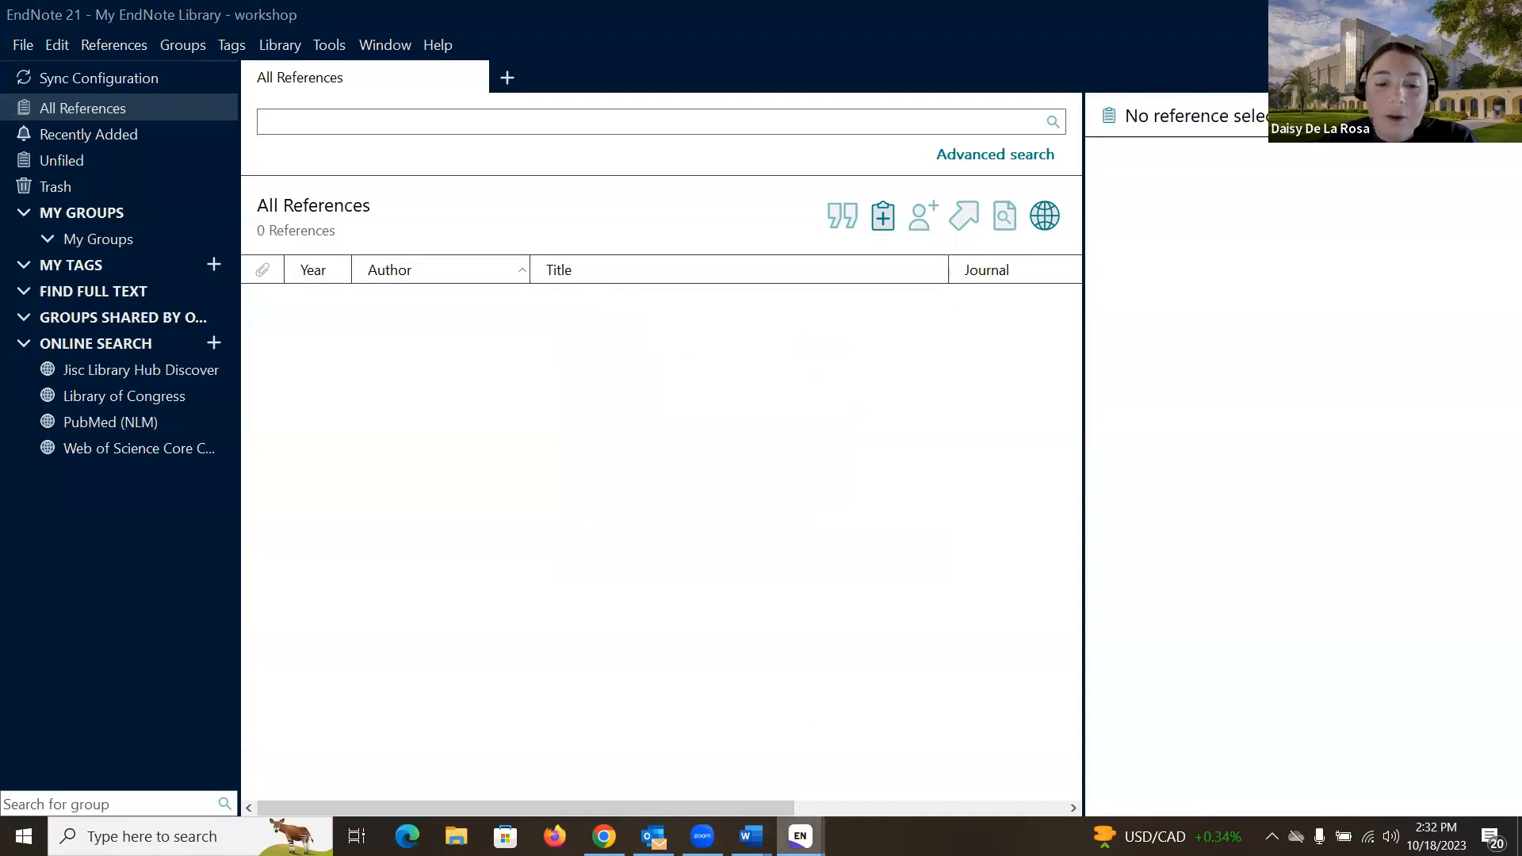
# Step: Switch to the demo library and format the hypertension citation preview in JAMA style
pyautogui.moveTo(830, 828)
pyautogui.click(736, 754)
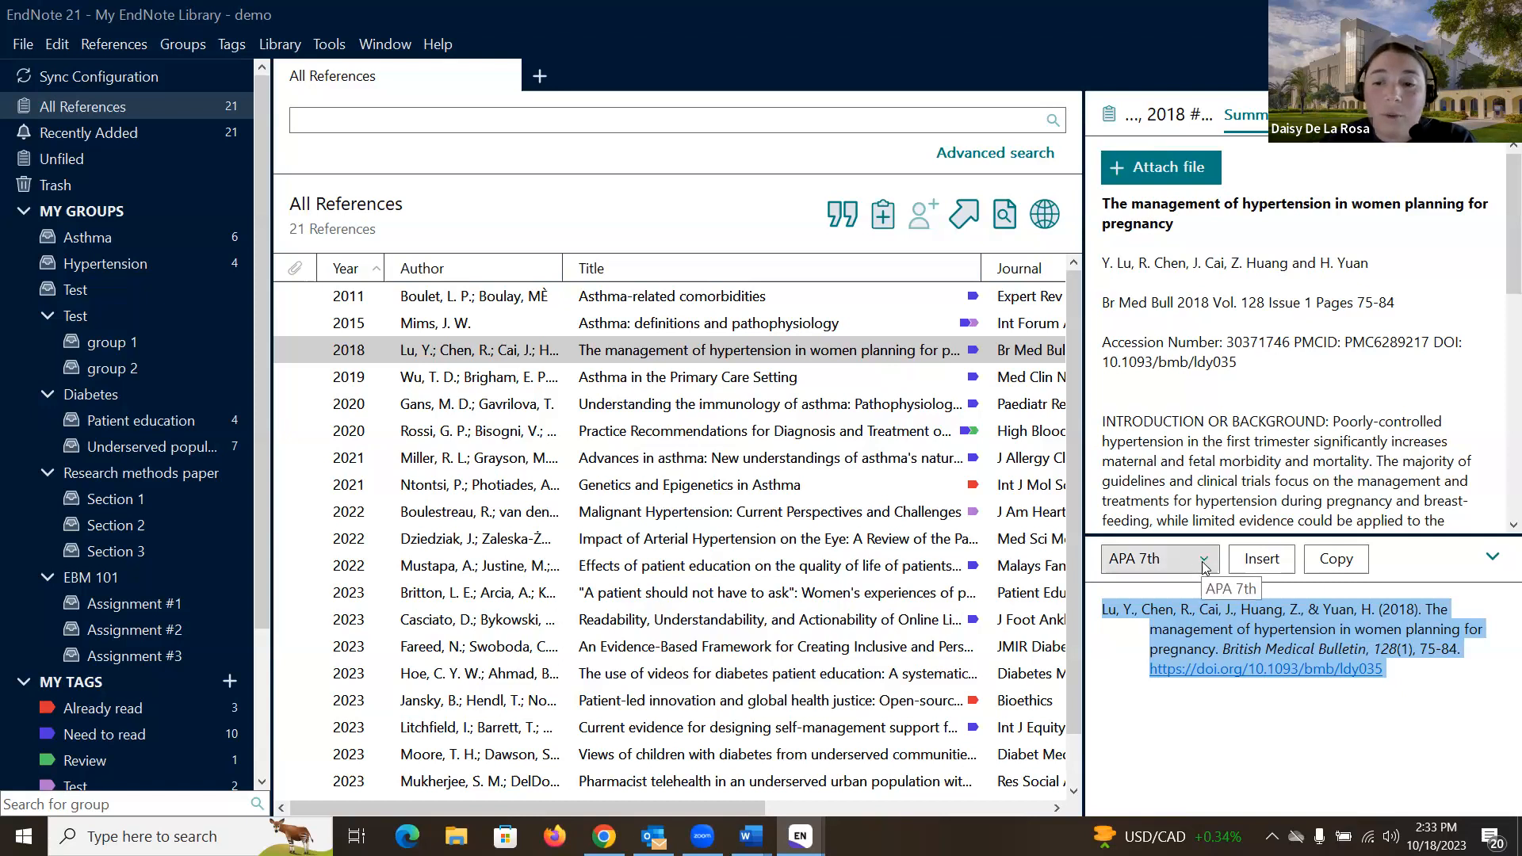
pyautogui.click(1161, 559)
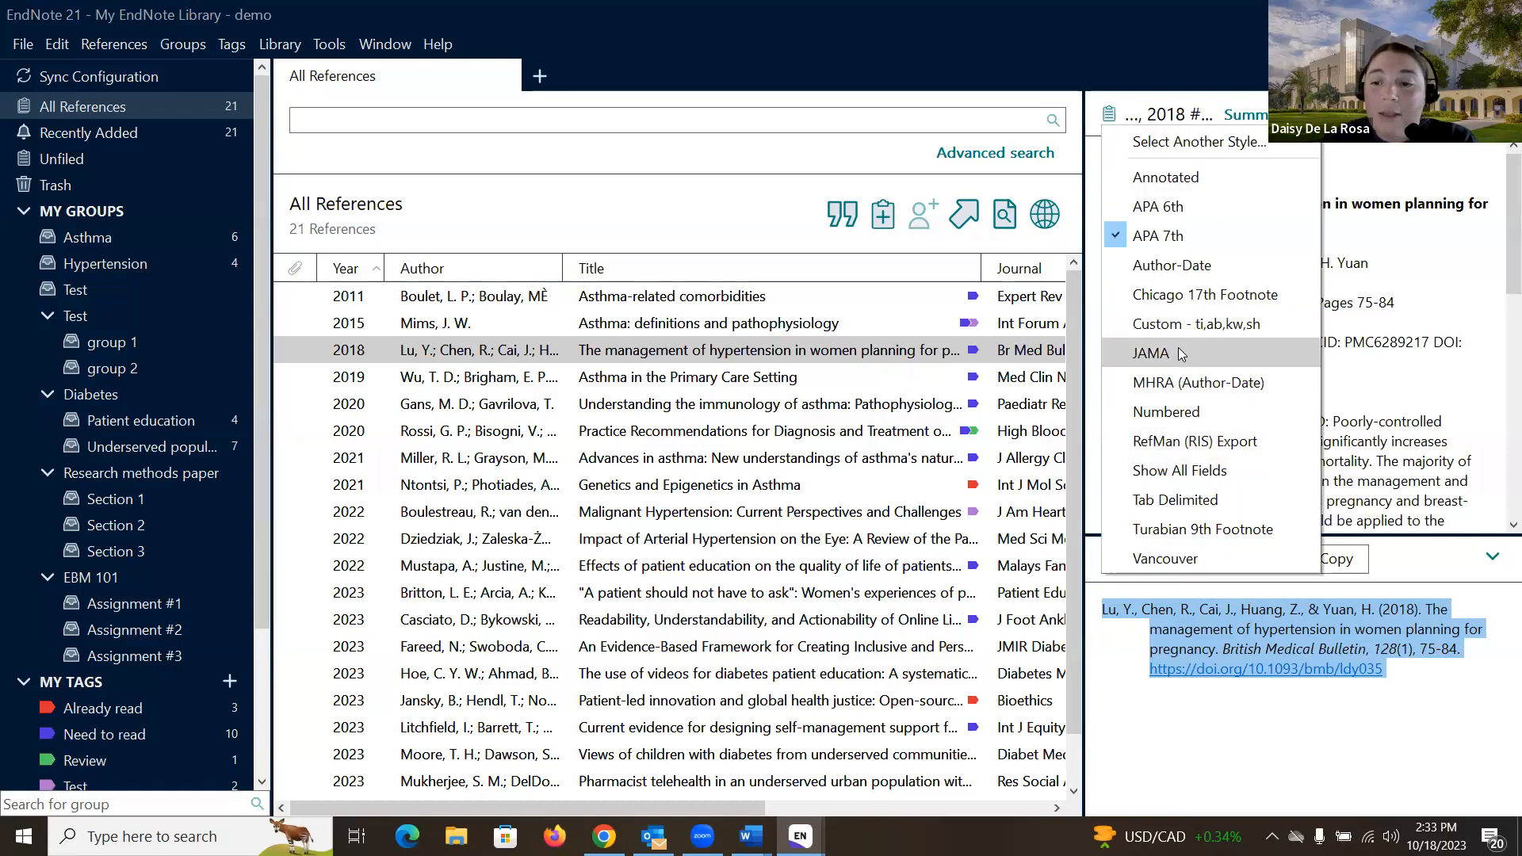
pyautogui.click(1246, 649)
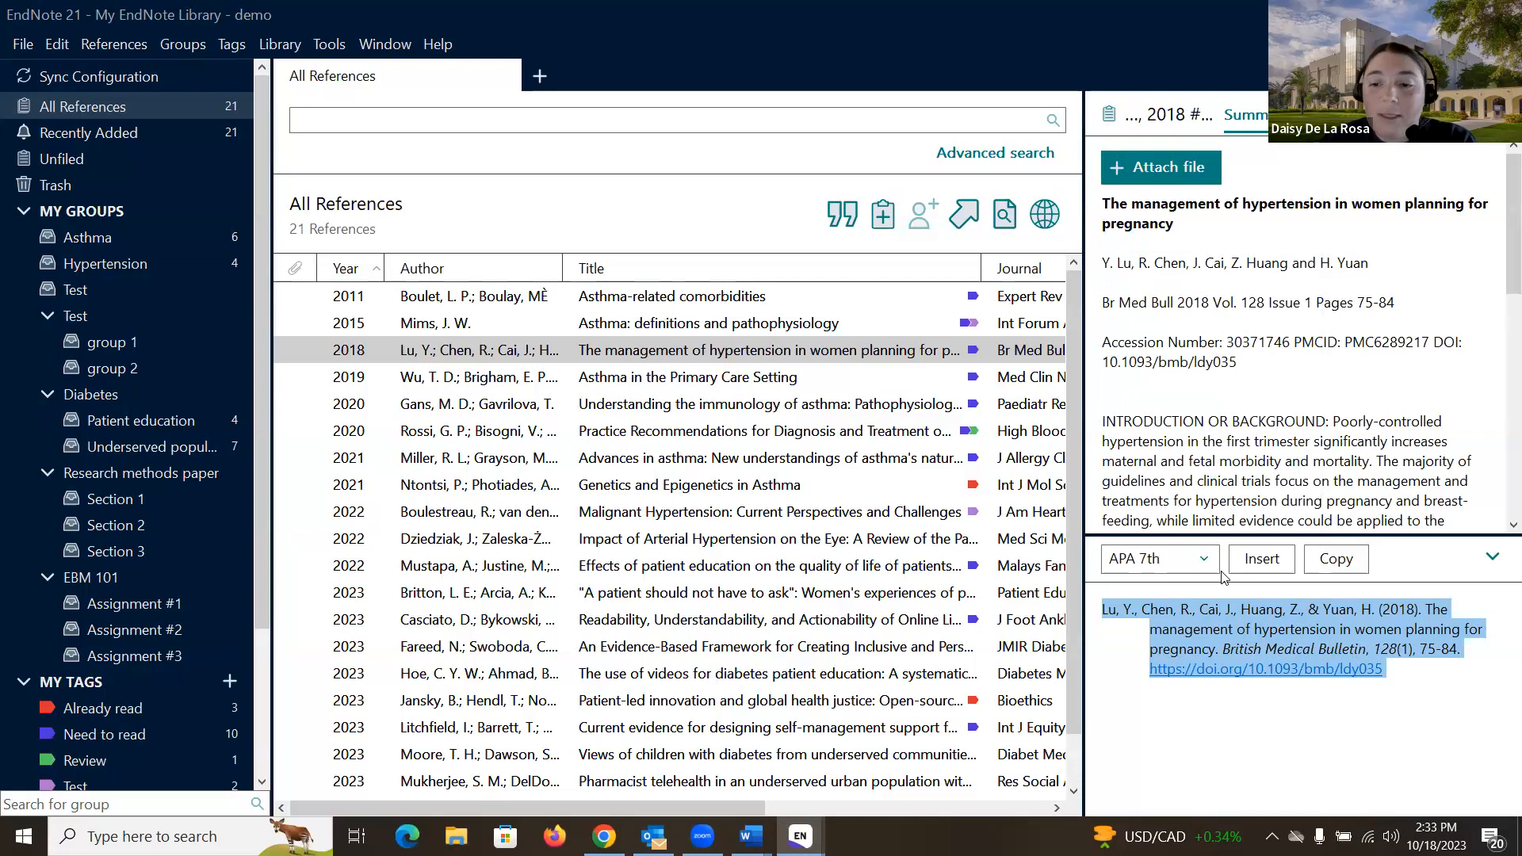
pyautogui.click(1199, 566)
pyautogui.click(1165, 353)
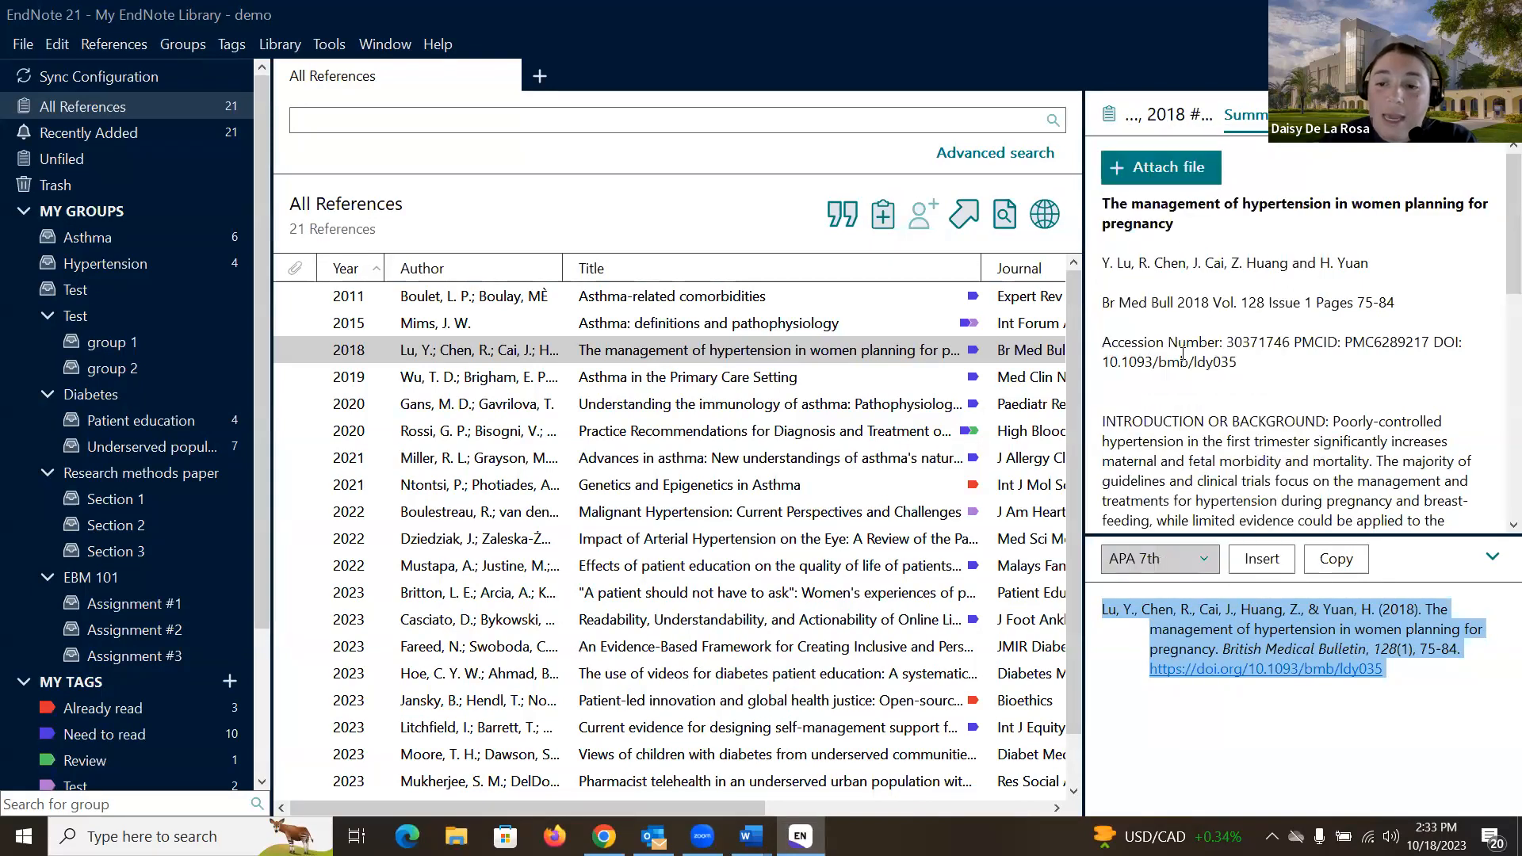
pyautogui.moveTo(1425, 632); pyautogui.dragTo(1500, 631)
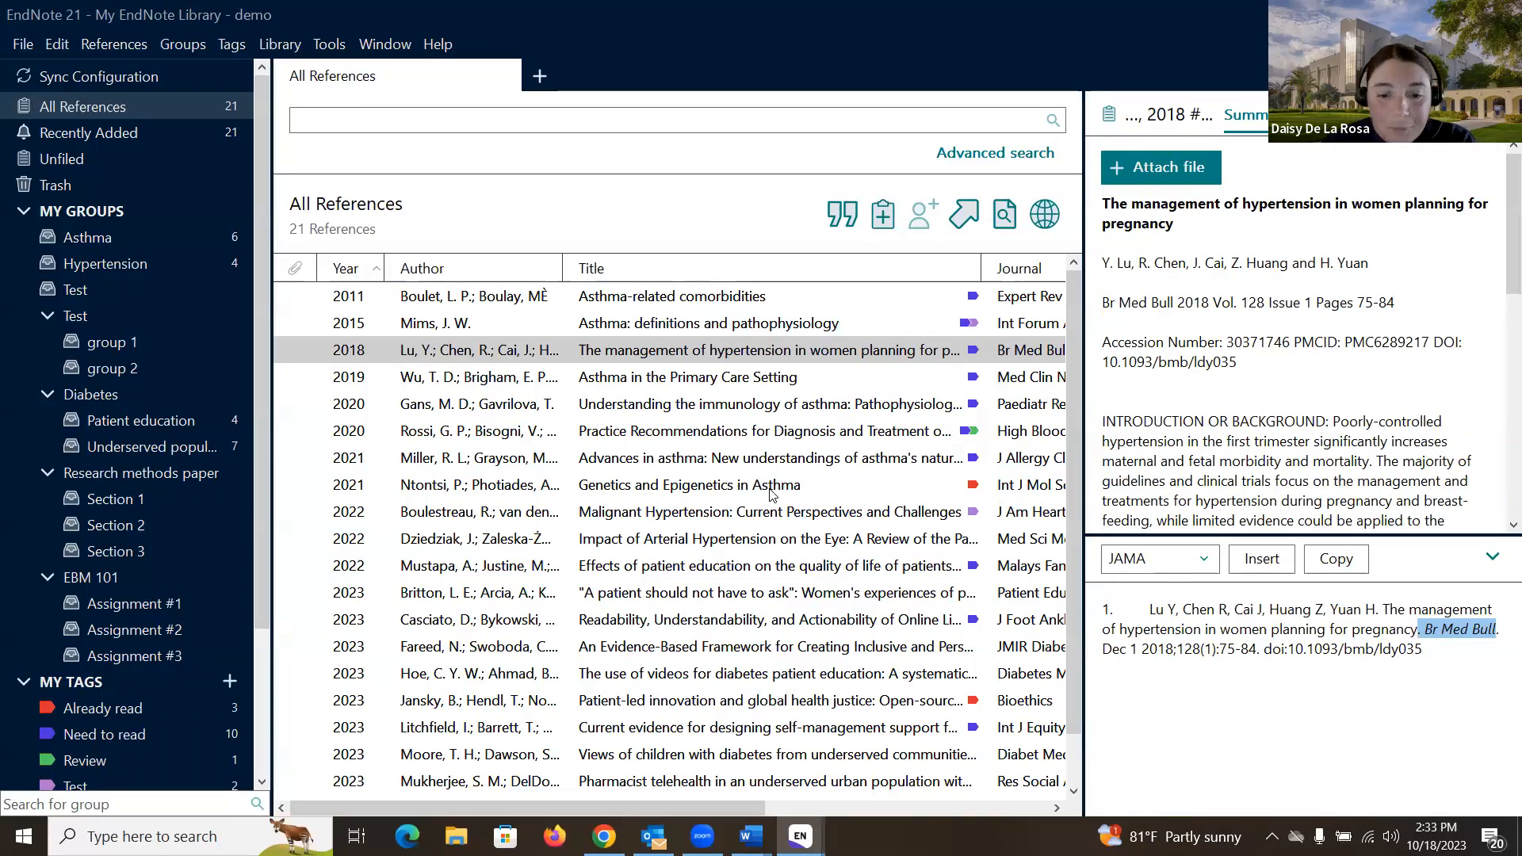
# Step: Switch back to the empty workshop library window from the EndNote taskbar thumbnail
pyautogui.moveTo(785, 839)
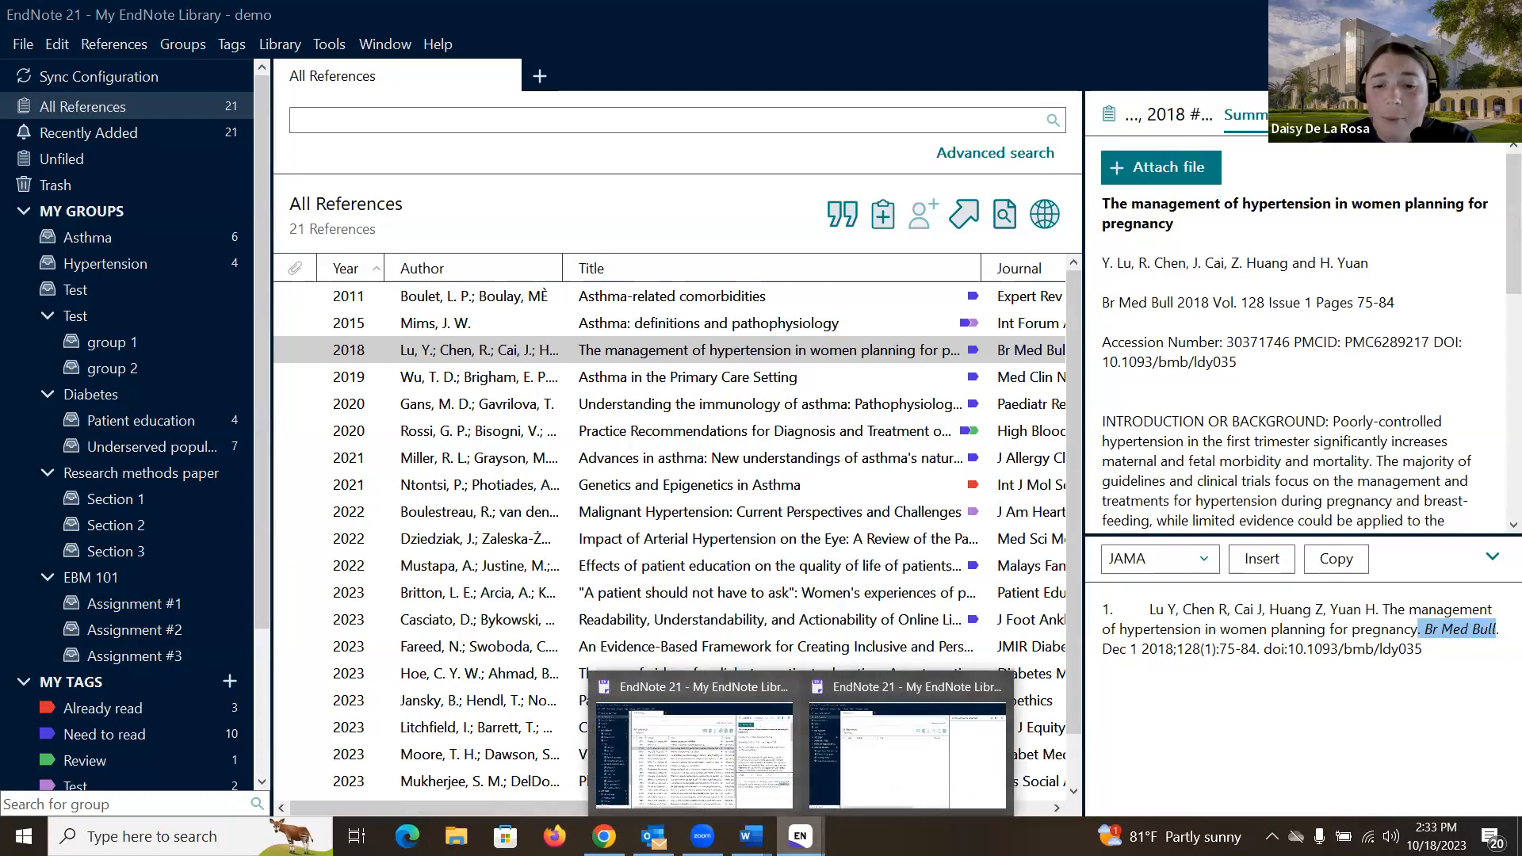
pyautogui.click(875, 751)
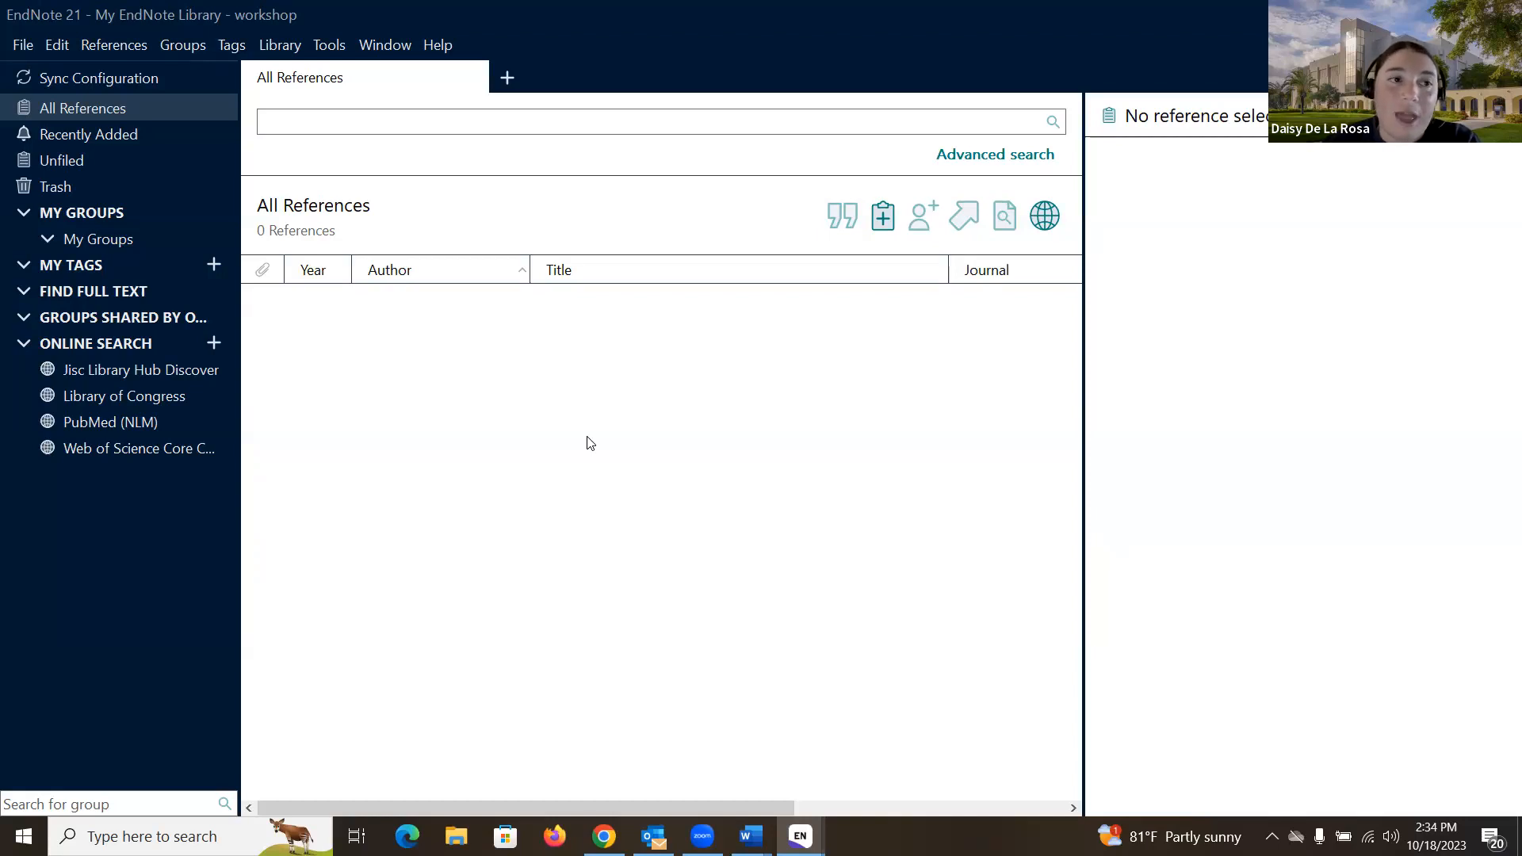
# Step: Bring up EndNote Preferences from the Edit menu, landing on the Sync panel
pyautogui.click(65, 46)
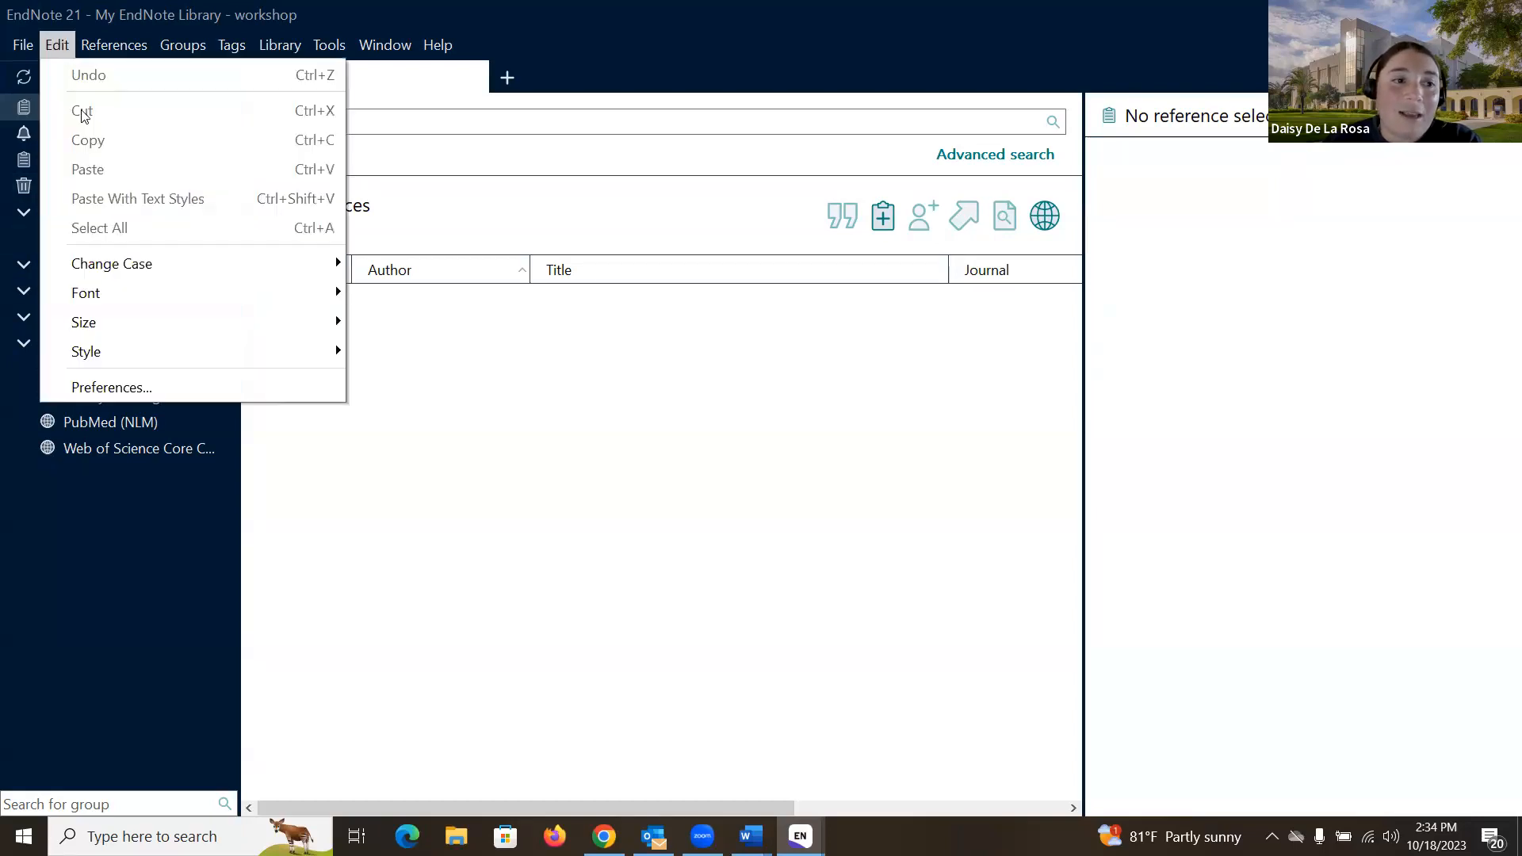
pyautogui.click(204, 386)
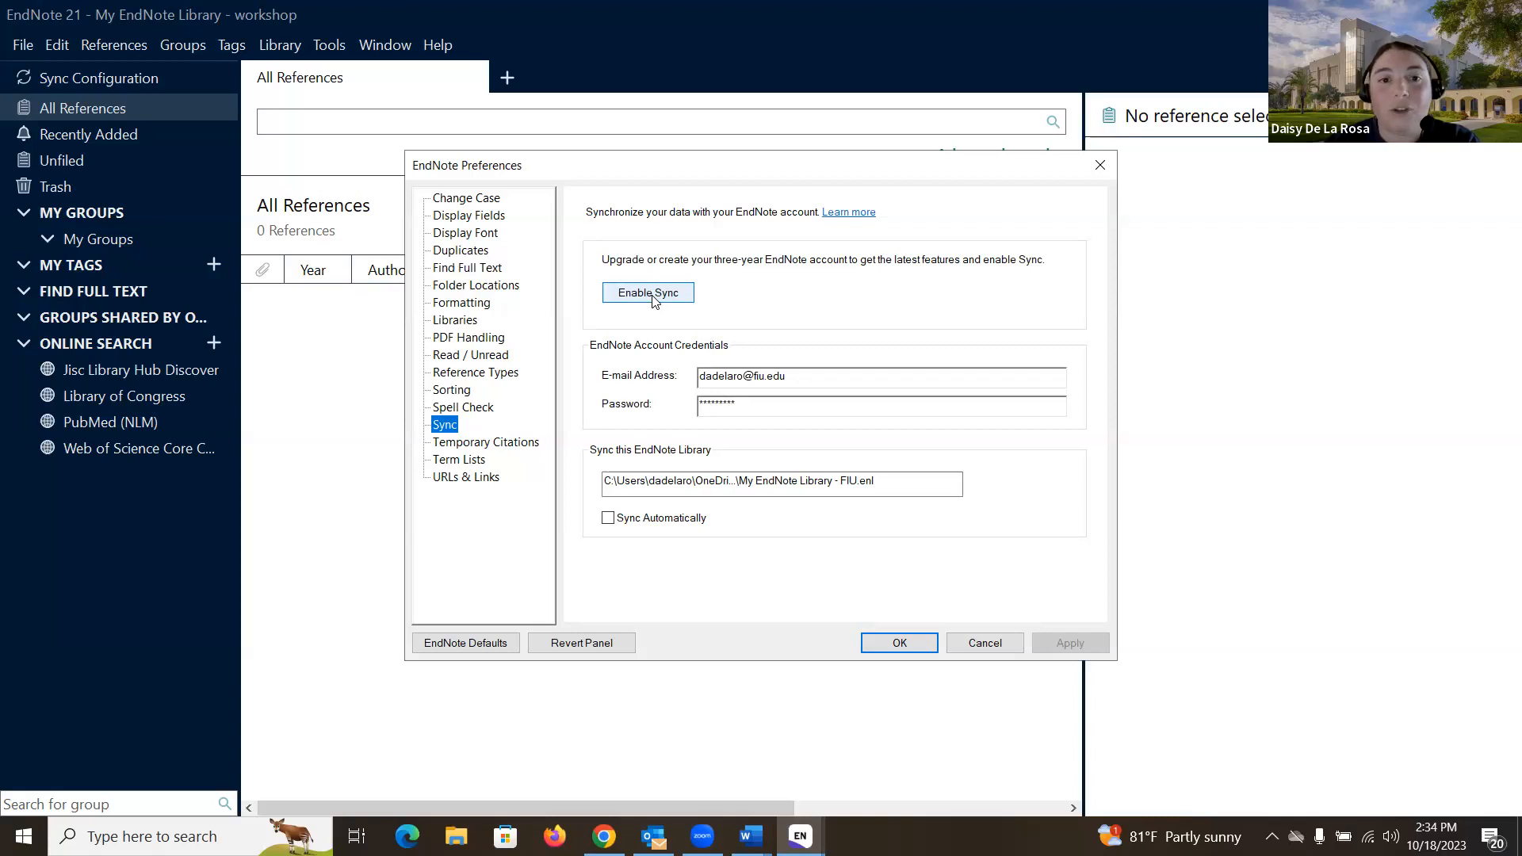
# Step: Dismiss the EndNote Preferences dialog without saving any changes
pyautogui.click(1097, 165)
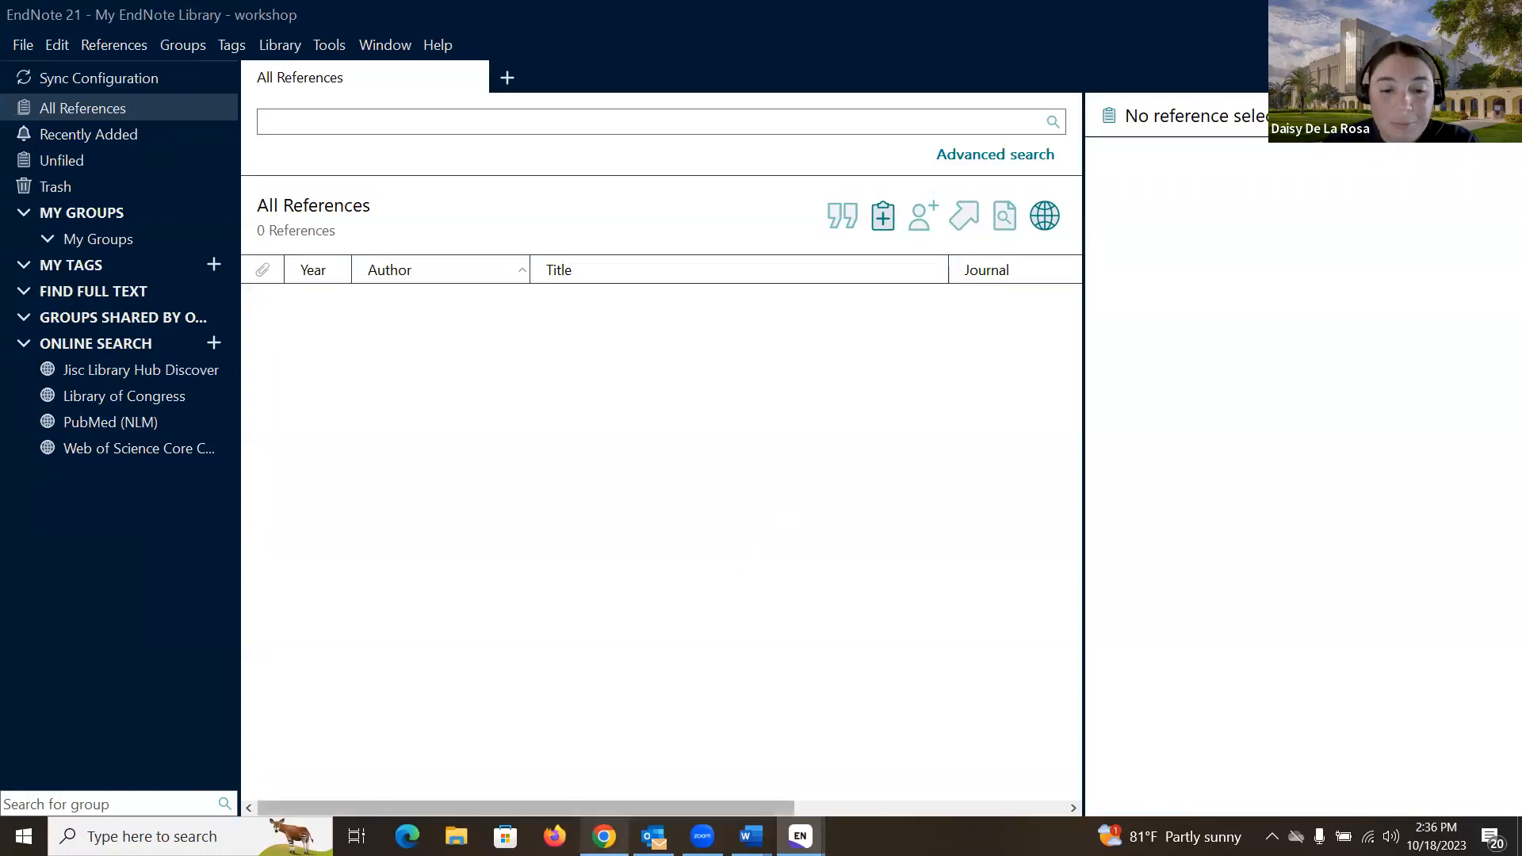
# Step: Download the Bates' guide record from FIU Library Search as RIS and import it into EndNote
pyautogui.click(604, 836)
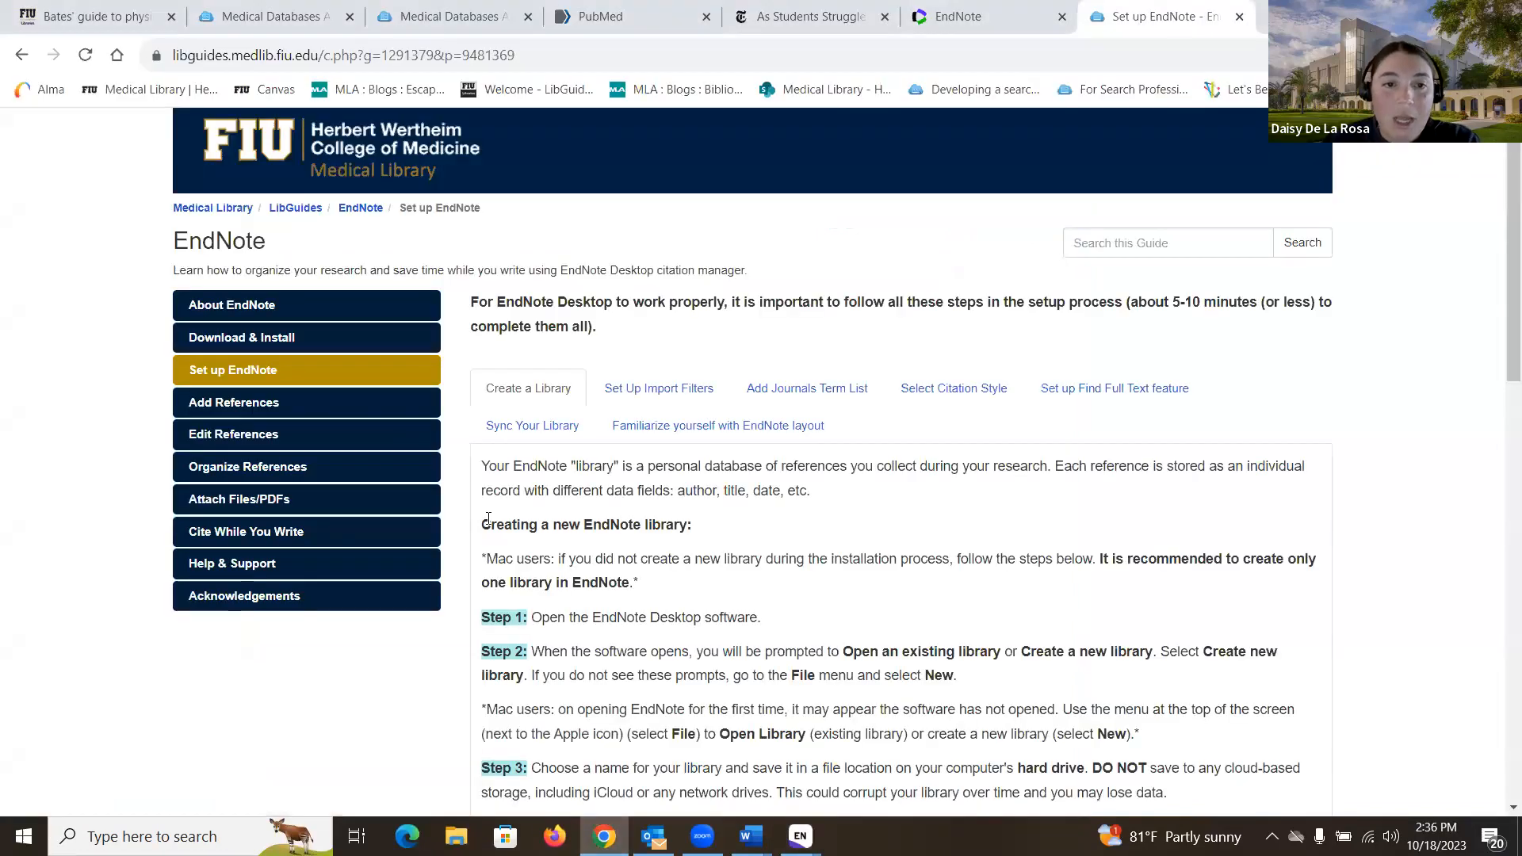
pyautogui.click(71, 16)
pyautogui.scroll(3, 238, 432)
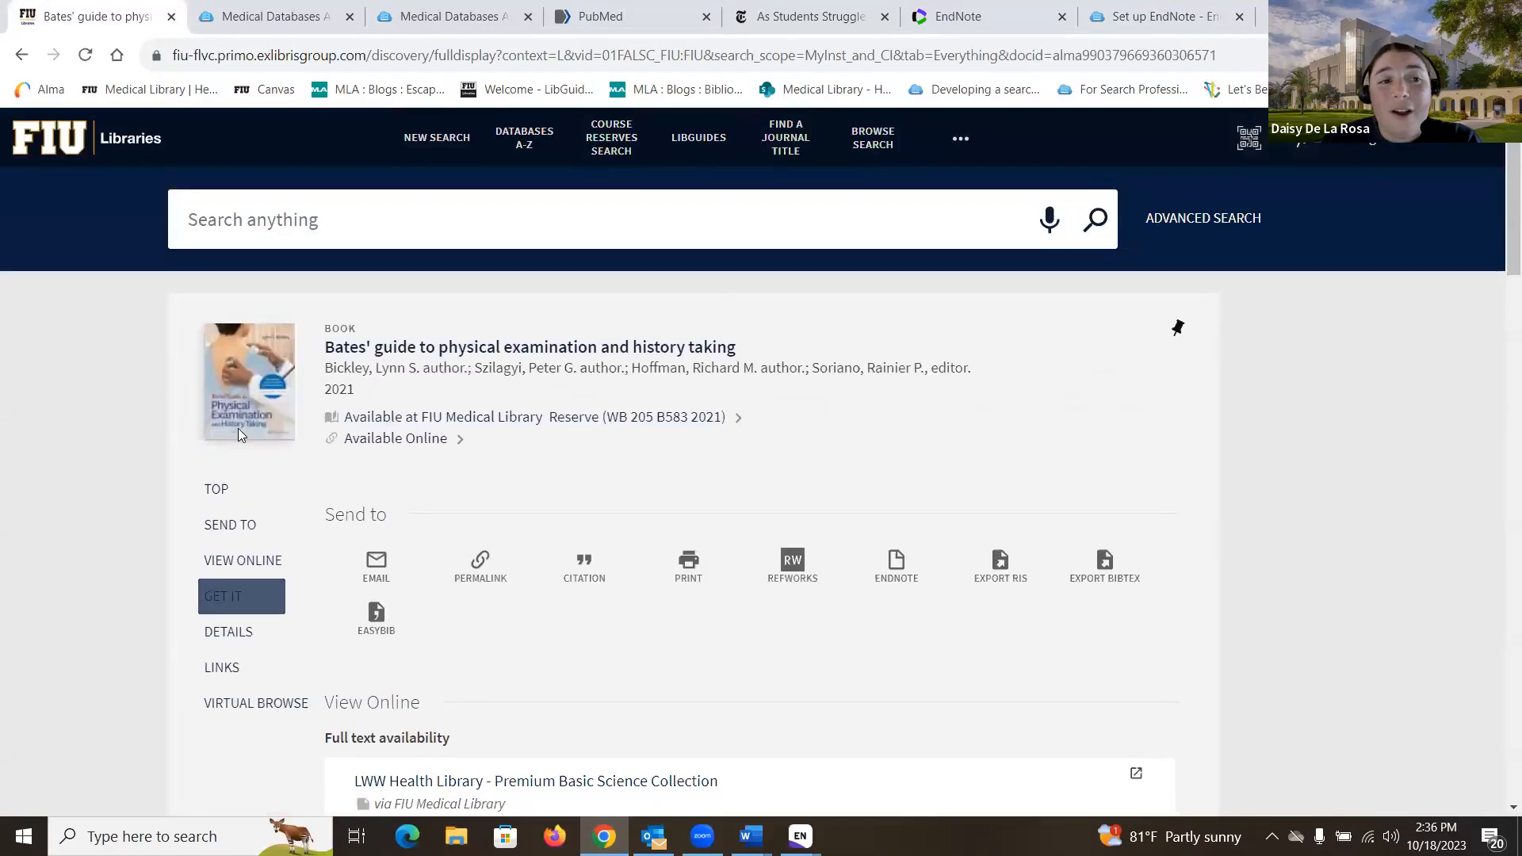
pyautogui.scroll(-2, 136, 385)
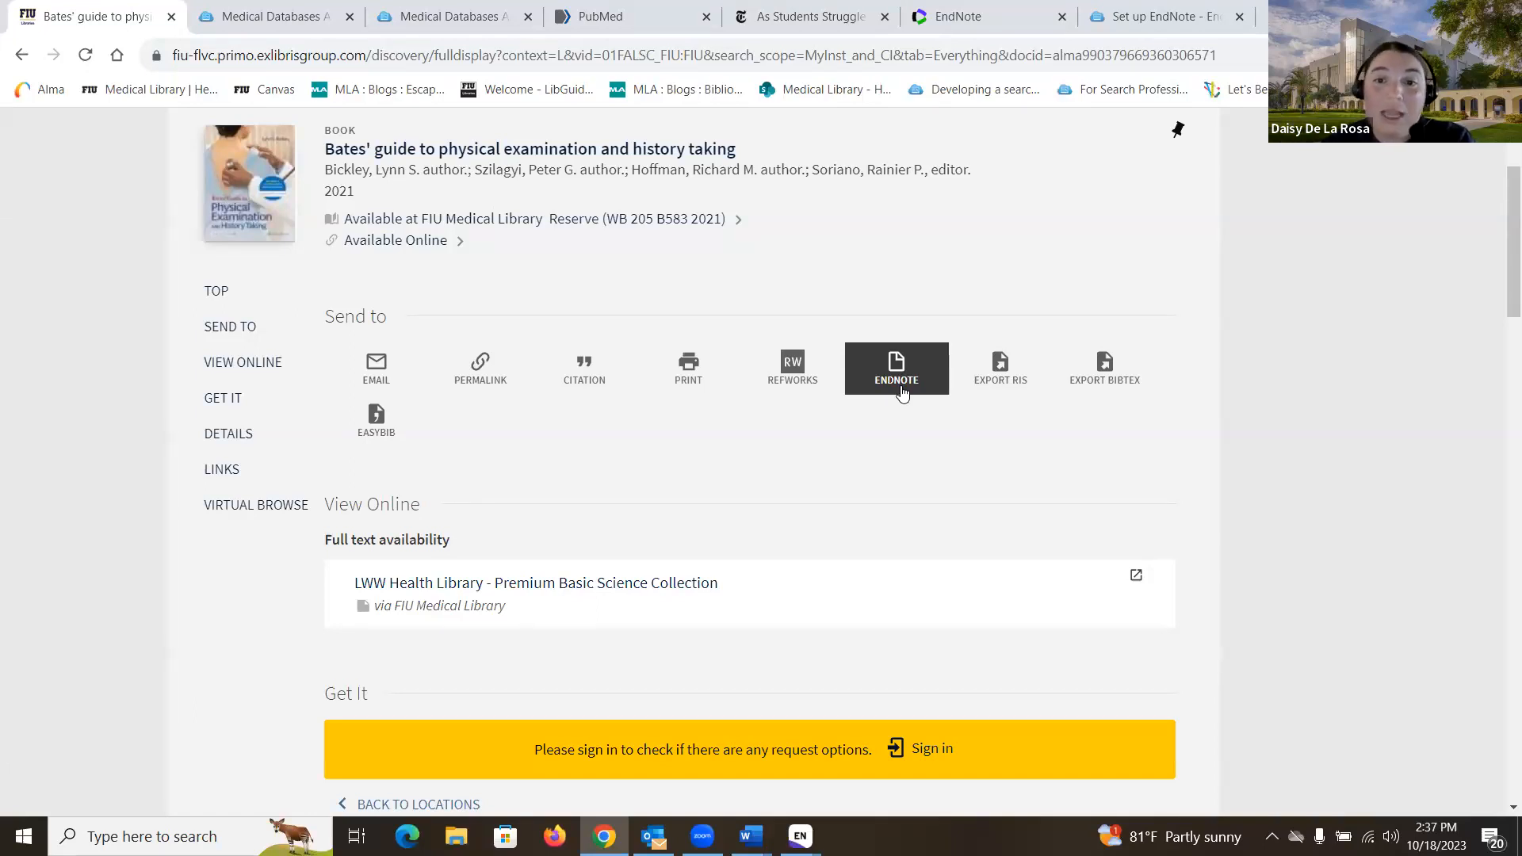
pyautogui.click(1004, 385)
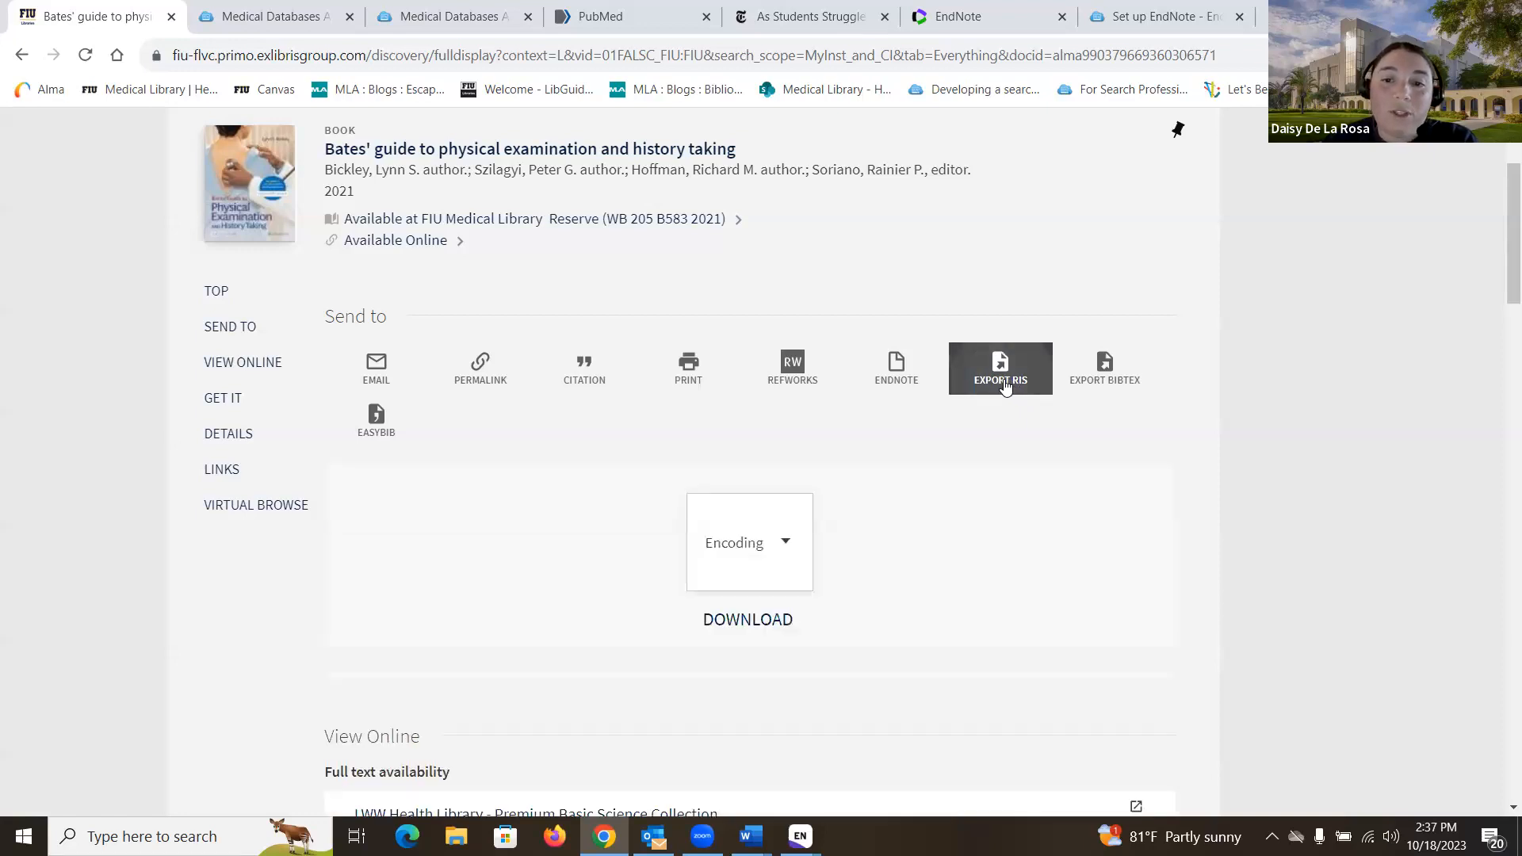
pyautogui.click(766, 626)
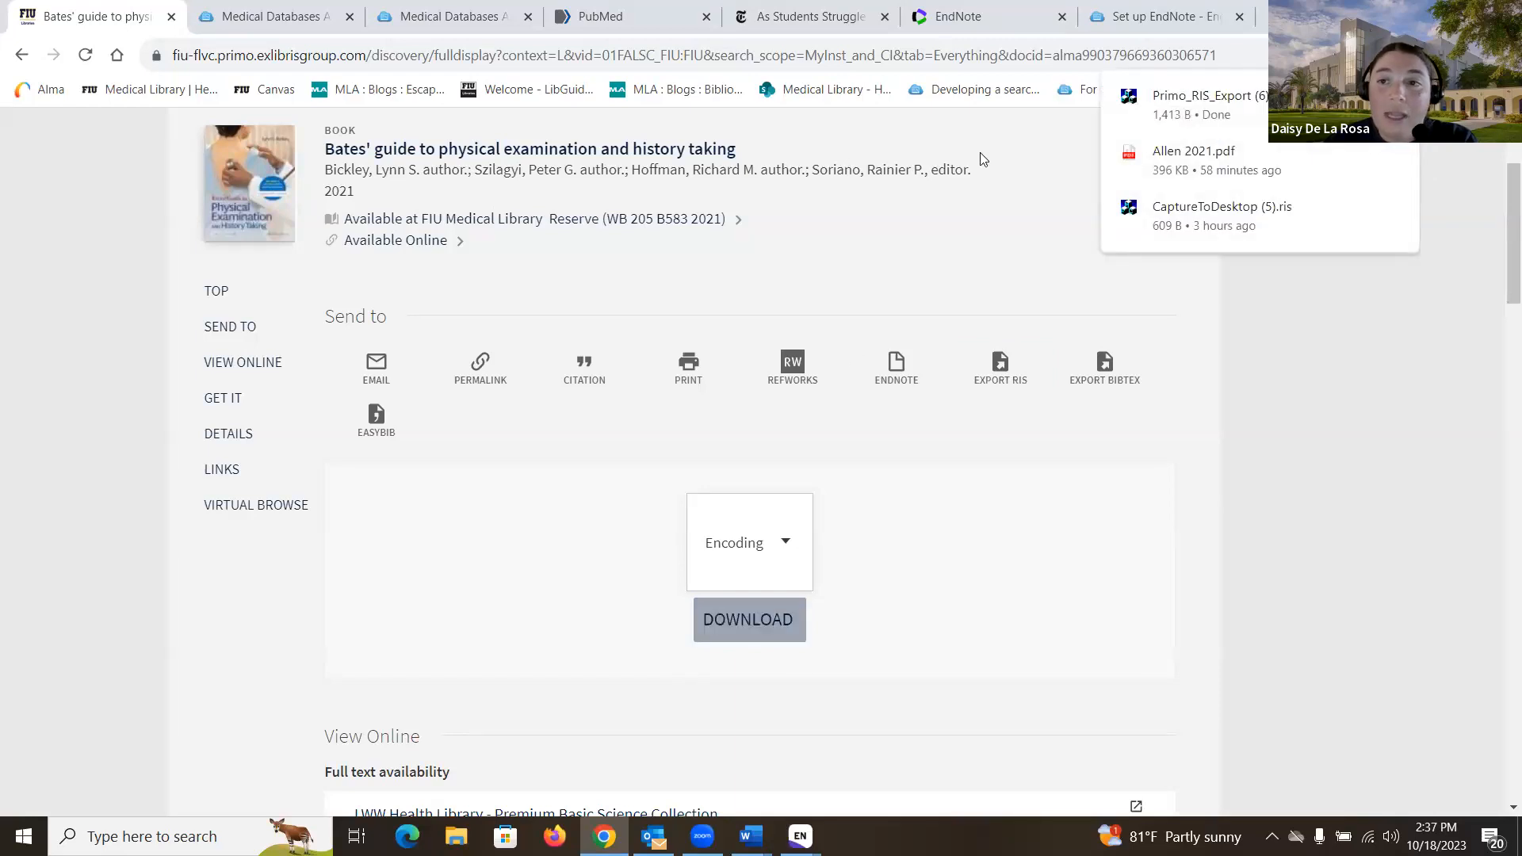
pyautogui.click(1210, 109)
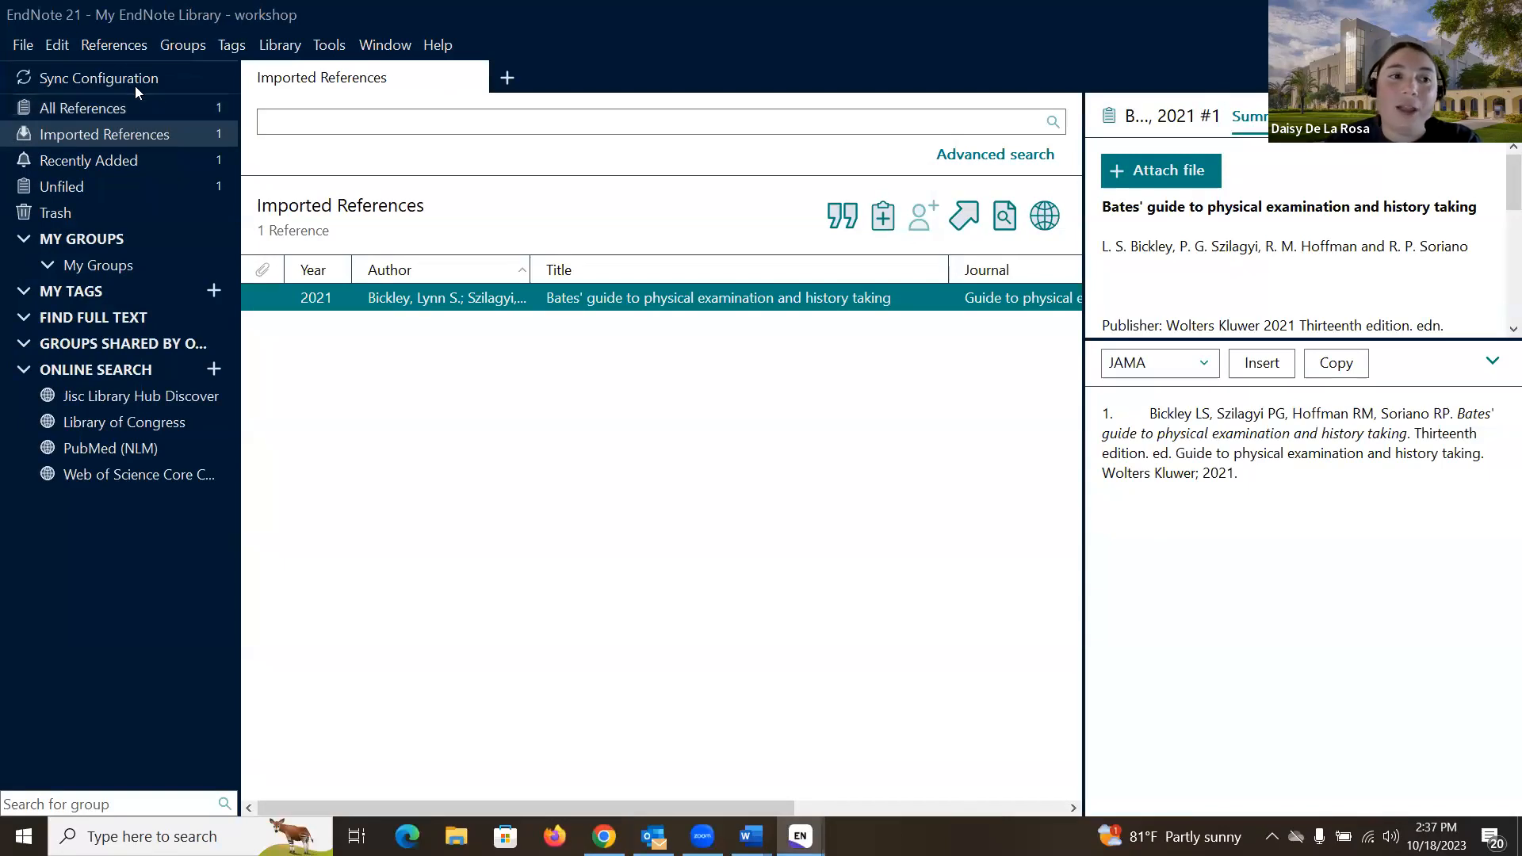
# Step: Show All References to list the imported 2021 Bates' guide book
pyautogui.click(159, 106)
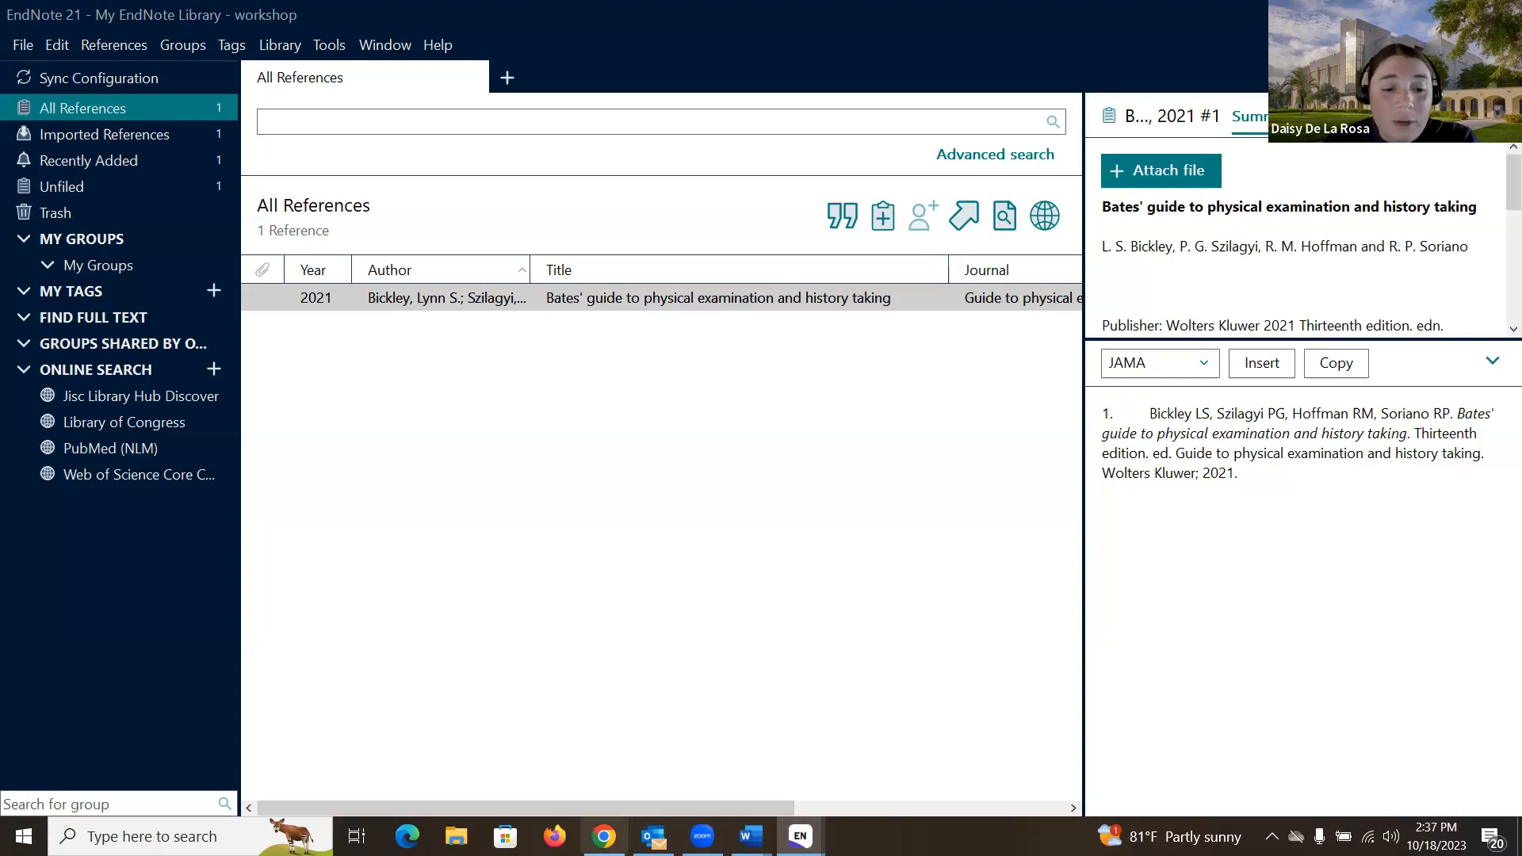
# Step: Return to the Bates' guide record in Chrome and bring up its EXPORT RIS download options
pyautogui.click(604, 836)
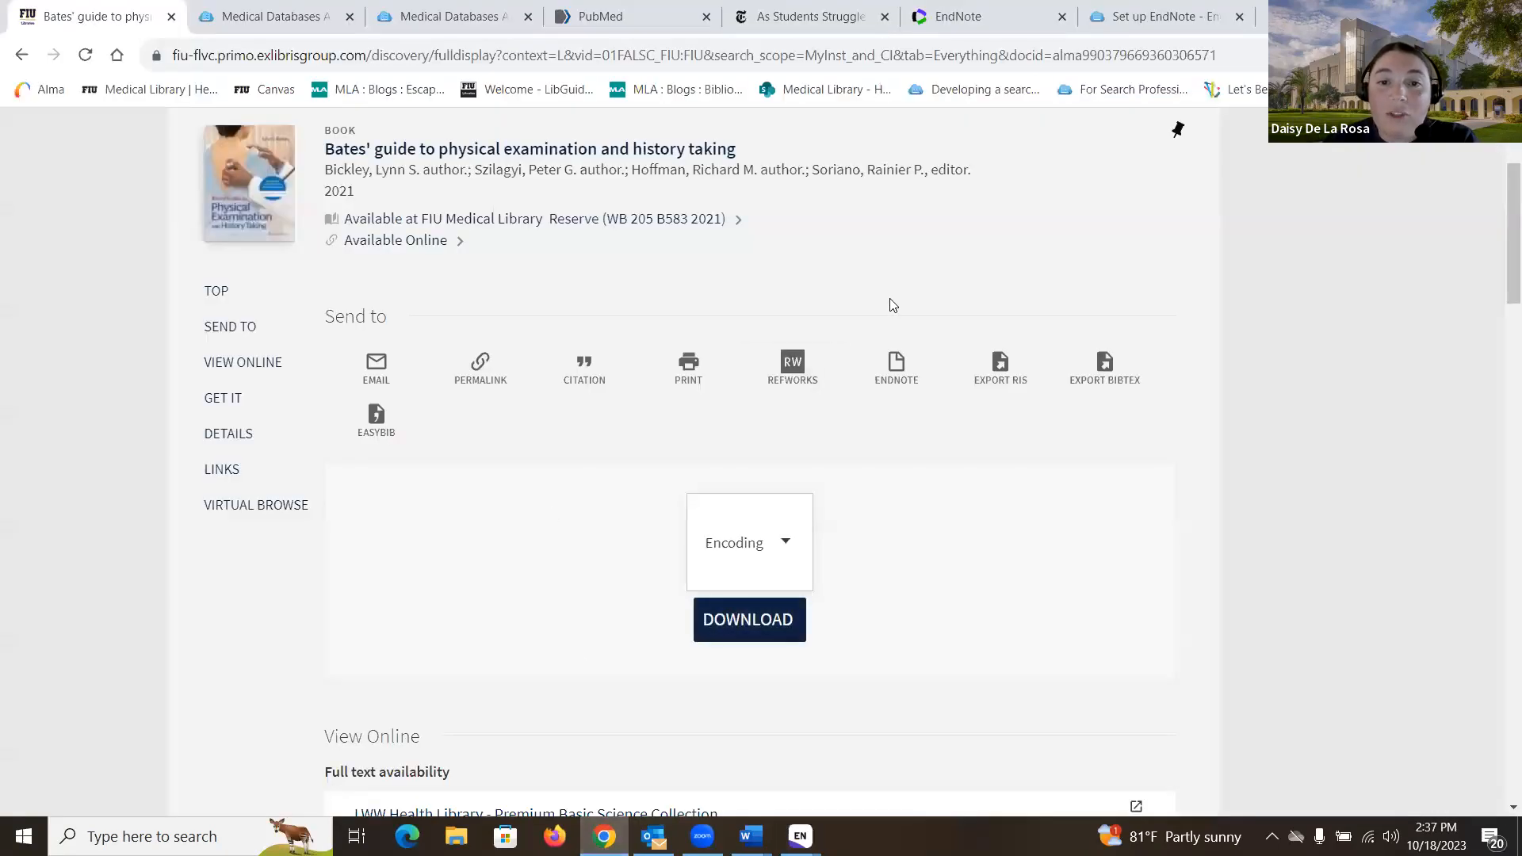
pyautogui.scroll(1, 887, 293)
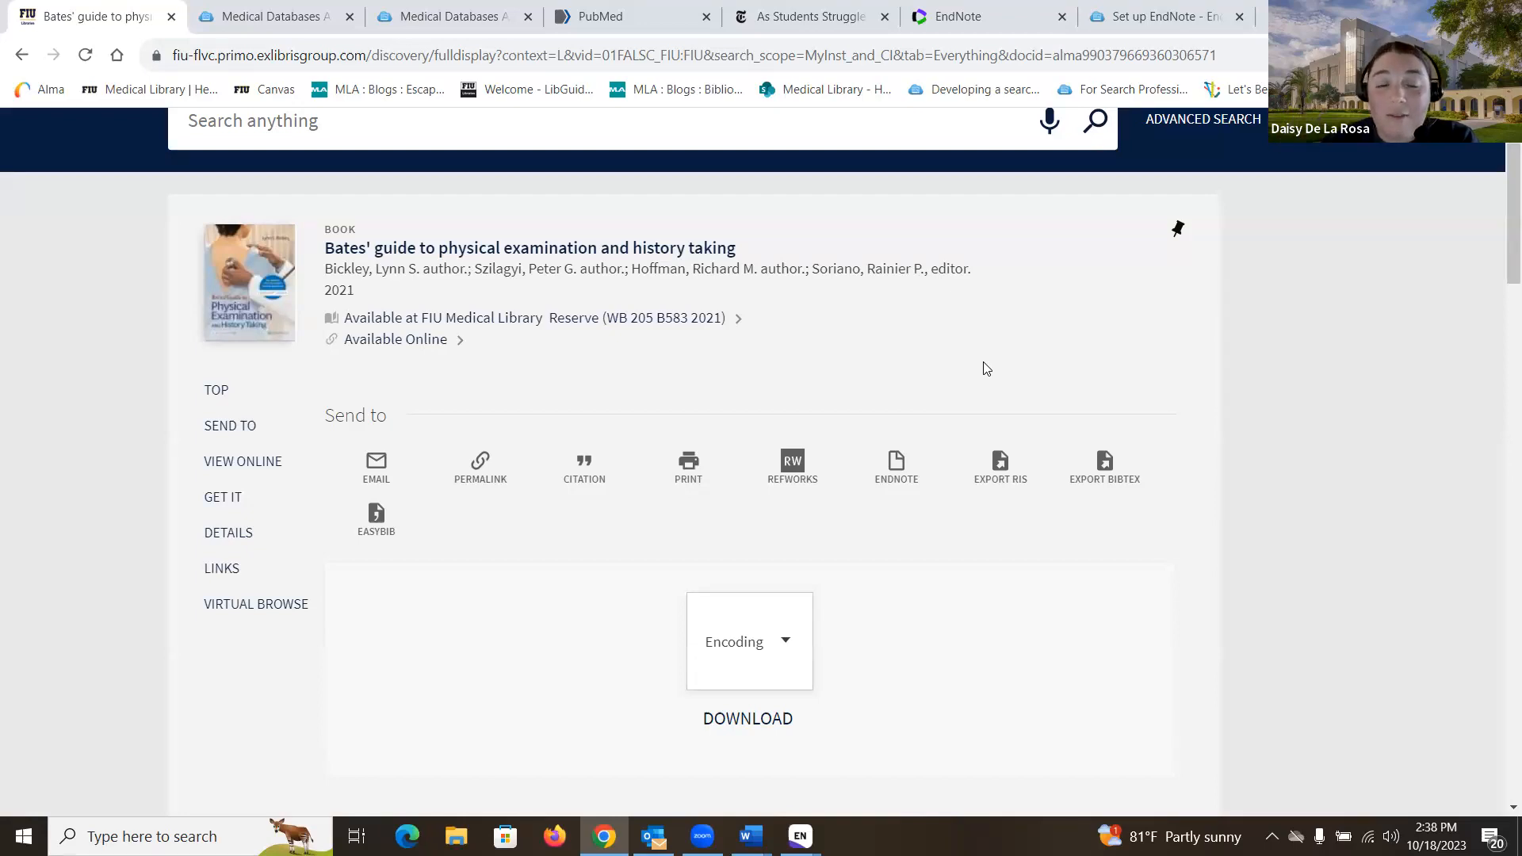
pyautogui.click(1030, 493)
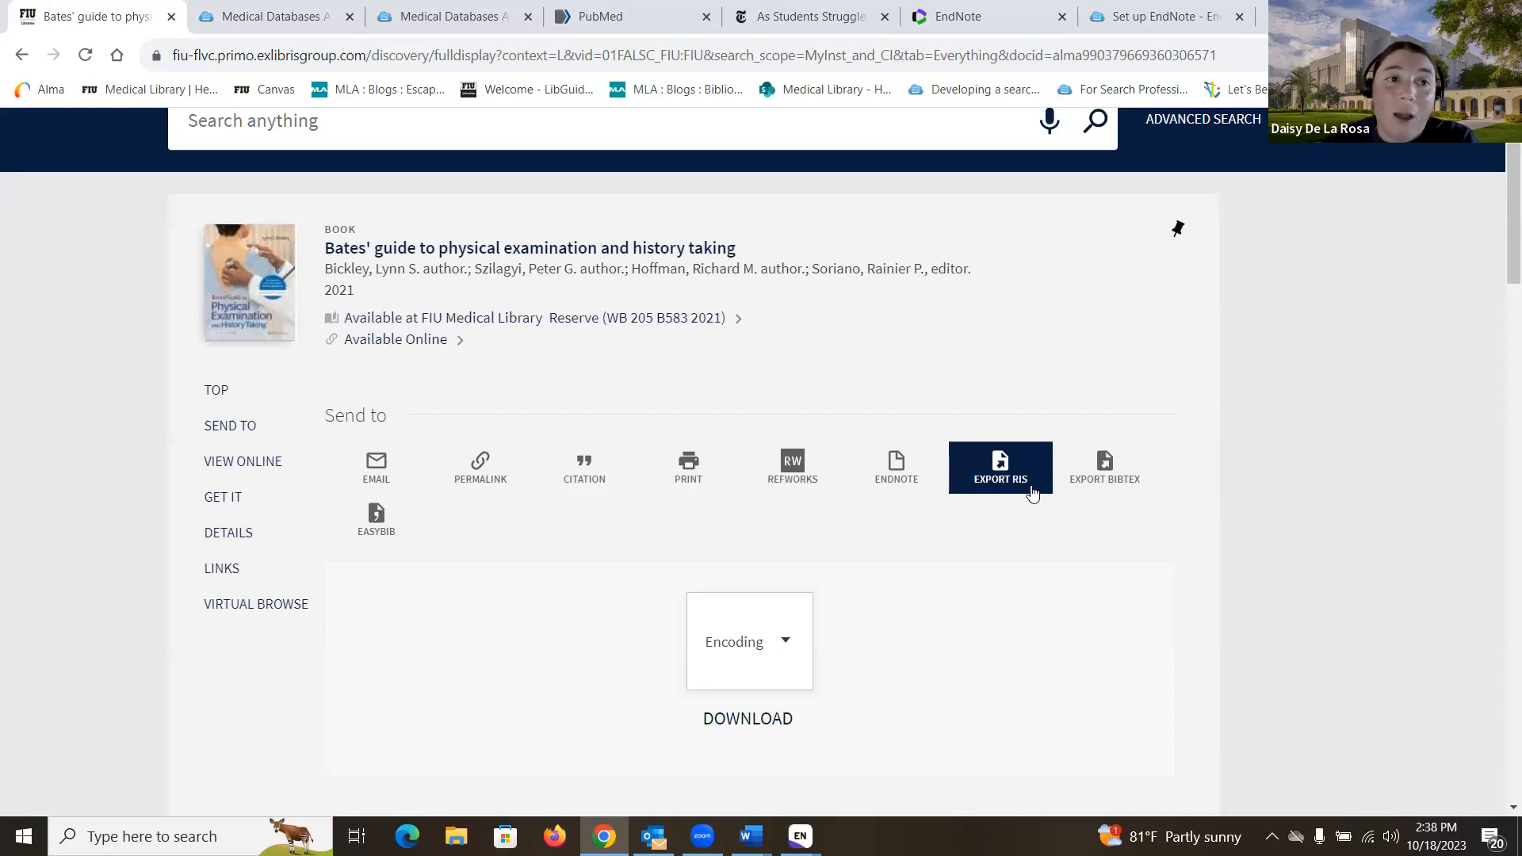
# Step: Go to CINAHL from the Medical Databases list and search 'graduate students stress', getting 82 results
pyautogui.click(287, 20)
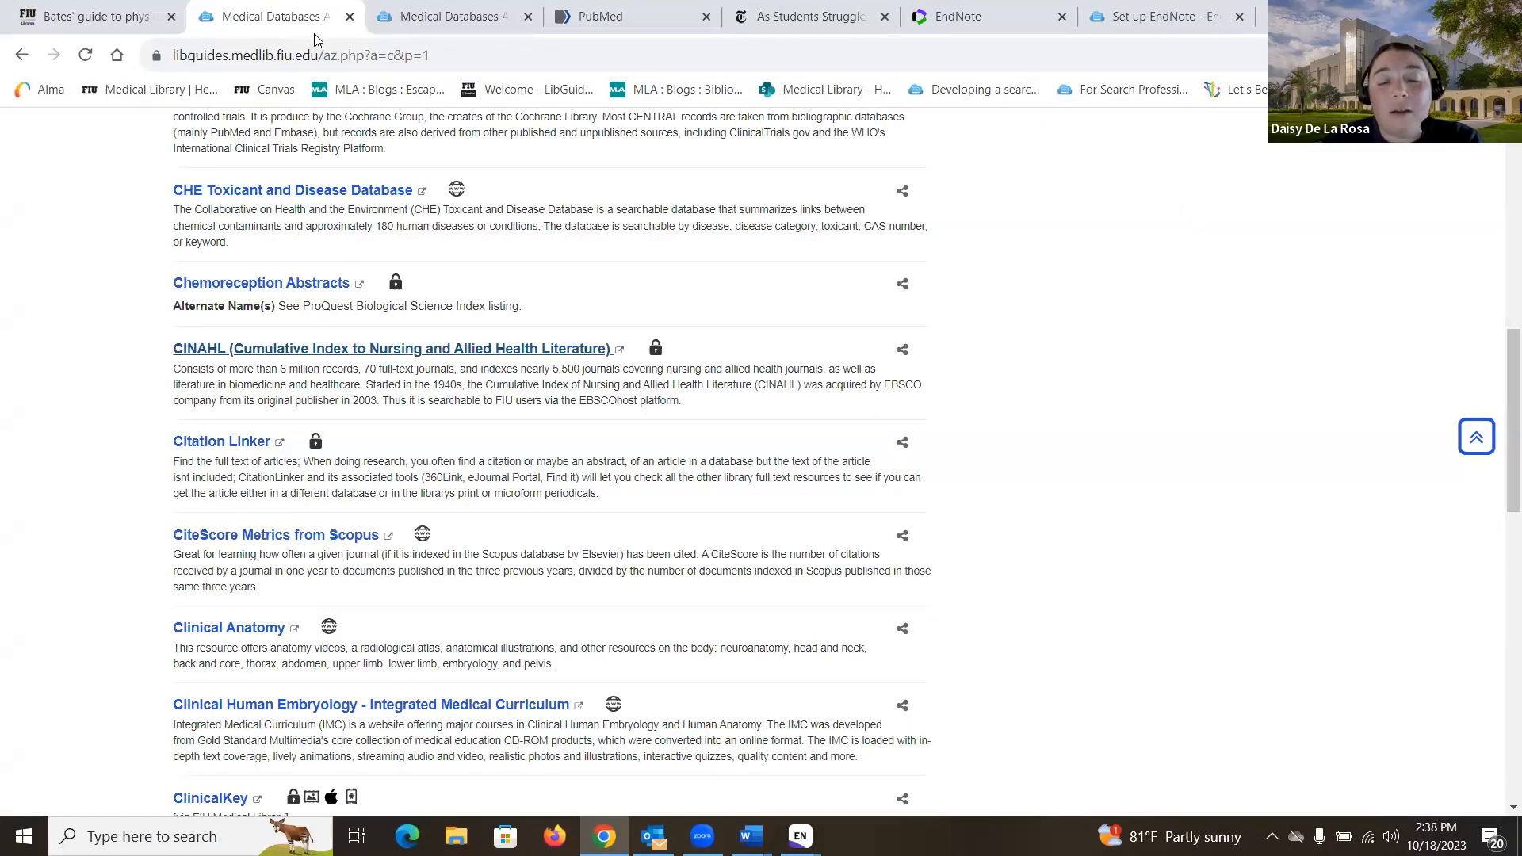
pyautogui.click(312, 349)
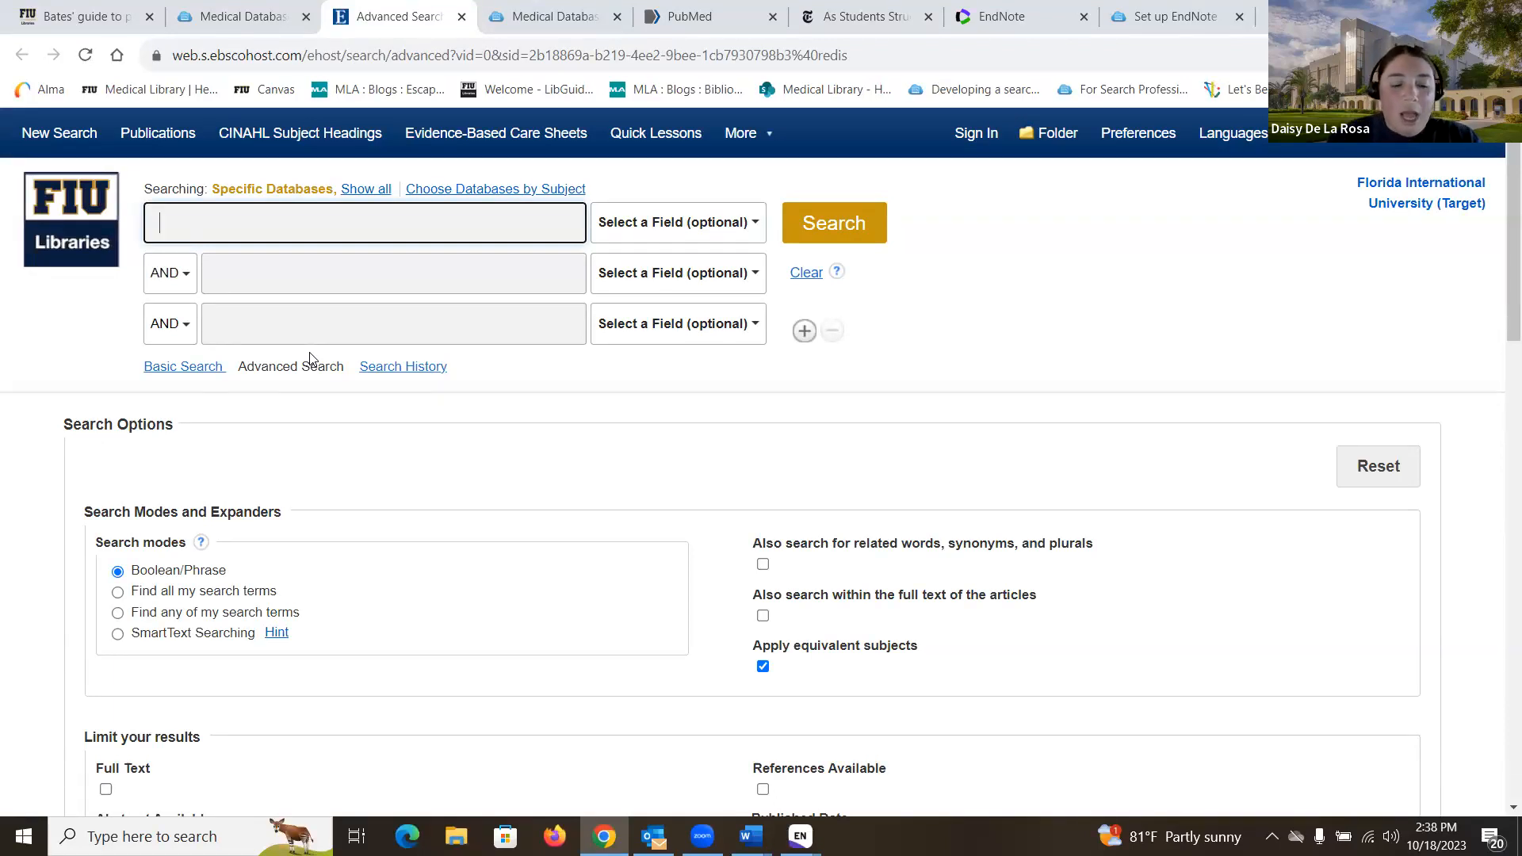
pyautogui.write('graduate')
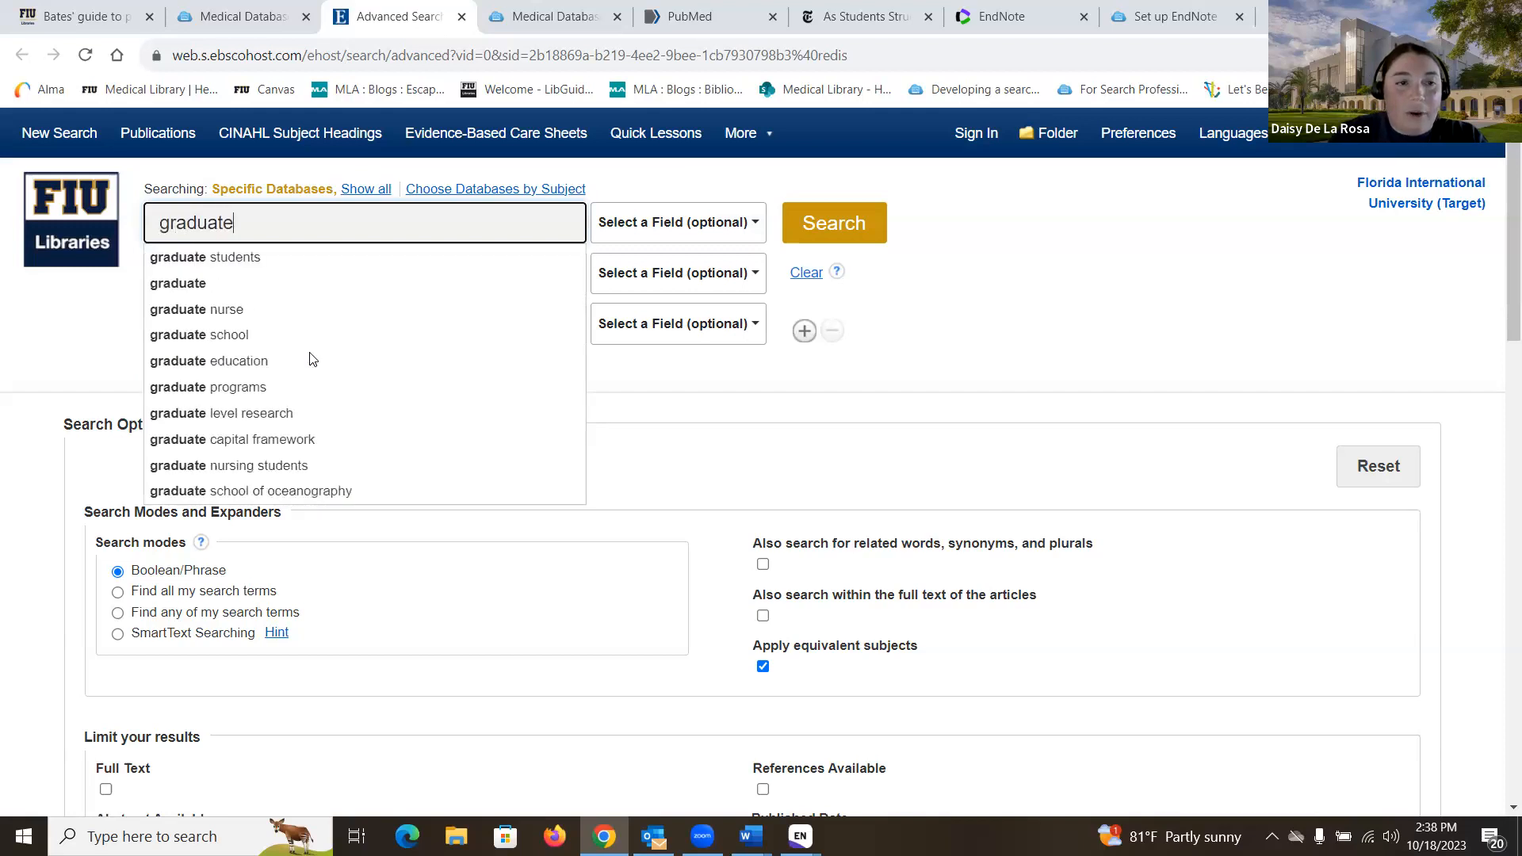
pyautogui.write(' students s')
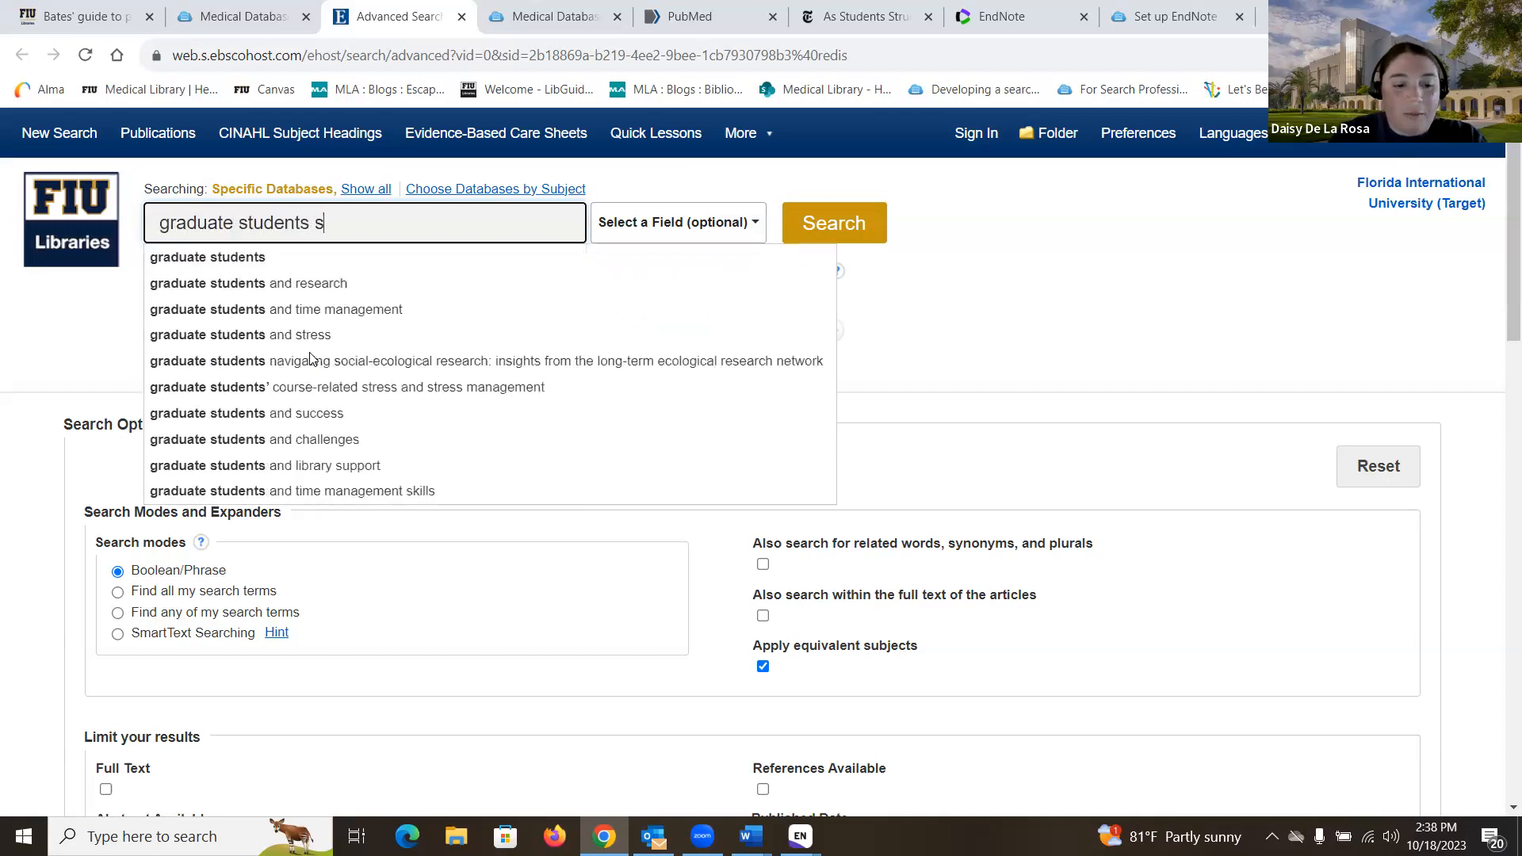
pyautogui.write('tress')
pyautogui.press('Return')
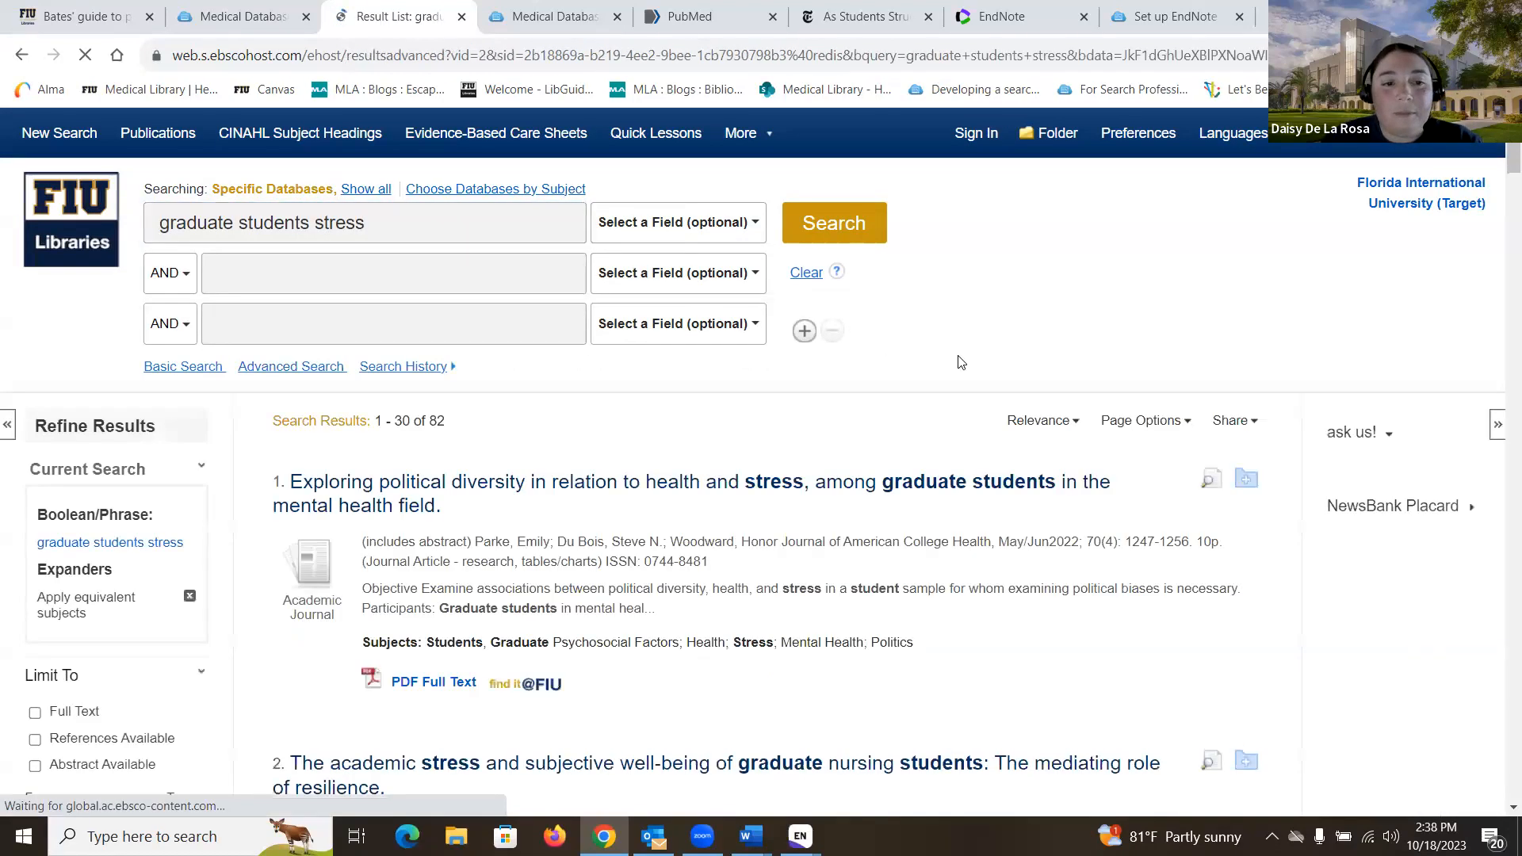
# Step: Open the first CINAHL result and try exporting its citation in RIS format
pyautogui.scroll(-2, 961, 362)
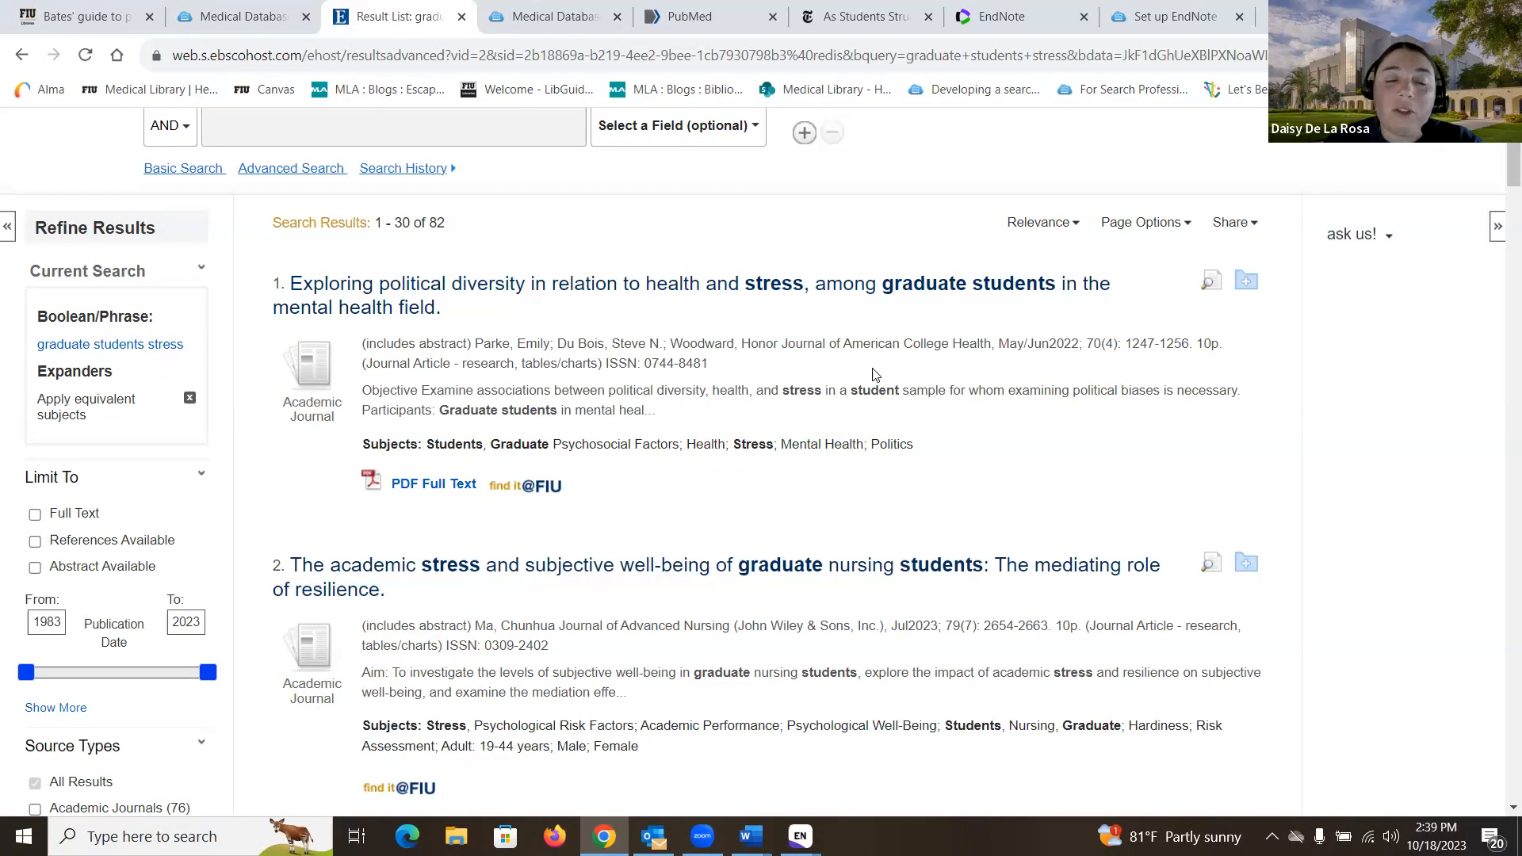
pyautogui.click(699, 289)
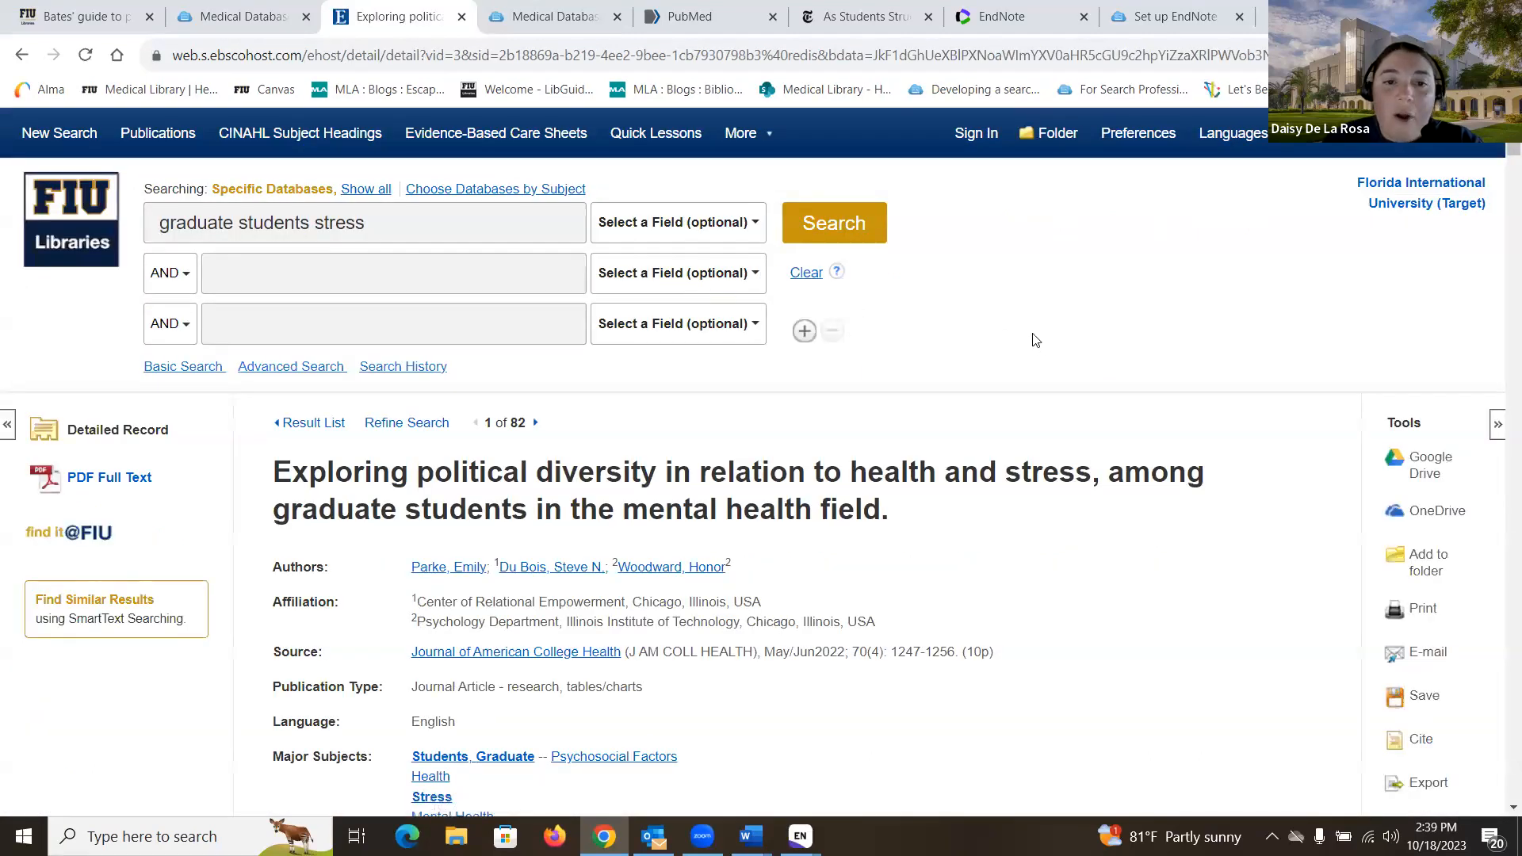
pyautogui.scroll(-2, 1035, 339)
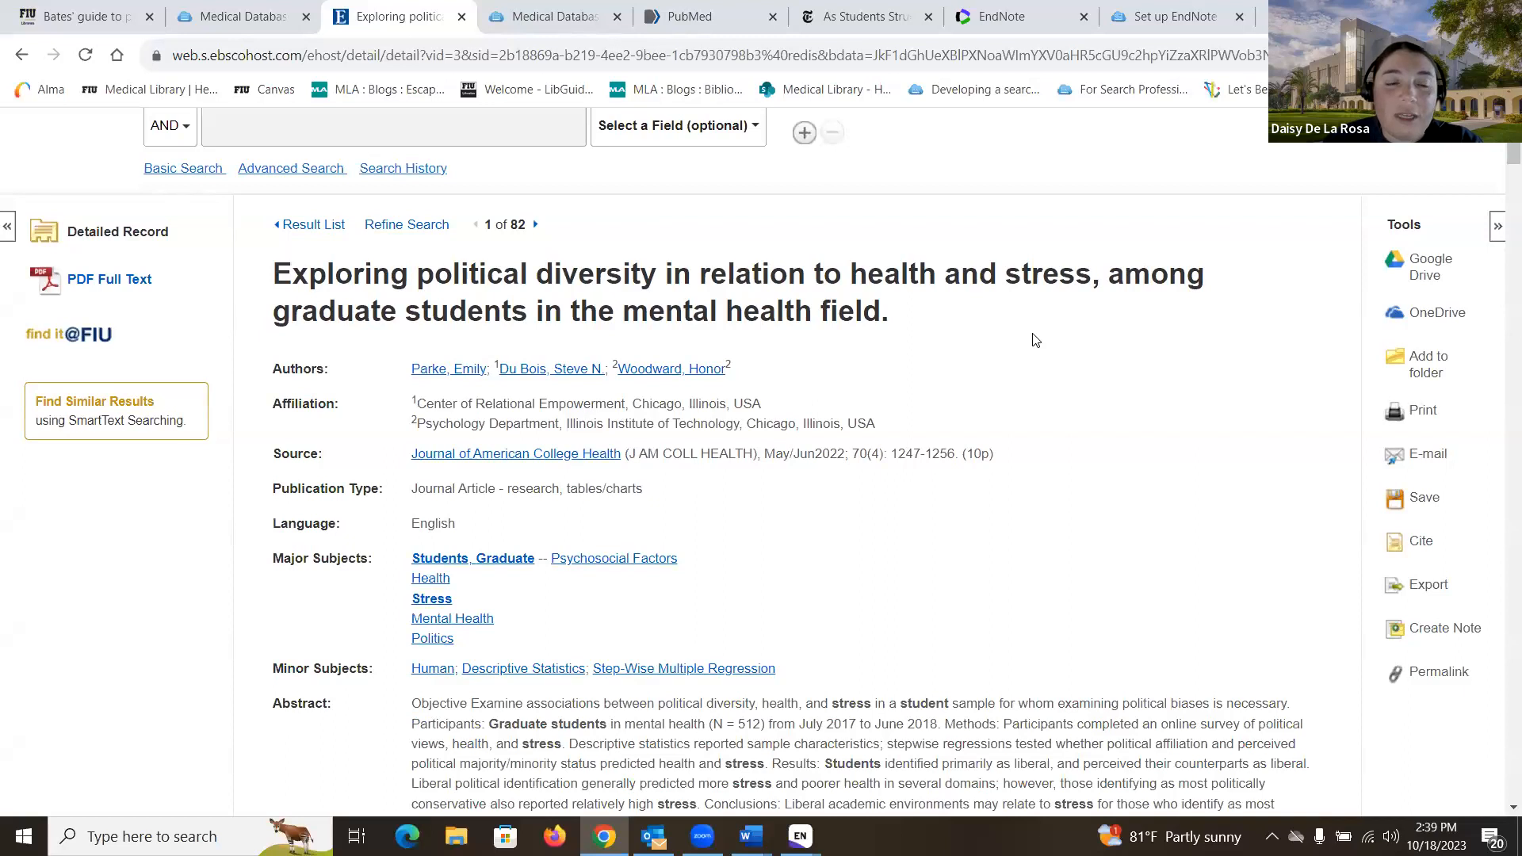
pyautogui.scroll(-1, 1035, 339)
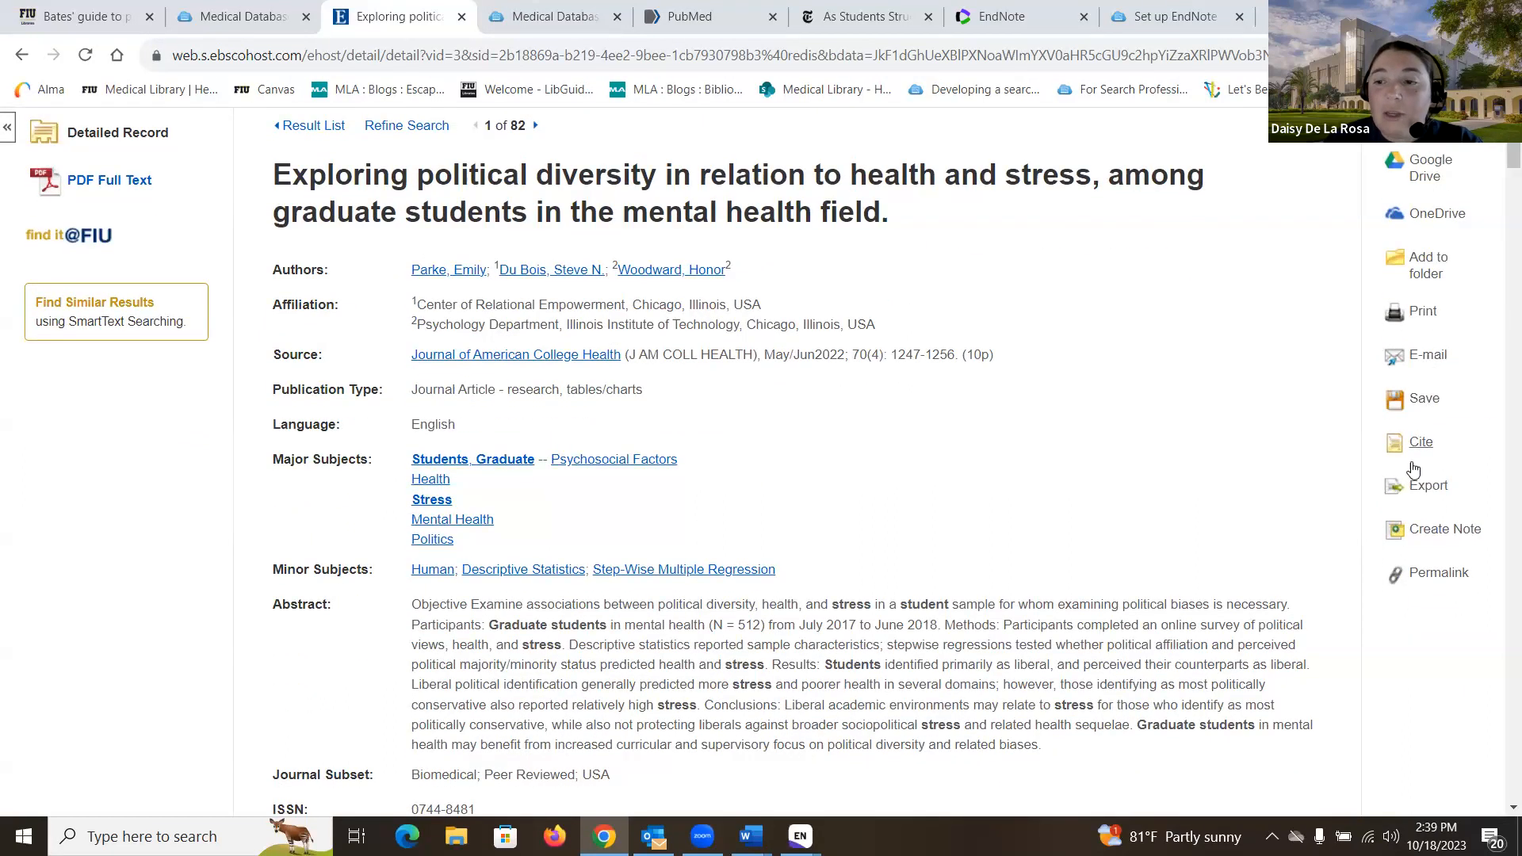
pyautogui.click(1418, 492)
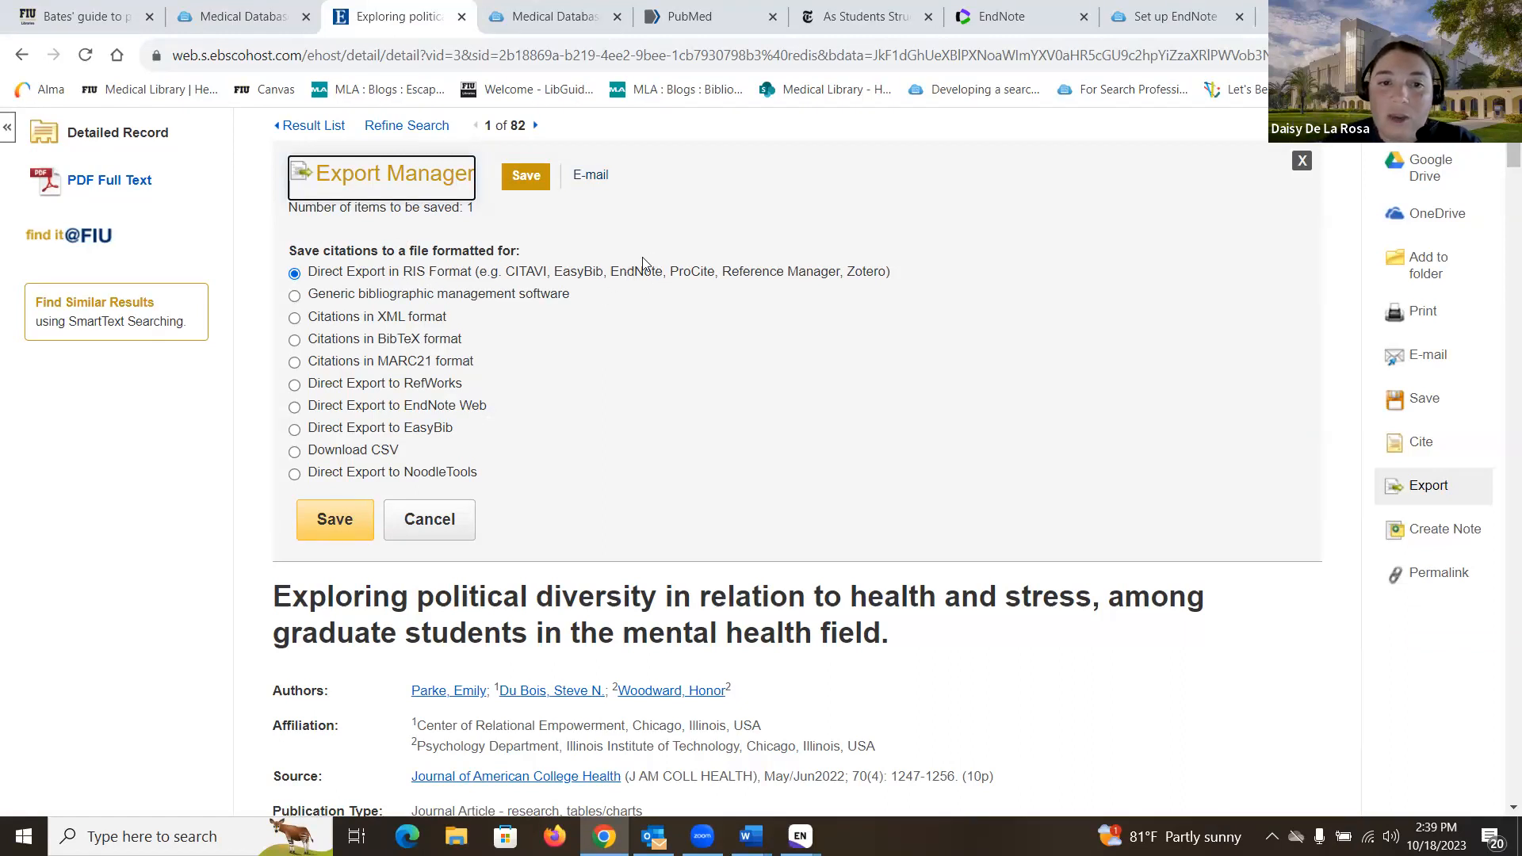
pyautogui.click(351, 521)
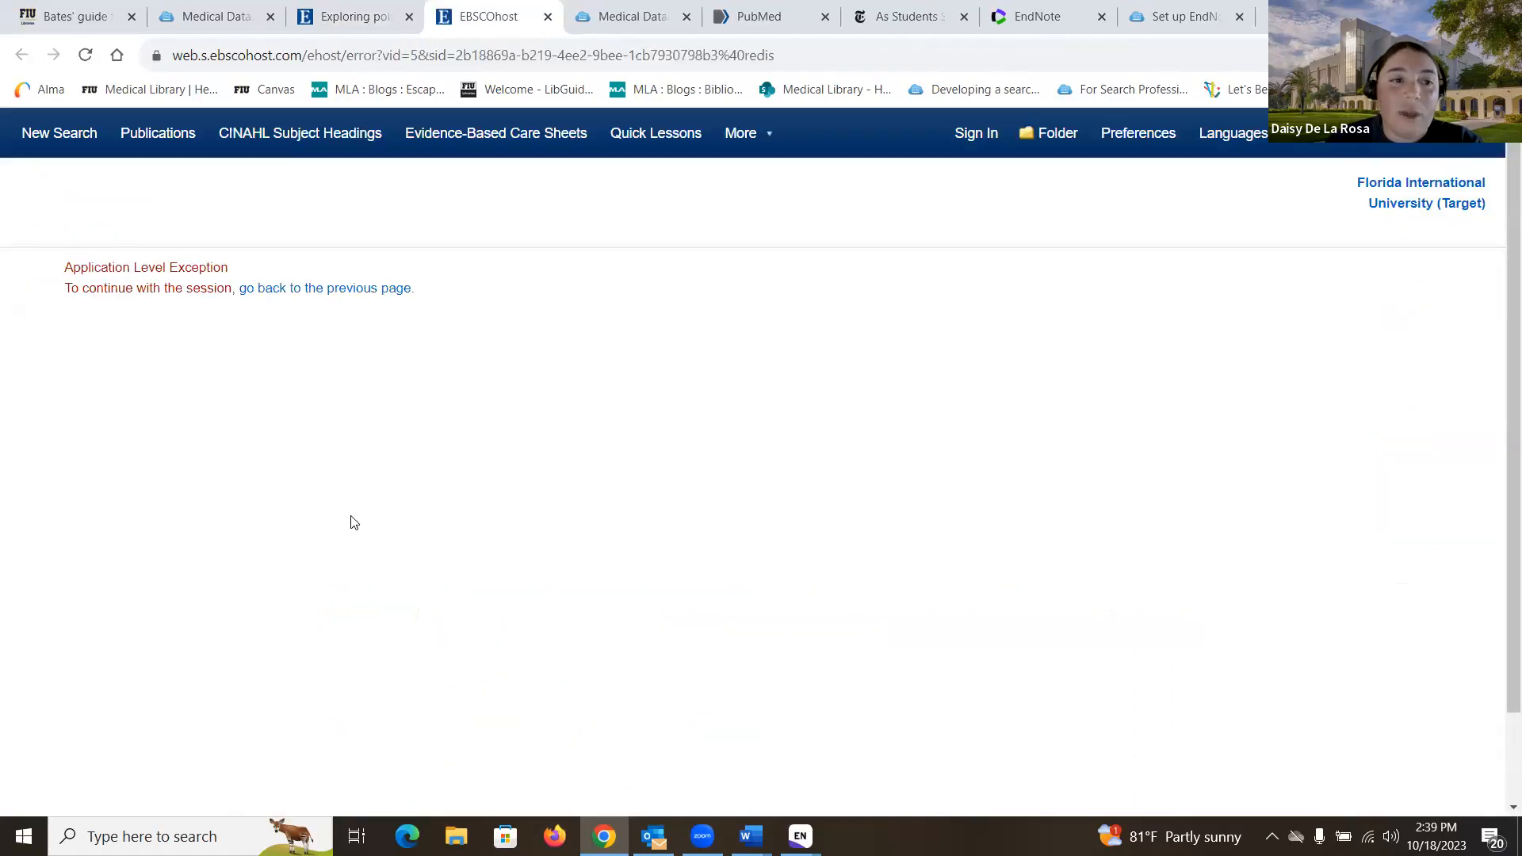
# Step: After the error page, rerun the graduate students stress search and retry the first result's RIS export
pyautogui.click(315, 289)
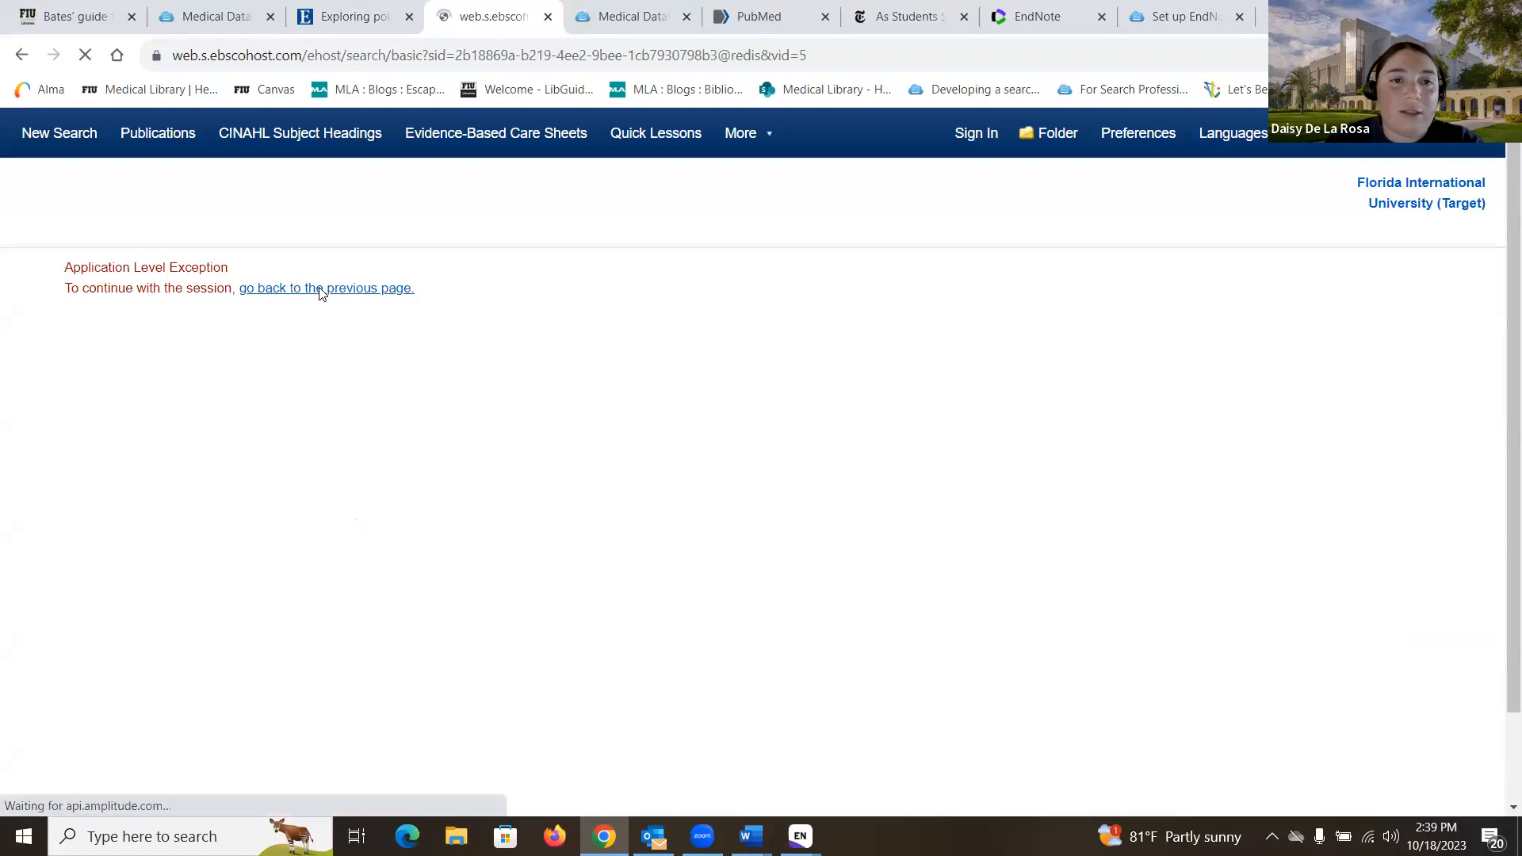
pyautogui.click(1033, 339)
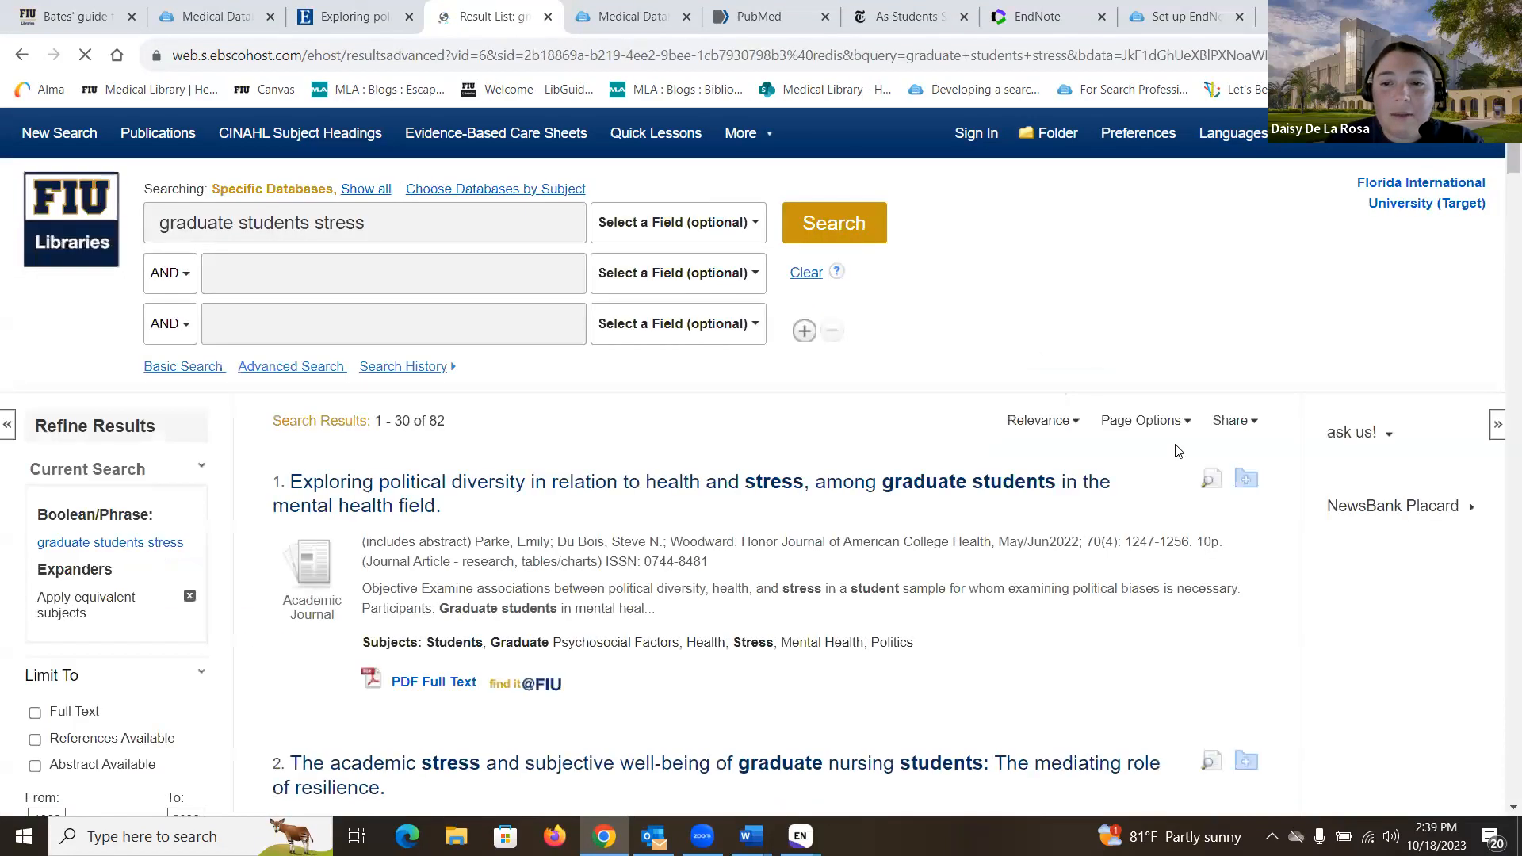
pyautogui.click(545, 497)
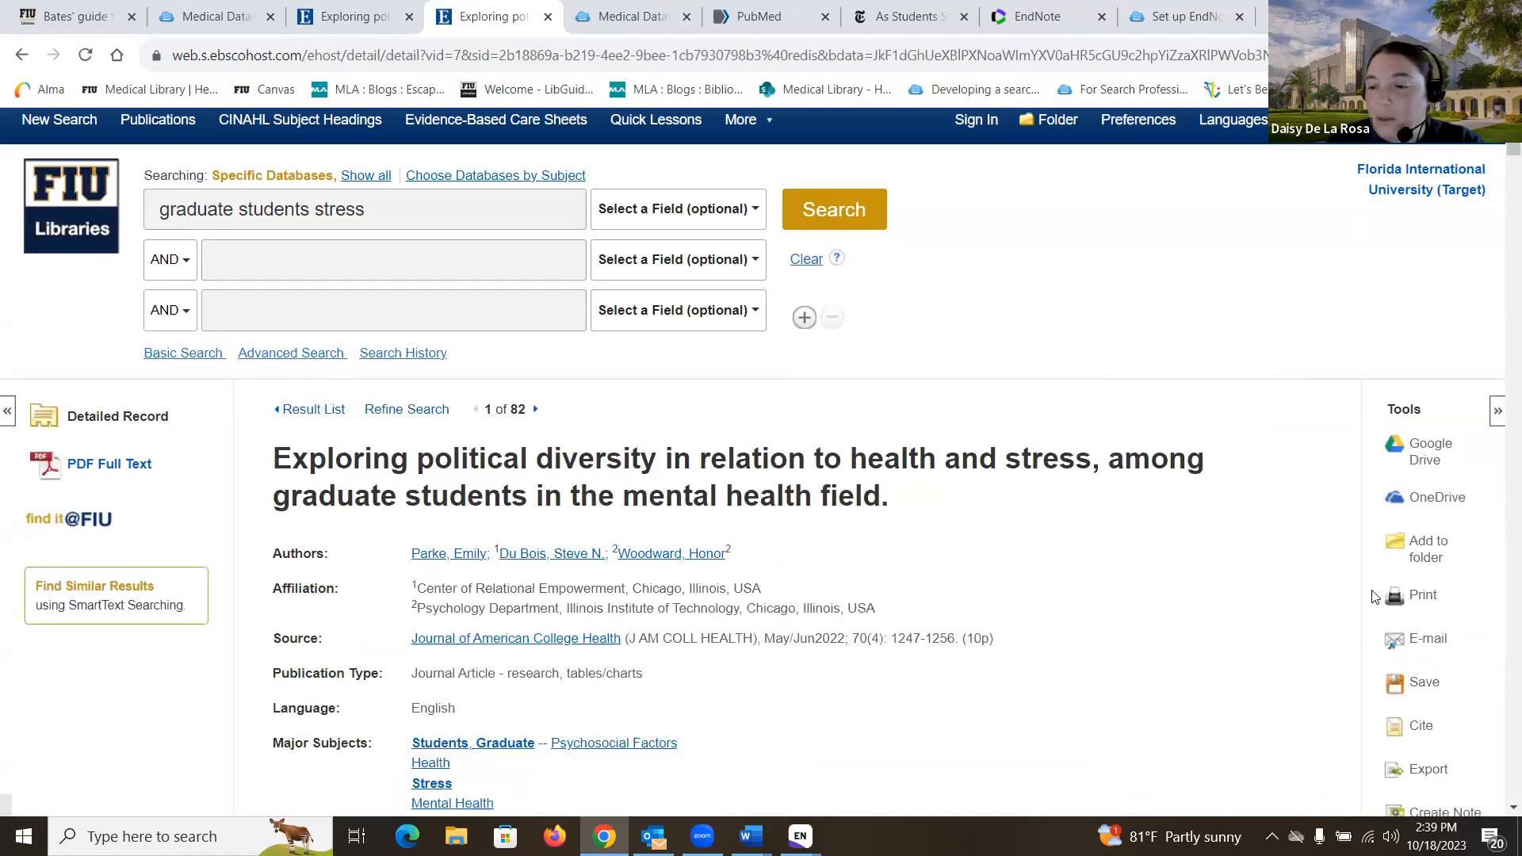
pyautogui.scroll(-2, 1424, 585)
pyautogui.click(1424, 585)
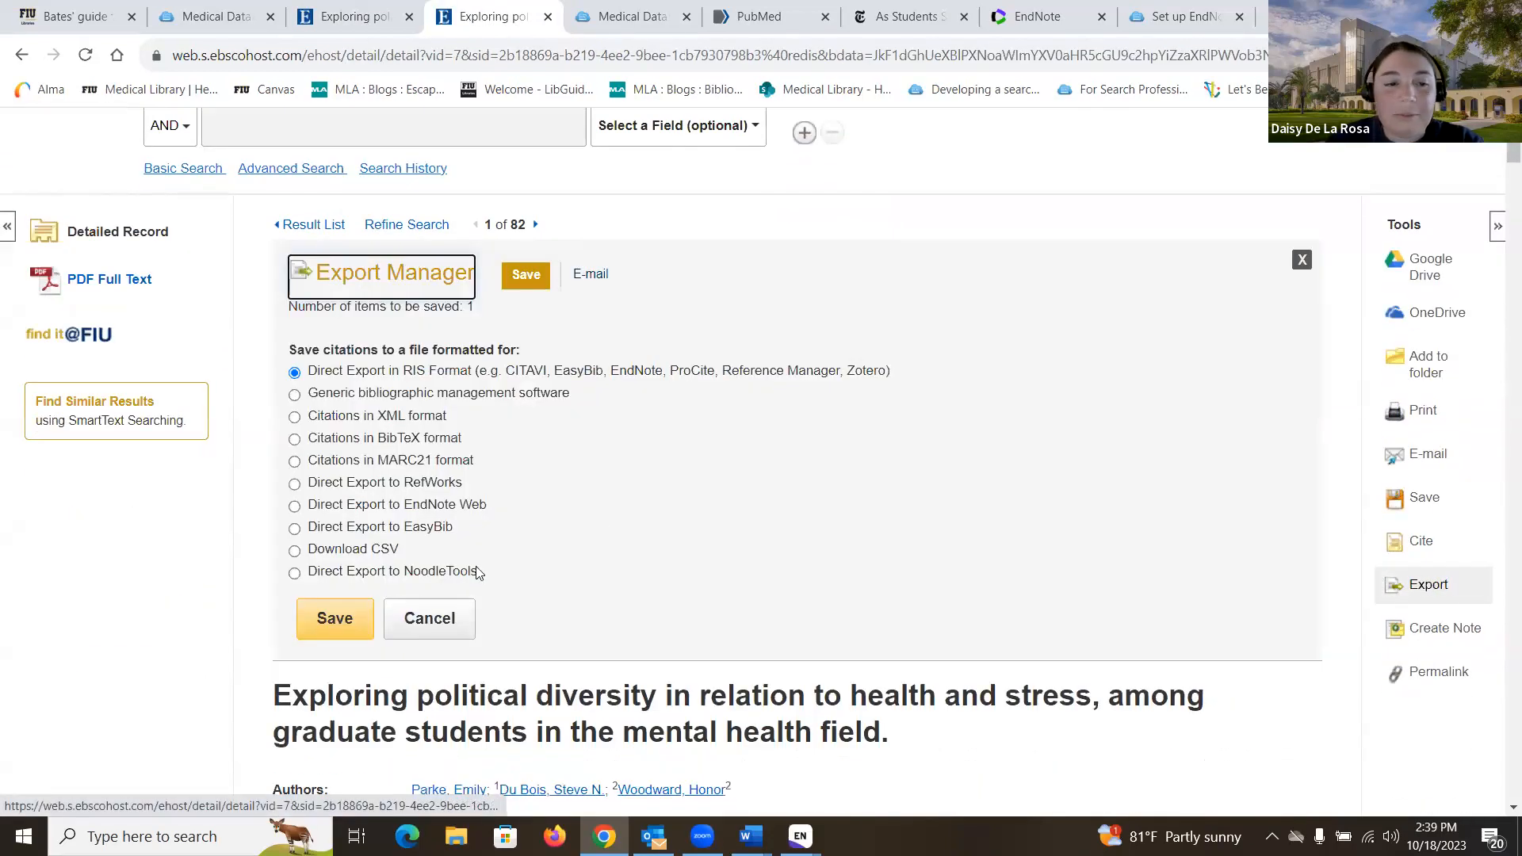
pyautogui.click(334, 619)
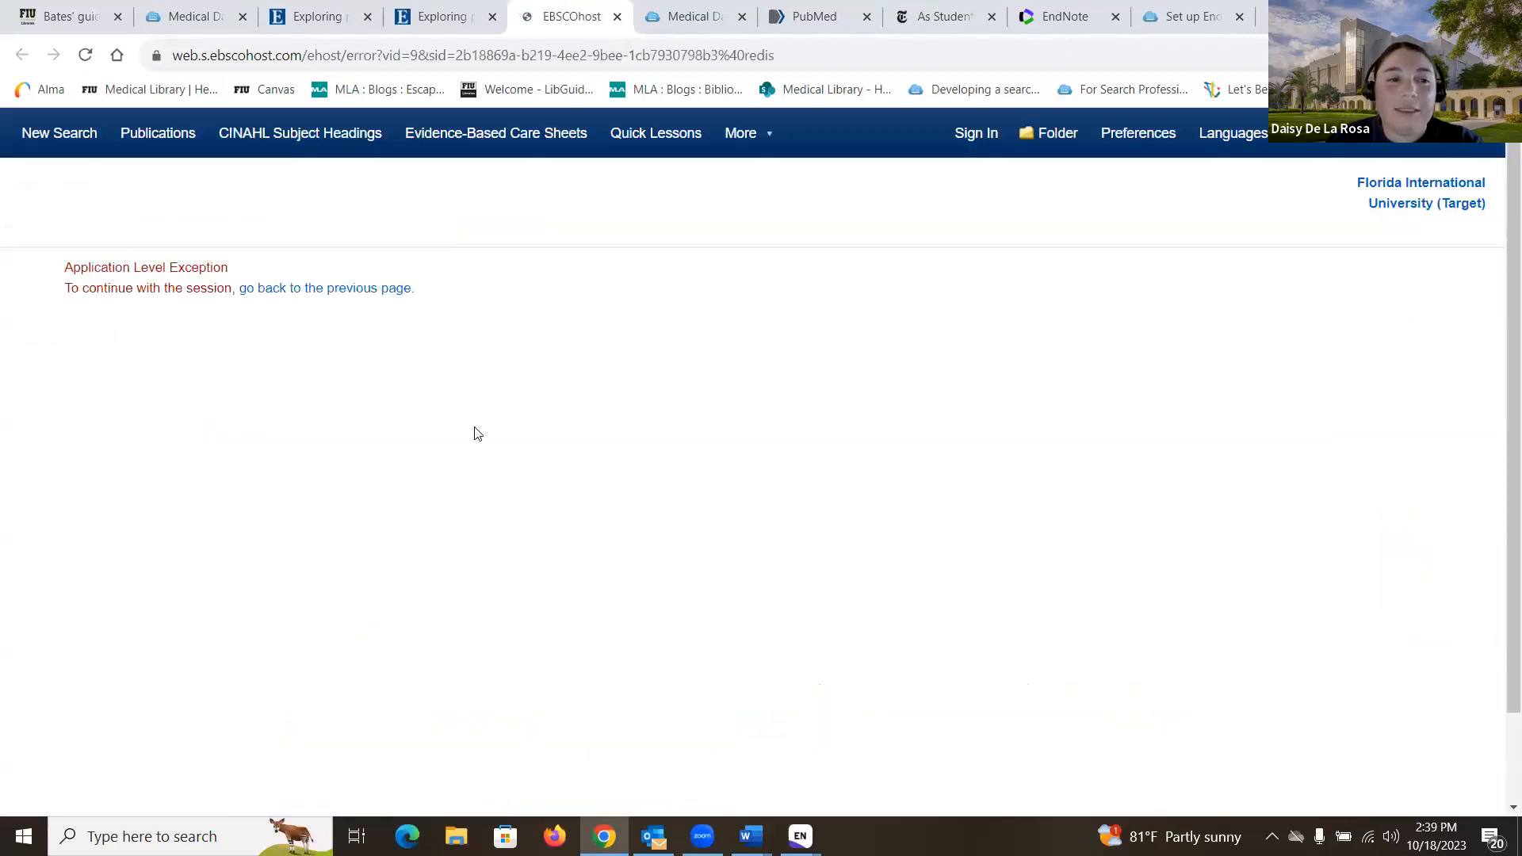
# Step: Rerun the search and export the political diversity article as RIS, opening the file in EndNote
pyautogui.click(378, 293)
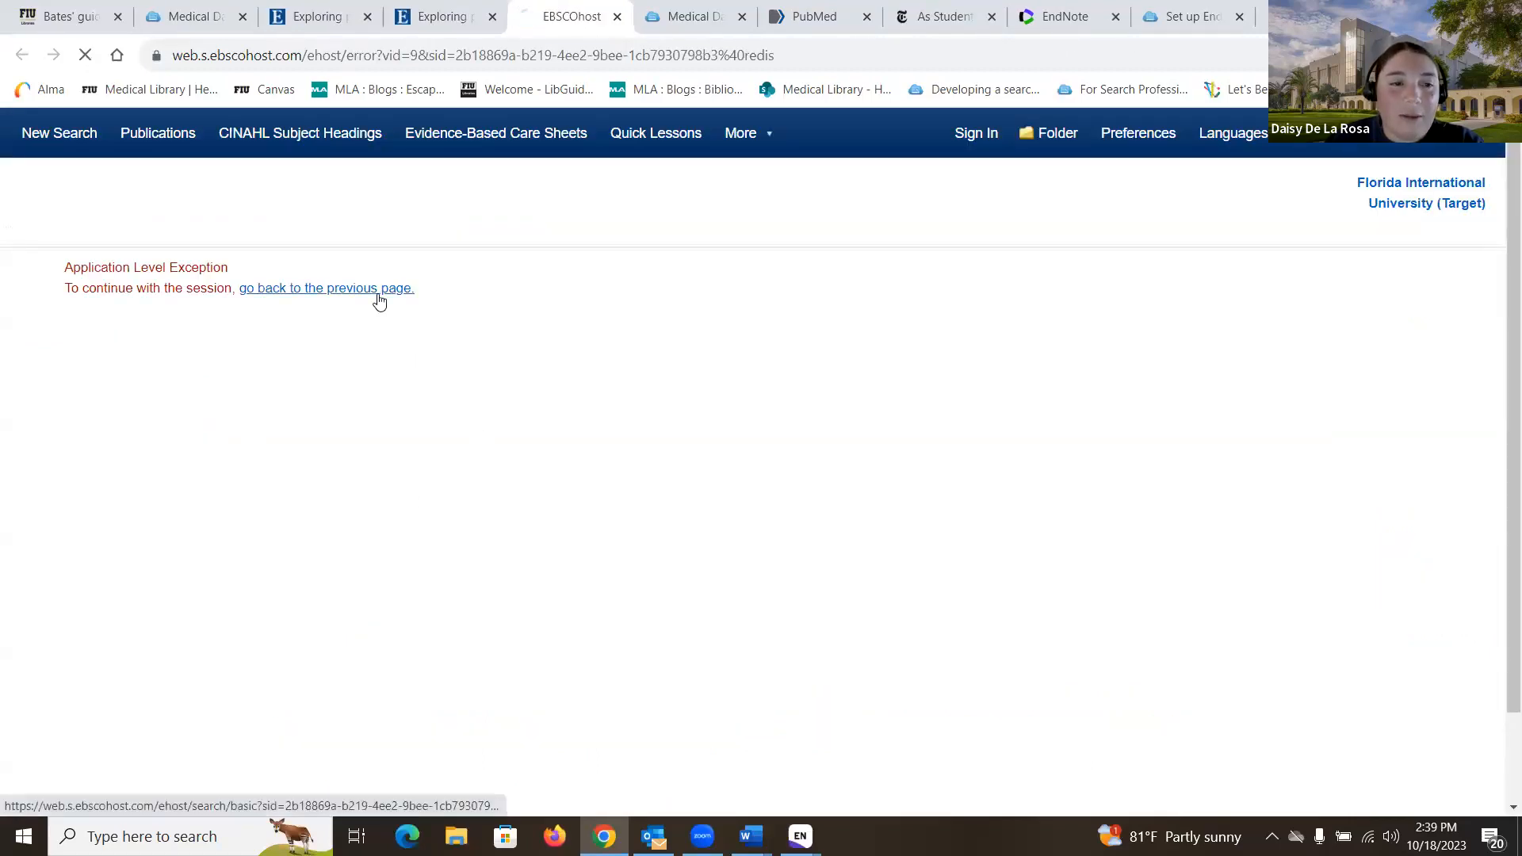
pyautogui.click(1094, 342)
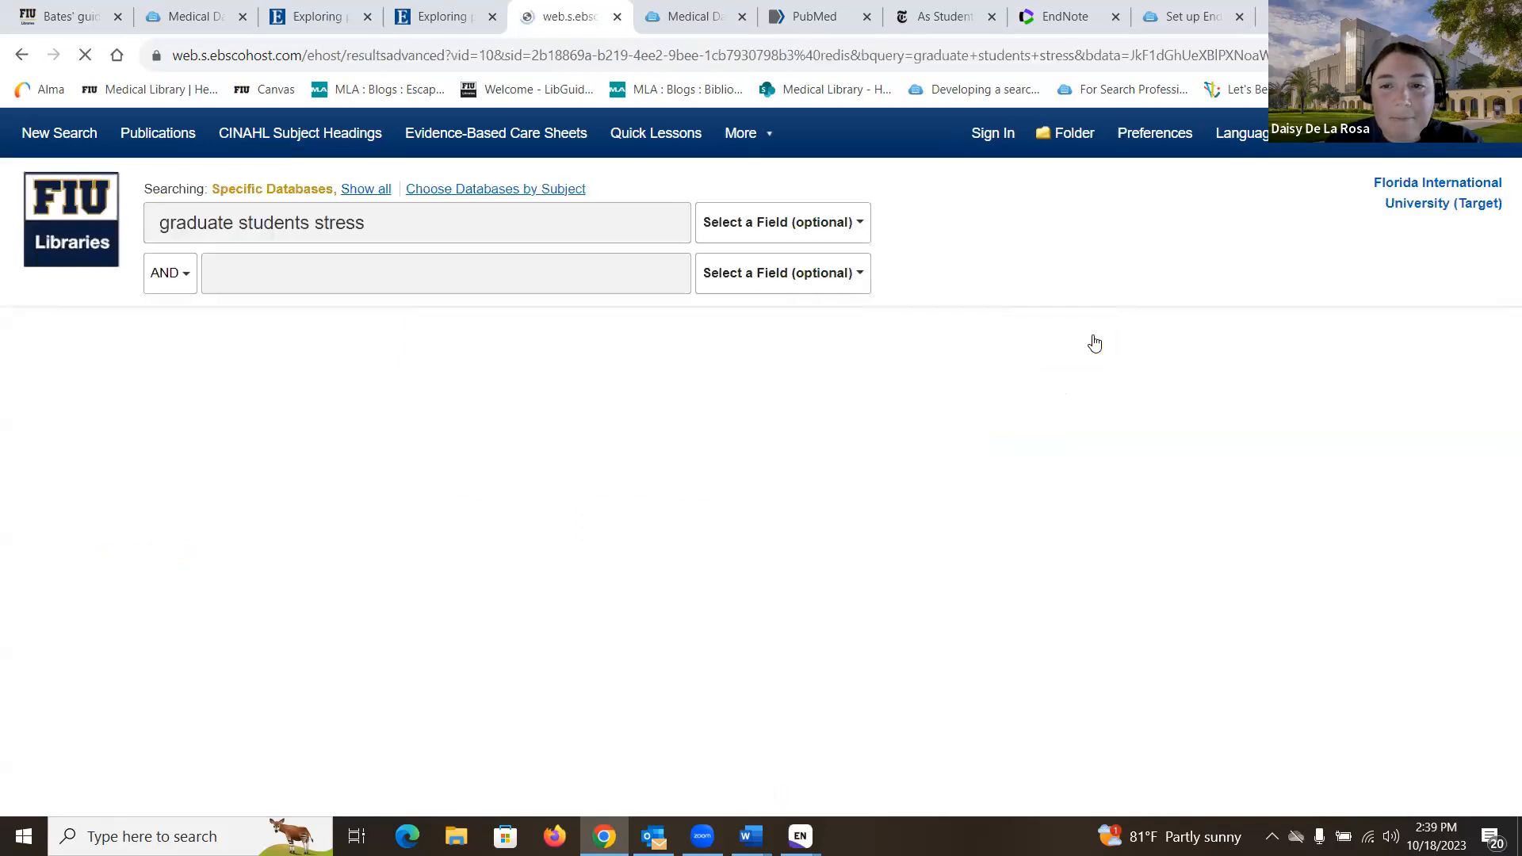
pyautogui.scroll(-1, 571, 399)
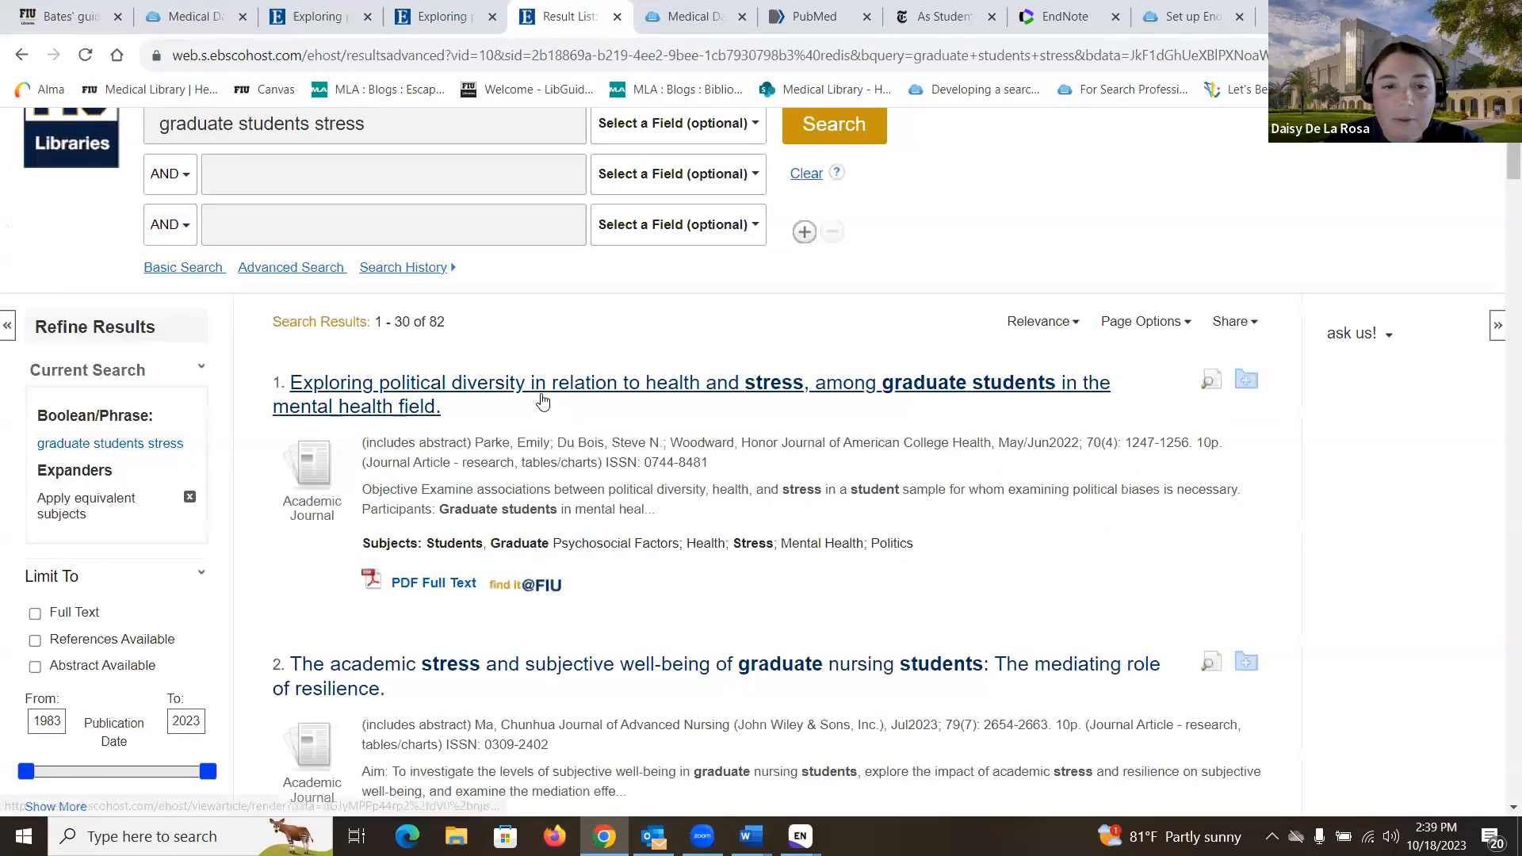
pyautogui.click(540, 398)
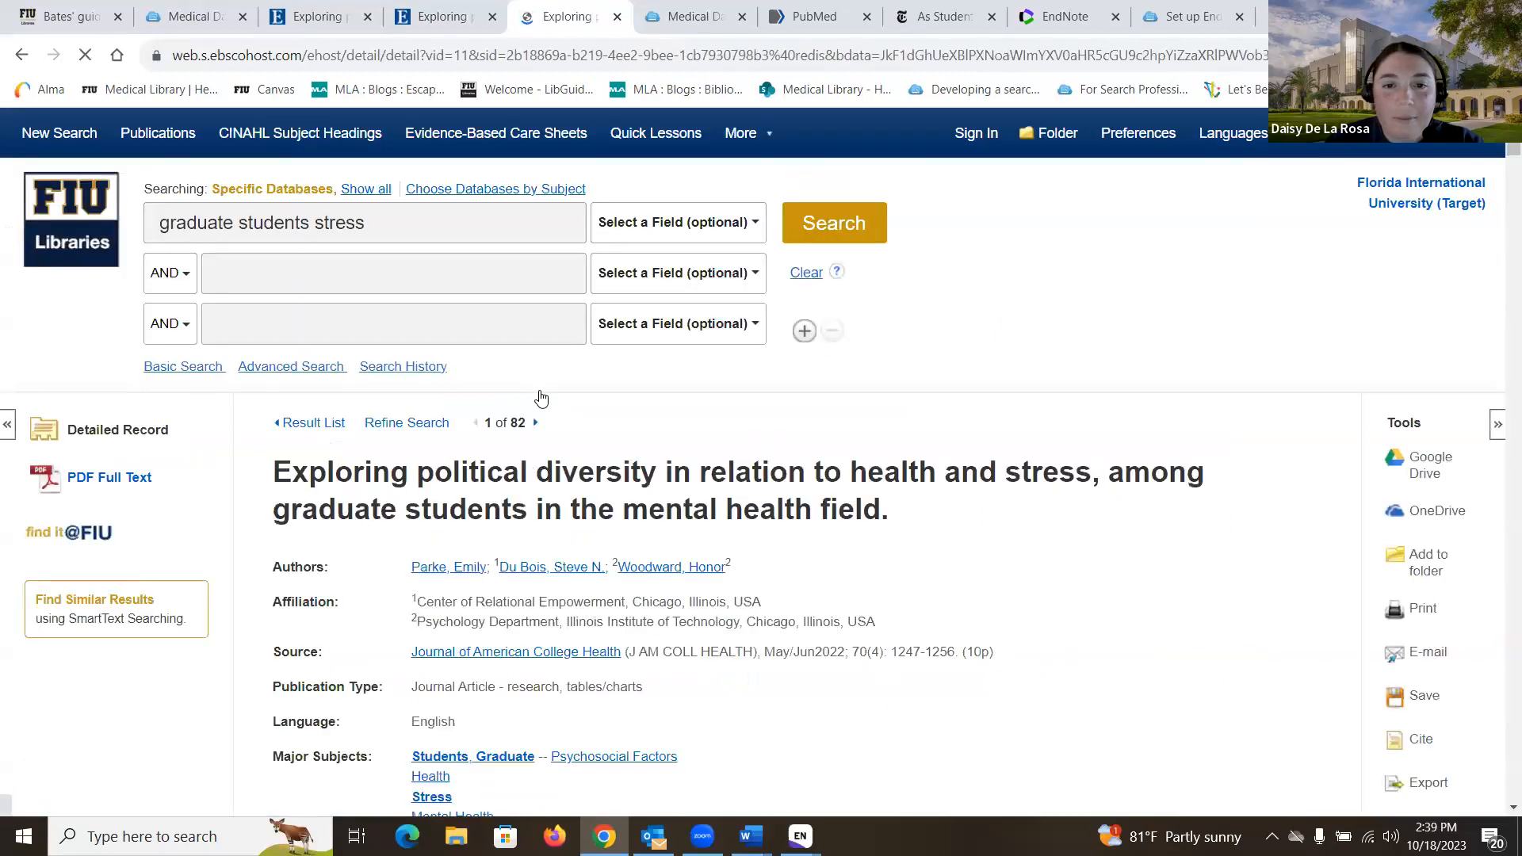
pyautogui.scroll(-1, 1432, 689)
pyautogui.scroll(-1, 1432, 688)
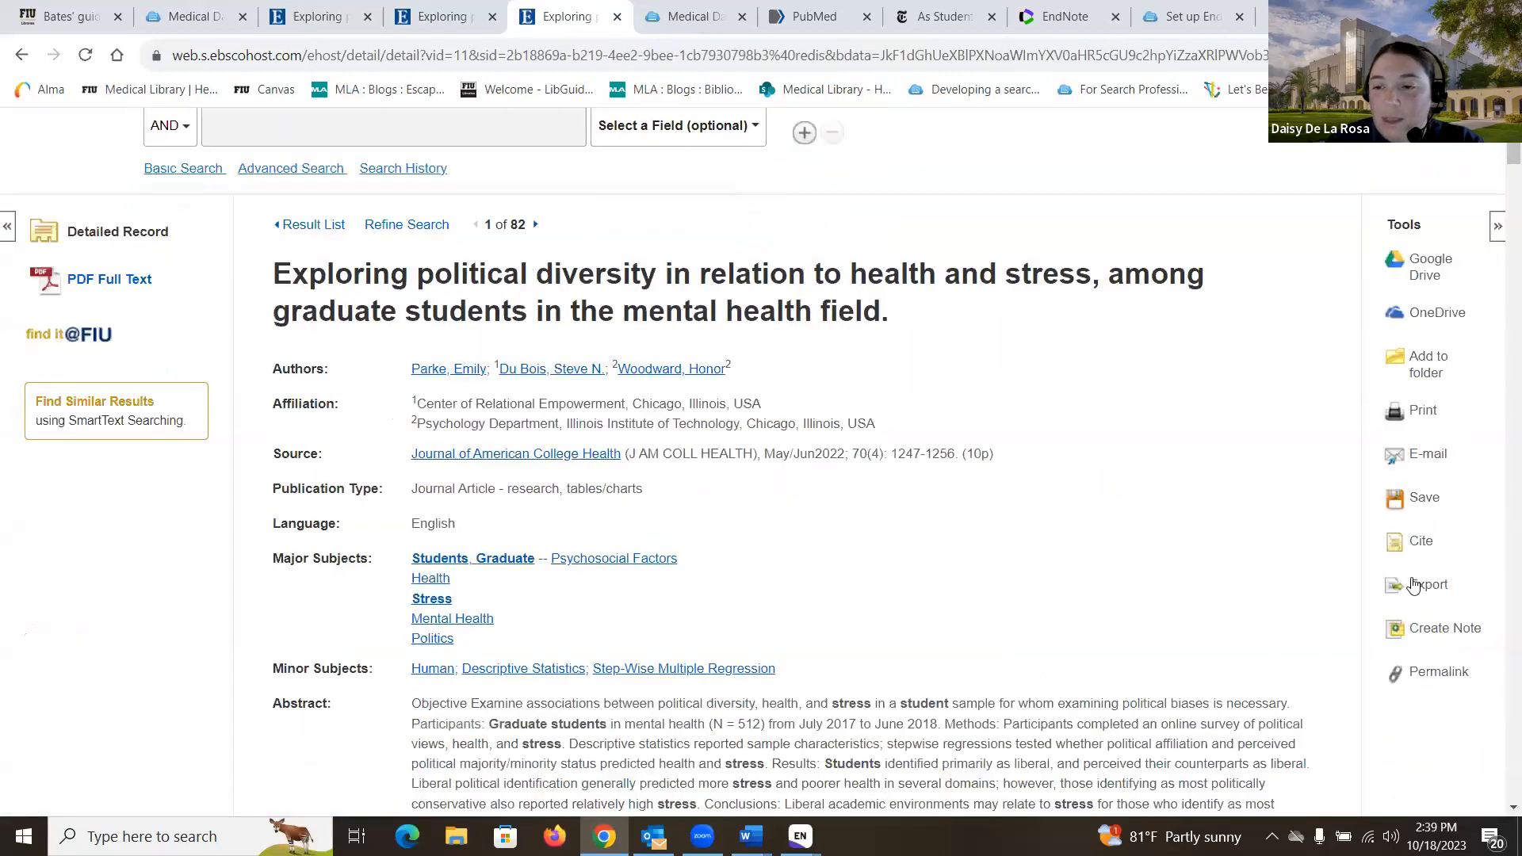
pyautogui.click(1426, 585)
pyautogui.click(341, 620)
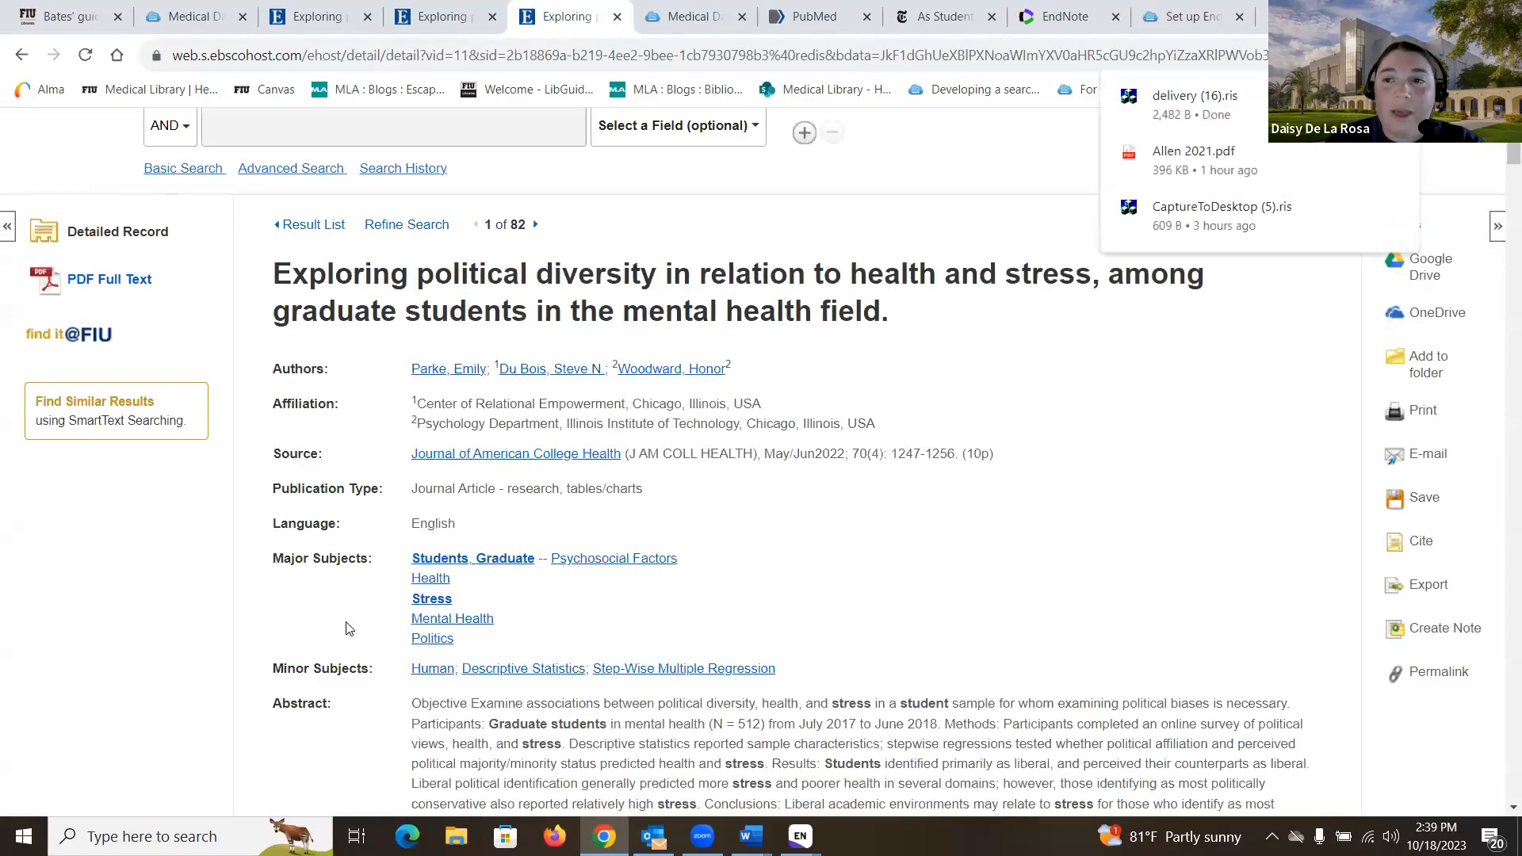
pyautogui.click(1267, 113)
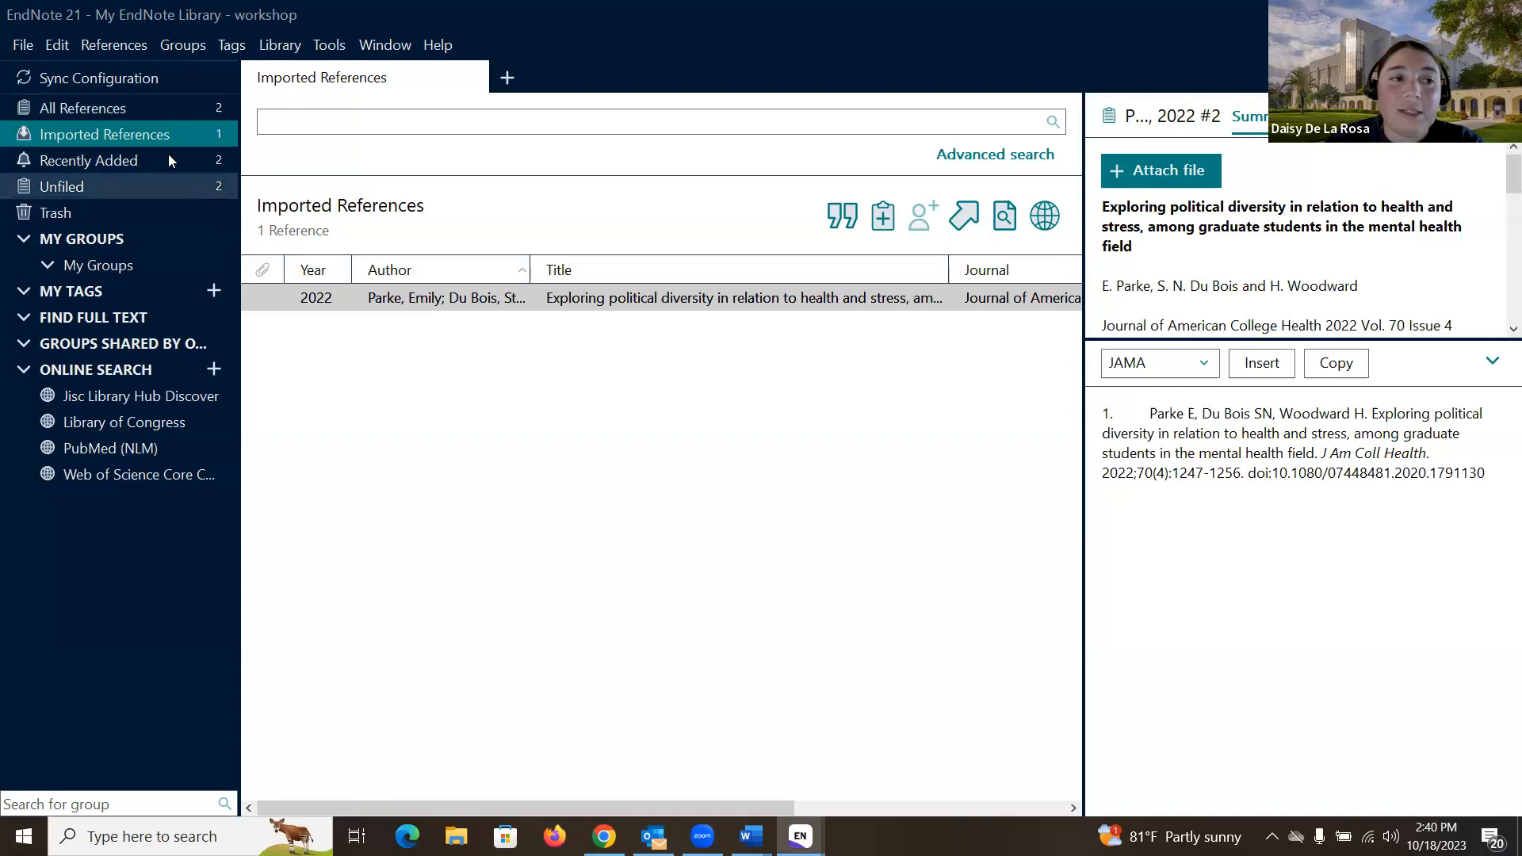
# Step: Show all references to confirm both entries, then return to the article record in the browser
pyautogui.click(154, 108)
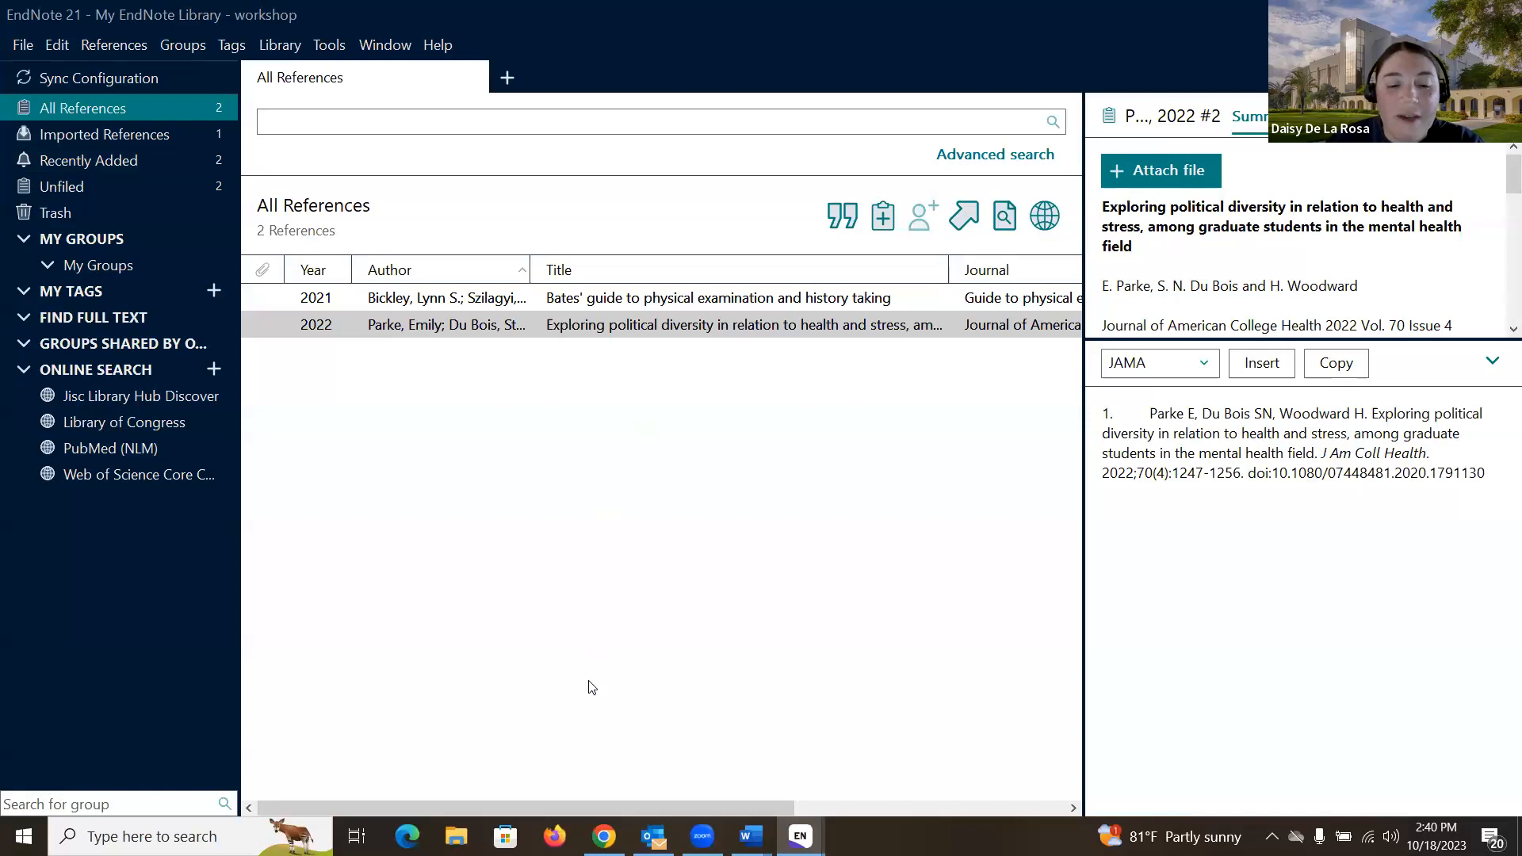
pyautogui.click(604, 836)
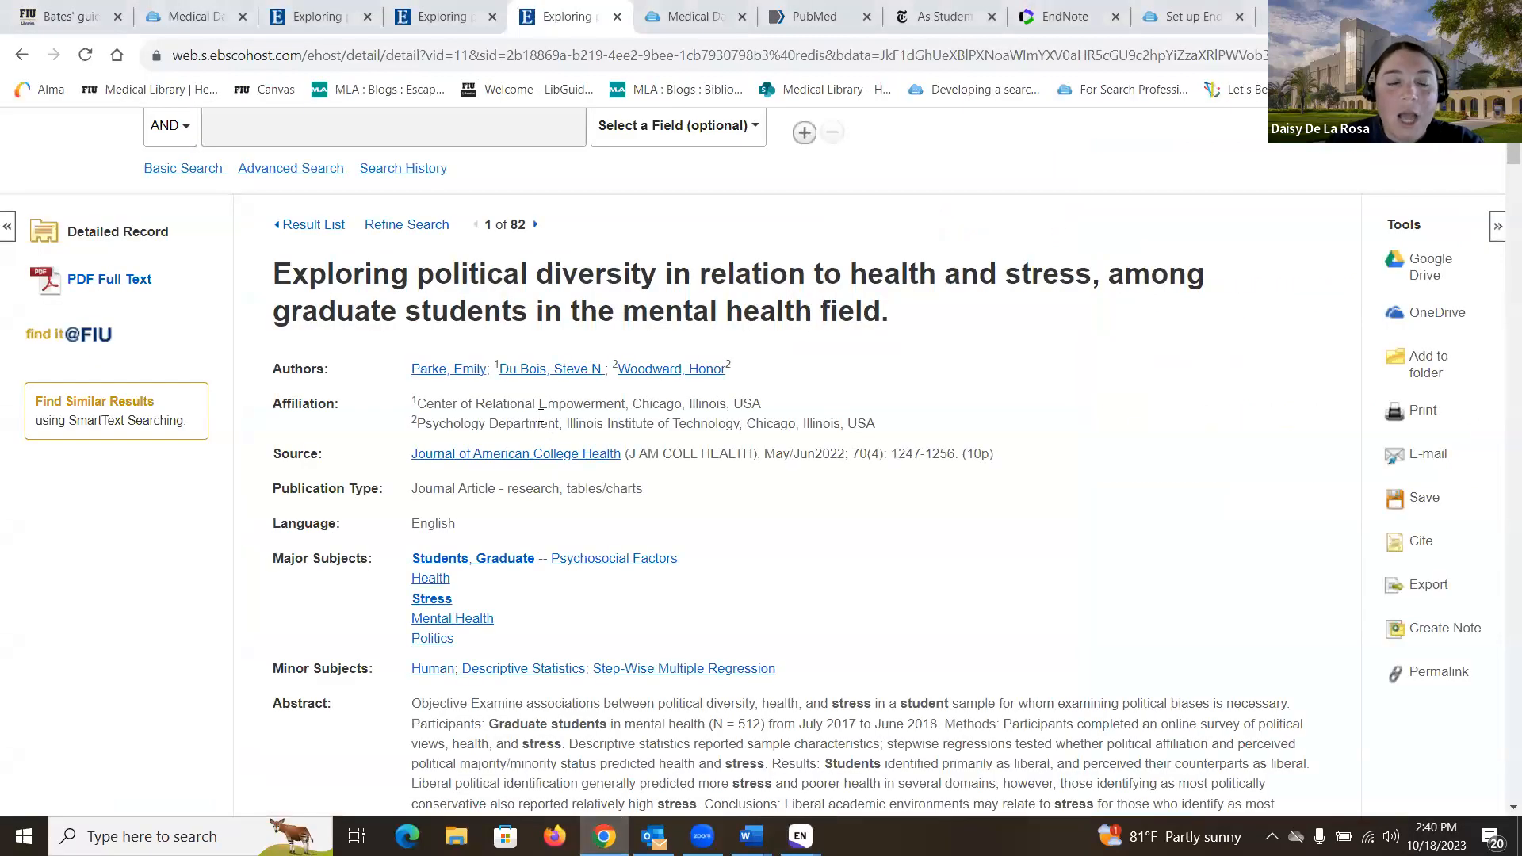
# Step: Return to the result list and add results 1, 2 and 3 to the CINAHL folder
pyautogui.click(318, 229)
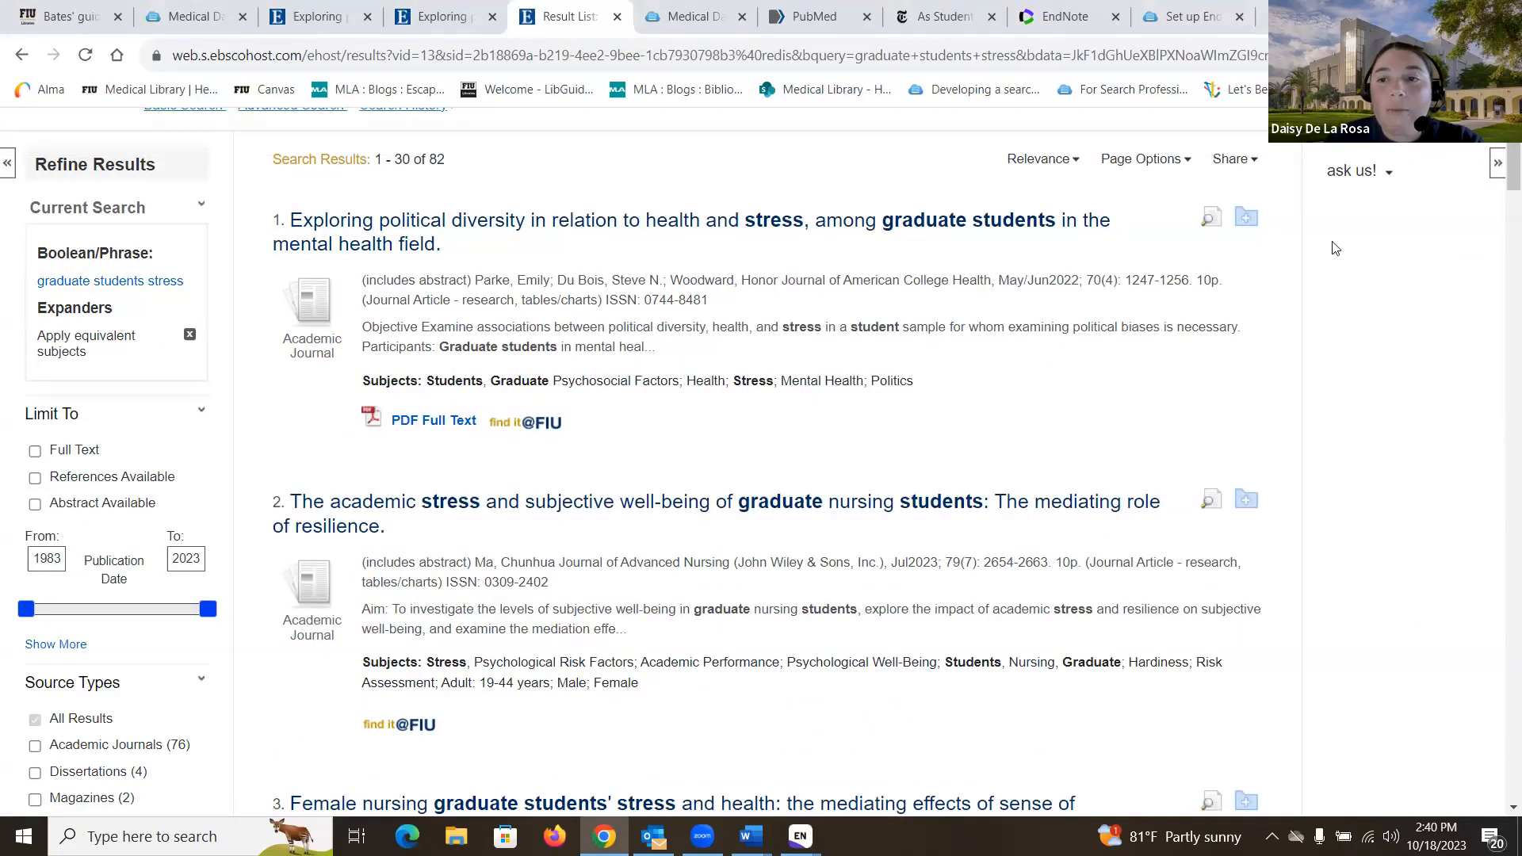
pyautogui.click(1247, 224)
pyautogui.scroll(-1, 1256, 357)
pyautogui.click(1259, 403)
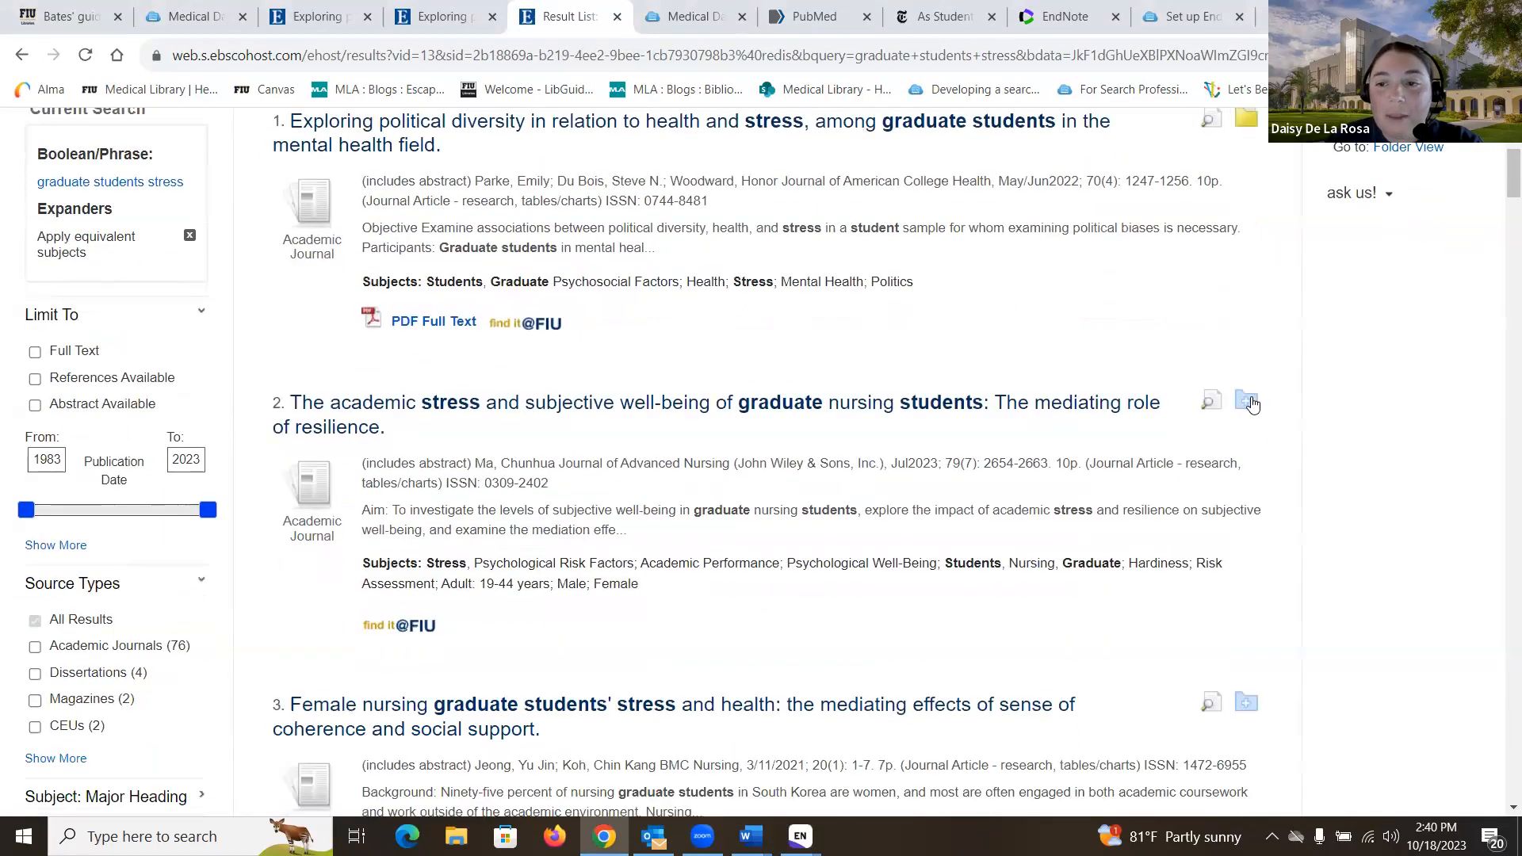
pyautogui.click(1246, 702)
pyautogui.scroll(4, 1217, 555)
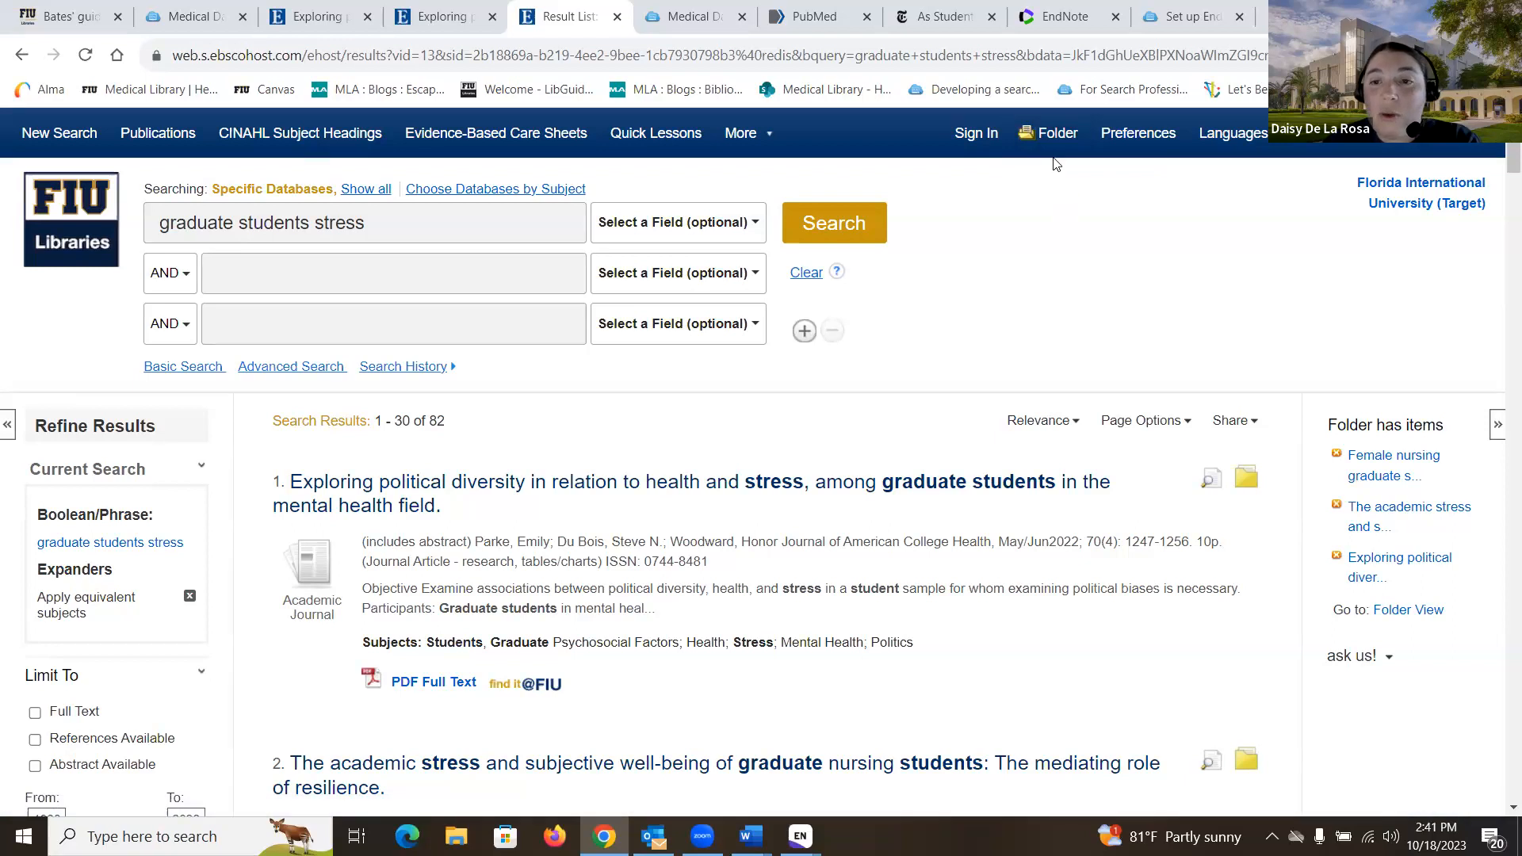
# Step: Select all three folder articles and save them as RIS, removing them from the folder
pyautogui.click(1425, 611)
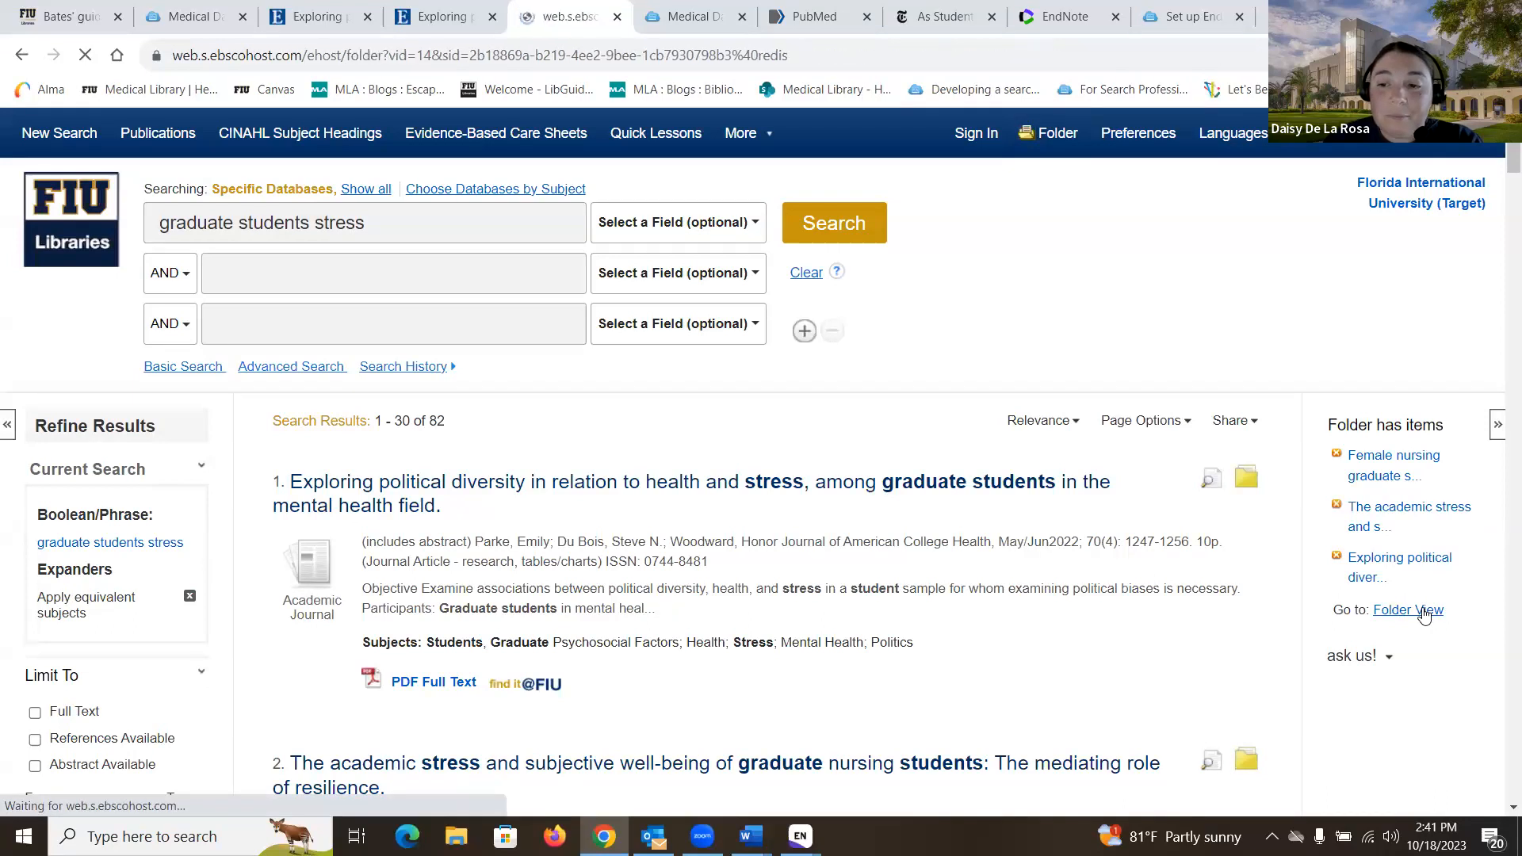
pyautogui.click(285, 451)
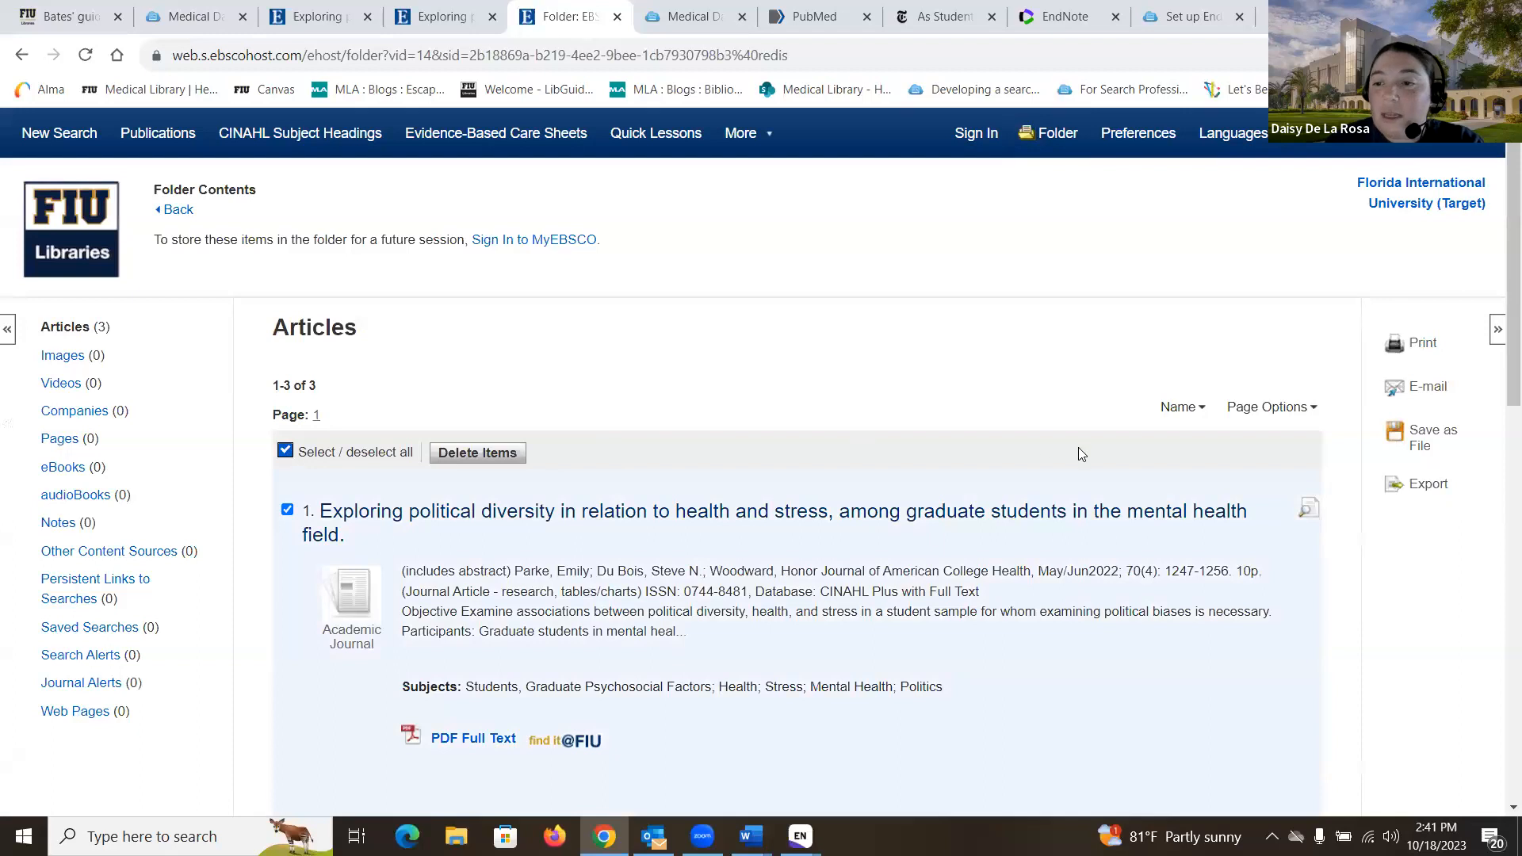
pyautogui.scroll(-2, 1078, 453)
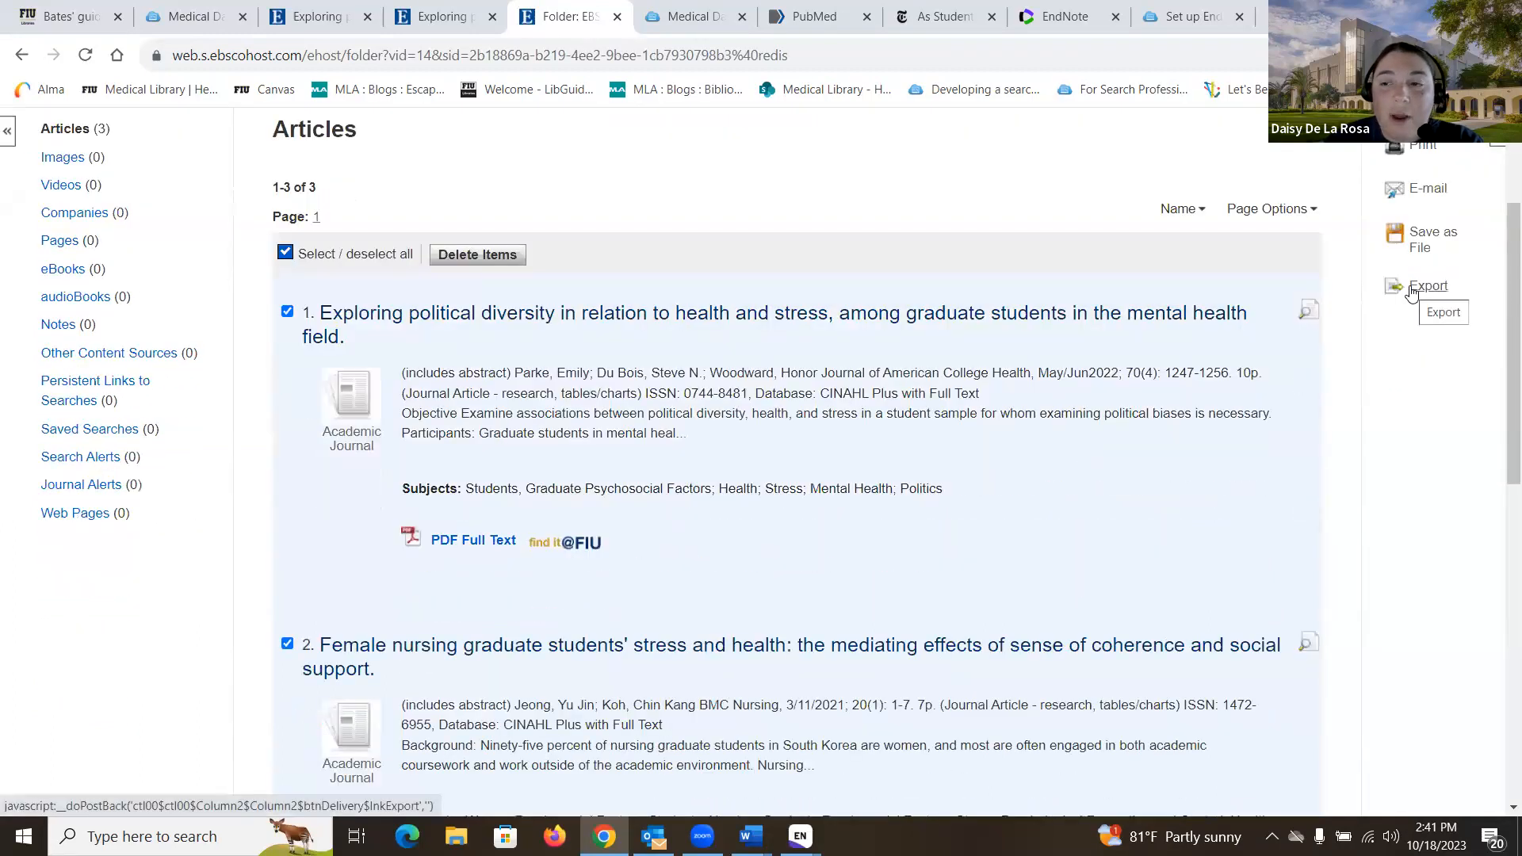
pyautogui.click(1412, 290)
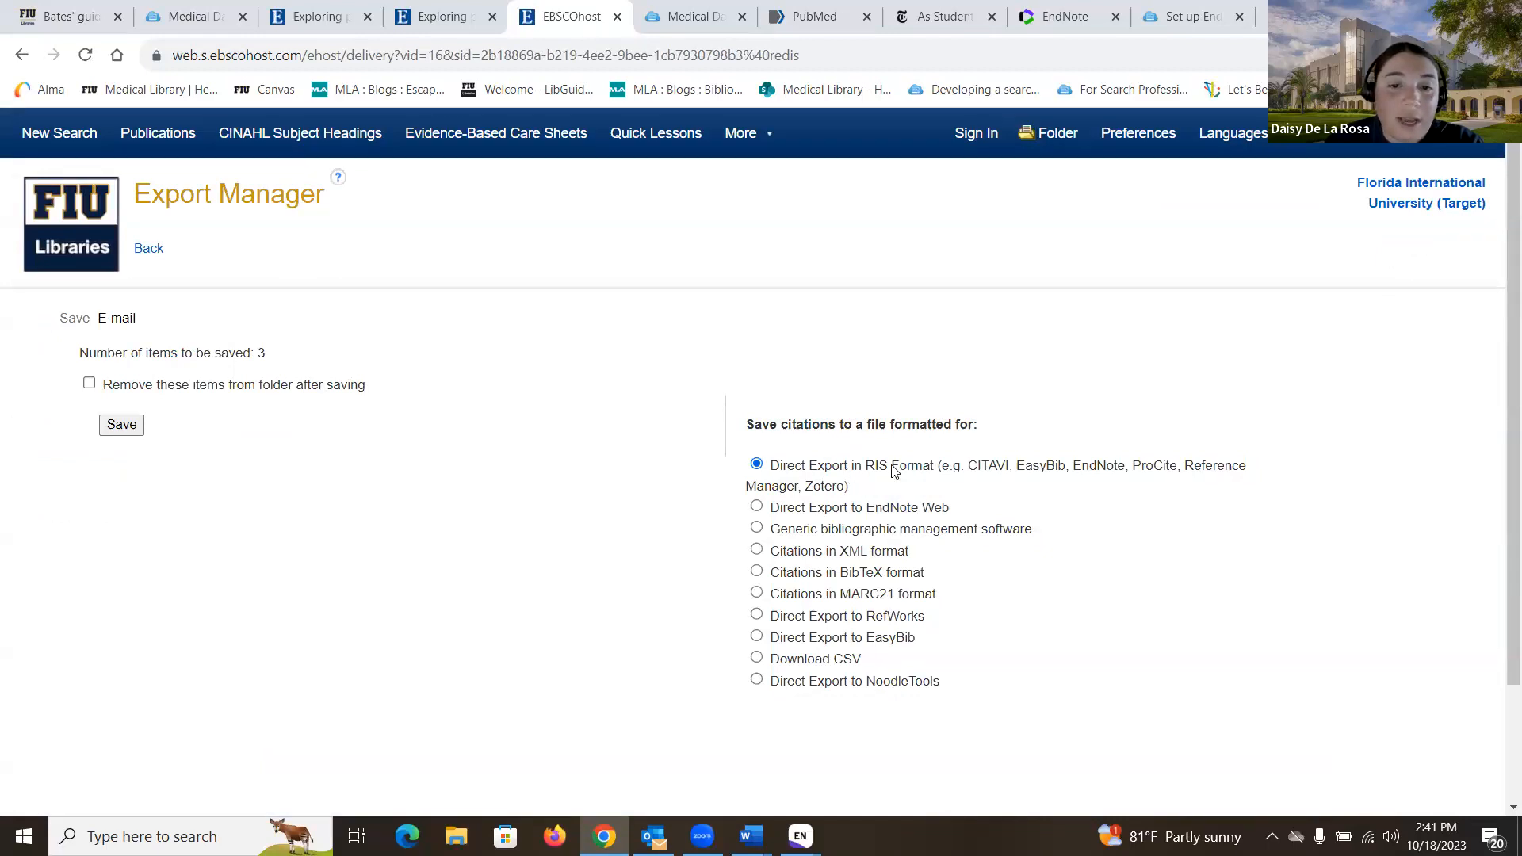
pyautogui.click(89, 384)
pyautogui.click(127, 426)
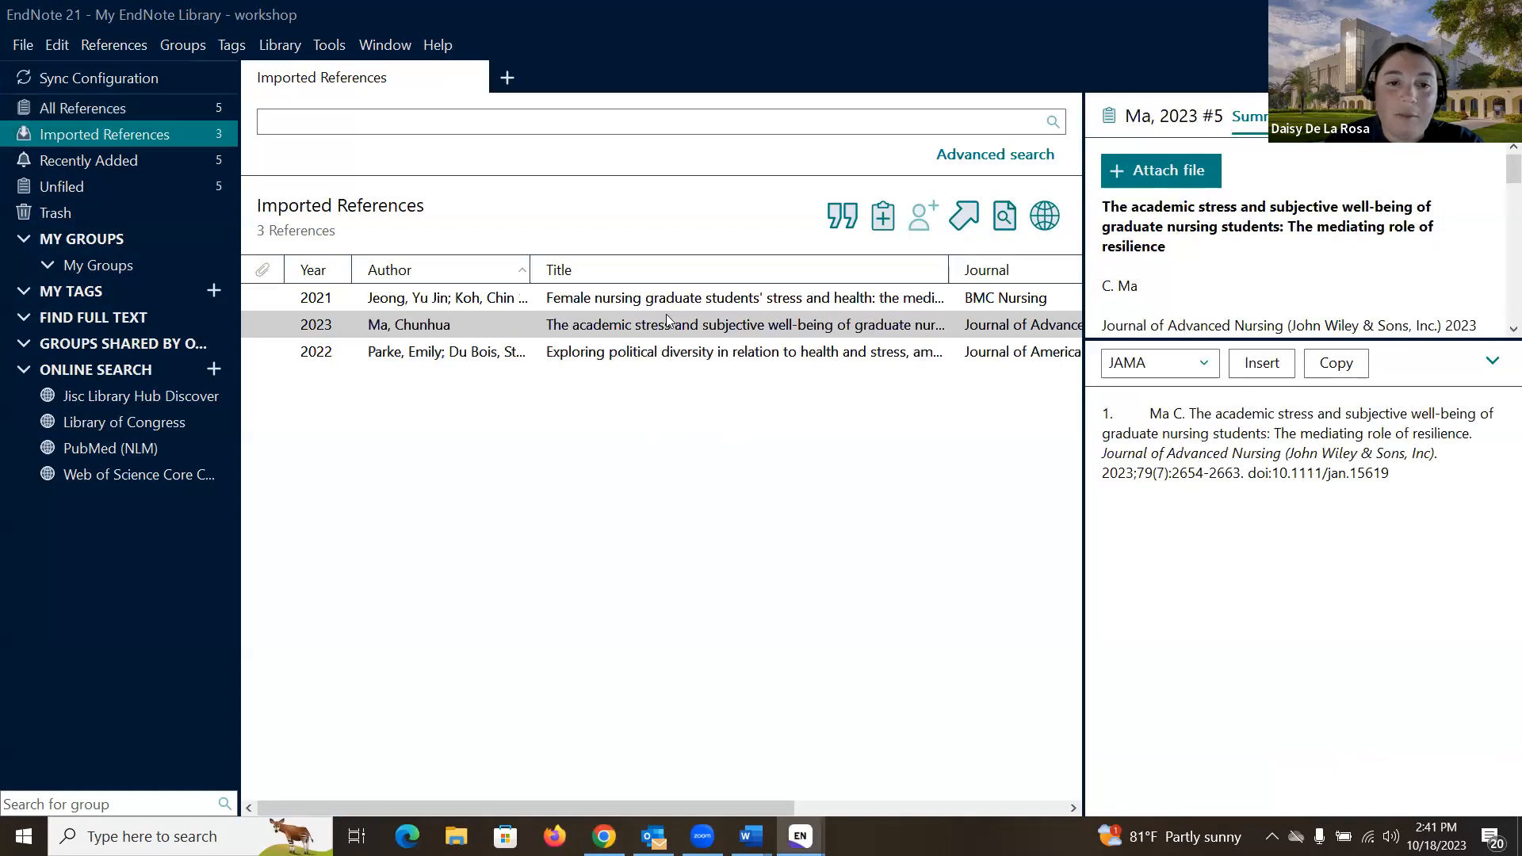
# Step: Show all 5 EndNote references, then go back to the Medical Databases list in Chrome
pyautogui.click(184, 103)
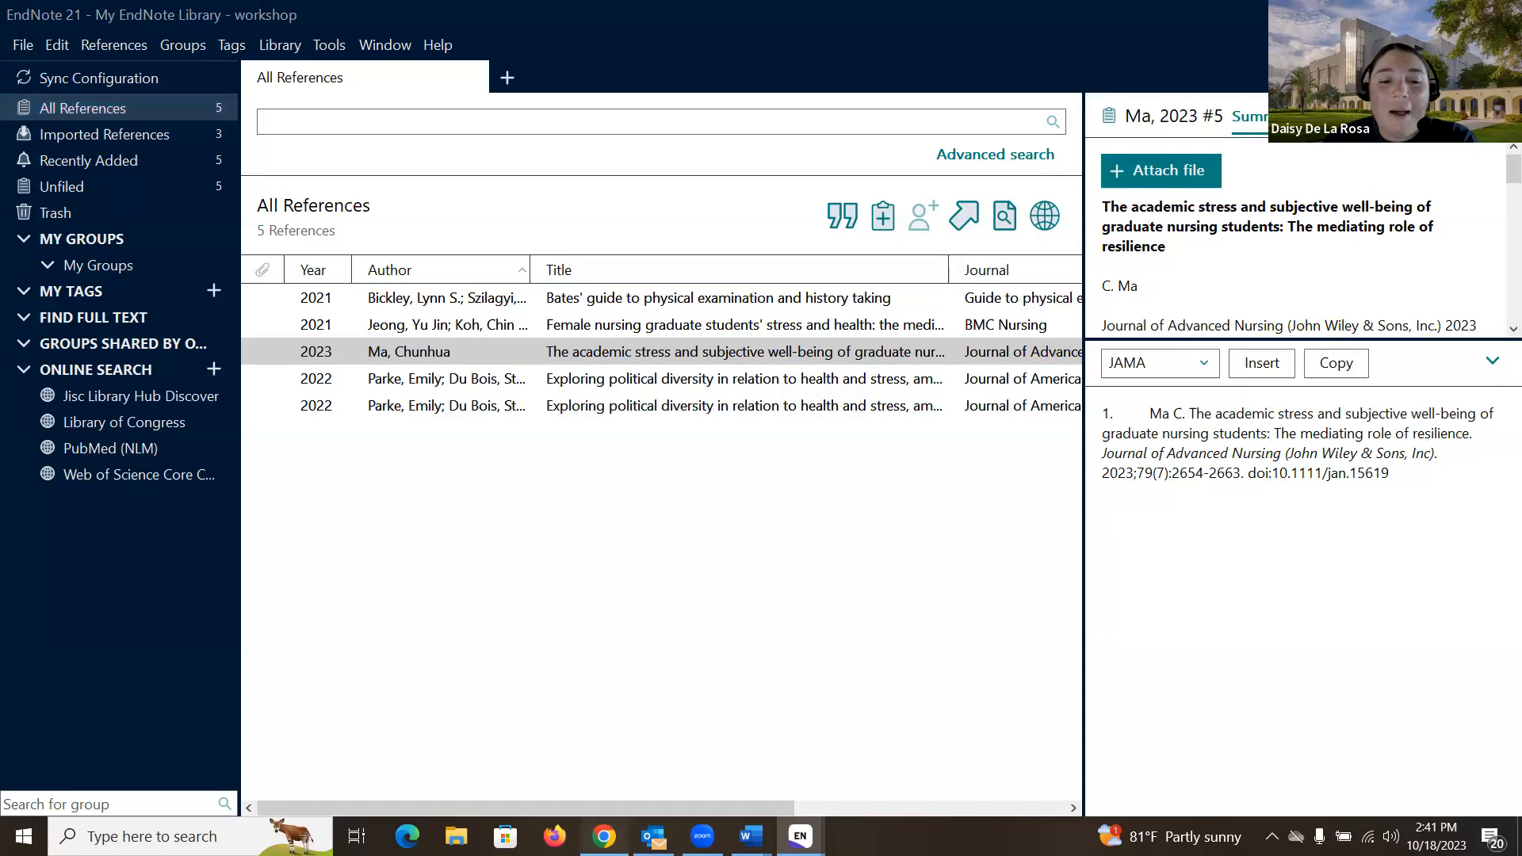
pyautogui.click(604, 836)
pyautogui.click(649, 28)
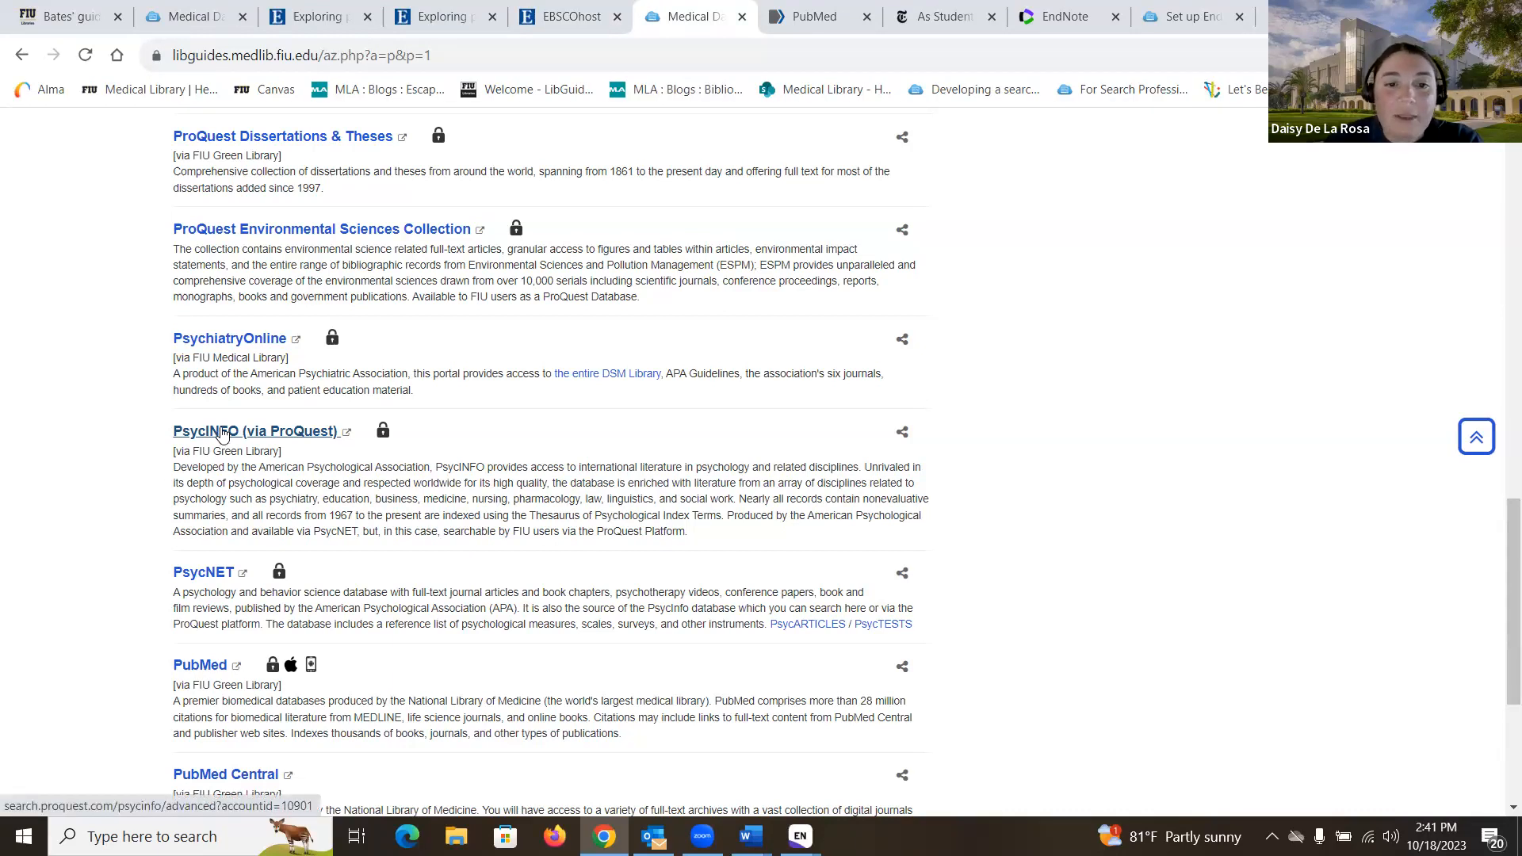
# Step: Open PsycINFO on ProQuest and search 'graduate students stress', giving 2,947 results
pyautogui.click(244, 435)
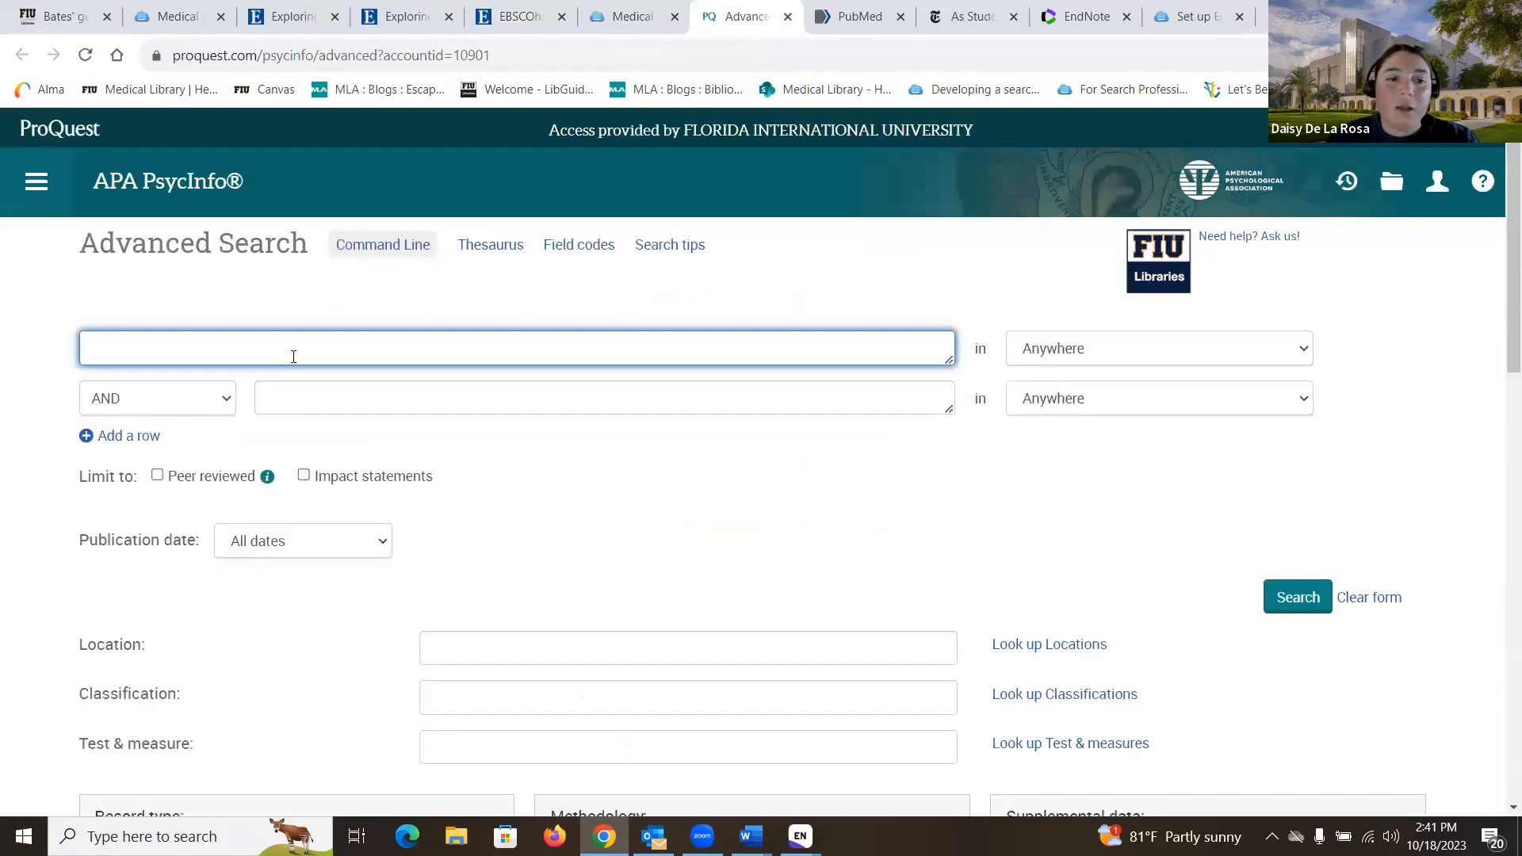
pyautogui.write('graduate ')
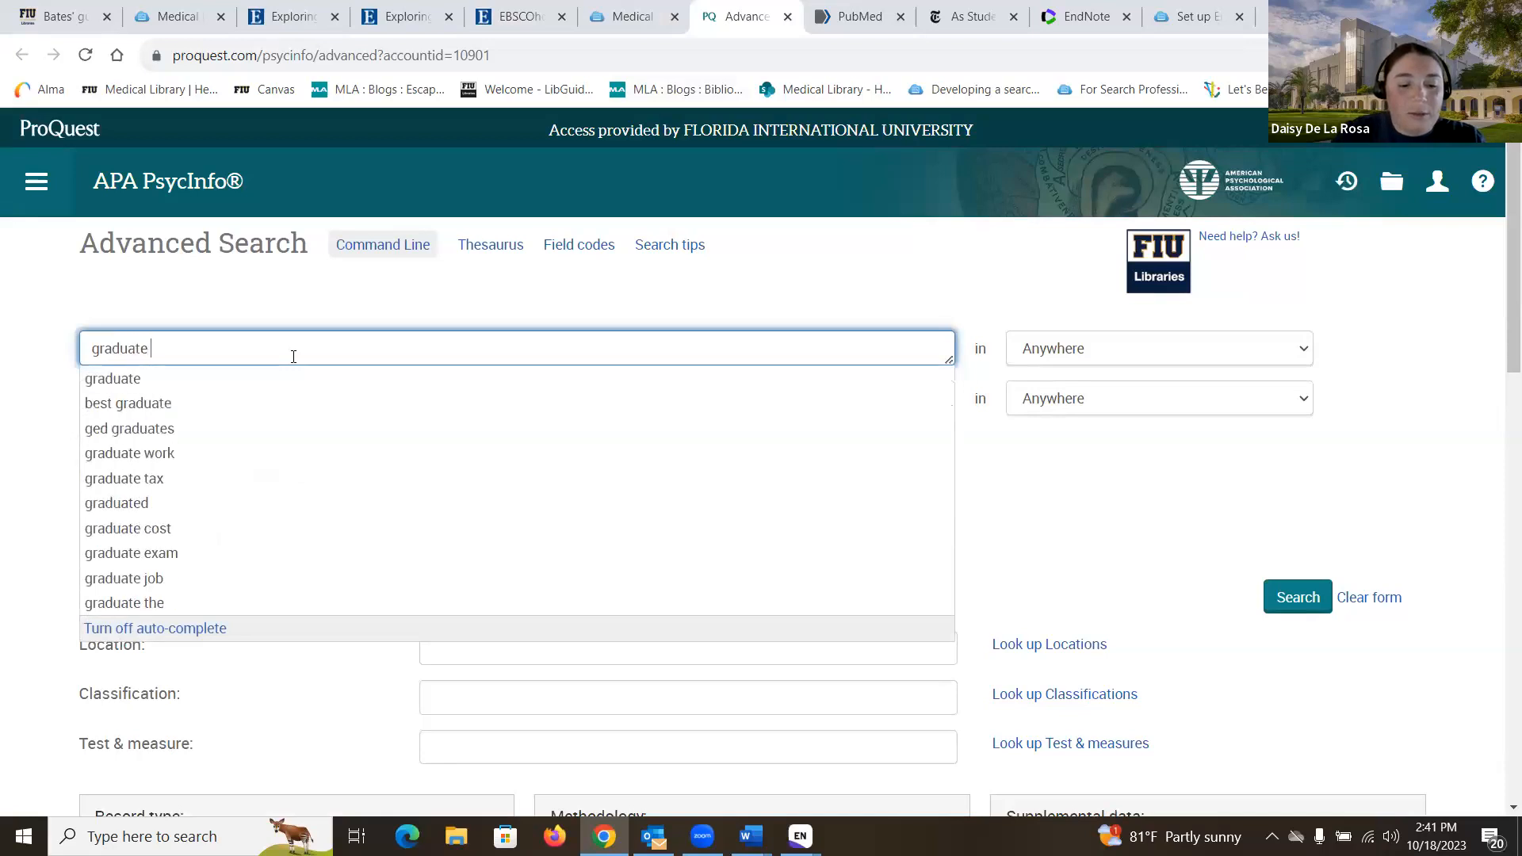
pyautogui.write('students stress')
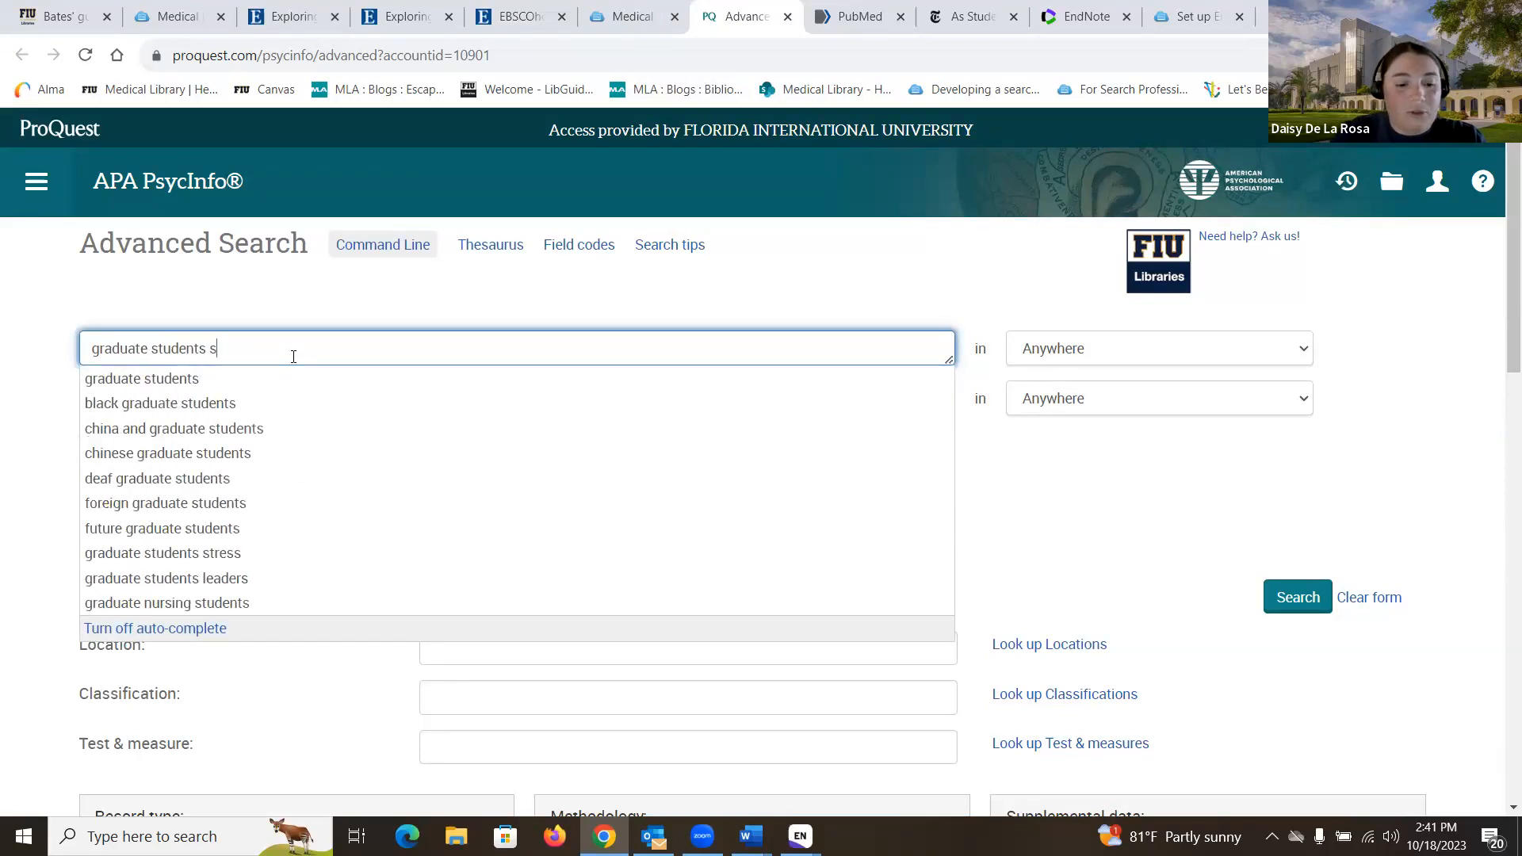
pyautogui.press('Return')
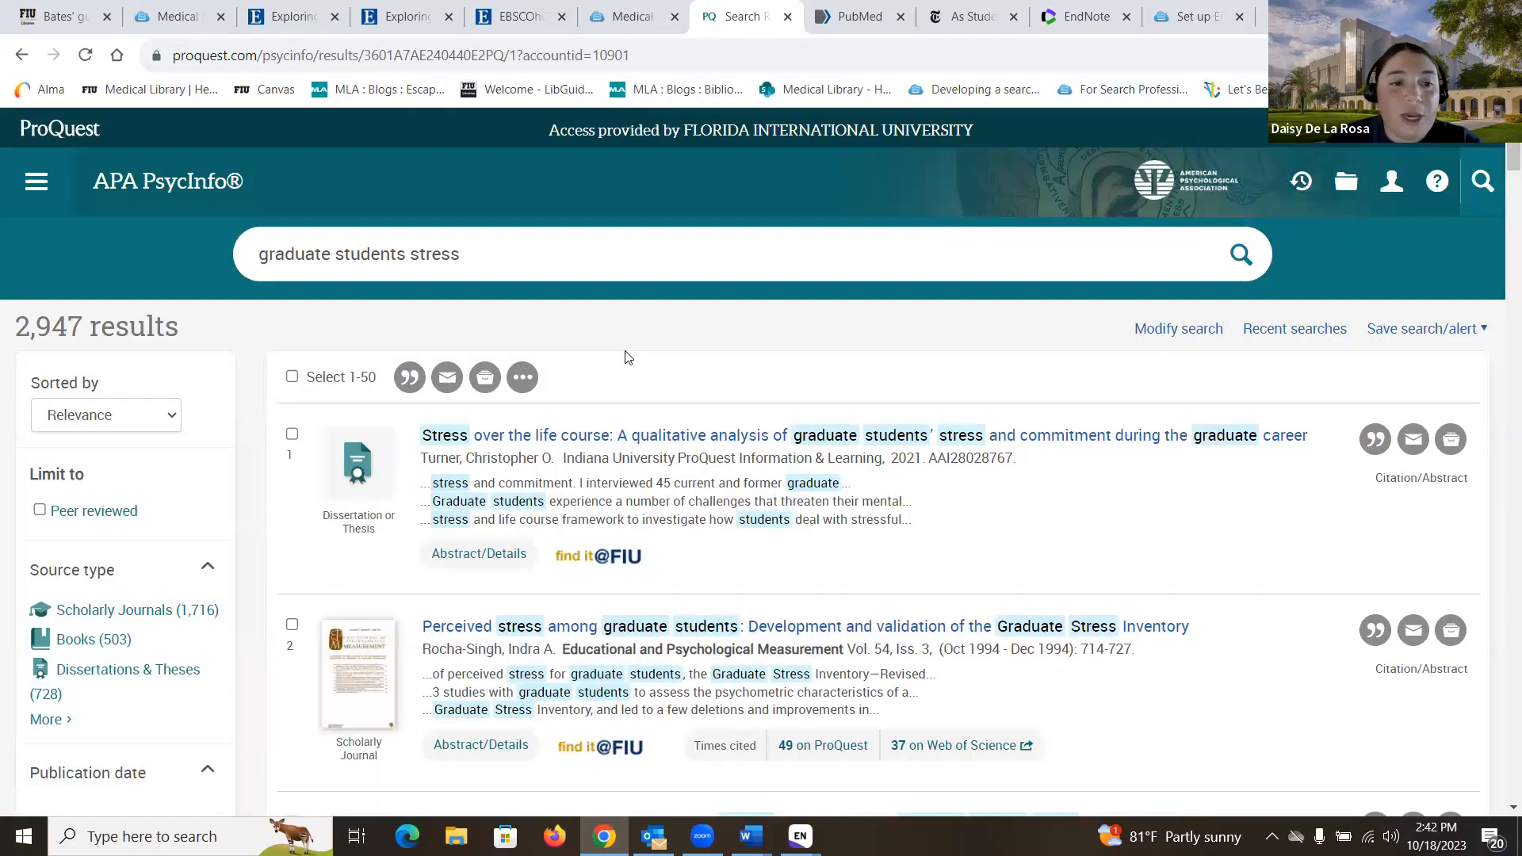
pyautogui.scroll(-1, 625, 357)
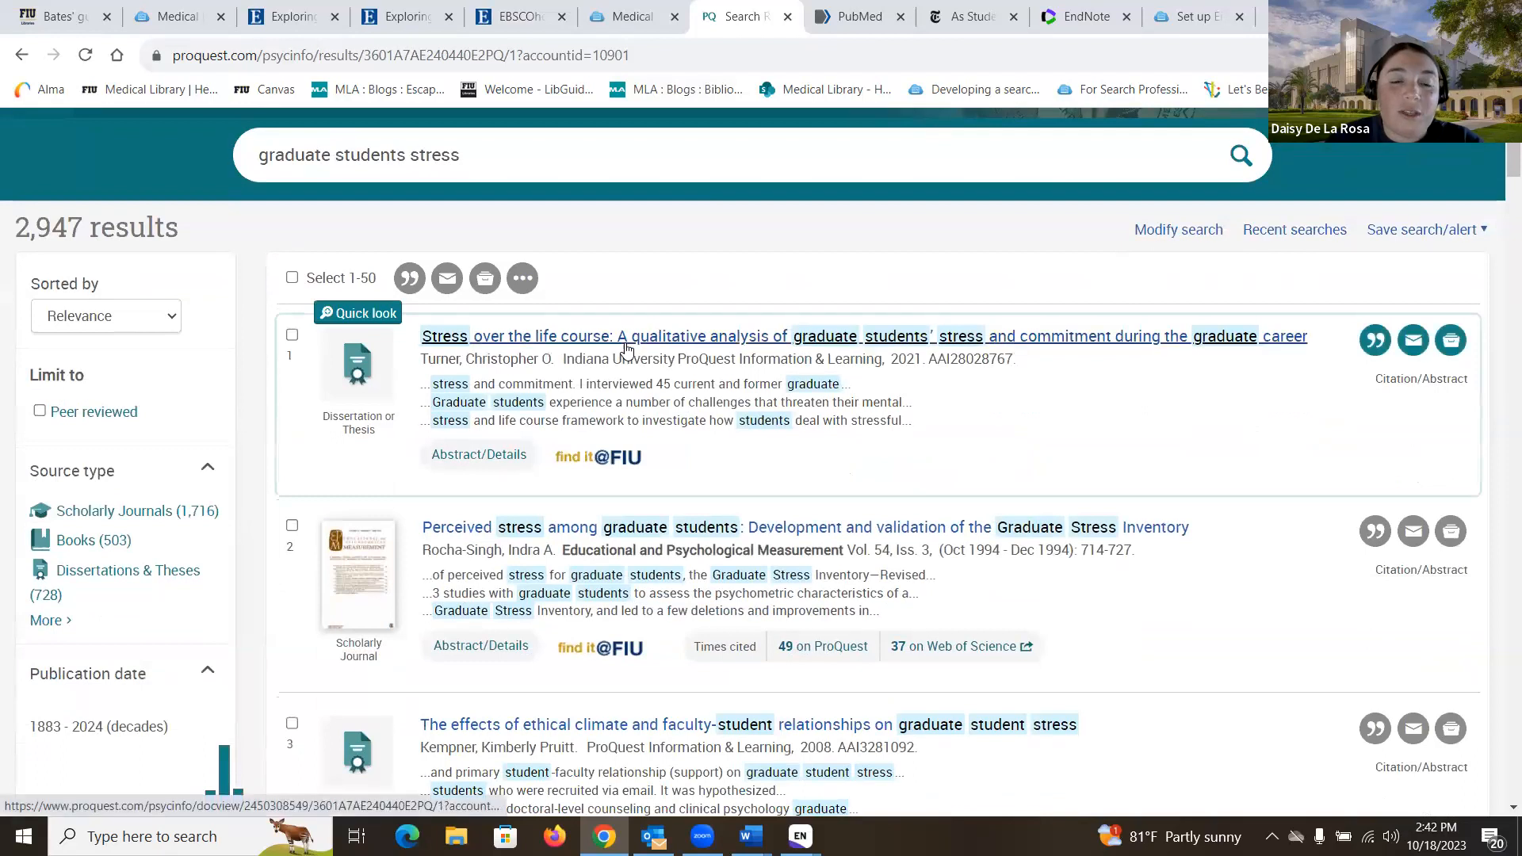
# Step: Export the 'Stress over the life course' dissertation citation for EndNote, then return to its record
pyautogui.click(625, 343)
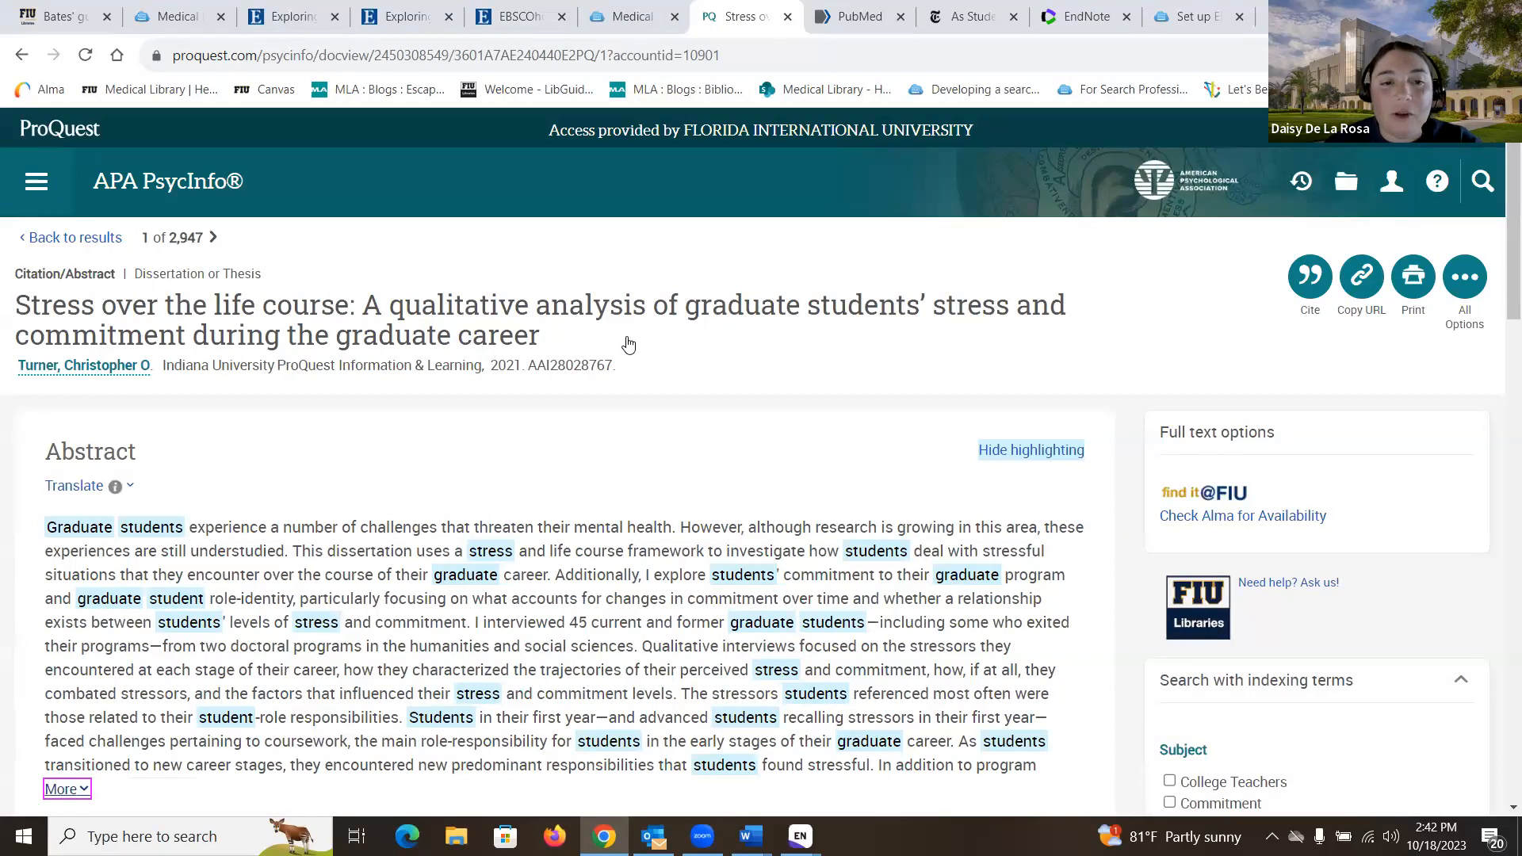
pyautogui.click(1313, 291)
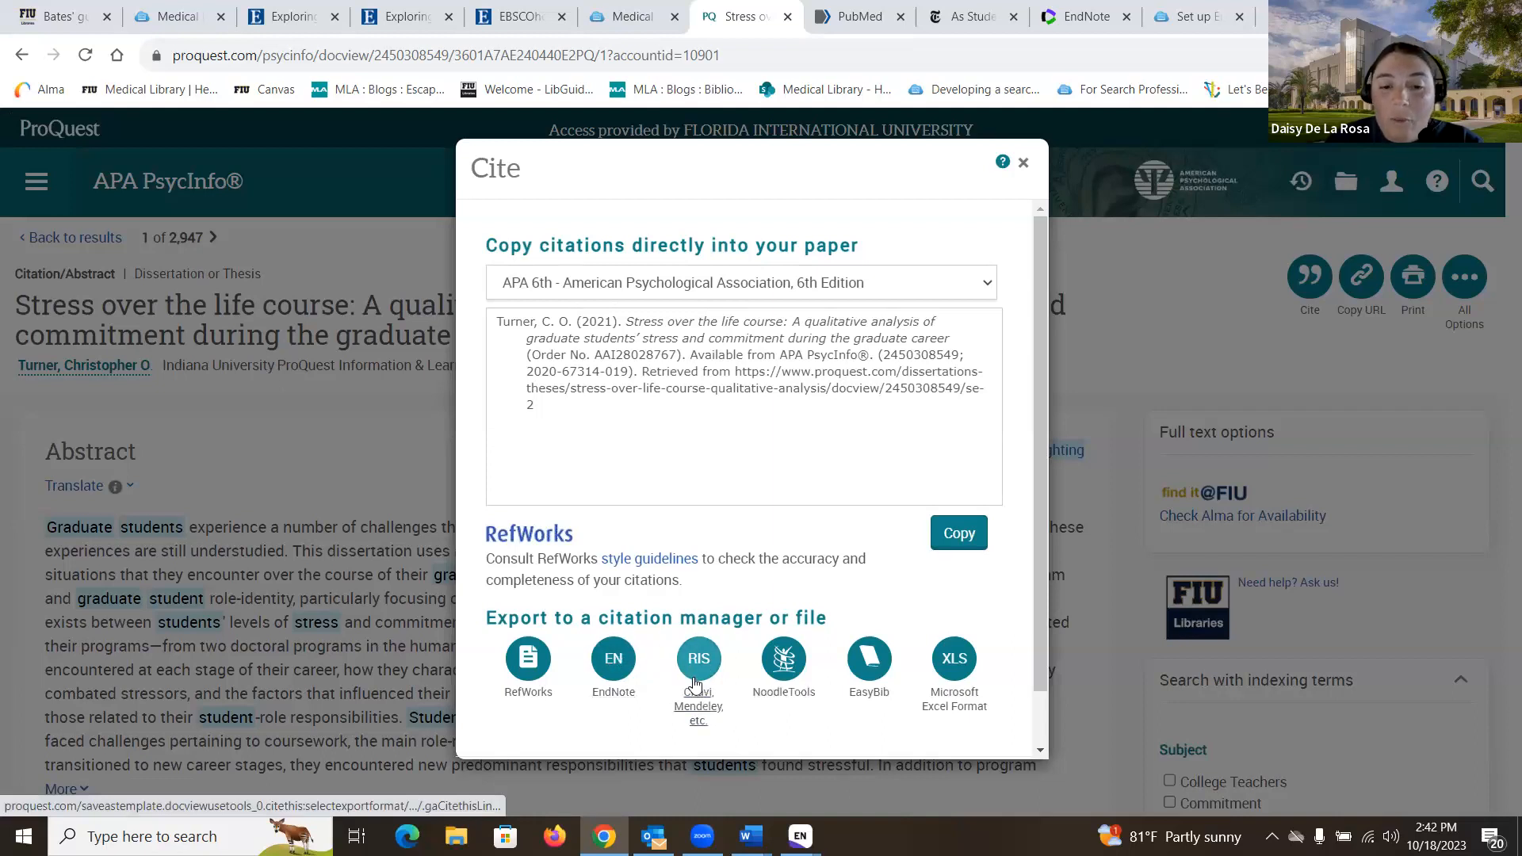
pyautogui.click(616, 663)
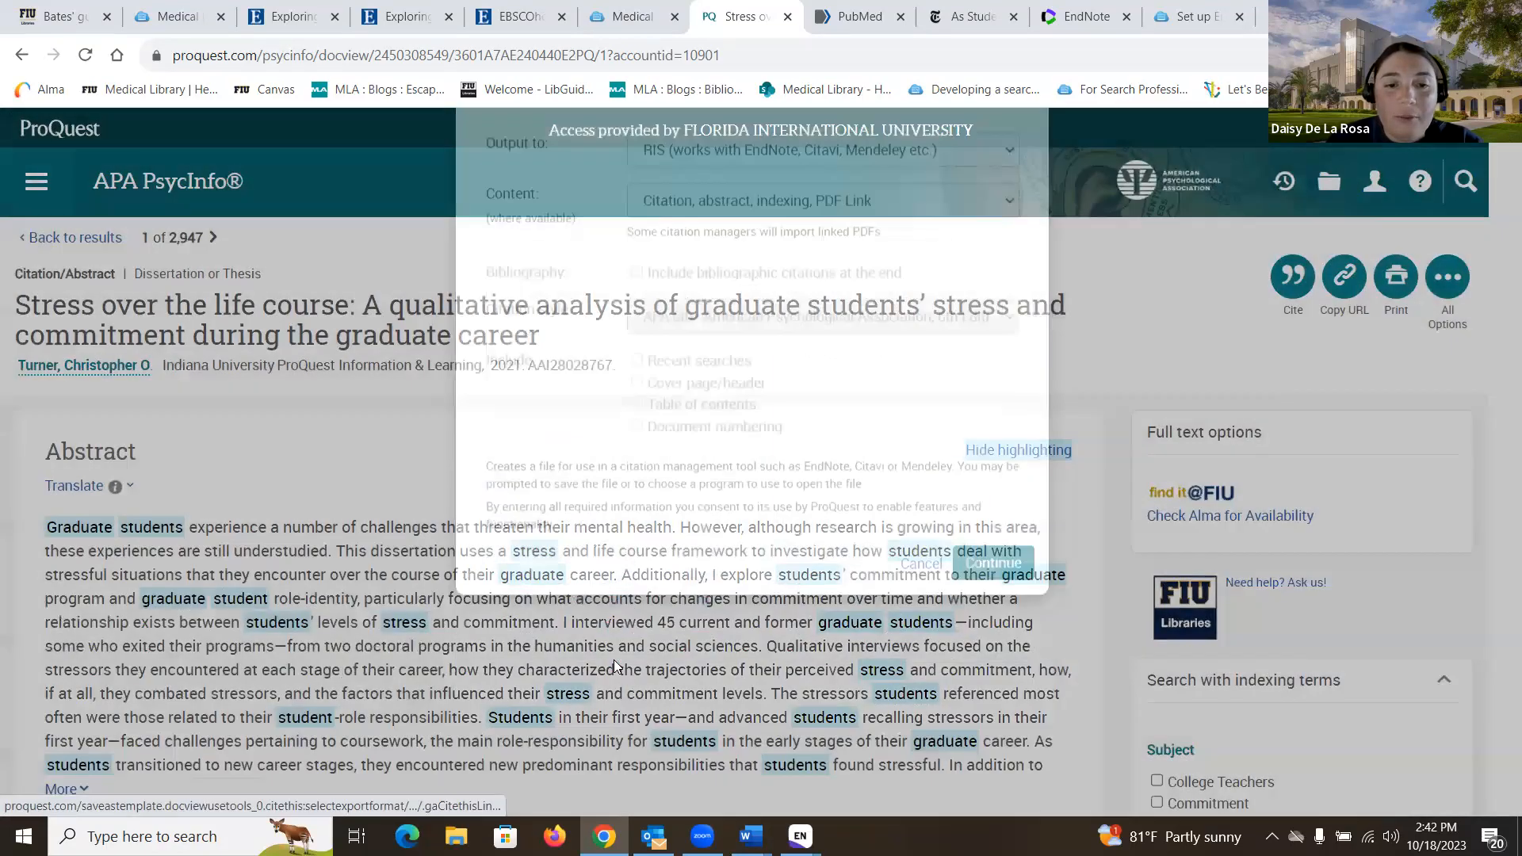
pyautogui.click(1009, 655)
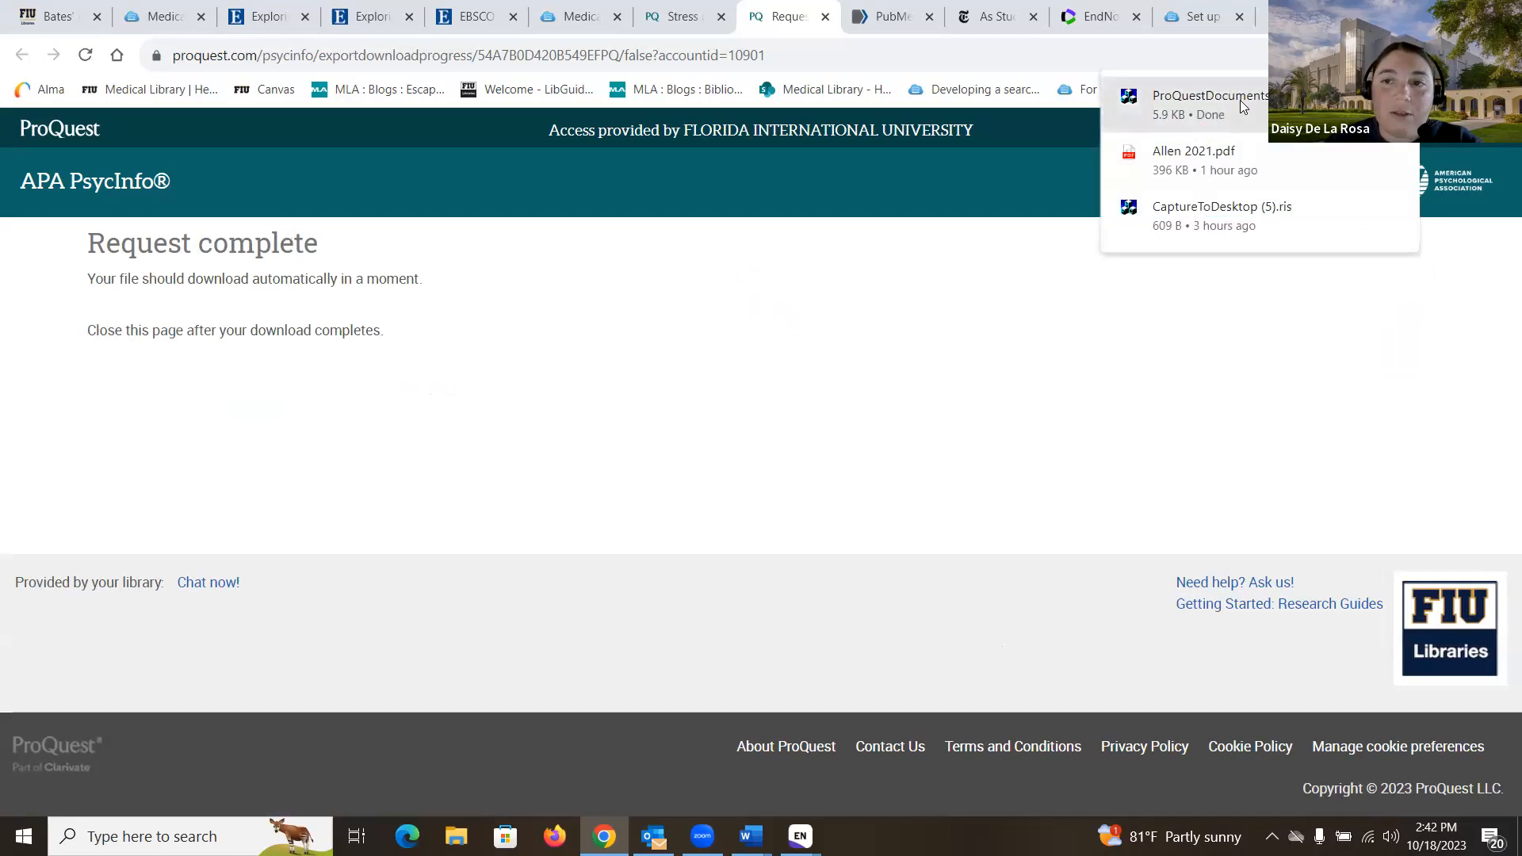
pyautogui.click(682, 22)
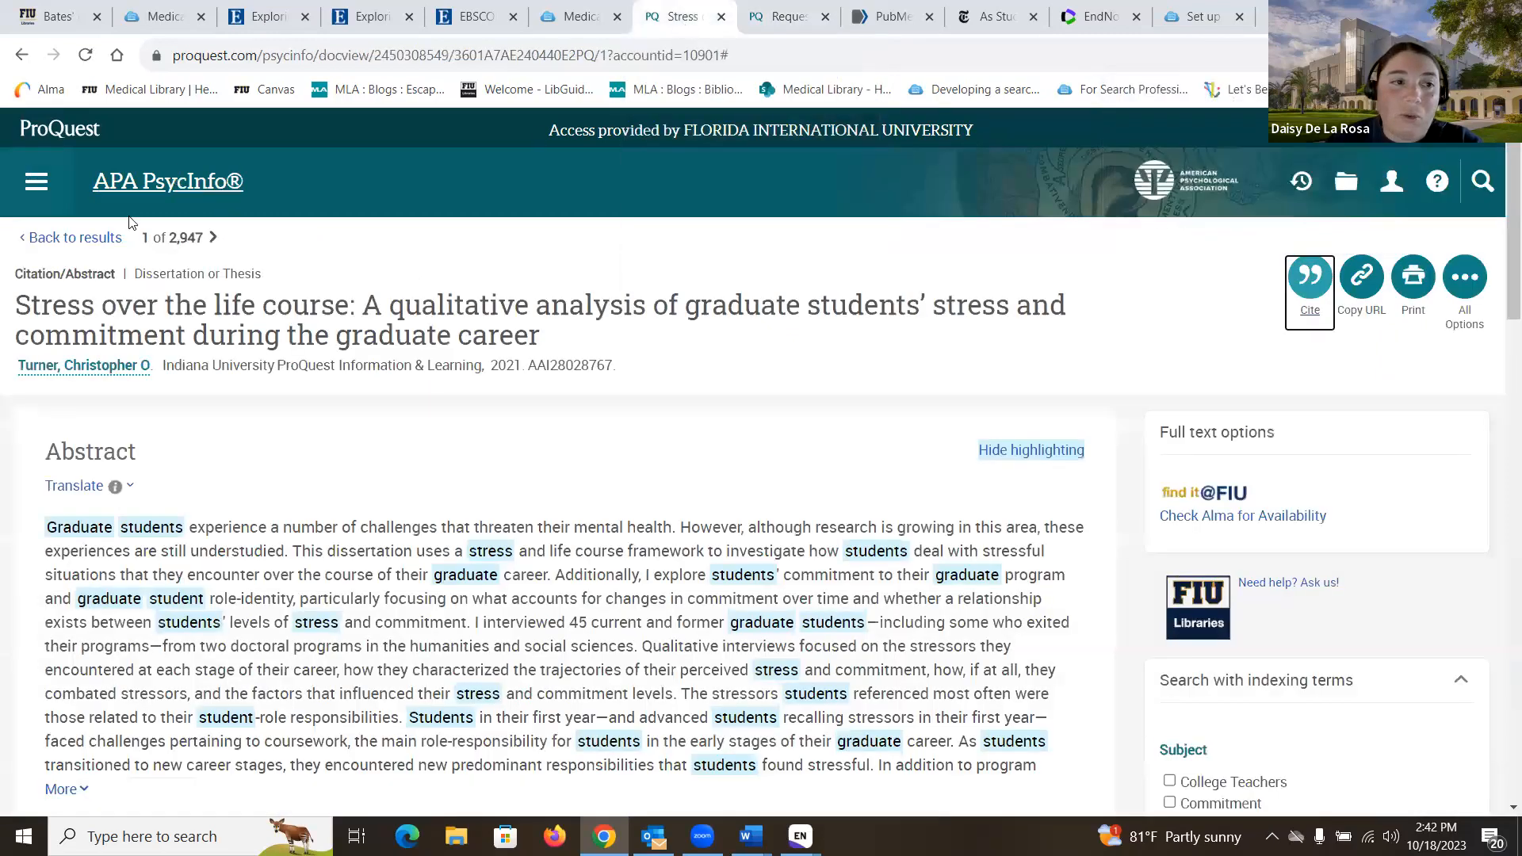
# Step: Back on the result list, tick results 1–3 and choose Cite > EndNote
pyautogui.click(87, 237)
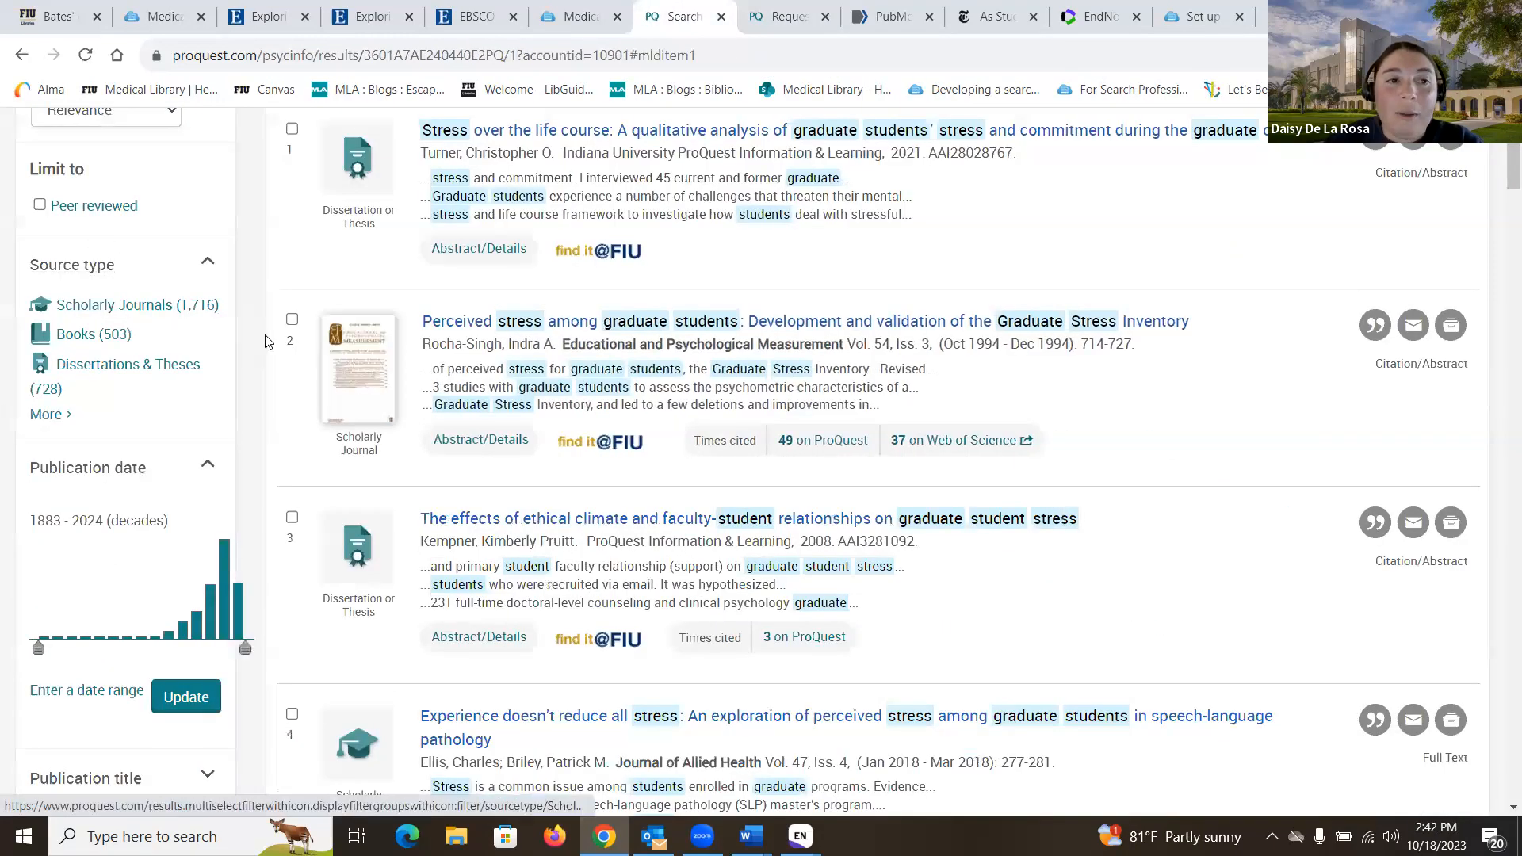
pyautogui.scroll(3, 266, 341)
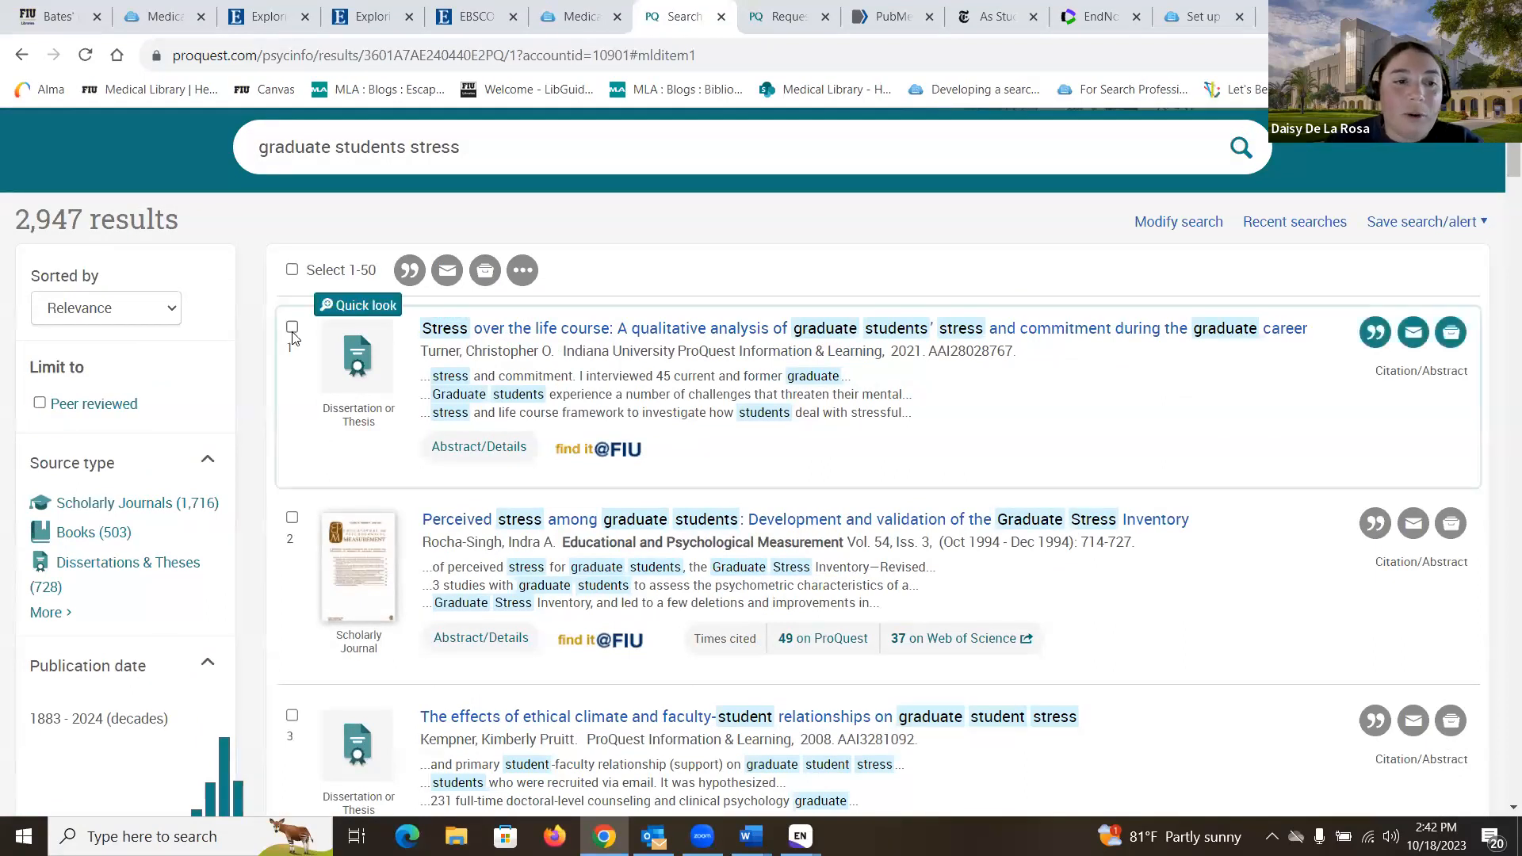
pyautogui.click(291, 328)
pyautogui.click(292, 519)
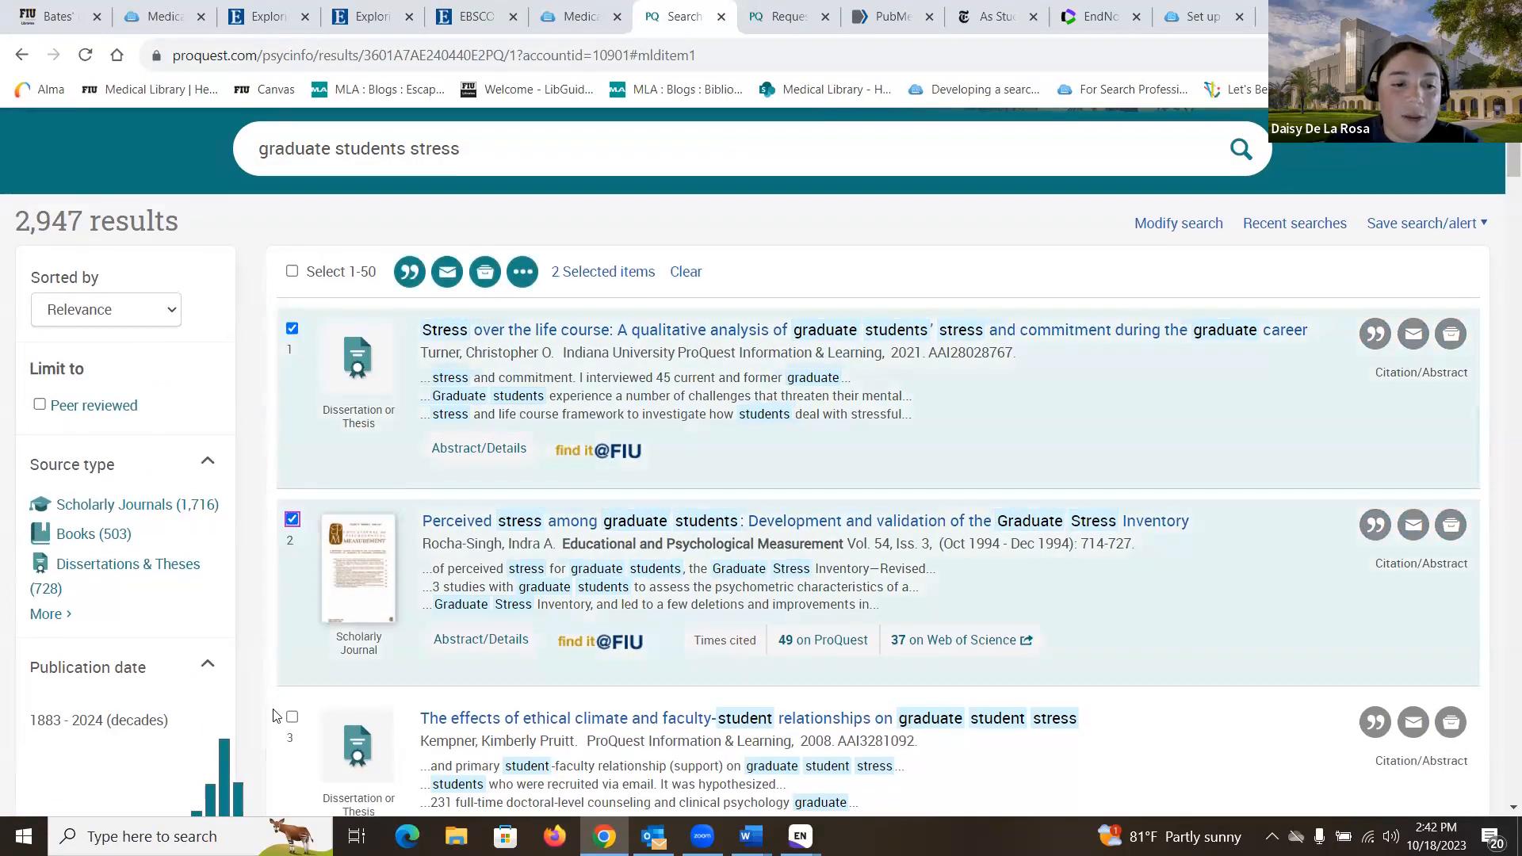
pyautogui.click(292, 717)
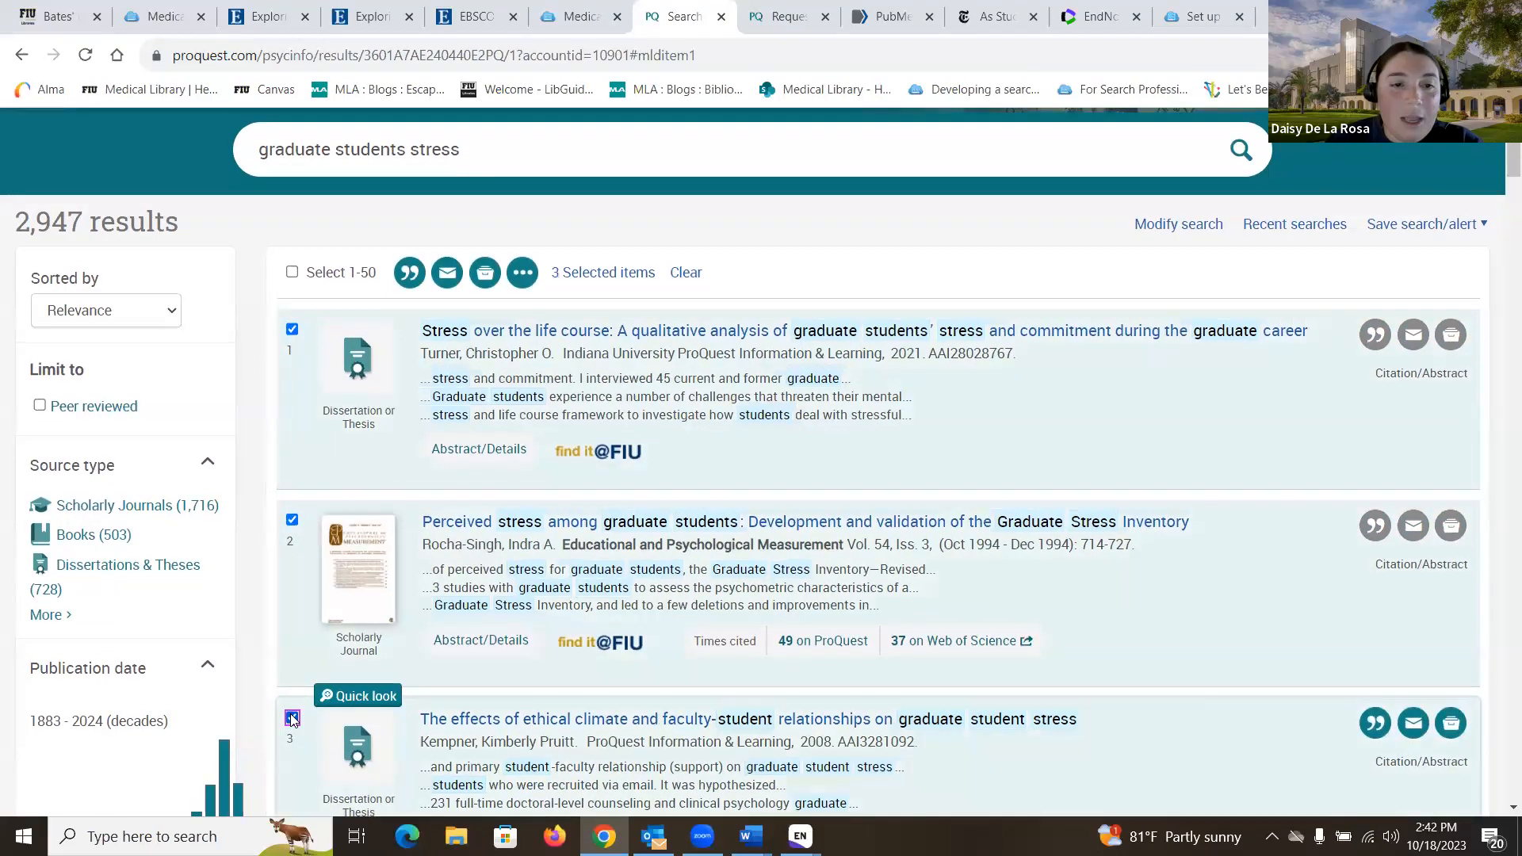
pyautogui.click(407, 273)
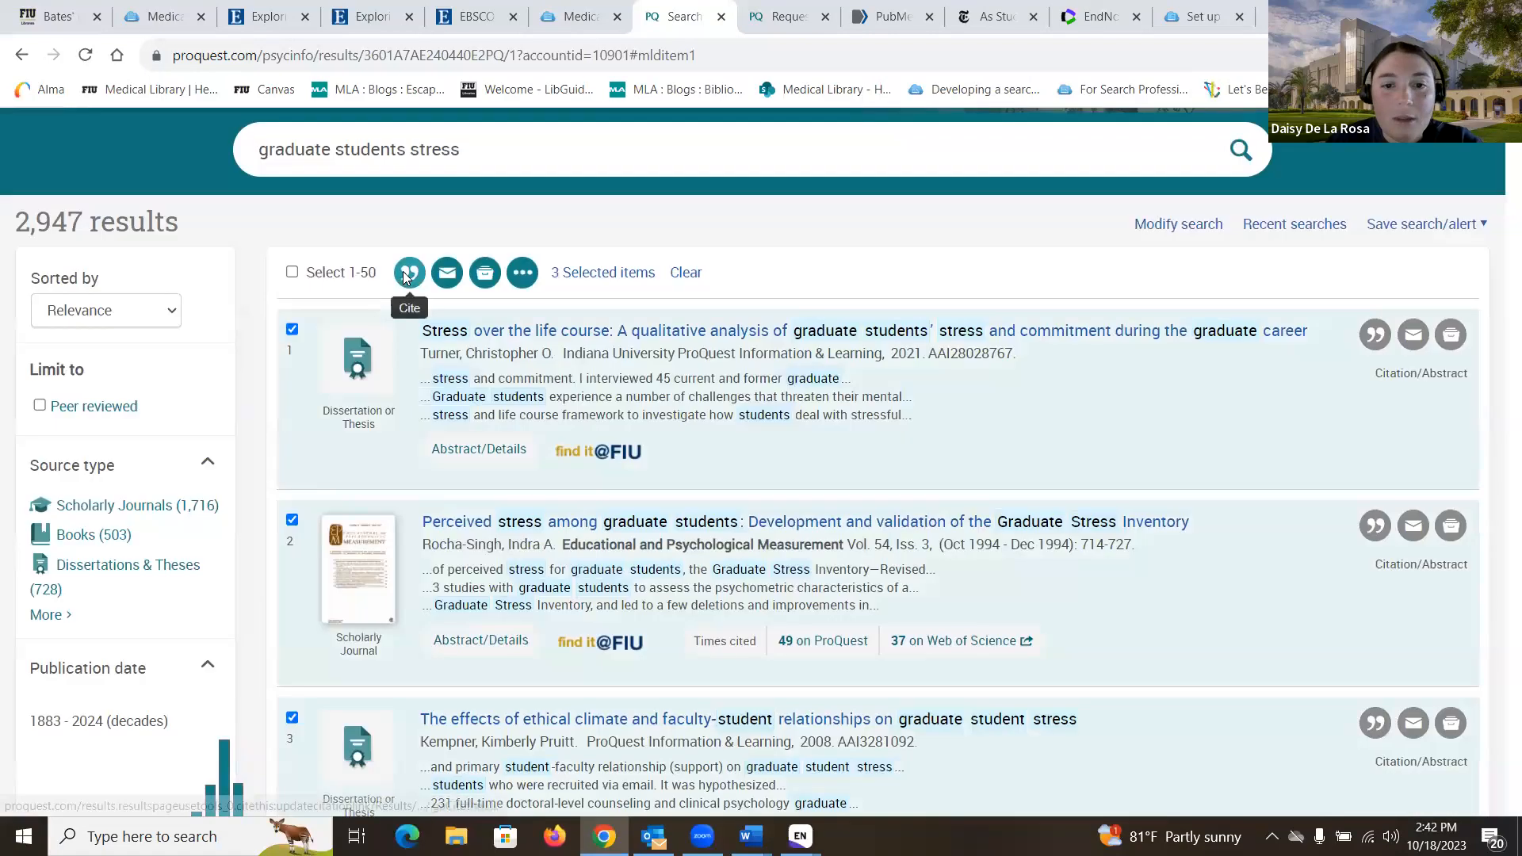
pyautogui.scroll(-1, 571, 404)
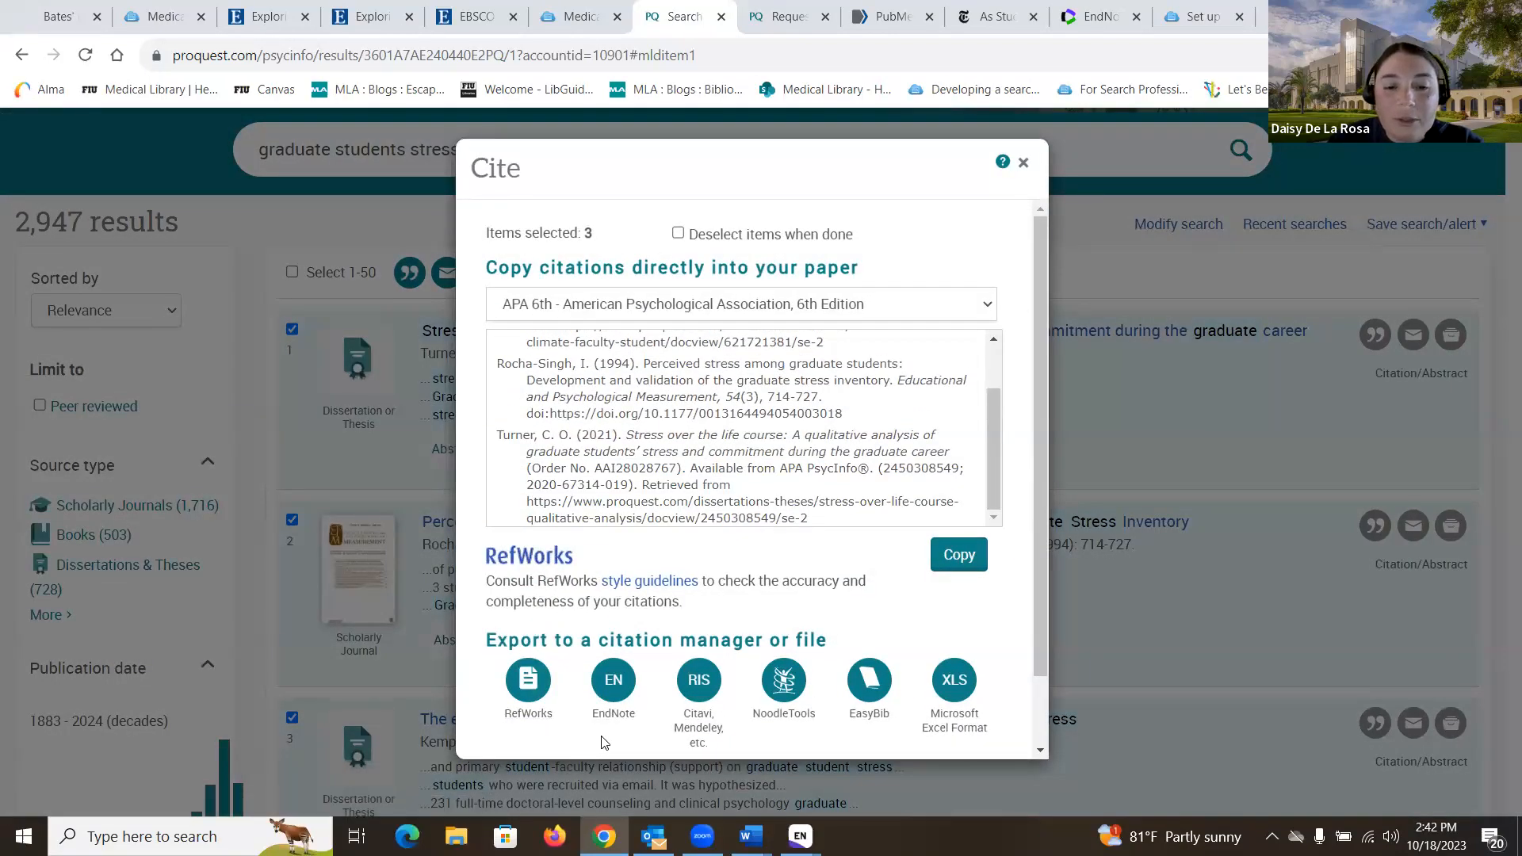
pyautogui.click(600, 691)
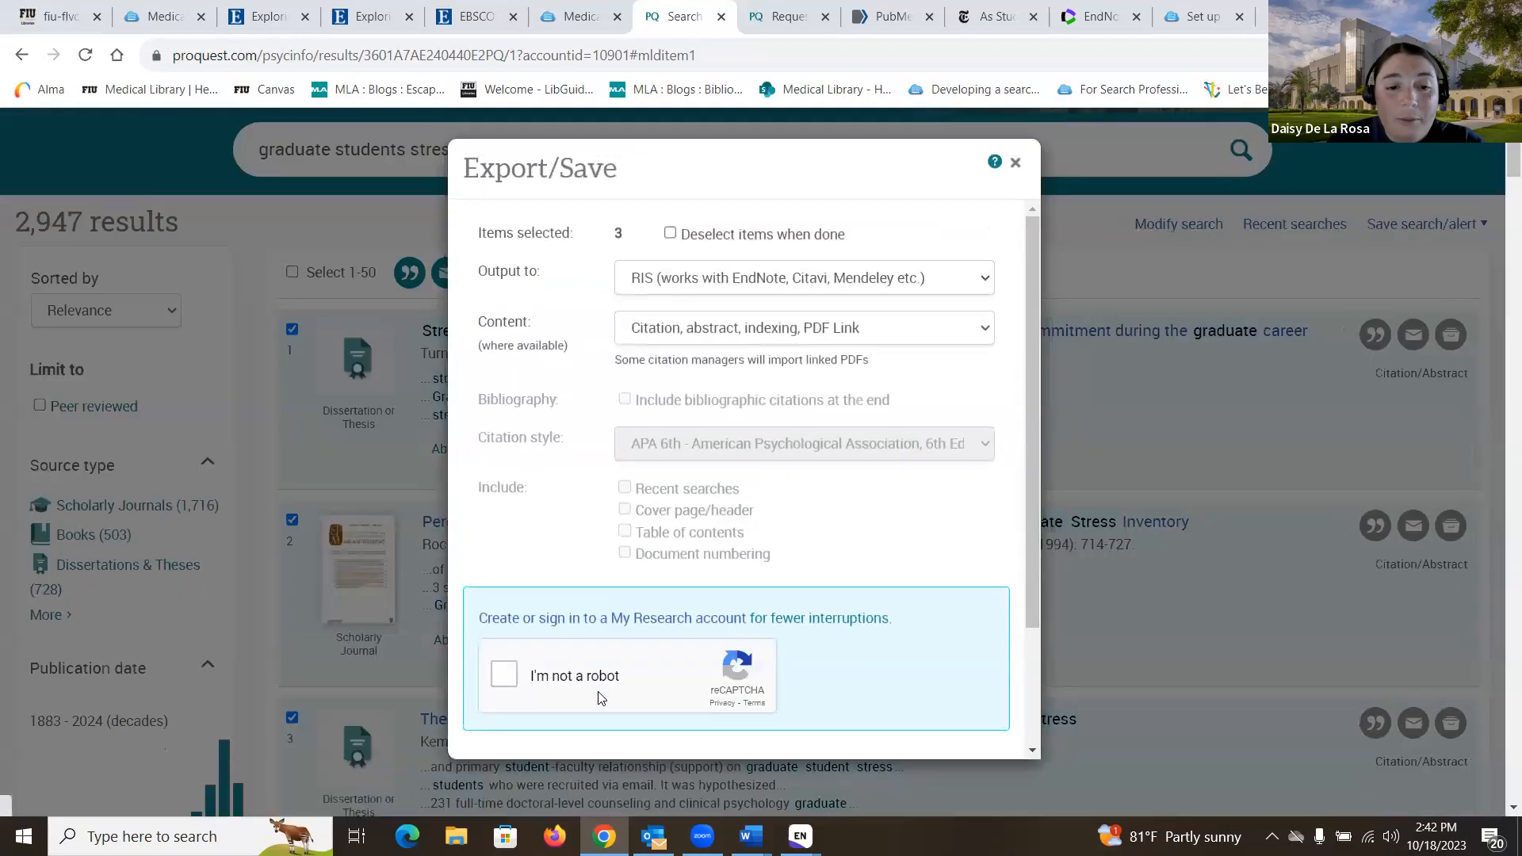
# Step: Pass the reCAPTCHA image checks and continue to download the three-result RIS file
pyautogui.click(505, 680)
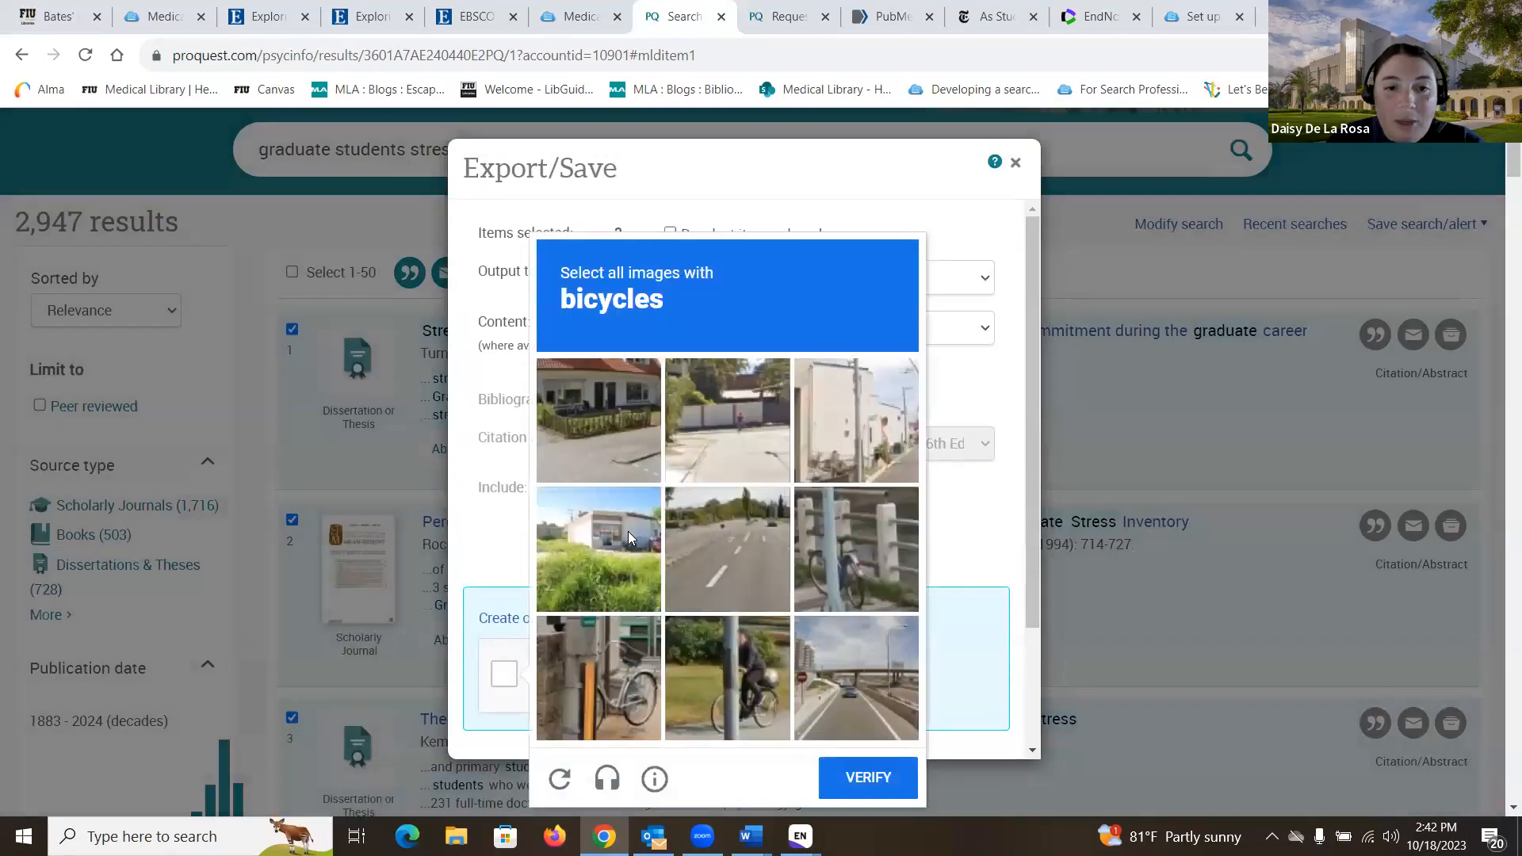
pyautogui.click(606, 644)
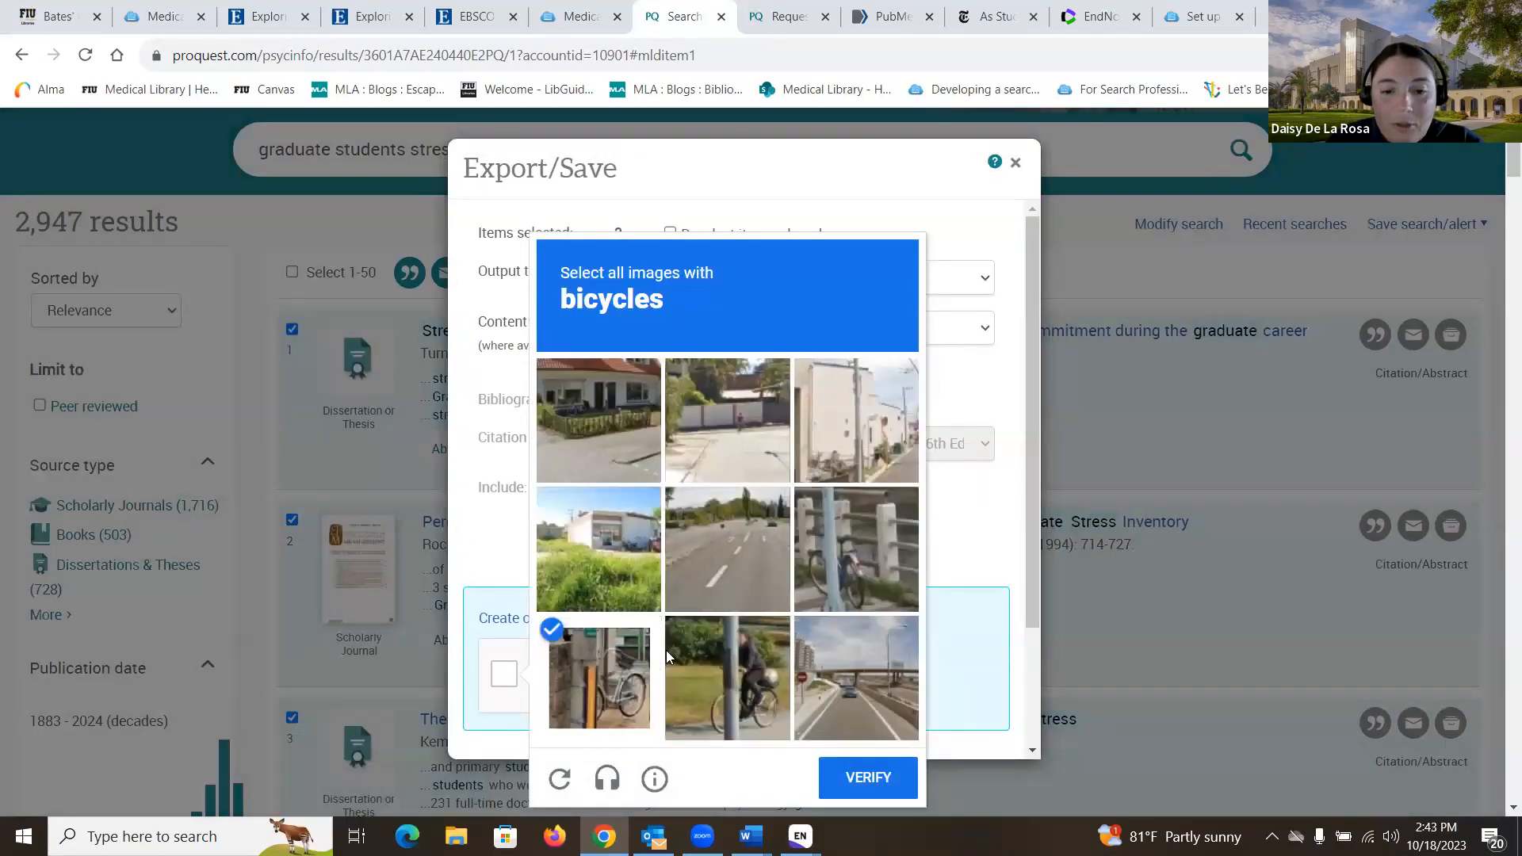
pyautogui.click(735, 667)
pyautogui.click(596, 396)
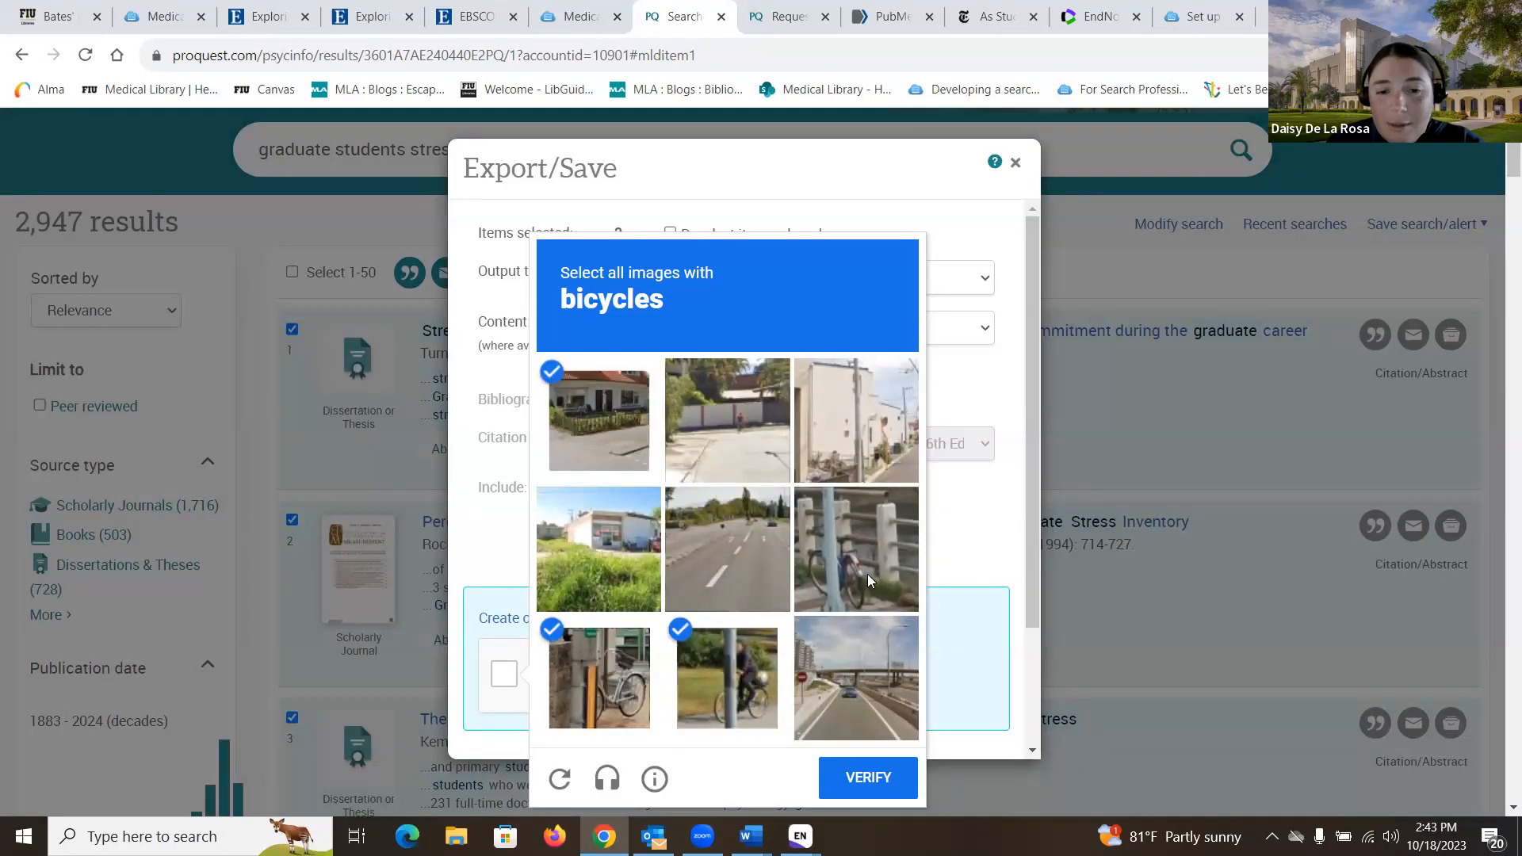
pyautogui.click(862, 548)
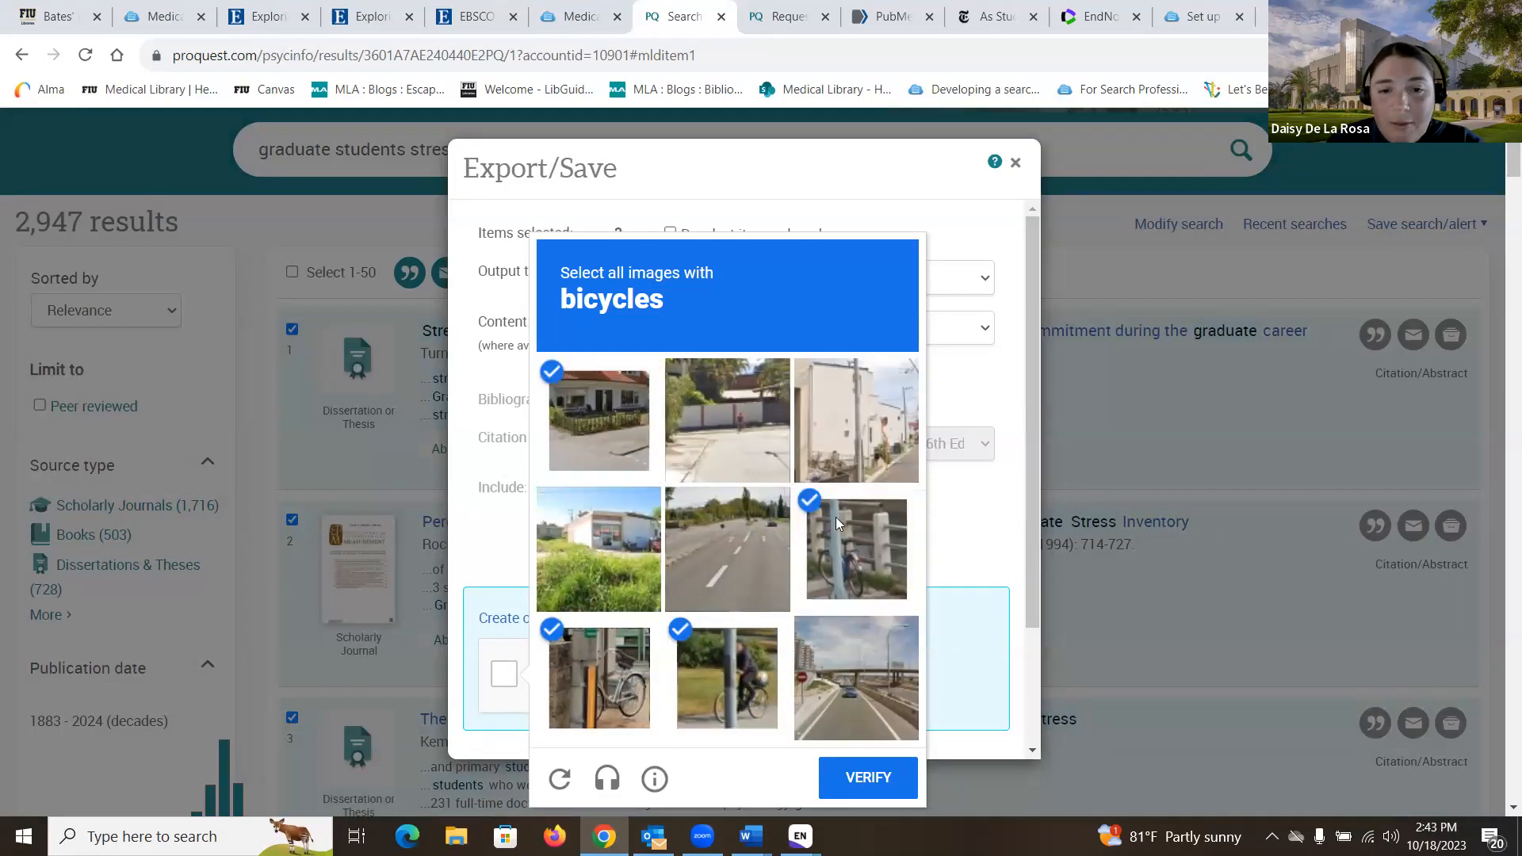
pyautogui.click(892, 775)
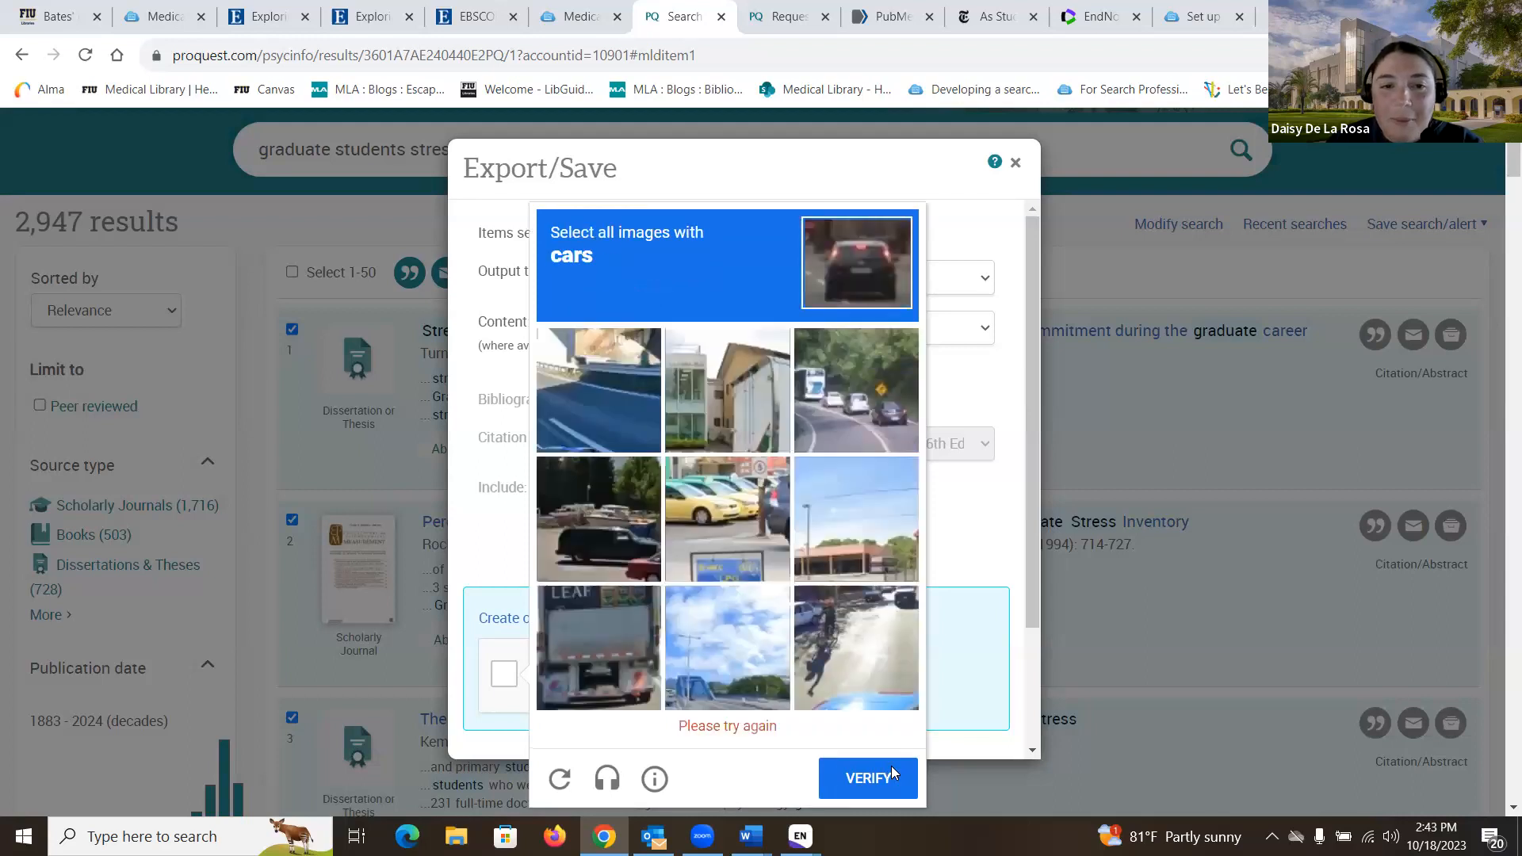
pyautogui.click(860, 391)
pyautogui.click(564, 556)
pyautogui.click(748, 539)
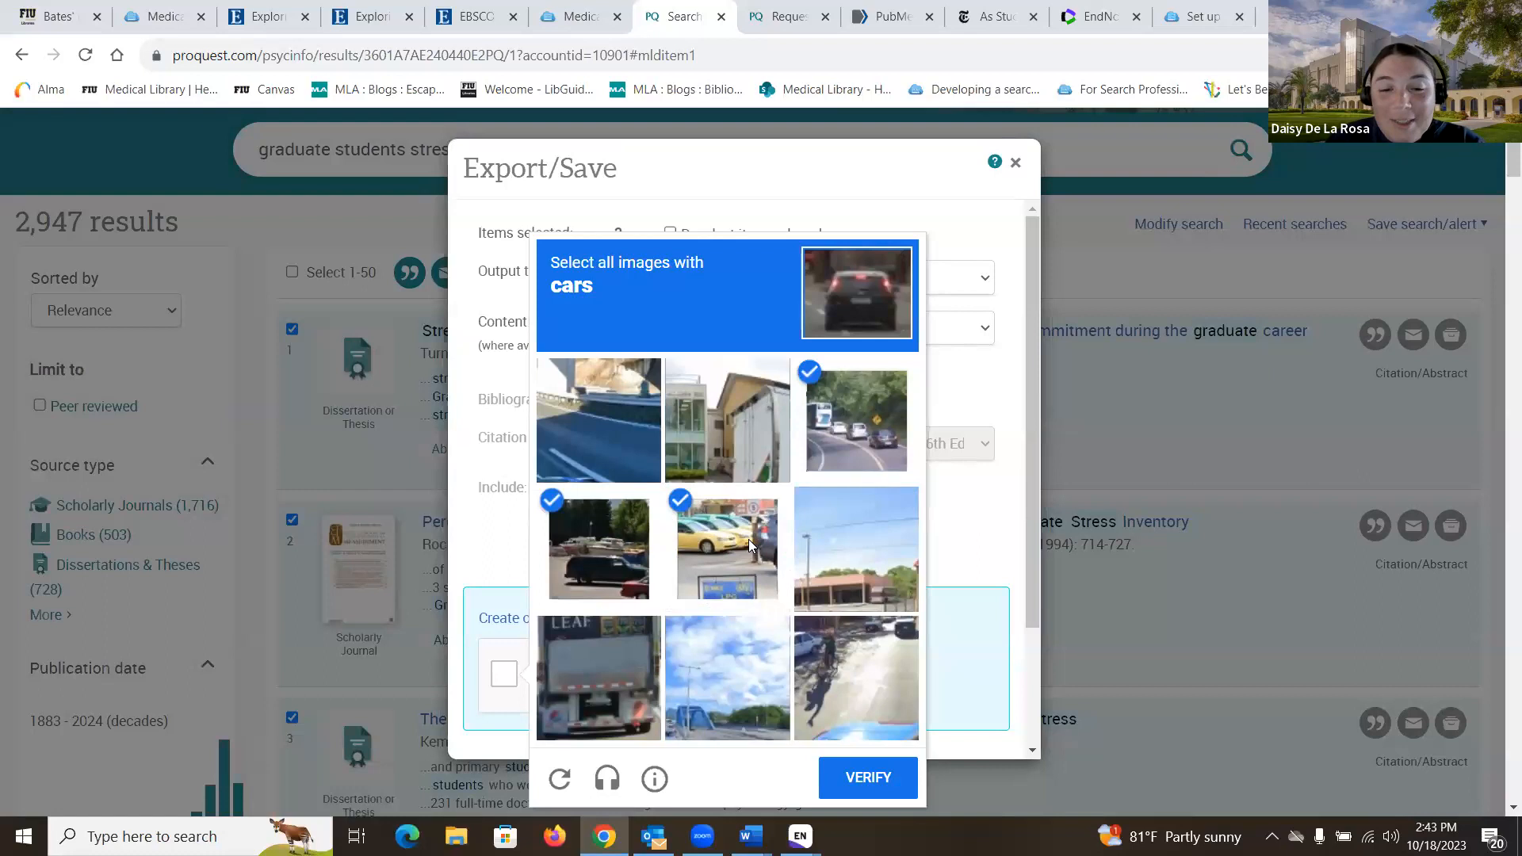
pyautogui.click(845, 683)
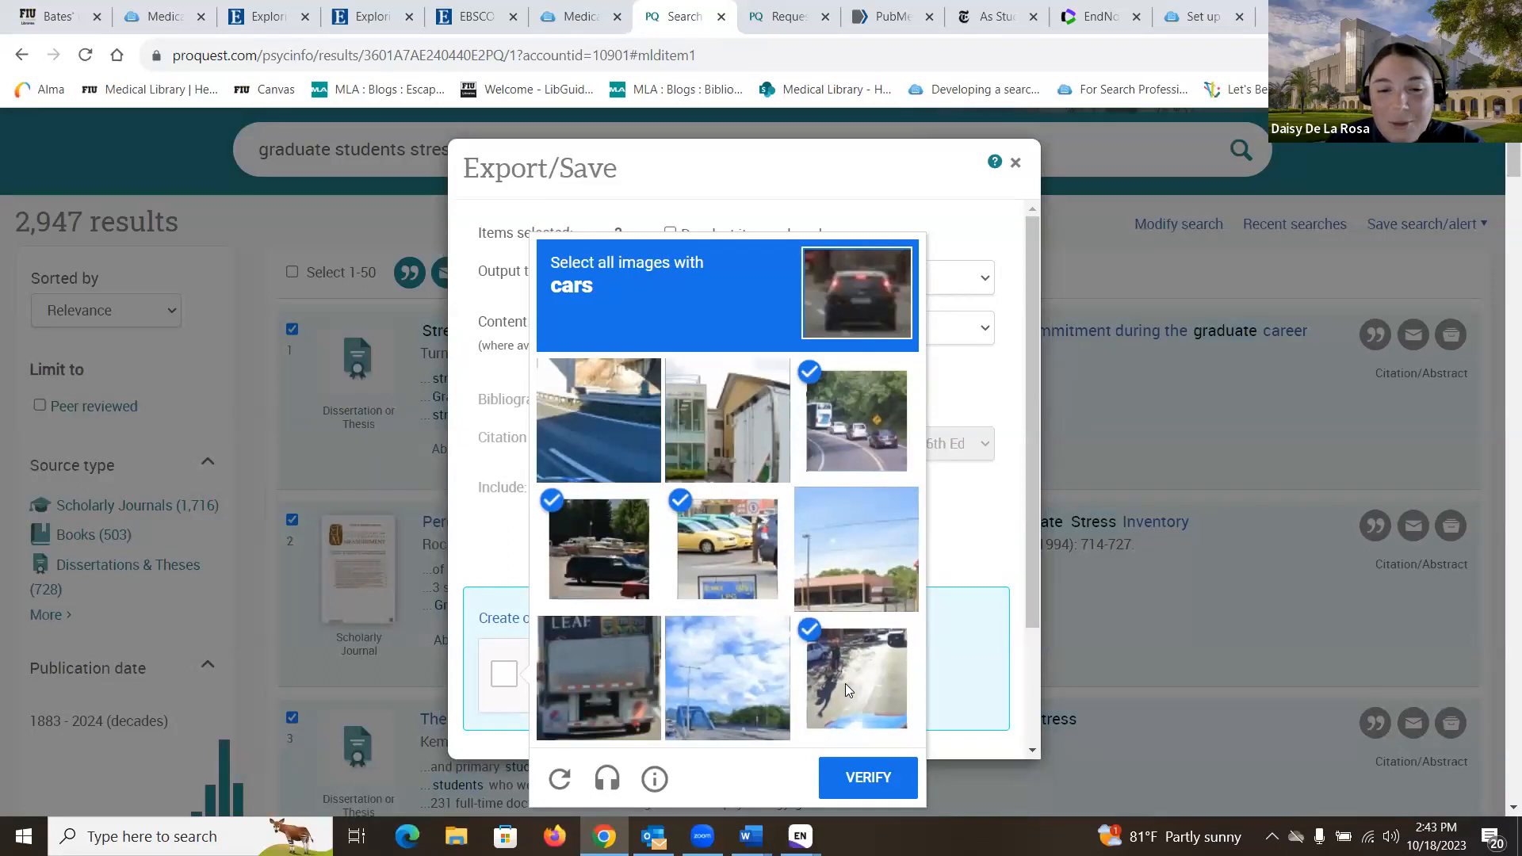
pyautogui.click(869, 777)
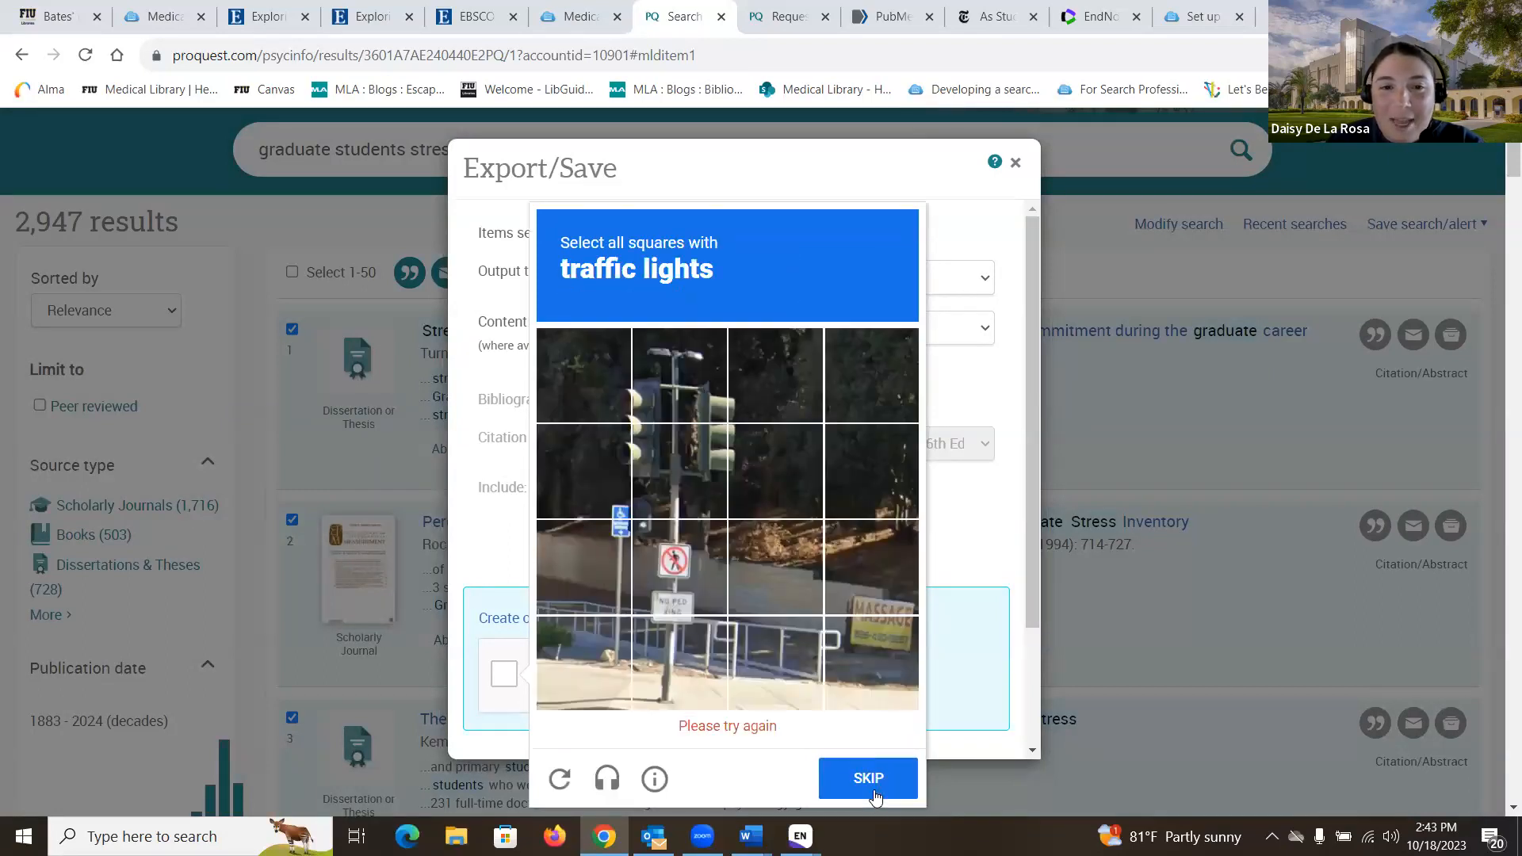
pyautogui.click(654, 488)
pyautogui.click(617, 433)
pyautogui.click(625, 476)
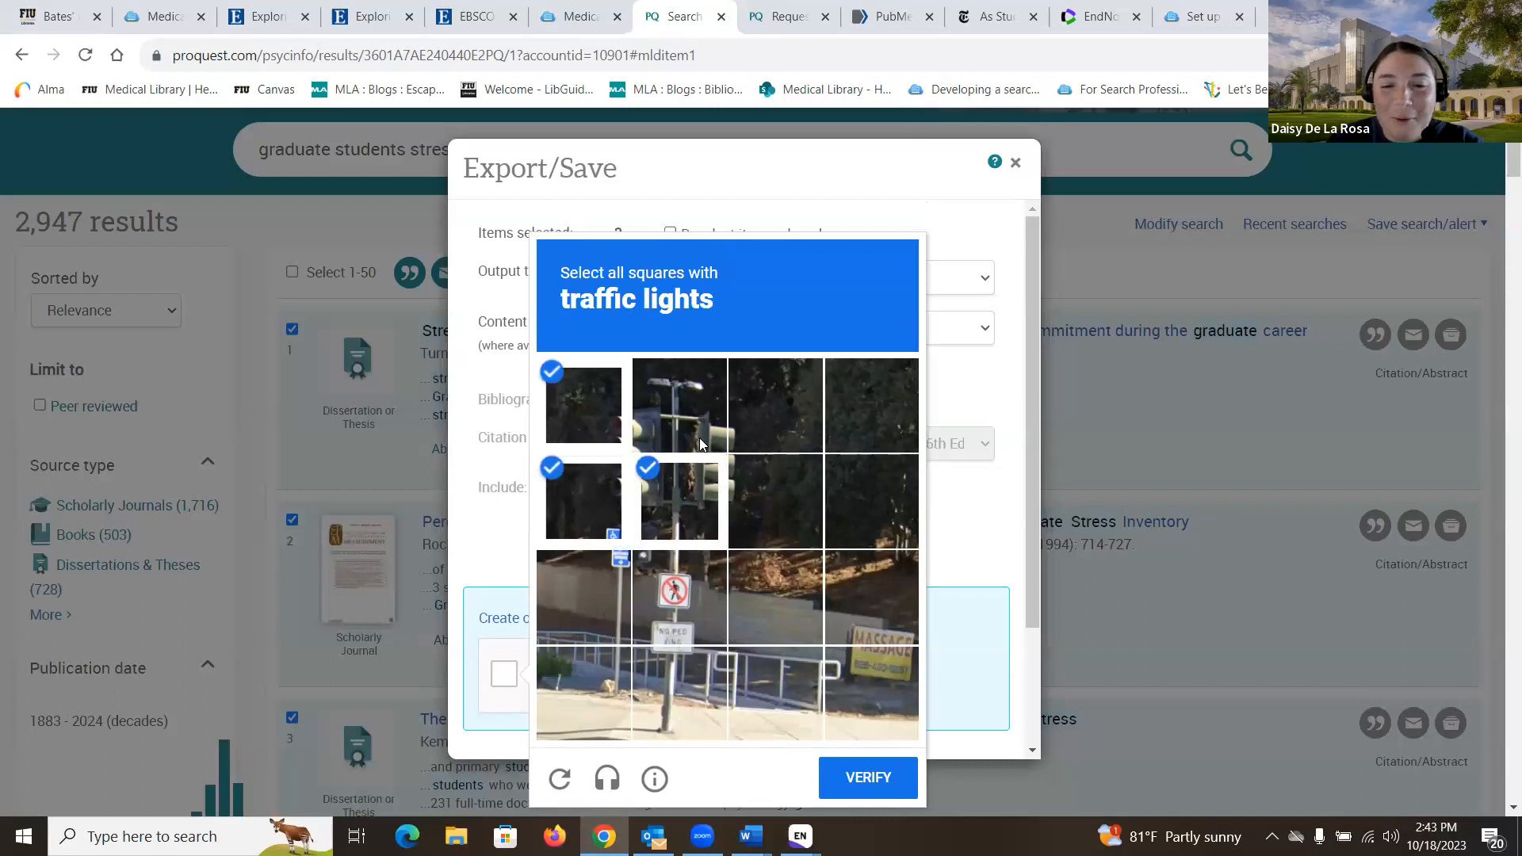
pyautogui.click(775, 501)
pyautogui.click(679, 405)
pyautogui.click(775, 405)
pyautogui.click(841, 768)
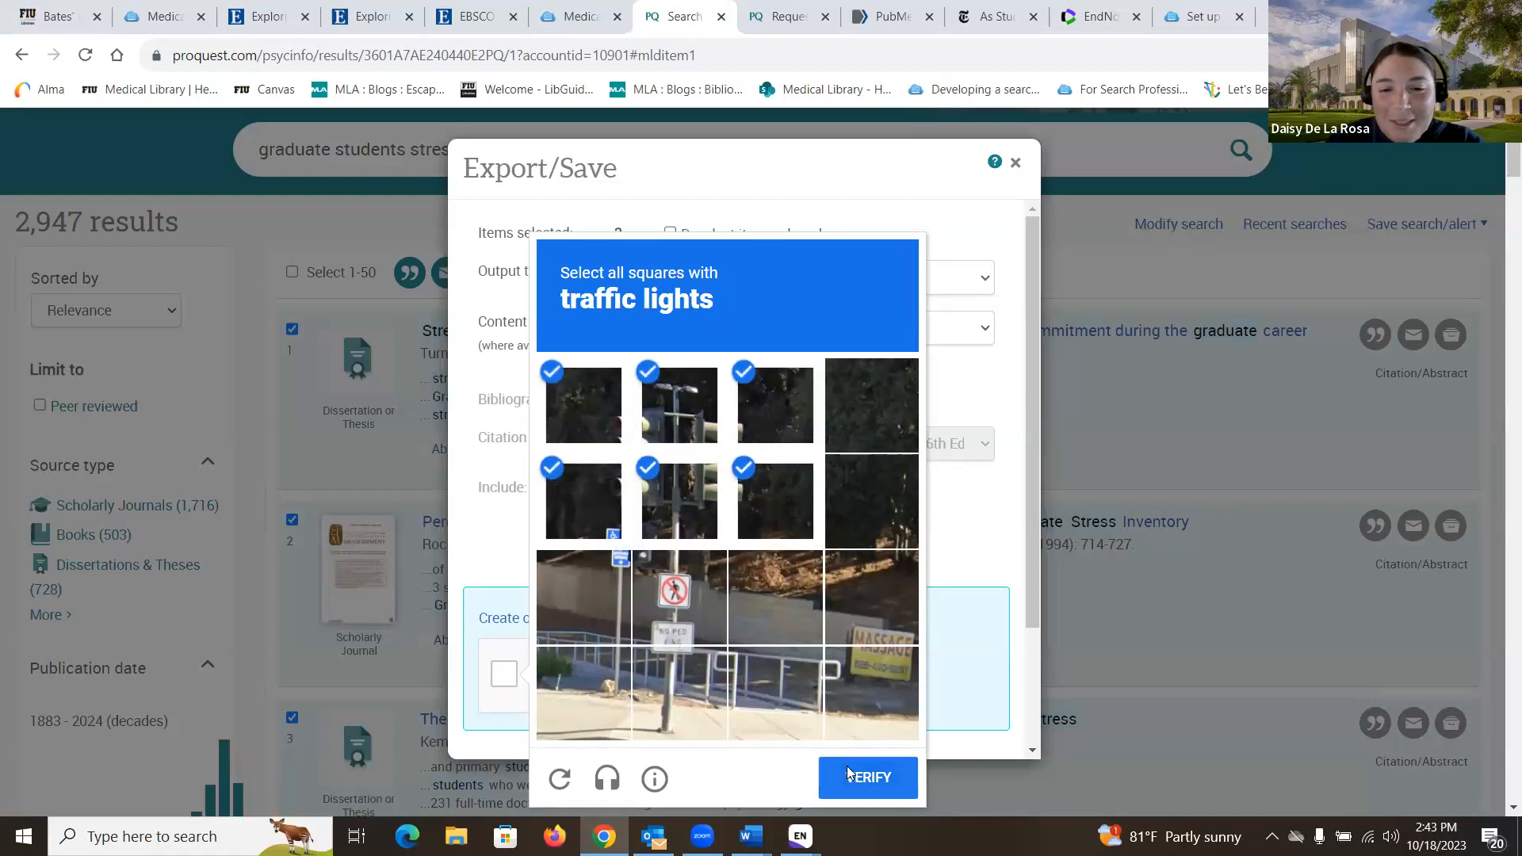
pyautogui.scroll(-3, 832, 488)
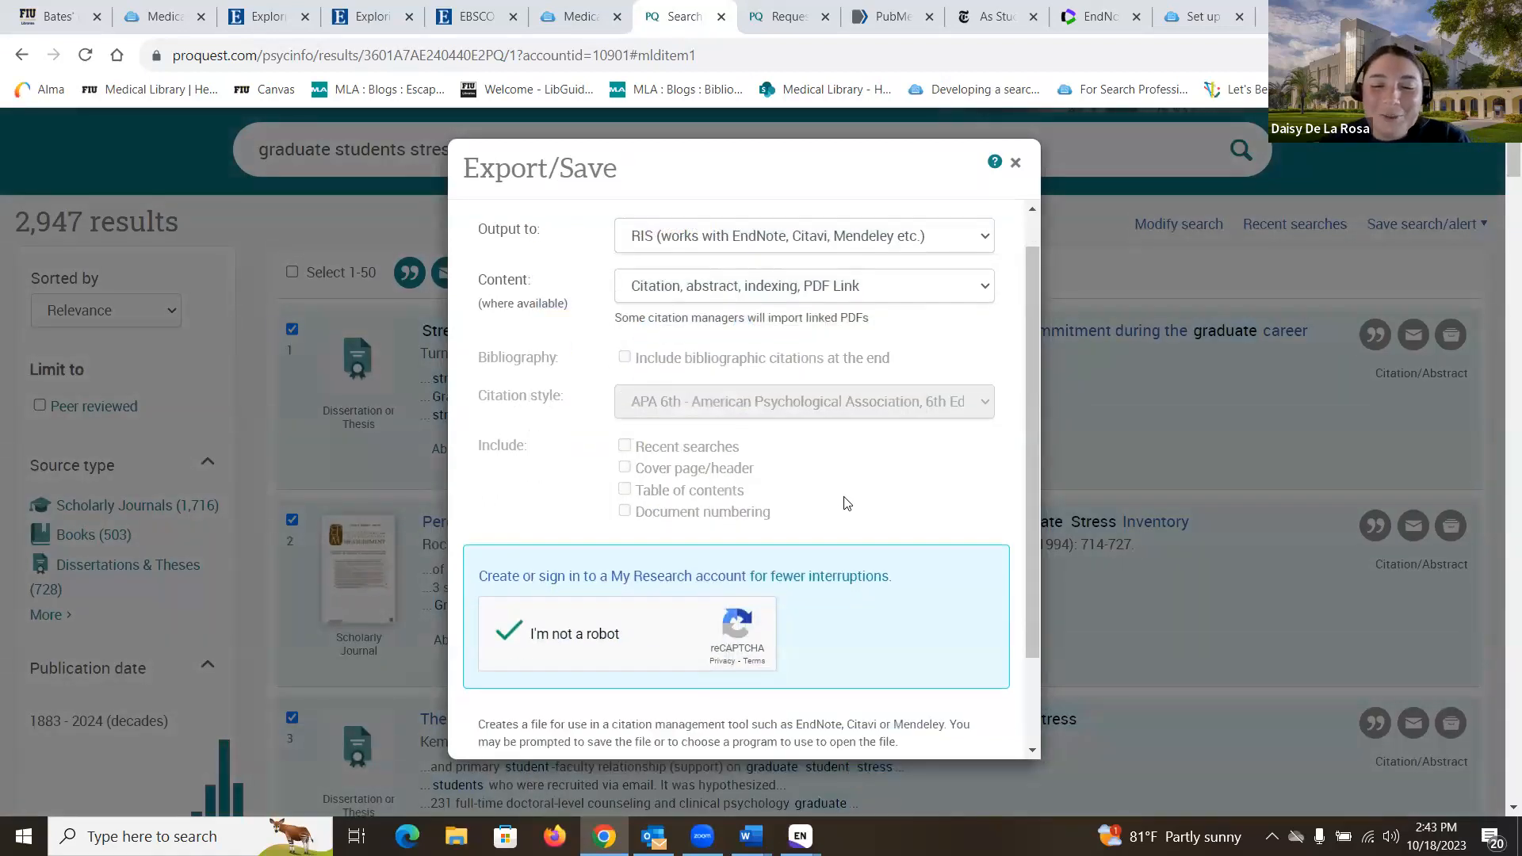
pyautogui.click(971, 731)
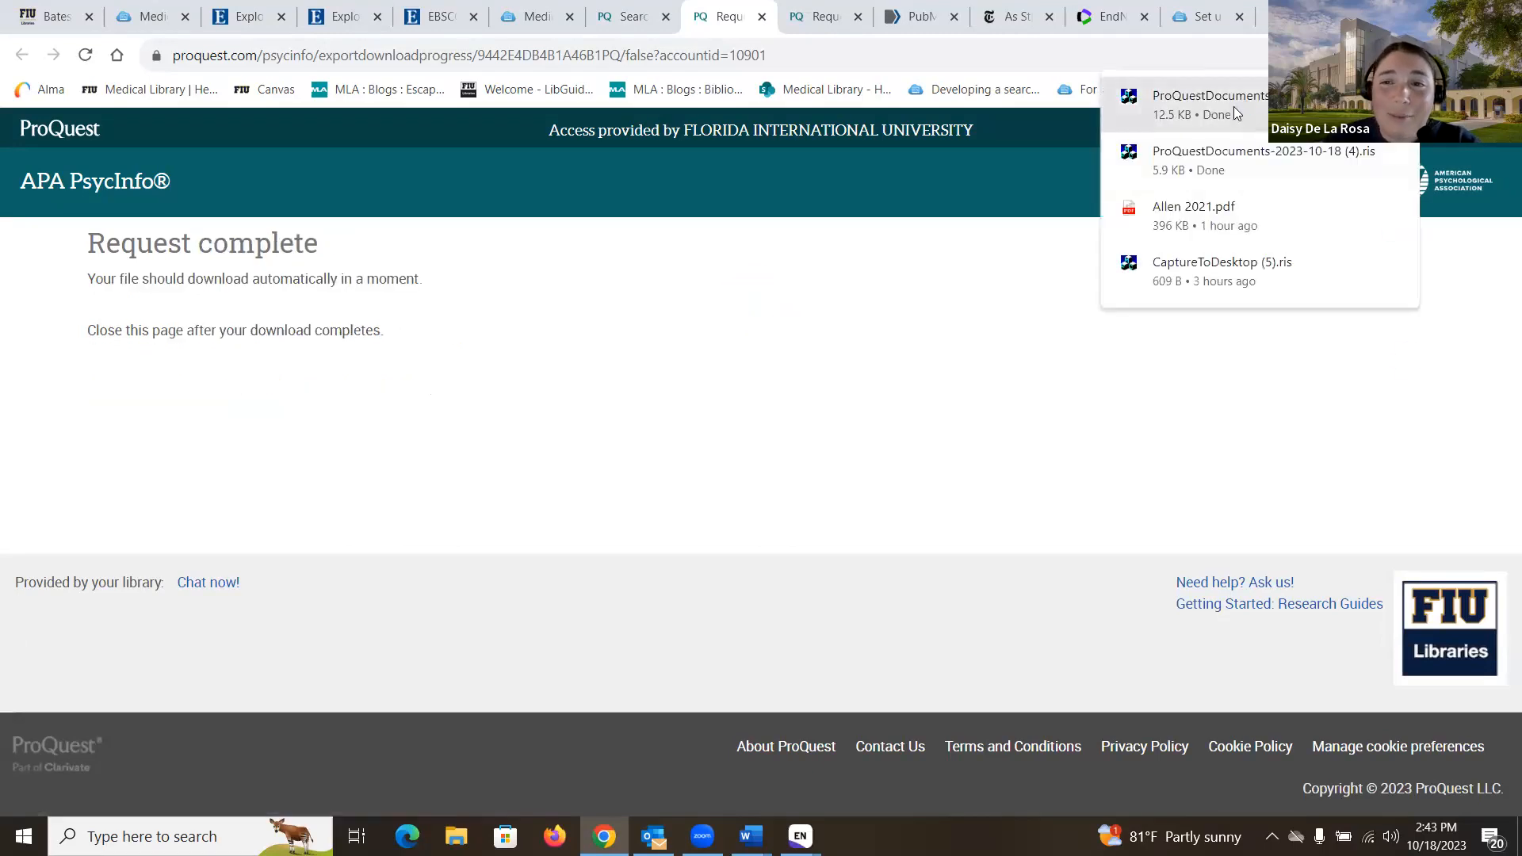
# Step: Import the ProQuest file into EndNote, view all 8 references, and return to the browser
pyautogui.click(1233, 106)
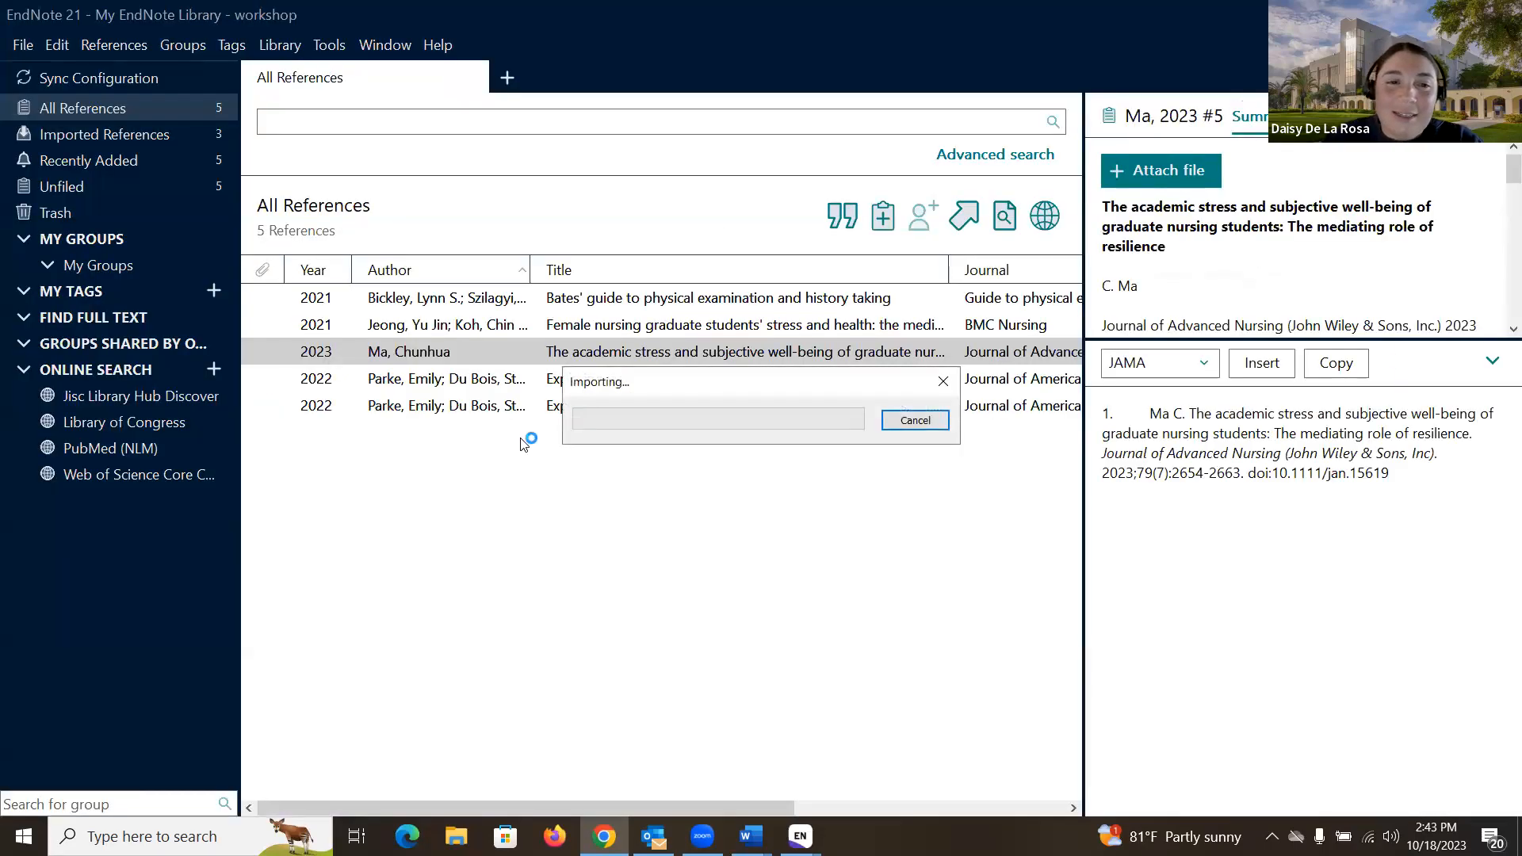
pyautogui.click(163, 98)
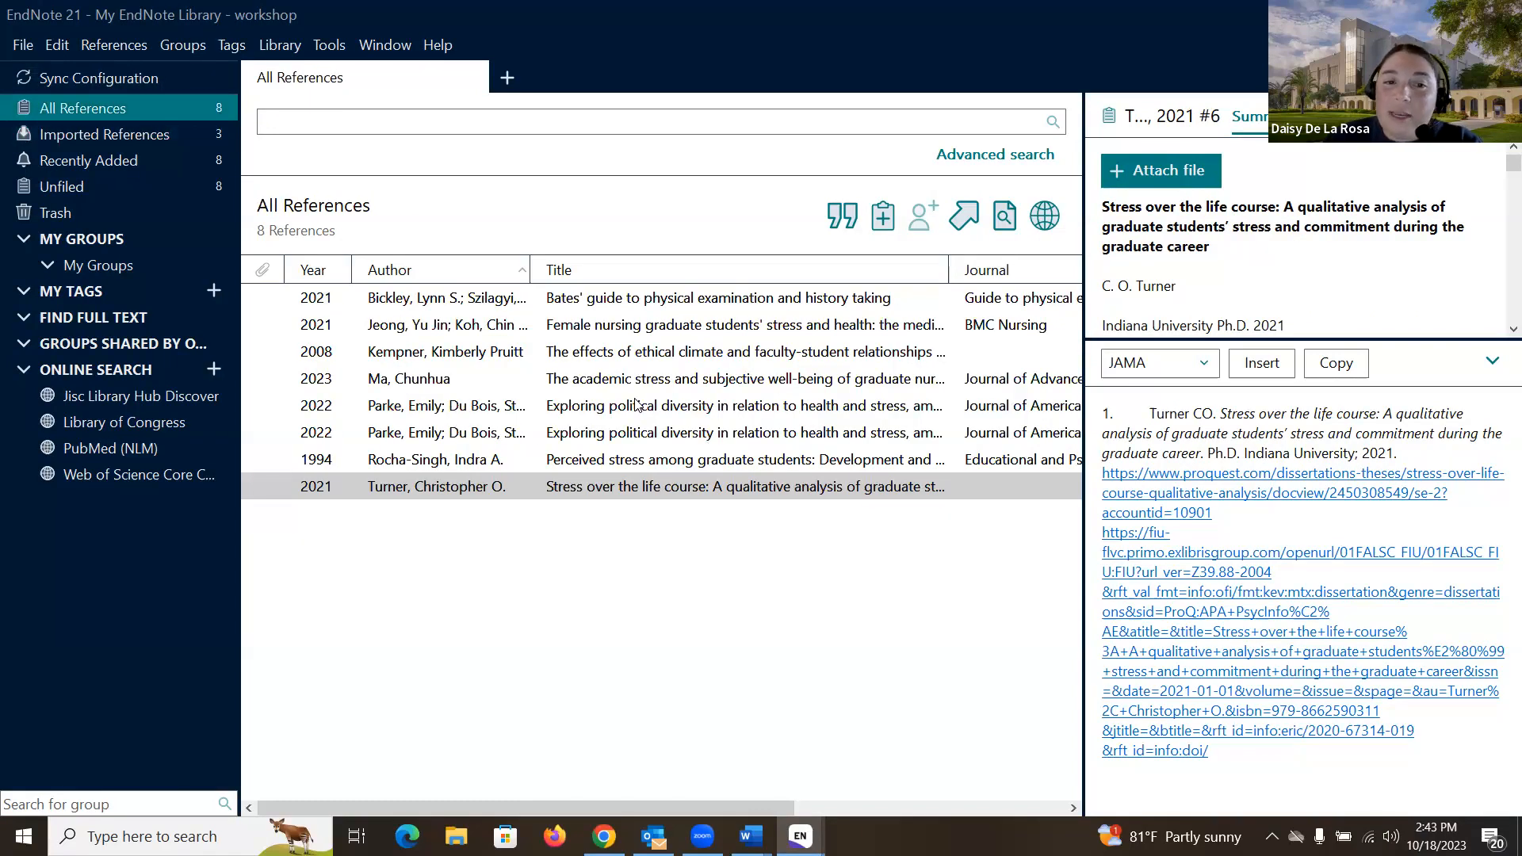
pyautogui.click(604, 836)
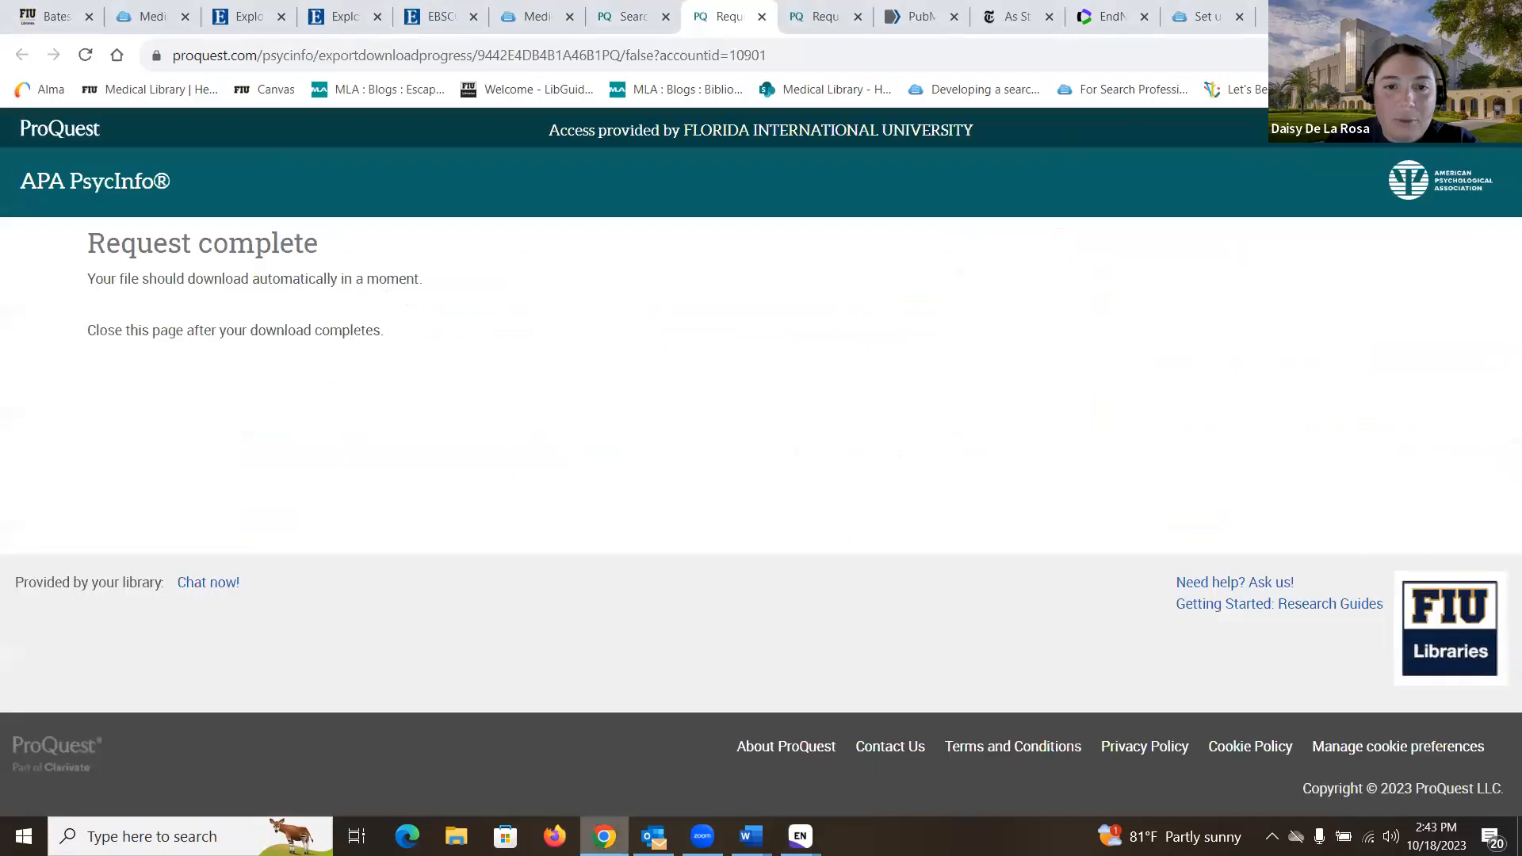
# Step: Search PubMed for 'graduate students stress'
pyautogui.click(915, 24)
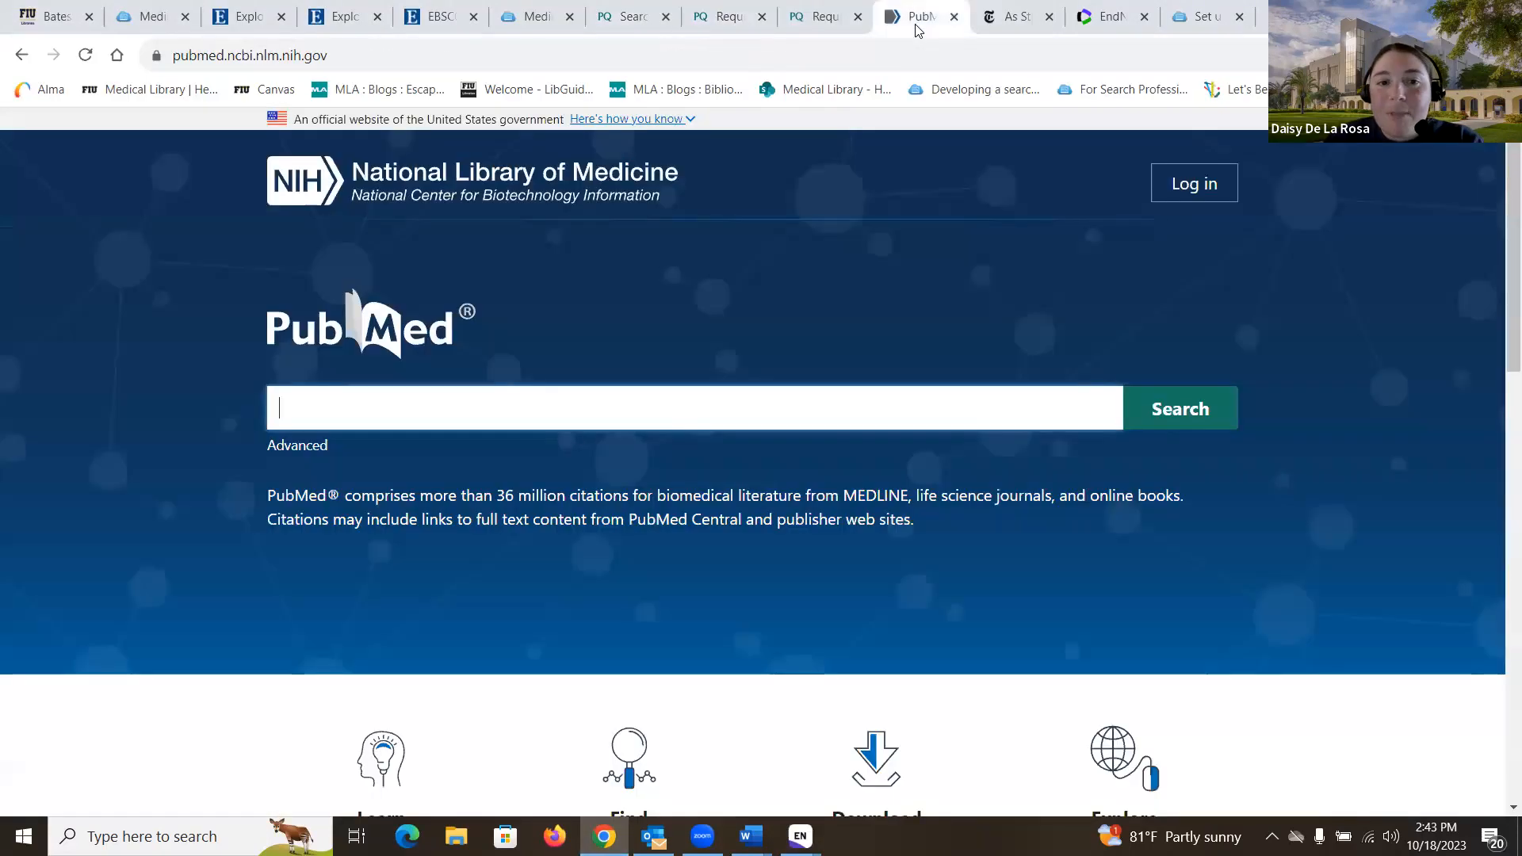
pyautogui.click(814, 406)
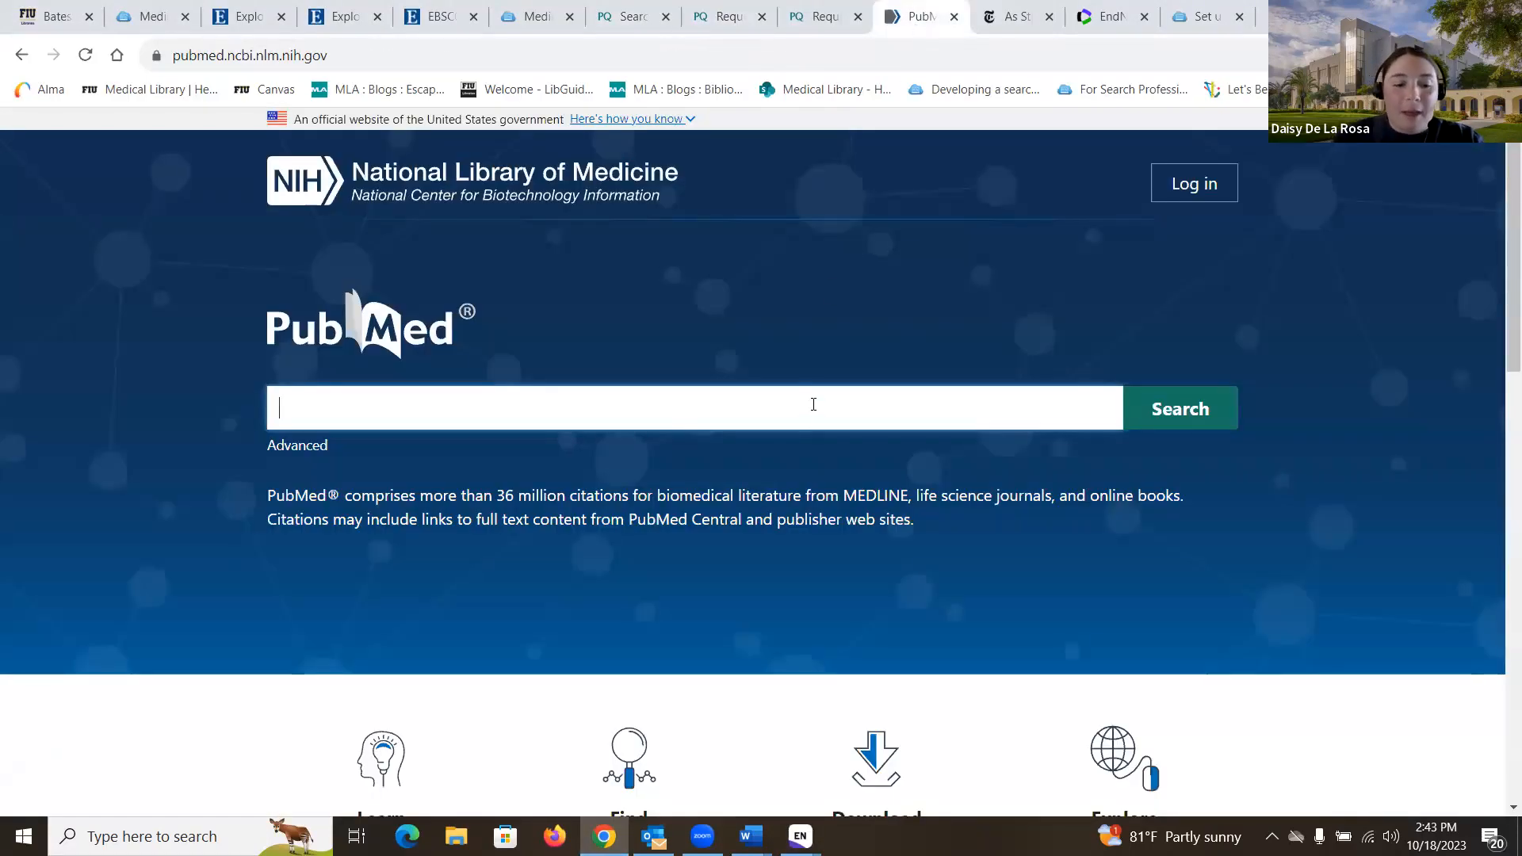
pyautogui.write('gra')
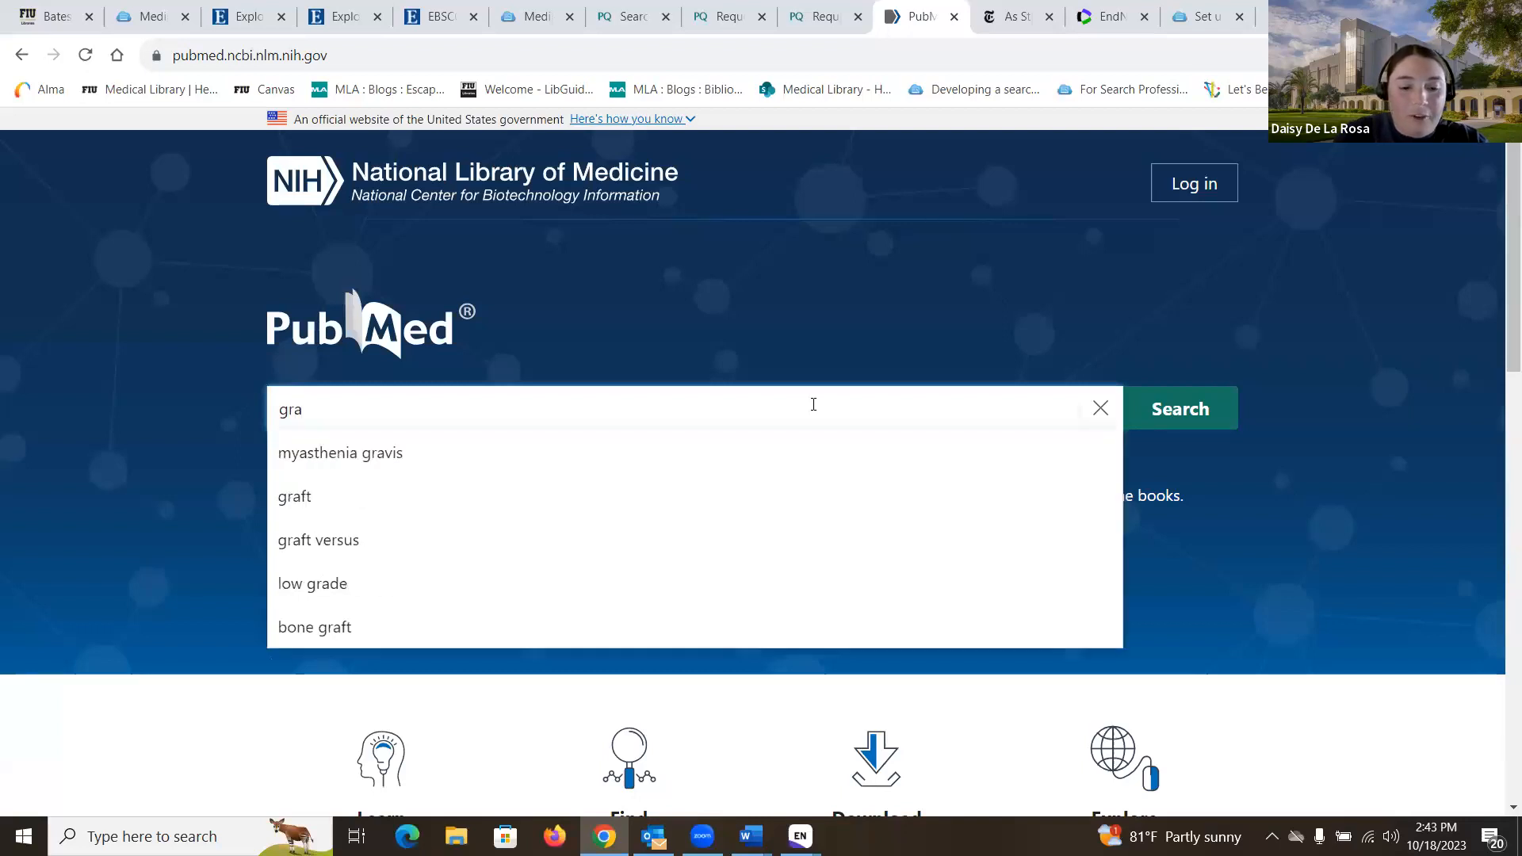
pyautogui.write('duate students ')
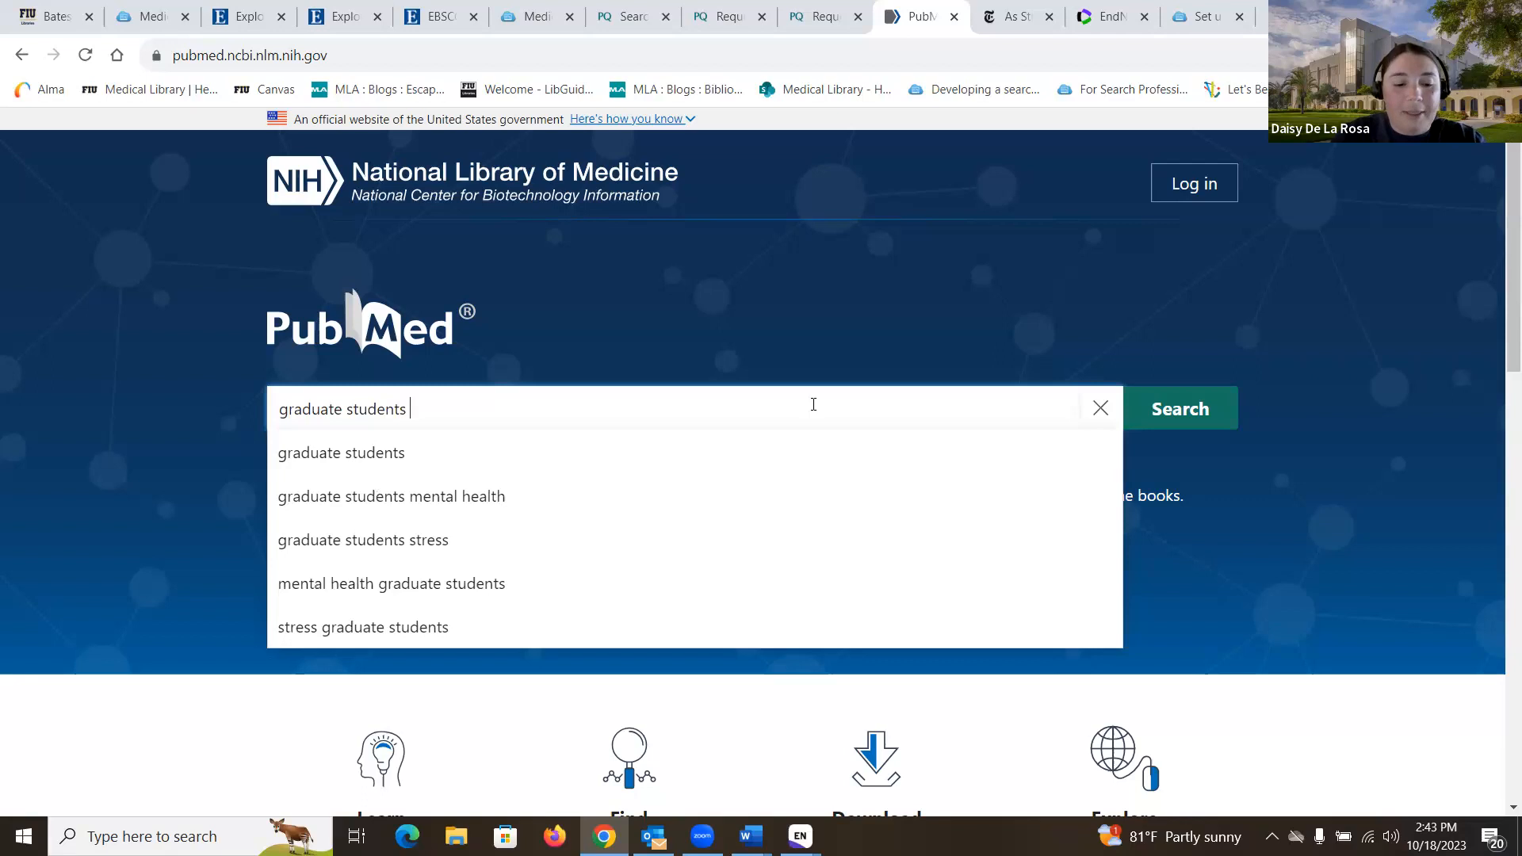
pyautogui.write('stress')
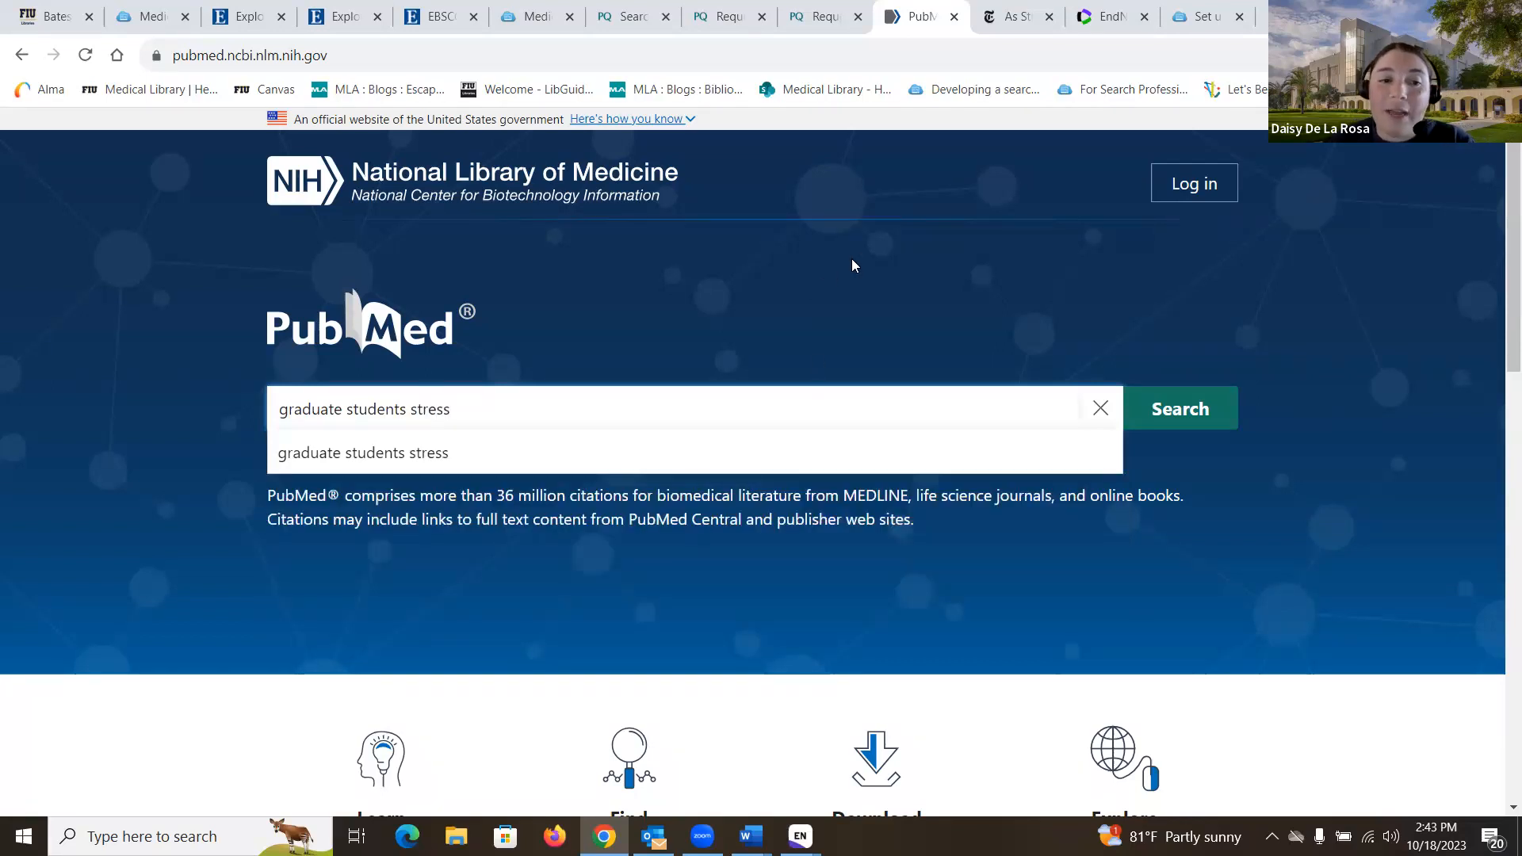
pyautogui.click(1198, 409)
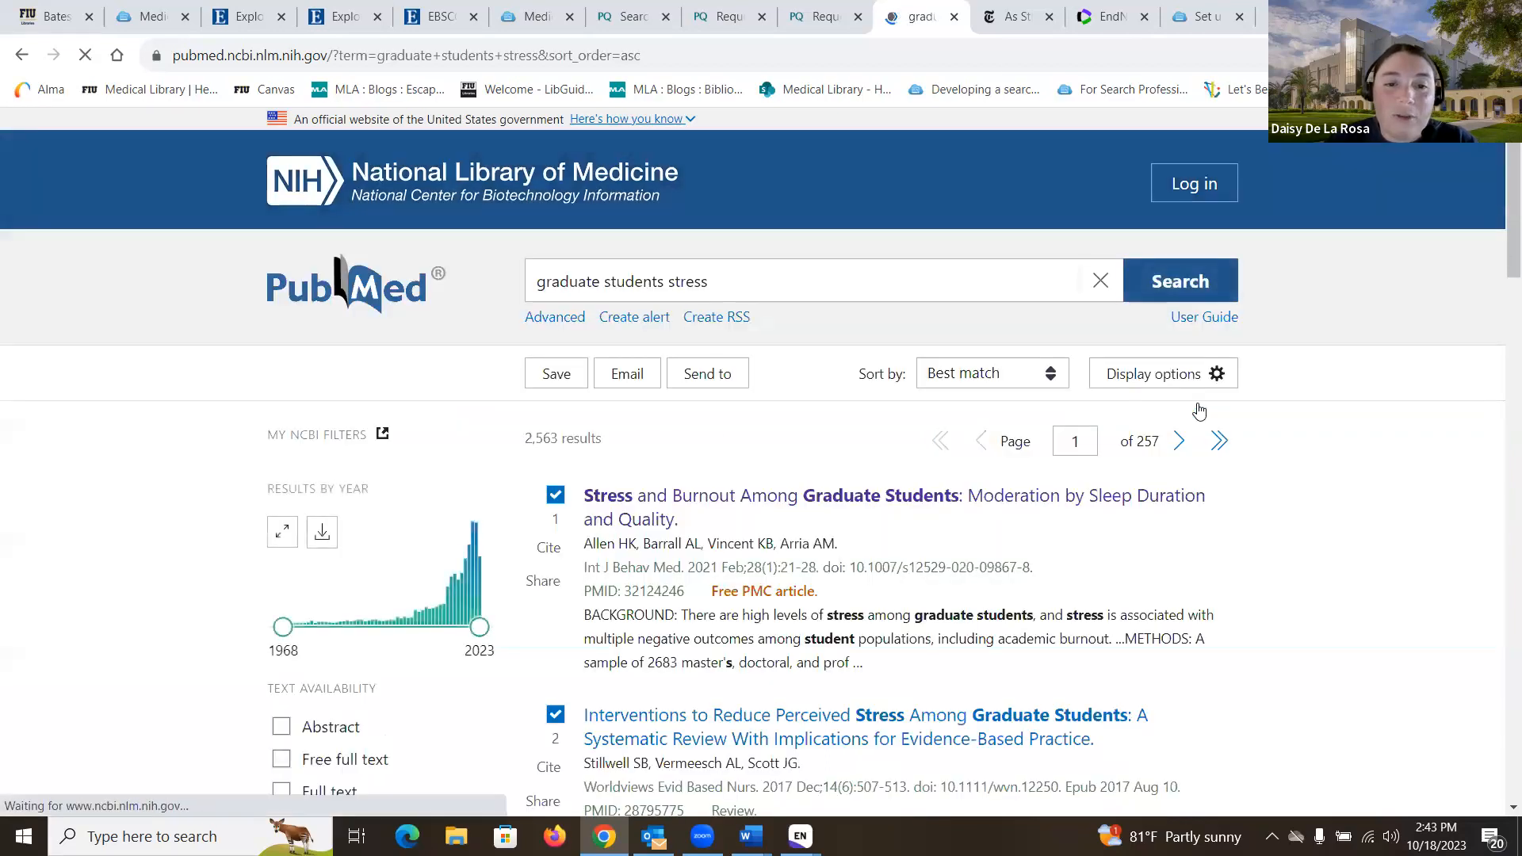
# Step: Clear the preselected results and open 'Stress and Burnout Among Graduate Students'
pyautogui.scroll(-1, 840, 452)
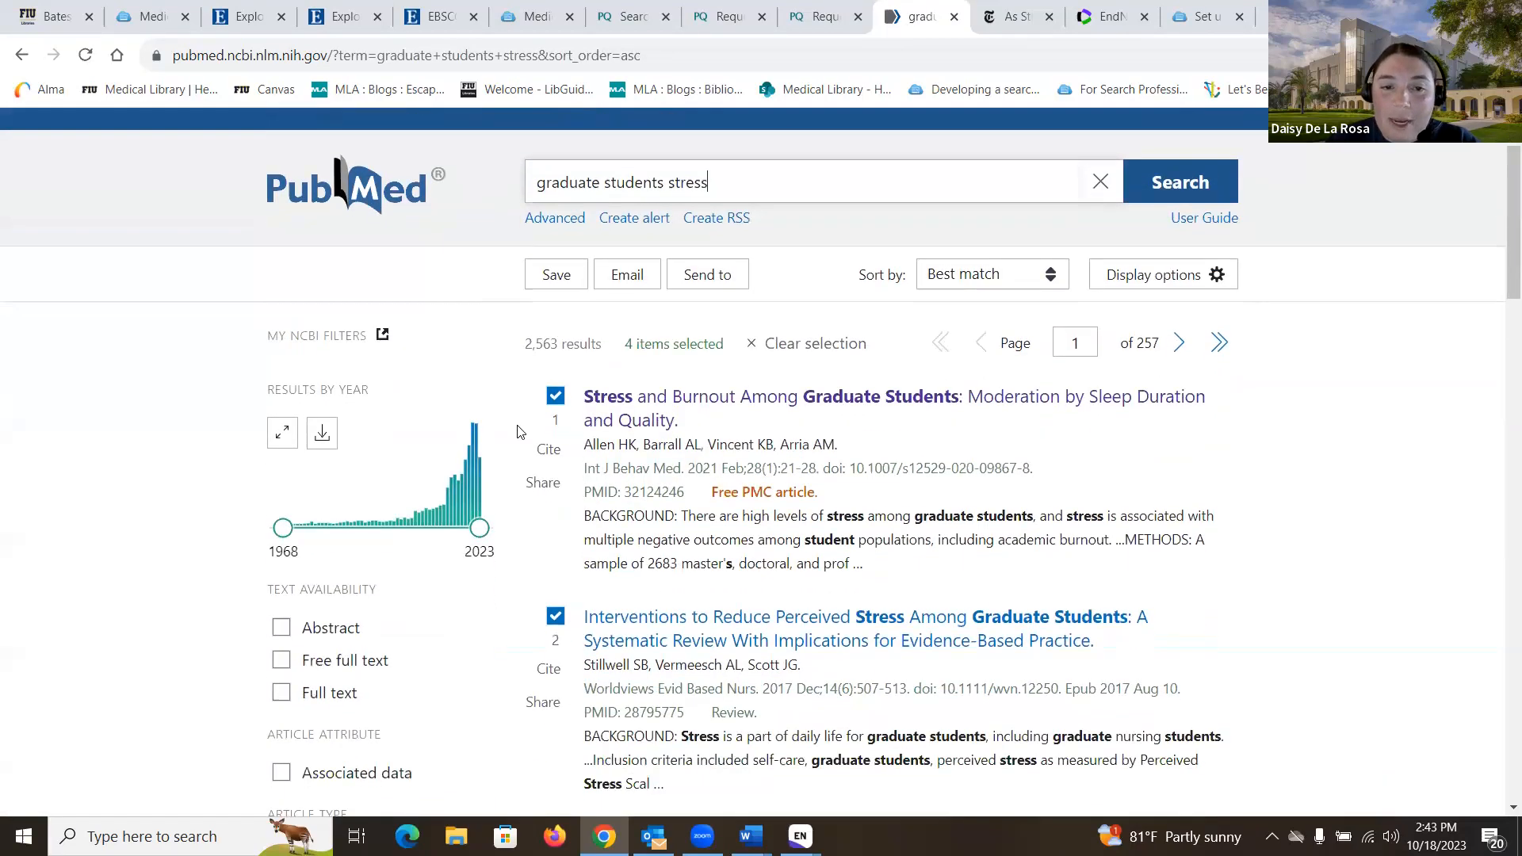
pyautogui.scroll(-3, 759, 459)
pyautogui.scroll(3, 635, 428)
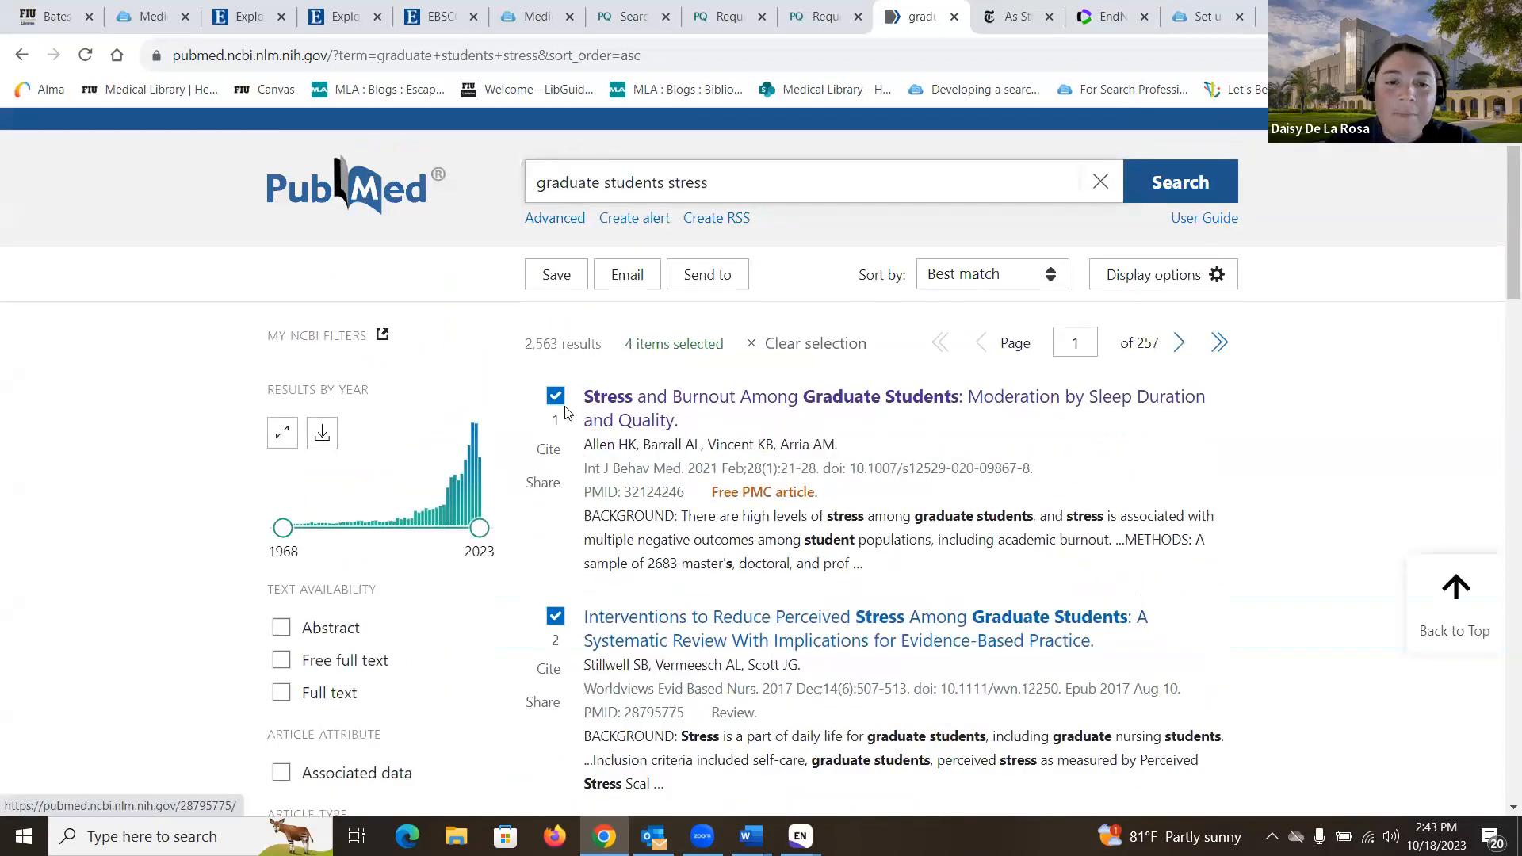
pyautogui.click(792, 345)
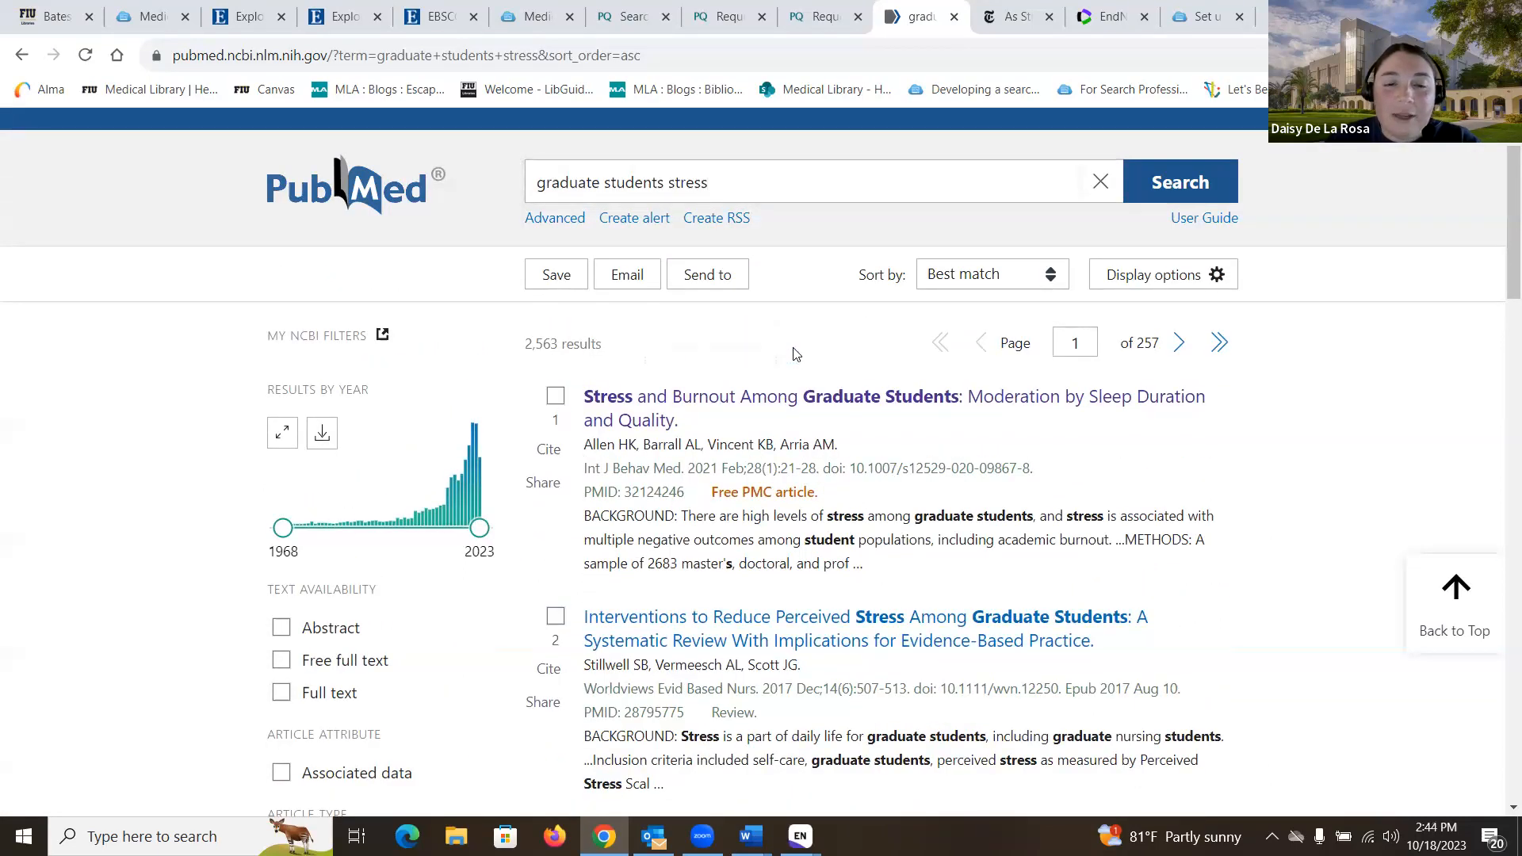
pyautogui.click(741, 406)
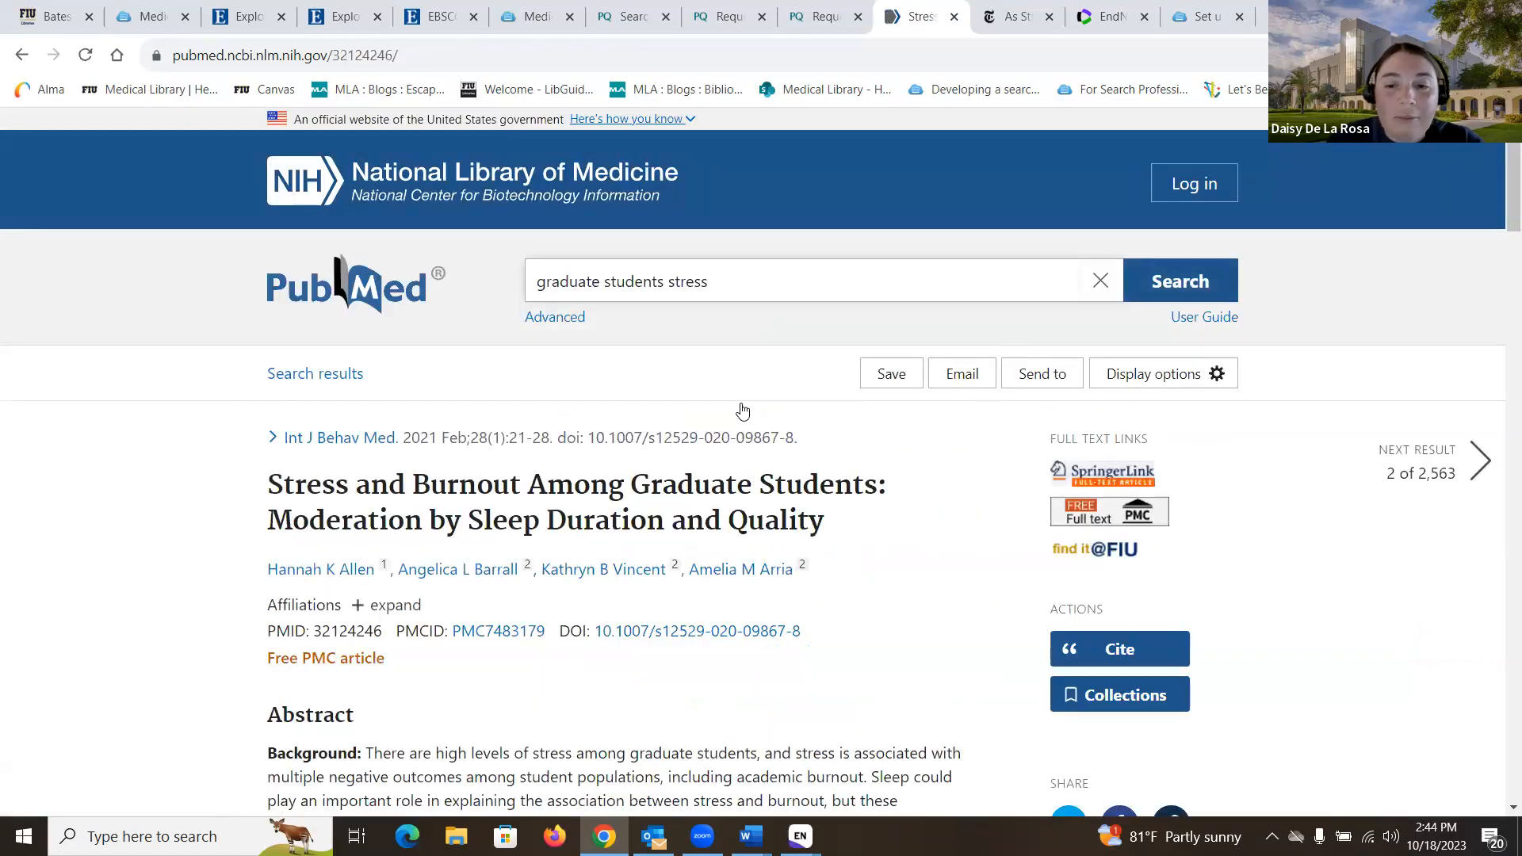
# Step: Download the burnout article's citation as an .nbib file and import it, bringing the library to 9 references
pyautogui.scroll(-3, 742, 409)
pyautogui.scroll(-1, 743, 408)
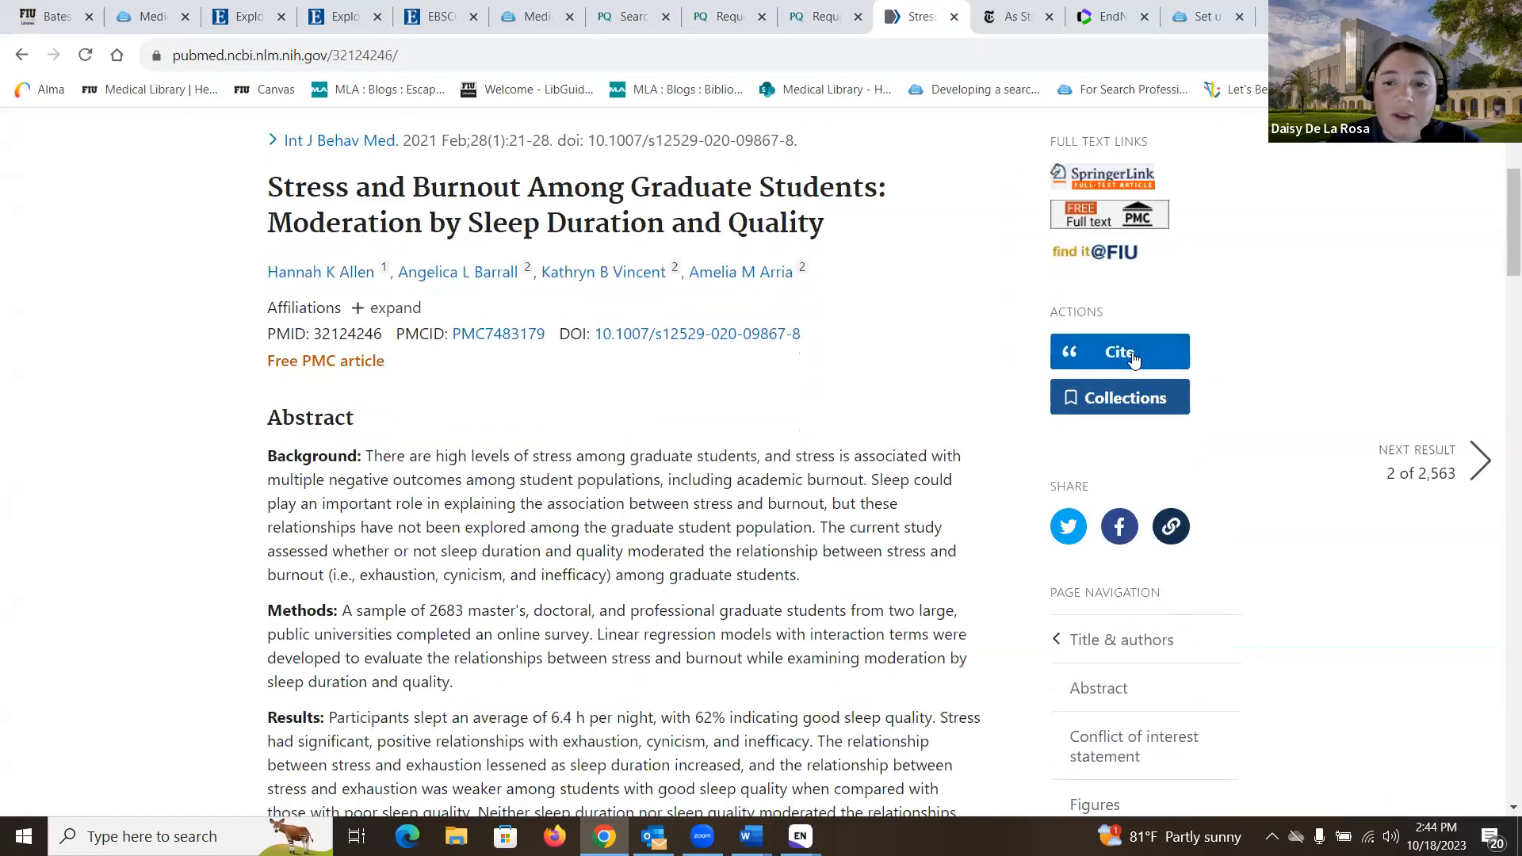
pyautogui.click(1132, 357)
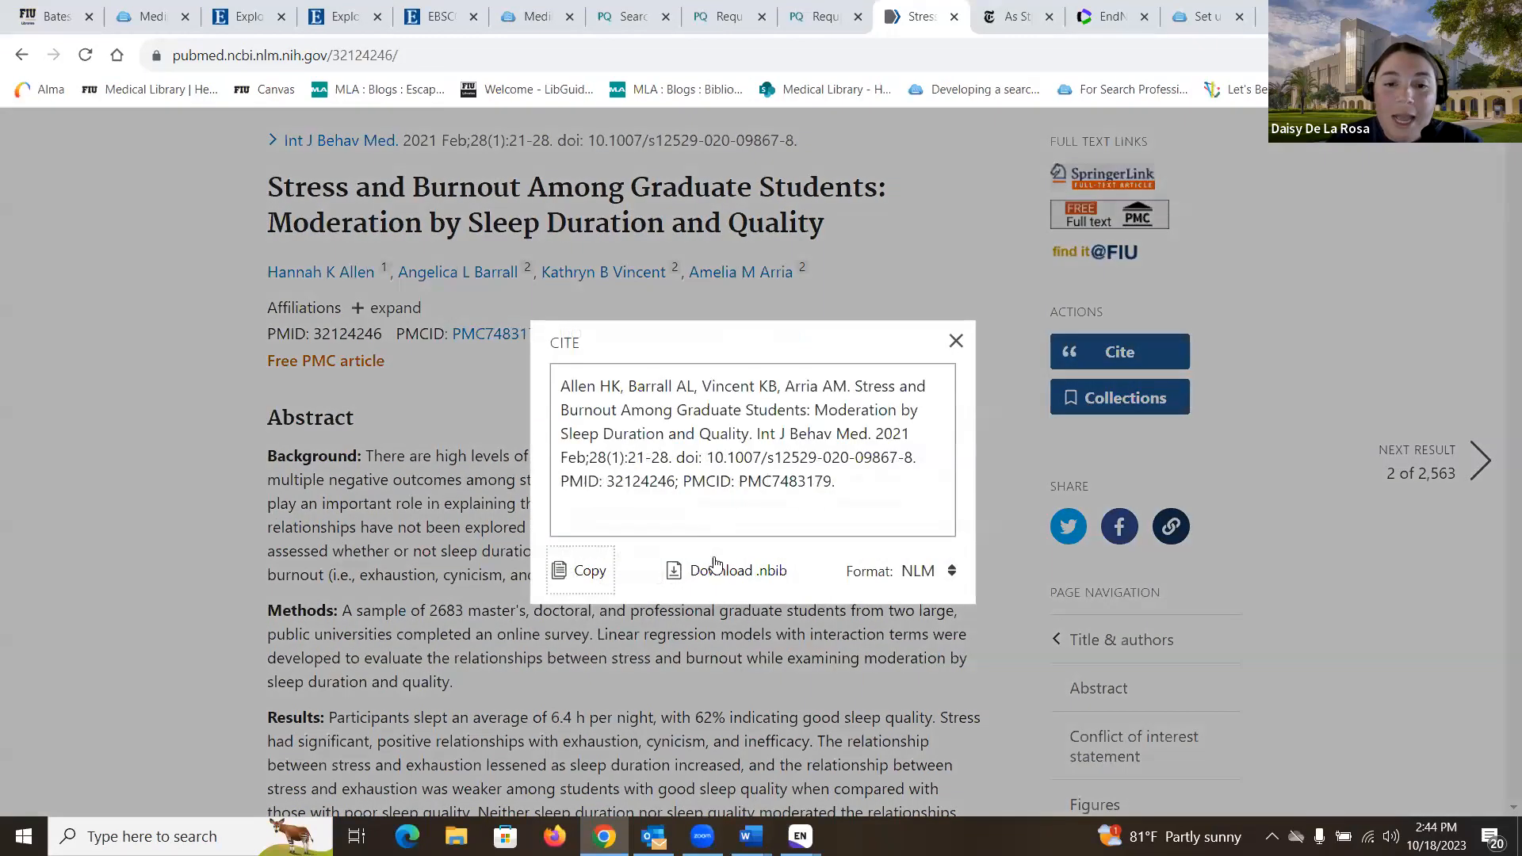
pyautogui.click(754, 578)
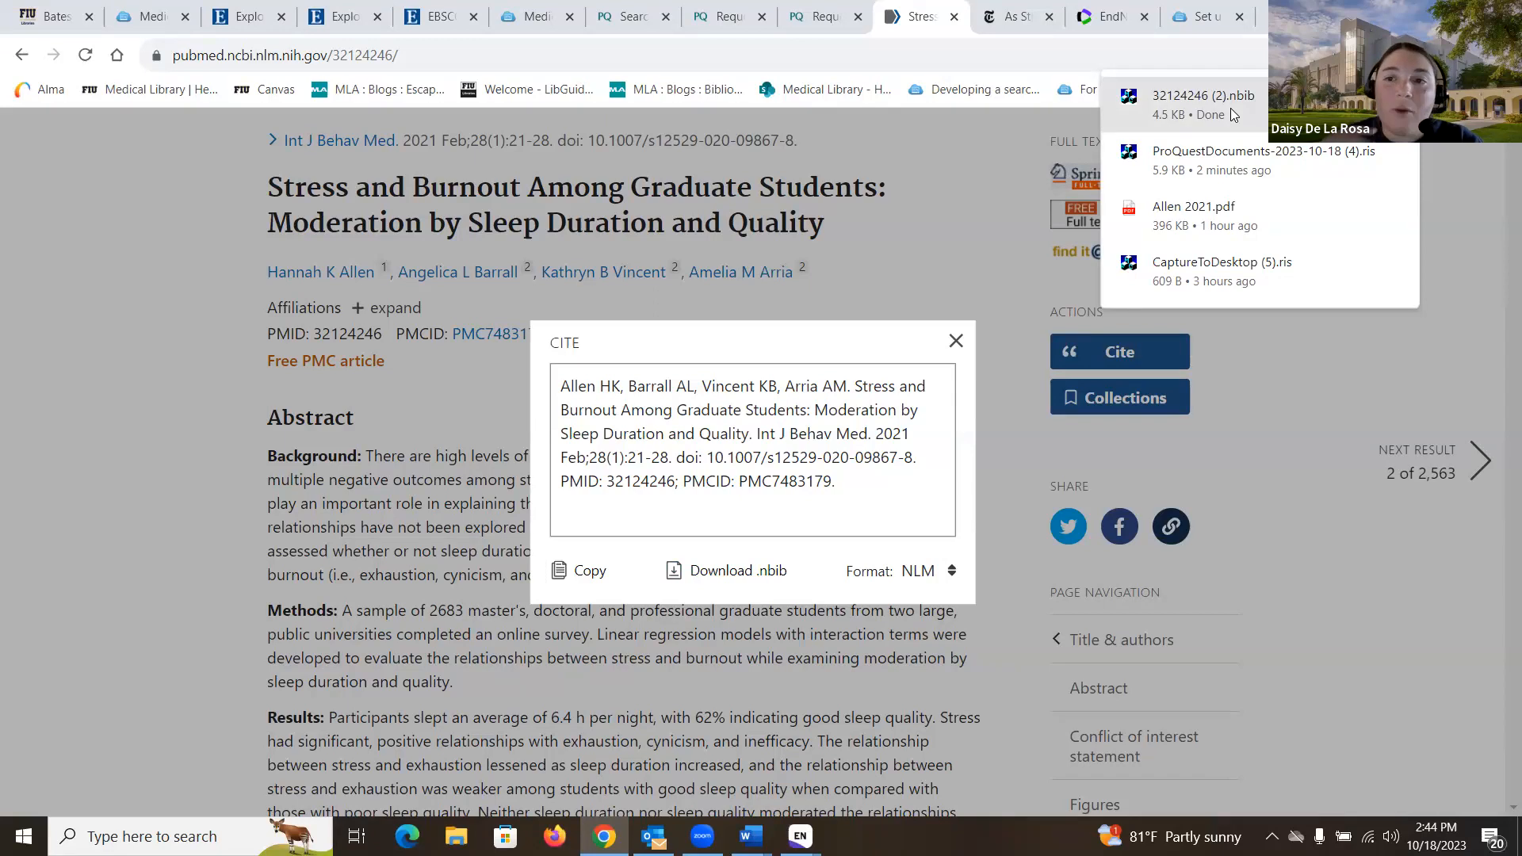
pyautogui.click(1230, 107)
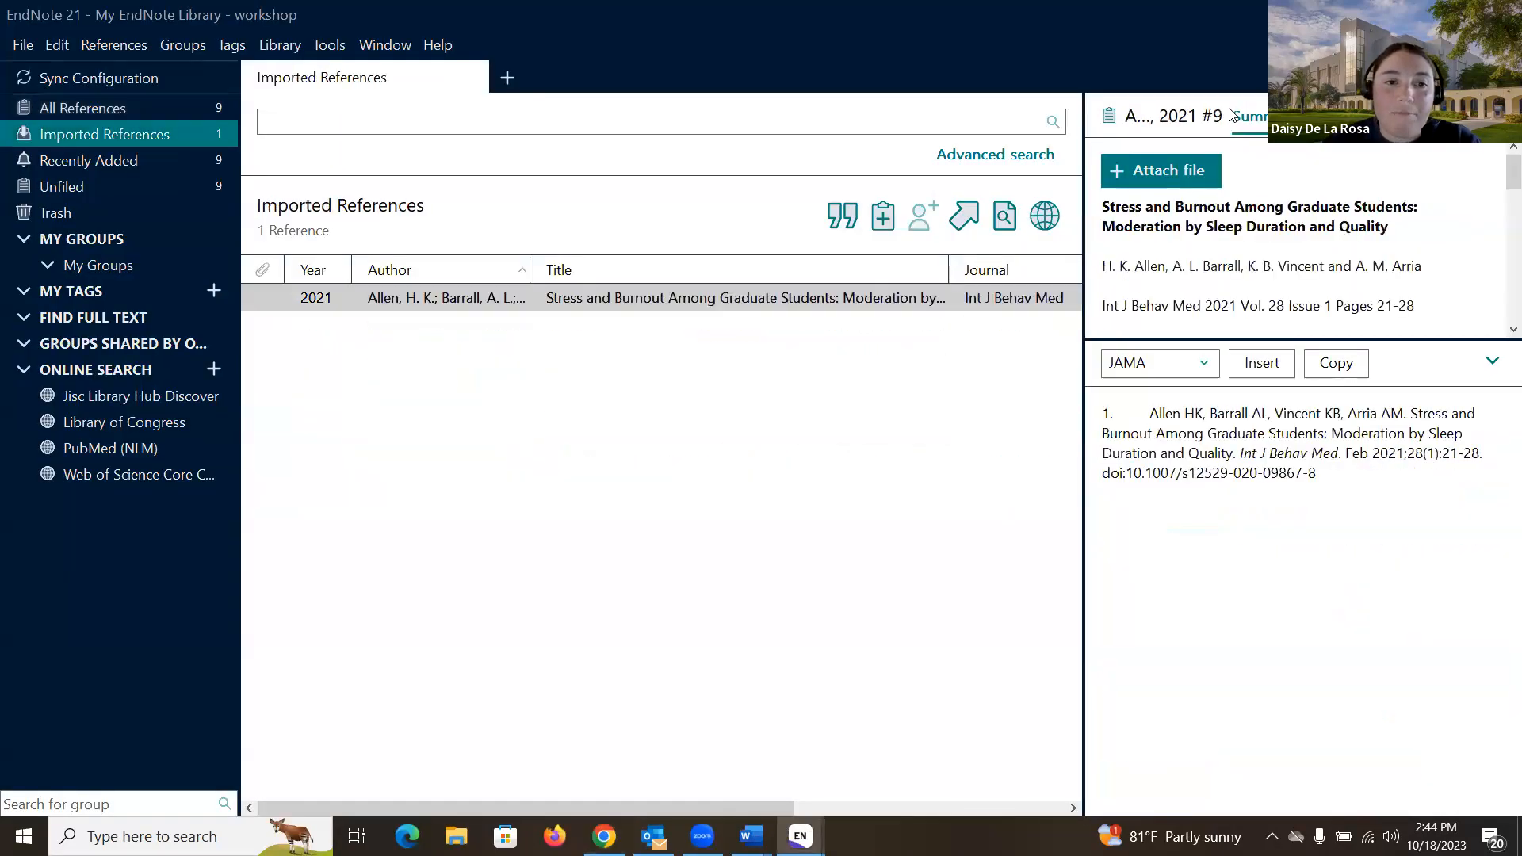
pyautogui.click(146, 108)
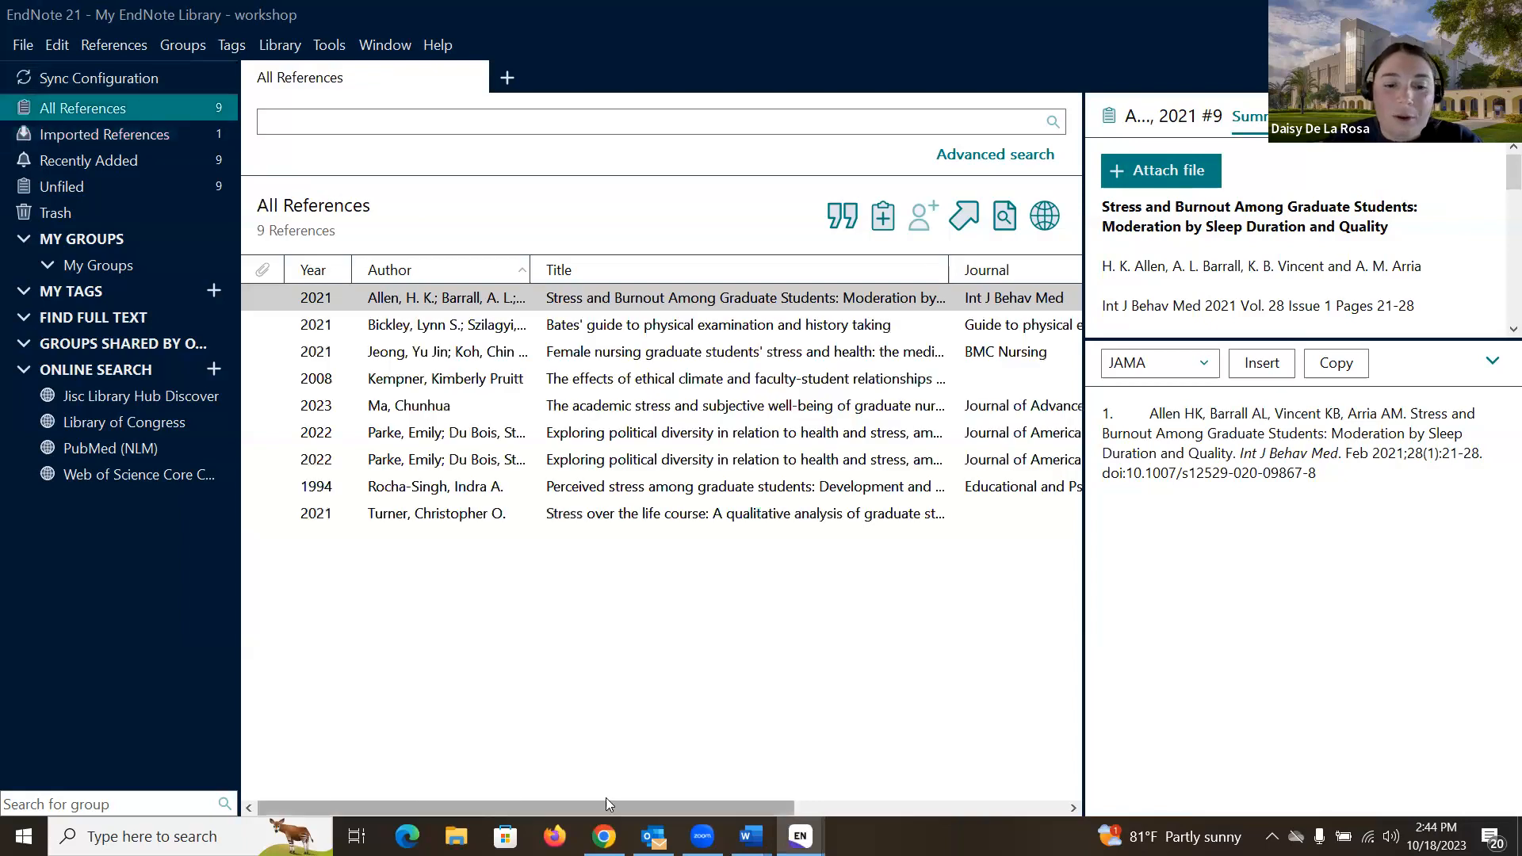
pyautogui.click(604, 836)
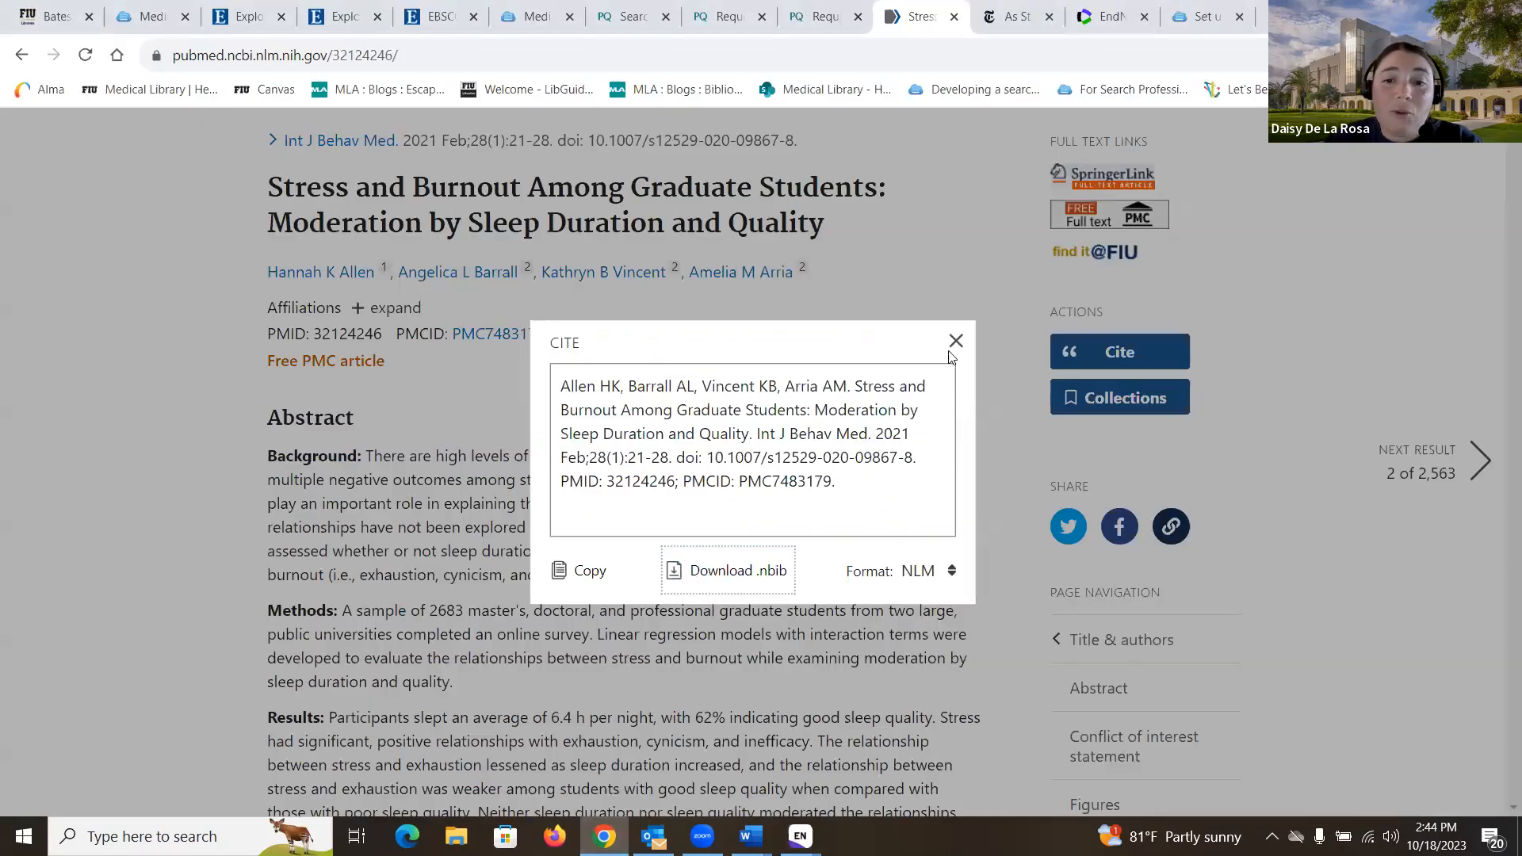
# Step: Return to the graduate students stress search results and select the first four articles
pyautogui.click(498, 419)
pyautogui.scroll(4, 498, 418)
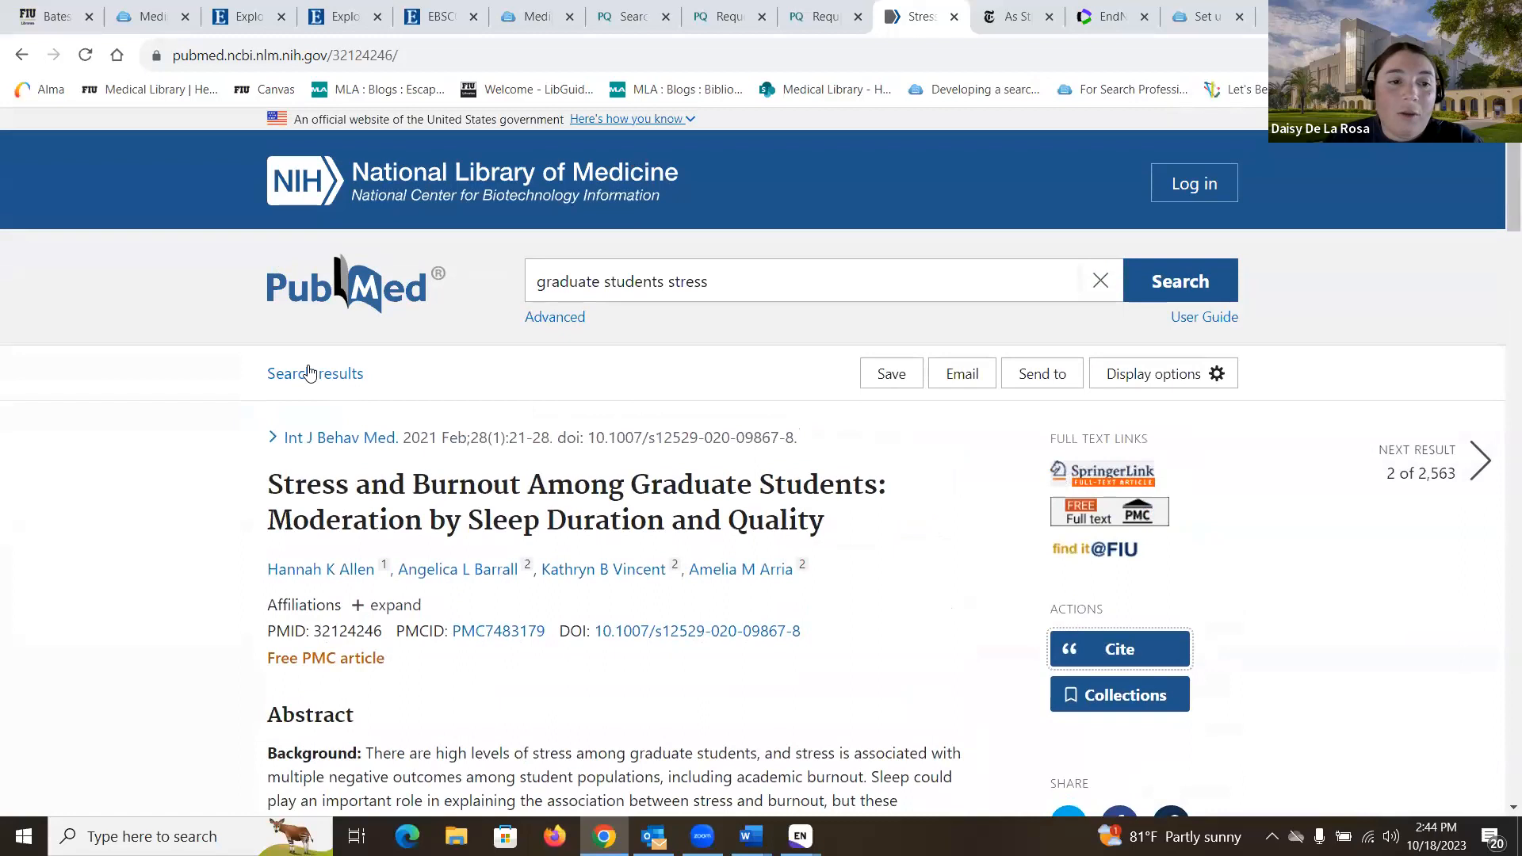
pyautogui.click(309, 382)
pyautogui.scroll(-5, 306, 382)
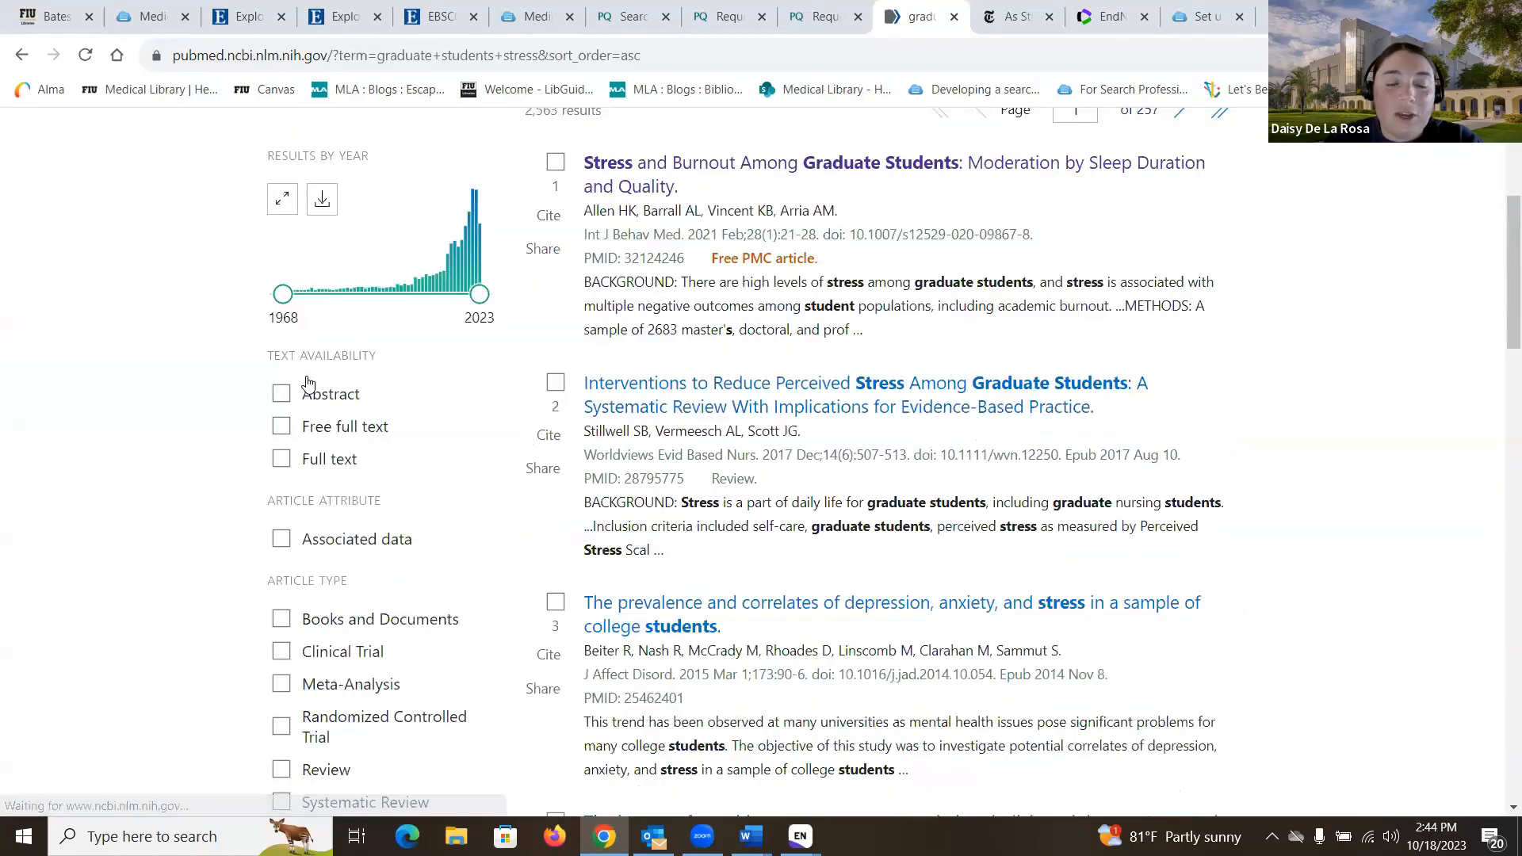
pyautogui.scroll(3, 306, 382)
pyautogui.click(555, 261)
pyautogui.click(555, 483)
pyautogui.click(555, 701)
pyautogui.scroll(-2, 558, 718)
pyautogui.click(555, 722)
# Step: Export the four selected results to a citation manager file and open it in EndNote
pyautogui.scroll(5, 559, 717)
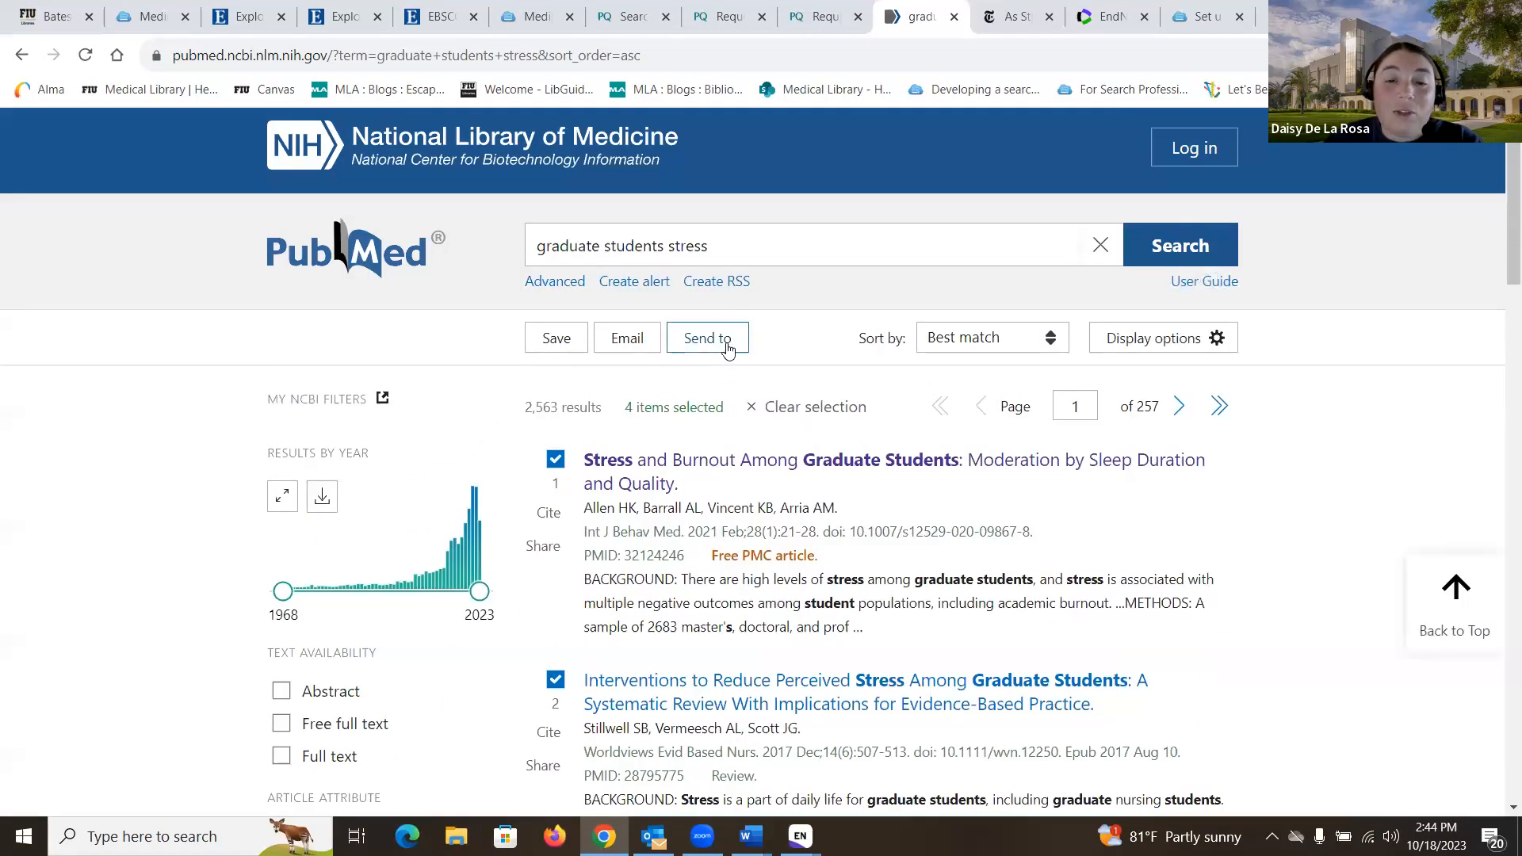
pyautogui.click(724, 345)
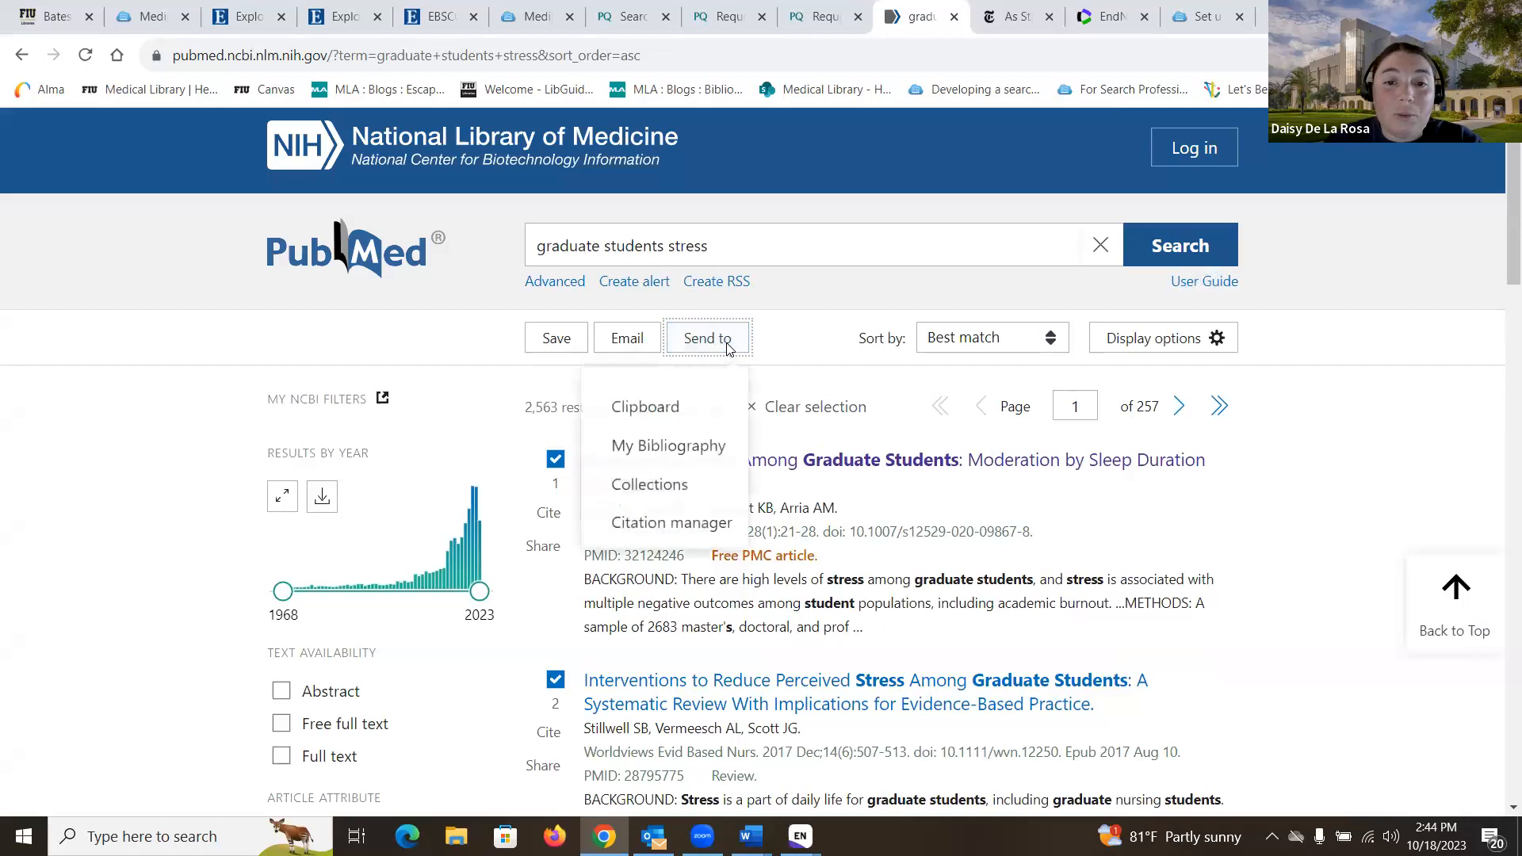
pyautogui.click(684, 527)
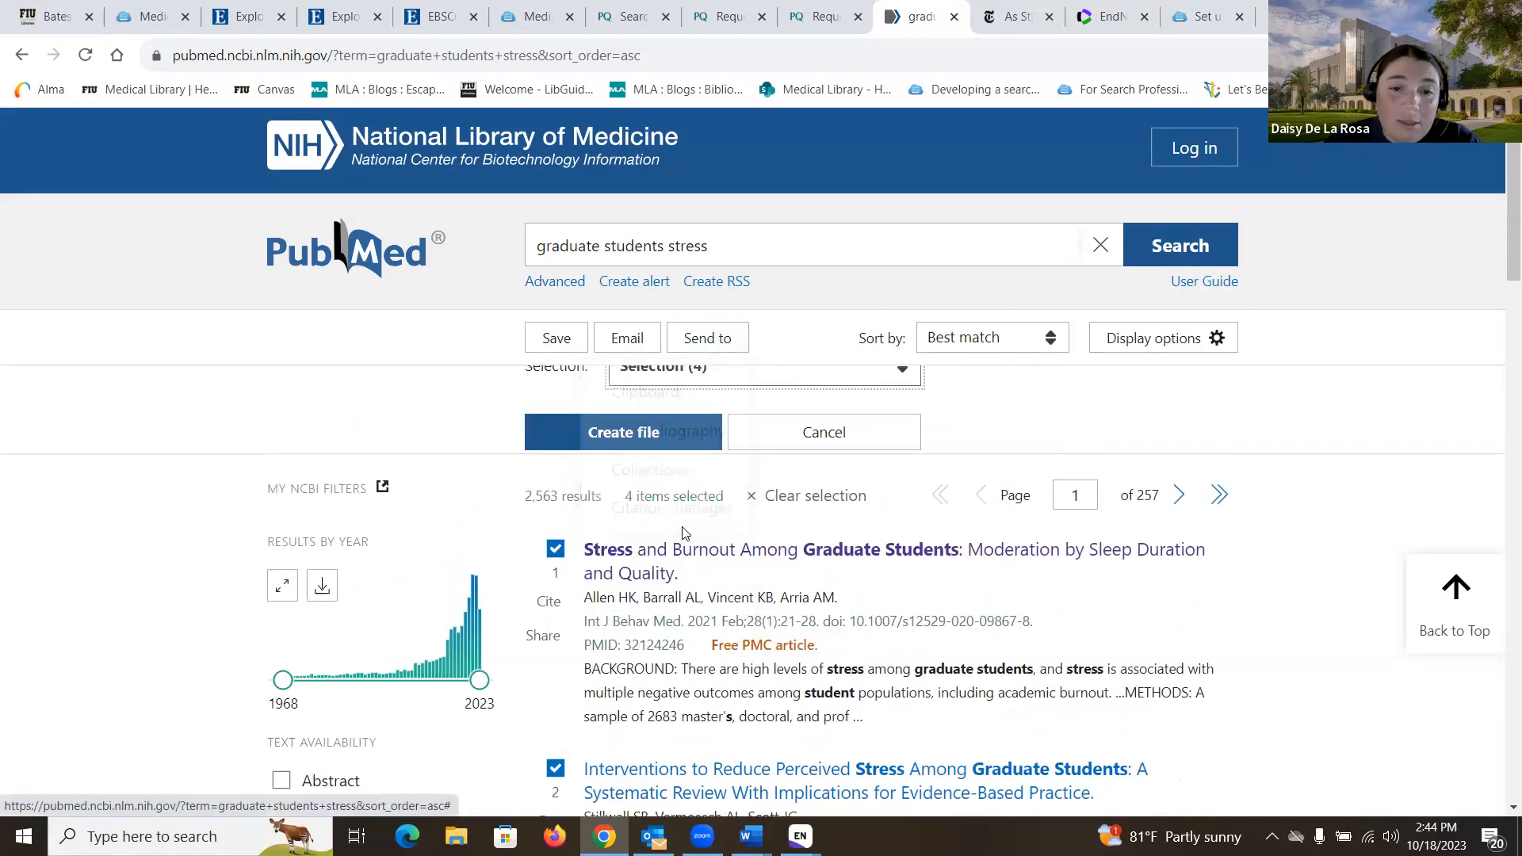
pyautogui.click(674, 545)
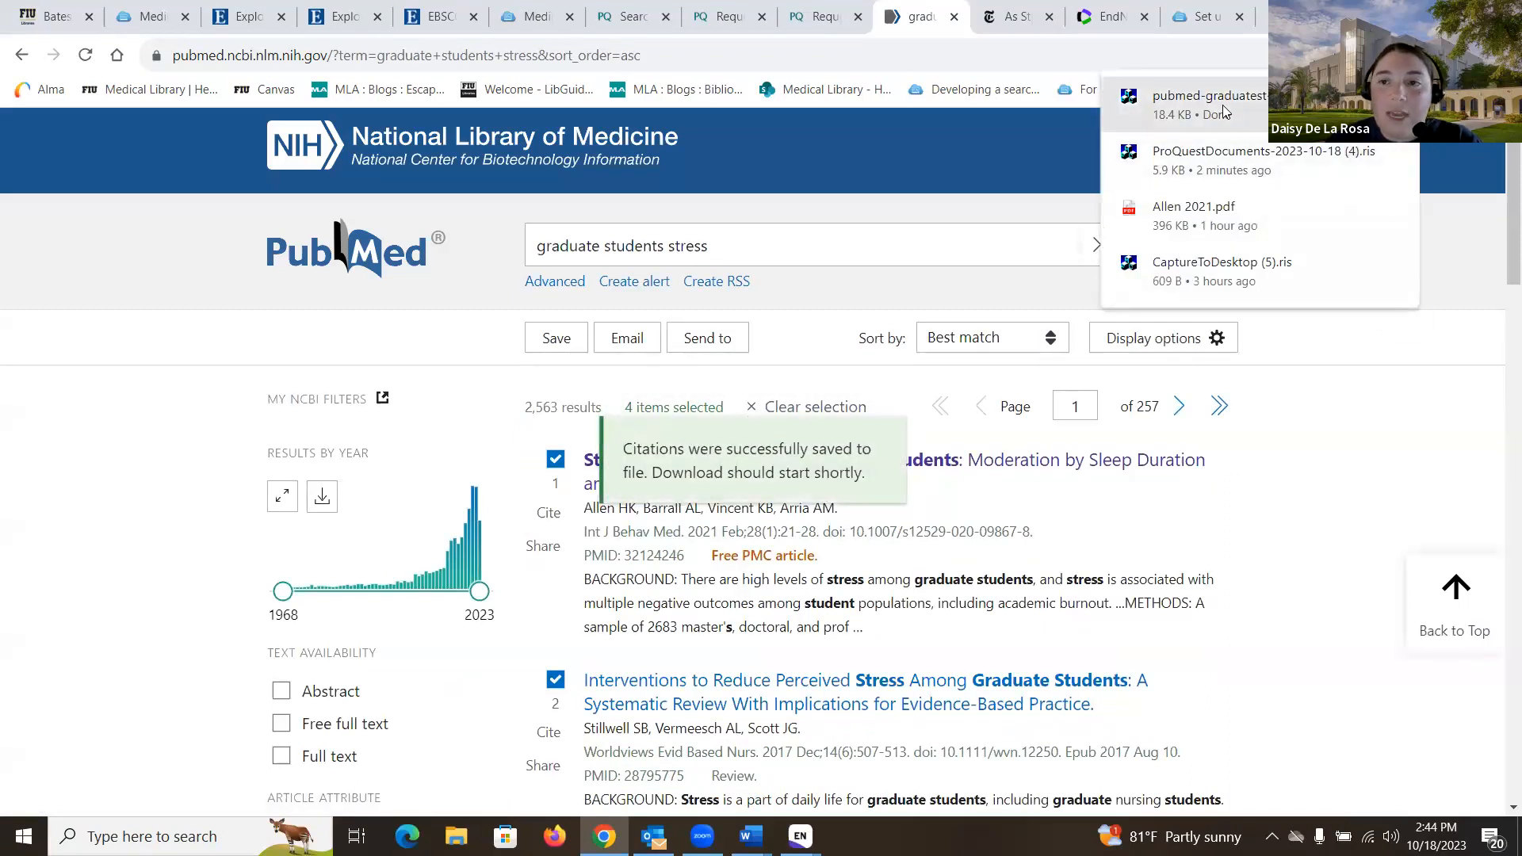
pyautogui.click(1224, 111)
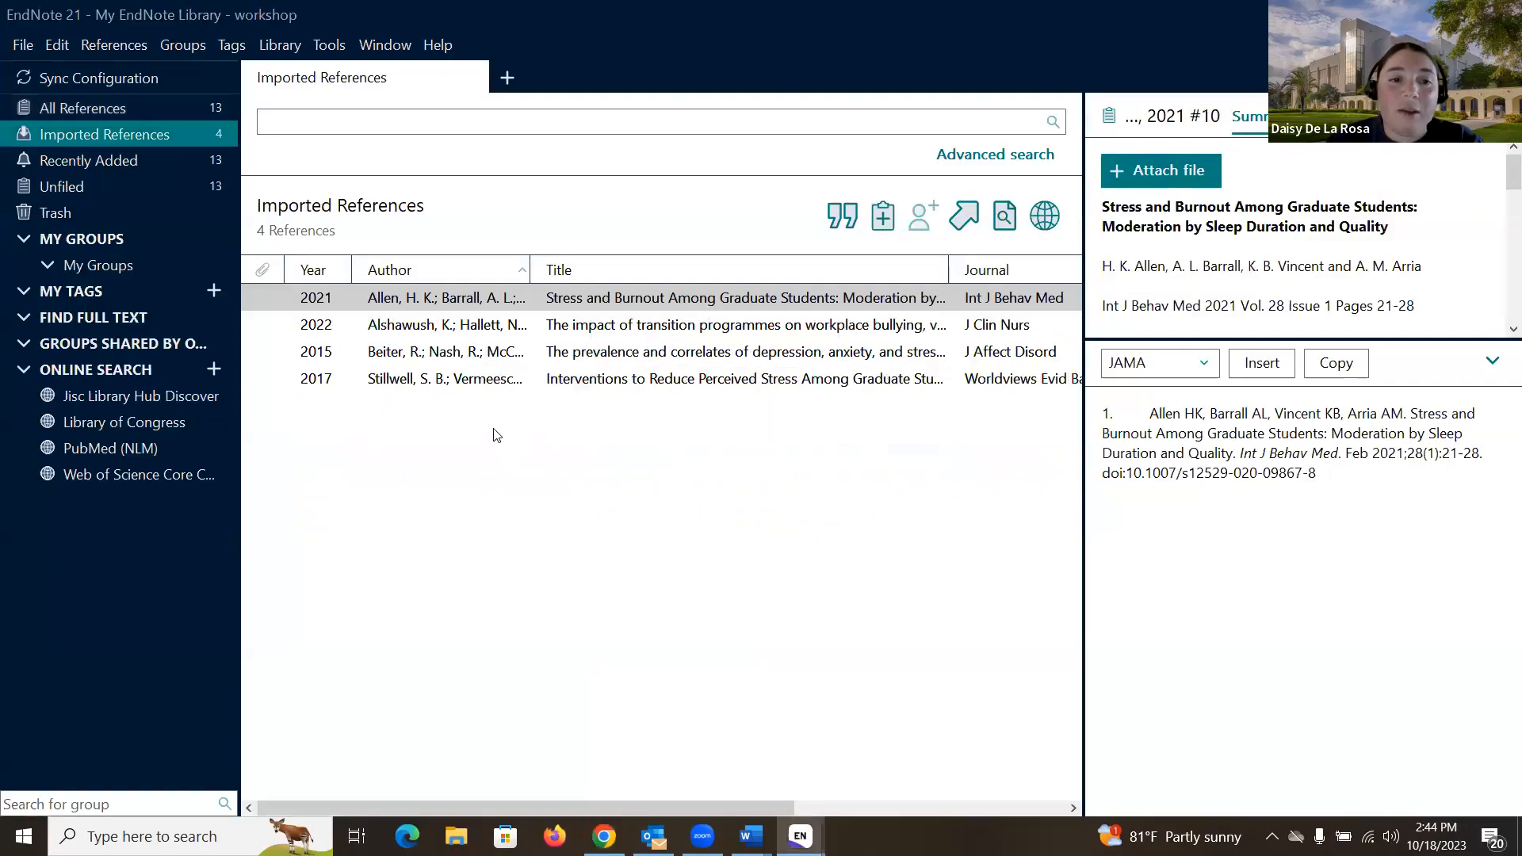
# Step: Check All References shows 13 items, then go to the New York Times student stress article
pyautogui.click(102, 109)
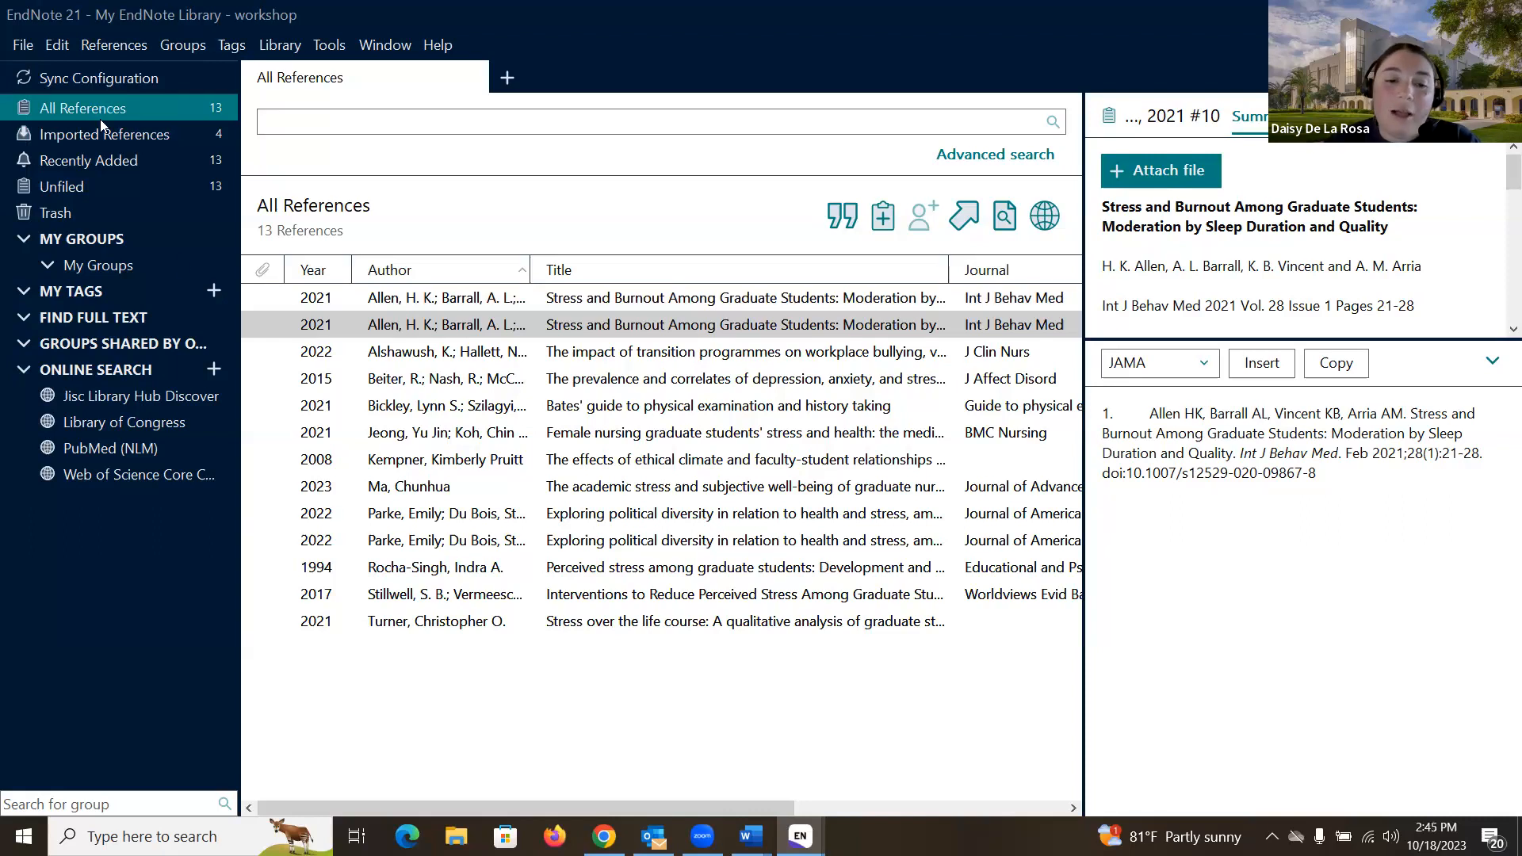
pyautogui.hotkey('alt', 'Tab')
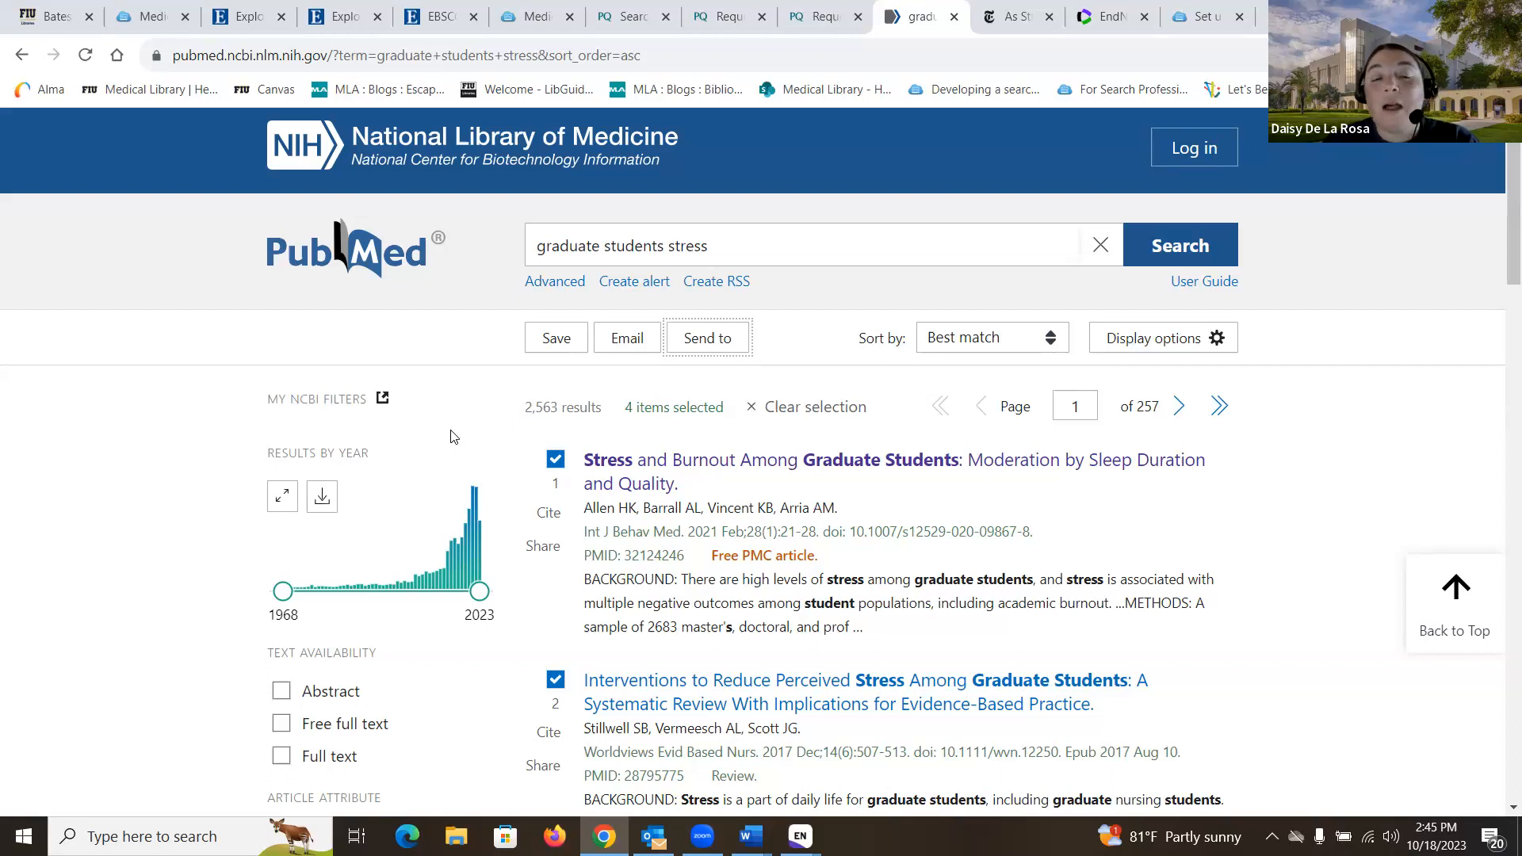
pyautogui.click(1018, 19)
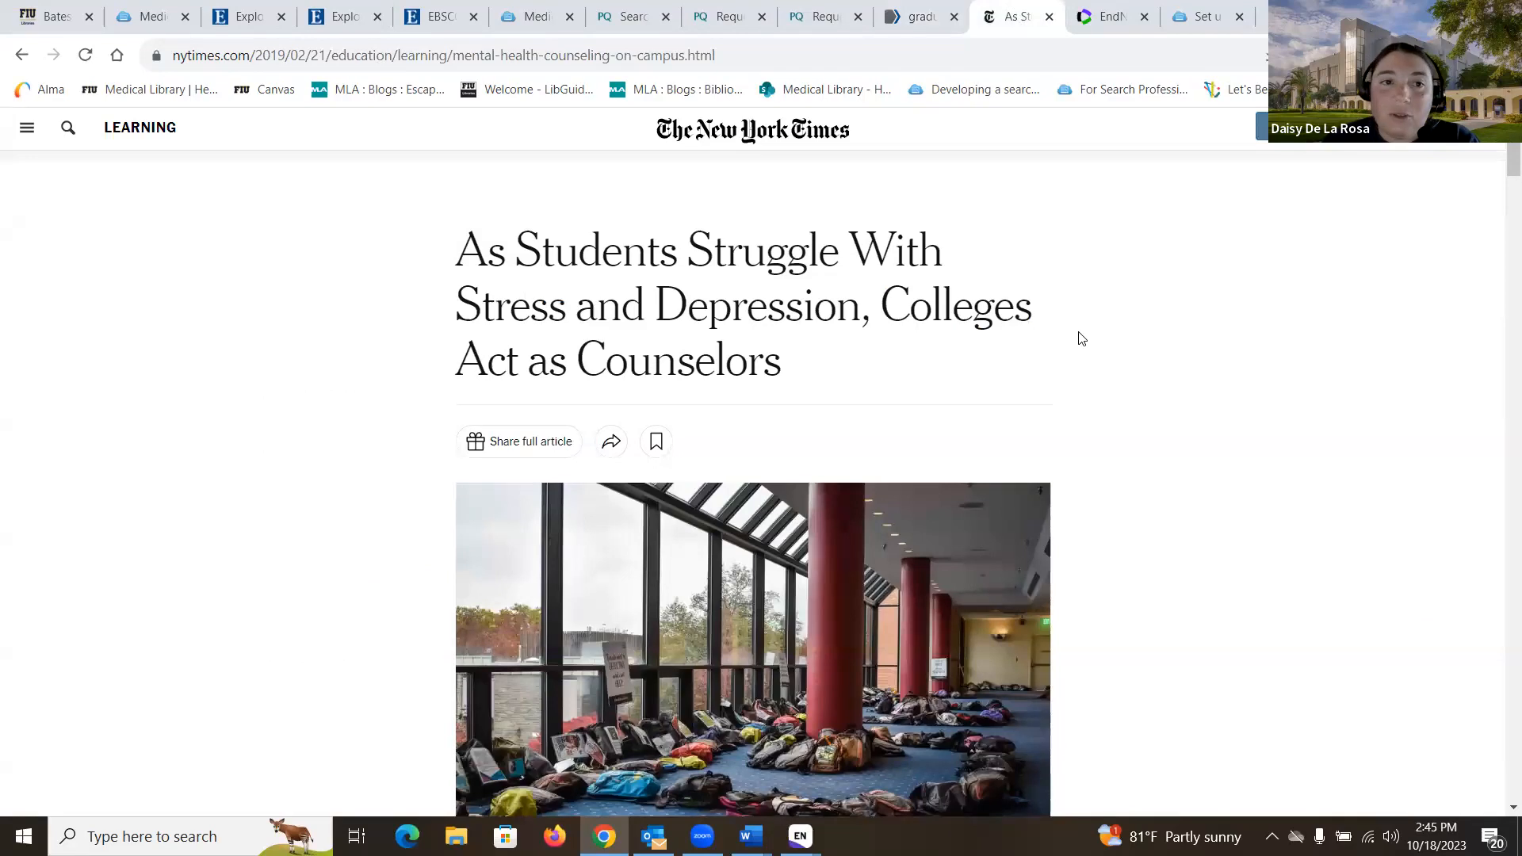
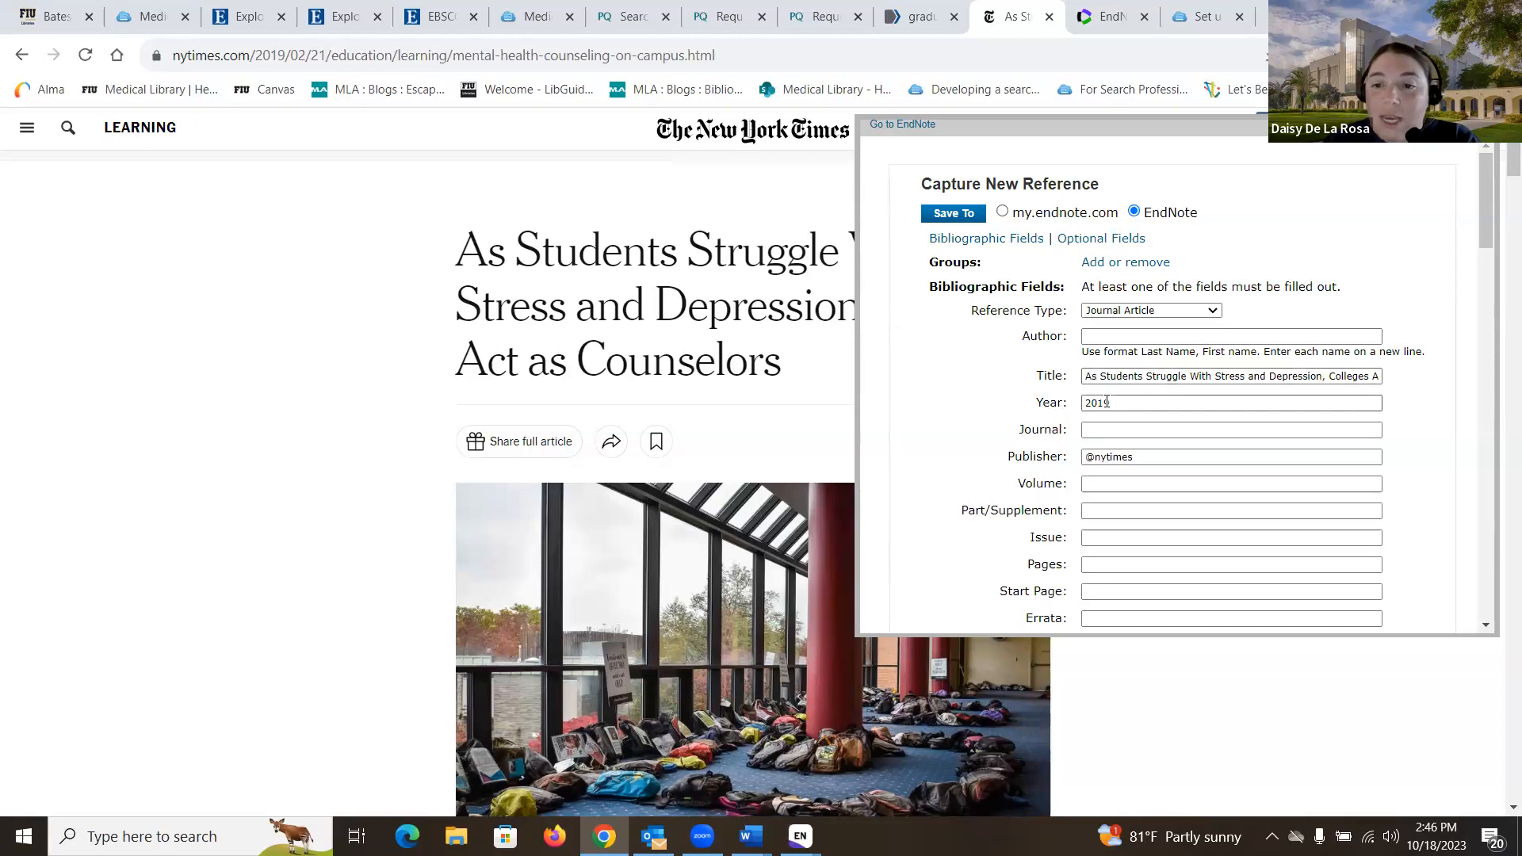
# Step: Change the captured article's reference type to Newspaper Article
pyautogui.scroll(-1, 1102, 381)
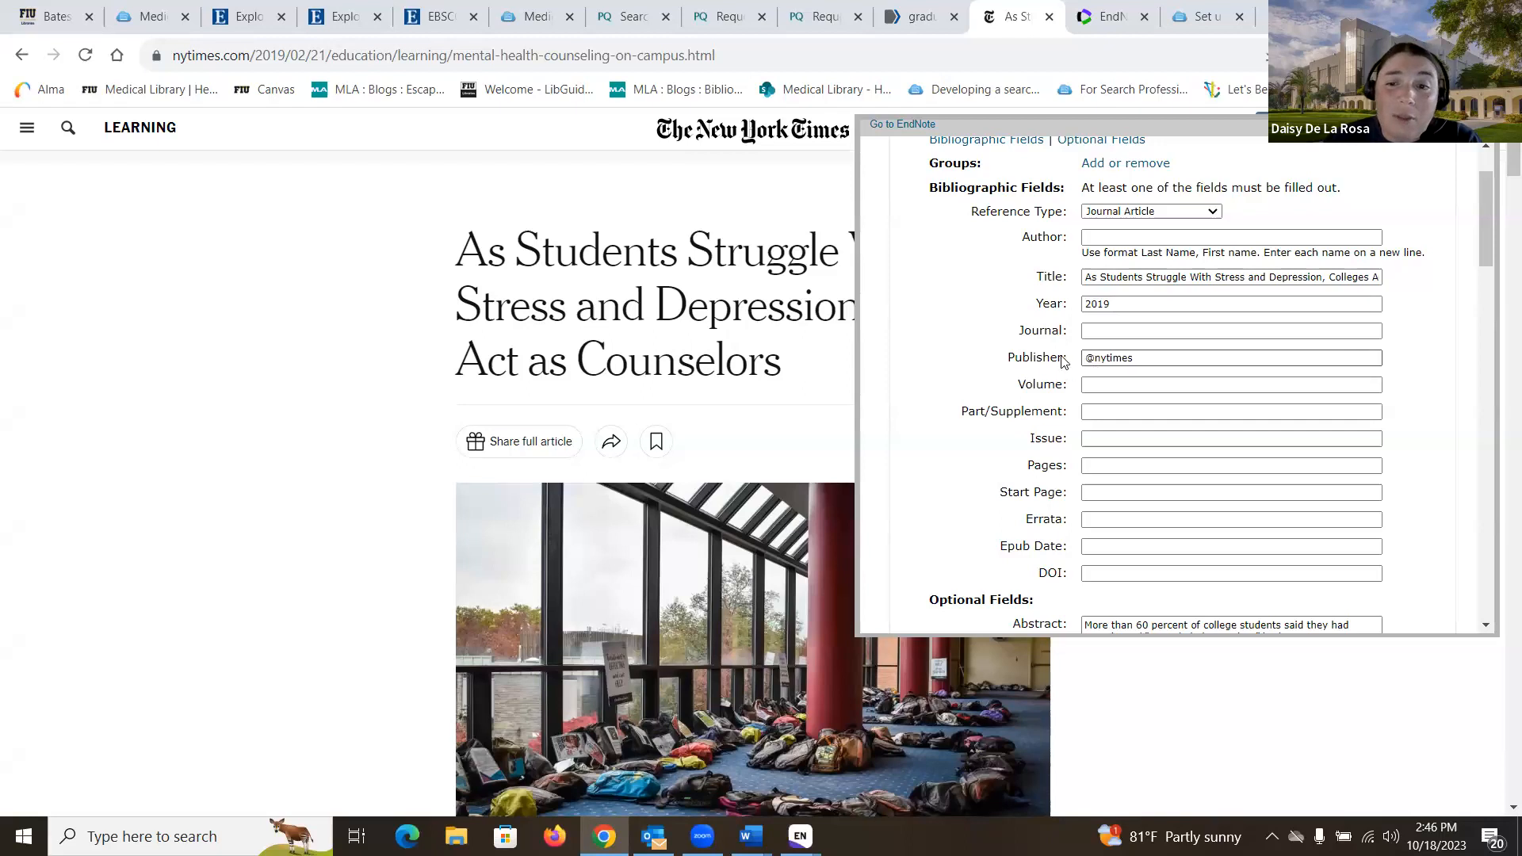
pyautogui.scroll(-2, 1115, 358)
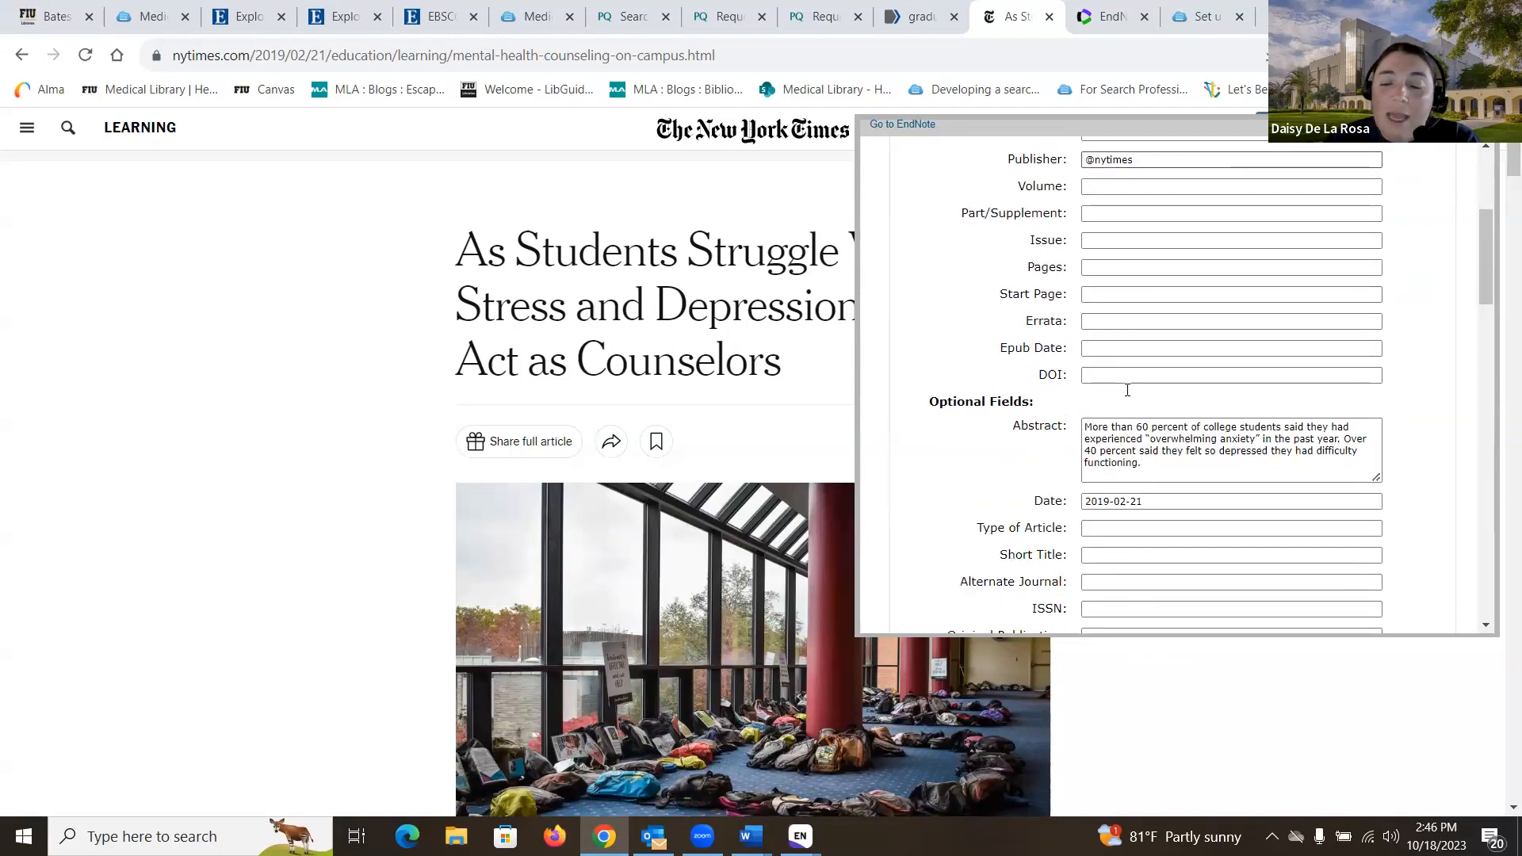
pyautogui.scroll(3, 1179, 448)
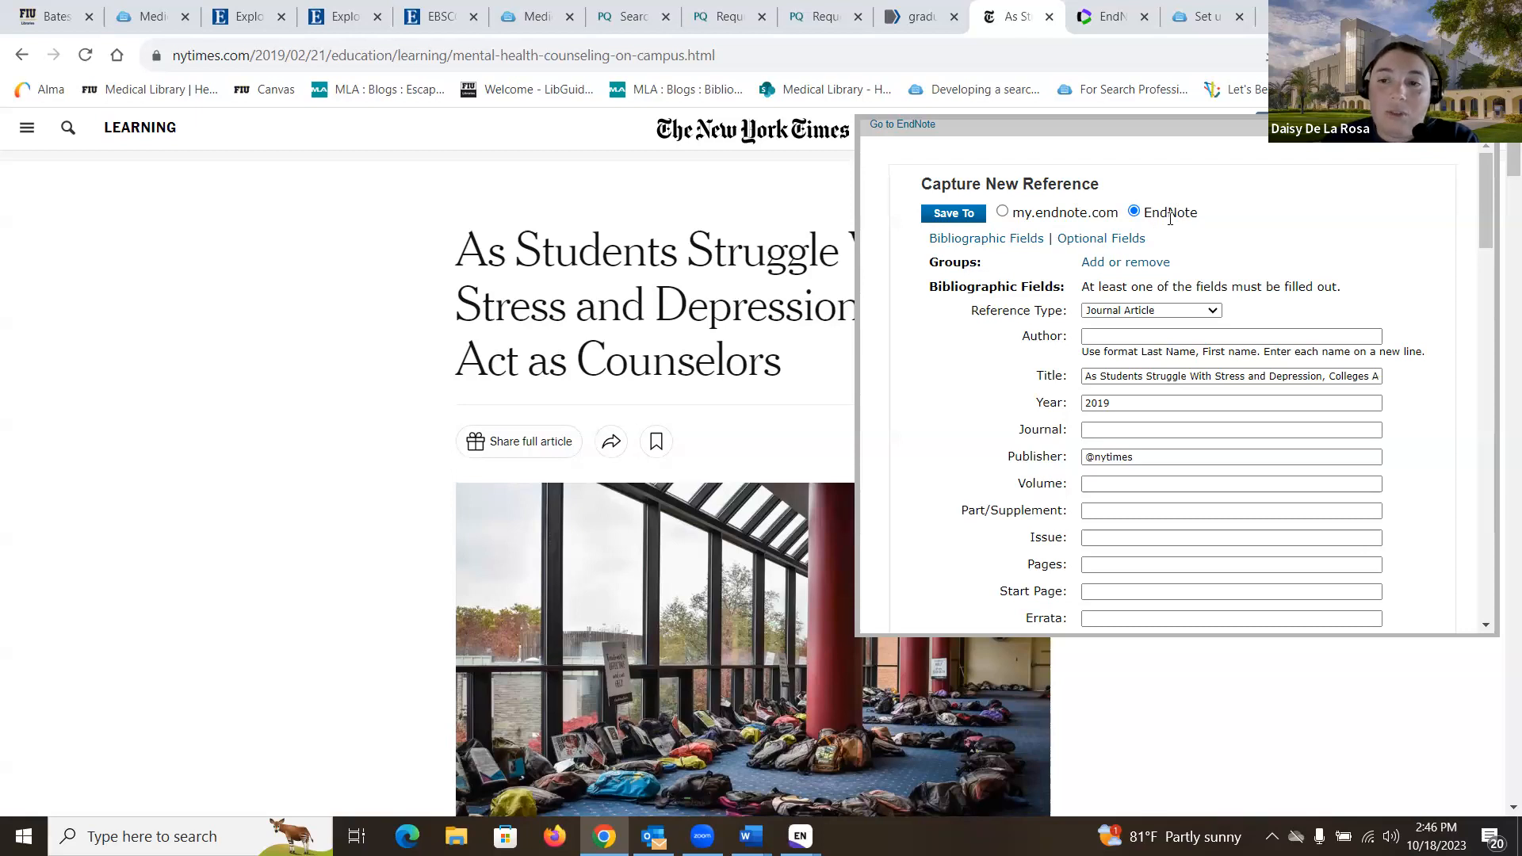
pyautogui.scroll(-1, 1169, 217)
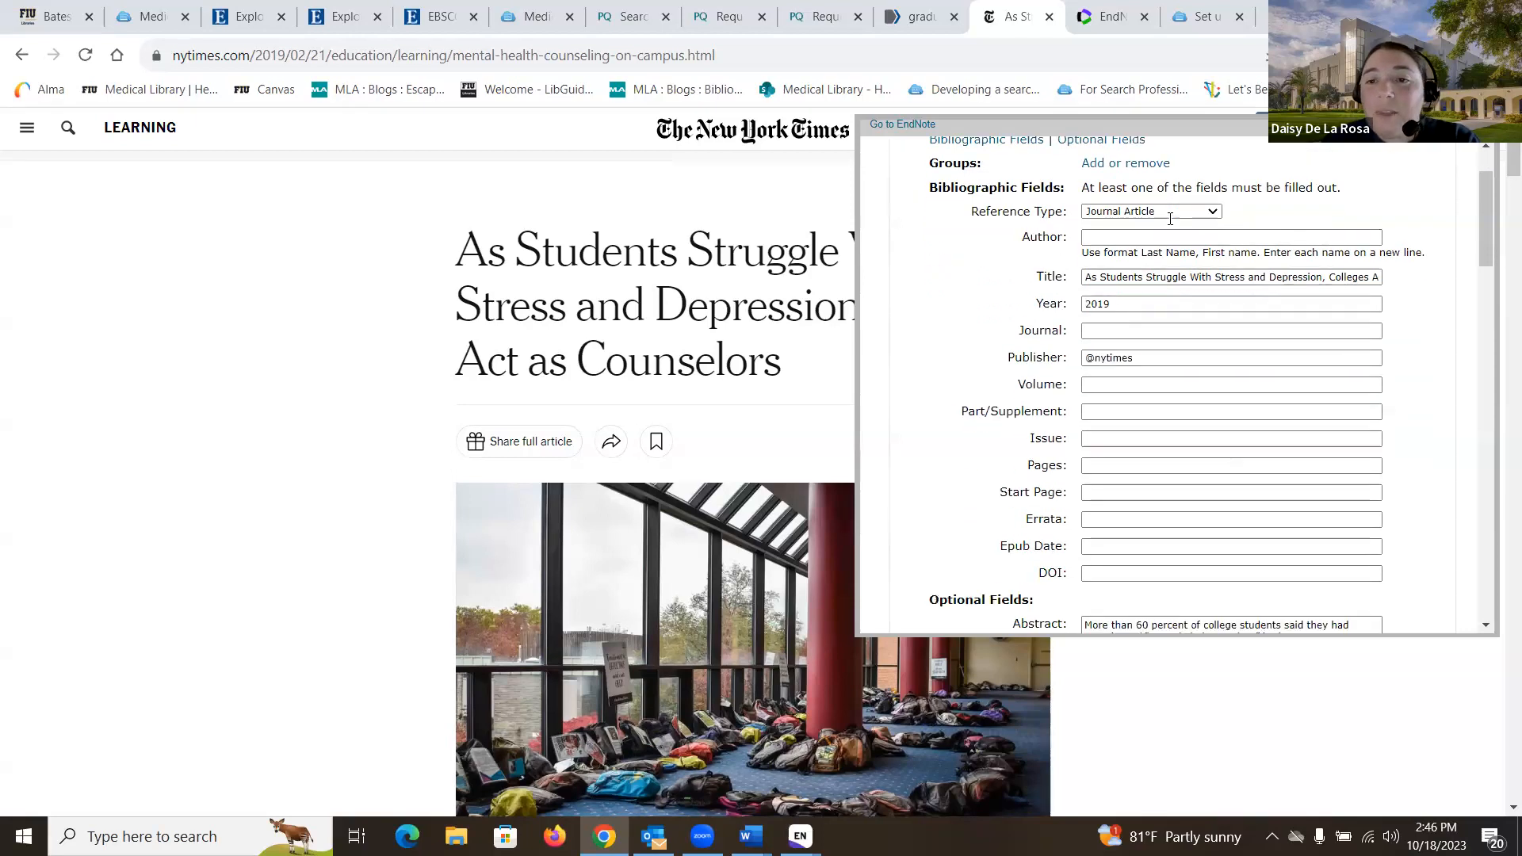
pyautogui.click(1218, 215)
pyautogui.scroll(-2, 1217, 333)
pyautogui.scroll(-3, 1217, 360)
pyautogui.click(1173, 372)
# Step: Fill the Reporter field with the author's name copied from the article byline
pyautogui.scroll(-3, 1055, 399)
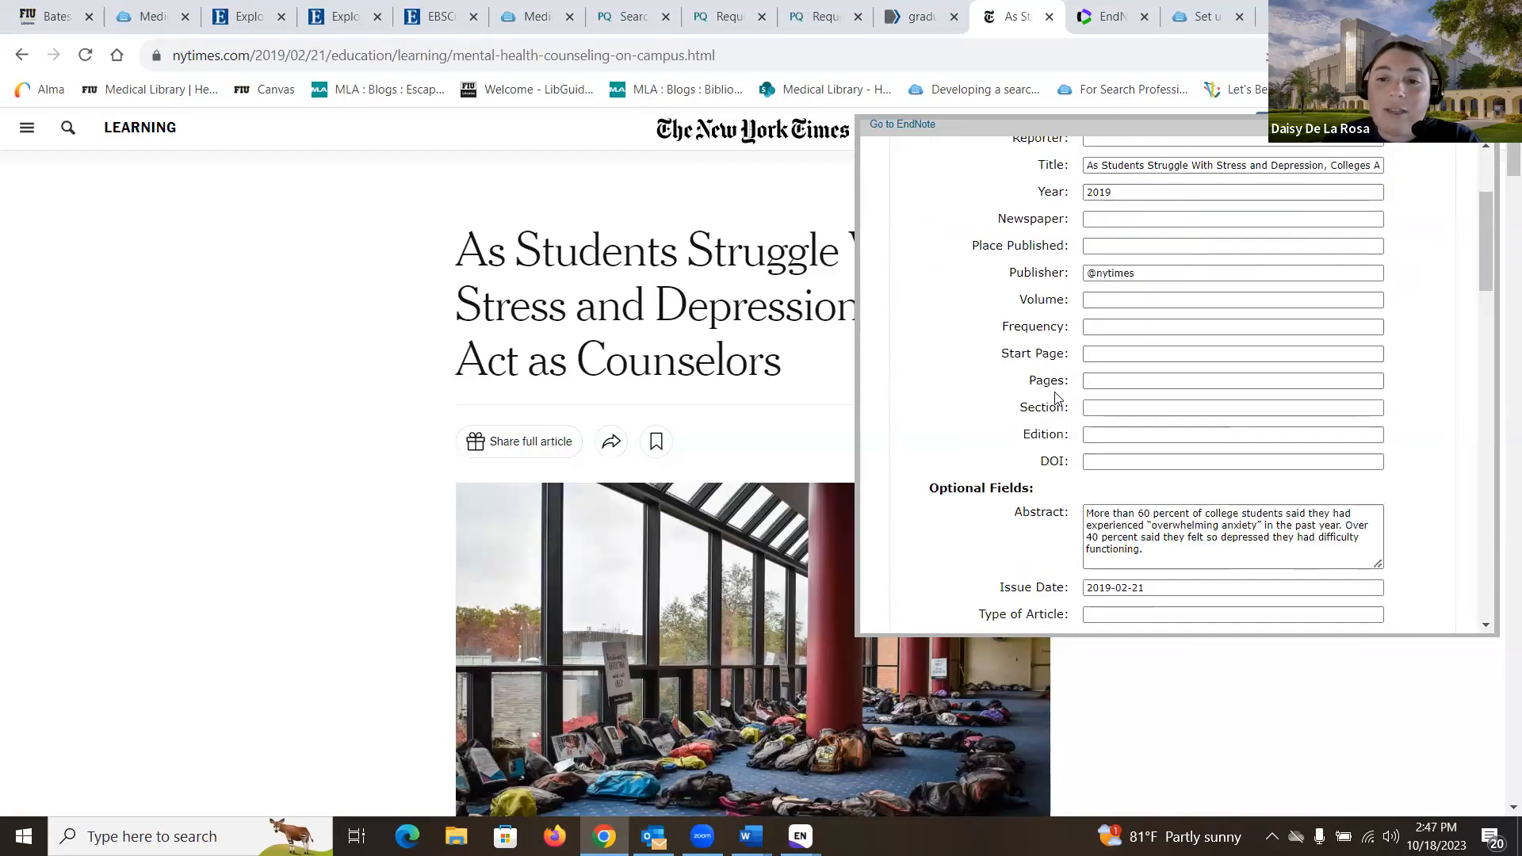
pyautogui.scroll(1, 1055, 398)
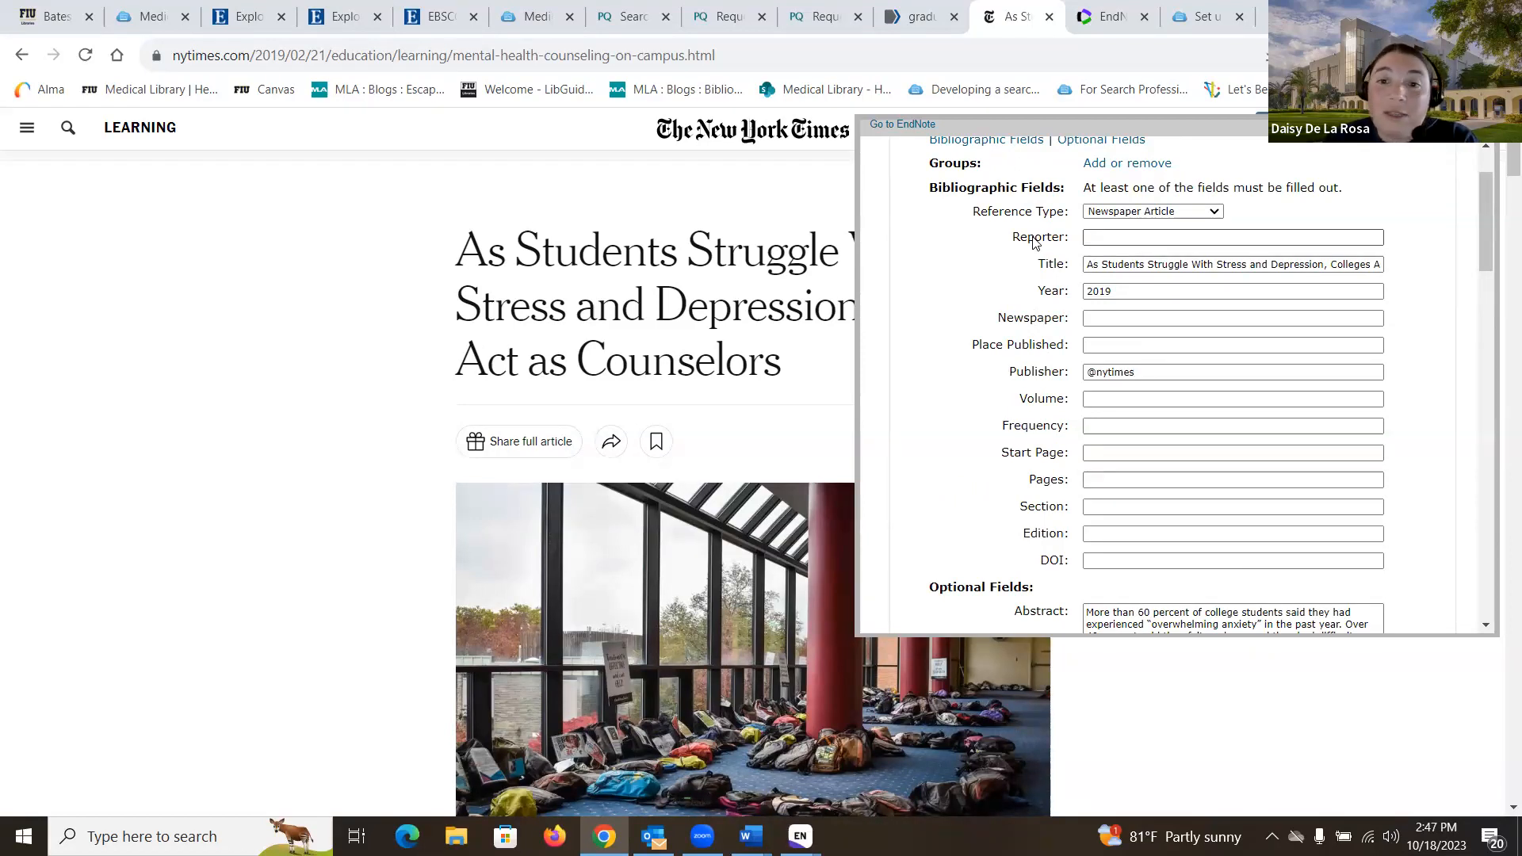
pyautogui.scroll(-4, 377, 438)
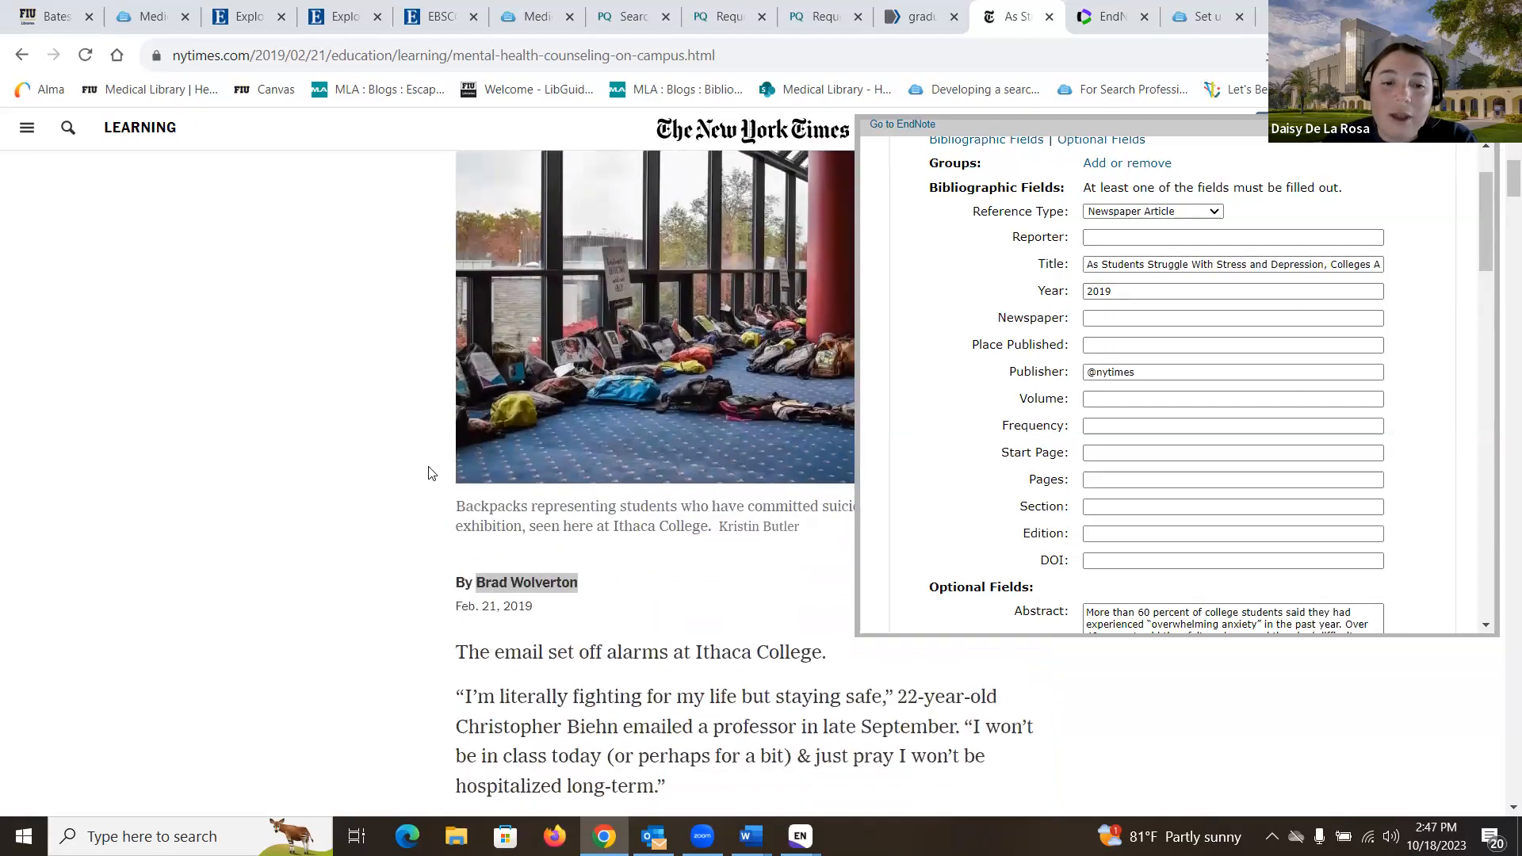
pyautogui.moveTo(584, 590); pyautogui.dragTo(487, 583)
pyautogui.hotkey('ctrl', 'c')
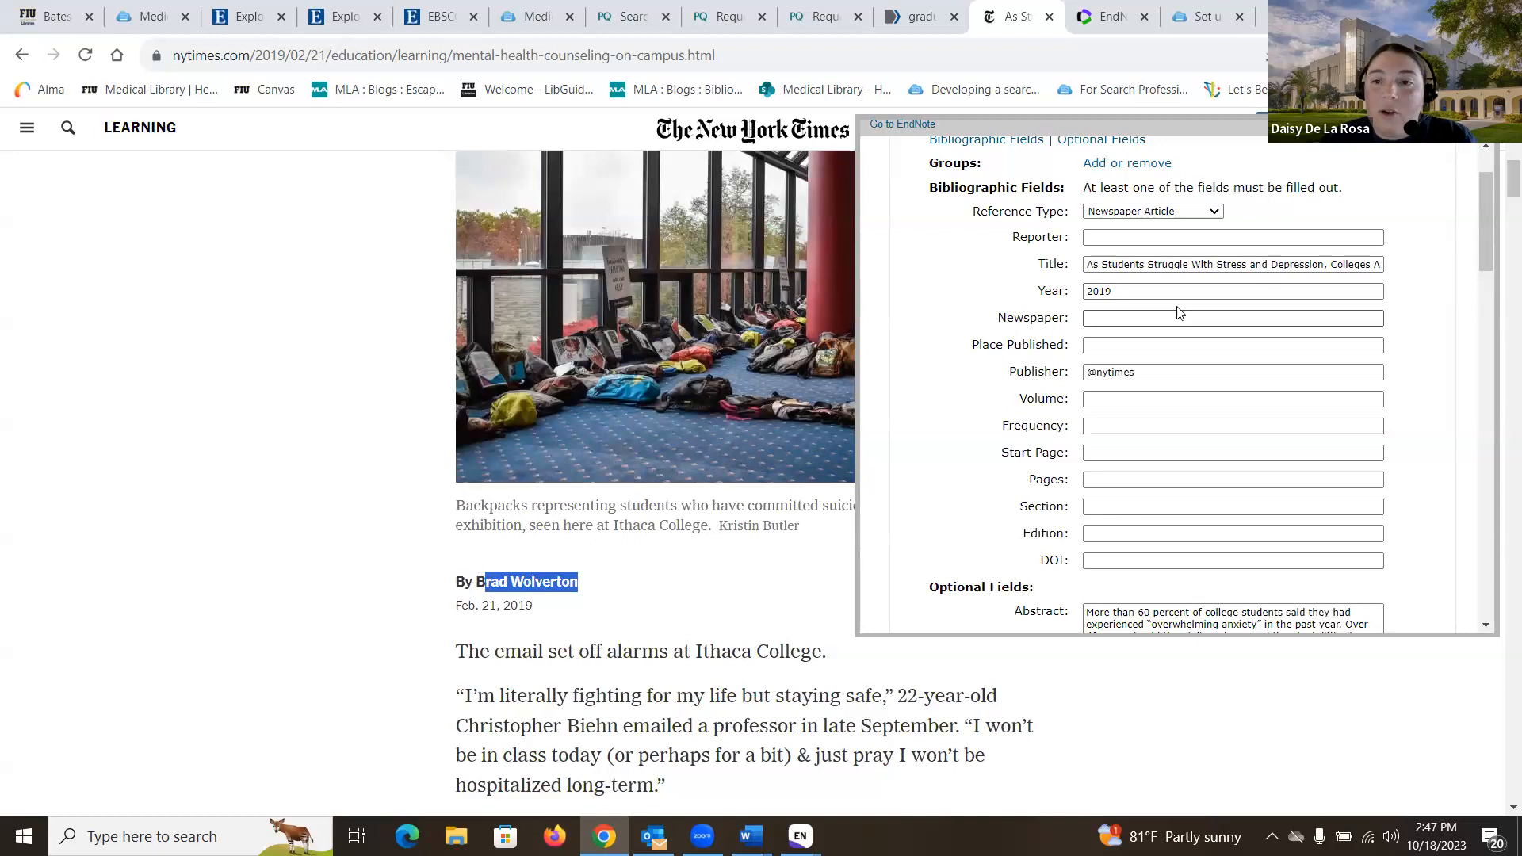
pyautogui.click(1113, 245)
pyautogui.hotkey('ctrl', 'v')
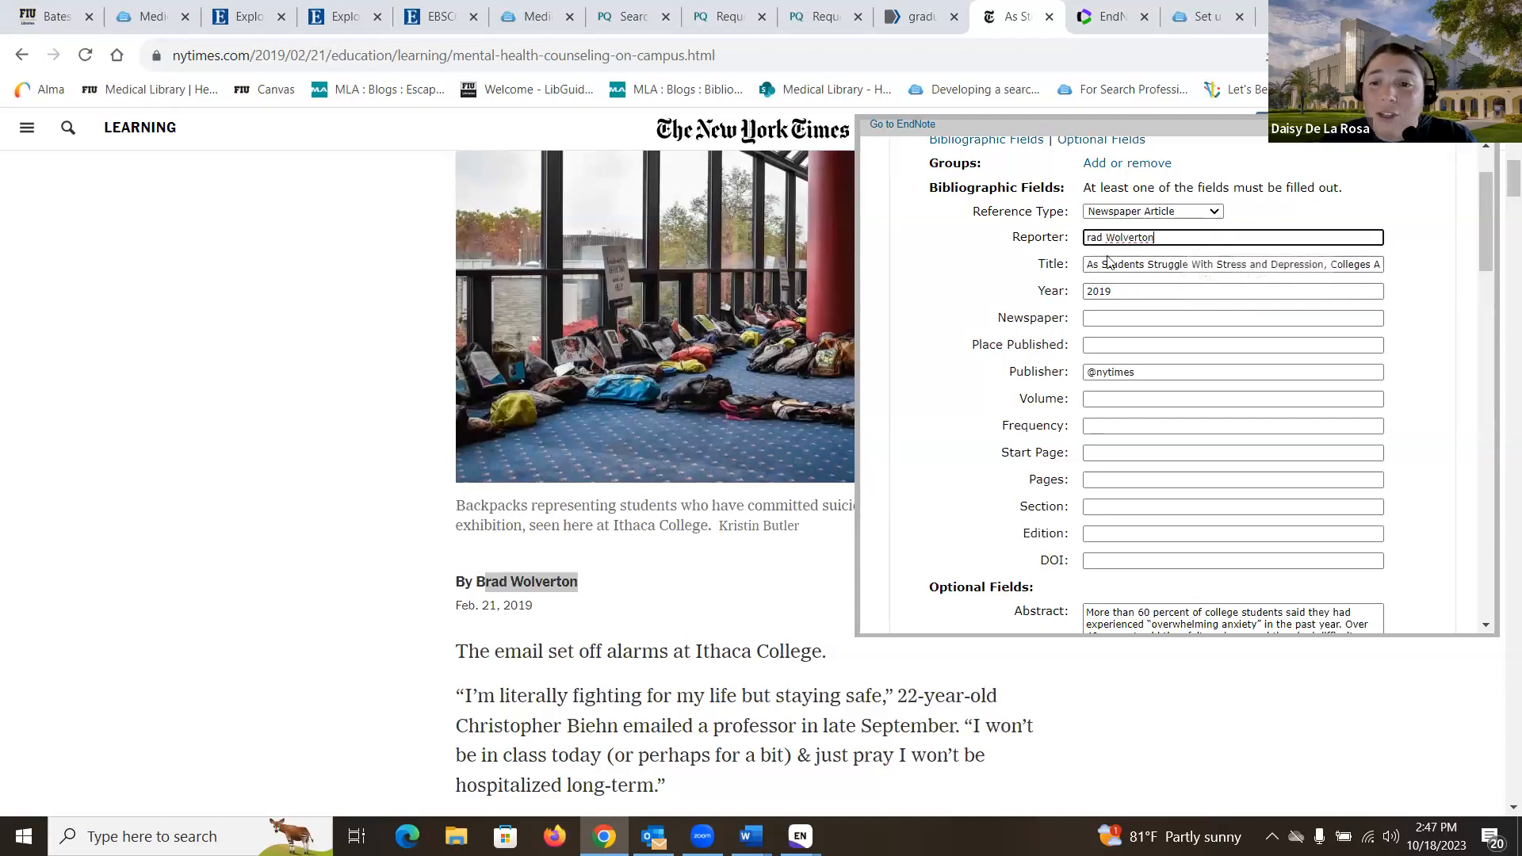
pyautogui.click(1084, 242)
pyautogui.write('B')
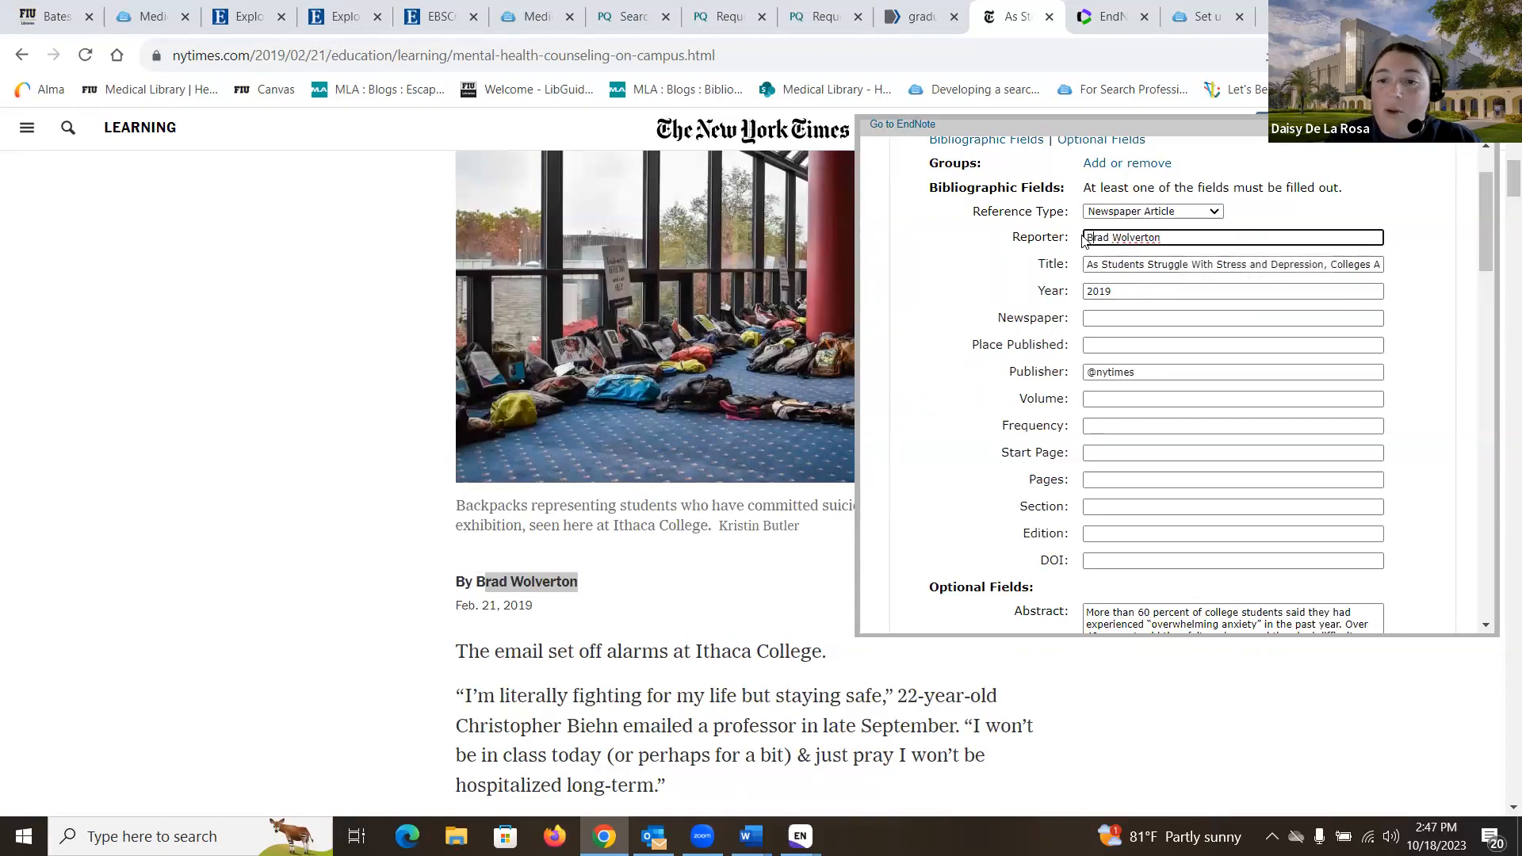
# Step: Set Newspaper to The New York Times and save the reference to EndNote
pyautogui.click(1127, 320)
pyautogui.click(1217, 354)
pyautogui.scroll(1, 1213, 352)
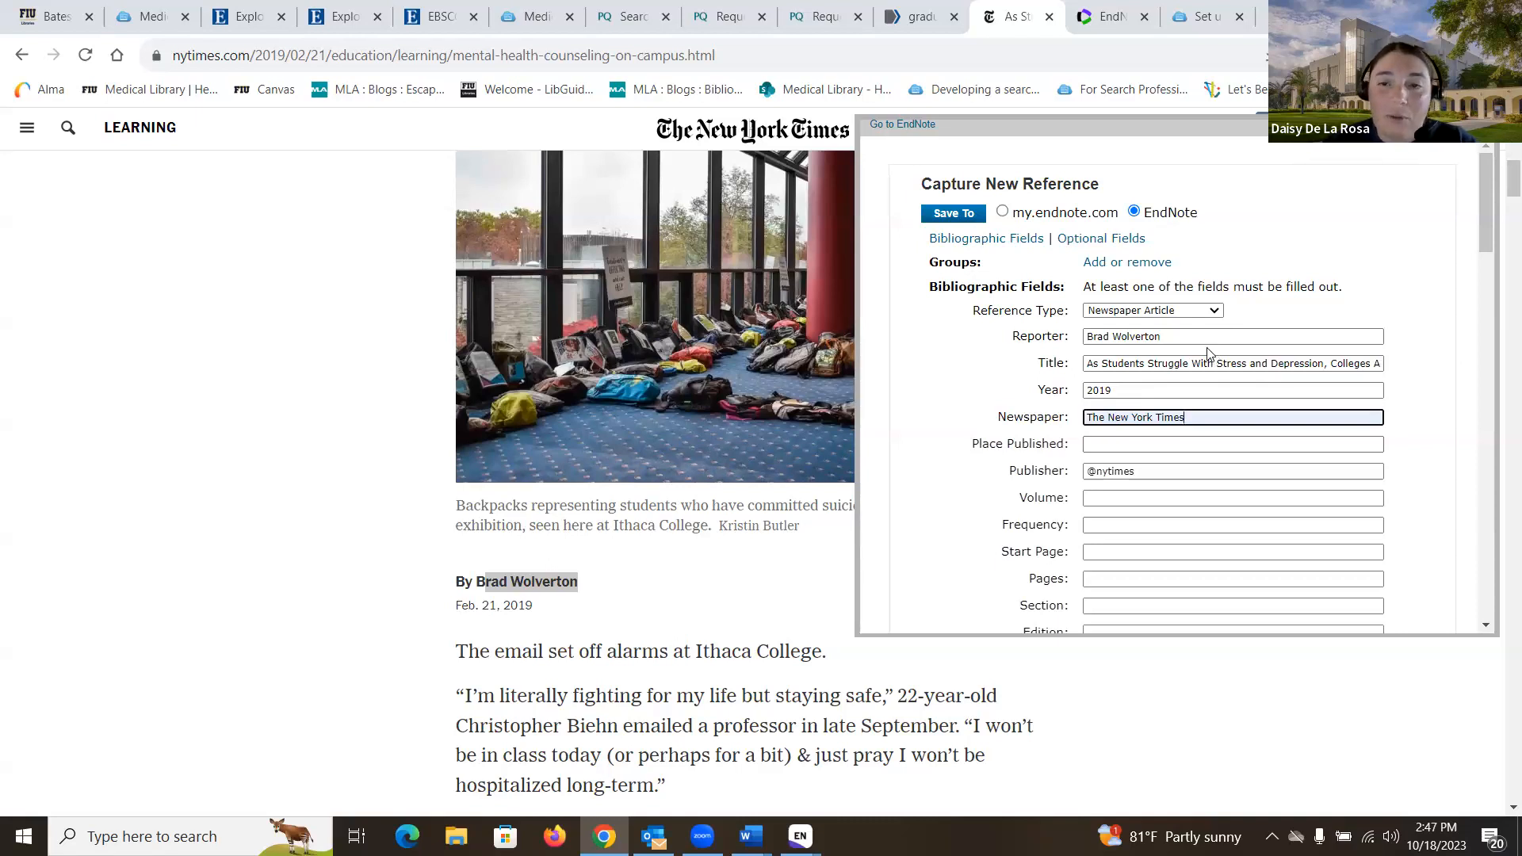
pyautogui.click(951, 214)
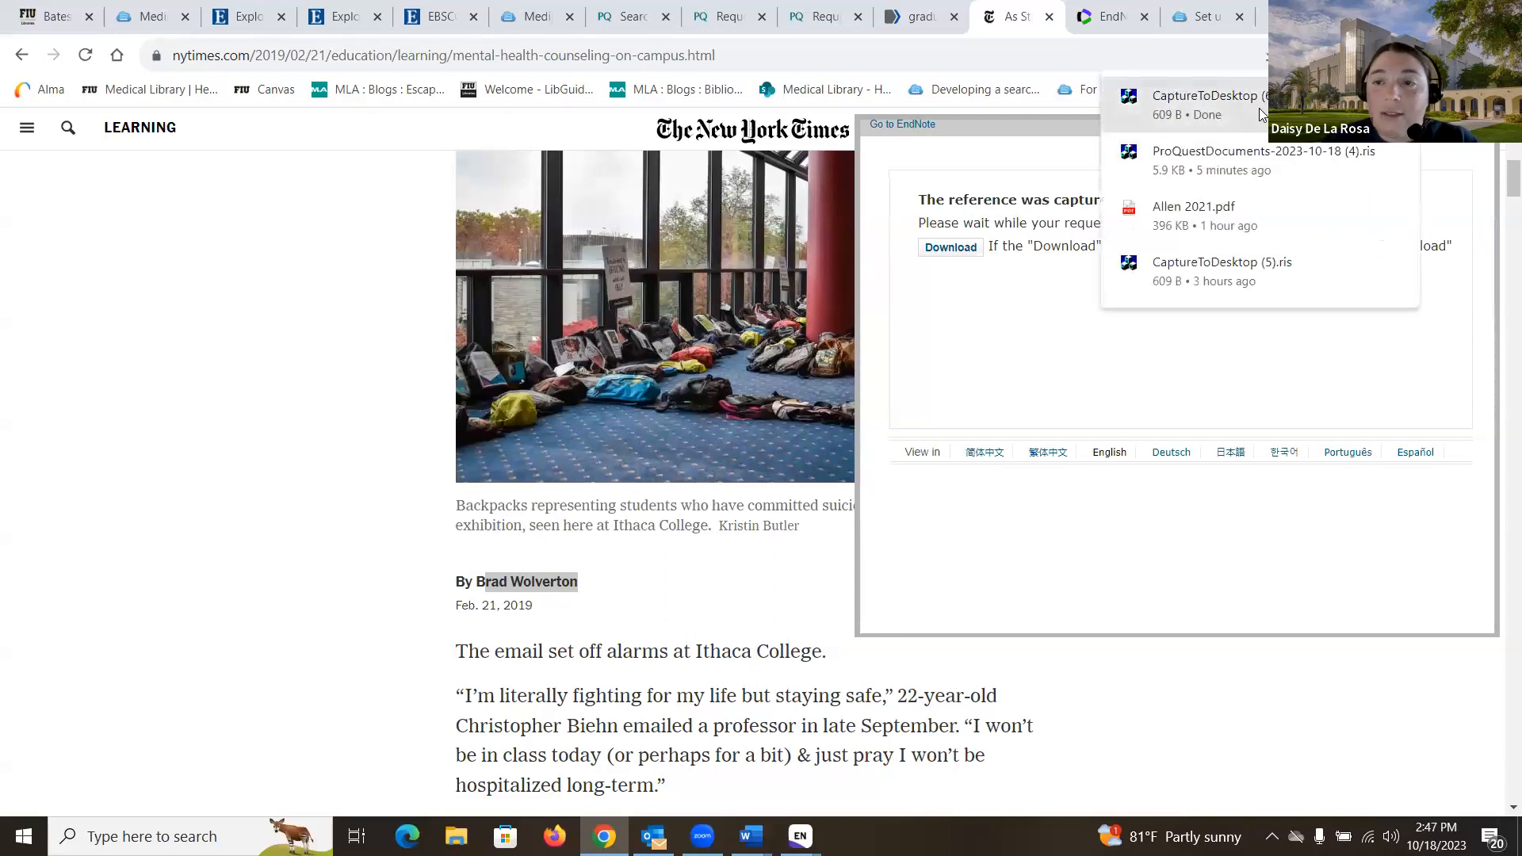
# Step: Open the downloaded CaptureToDesktop .ris file and select the imported newspaper reference
pyautogui.click(1263, 114)
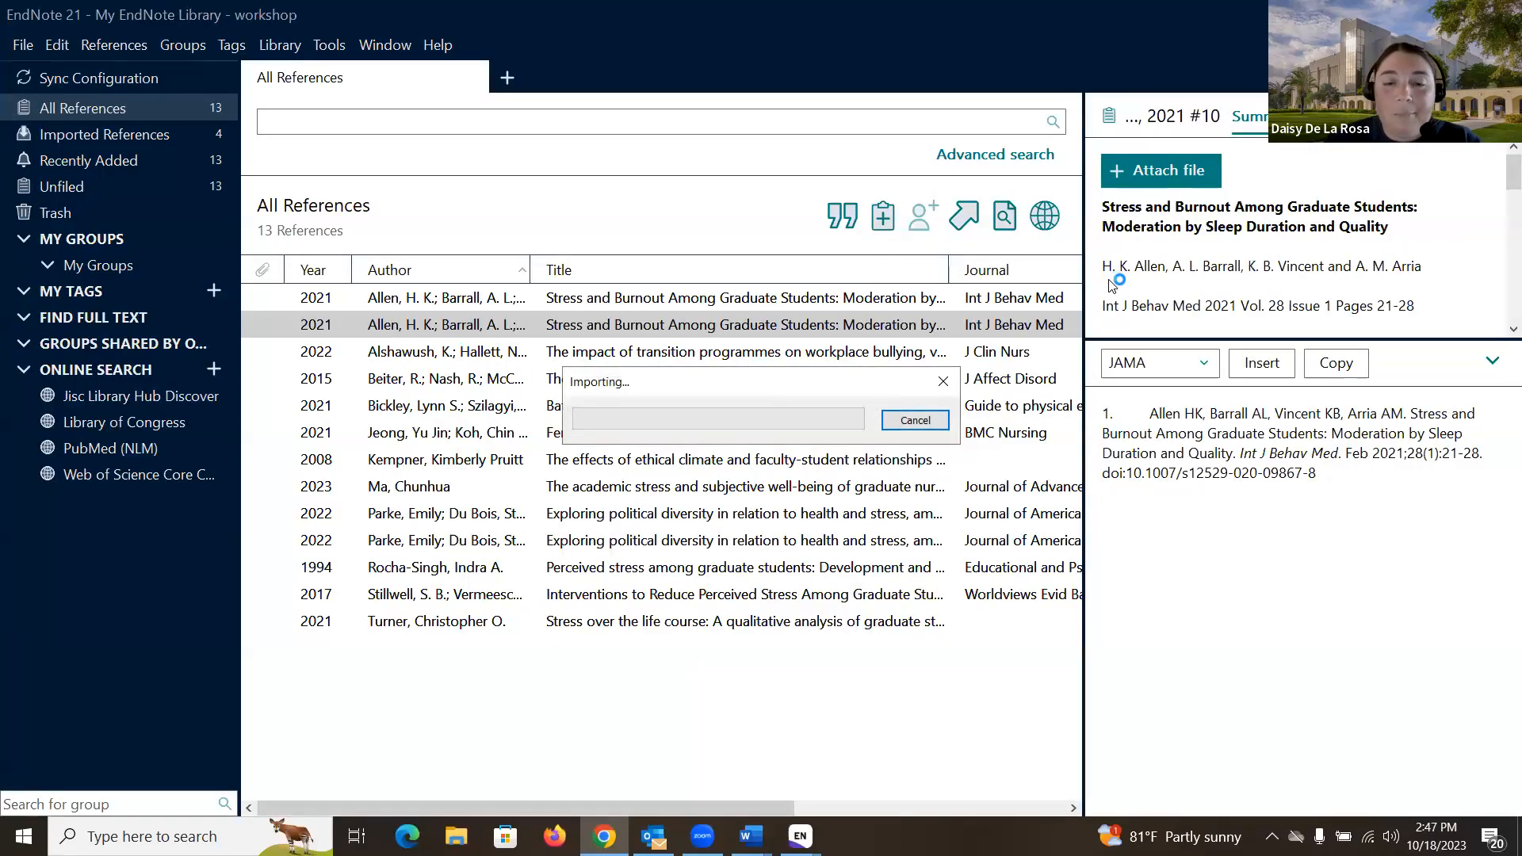
pyautogui.click(591, 306)
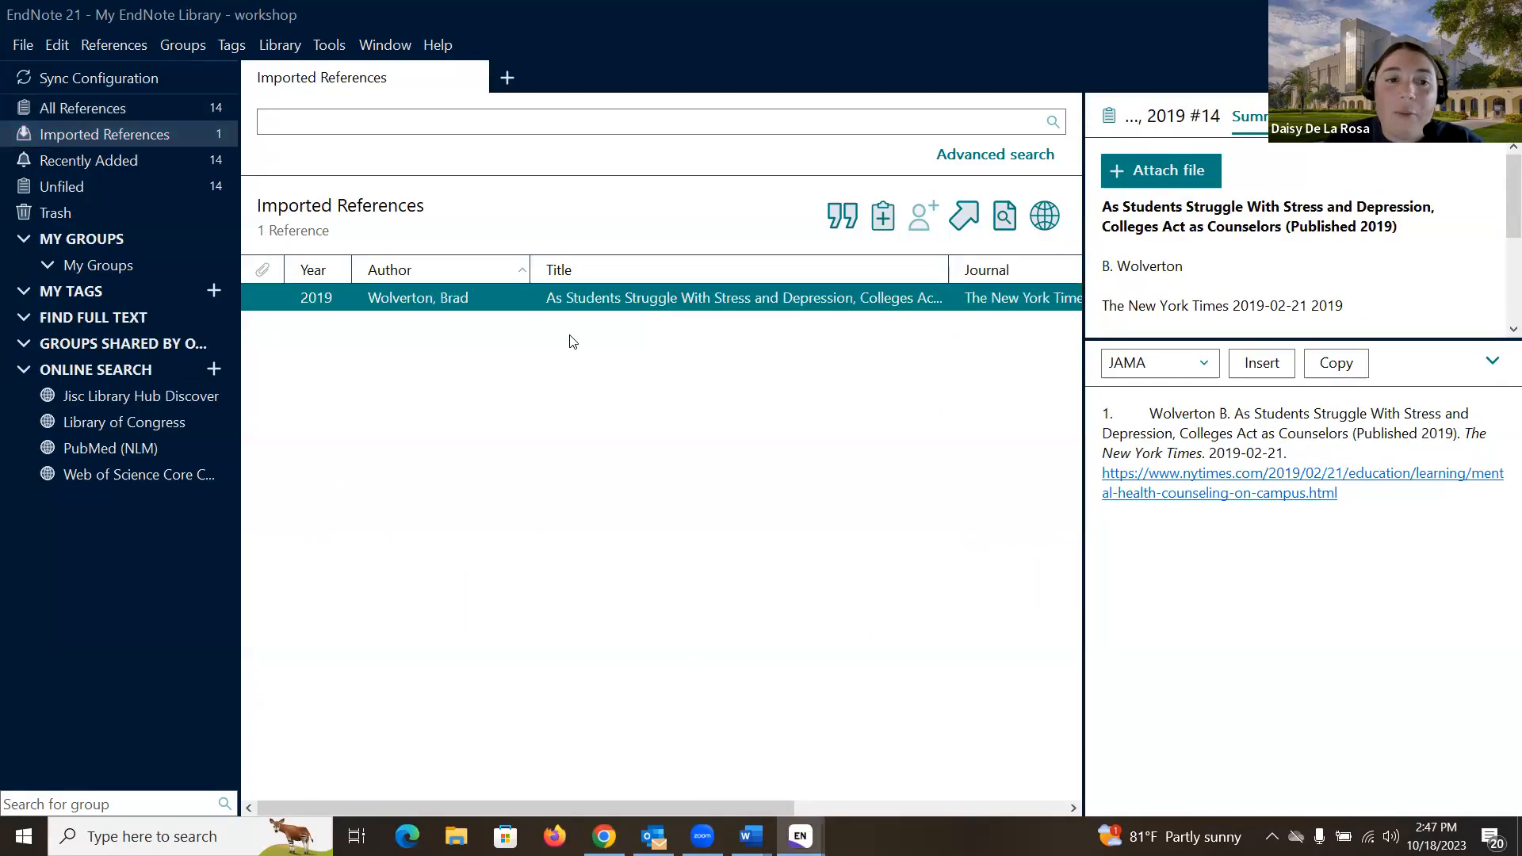
pyautogui.click(573, 341)
pyautogui.click(584, 297)
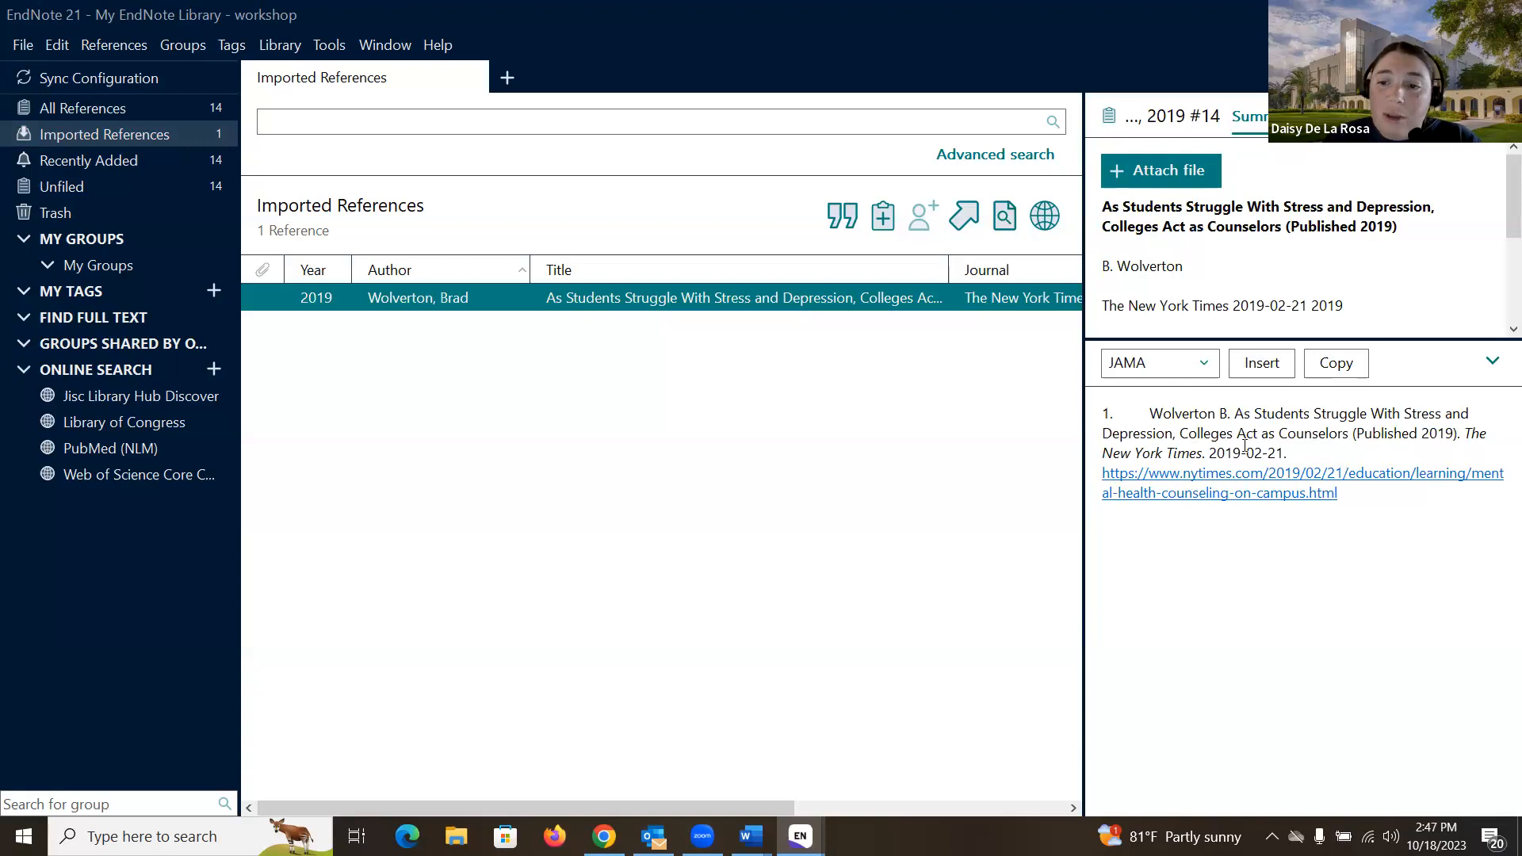
# Step: Review the imported reference in Edit and Summary views, then return to Chrome
pyautogui.click(1332, 116)
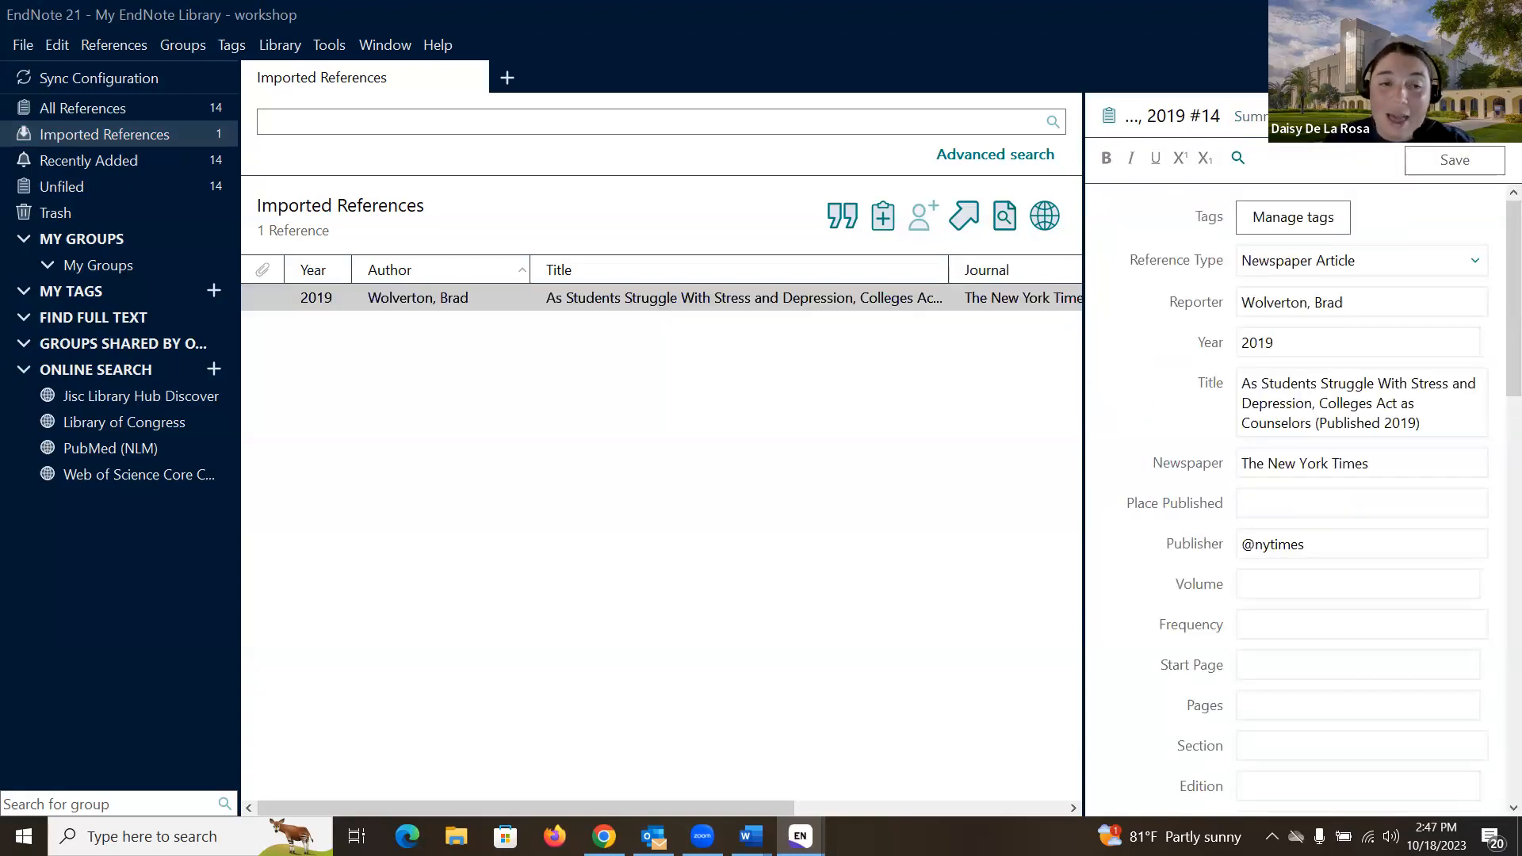
pyautogui.click(1276, 116)
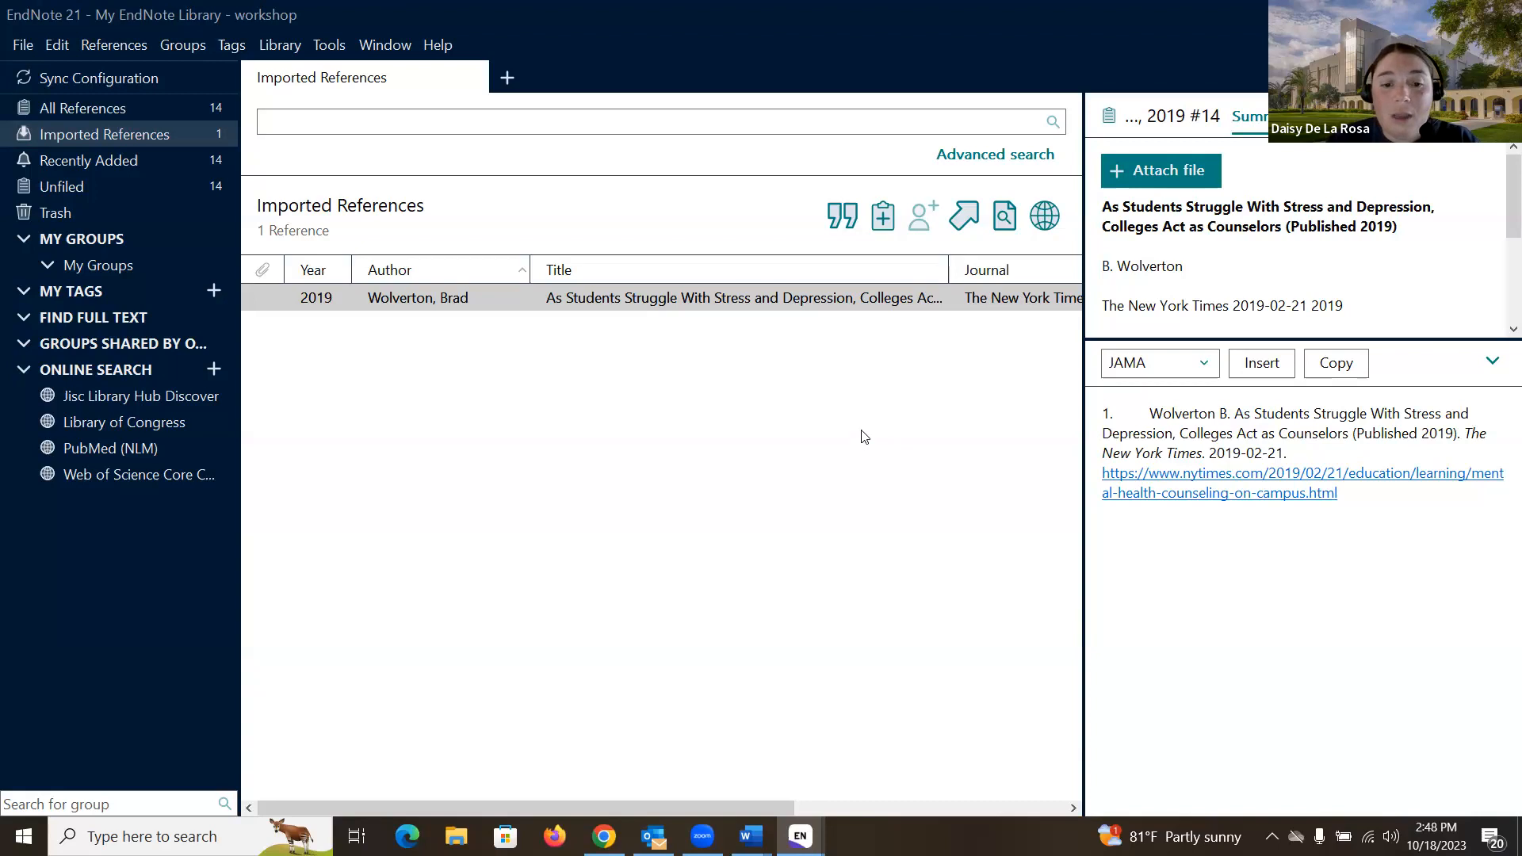
pyautogui.click(604, 836)
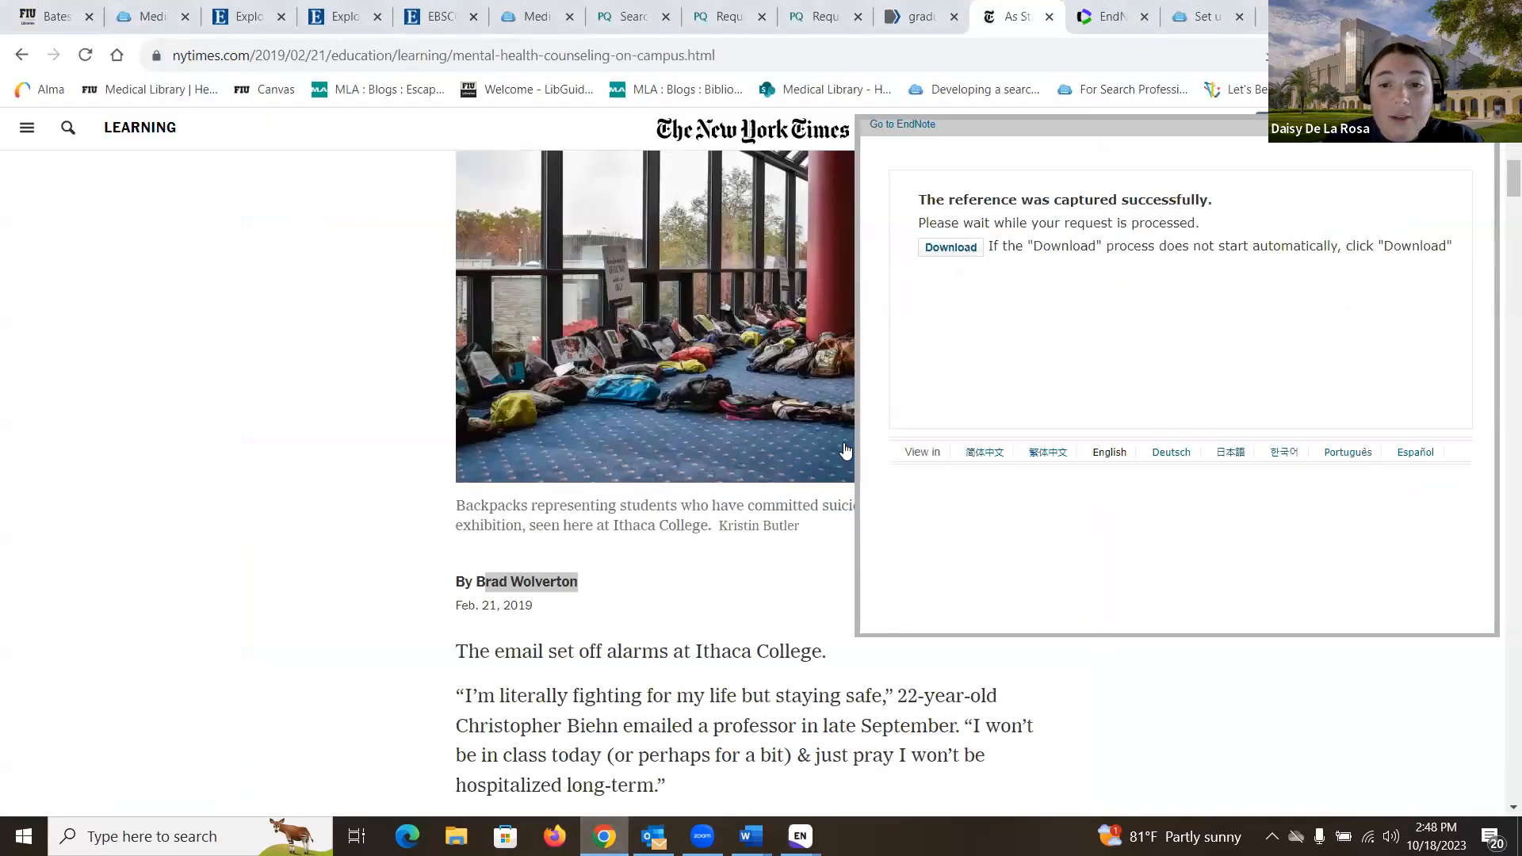
# Step: Close the capture confirmation, add Capture Reference to the bookmarks bar, then return to EndNote 21
pyautogui.click(1487, 125)
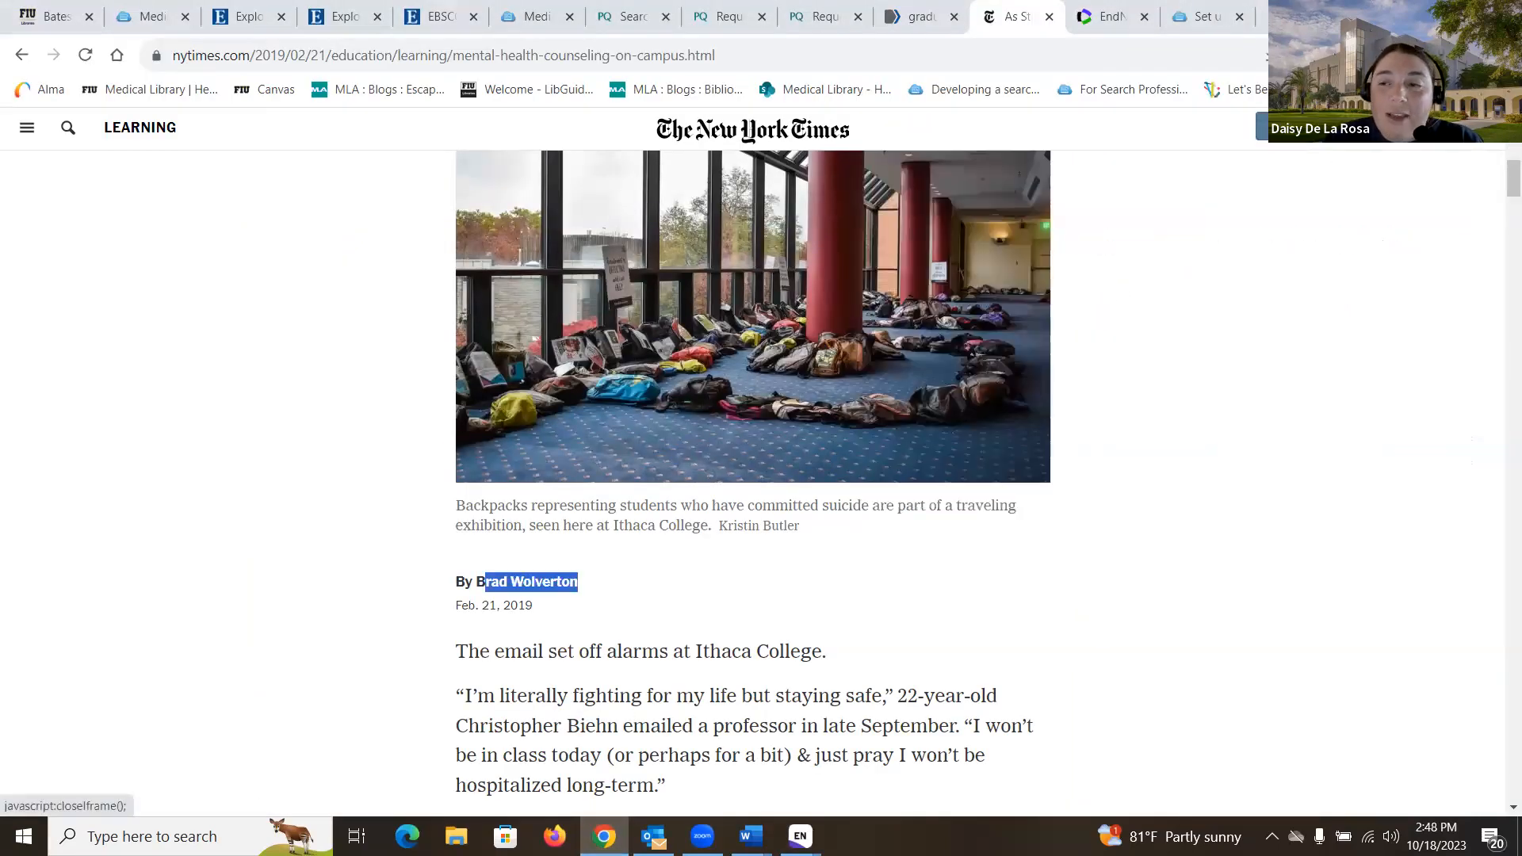
pyautogui.click(1104, 23)
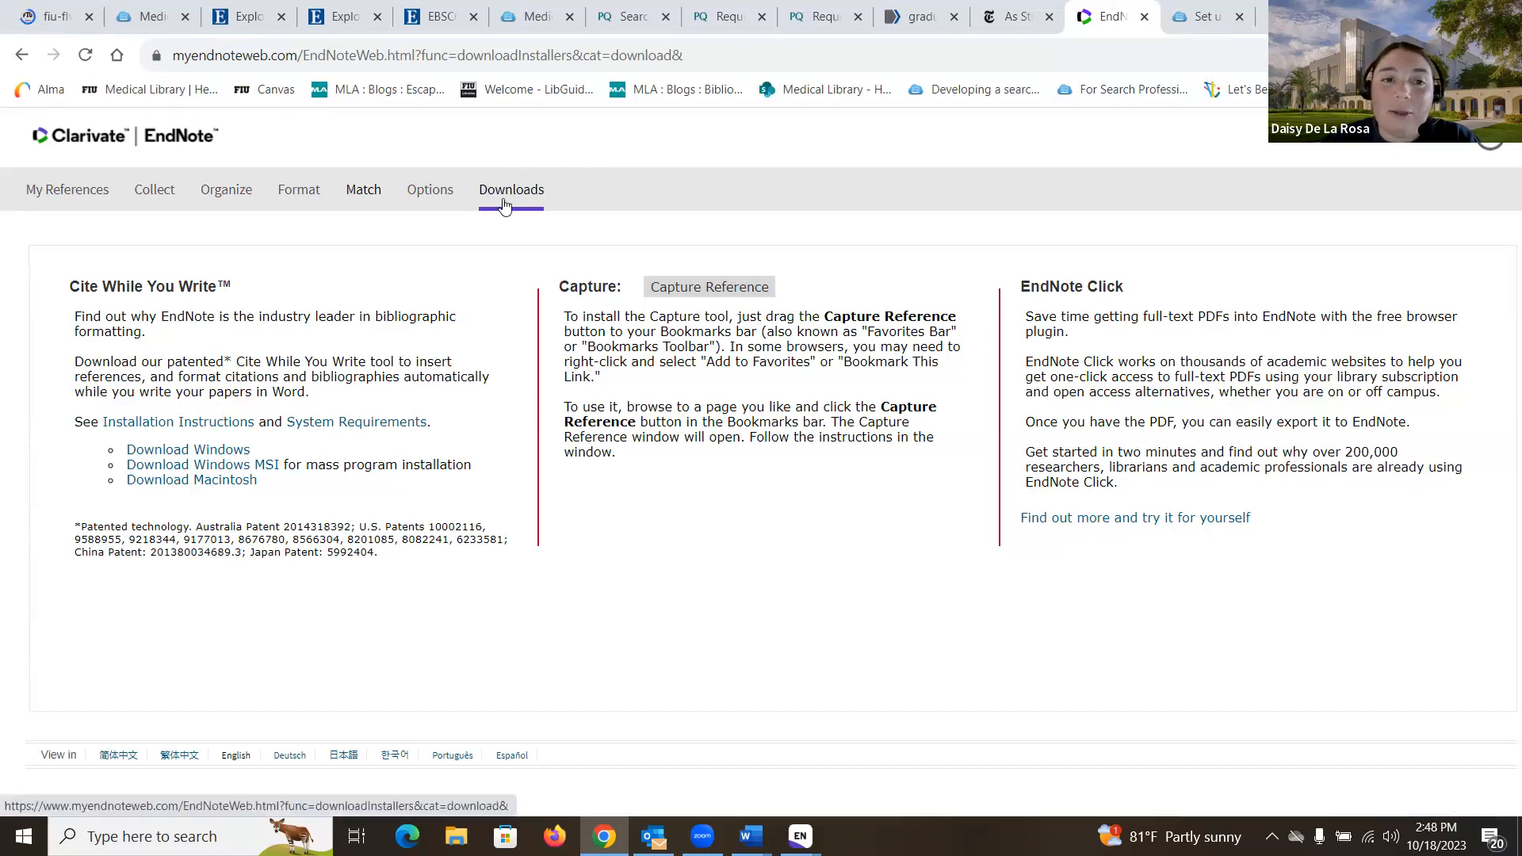
pyautogui.moveTo(696, 295)
pyautogui.mouseDown()
pyautogui.moveTo(736, 224)
pyautogui.moveTo(771, 76)
pyautogui.moveTo(701, 252)
pyautogui.moveTo(708, 294)
pyautogui.mouseUp()
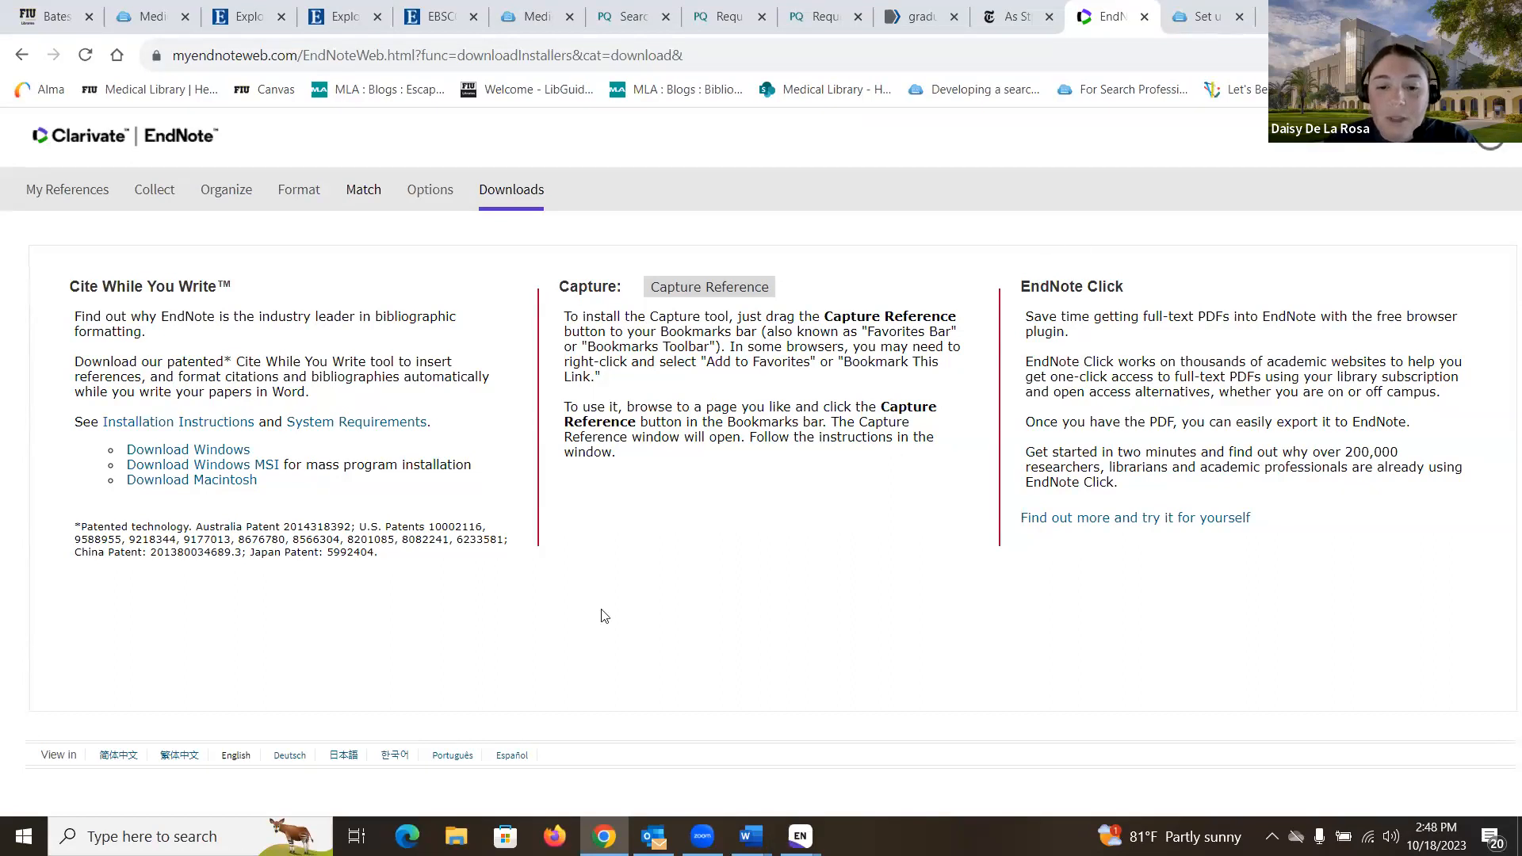
pyautogui.moveTo(800, 836)
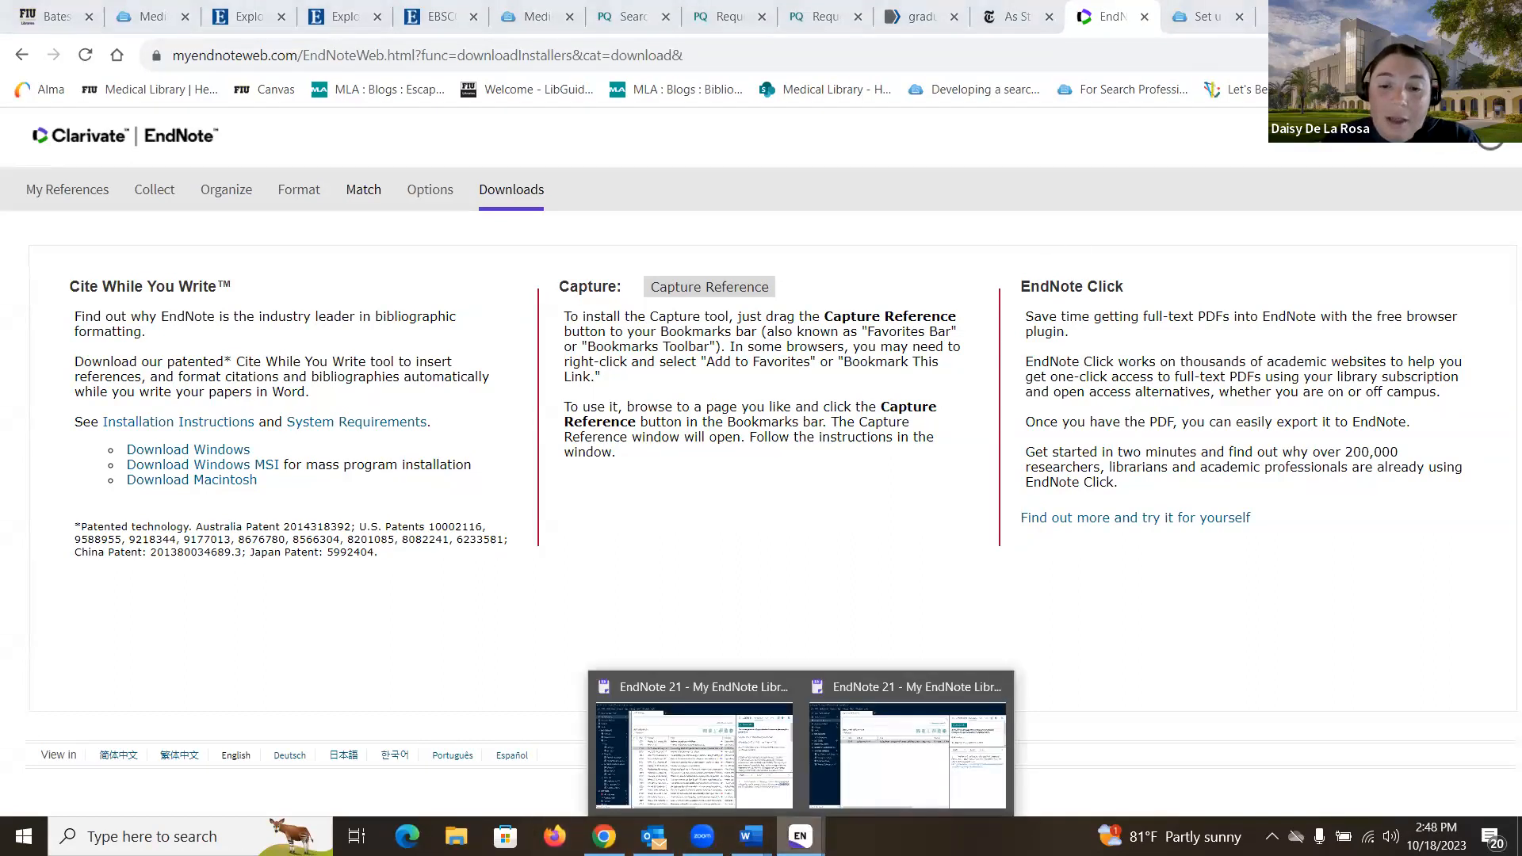
pyautogui.click(879, 773)
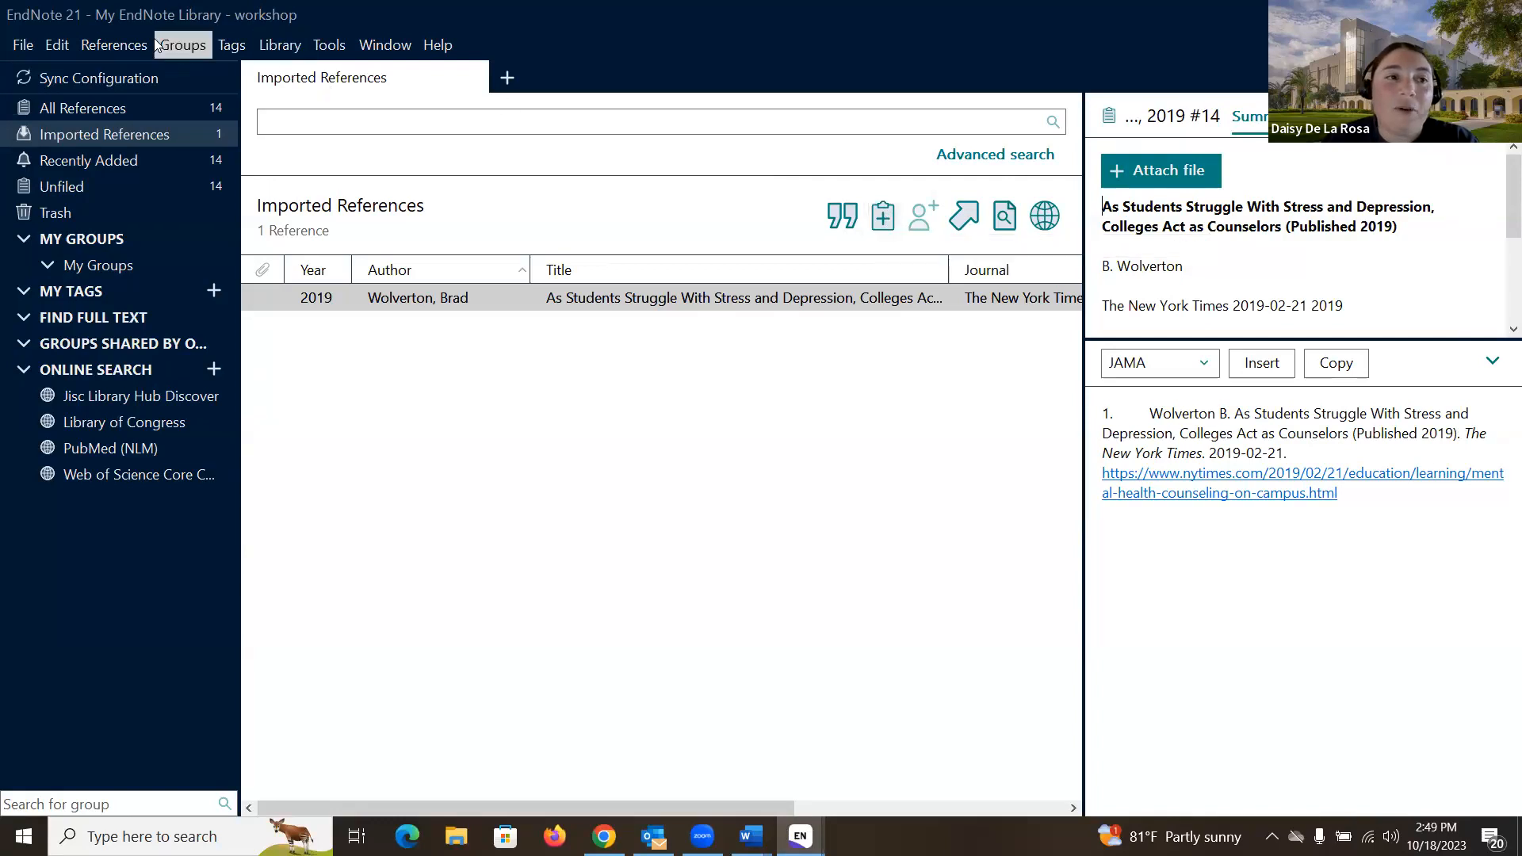
# Step: Start a new blank reference and set its type to Artwork
pyautogui.click(119, 47)
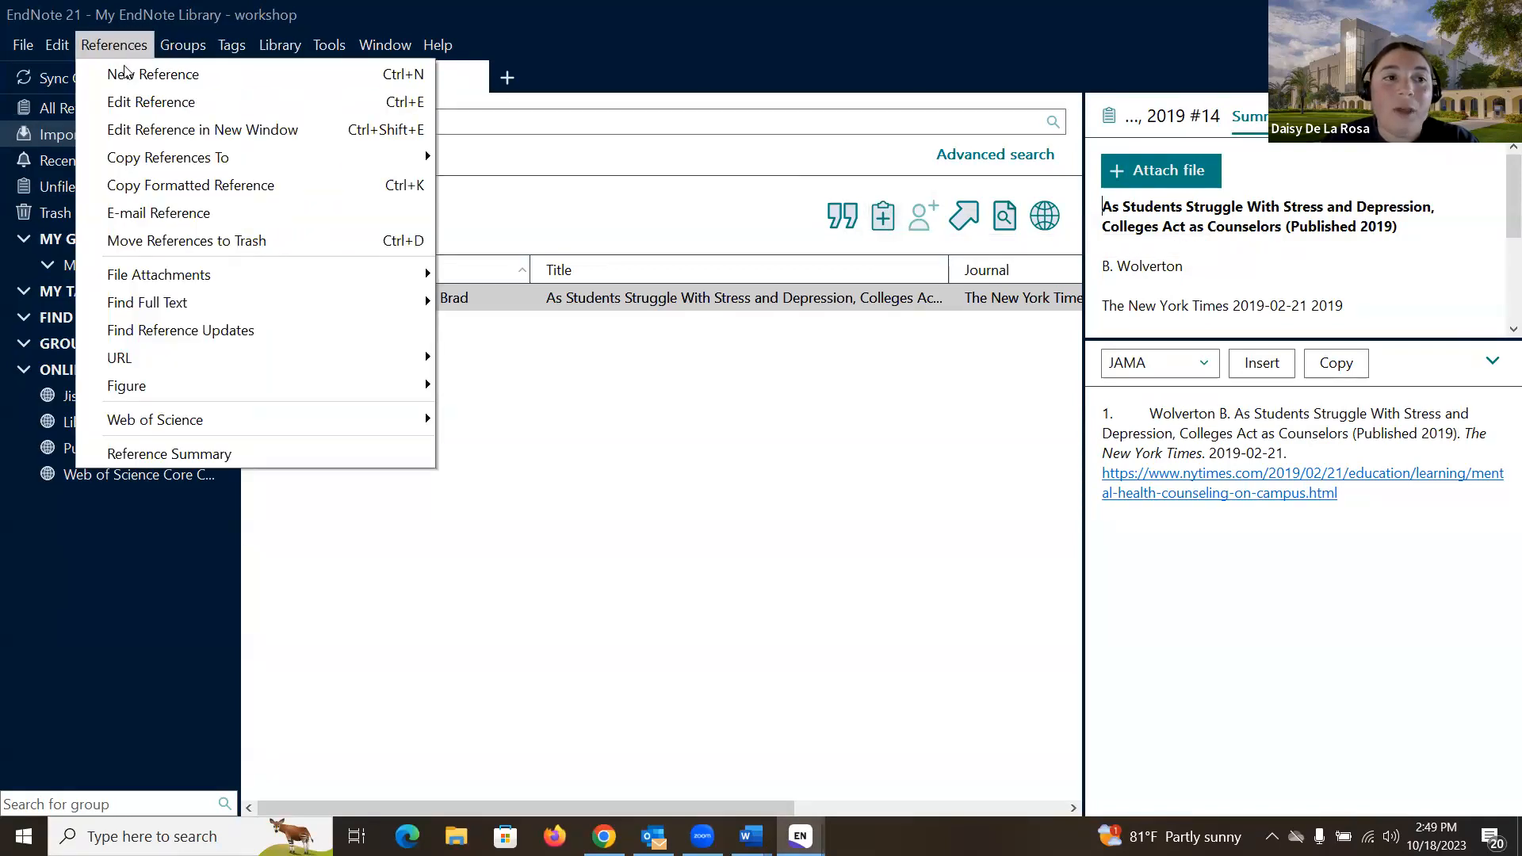
pyautogui.click(886, 221)
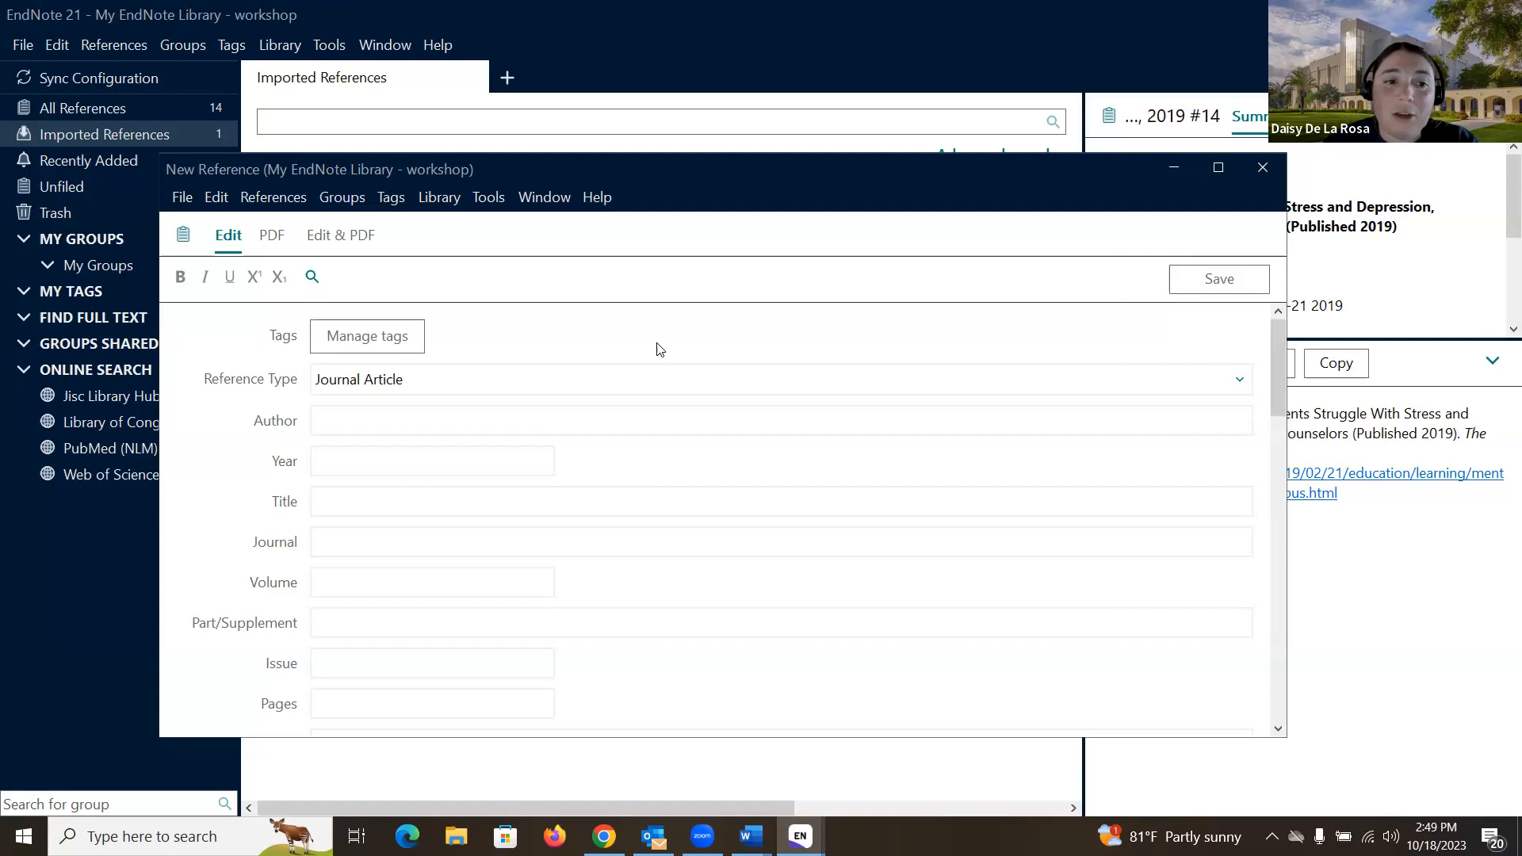
pyautogui.click(1239, 380)
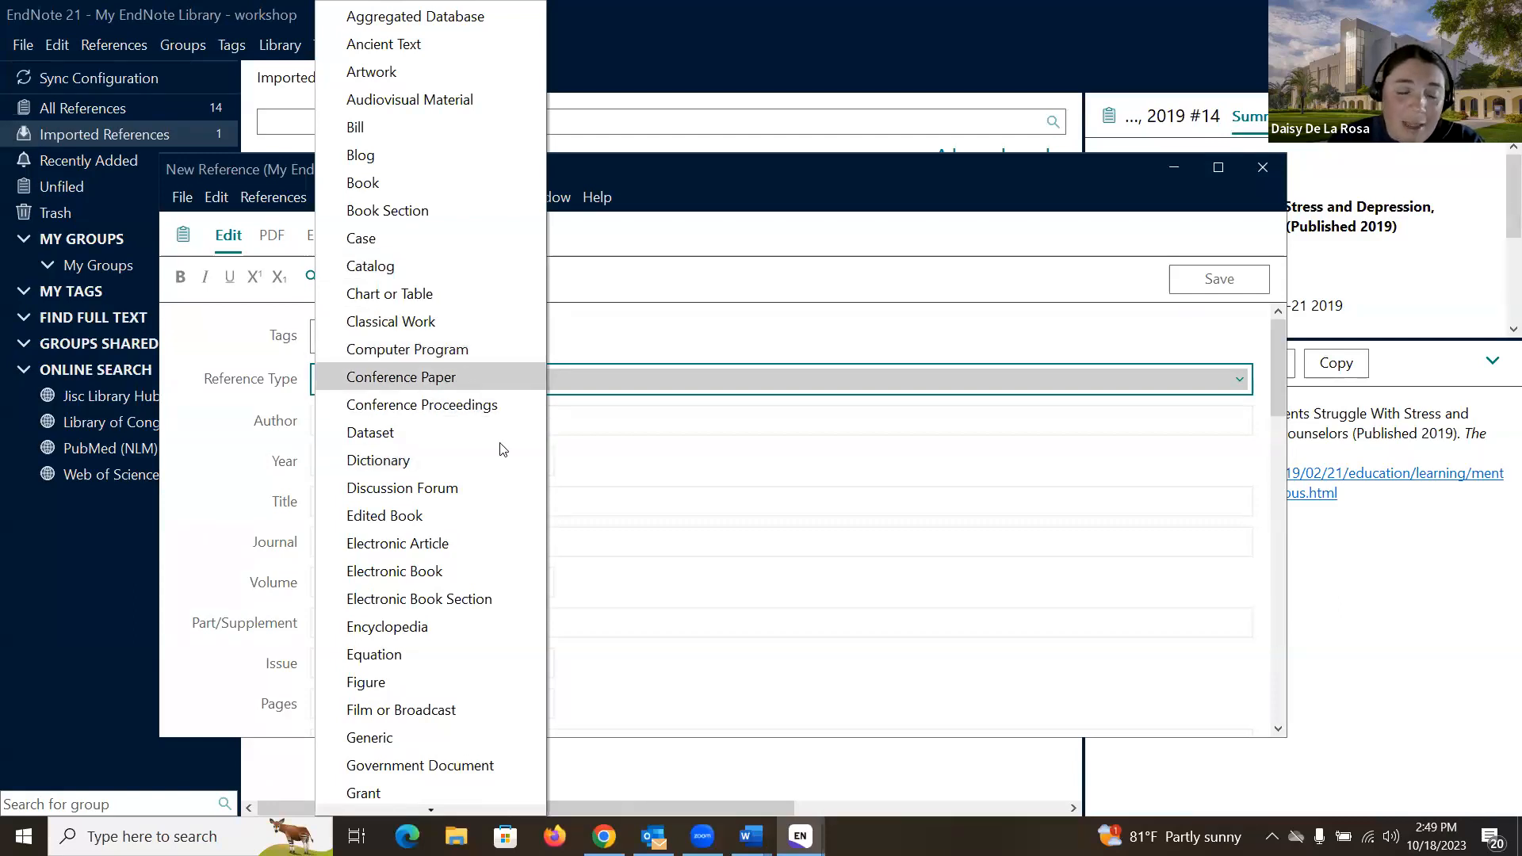
pyautogui.scroll(-1, 491, 469)
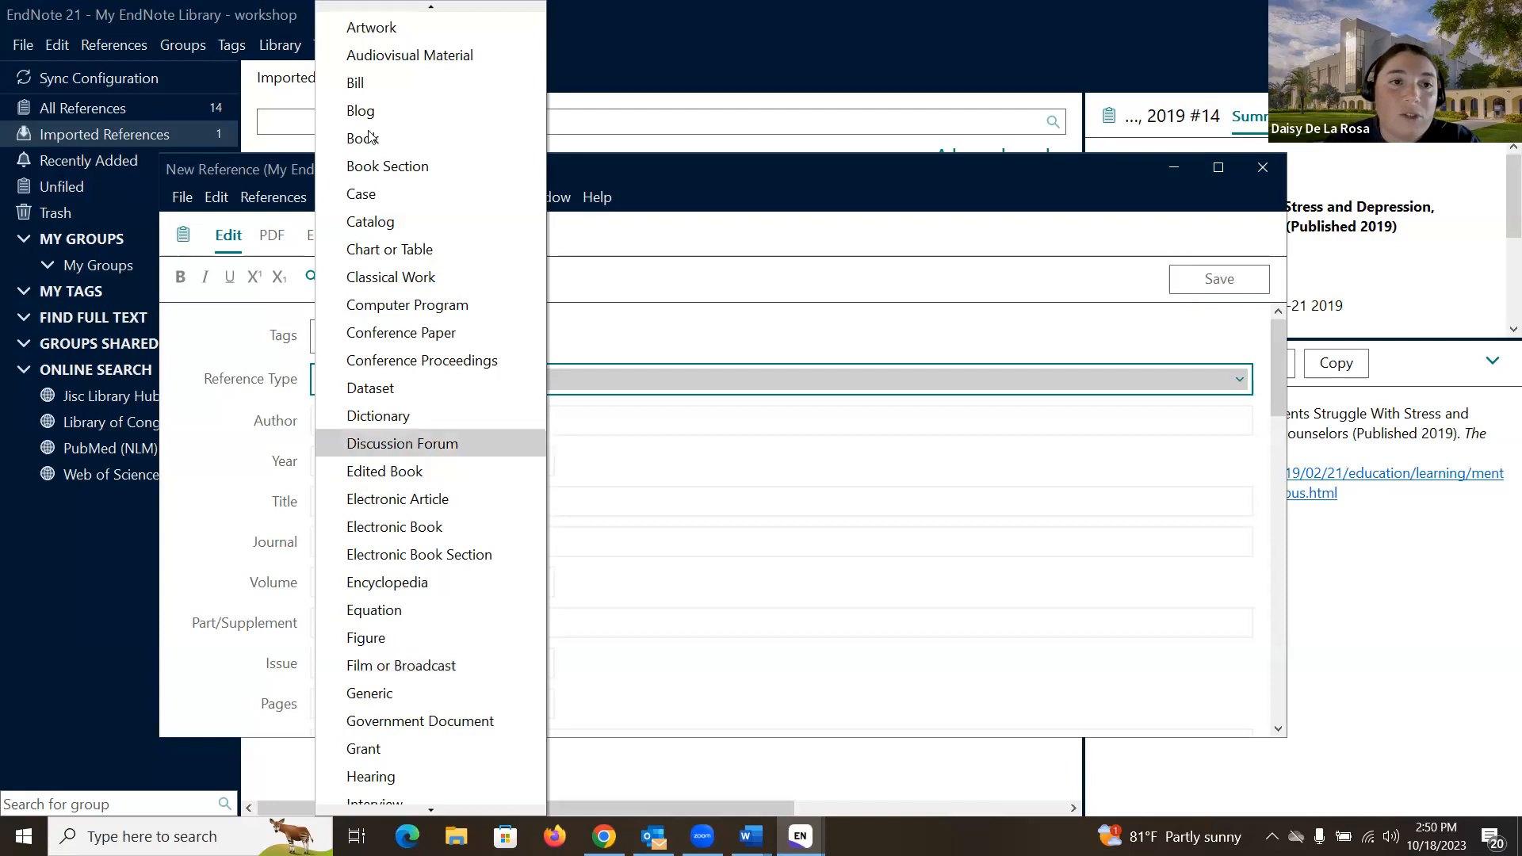
pyautogui.click(384, 27)
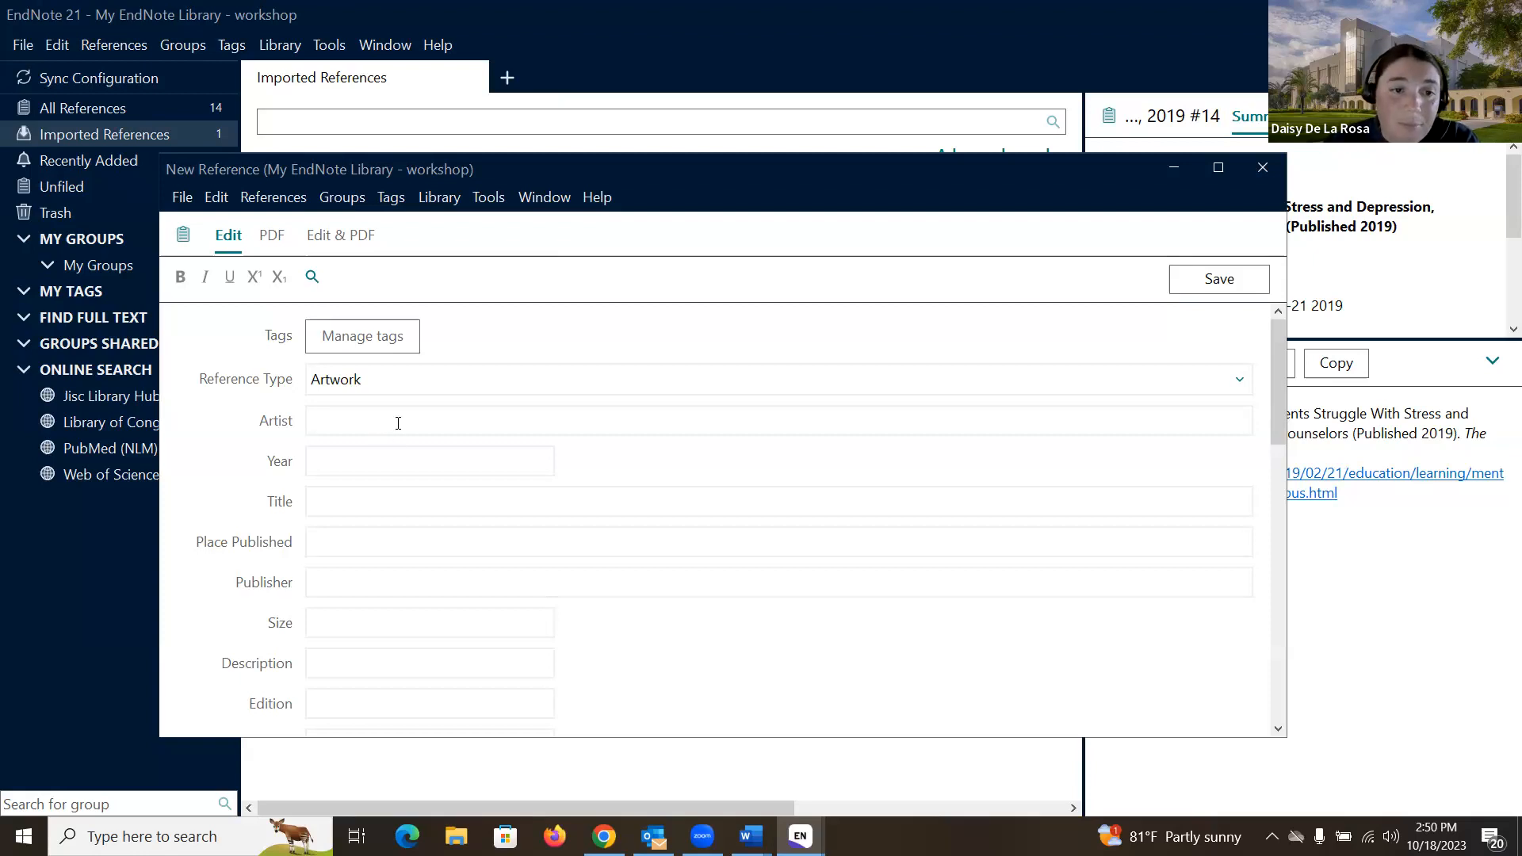
# Step: Close the blank Artwork reference without saving it
pyautogui.scroll(-1, 398, 426)
pyautogui.scroll(1, 399, 427)
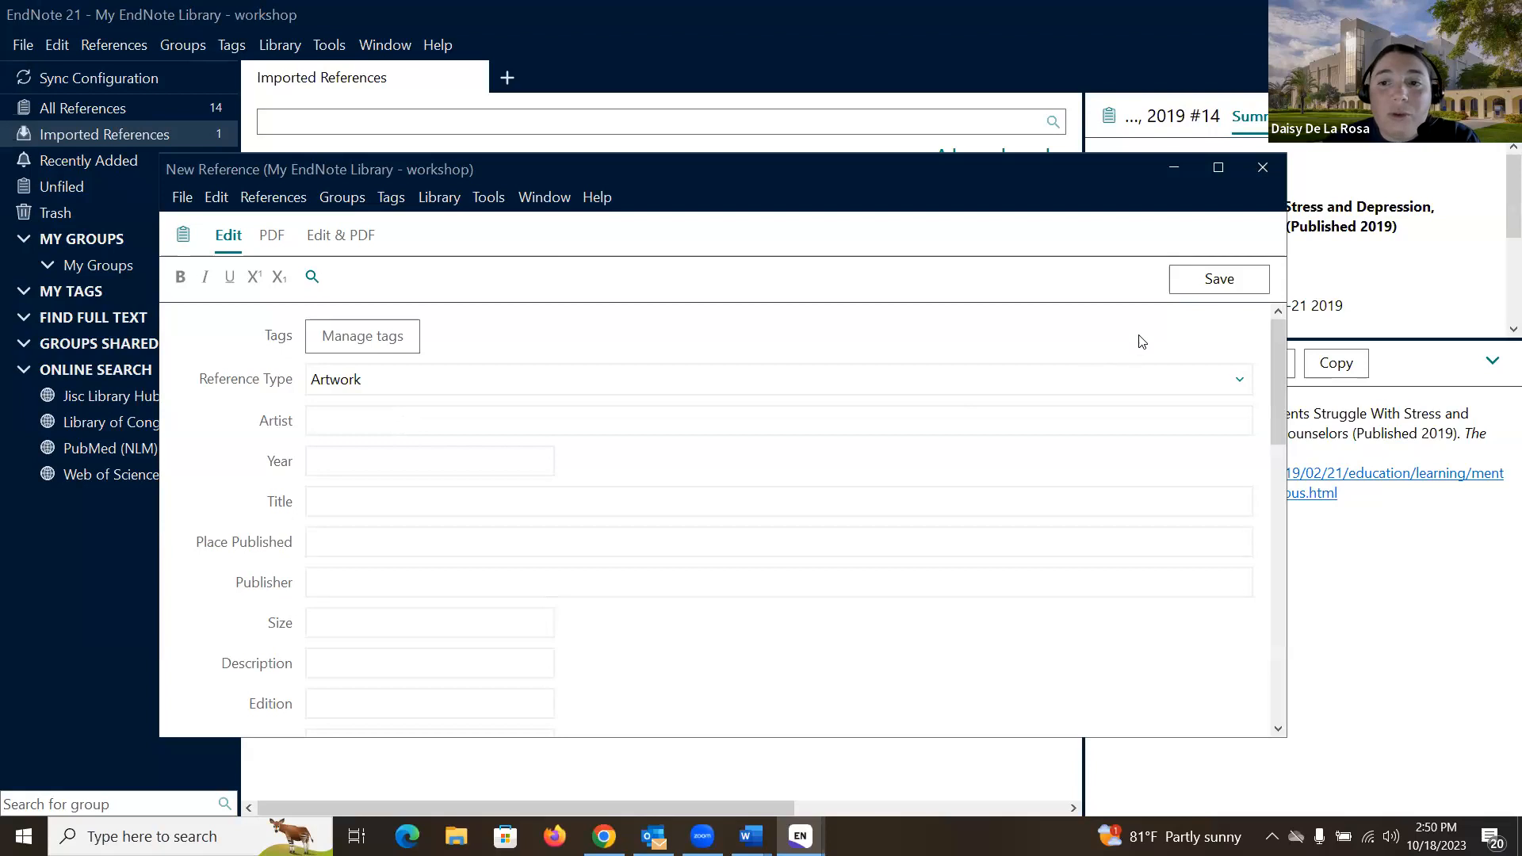
pyautogui.click(1263, 167)
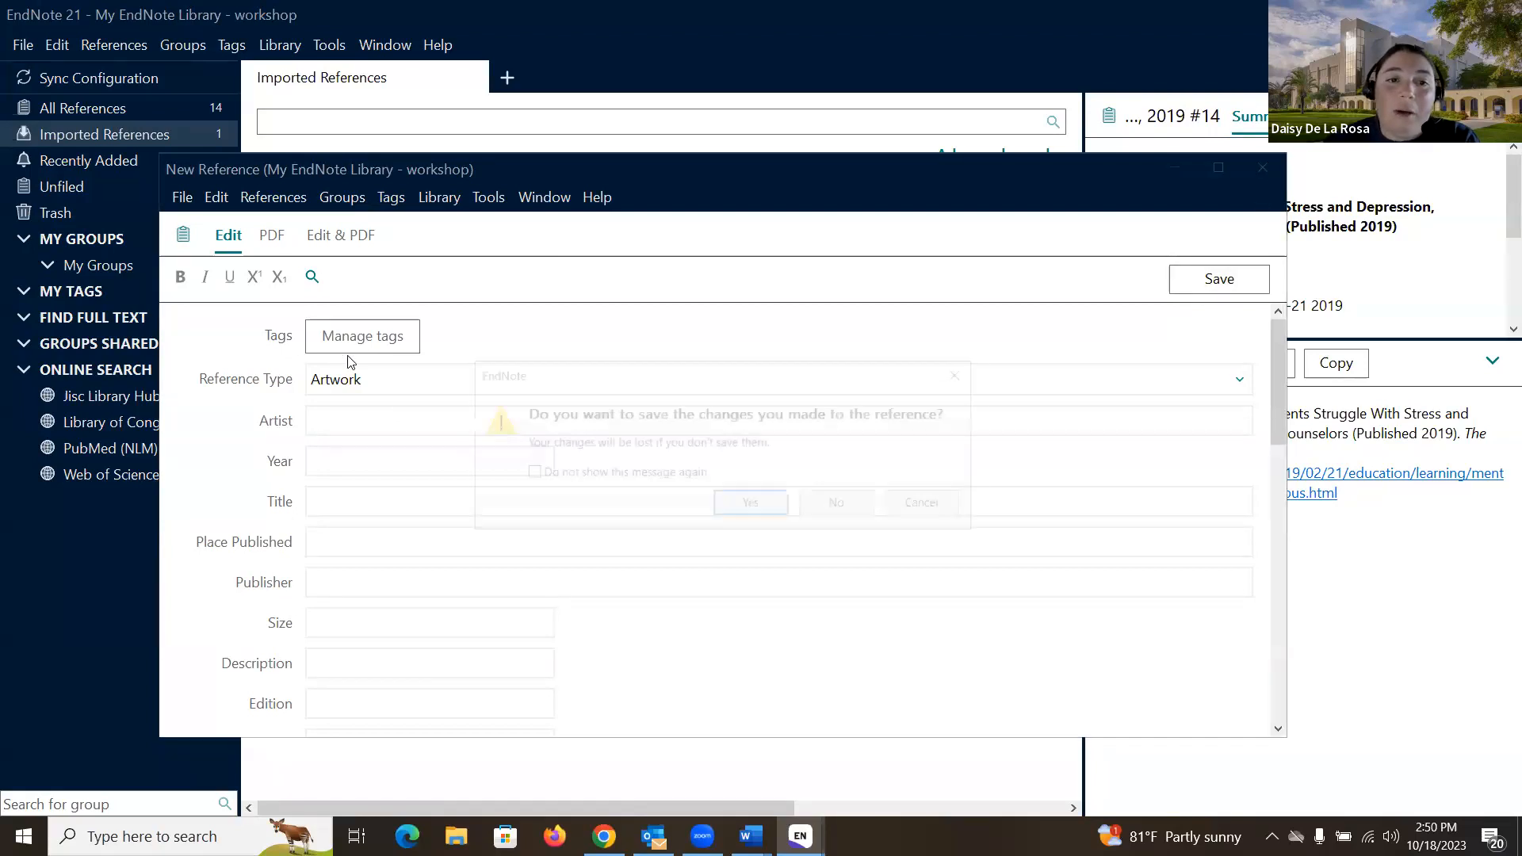
pyautogui.click(840, 505)
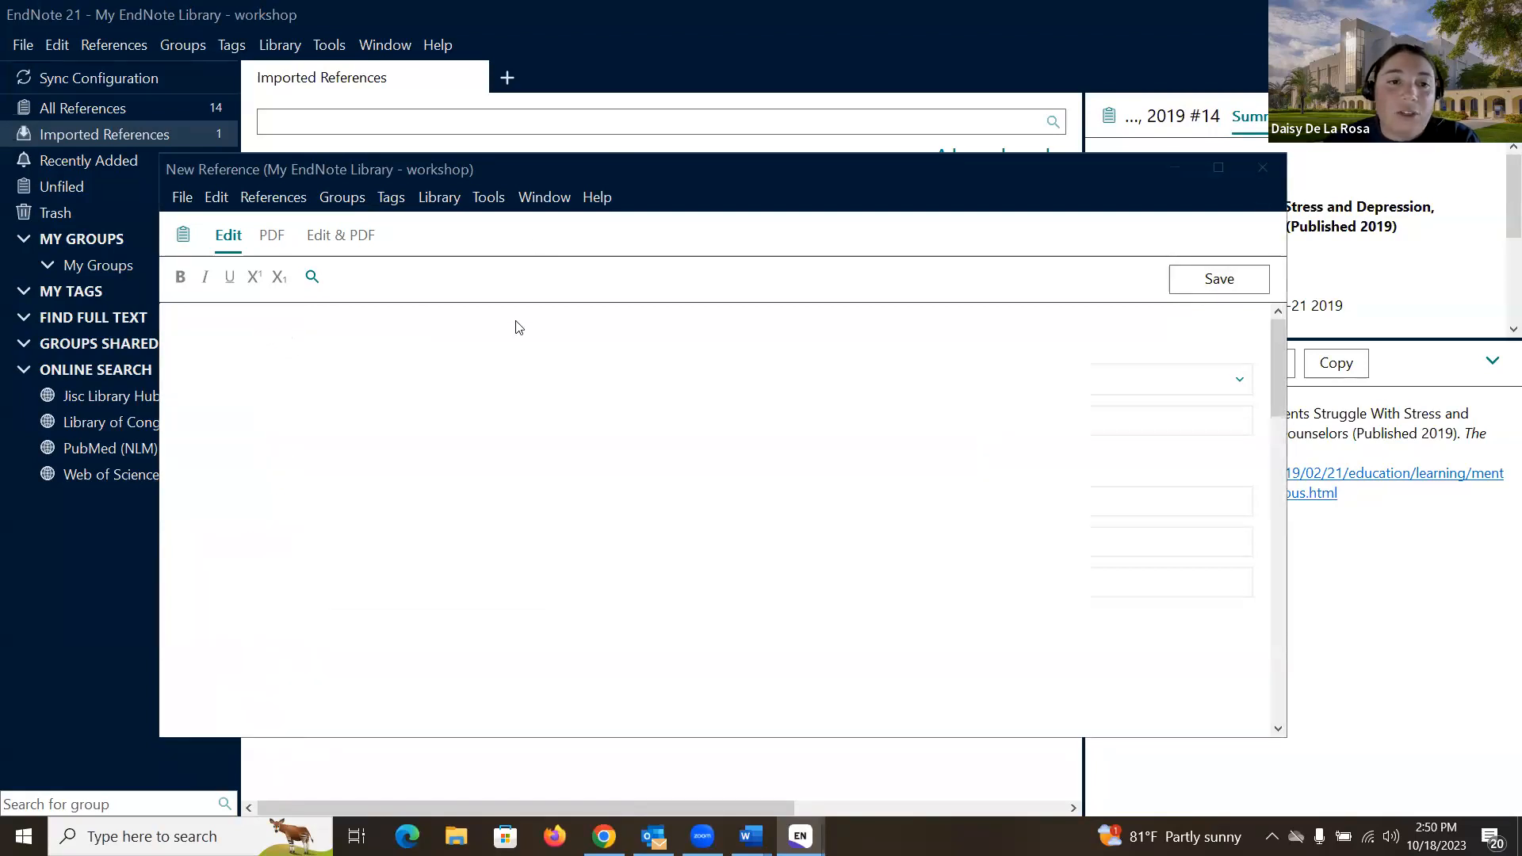
# Step: Show All References, listing 14 entries including the 2019 New York Times article
pyautogui.click(157, 107)
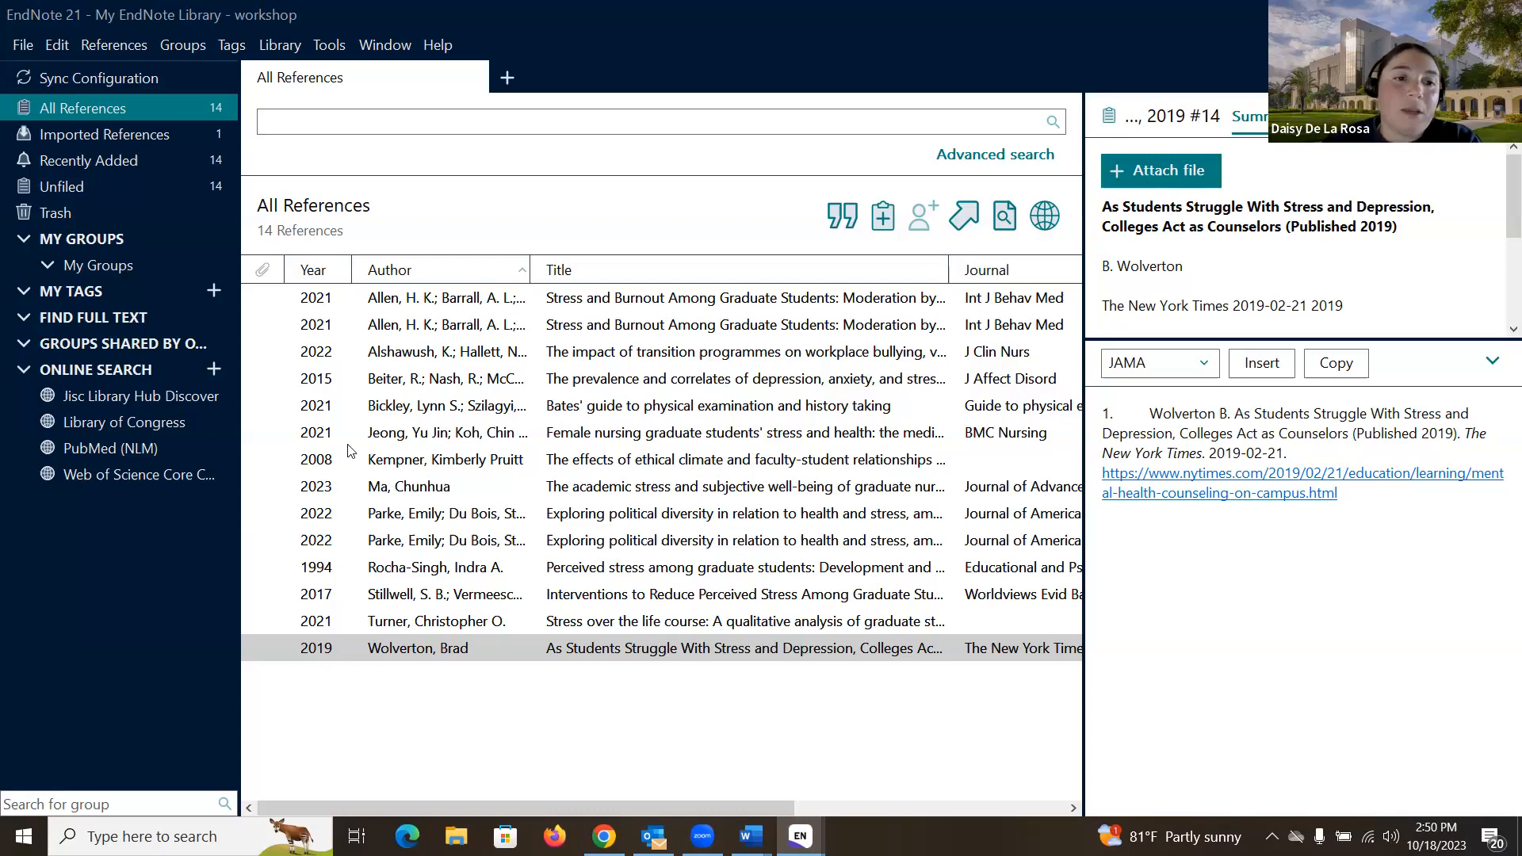
# Step: Import the PDFs to import (EndNote workshop) folder with Duplicates set to Import All
pyautogui.click(24, 45)
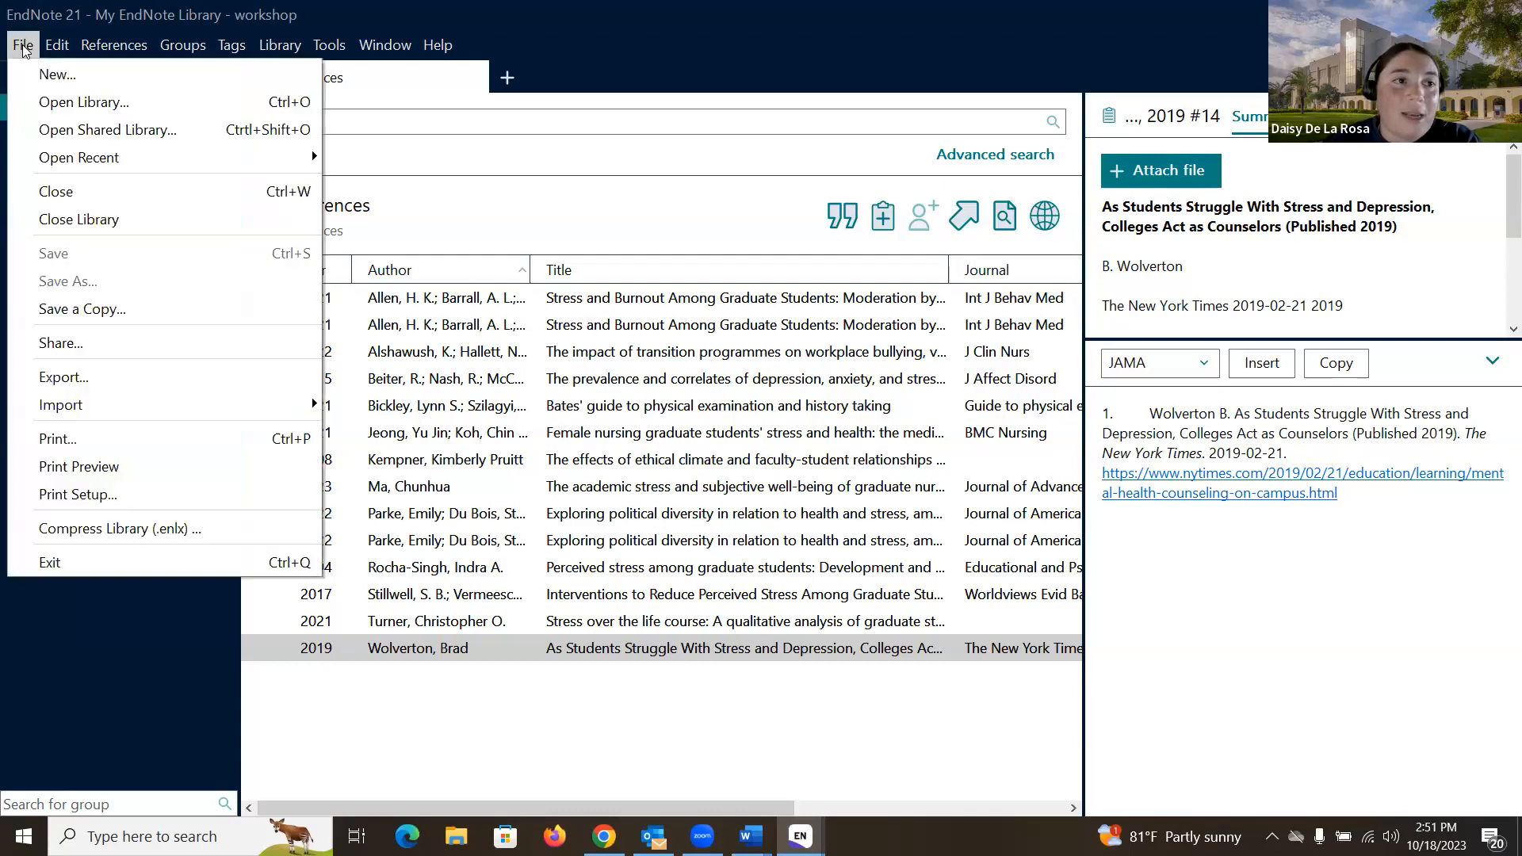
pyautogui.moveTo(135, 401)
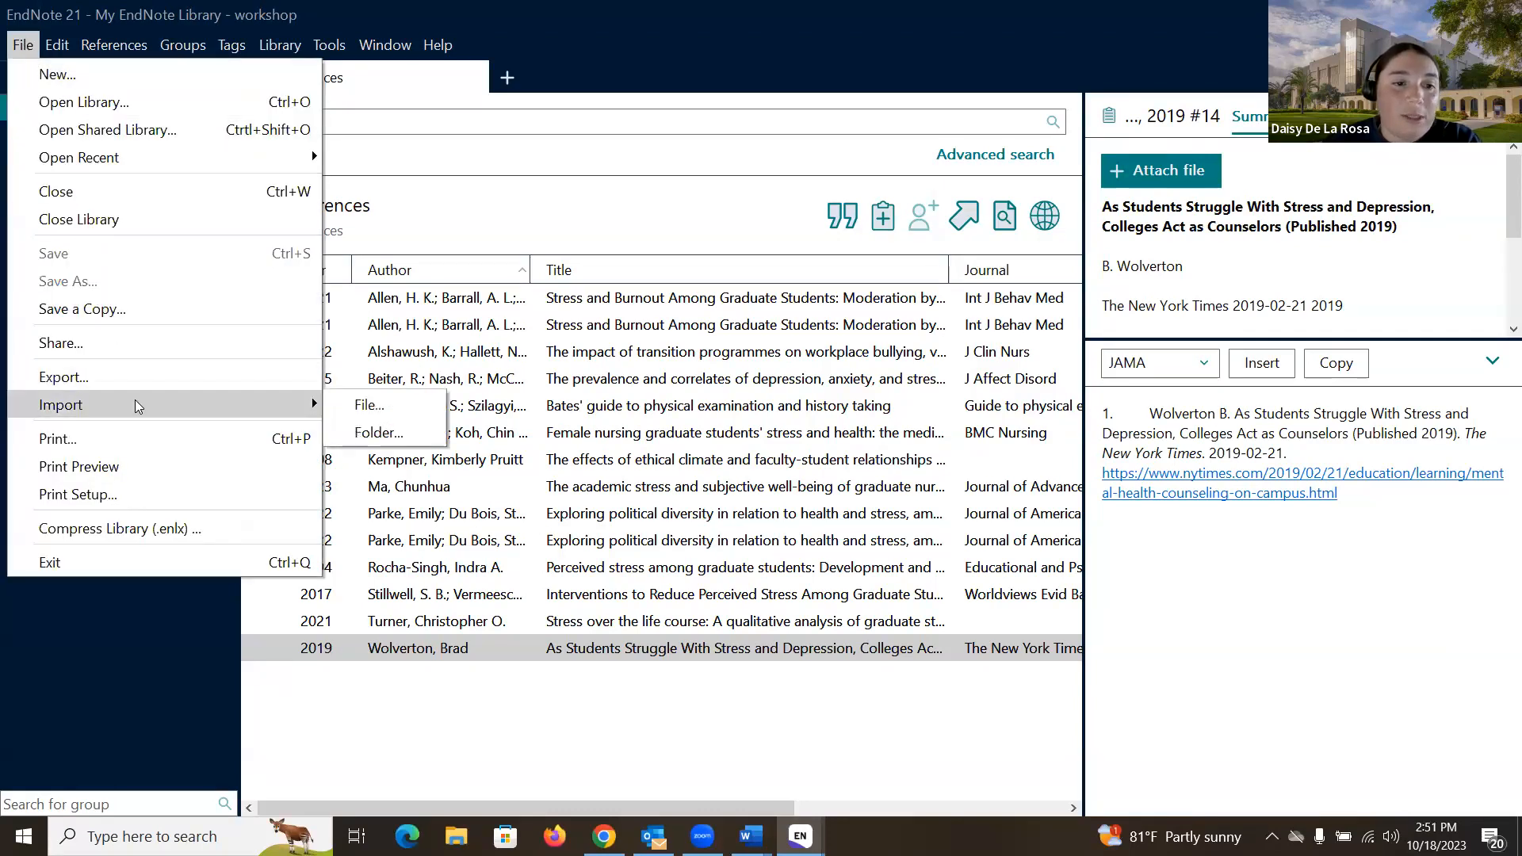
pyautogui.click(391, 438)
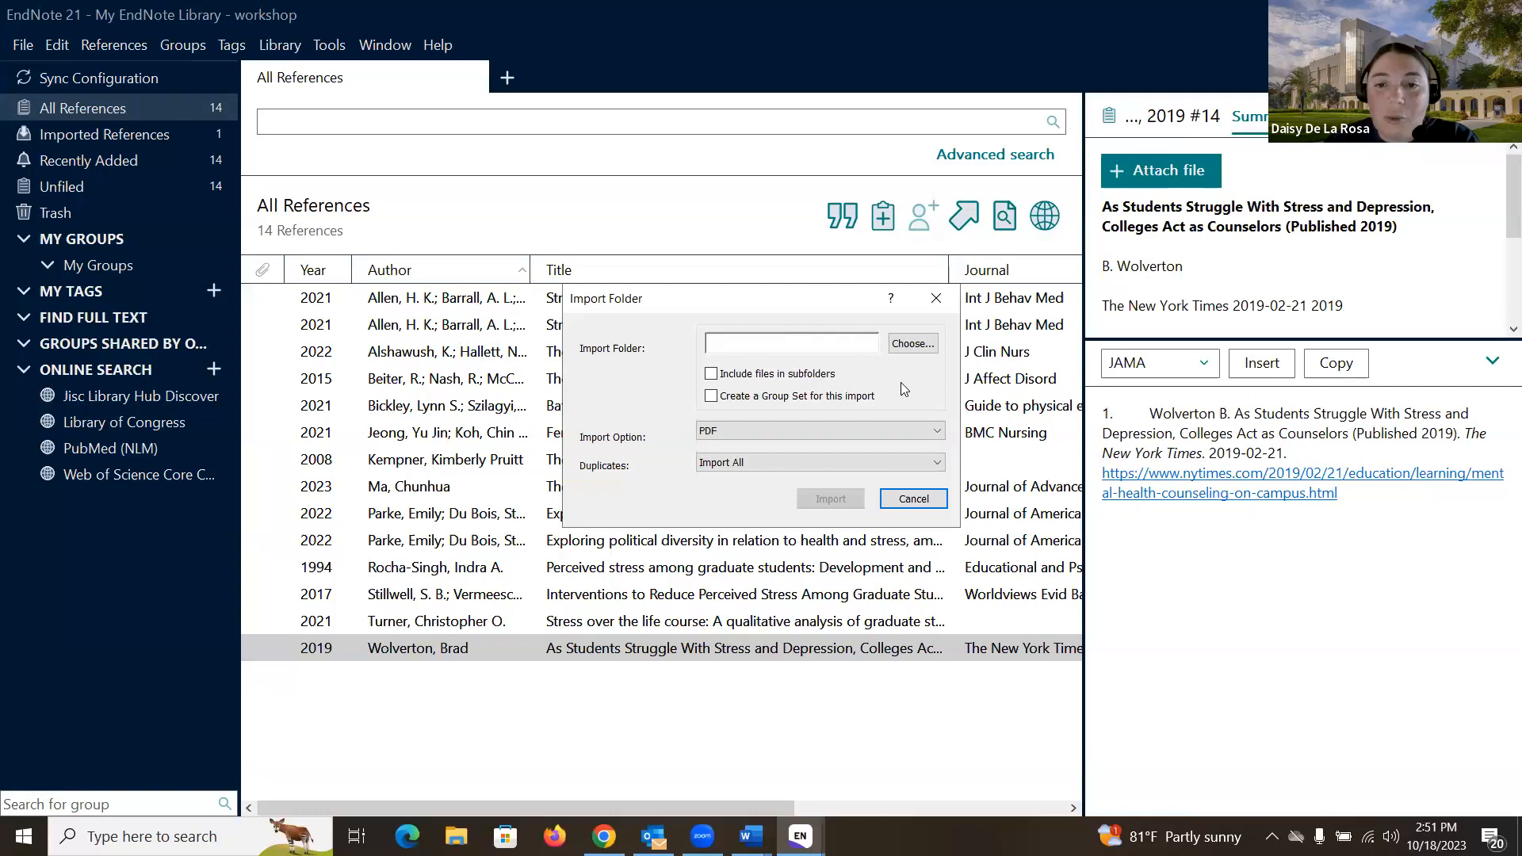
pyautogui.click(913, 344)
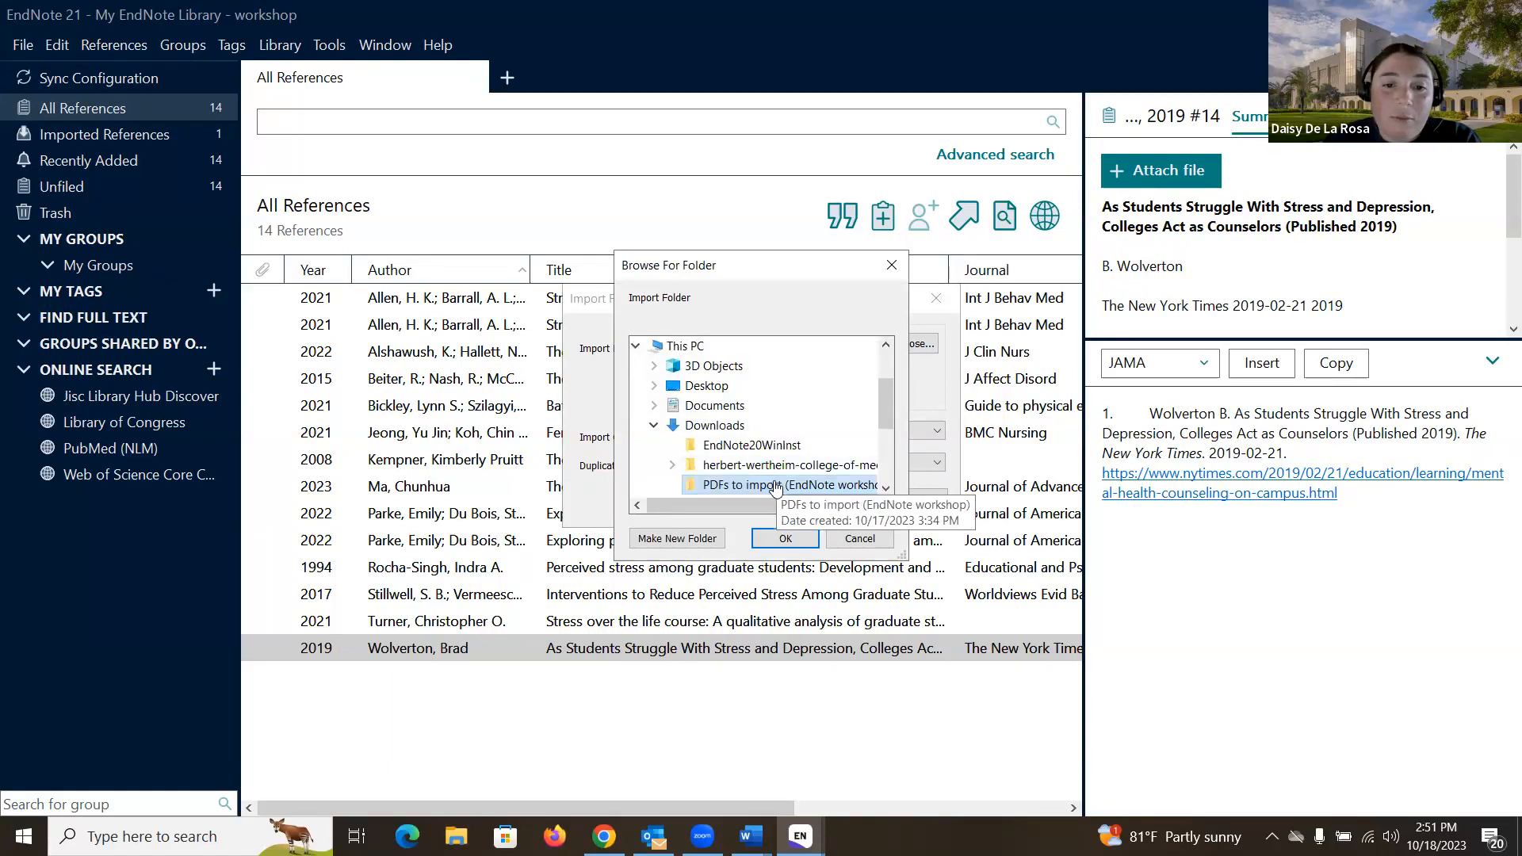
pyautogui.click(784, 540)
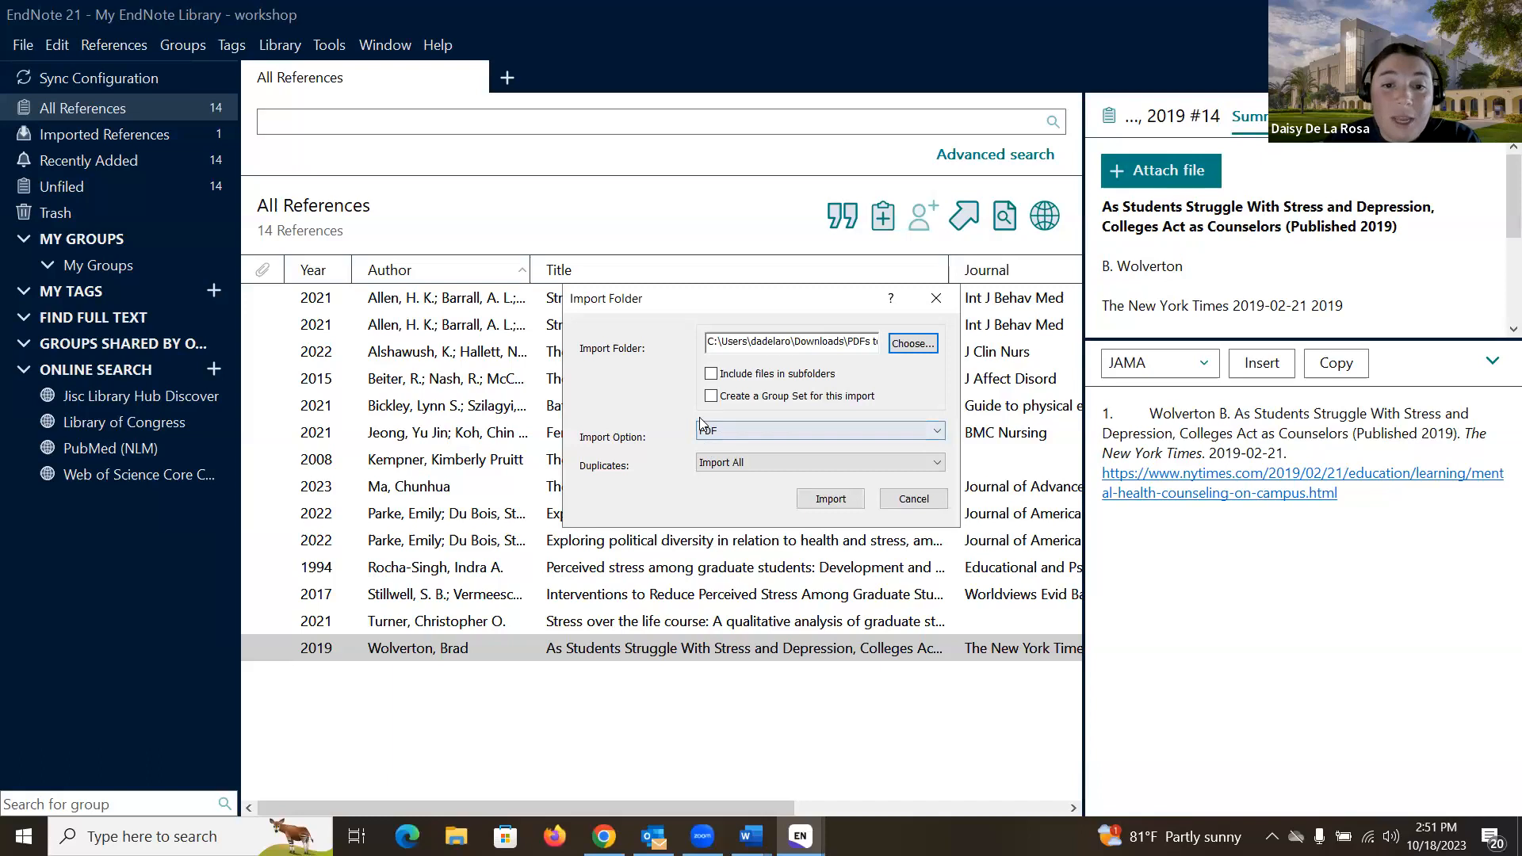
pyautogui.click(743, 465)
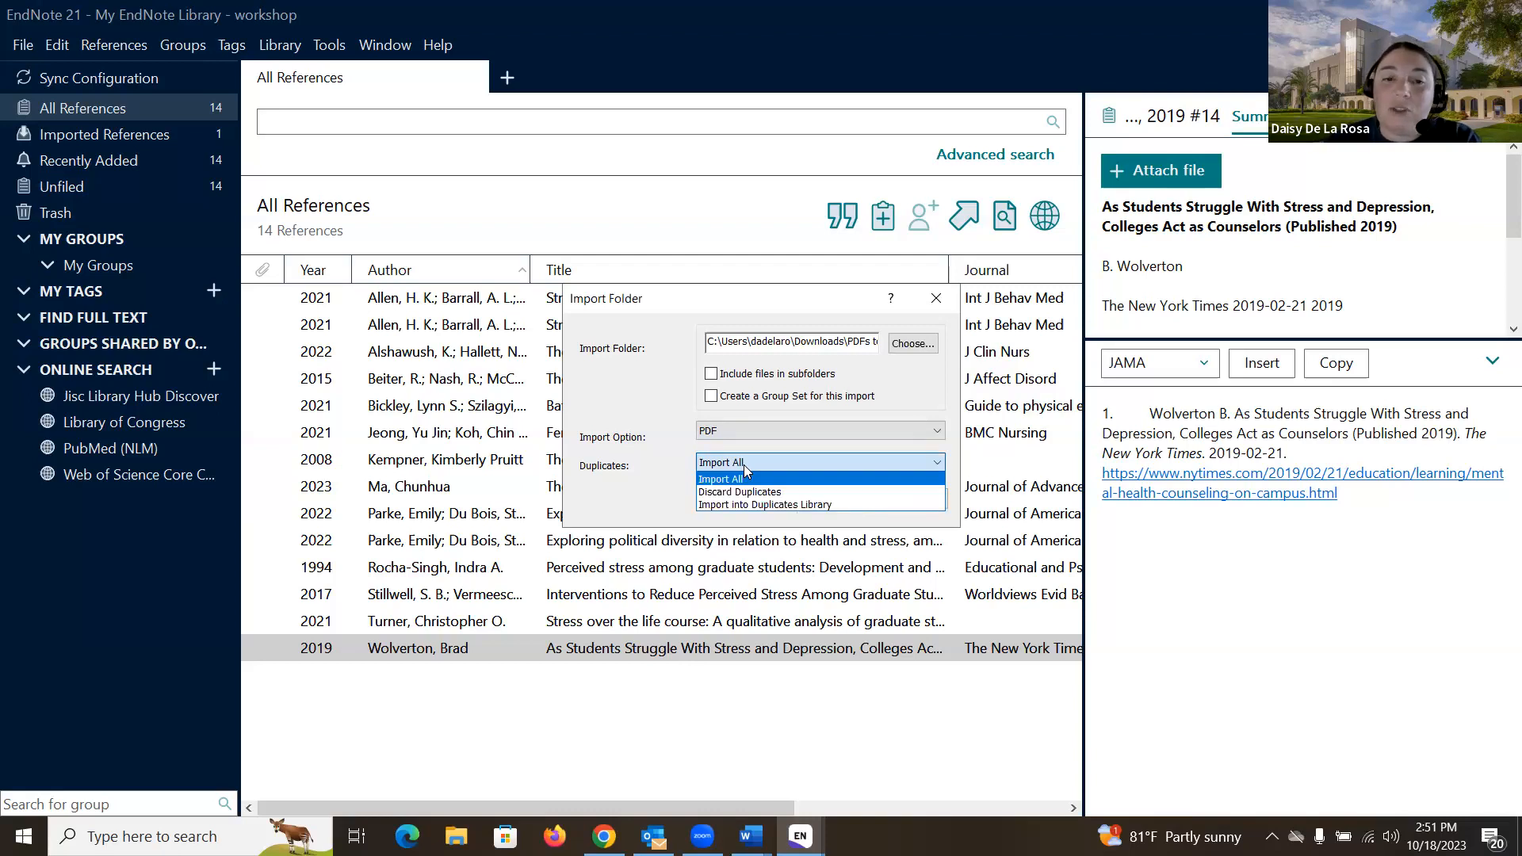
pyautogui.click(744, 465)
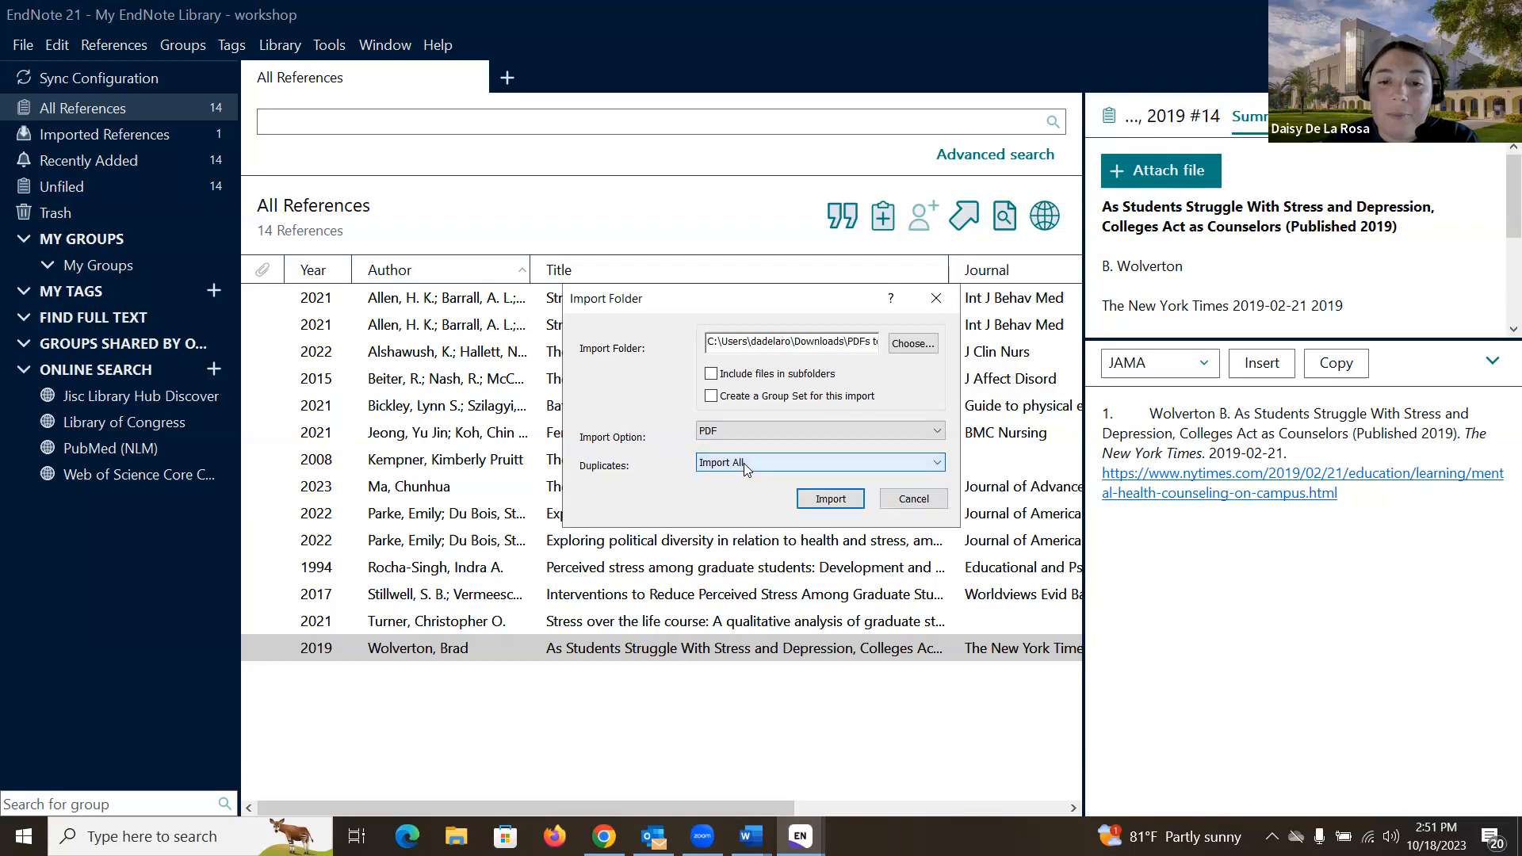
pyautogui.click(831, 500)
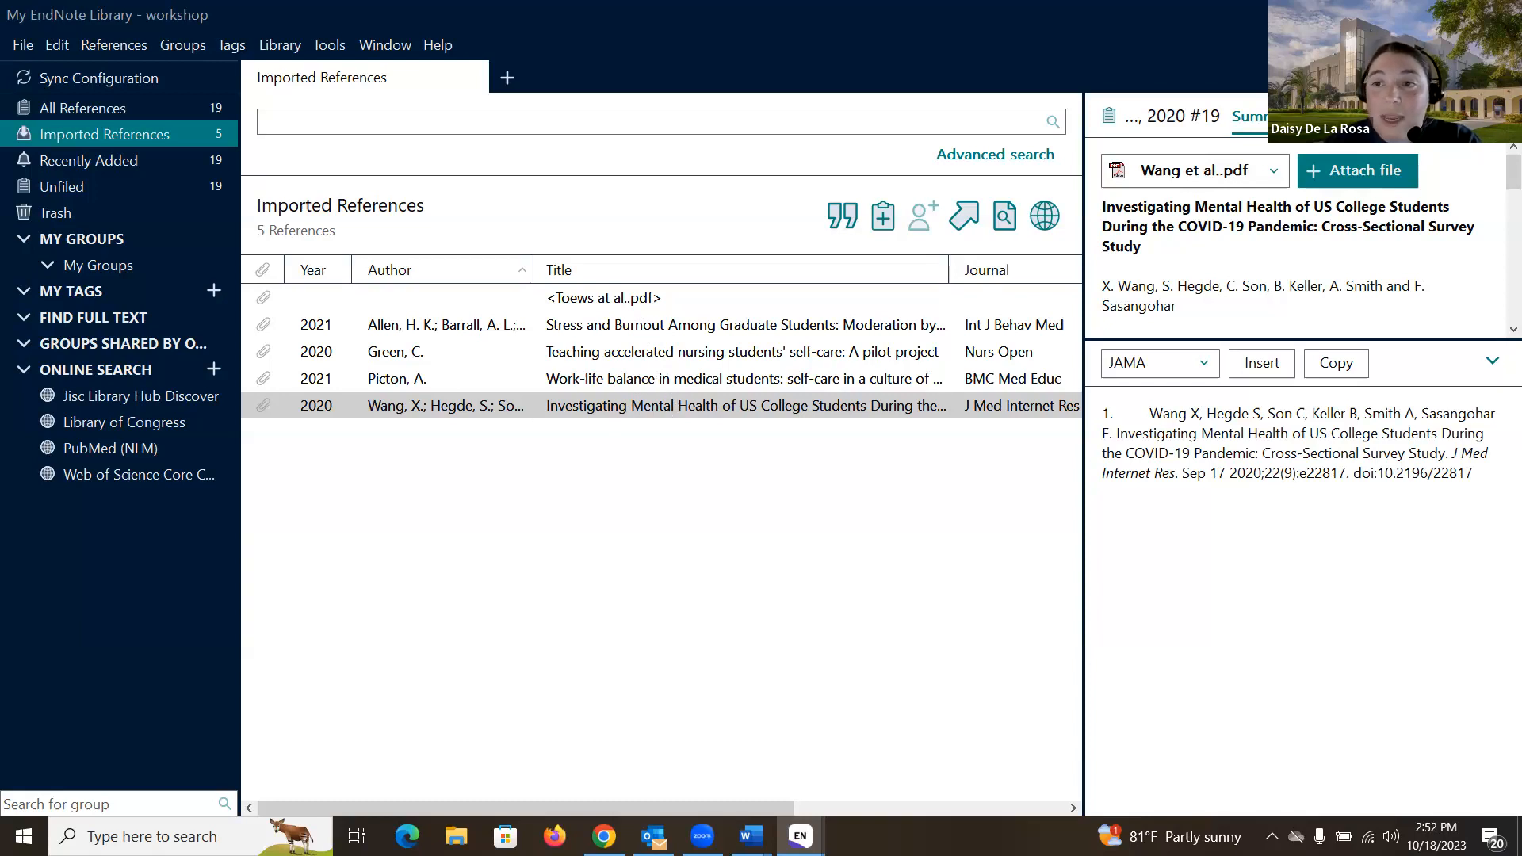
# Step: View the Wang et al. PDF, then select the Toews at al..pdf reference lacking author and year
pyautogui.click(1348, 116)
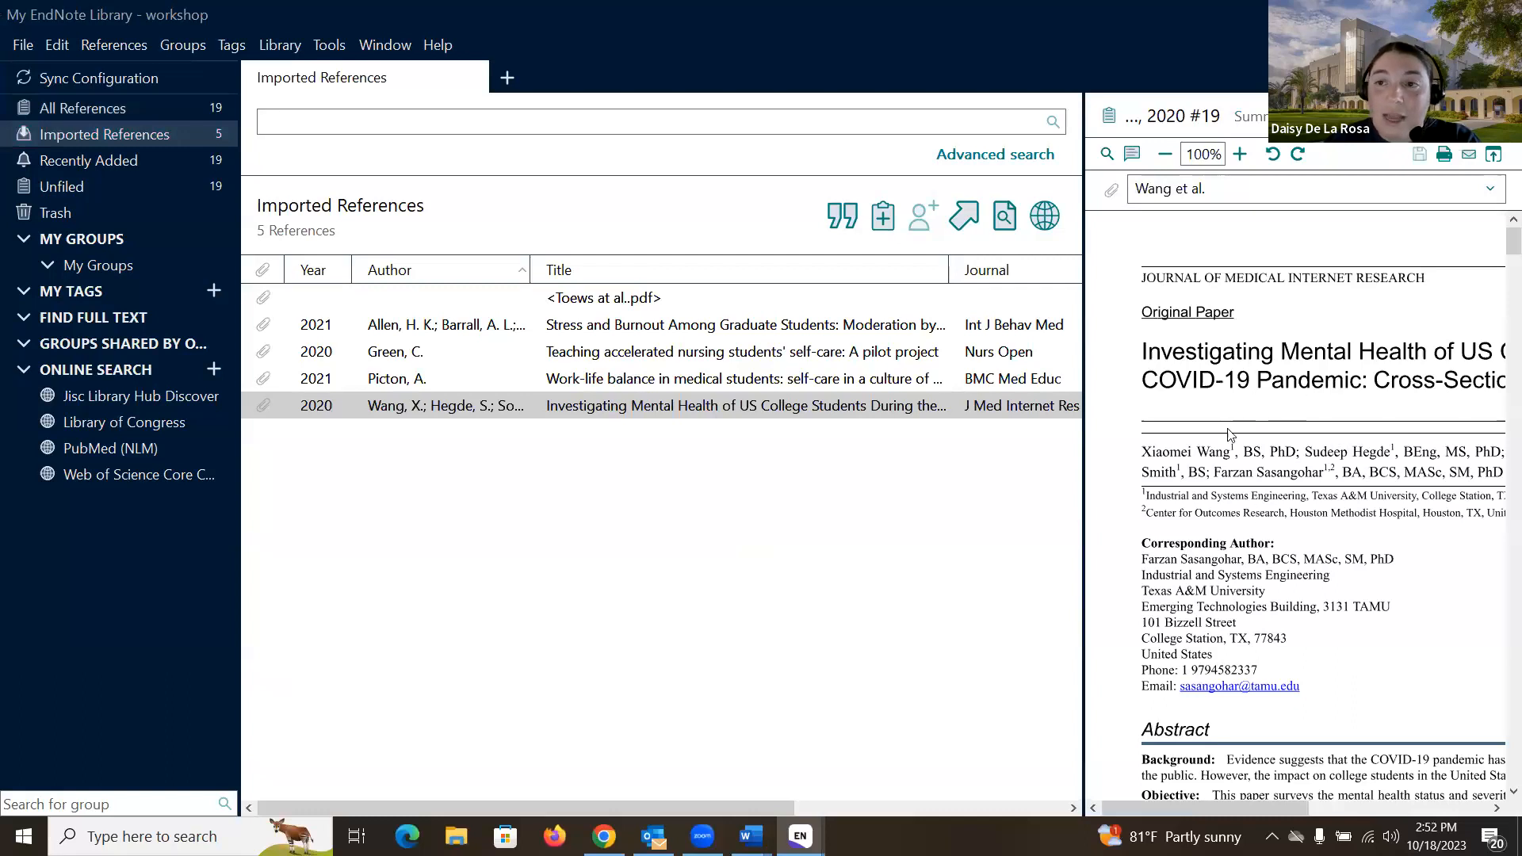
pyautogui.click(1248, 117)
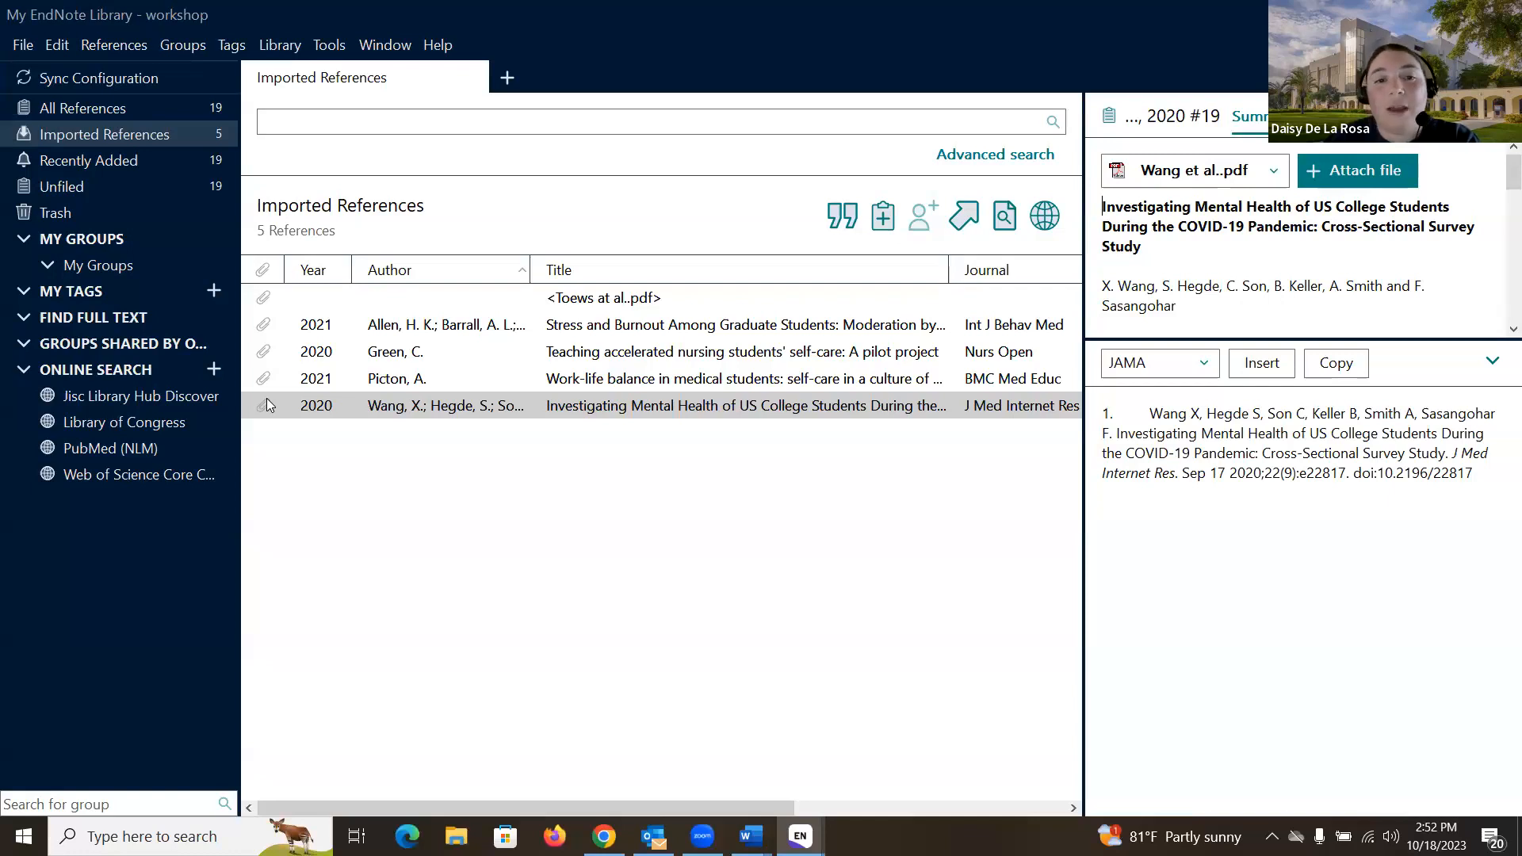
pyautogui.click(618, 304)
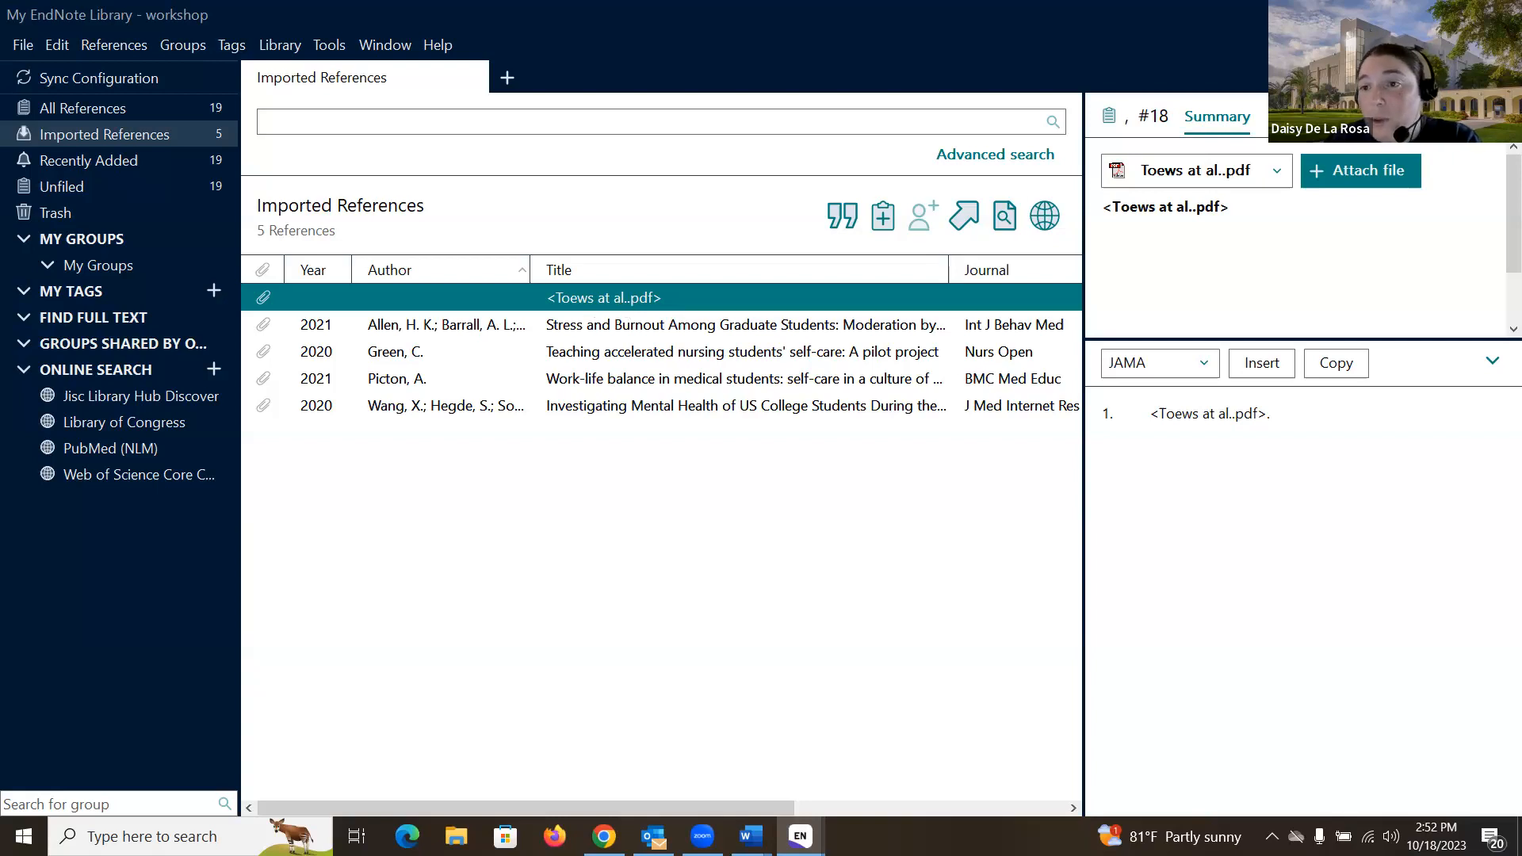
# Step: Check the Toews reference's attached PDF and its empty Author, Year and Title fields
pyautogui.click(1319, 115)
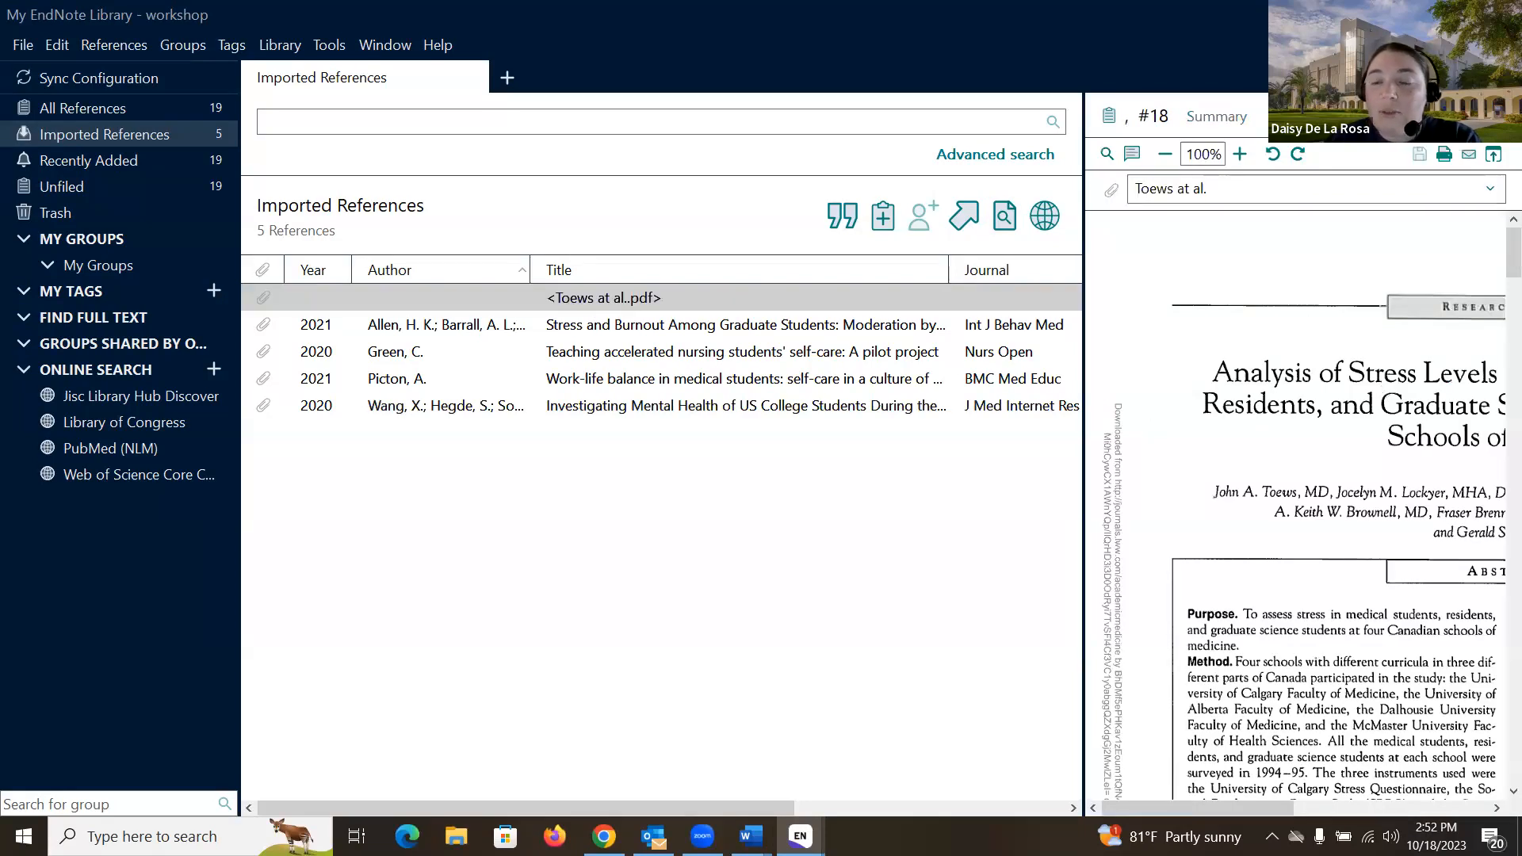
pyautogui.click(1285, 116)
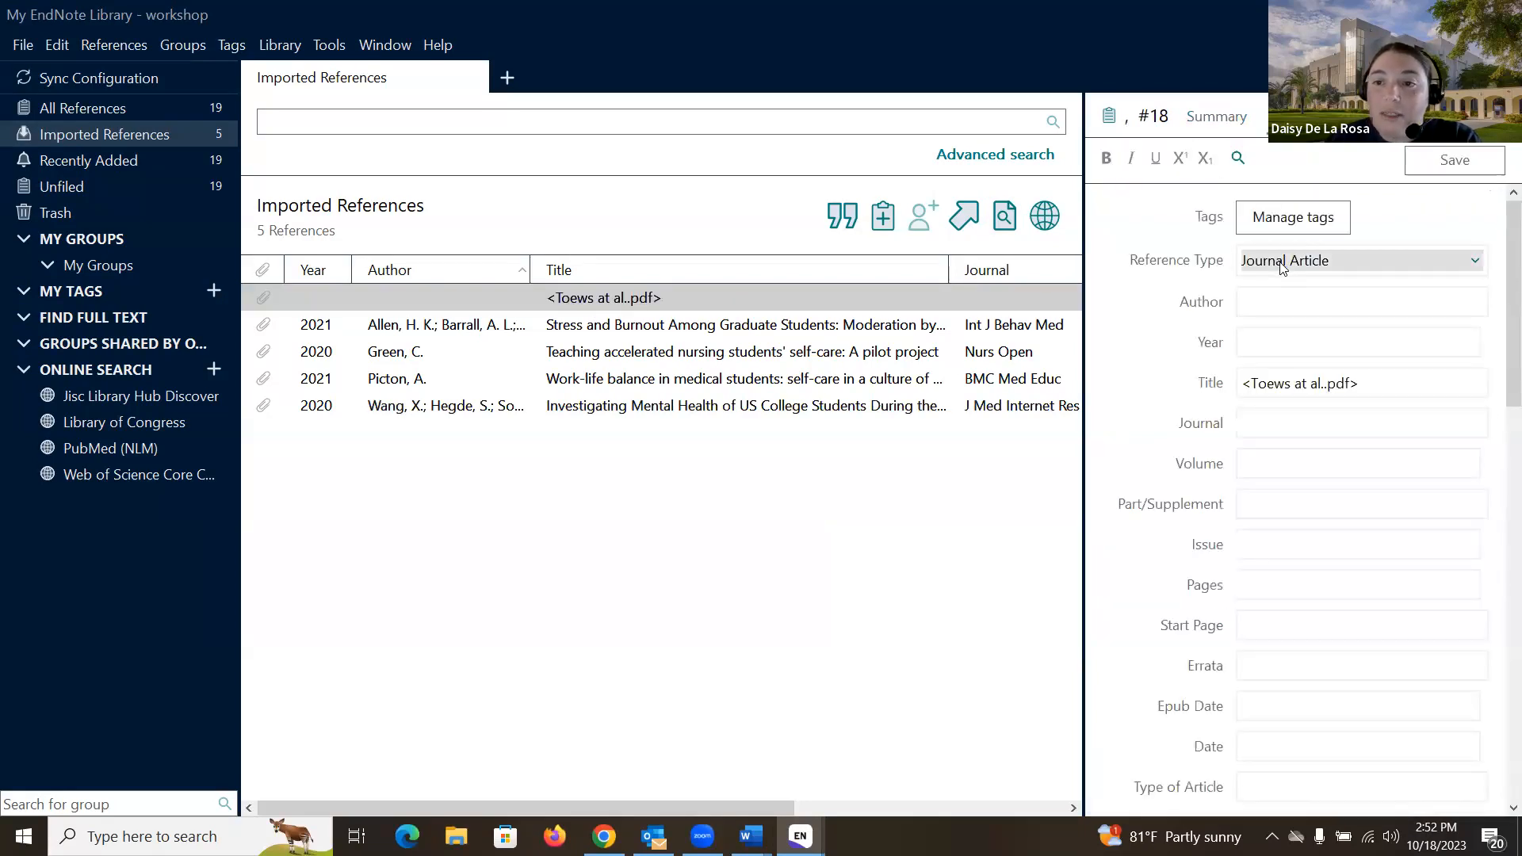
pyautogui.click(1284, 300)
pyautogui.click(1300, 341)
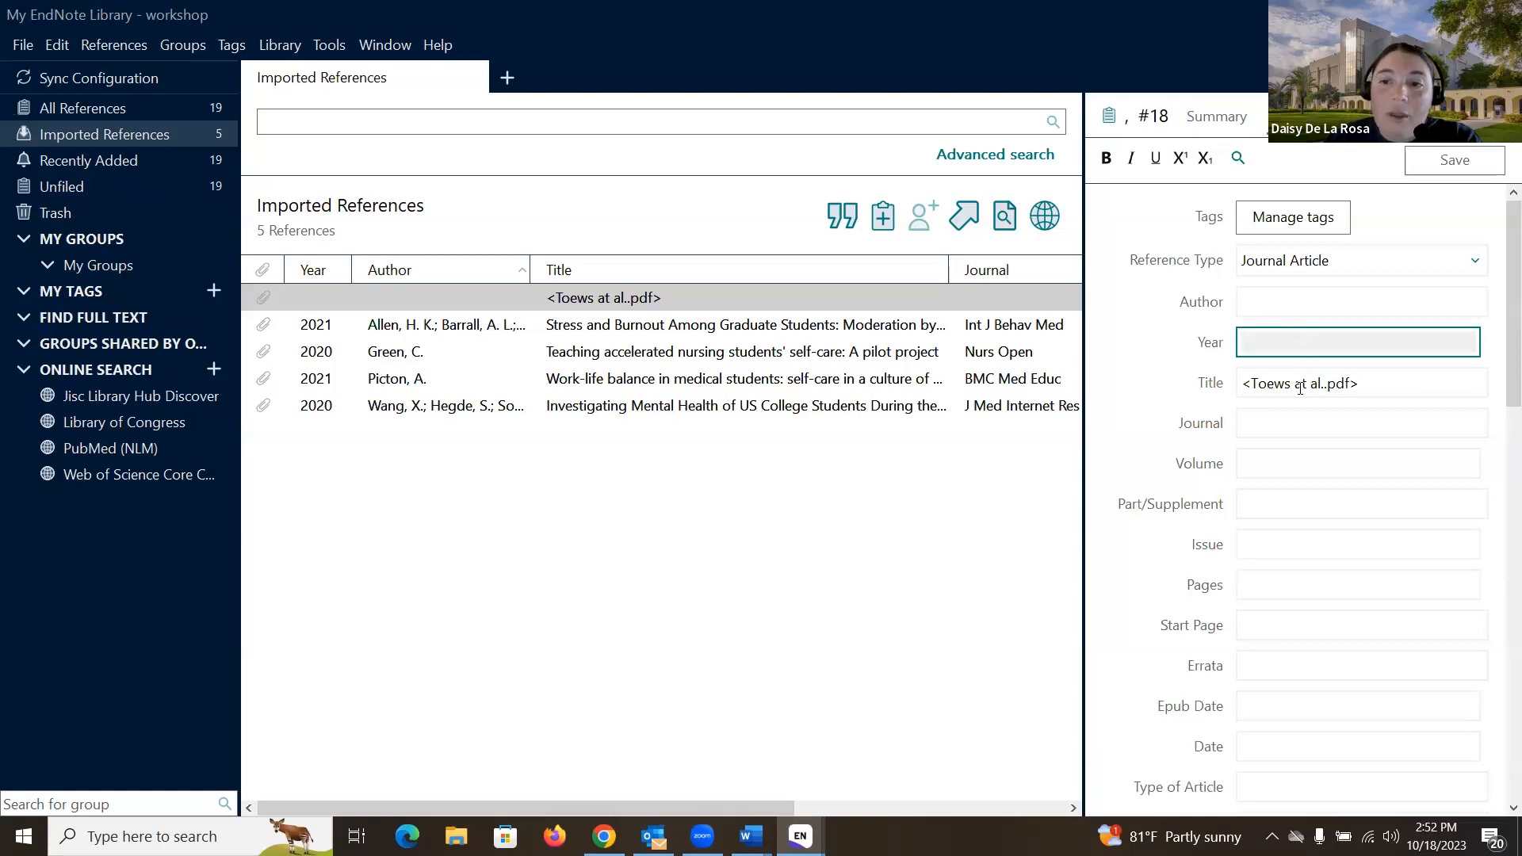
pyautogui.click(1300, 385)
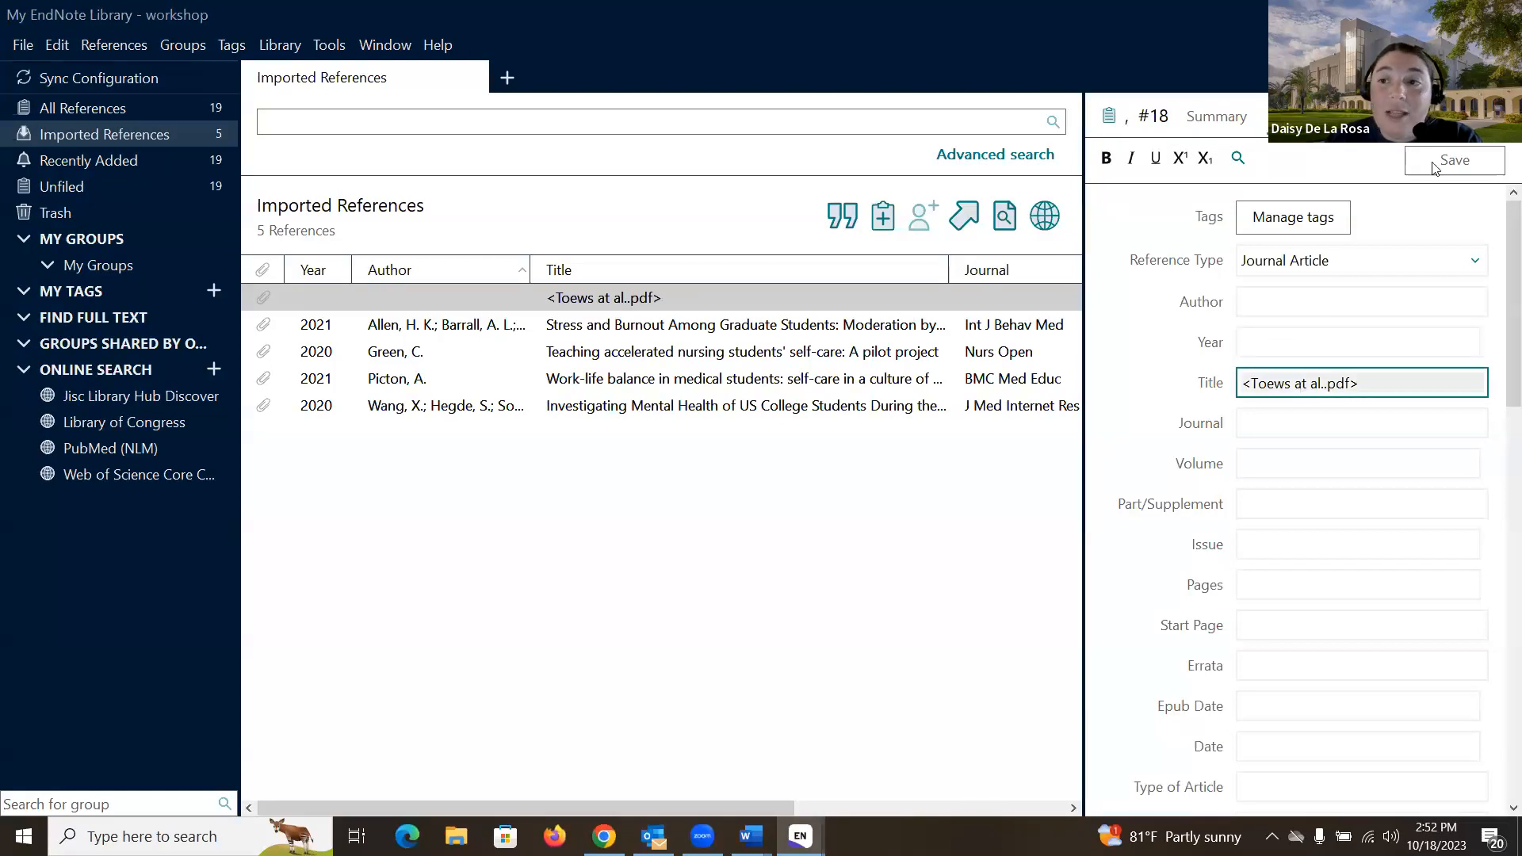
pyautogui.click(784, 505)
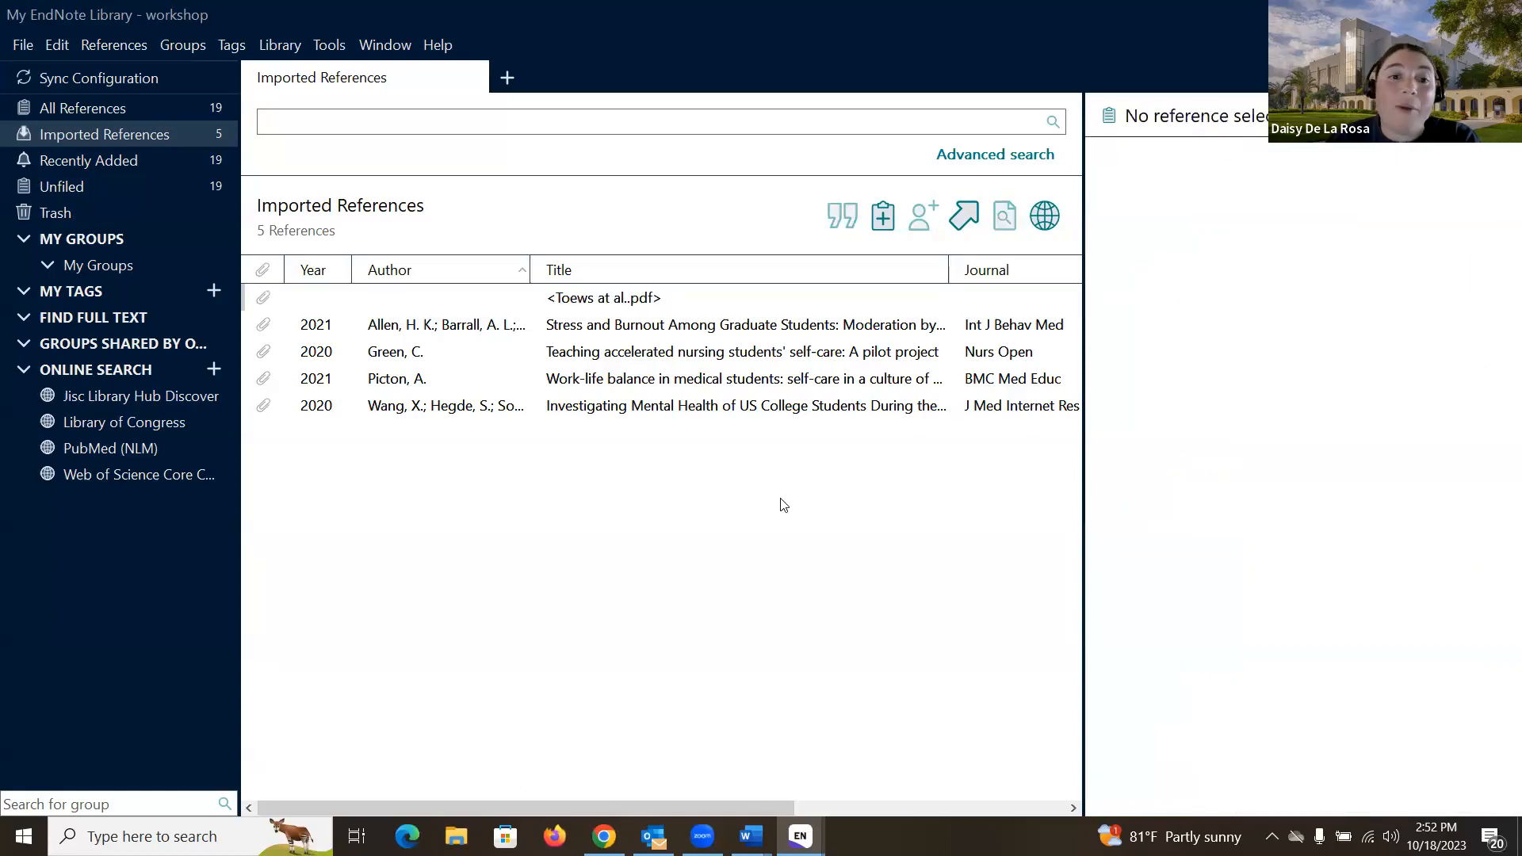
# Step: Show all 19 references, then switch to the demo library with 21 references
pyautogui.click(119, 108)
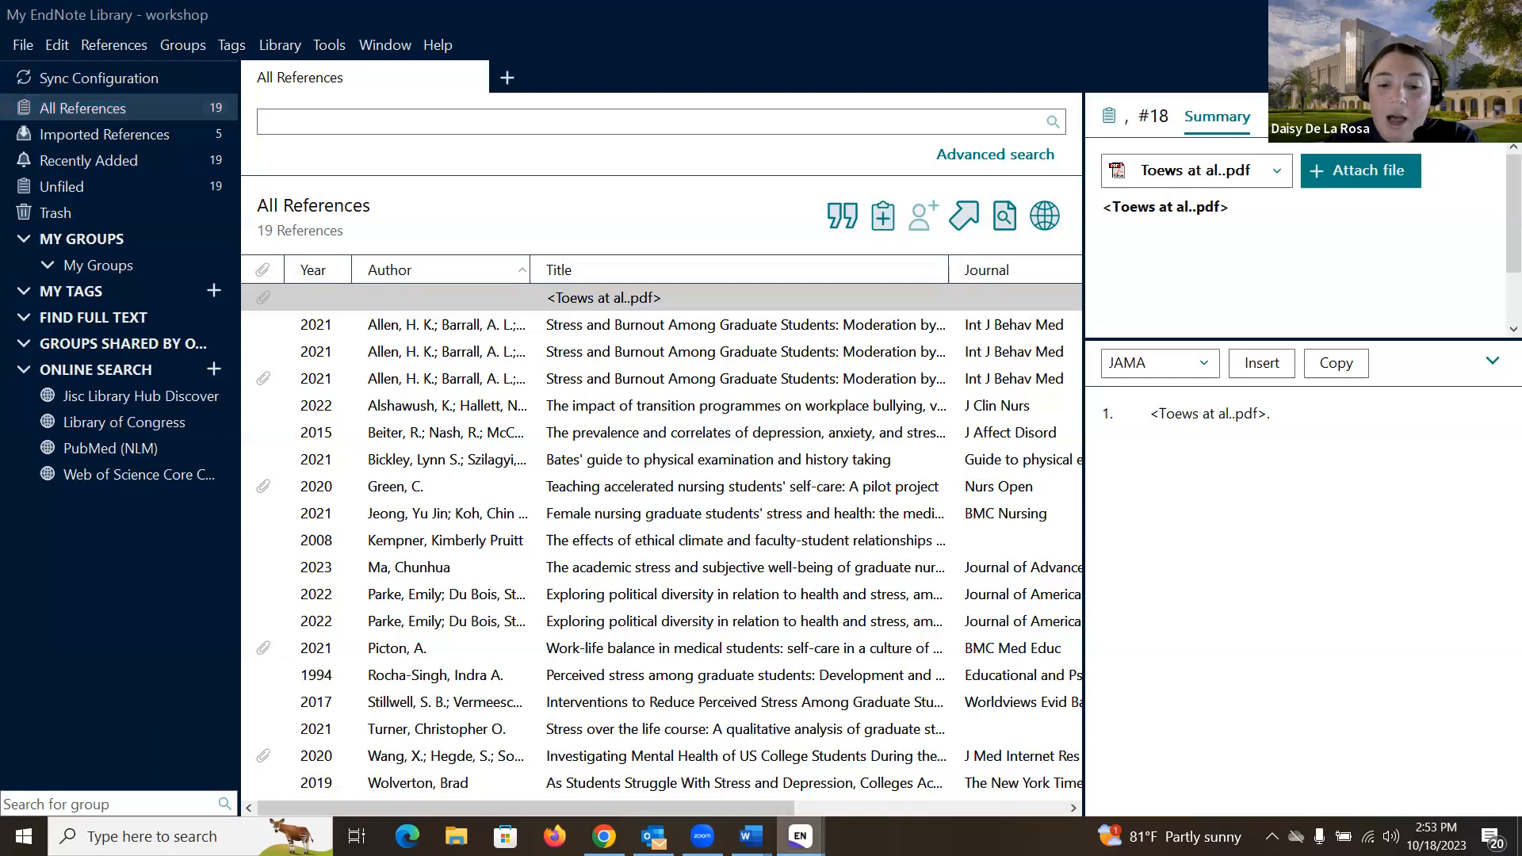
pyautogui.moveTo(800, 836)
pyautogui.click(678, 749)
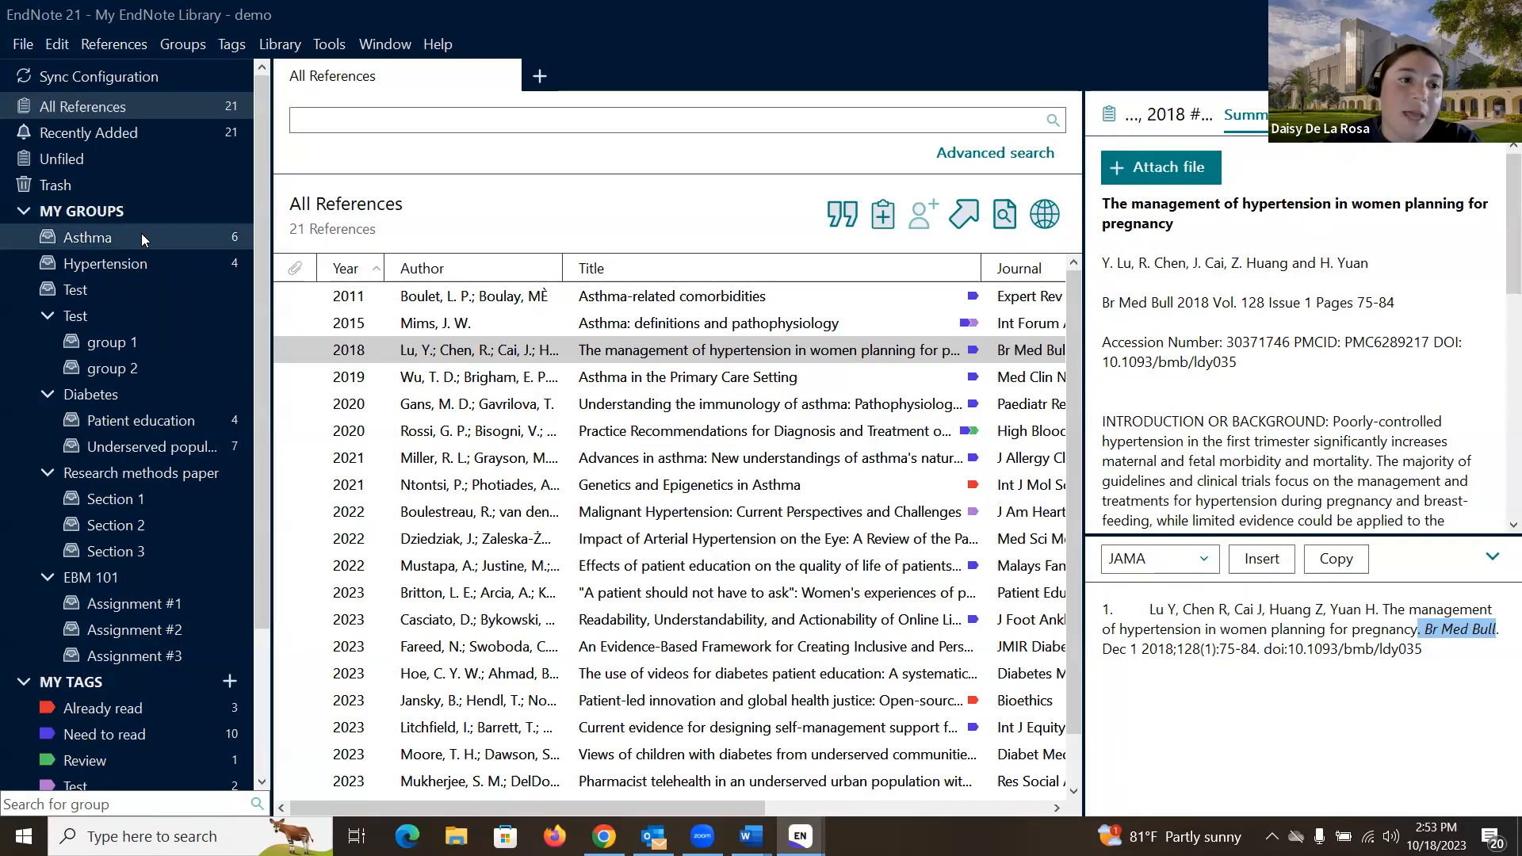
# Step: Browse the Asthma, Hypertension, Diabetes, Patient education and Underserved populations groups
pyautogui.click(121, 235)
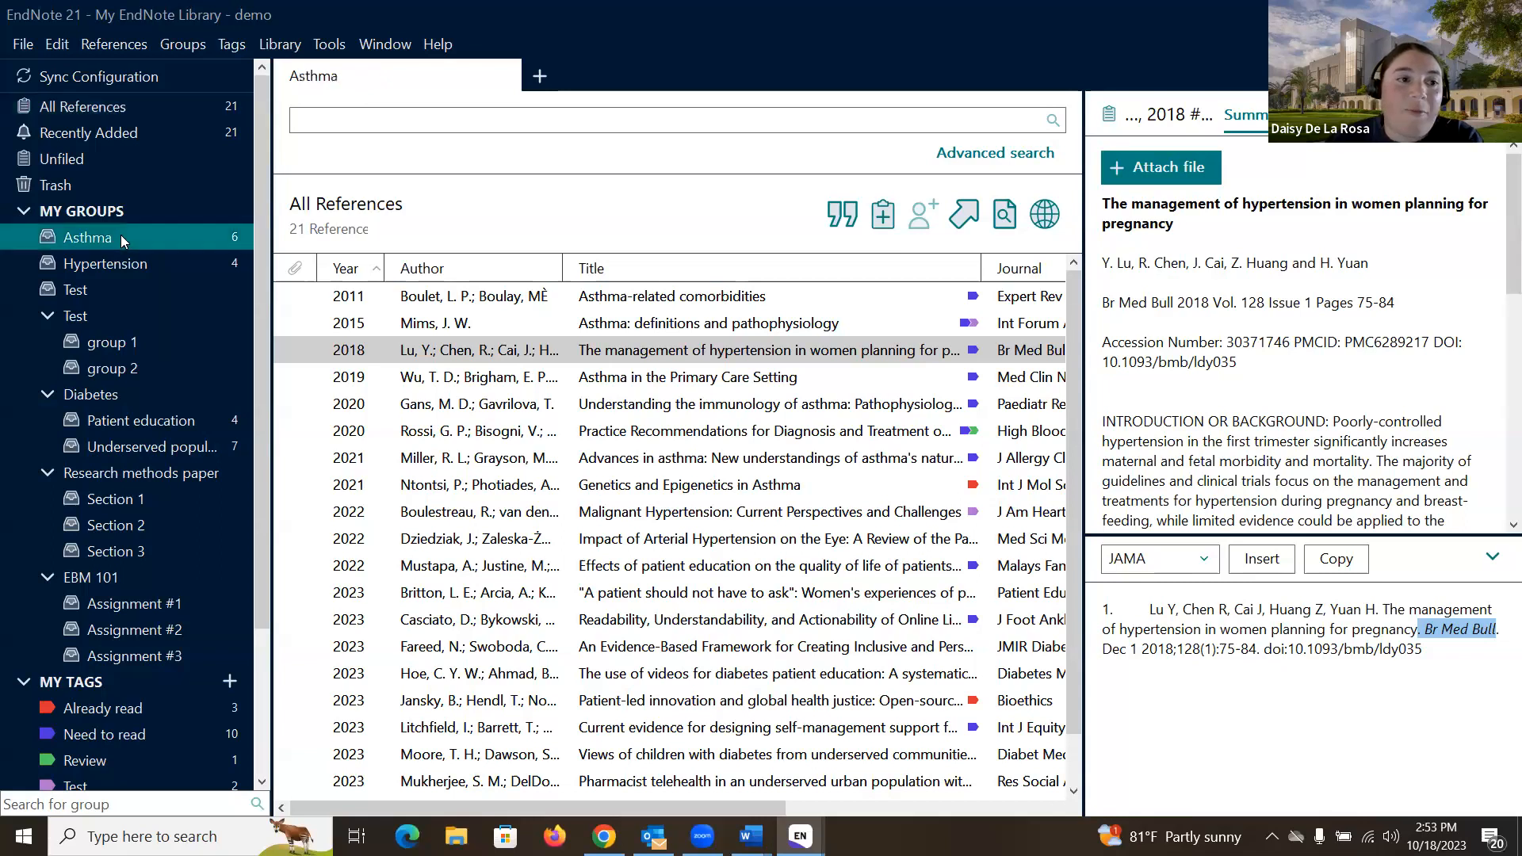
pyautogui.click(133, 264)
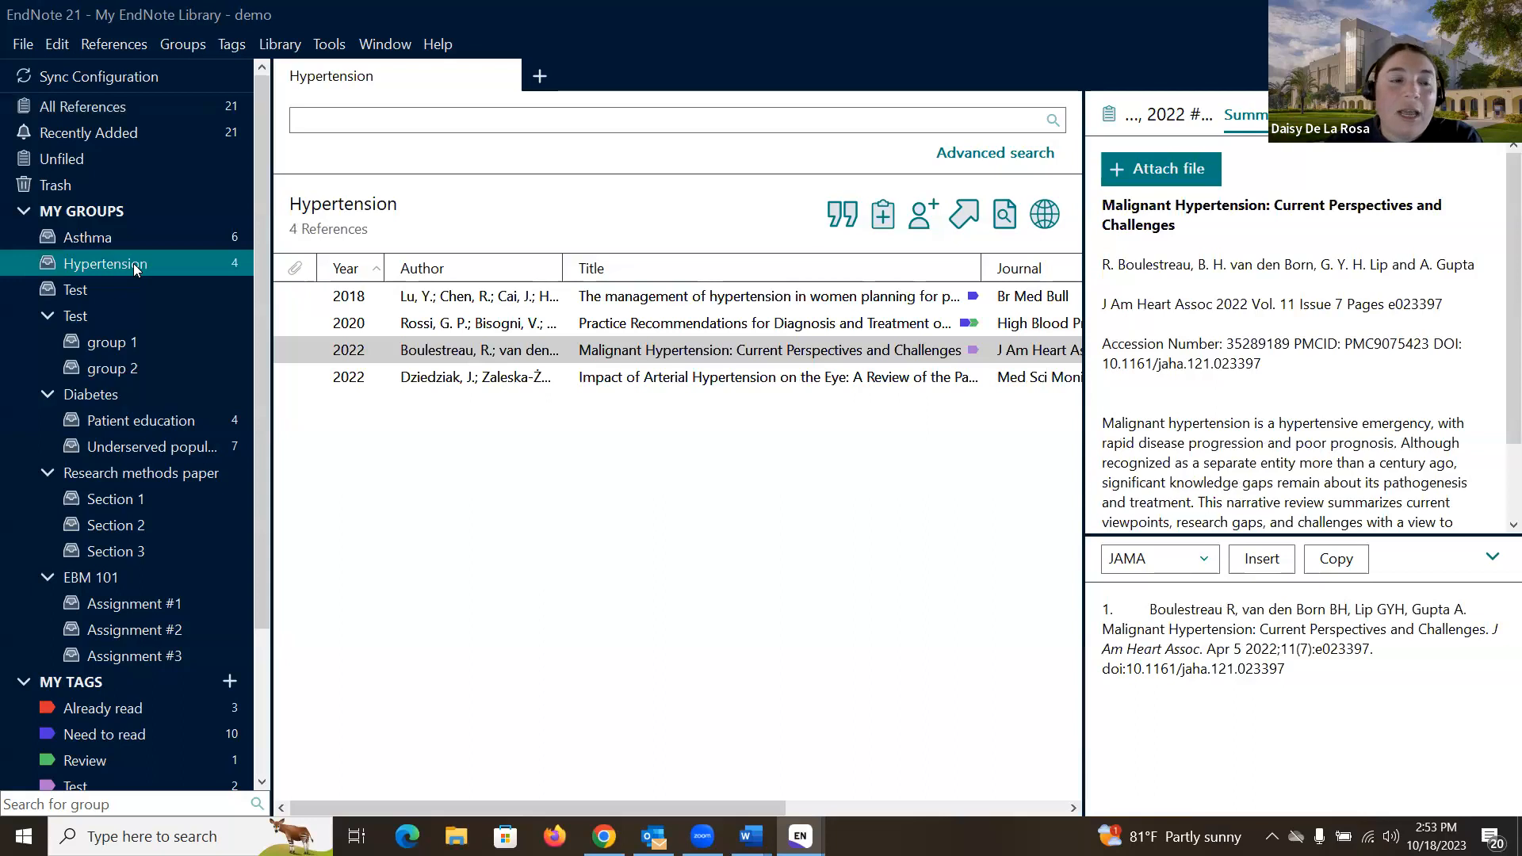
pyautogui.scroll(-2, 111, 253)
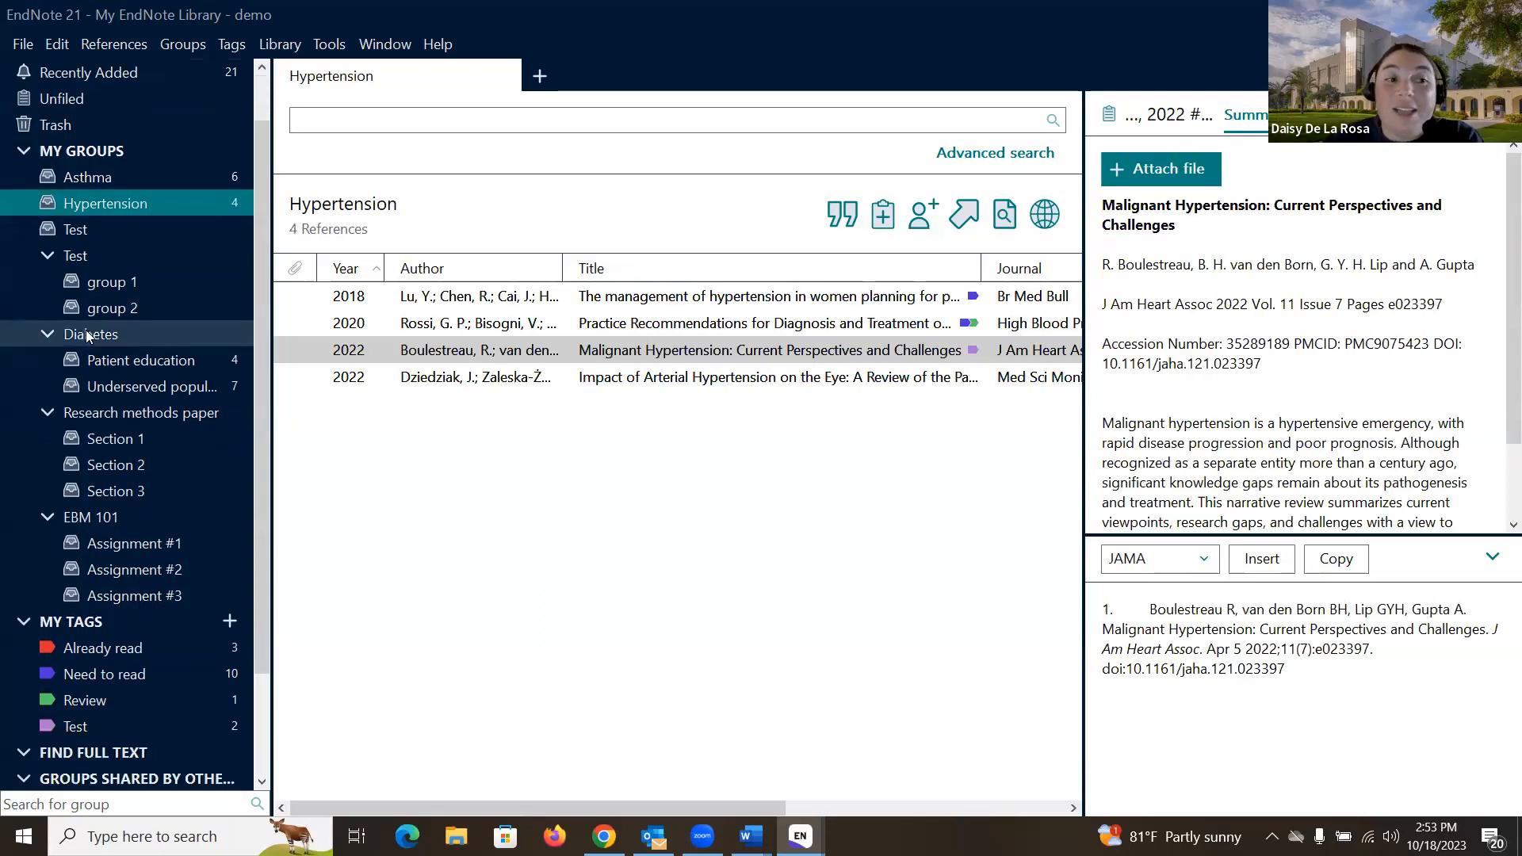
pyautogui.click(93, 336)
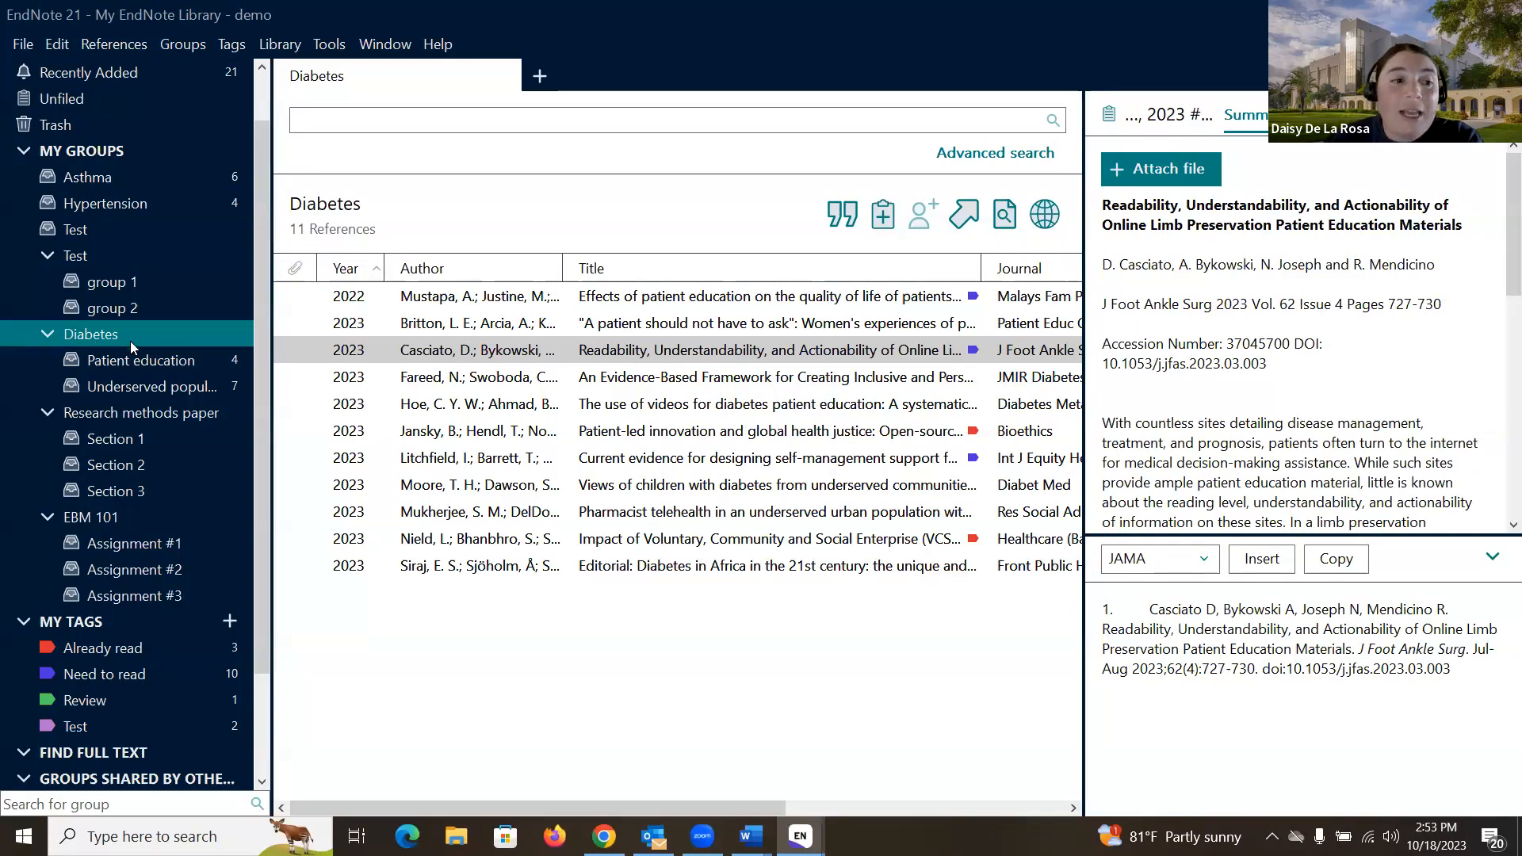
pyautogui.click(144, 361)
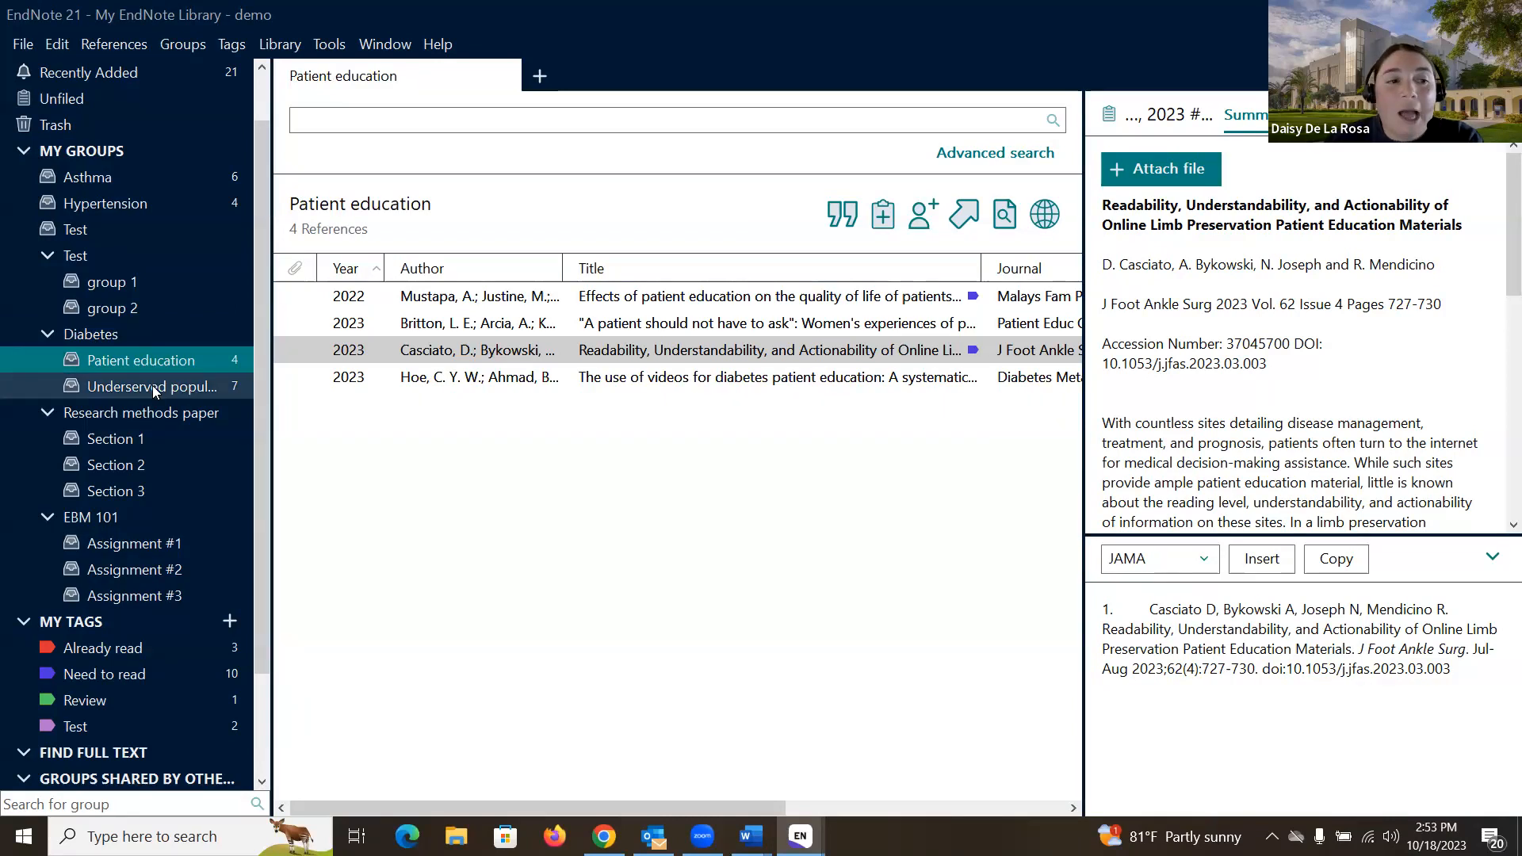
pyautogui.click(153, 386)
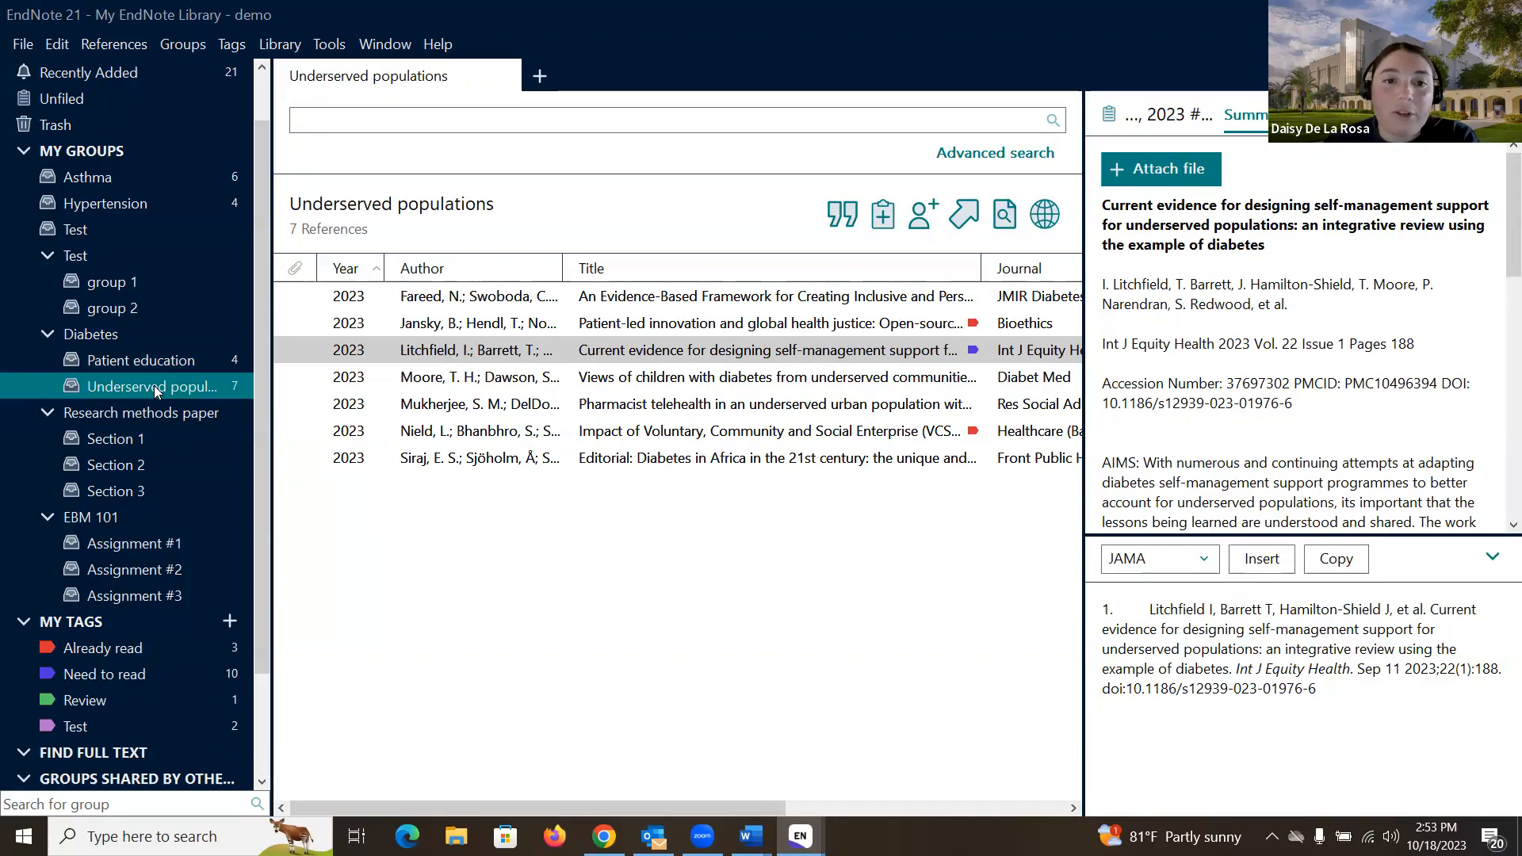
# Step: Open the Research methods paper and Section 1 groups, then the empty EBM 101 group set
pyautogui.scroll(-1, 156, 391)
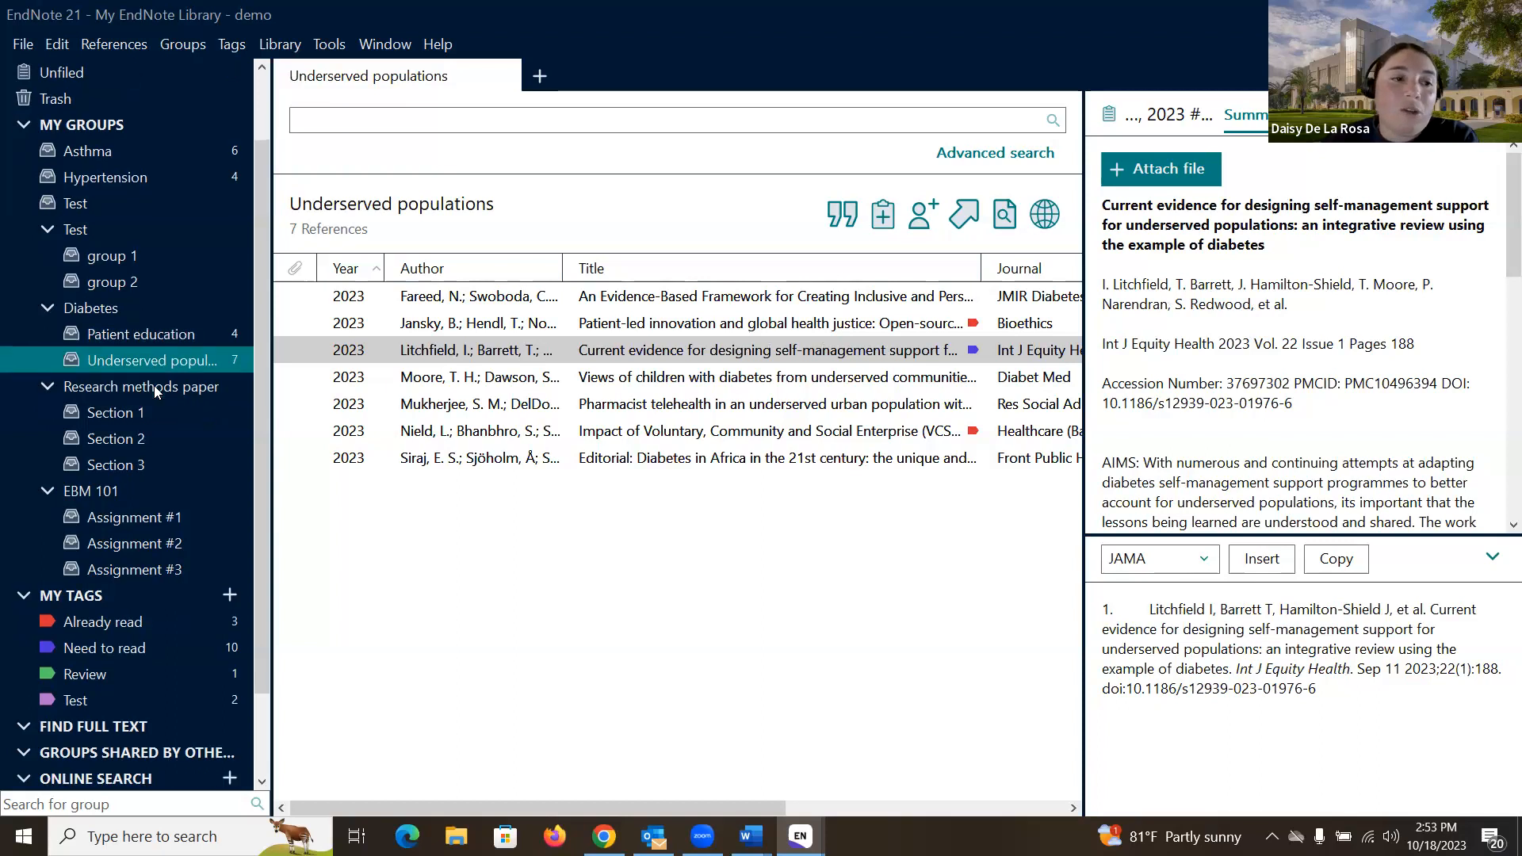
pyautogui.click(156, 388)
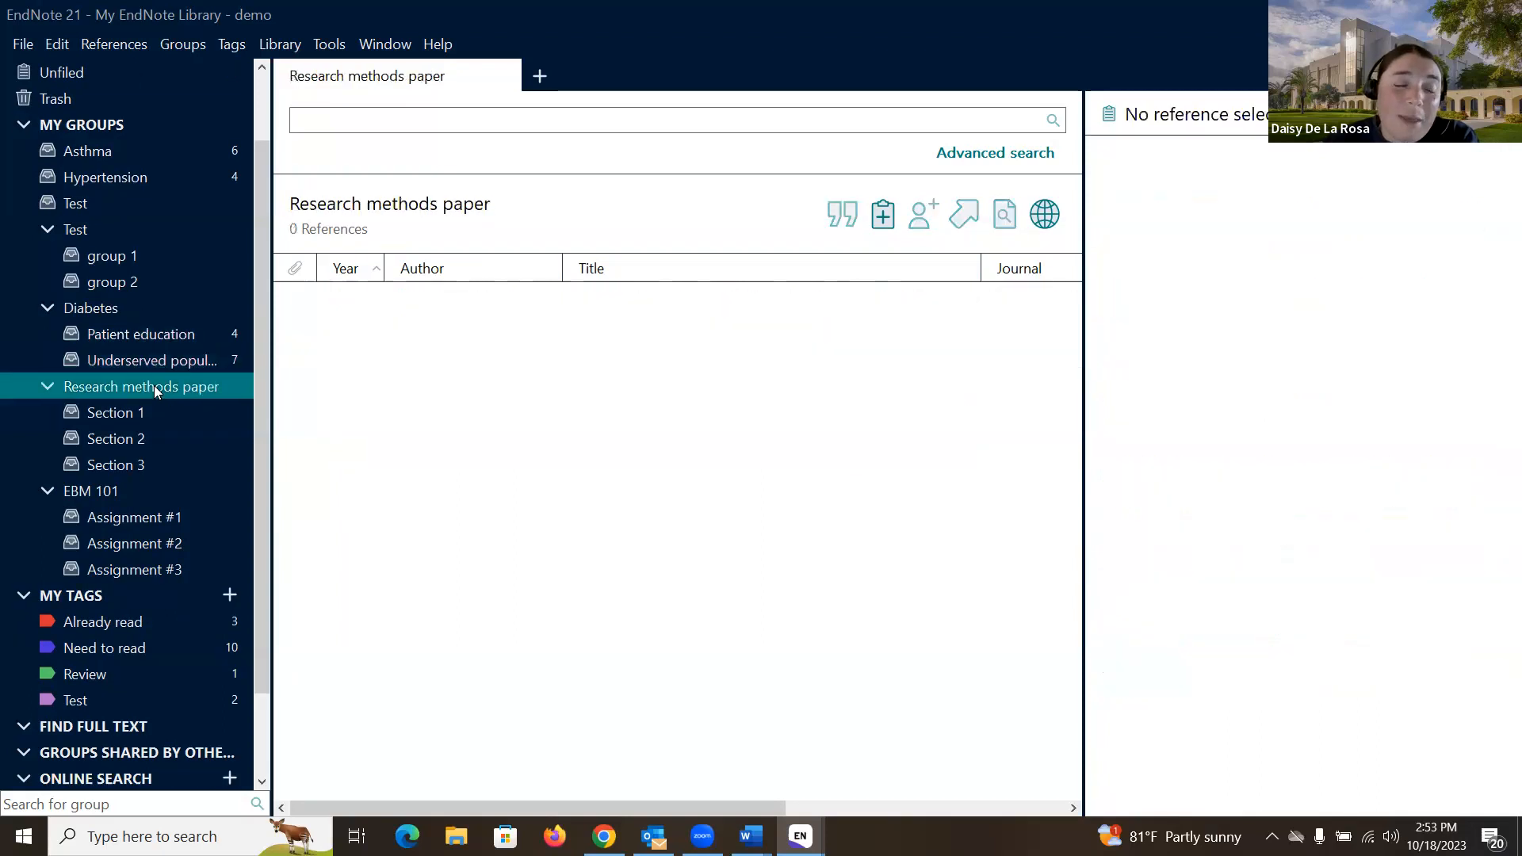
pyautogui.click(140, 415)
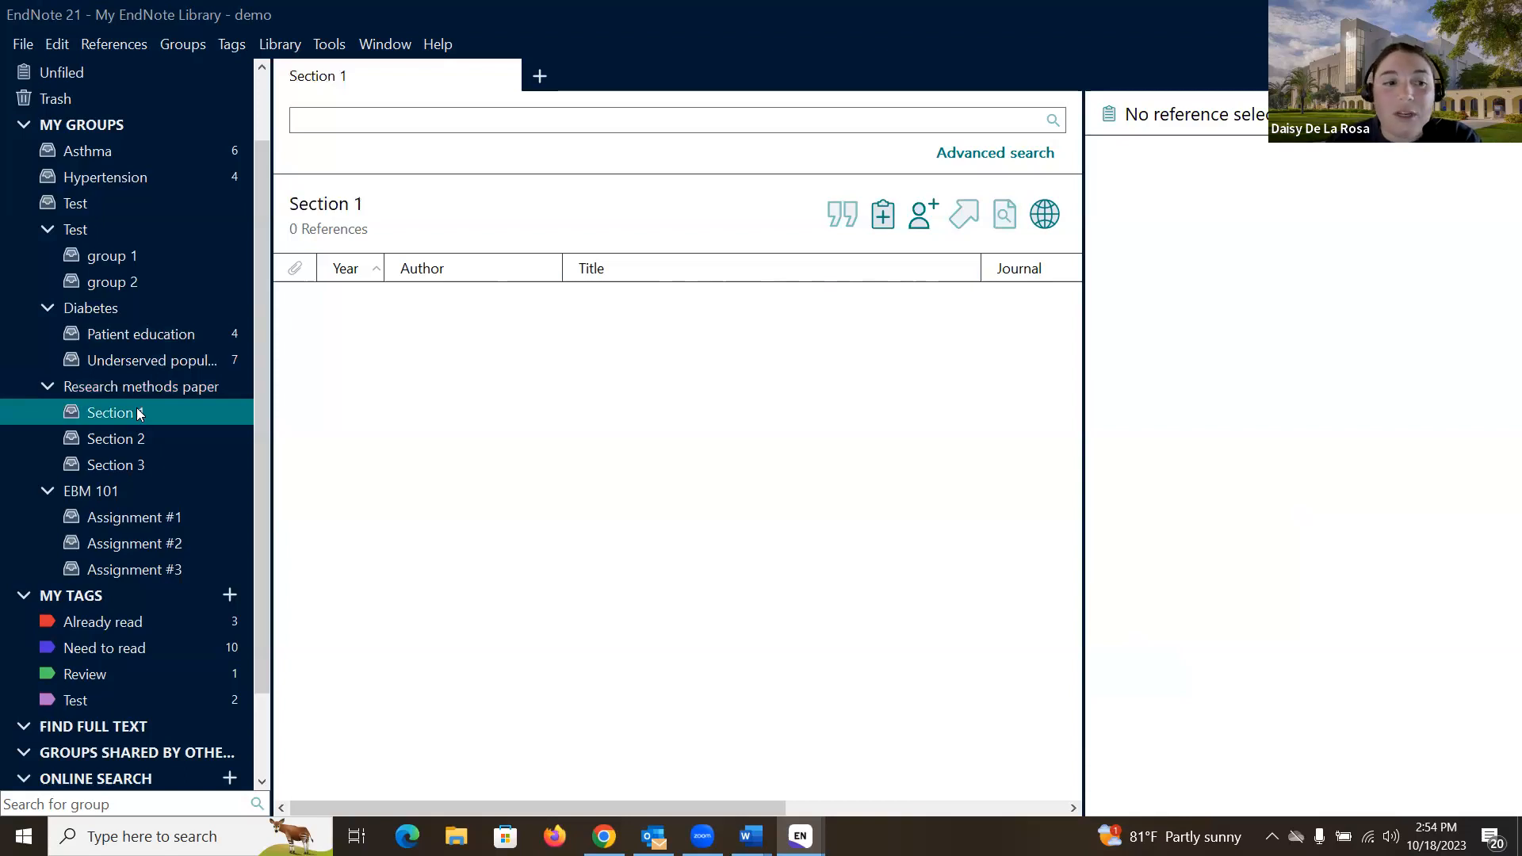
pyautogui.scroll(-1, 138, 414)
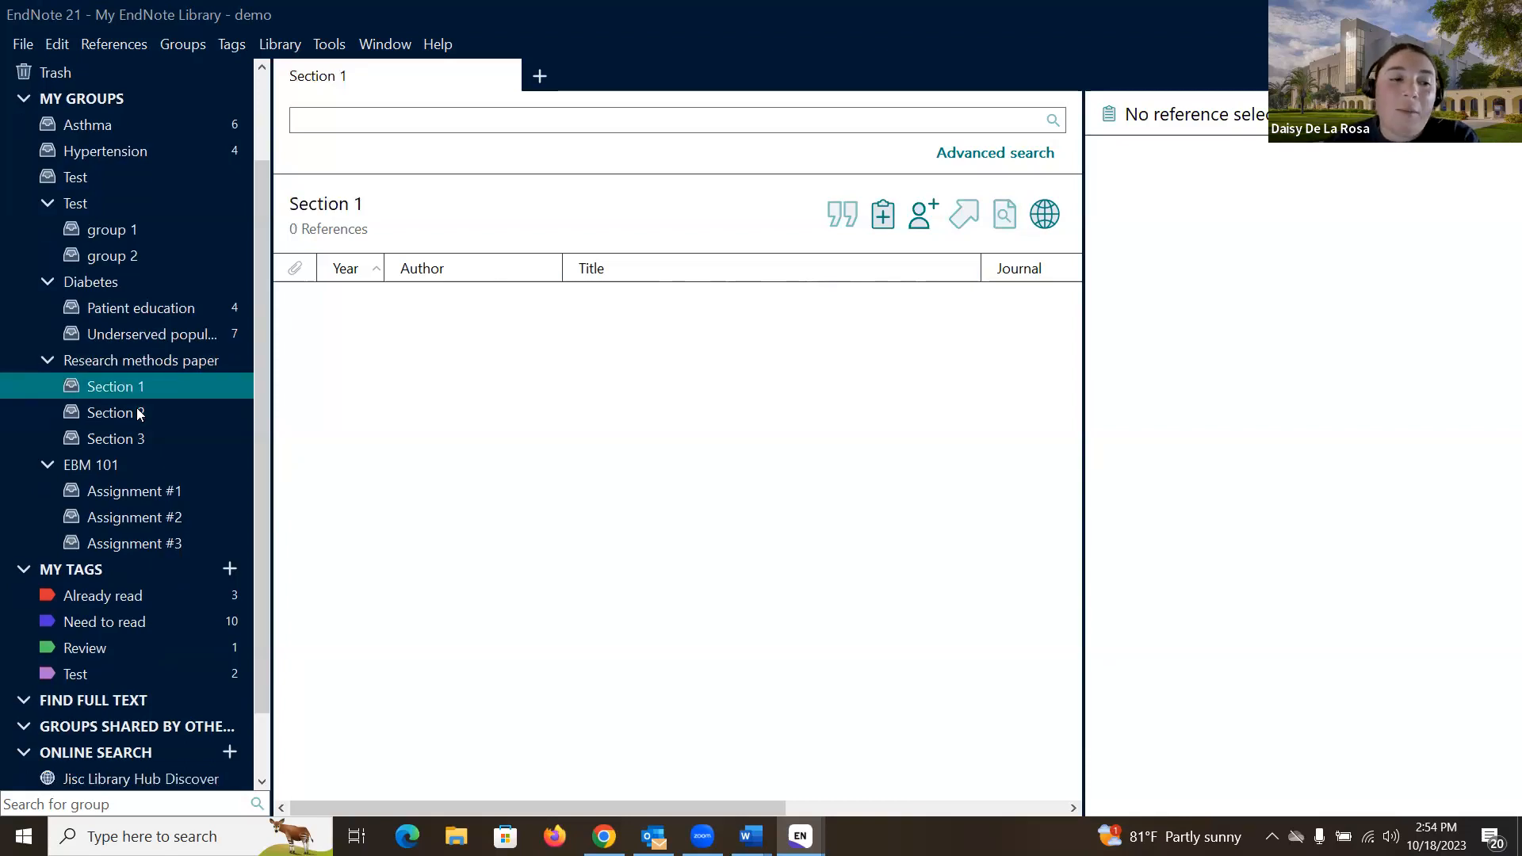
pyautogui.click(97, 471)
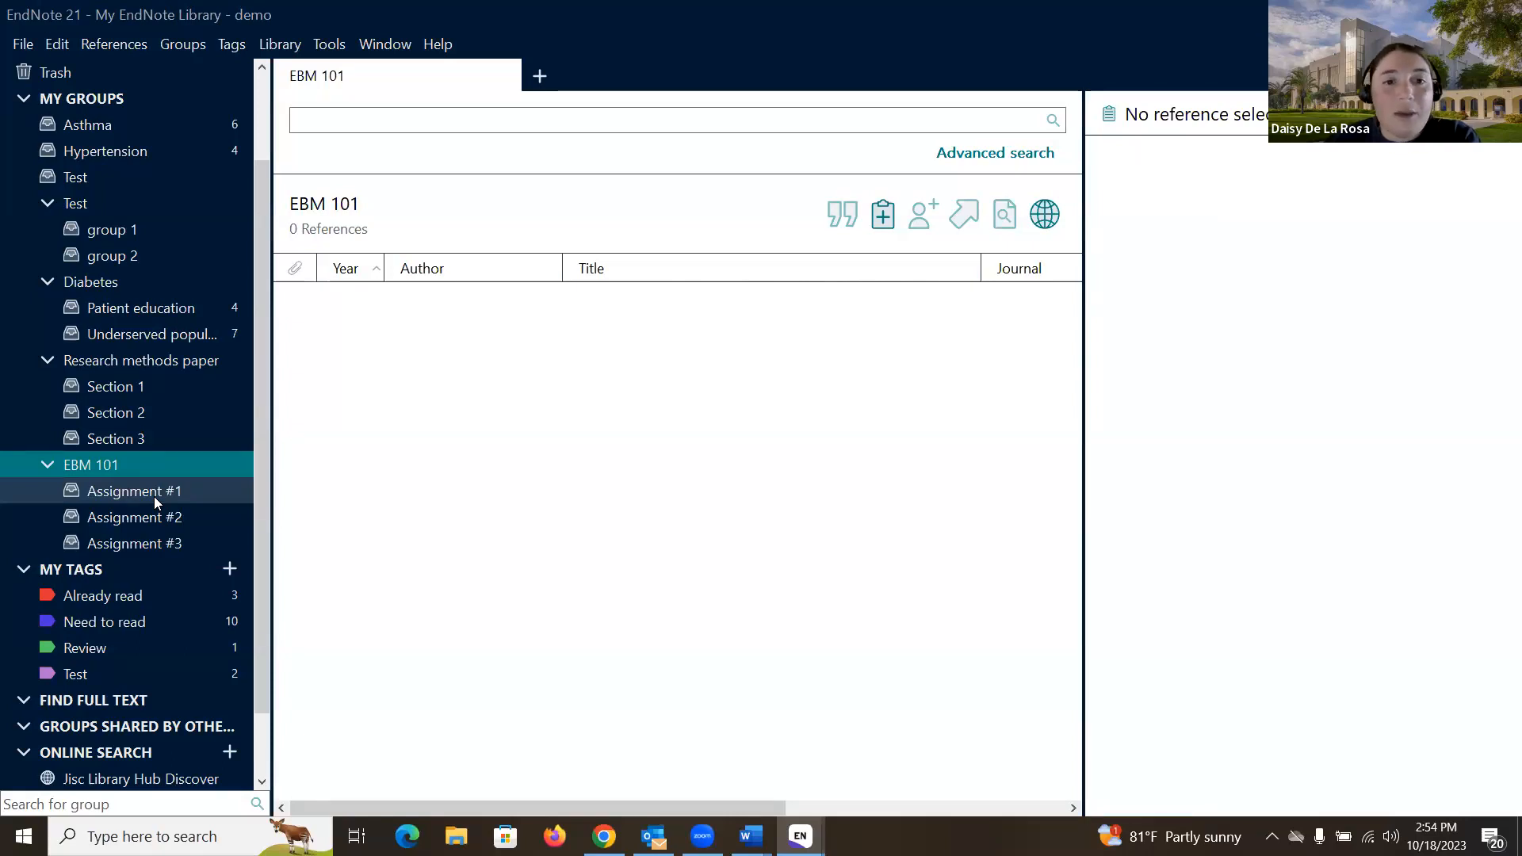
pyautogui.scroll(3, 154, 496)
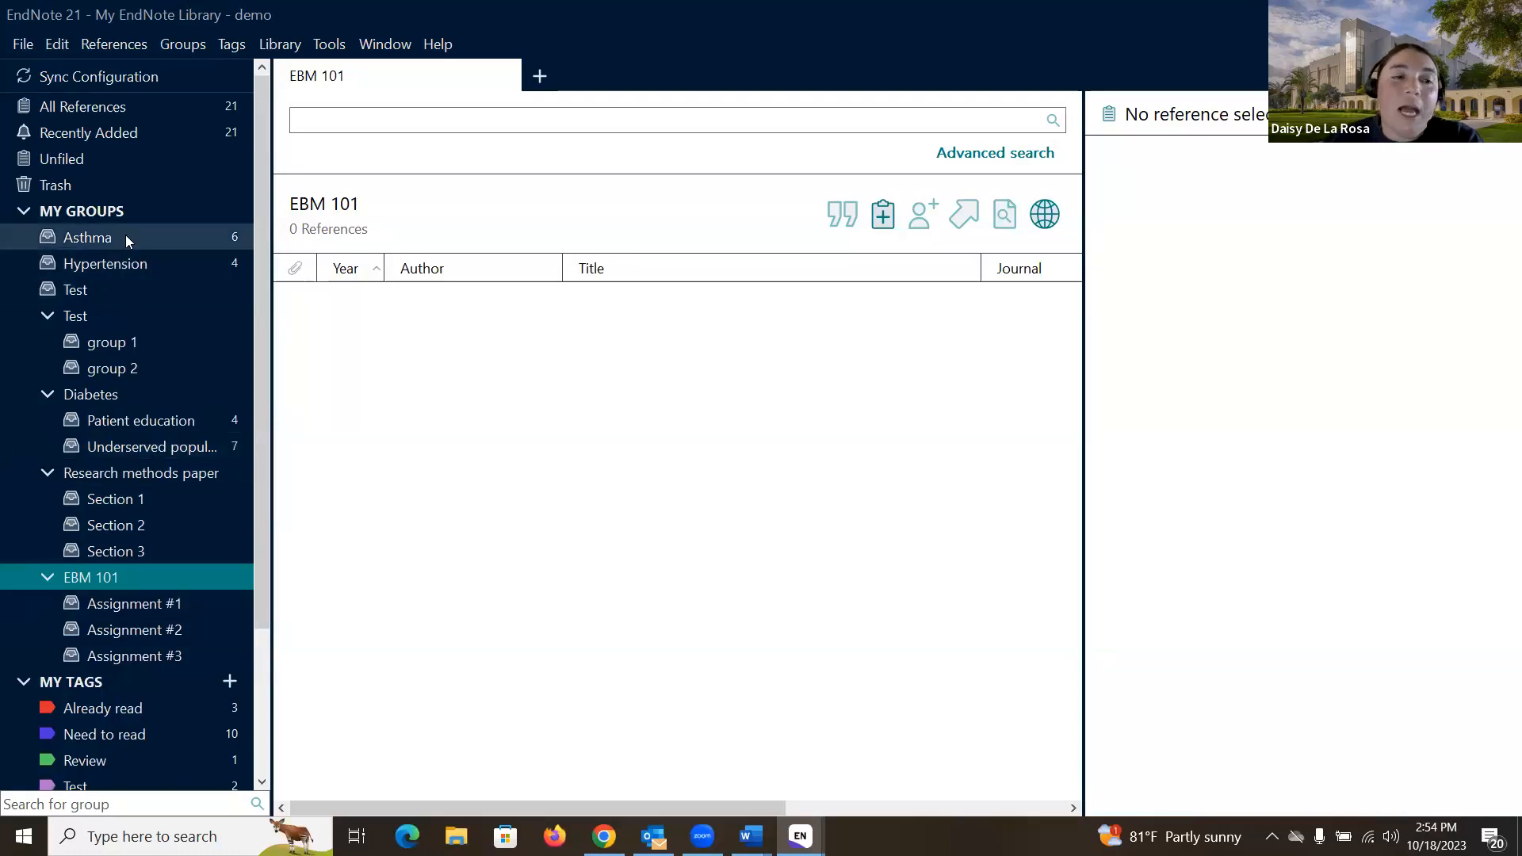
# Step: Create a group named Test 2 under My Groups
pyautogui.click(131, 211)
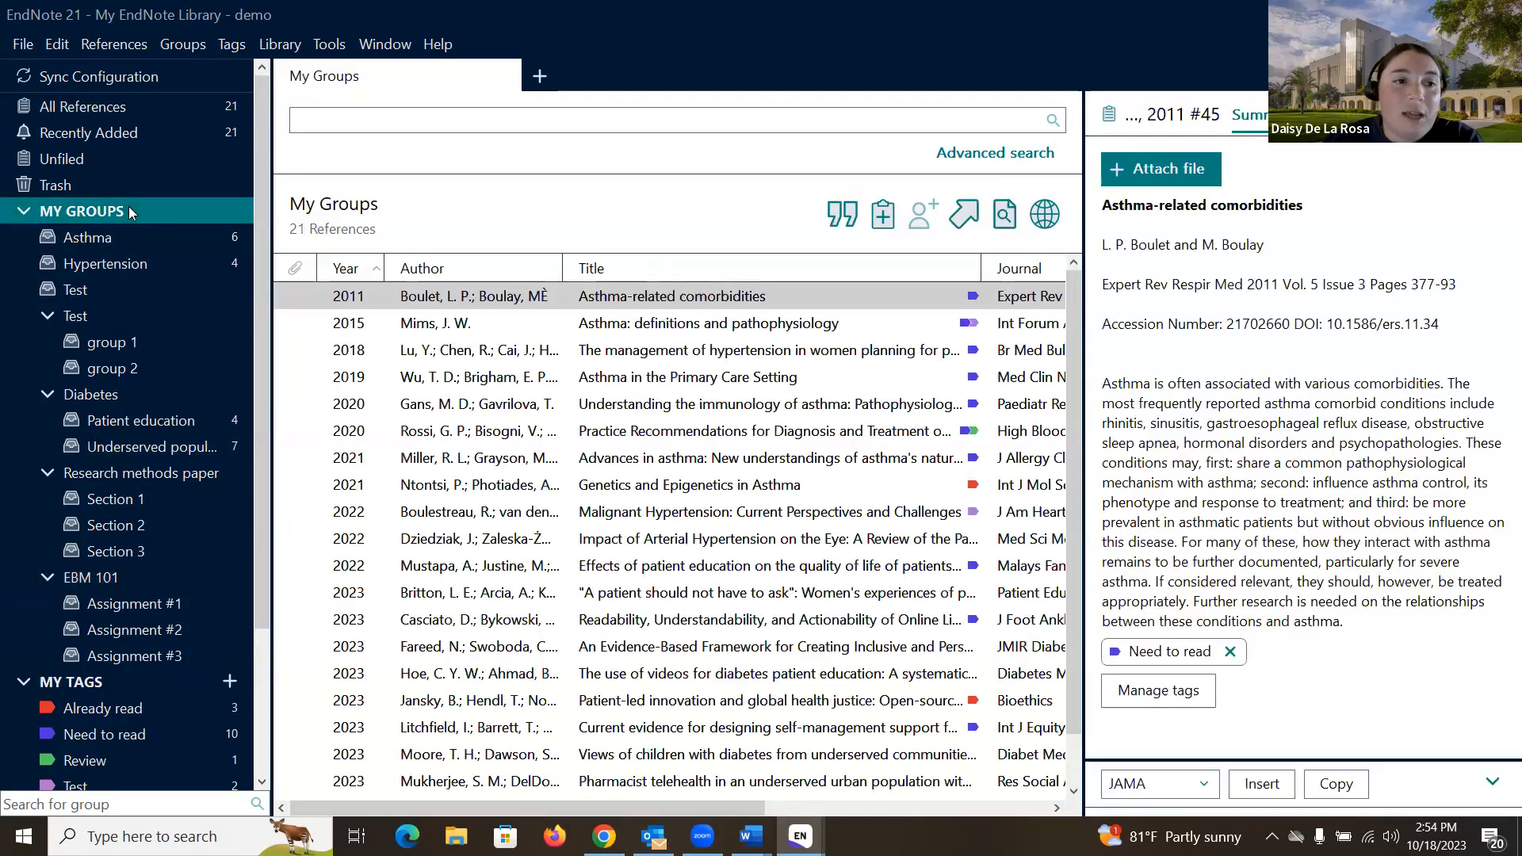
pyautogui.rightClick(130, 211)
pyautogui.click(200, 224)
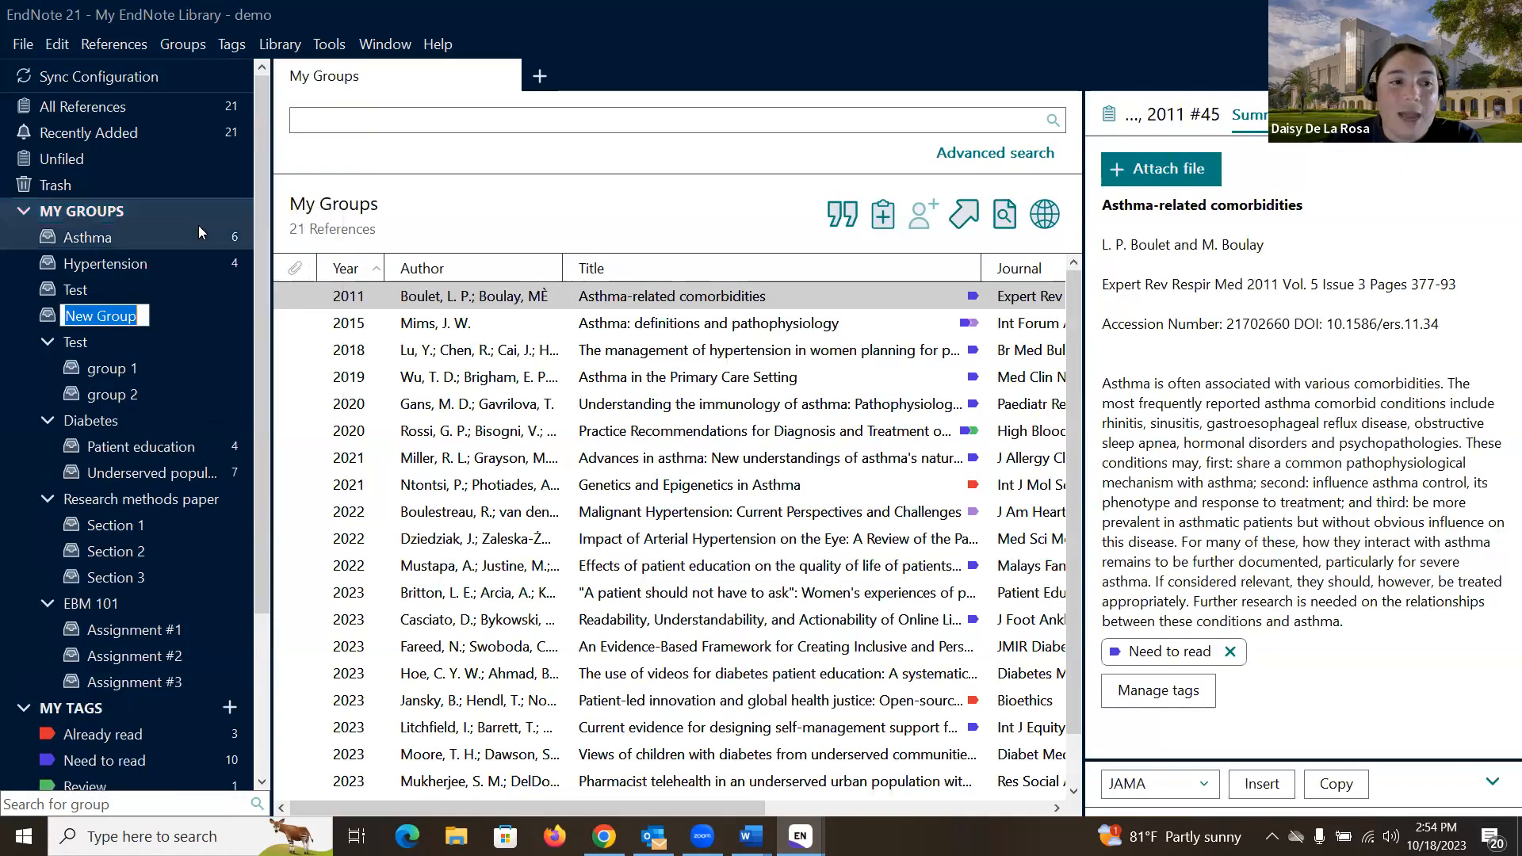
pyautogui.write('Test 2')
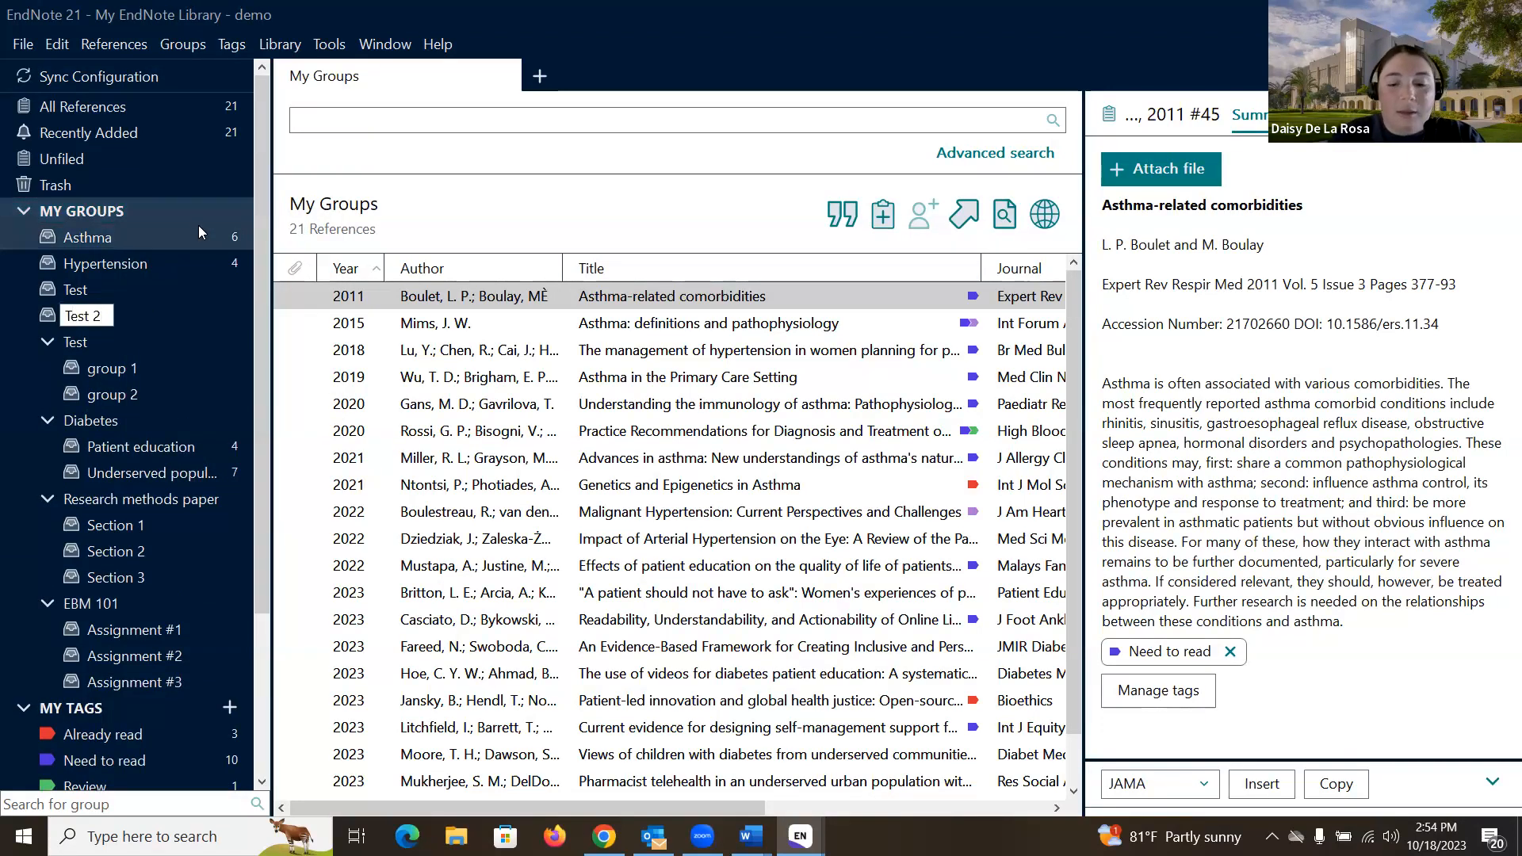
pyautogui.press('Return')
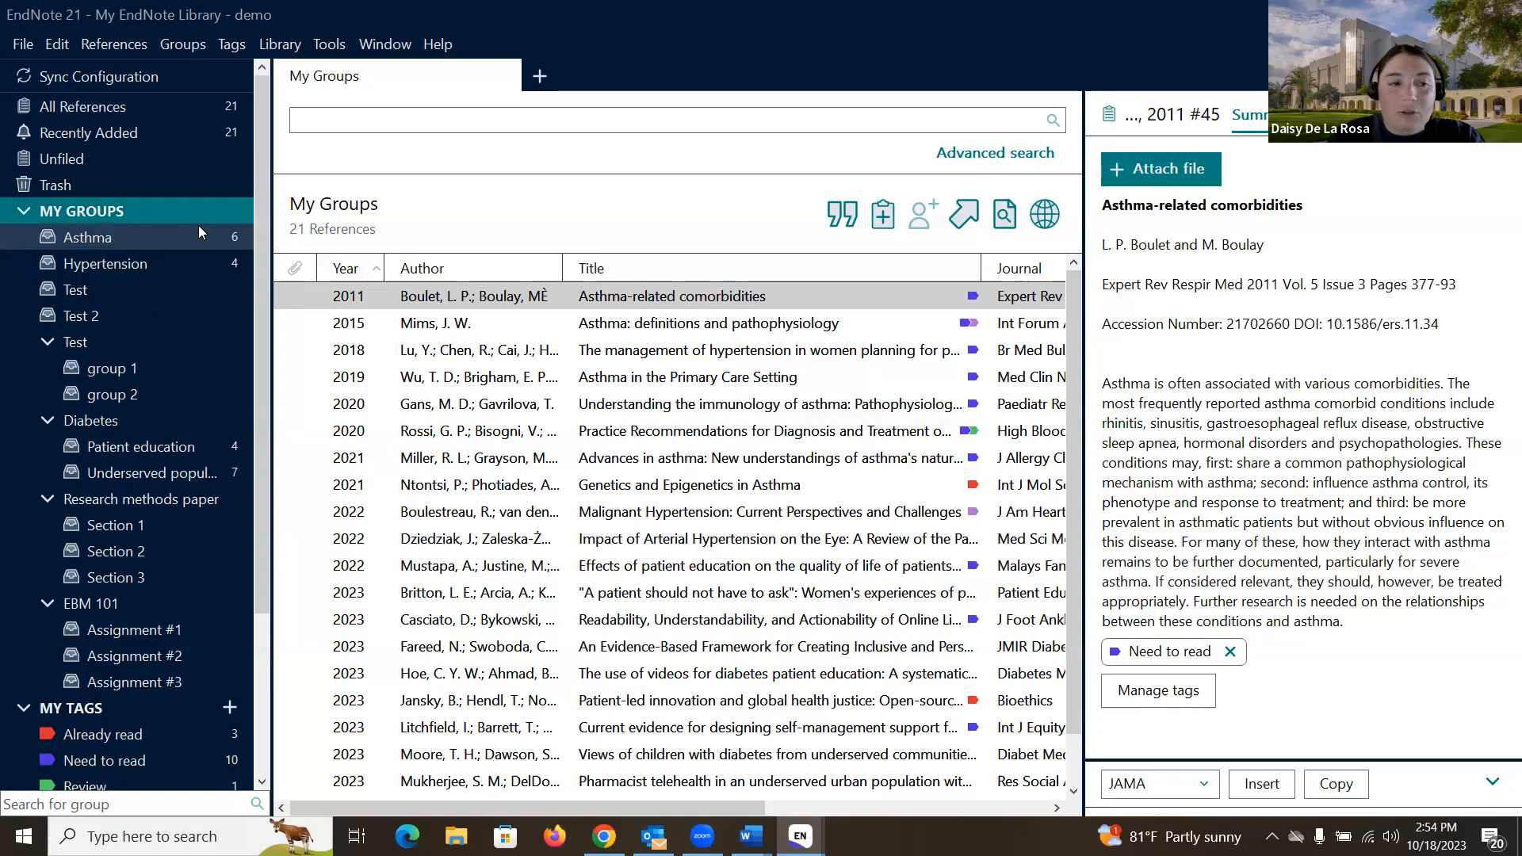
pyautogui.rightClick(128, 314)
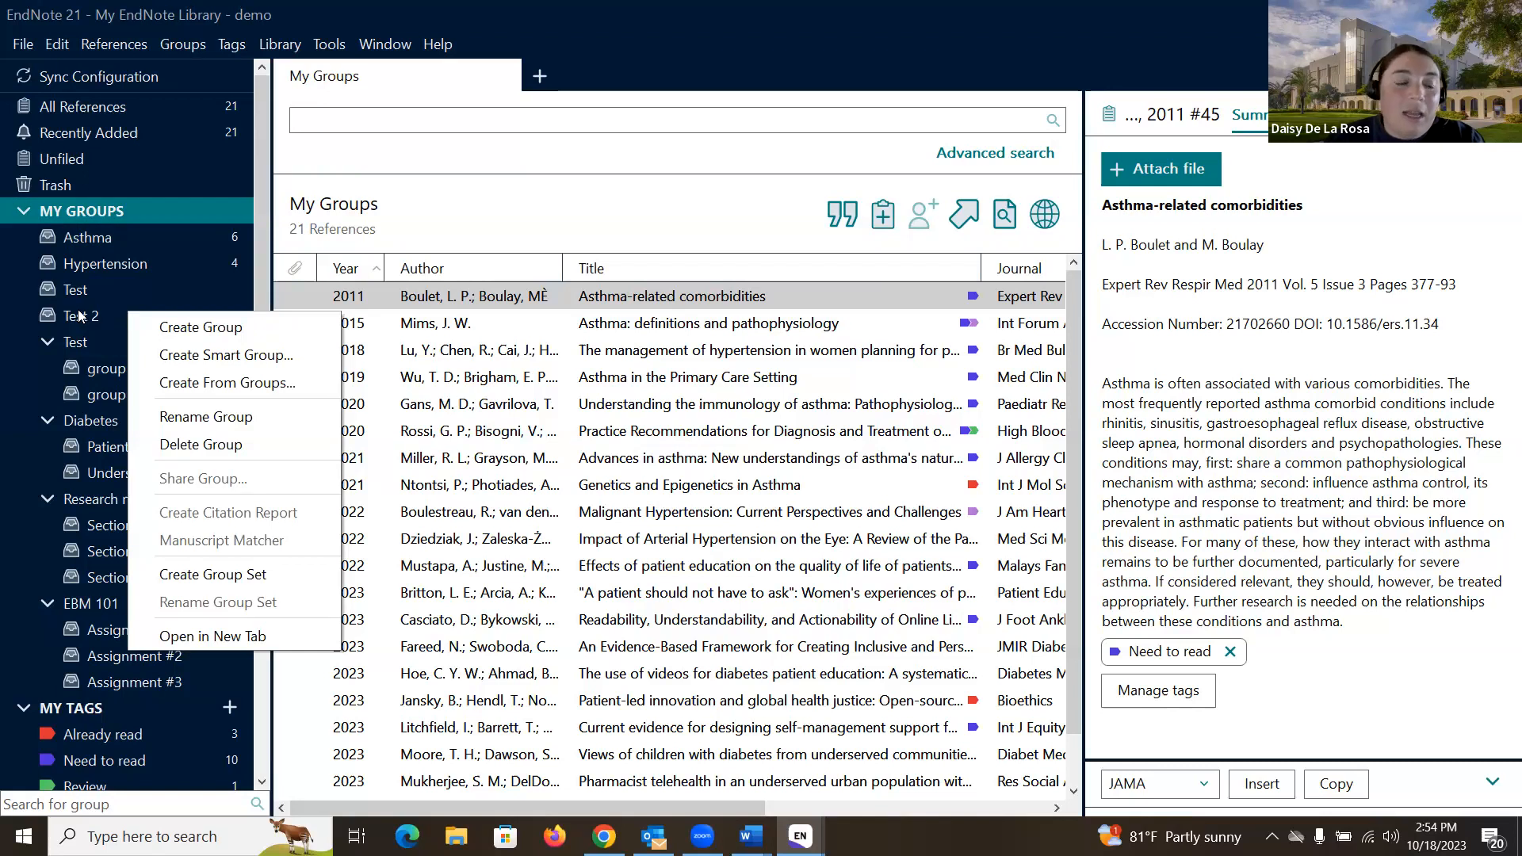
pyautogui.click(83, 314)
pyautogui.click(100, 322)
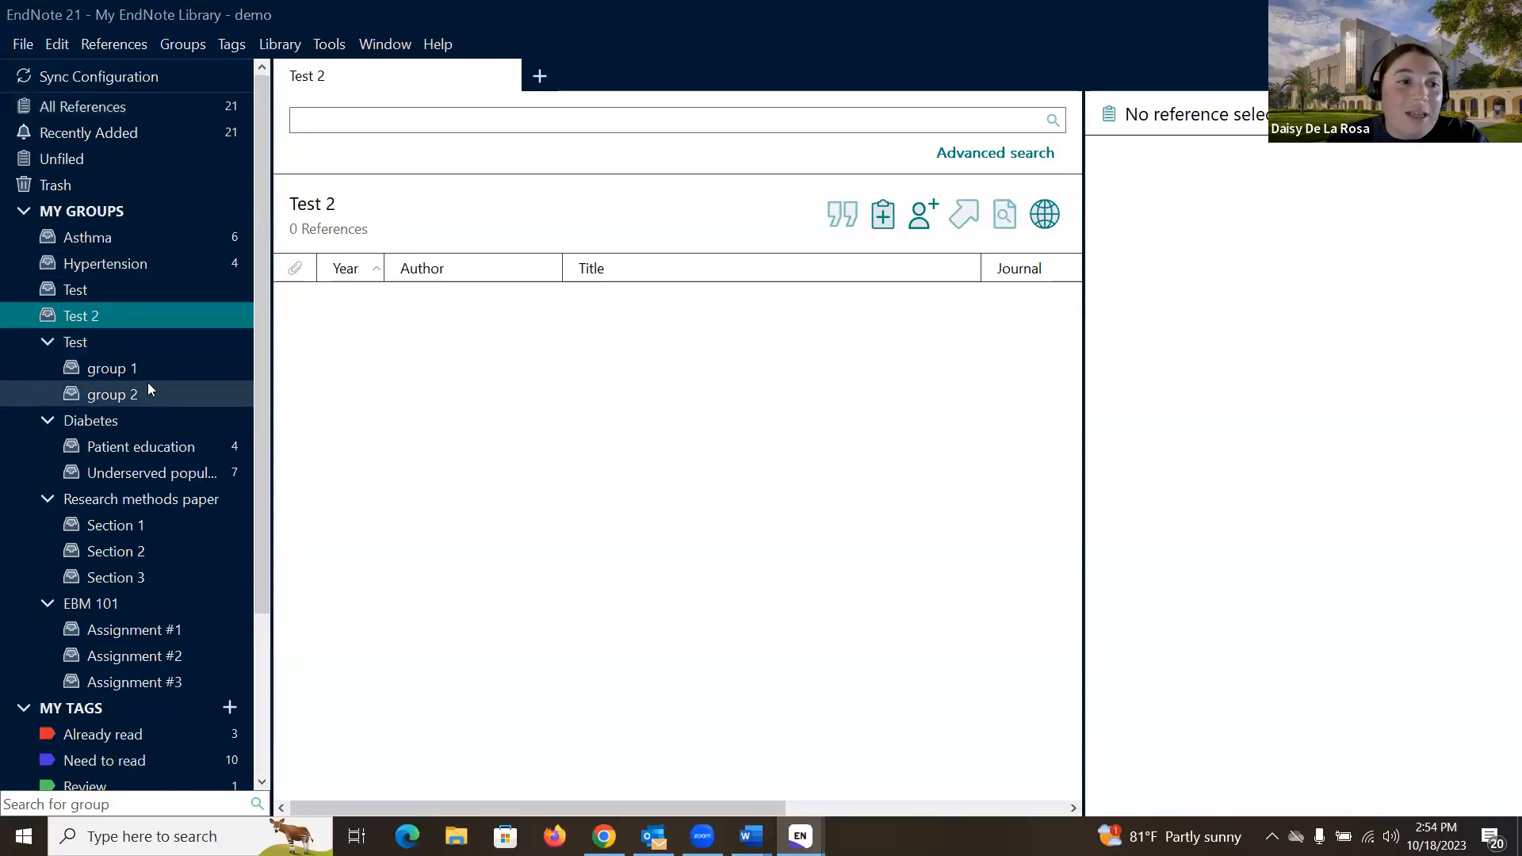
# Step: Create a group set with the default name New Group Set
pyautogui.click(120, 204)
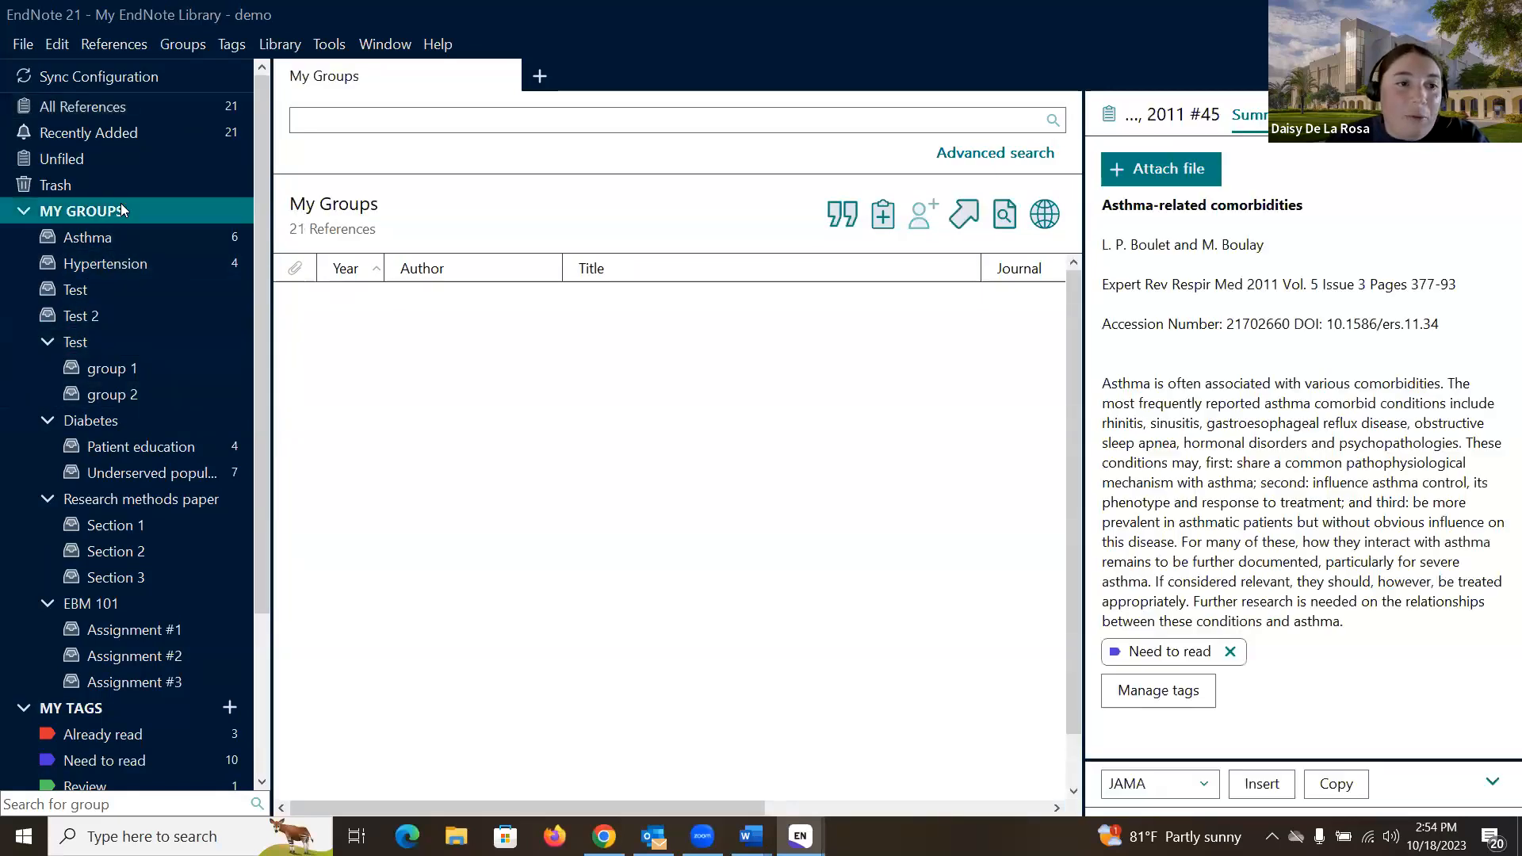
pyautogui.rightClick(121, 204)
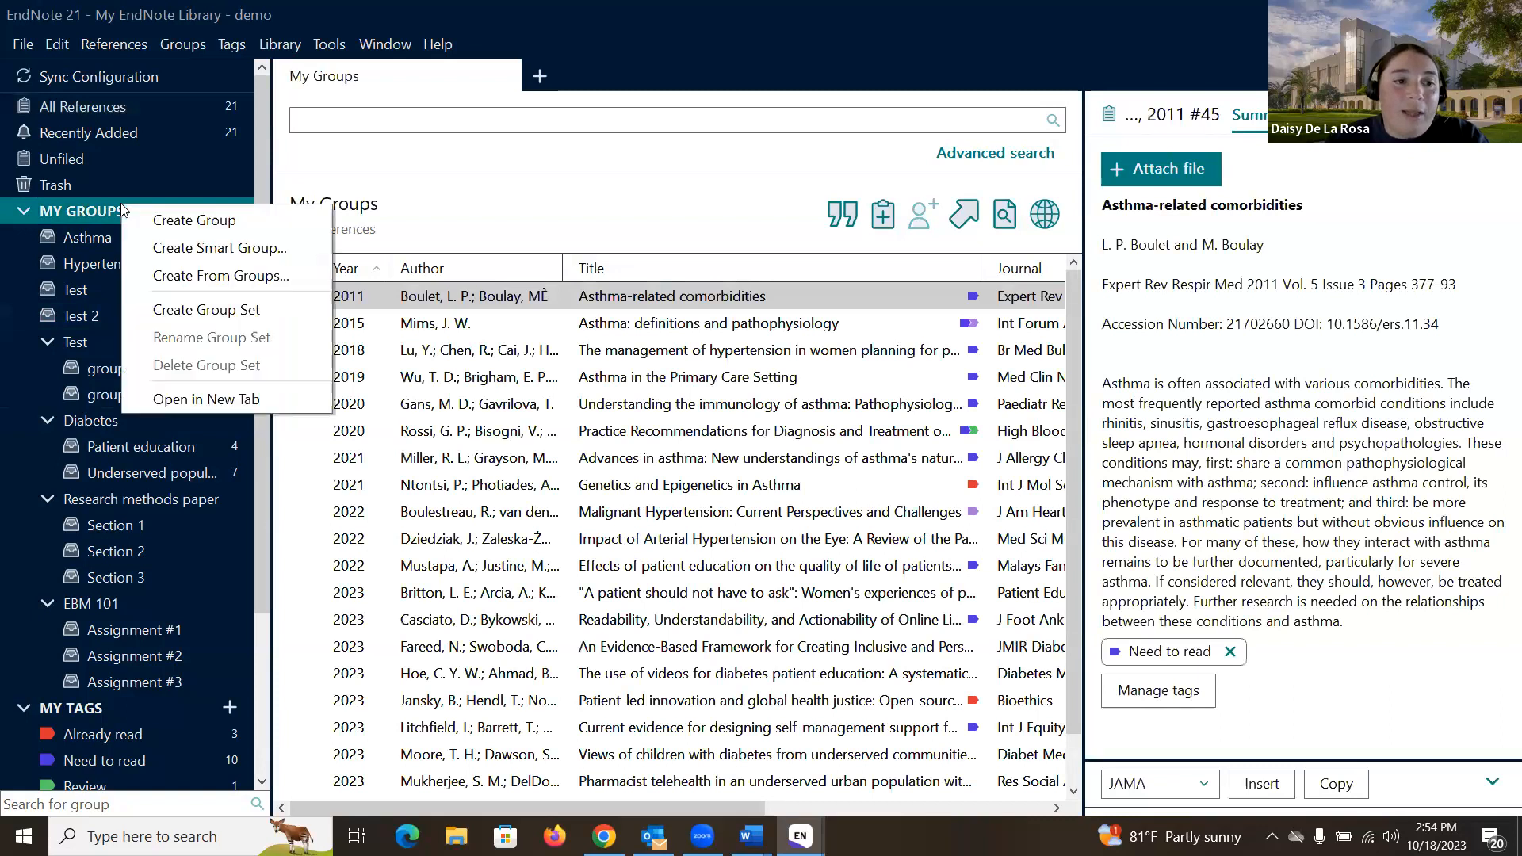
pyautogui.click(209, 312)
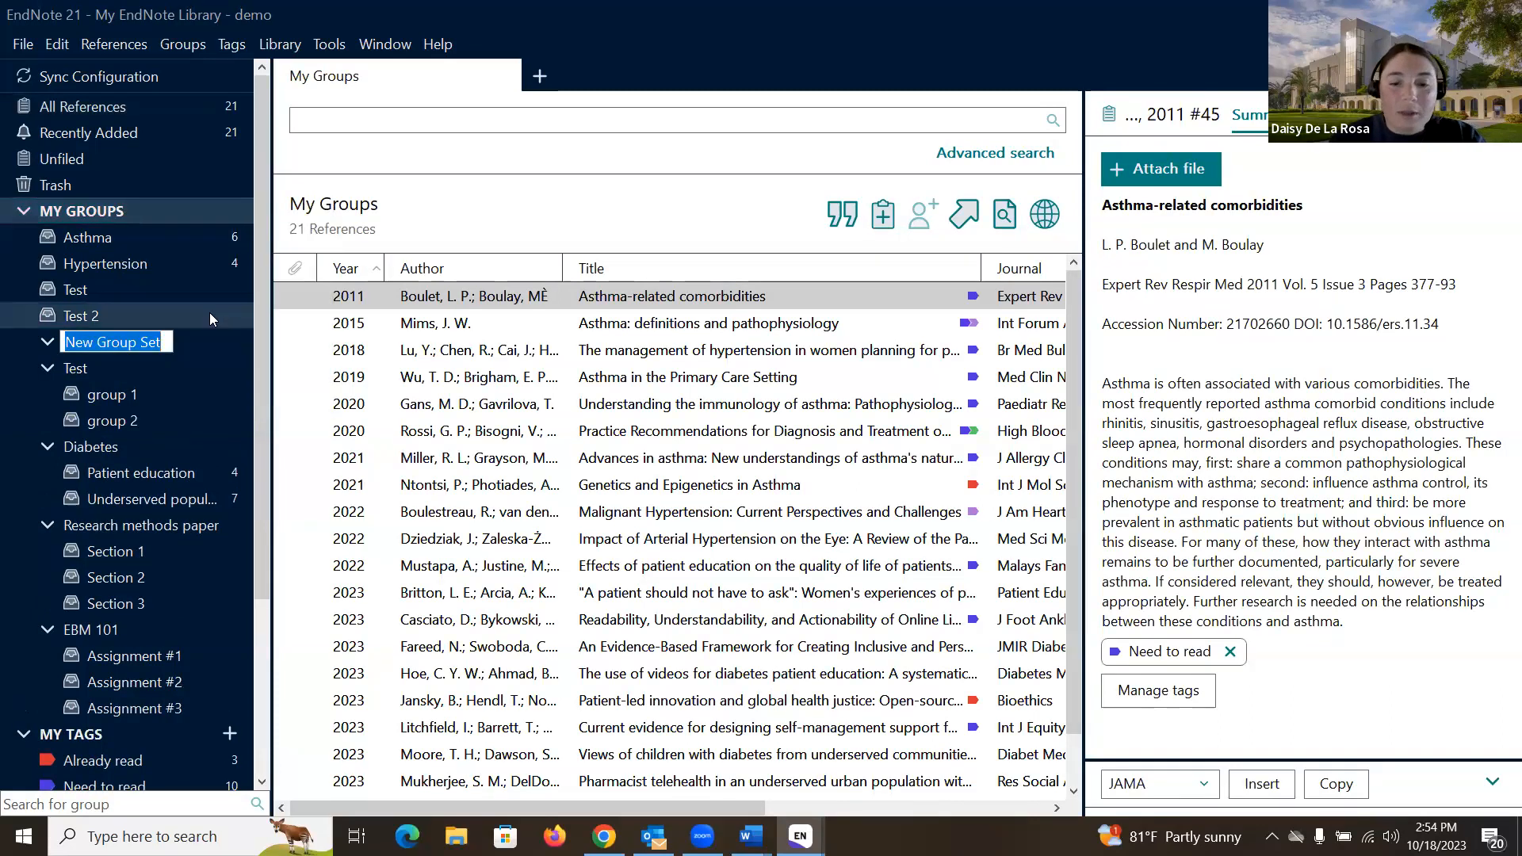
pyautogui.press('Return')
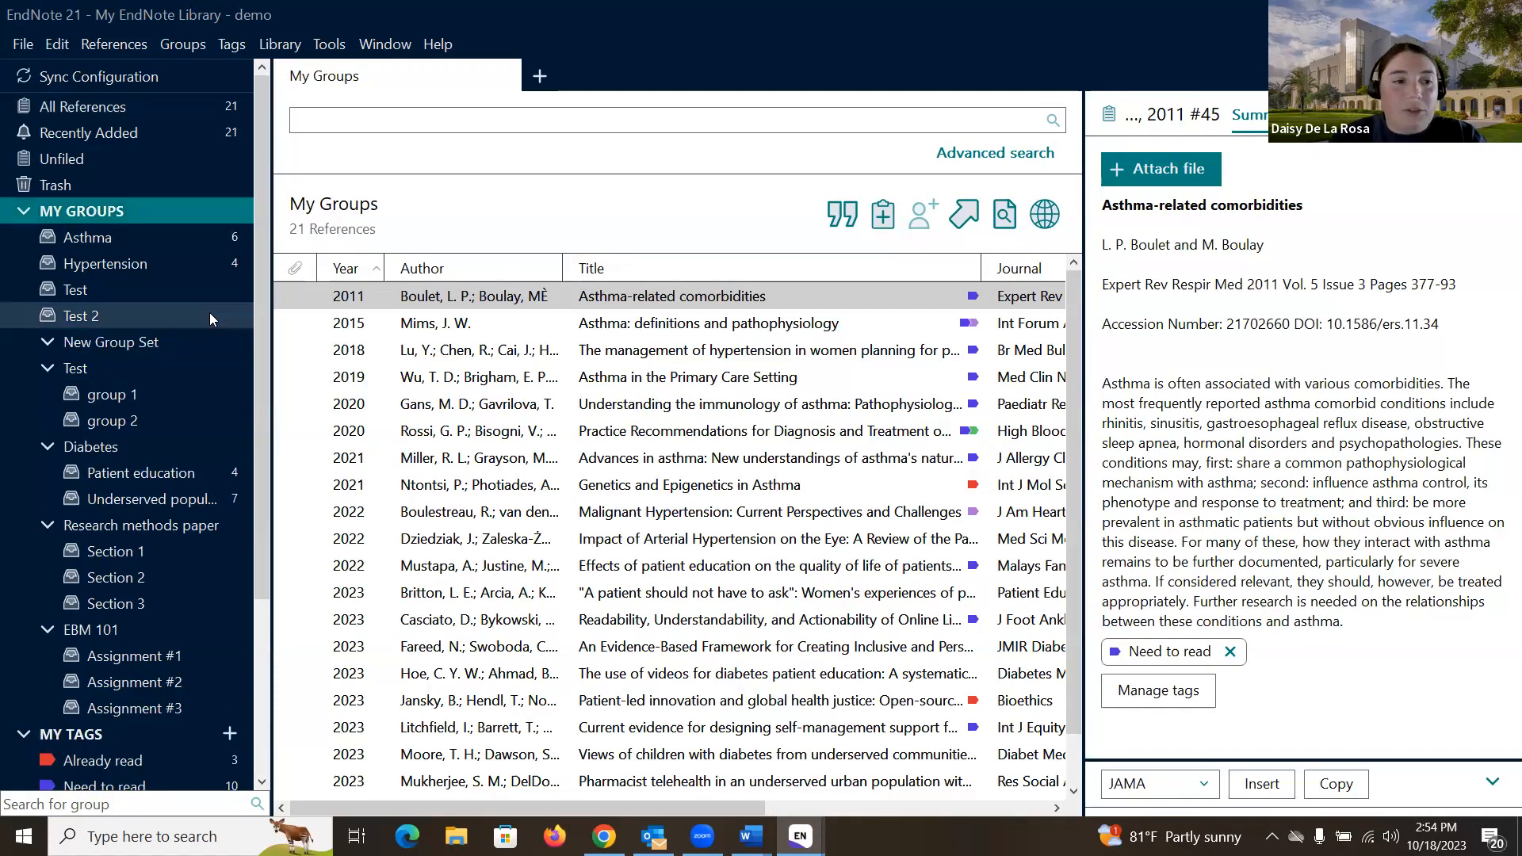
pyautogui.click(161, 338)
# Step: Add two New Group groups inside New Group Set, then return to All References
pyautogui.rightClick(130, 342)
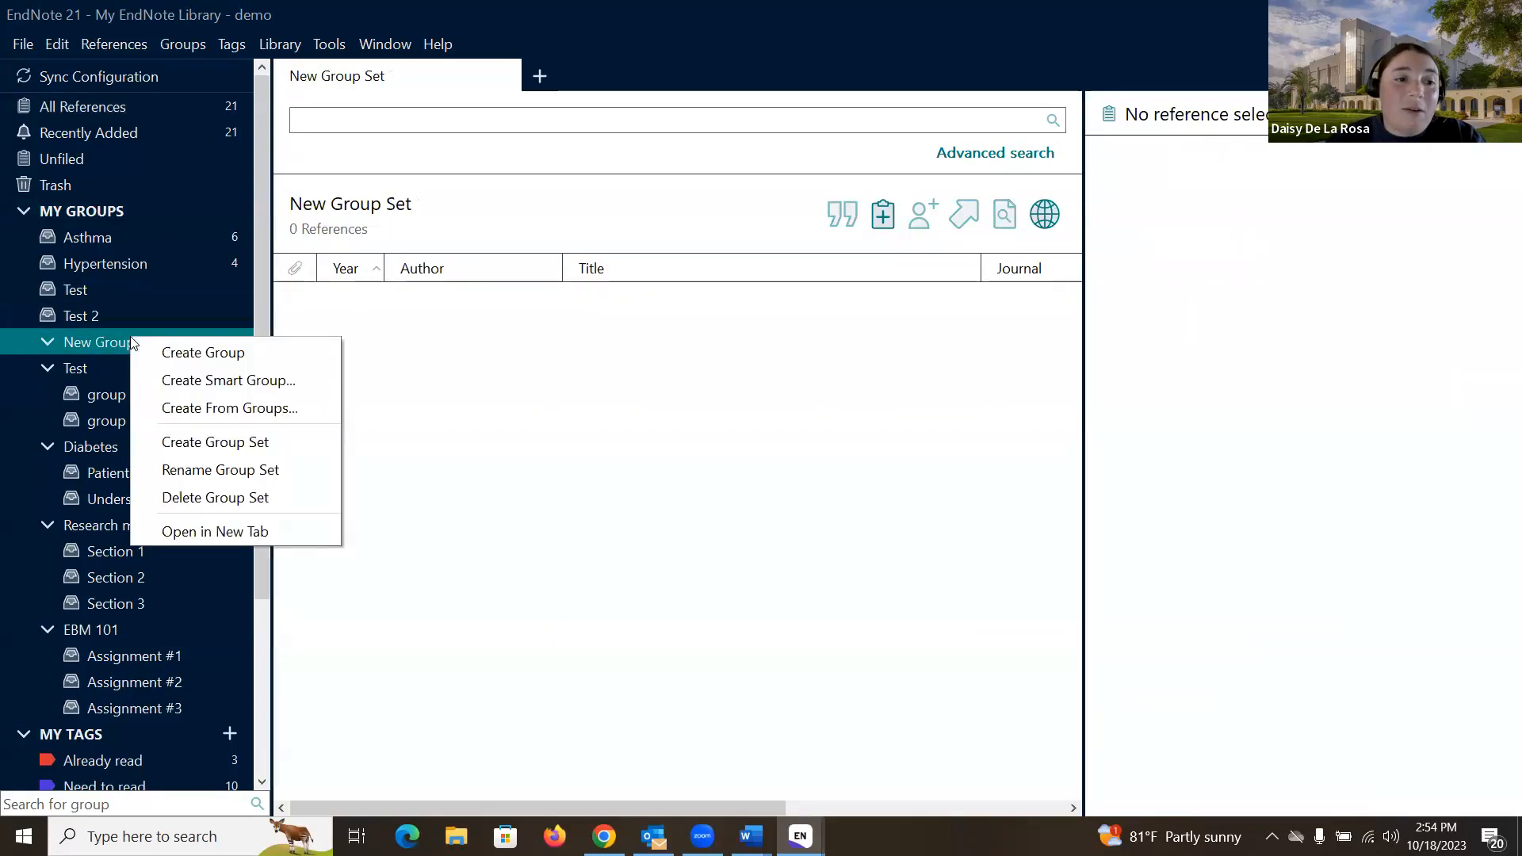
pyautogui.click(168, 349)
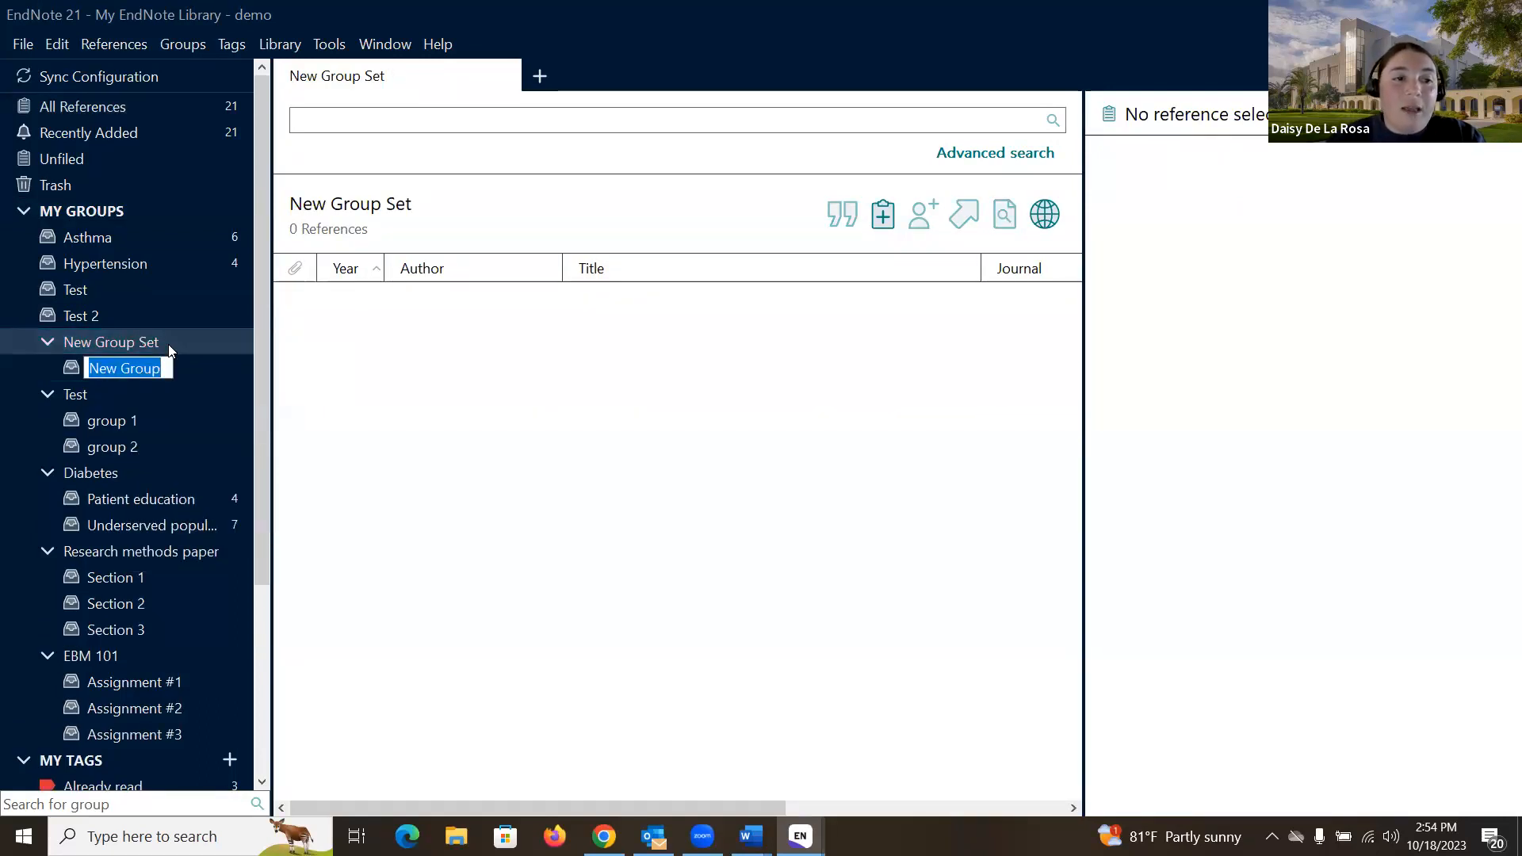
pyautogui.click(164, 338)
pyautogui.rightClick(165, 338)
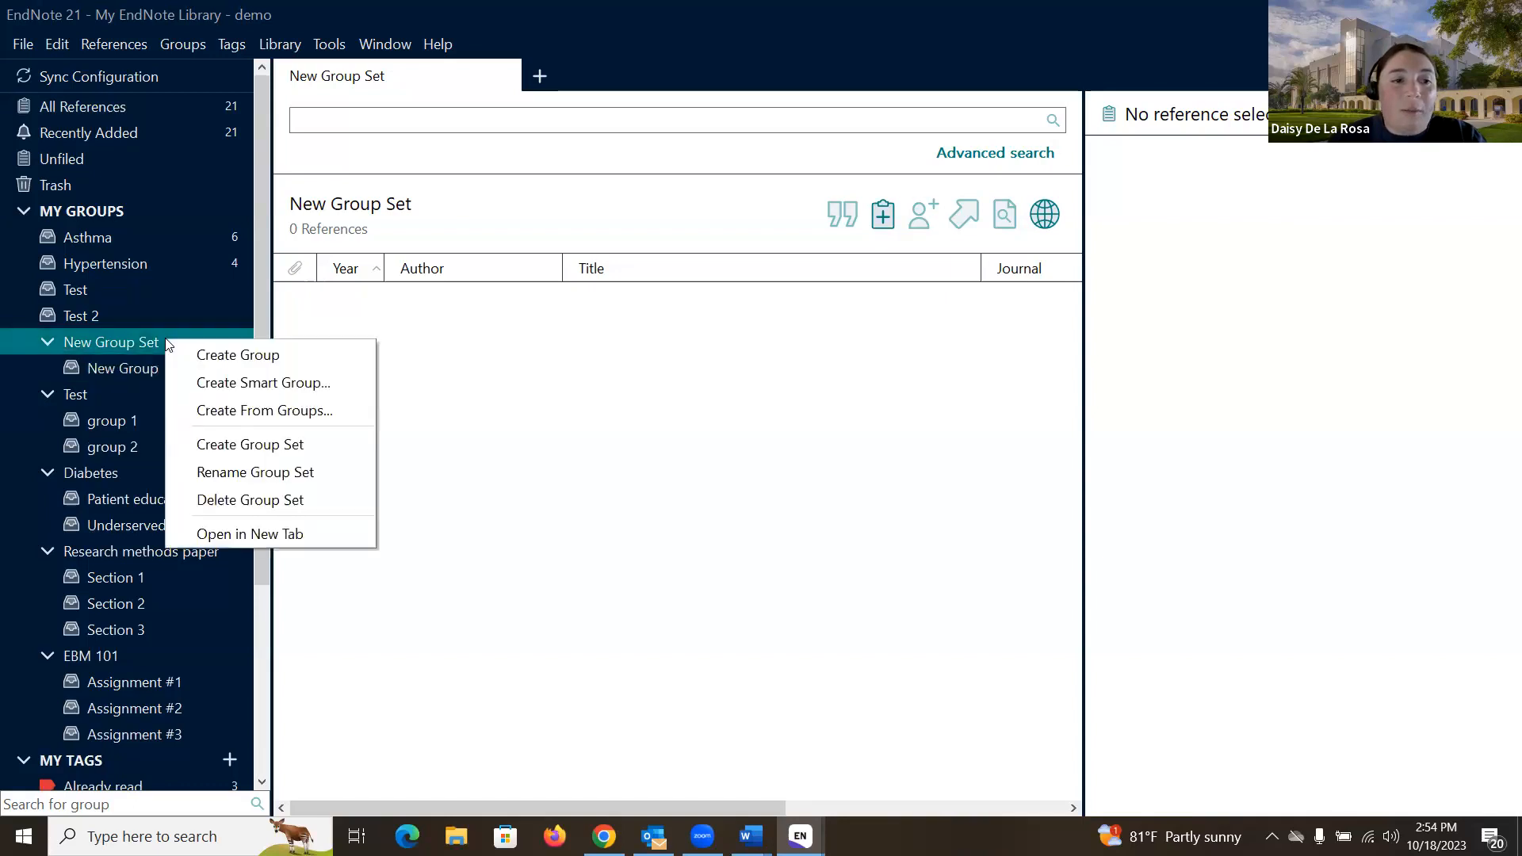
pyautogui.click(185, 353)
pyautogui.click(157, 407)
pyautogui.click(144, 375)
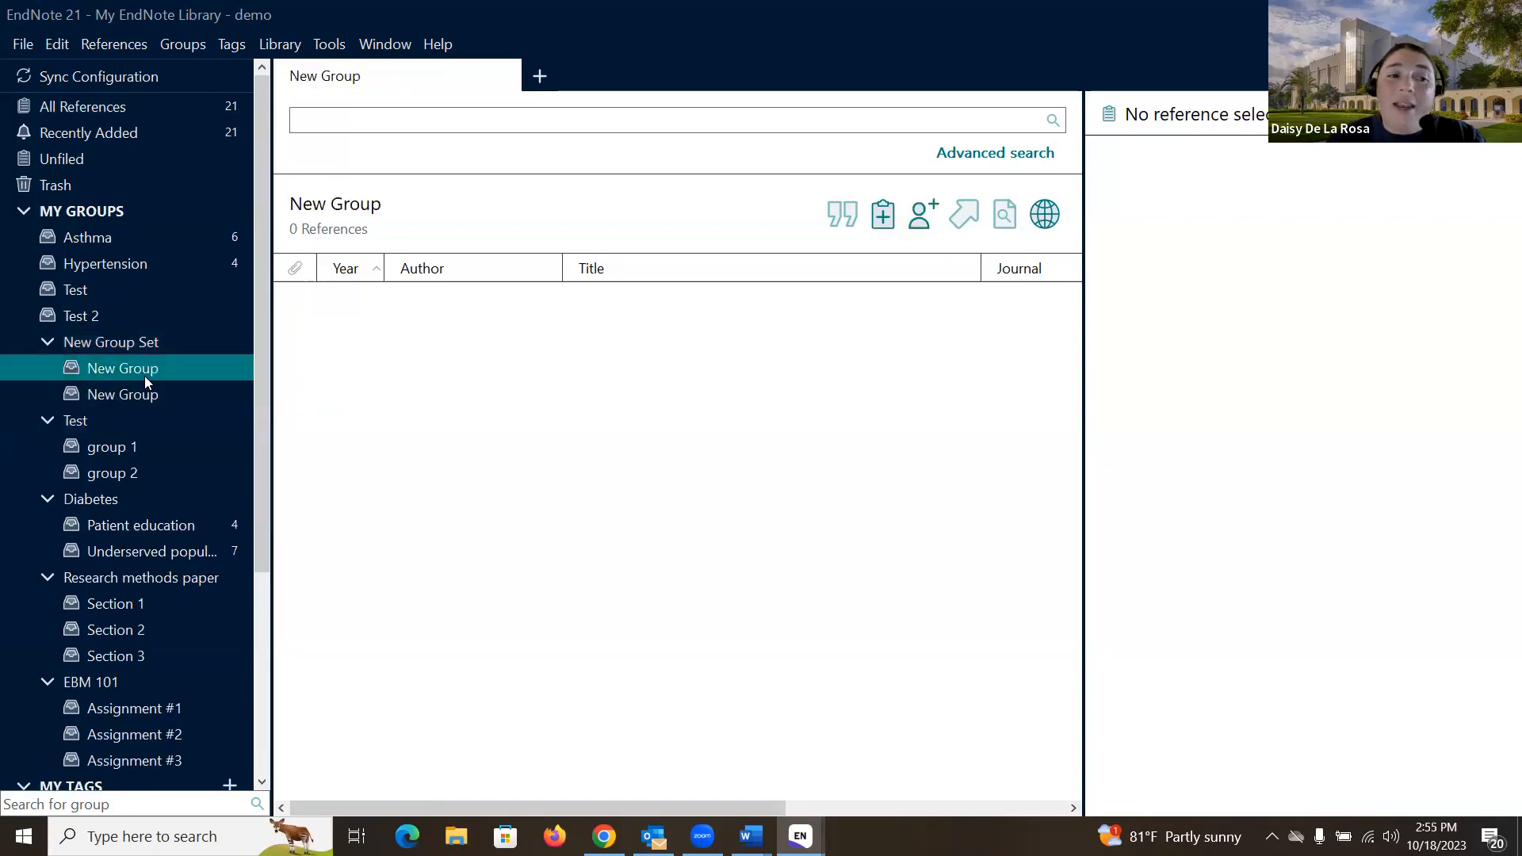
pyautogui.click(143, 107)
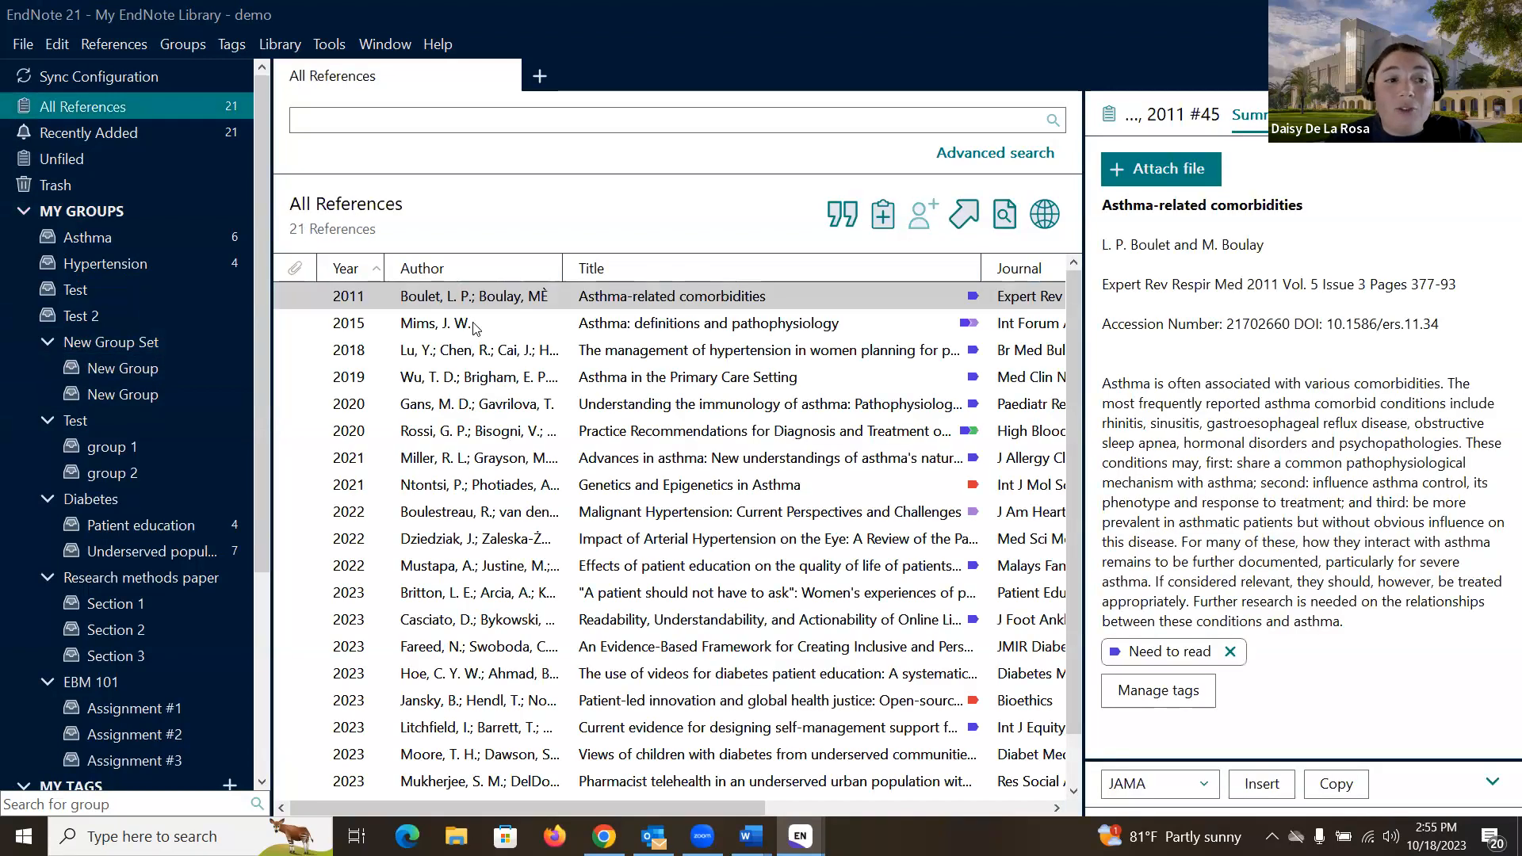
# Step: Drag the 2011 Asthma-related comorbidities reference into groups 1 and 2, then check its Add References To menu
pyautogui.moveTo(466, 298); pyautogui.dragTo(141, 446)
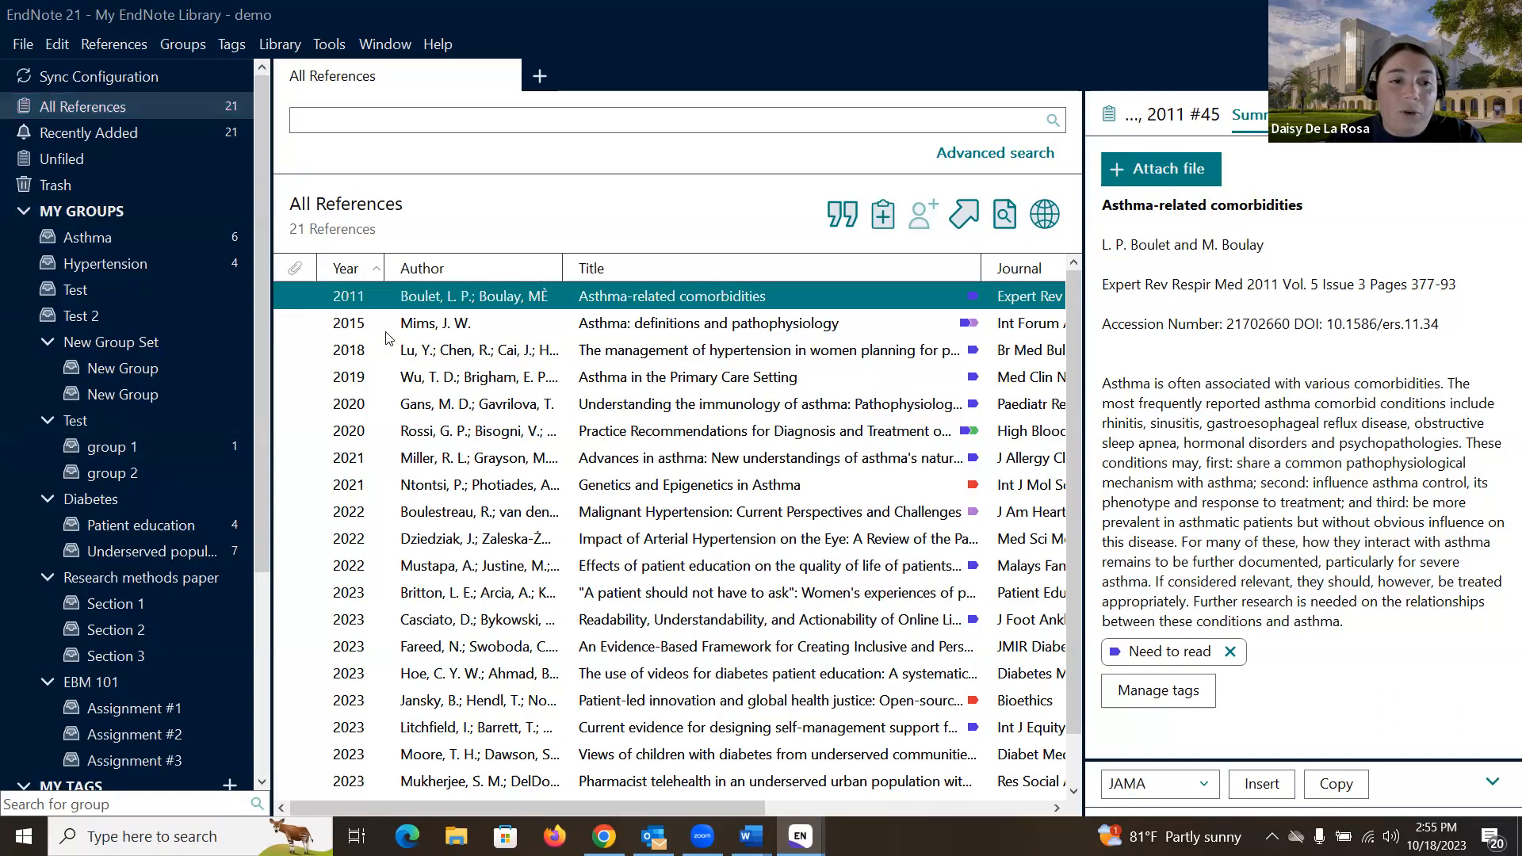
pyautogui.moveTo(444, 301); pyautogui.dragTo(170, 473)
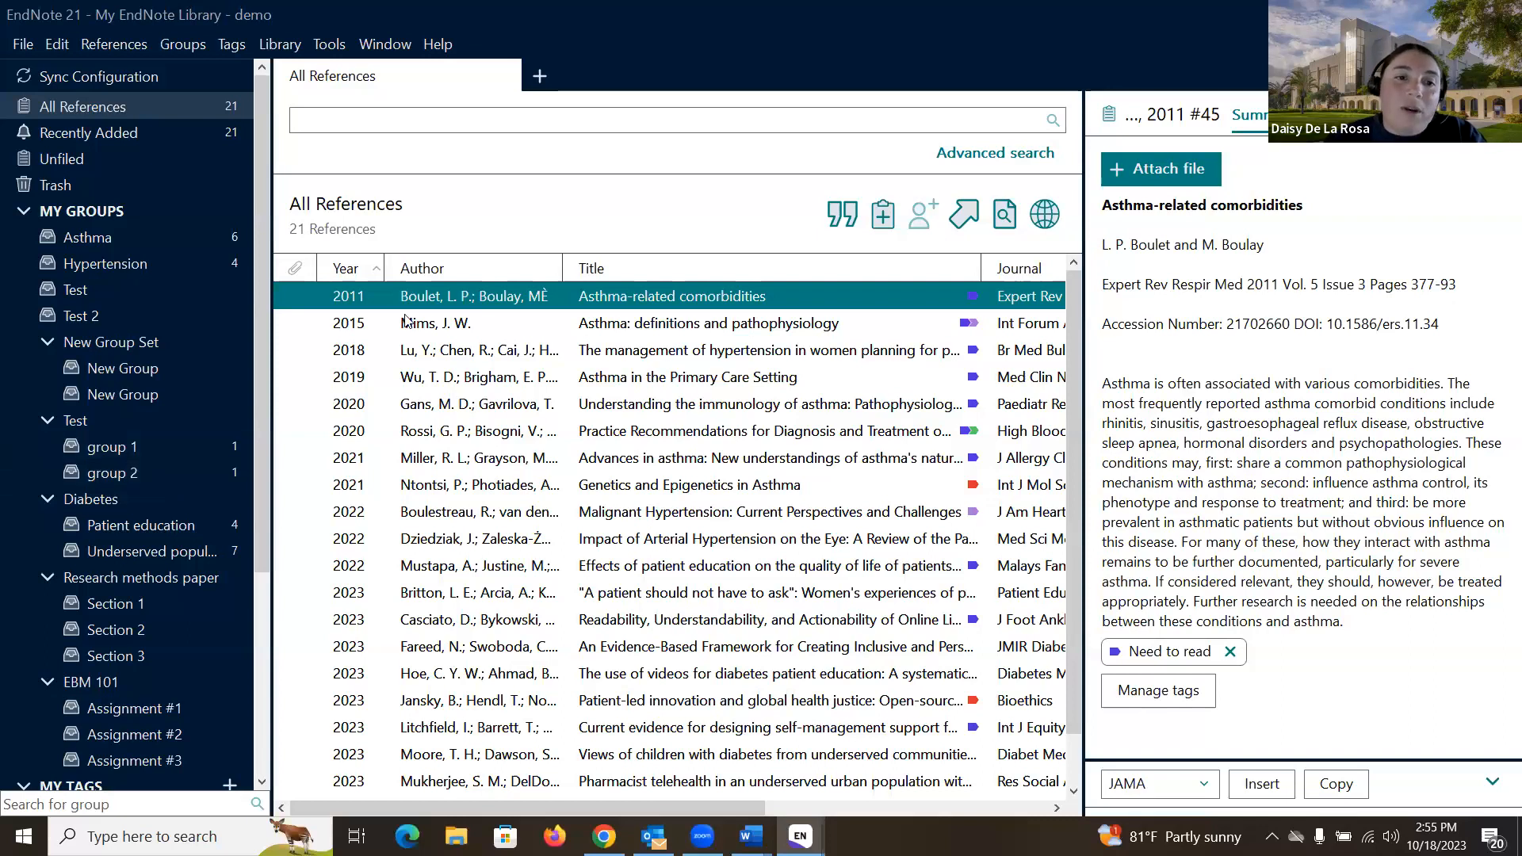
pyautogui.rightClick(425, 300)
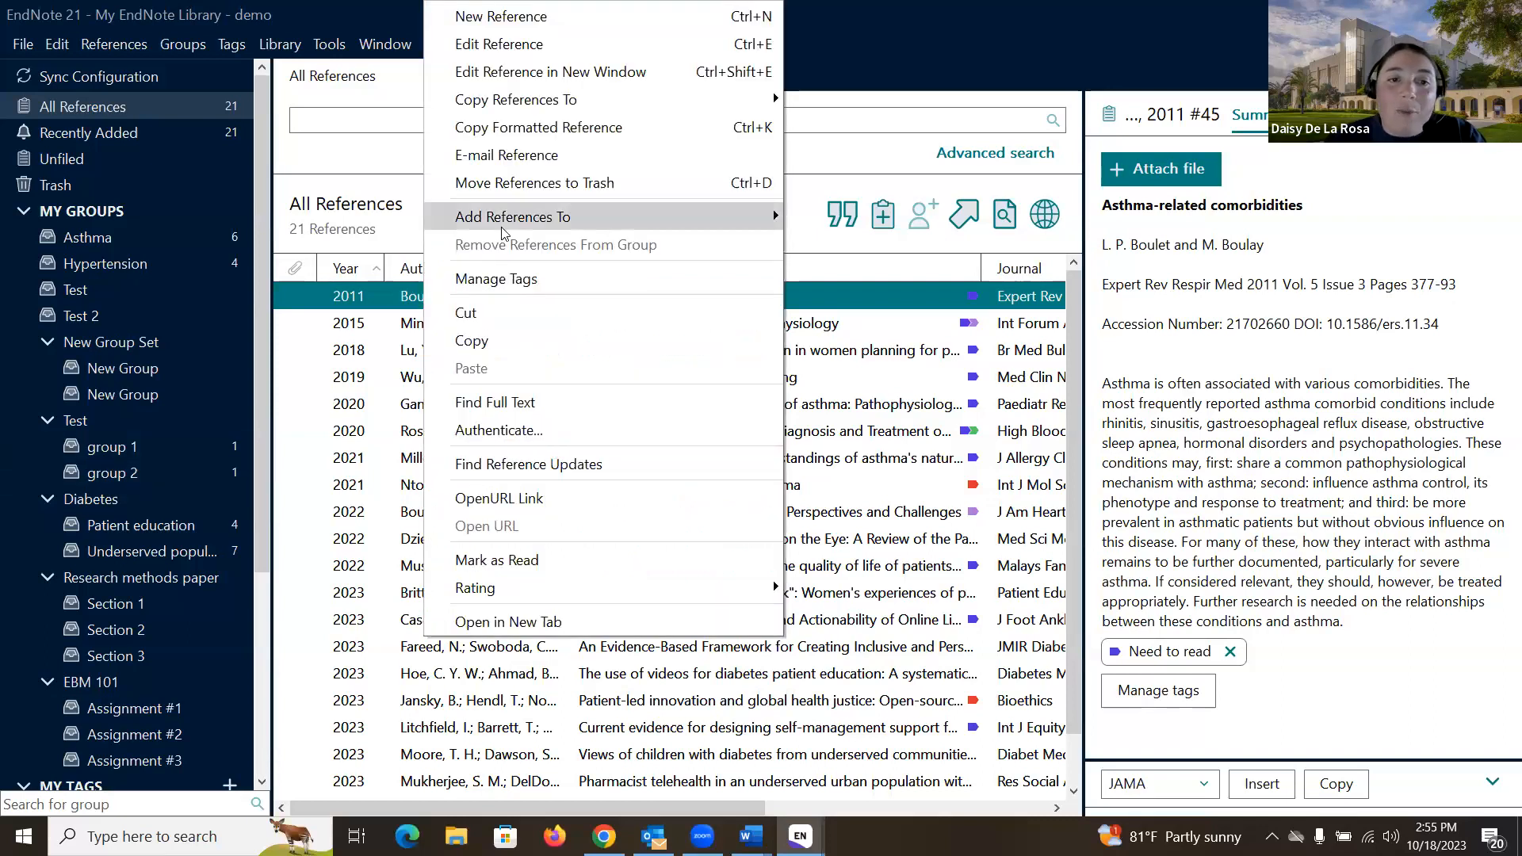
pyautogui.moveTo(503, 228)
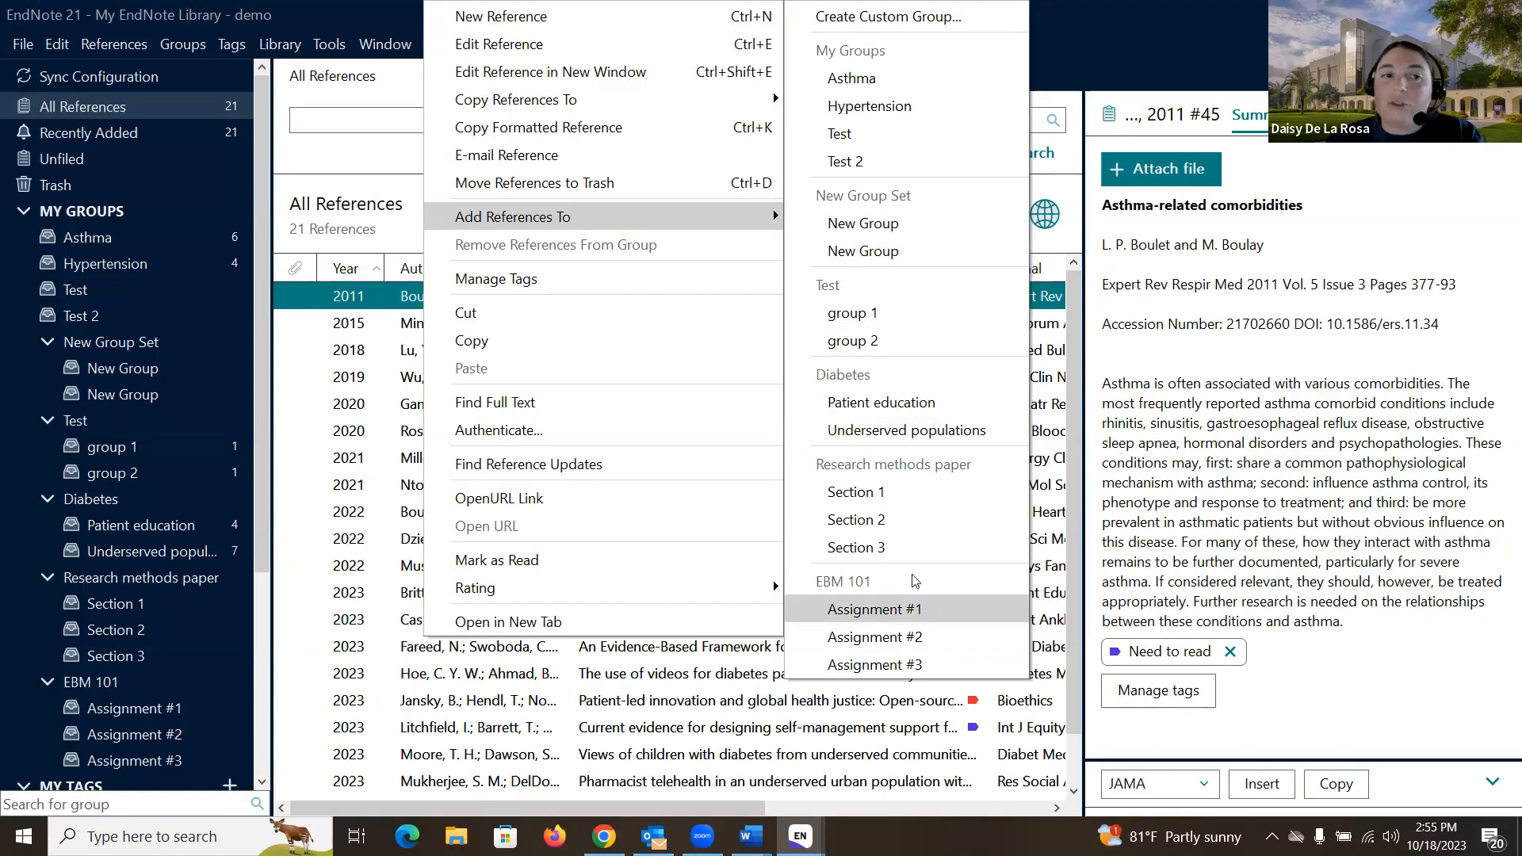
pyautogui.click(342, 154)
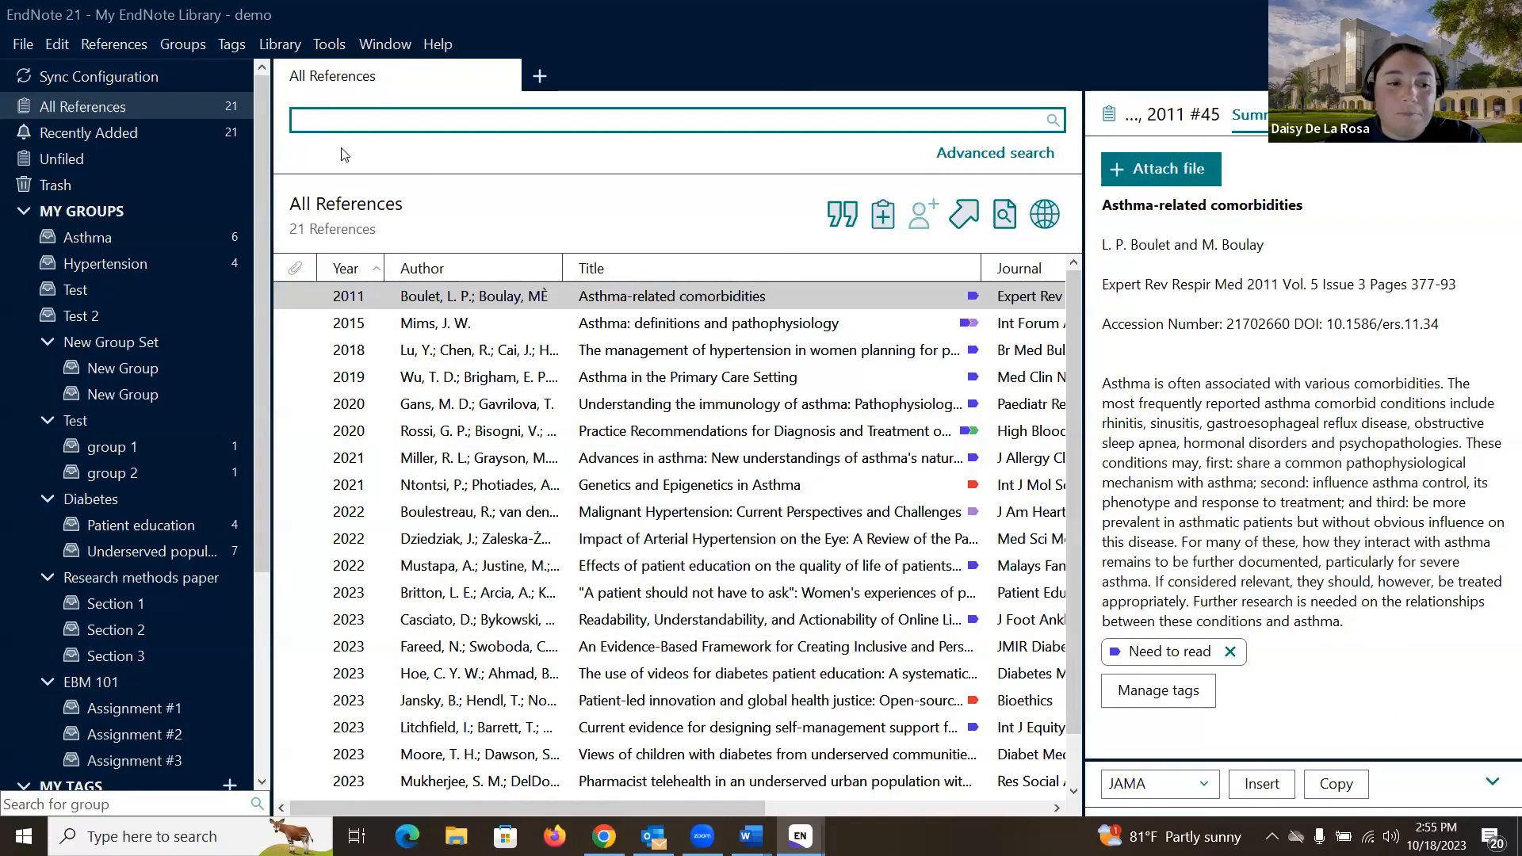
pyautogui.scroll(-1, 172, 272)
pyautogui.scroll(-4, 172, 266)
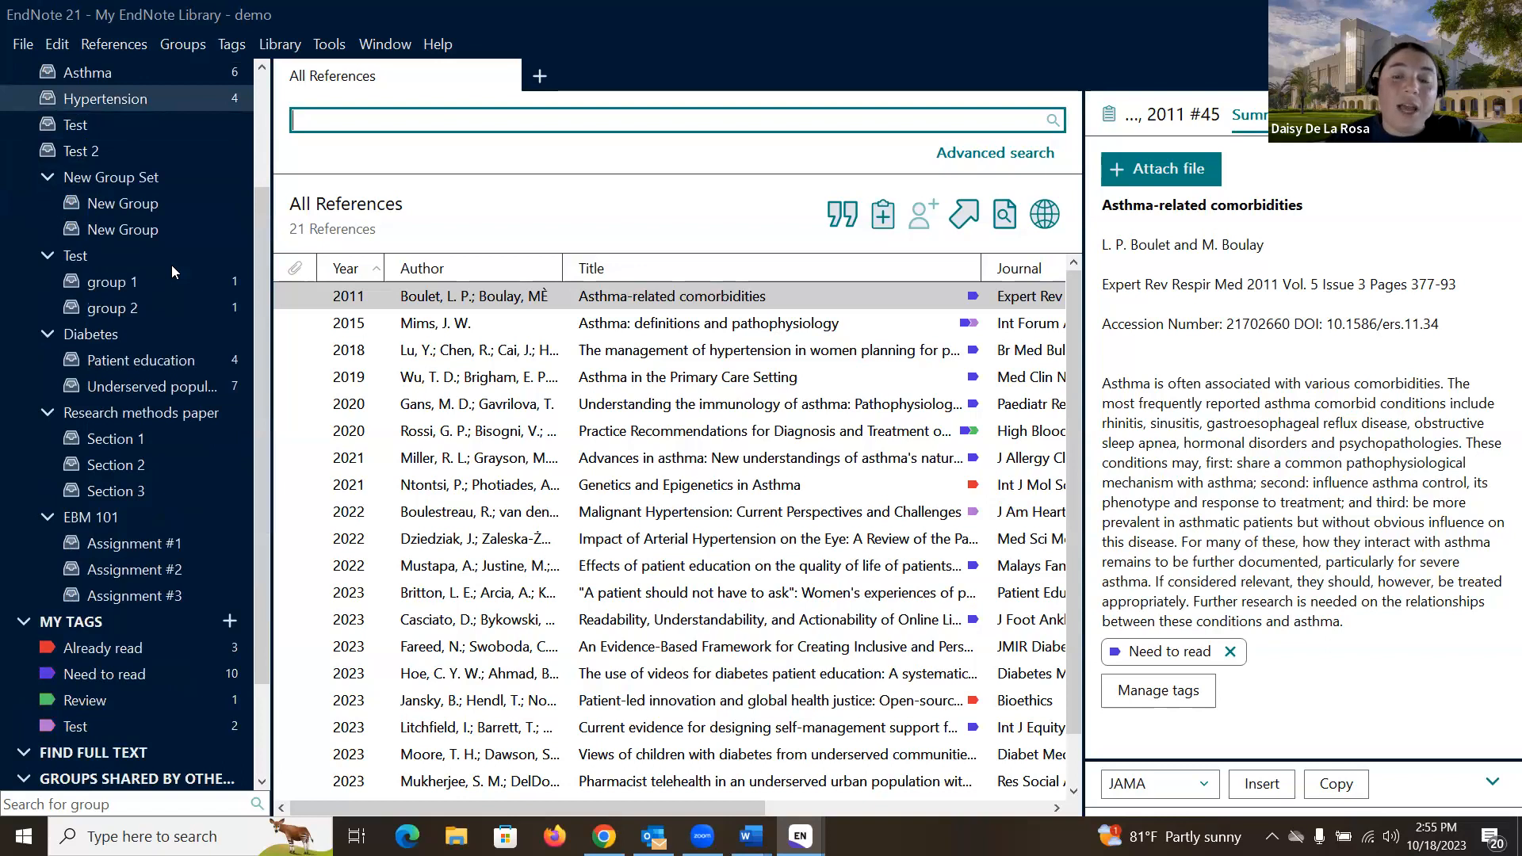
pyautogui.scroll(-2, 171, 265)
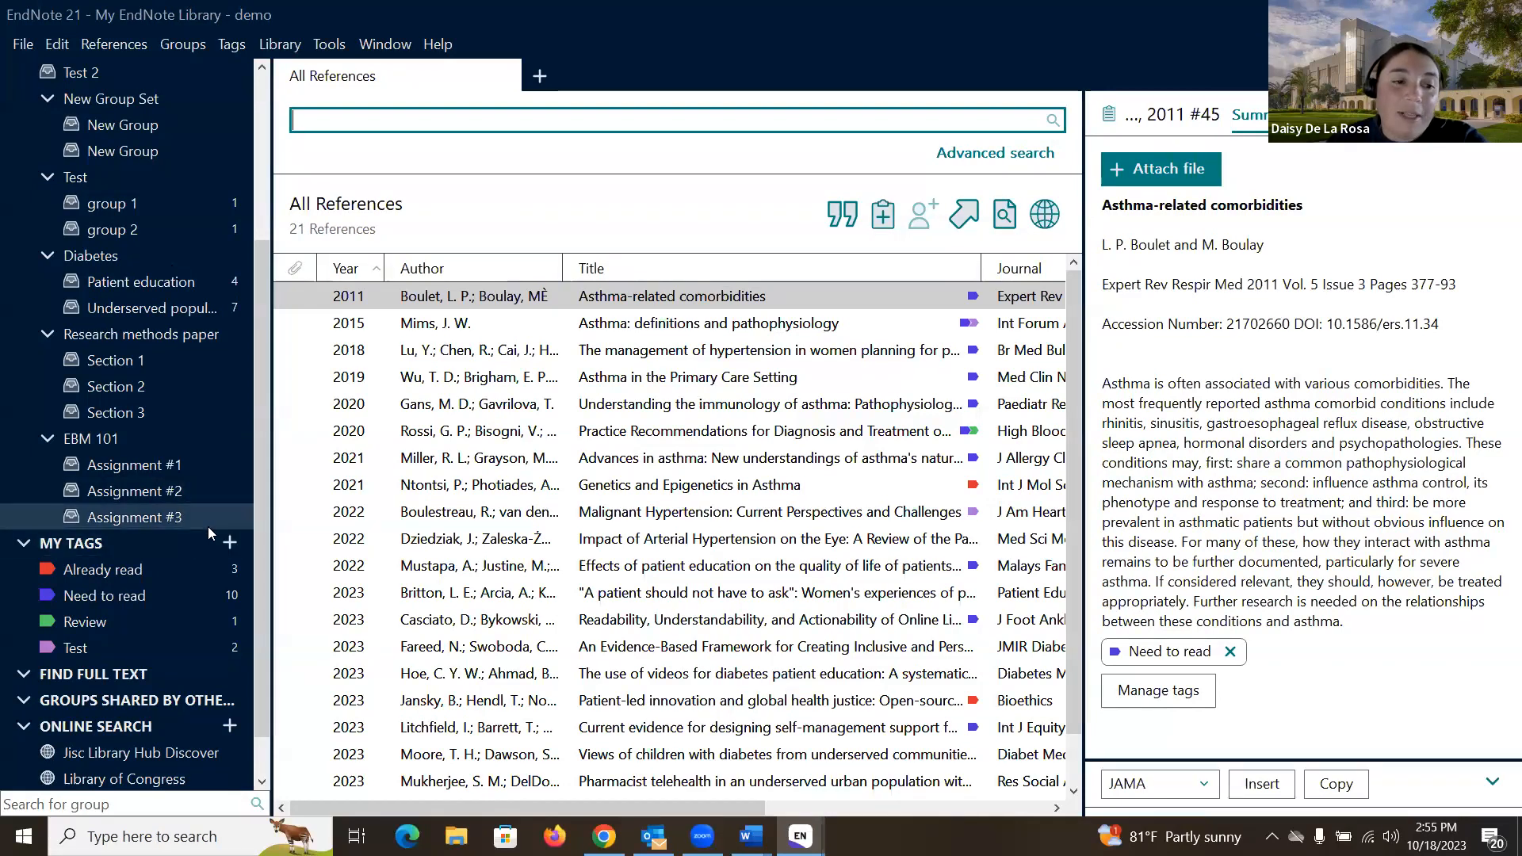
pyautogui.scroll(-1, 208, 530)
pyautogui.scroll(-1, 207, 527)
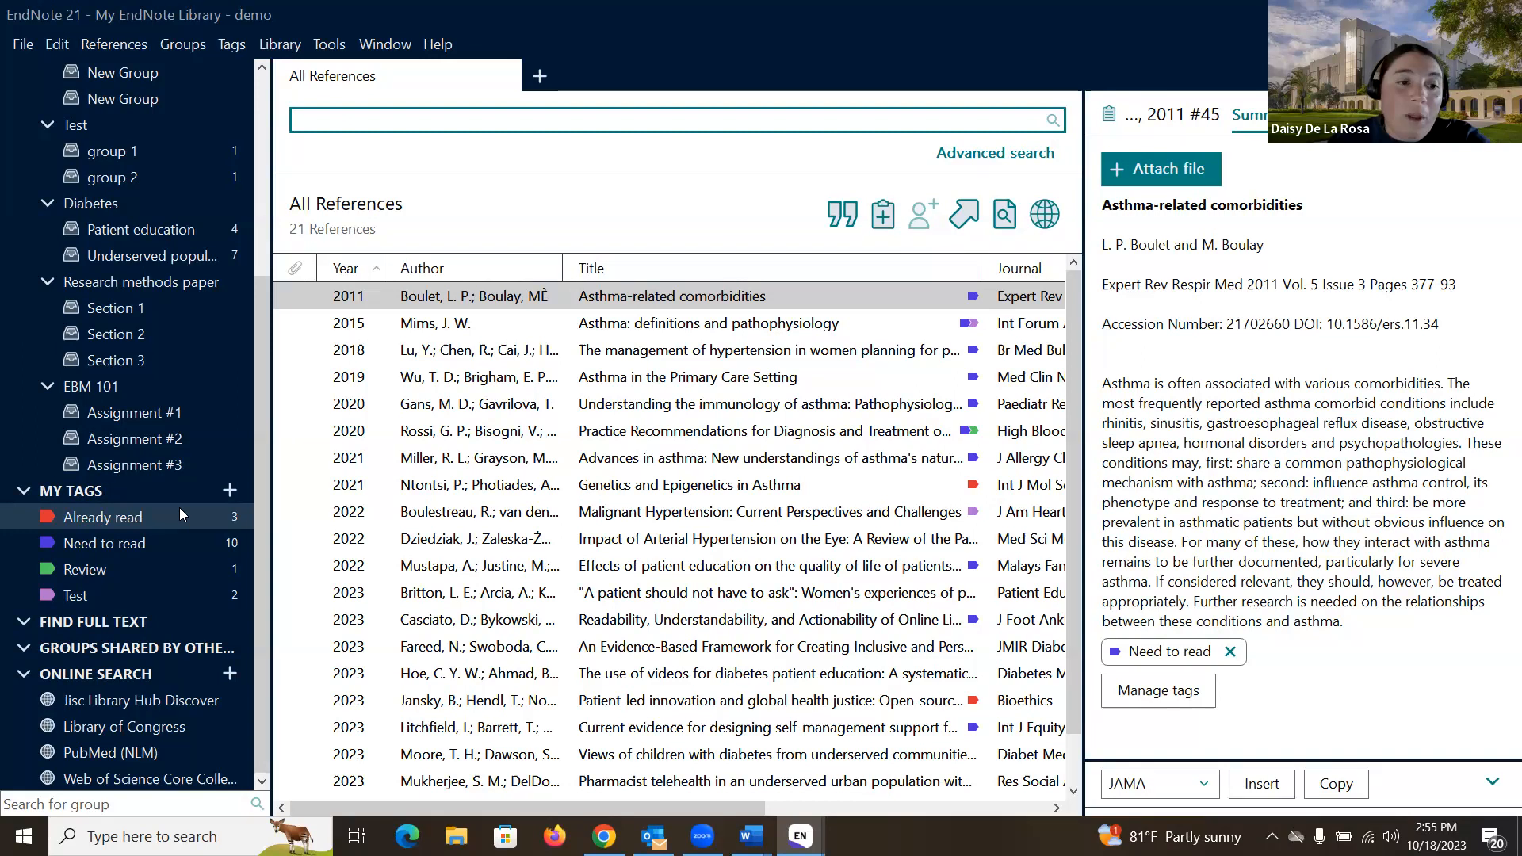
pyautogui.click(229, 490)
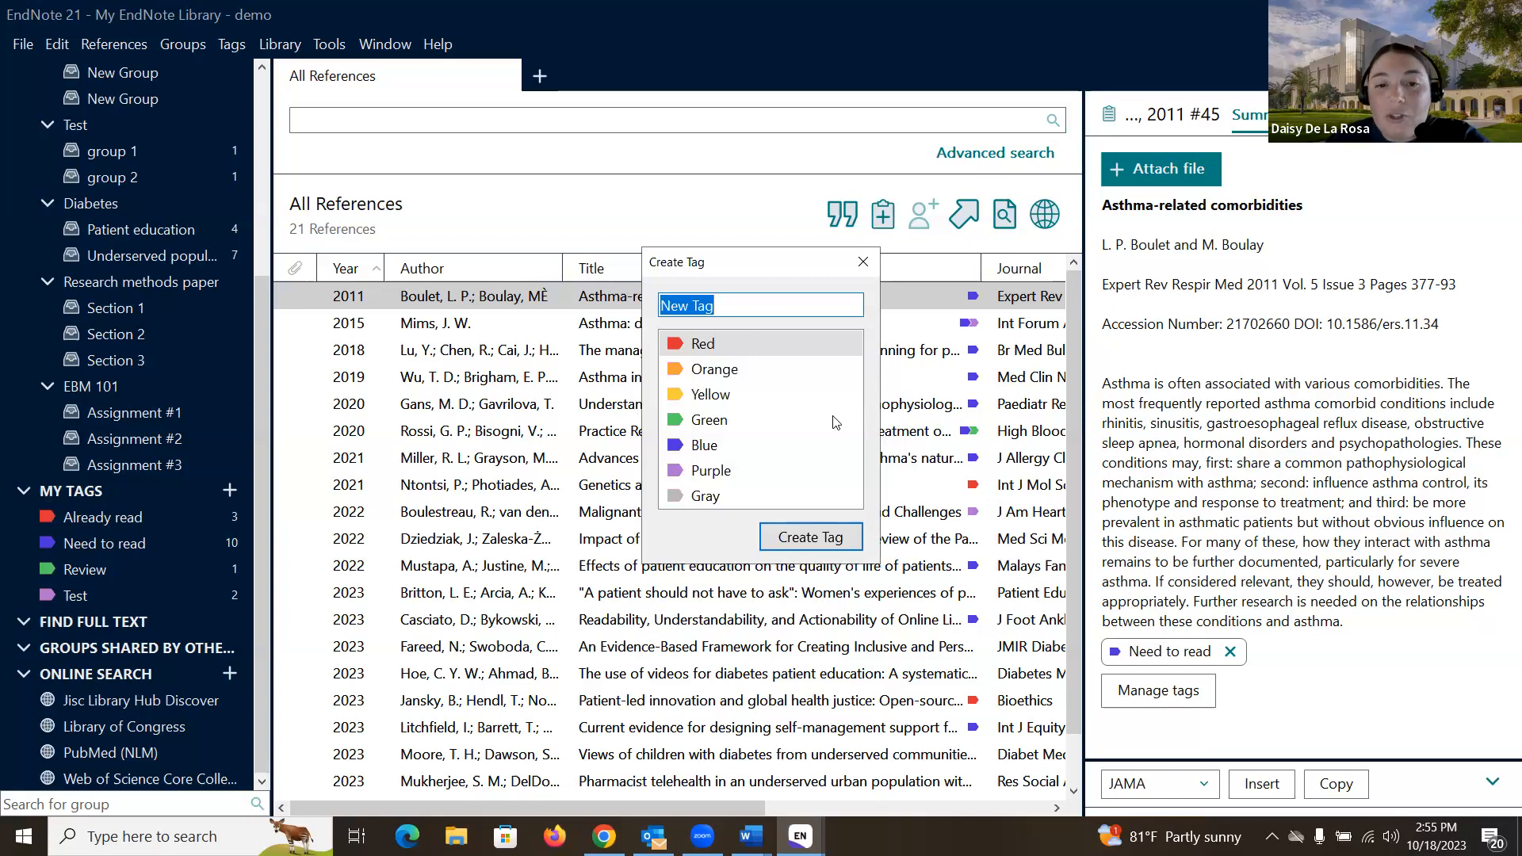
pyautogui.click(747, 305)
pyautogui.moveTo(747, 305); pyautogui.dragTo(657, 321)
pyautogui.write('Te')
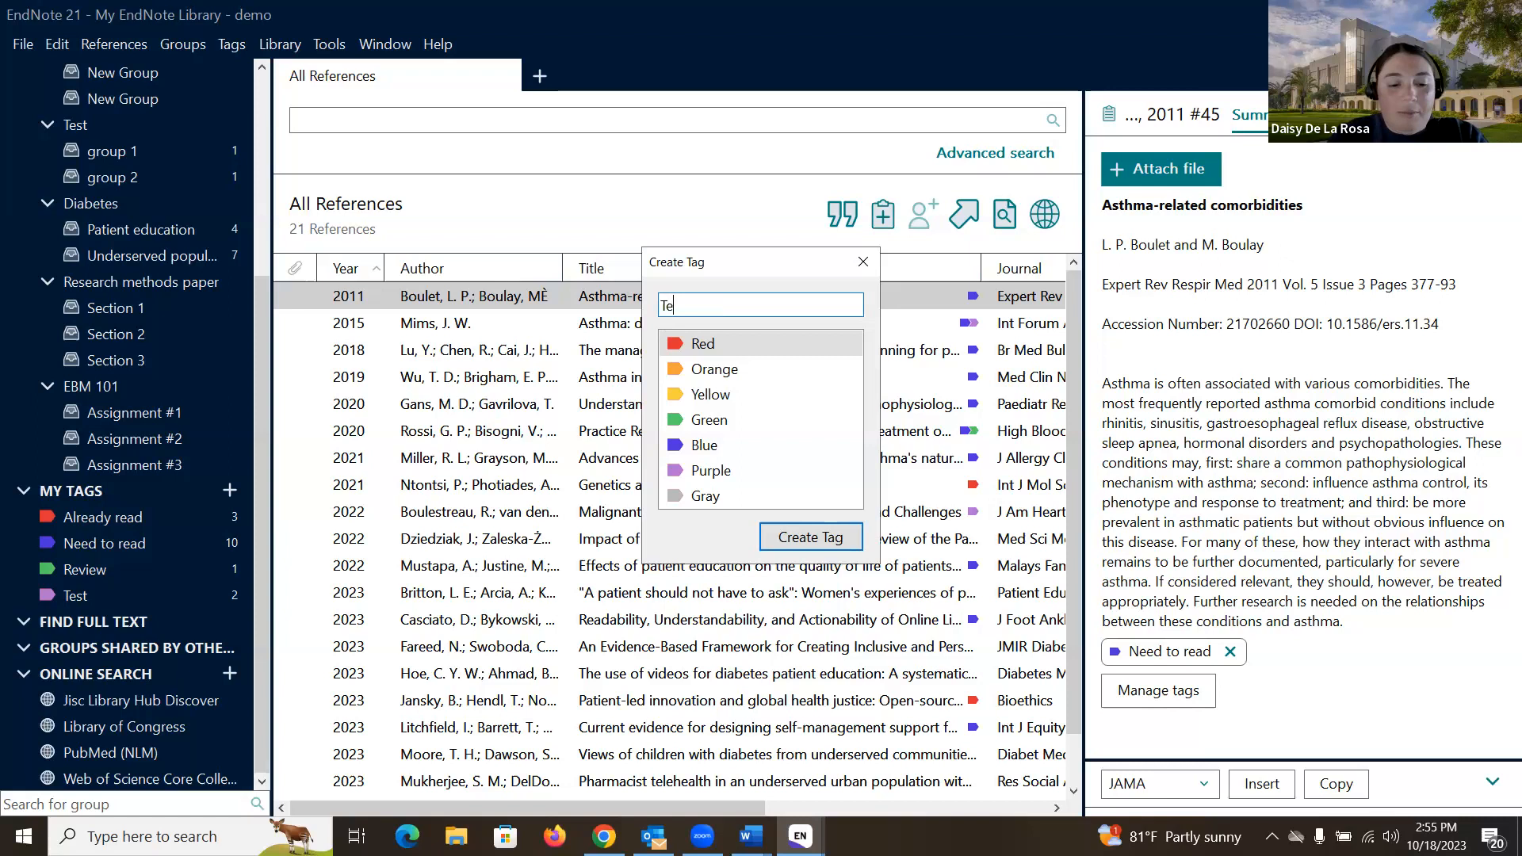
pyautogui.write('st 2')
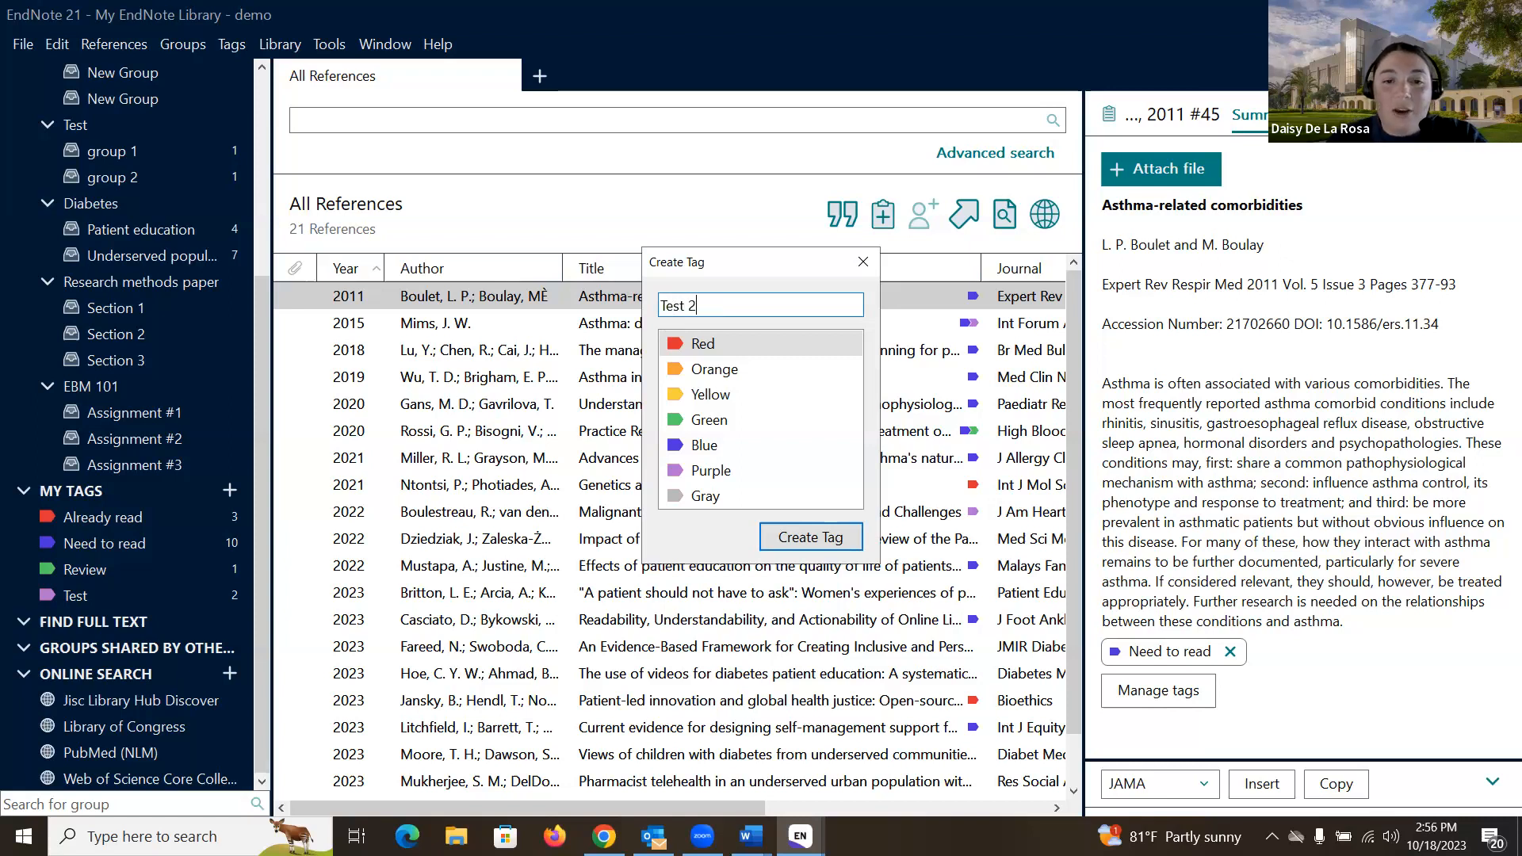
pyautogui.click(725, 400)
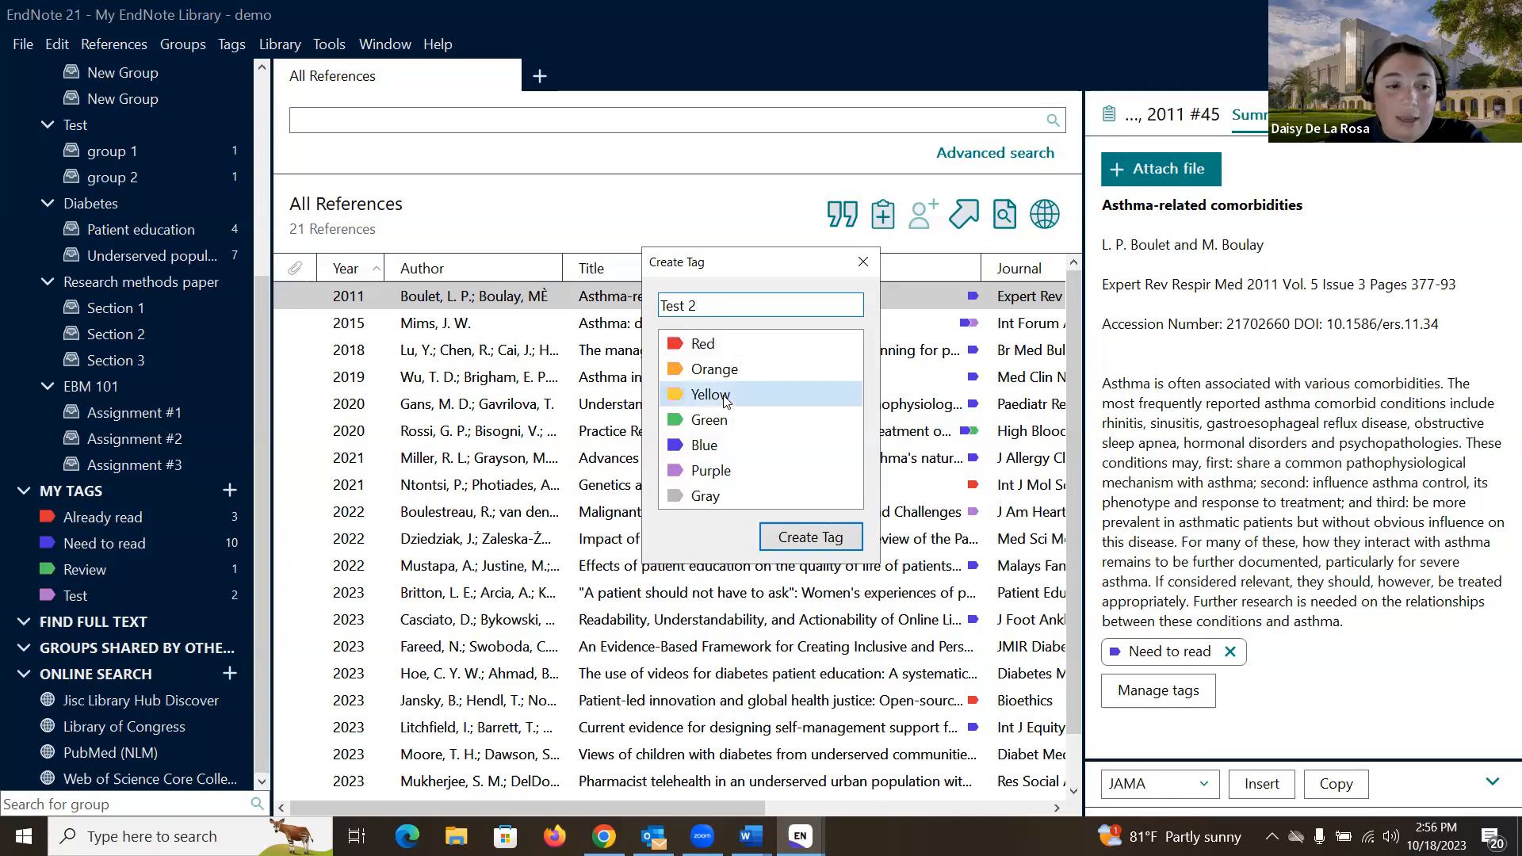
pyautogui.click(811, 538)
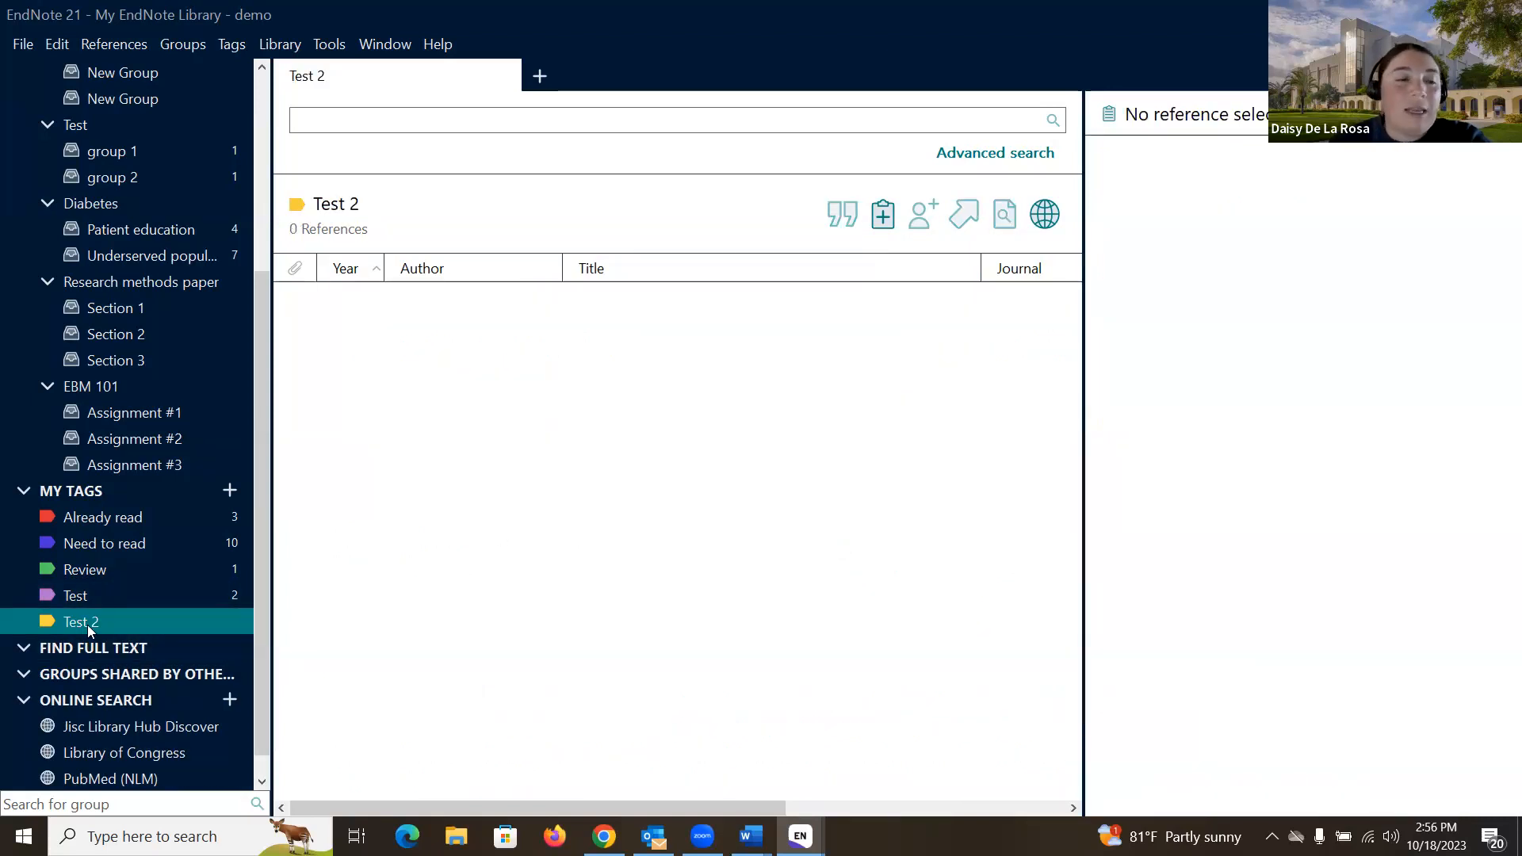
pyautogui.scroll(3, 87, 624)
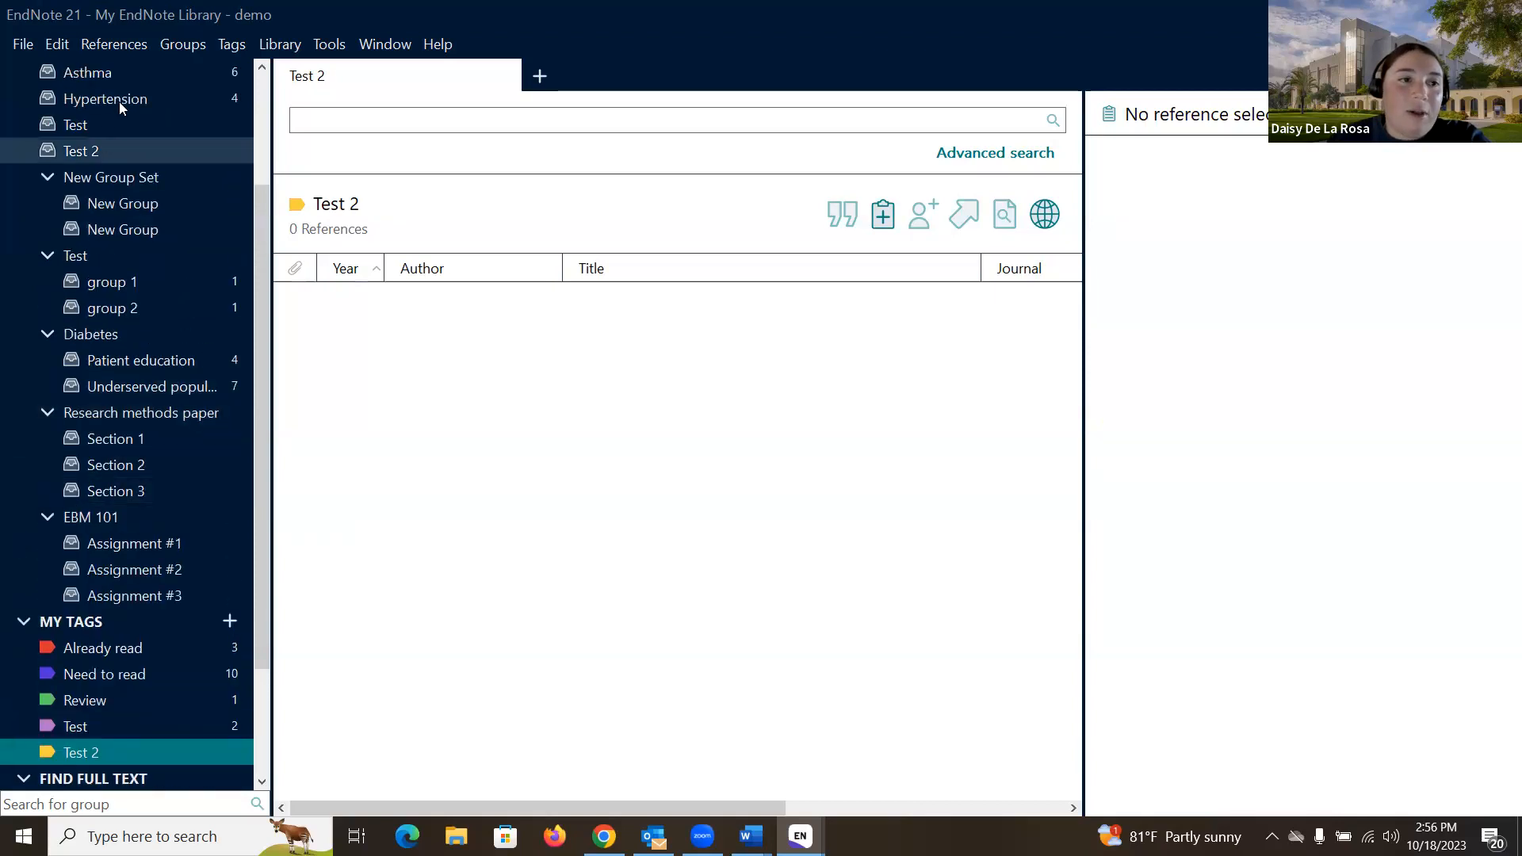
pyautogui.scroll(3, 119, 101)
# Step: Show all 21 references in the library
pyautogui.click(133, 73)
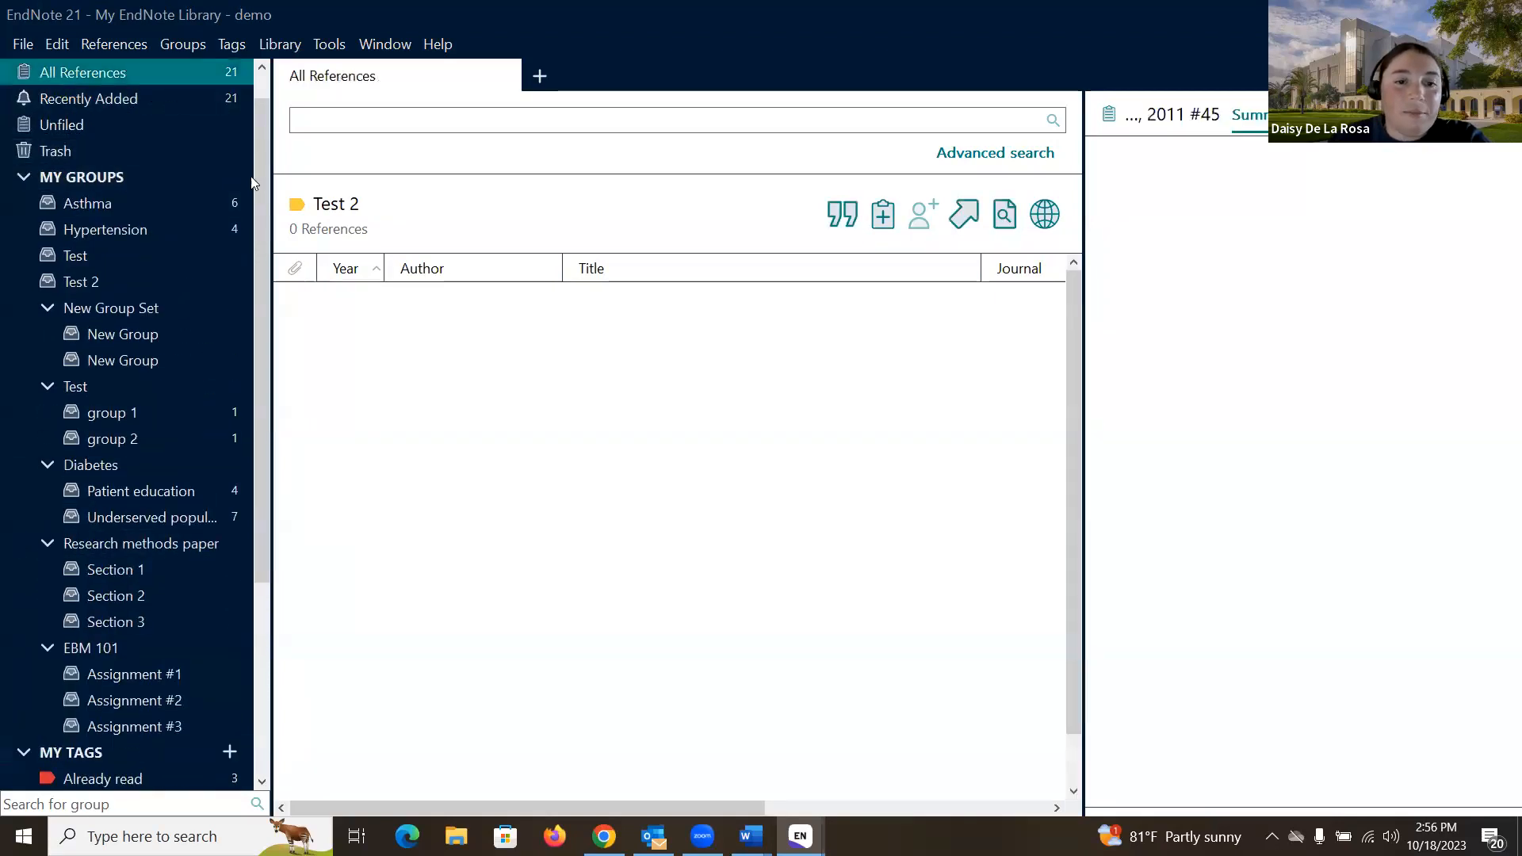
pyautogui.scroll(-1, 746, 523)
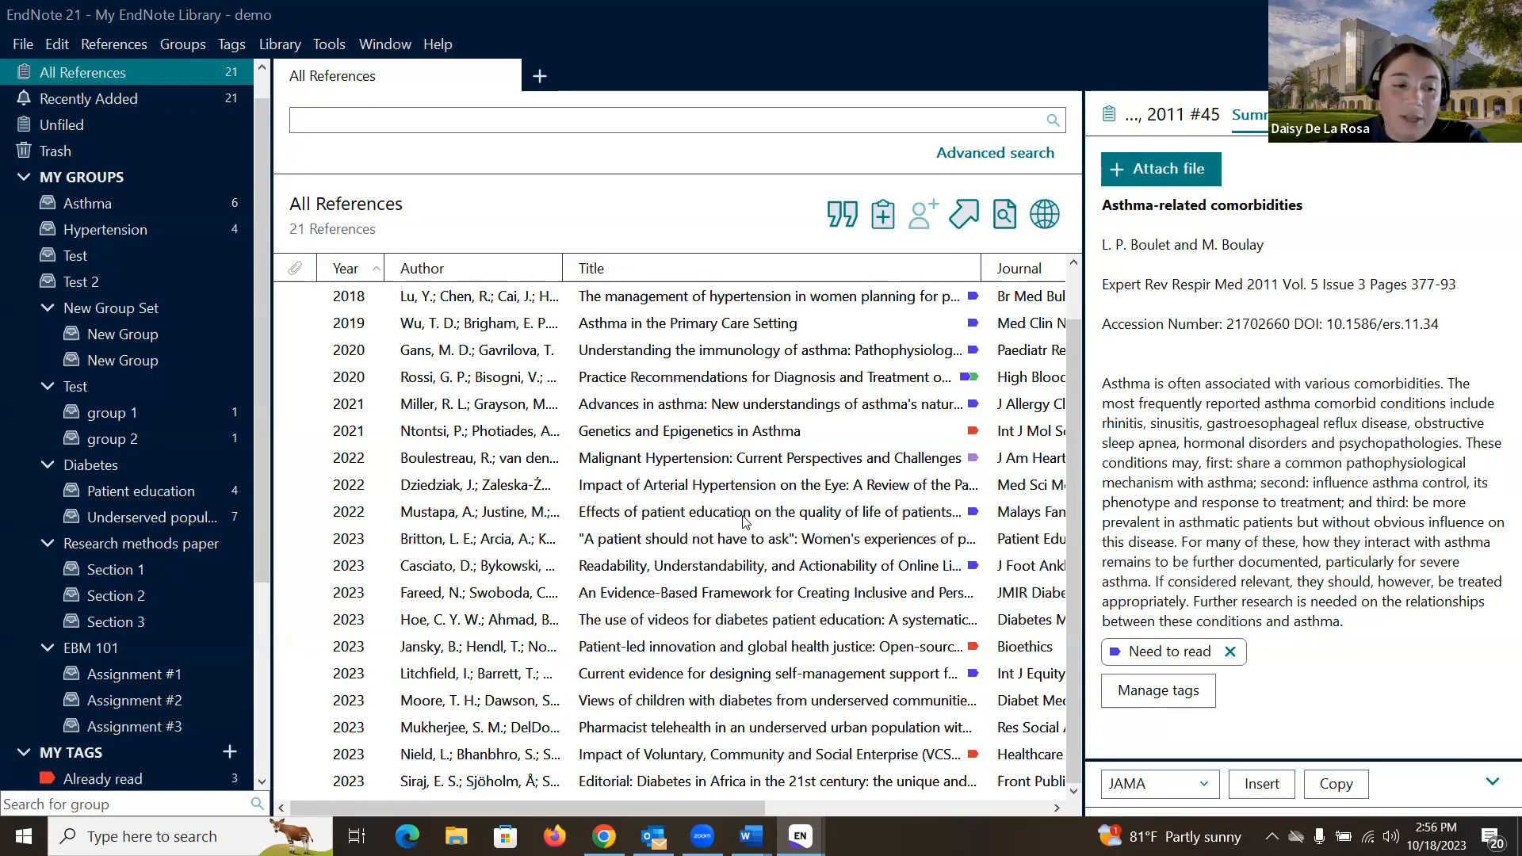
pyautogui.scroll(-3, 127, 555)
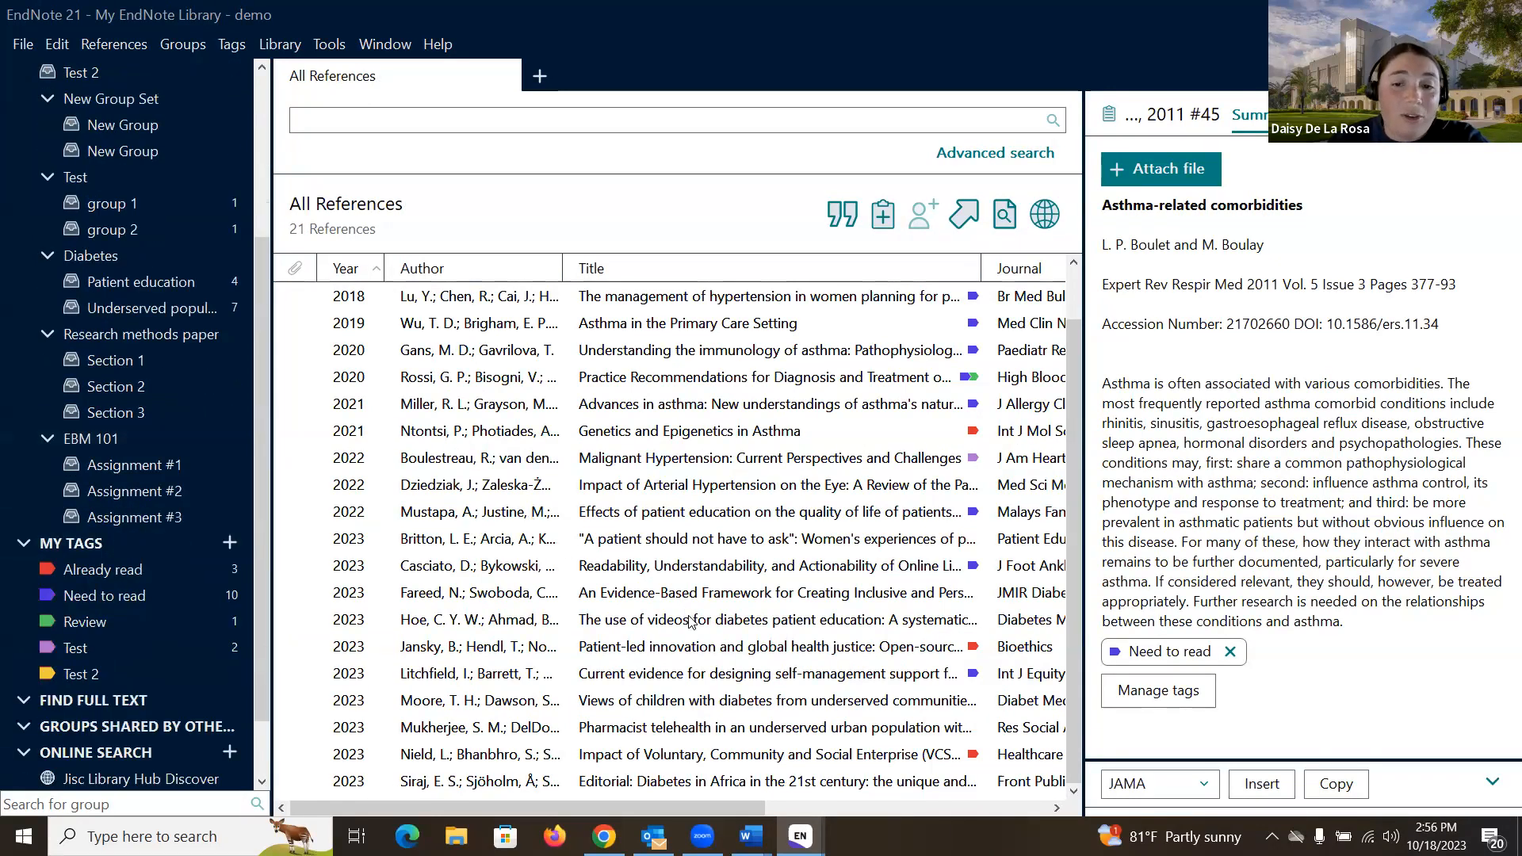
# Step: Tag the Genetics and Epigenetics in Asthma reference with Test 2, then select the Advances in asthma reference
pyautogui.click(643, 432)
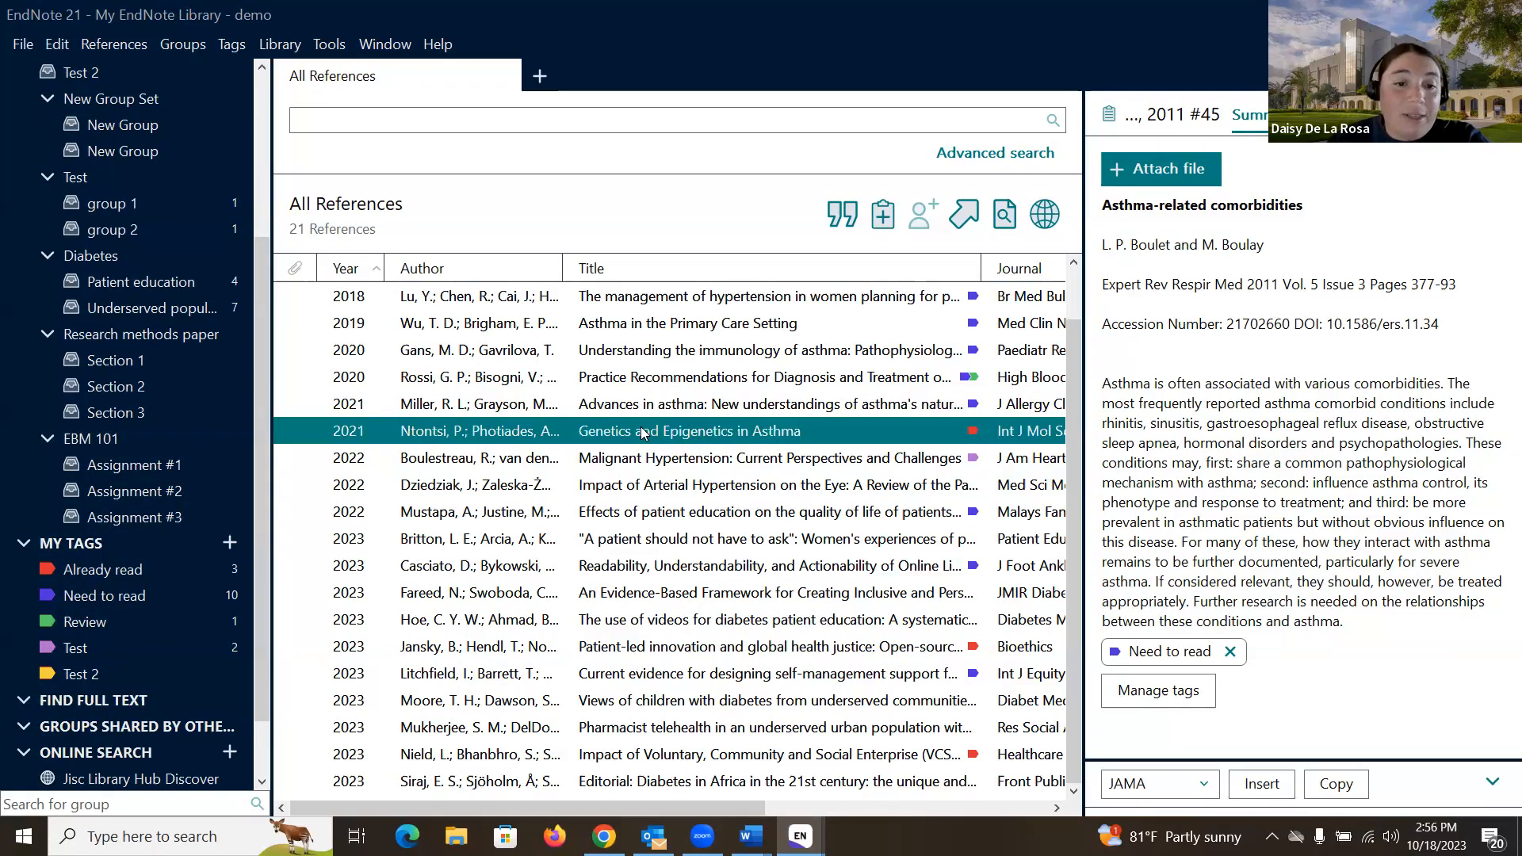
pyautogui.keyDown('shift'); pyautogui.click(444, 511); pyautogui.keyUp('shift')
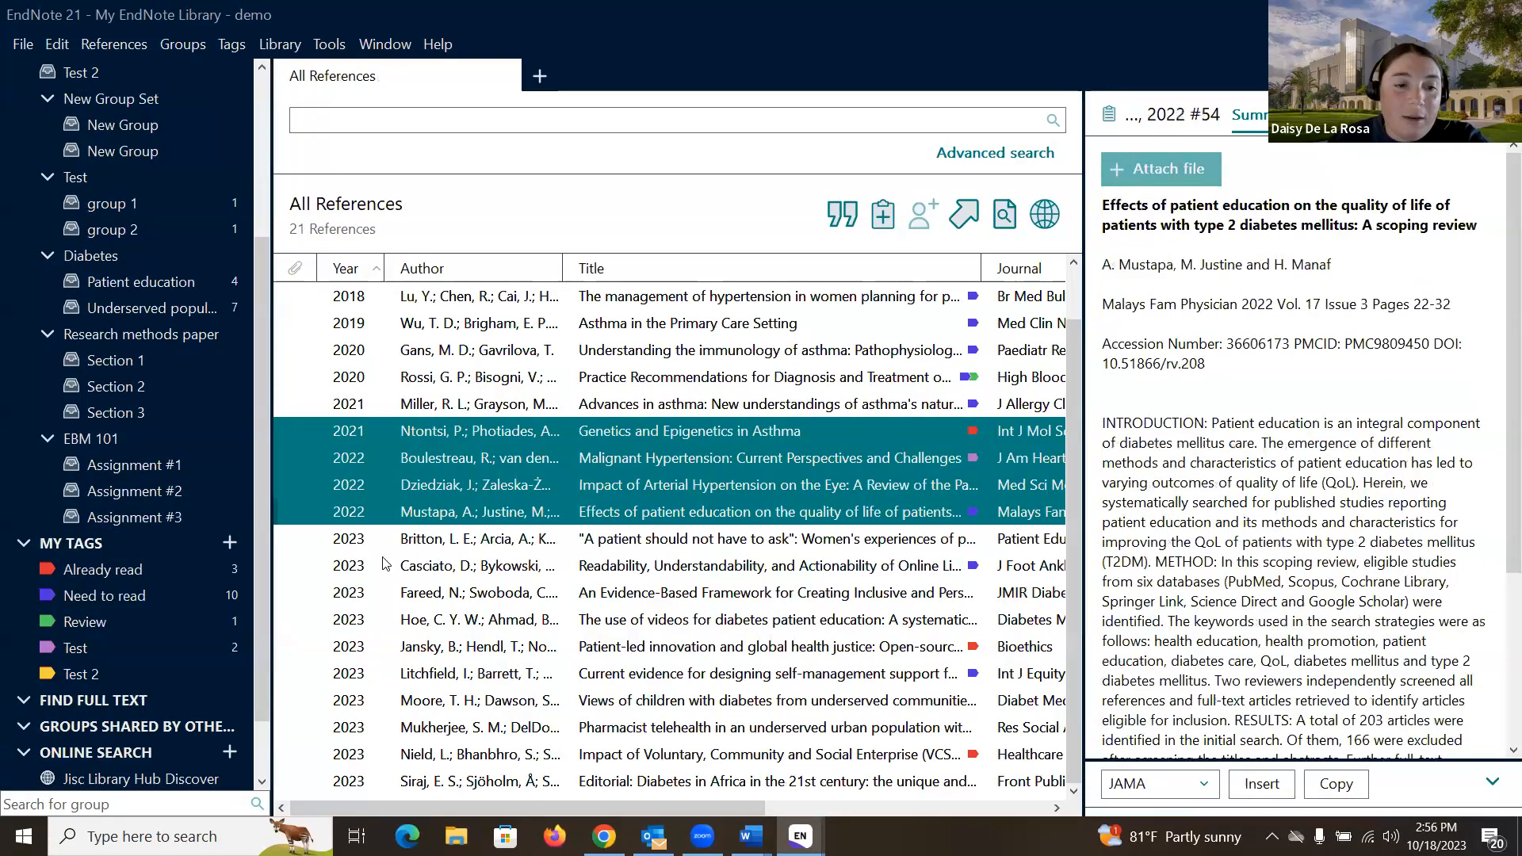
pyautogui.click(572, 433)
pyautogui.moveTo(572, 433); pyautogui.dragTo(149, 679)
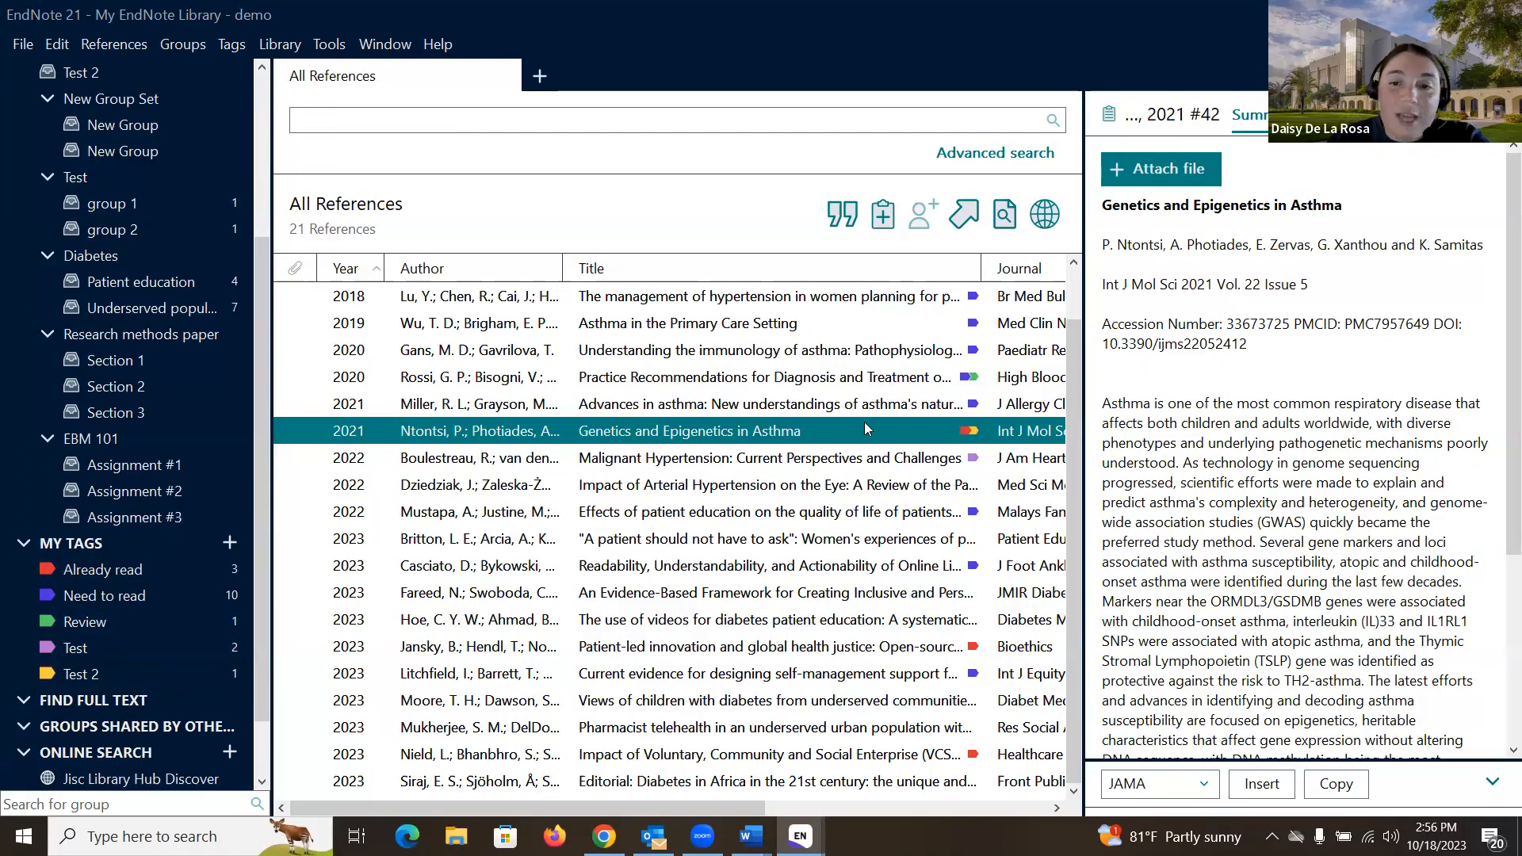
pyautogui.moveTo(974, 434)
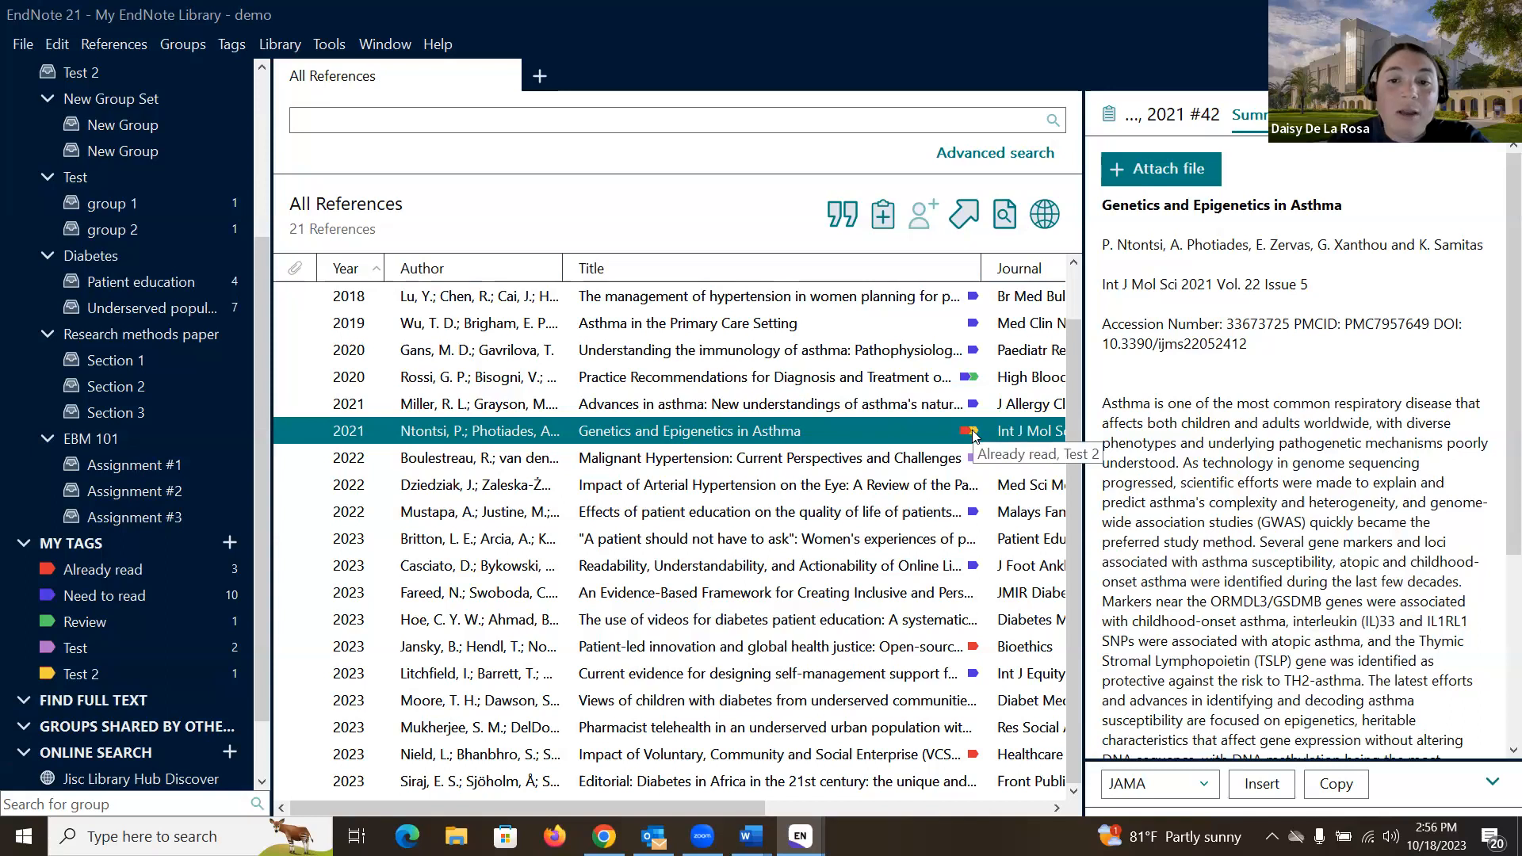
pyautogui.moveTo(970, 383)
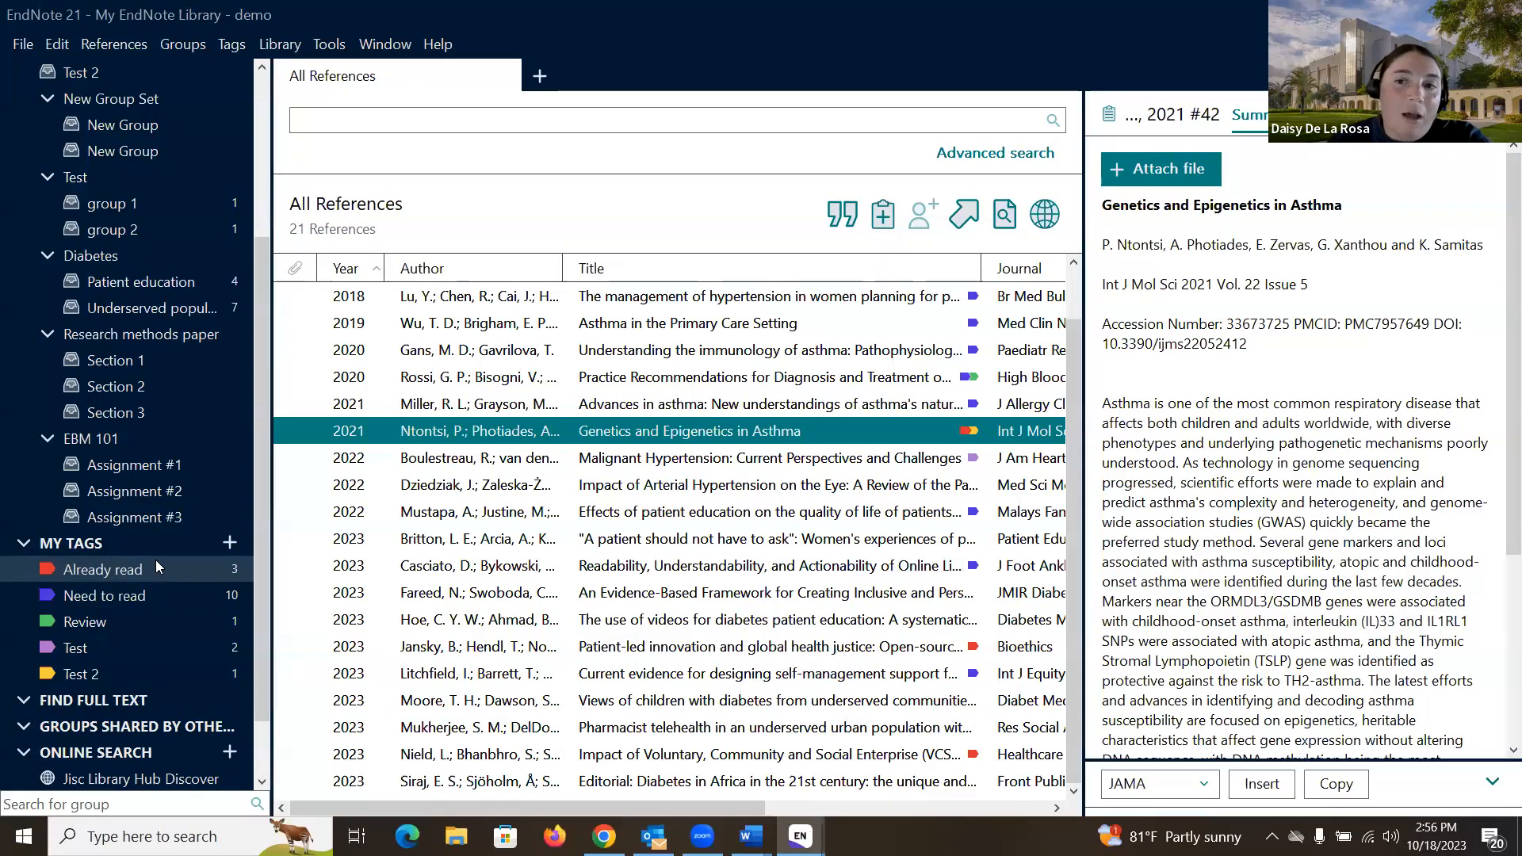
pyautogui.click(724, 404)
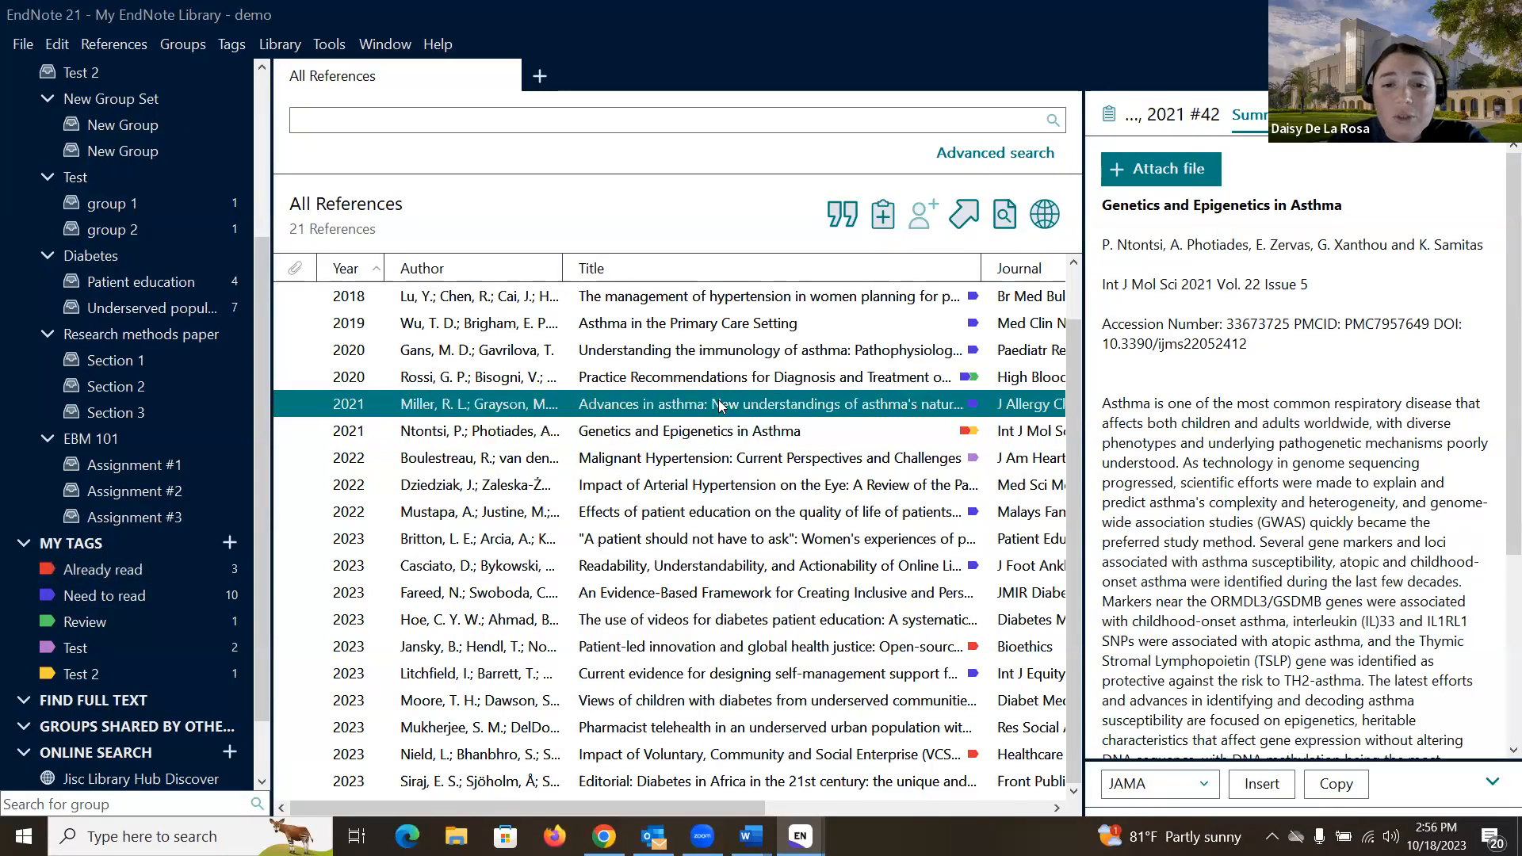
# Step: Add the Test tag to the Advances in asthma reference, then list the reference tagged Review
pyautogui.click(1308, 115)
pyautogui.click(1294, 252)
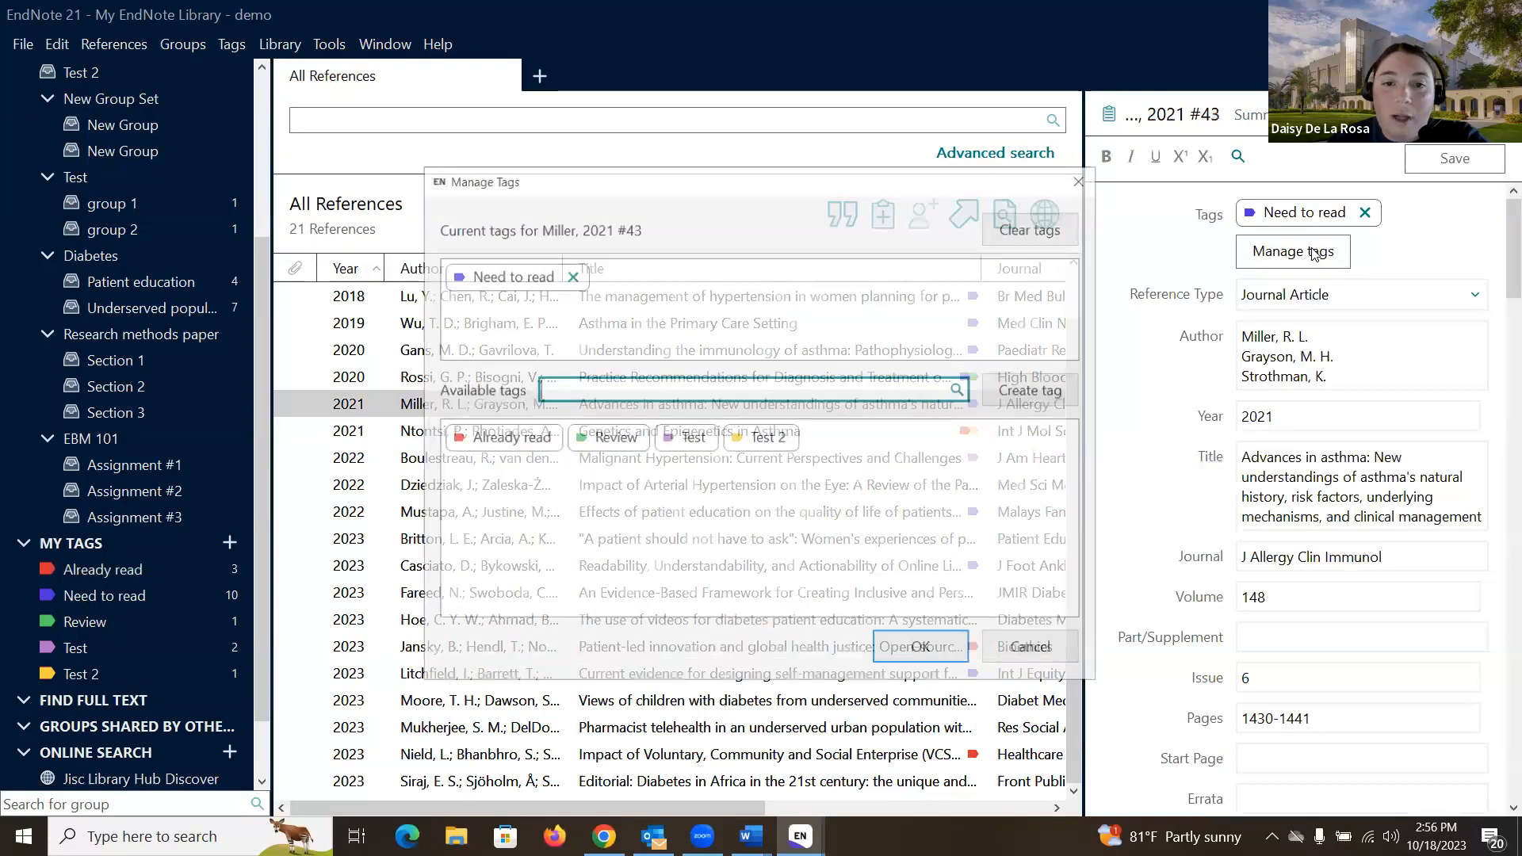
pyautogui.click(614, 436)
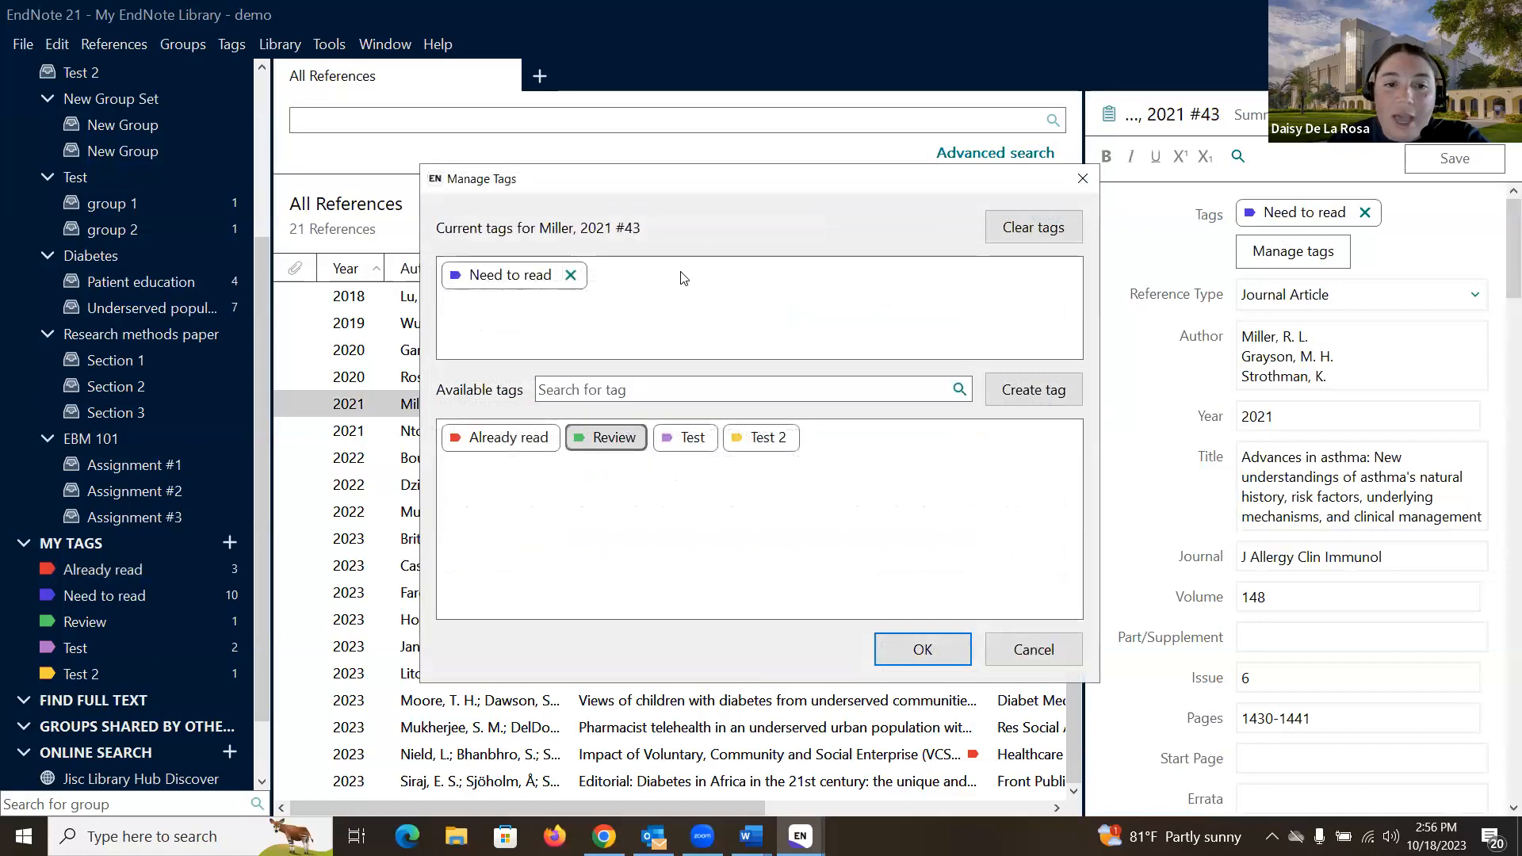
pyautogui.click(699, 443)
pyautogui.click(923, 651)
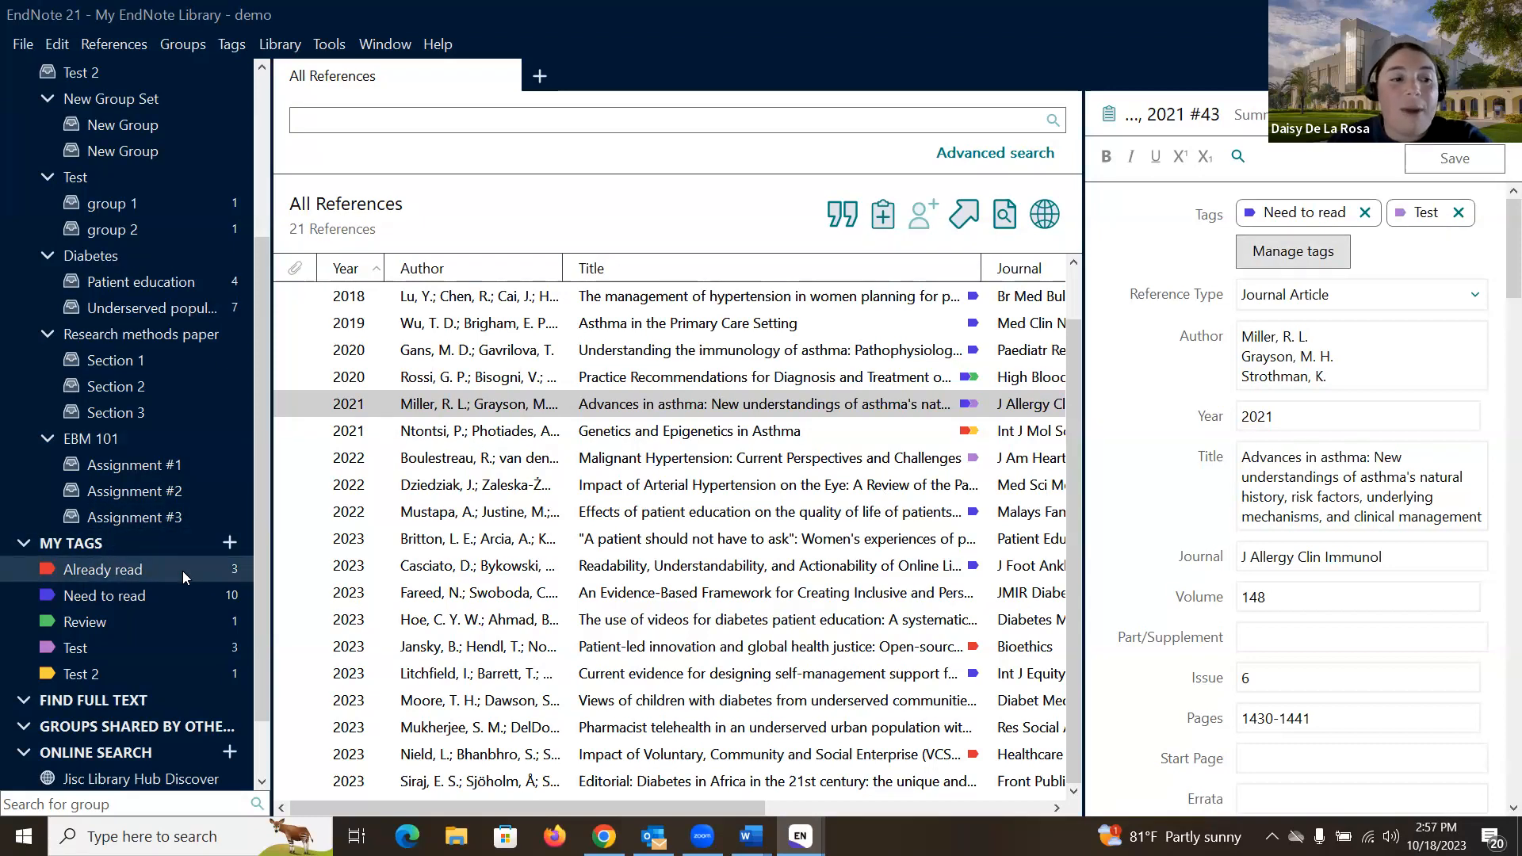
pyautogui.click(164, 616)
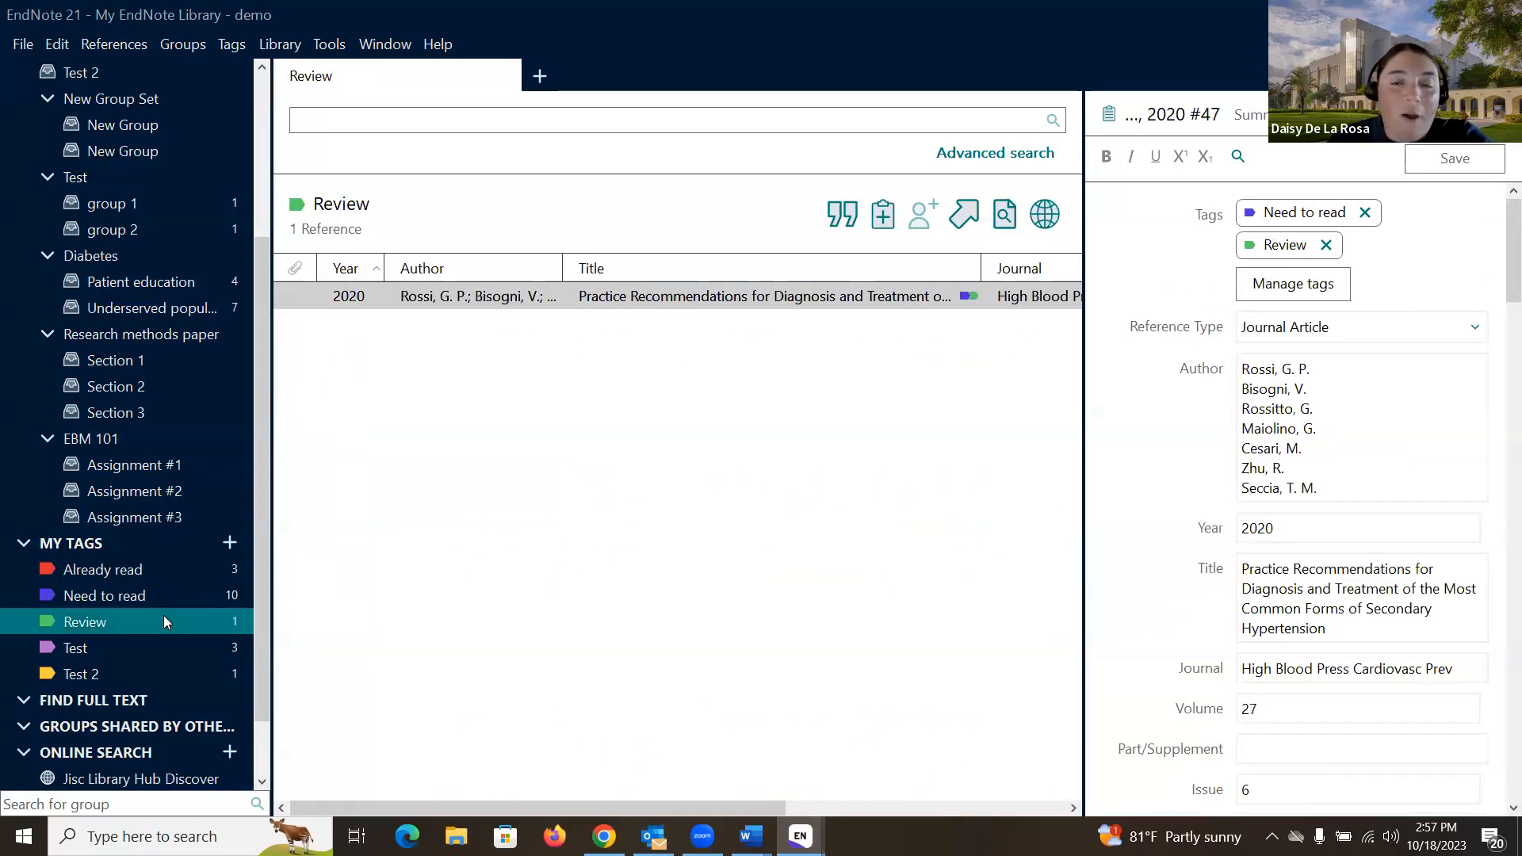
# Step: Go back to All References, showing all 21 entries
pyautogui.scroll(3, 167, 617)
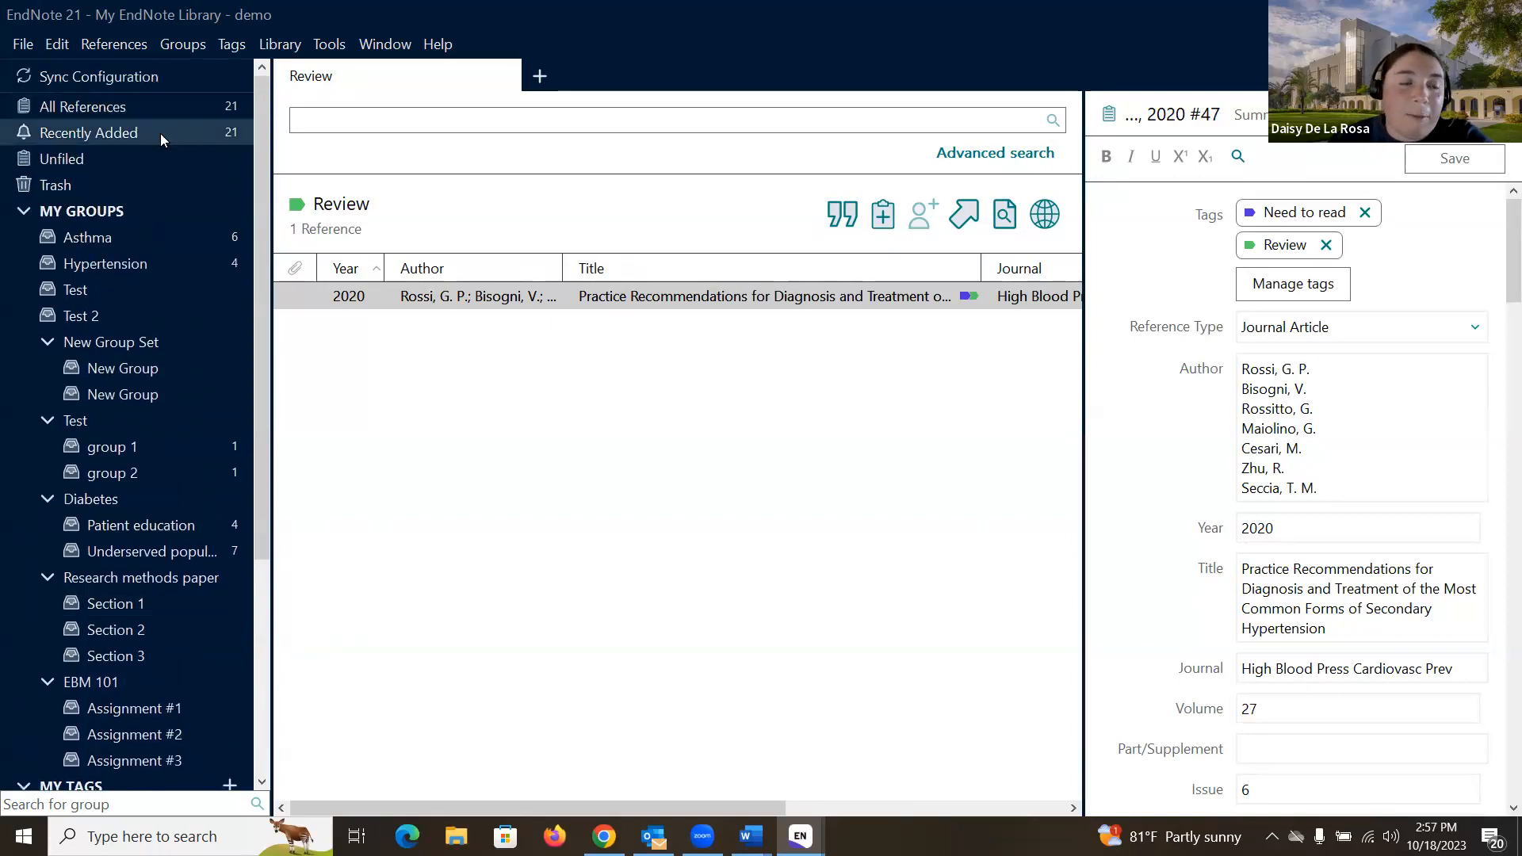
pyautogui.click(189, 109)
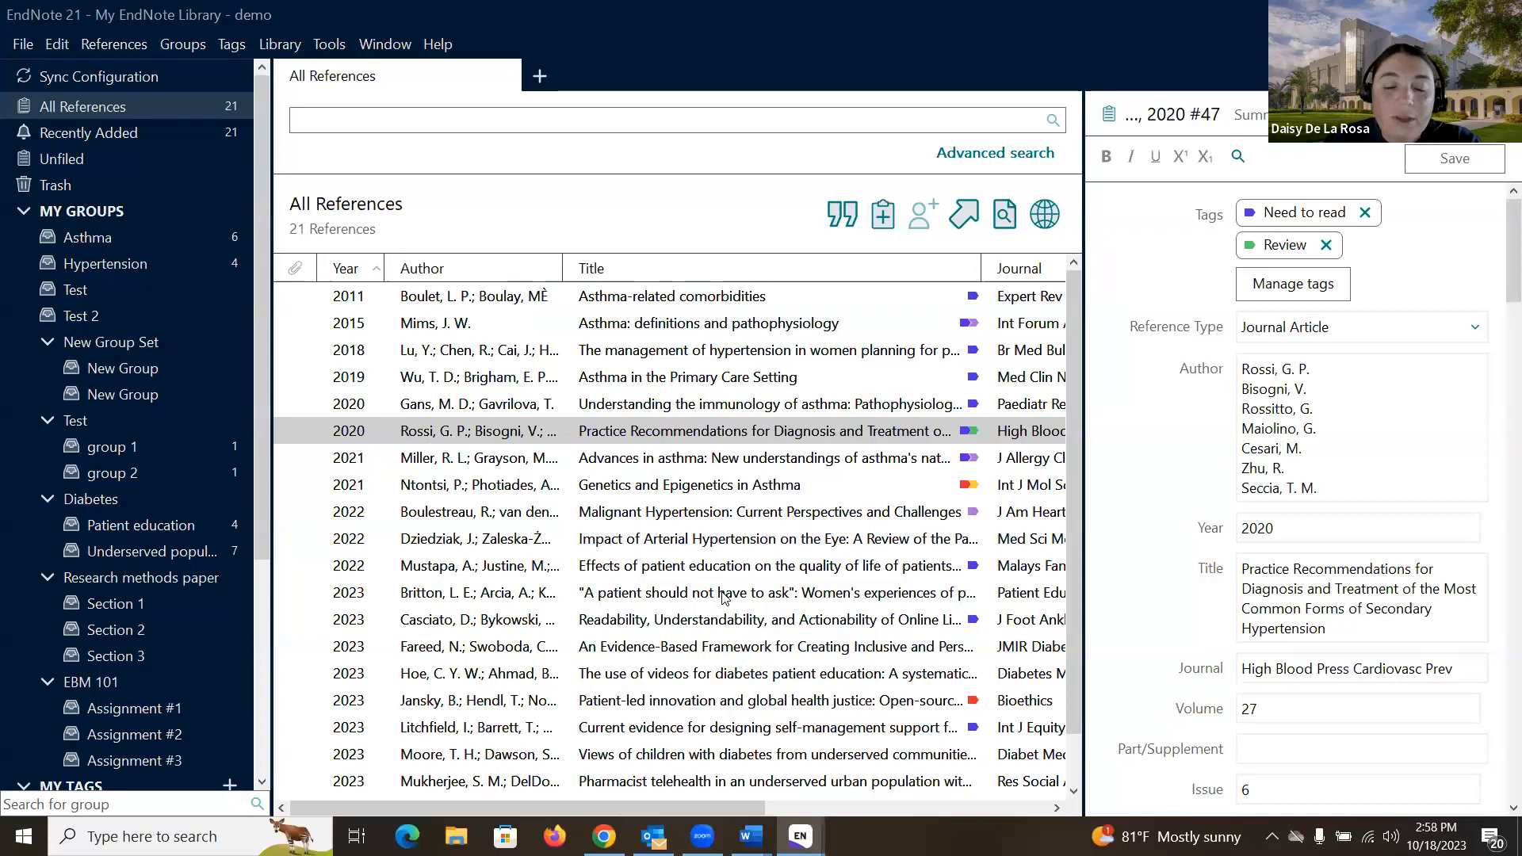
# Step: Switch to the 'My EndNote Library - workshop' window from the taskbar preview
pyautogui.moveTo(800, 836)
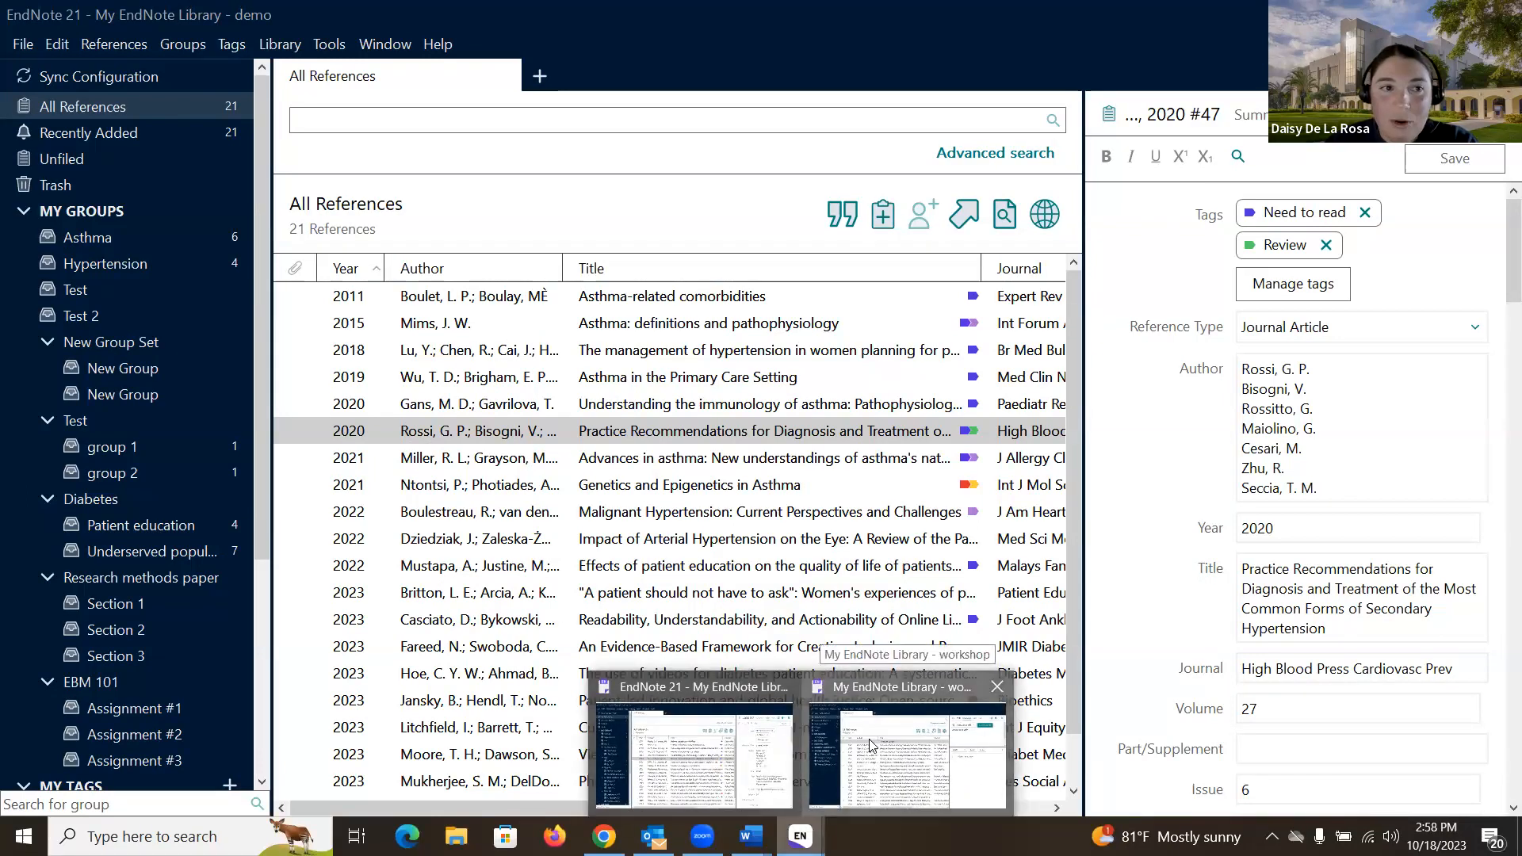
pyautogui.click(869, 738)
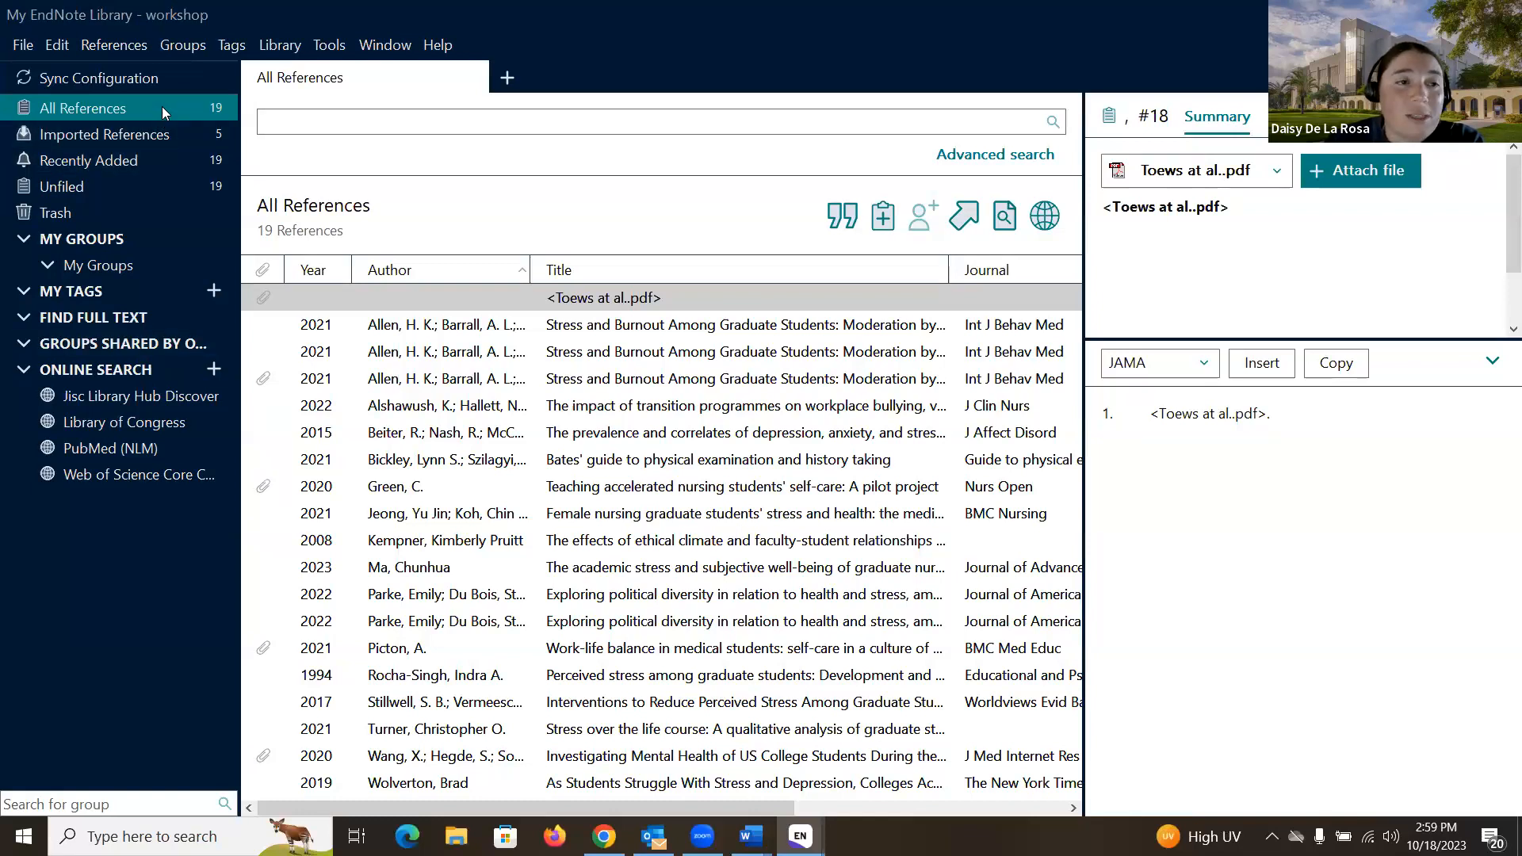
# Step: Run Find Duplicates, keep one Parke 2022 record so its twin is trashed, then cancel
pyautogui.click(292, 48)
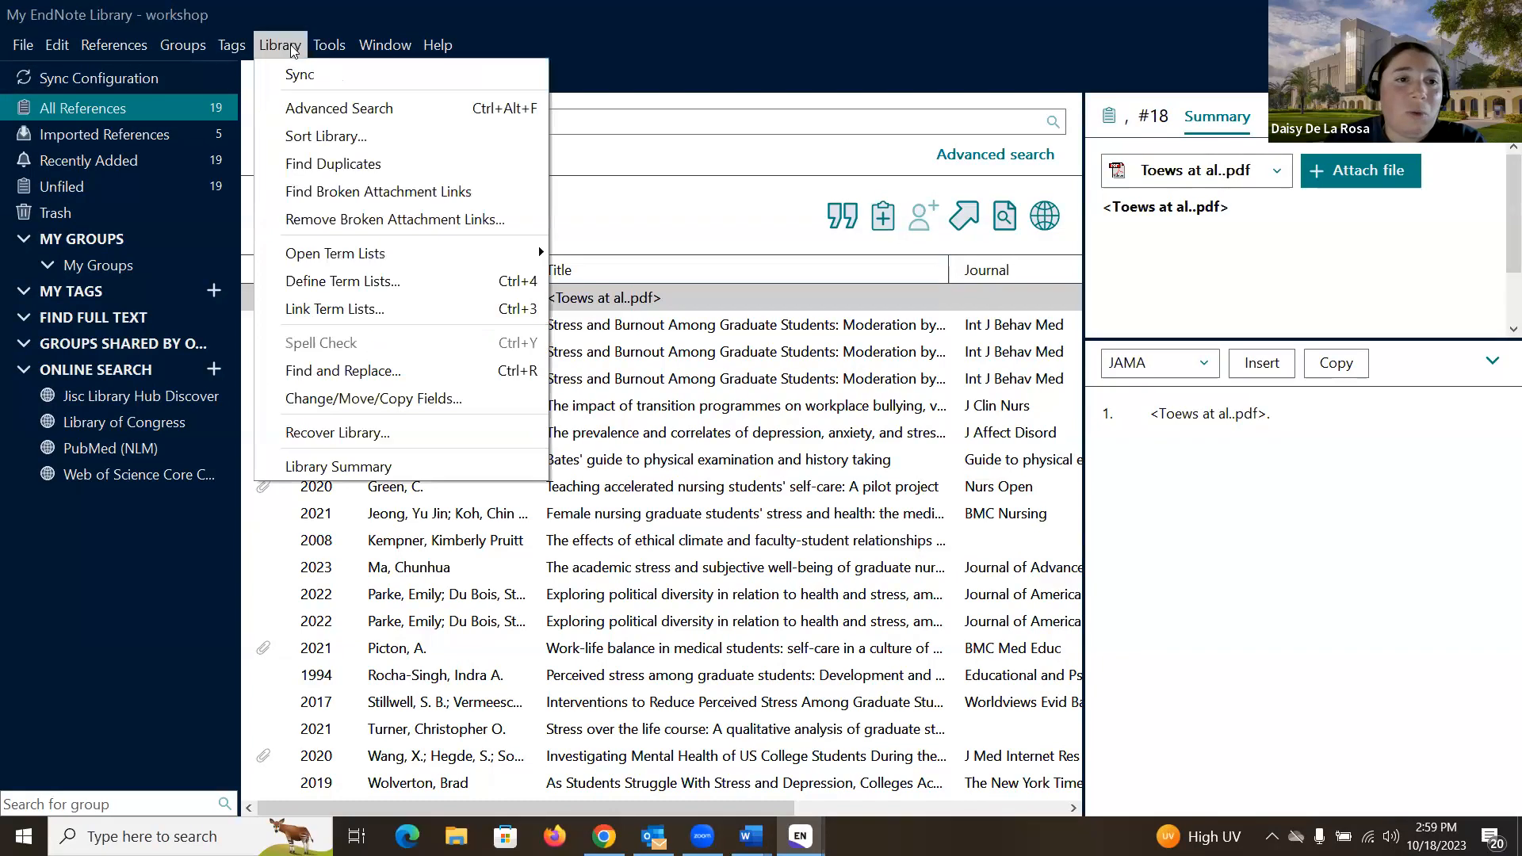
pyautogui.click(330, 162)
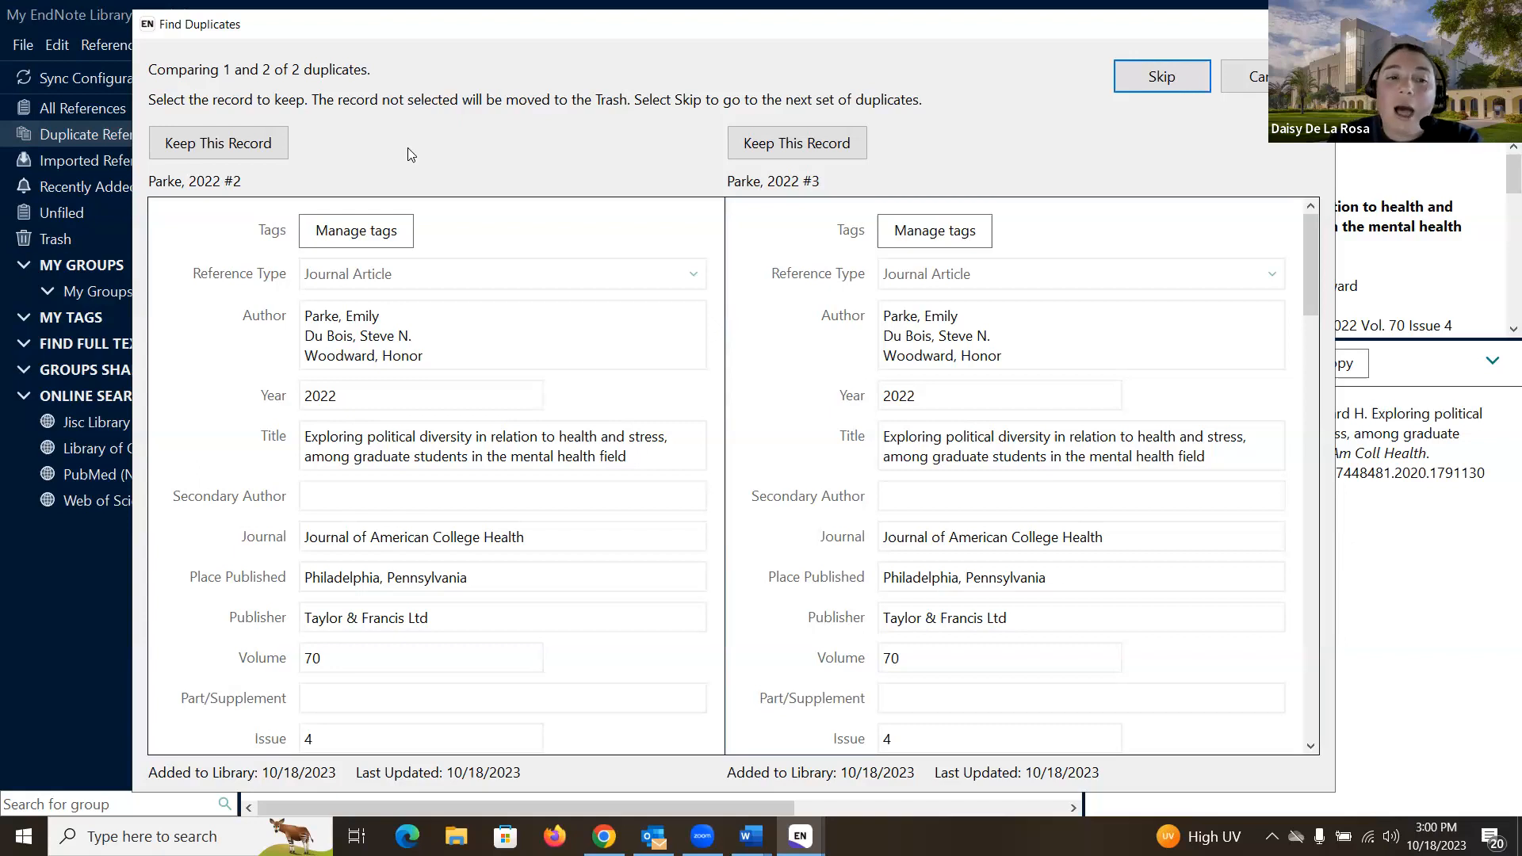
pyautogui.click(776, 146)
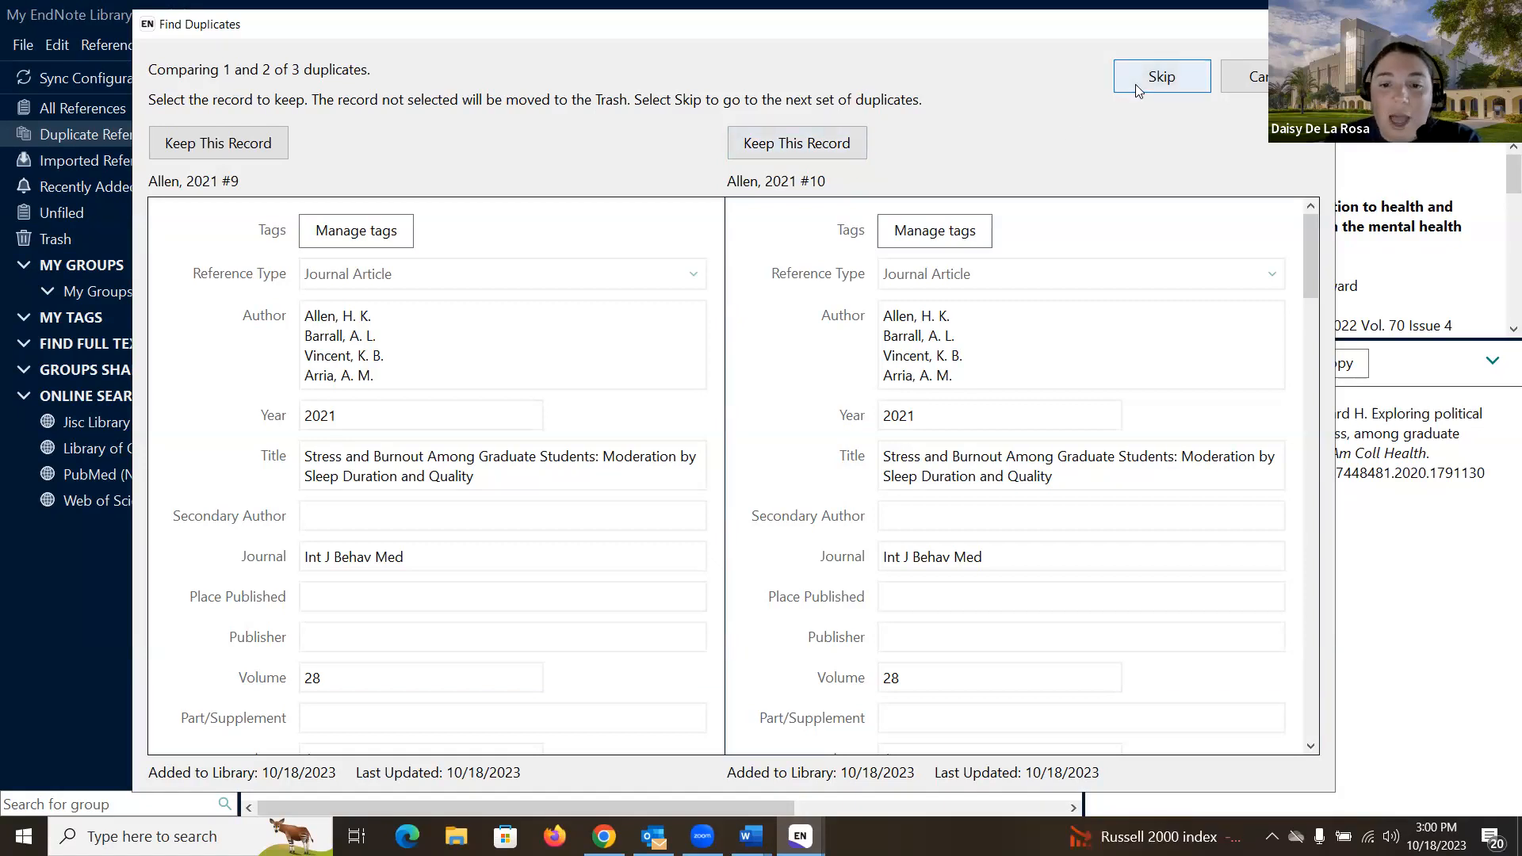
pyautogui.click(1245, 76)
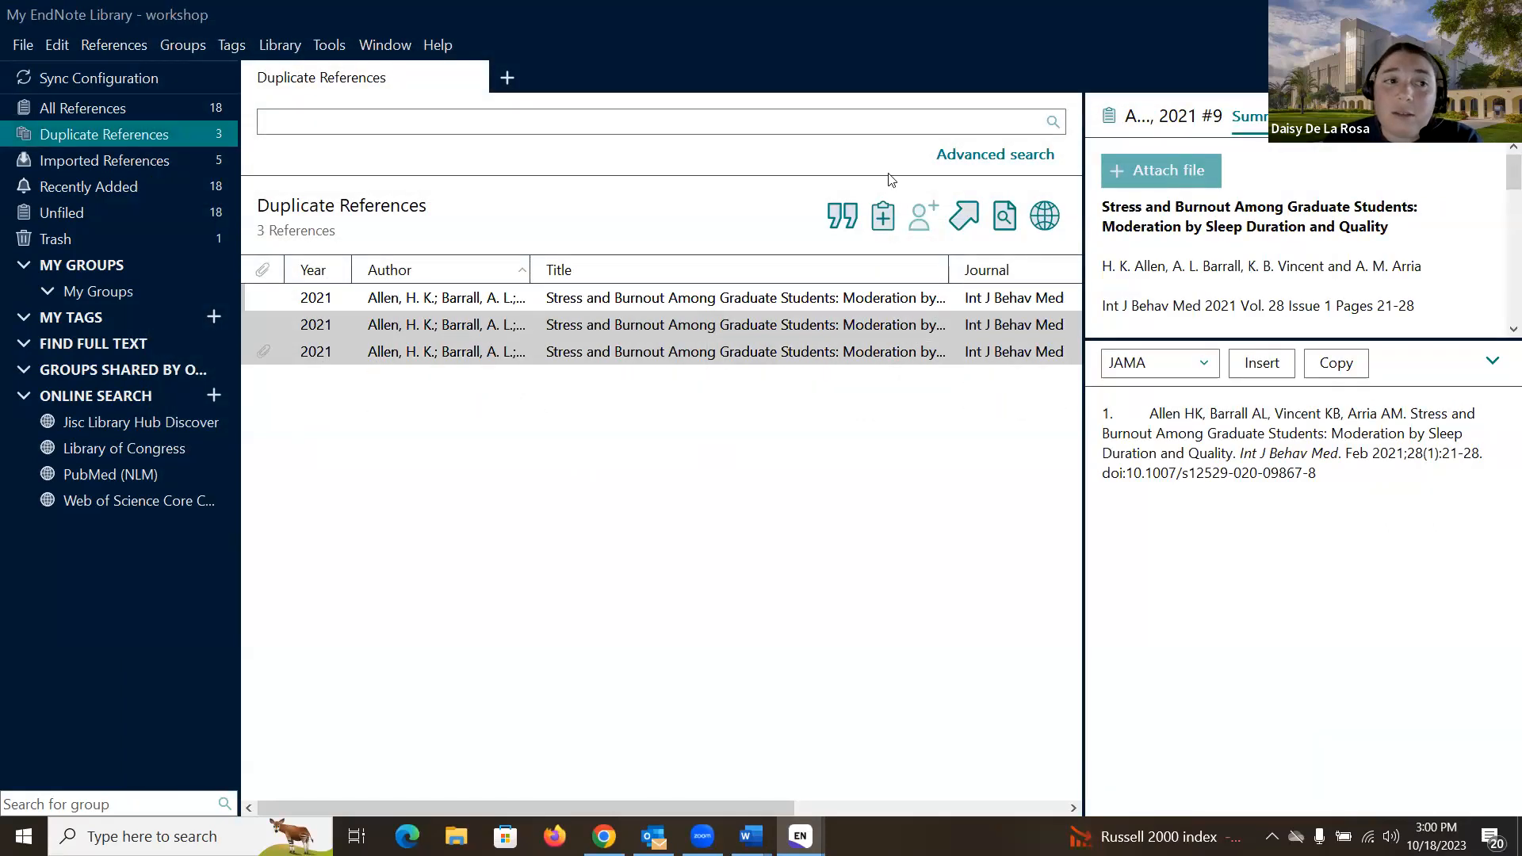
# Step: Show all 18 workshop references and select the first Allen 2021 record
pyautogui.click(160, 108)
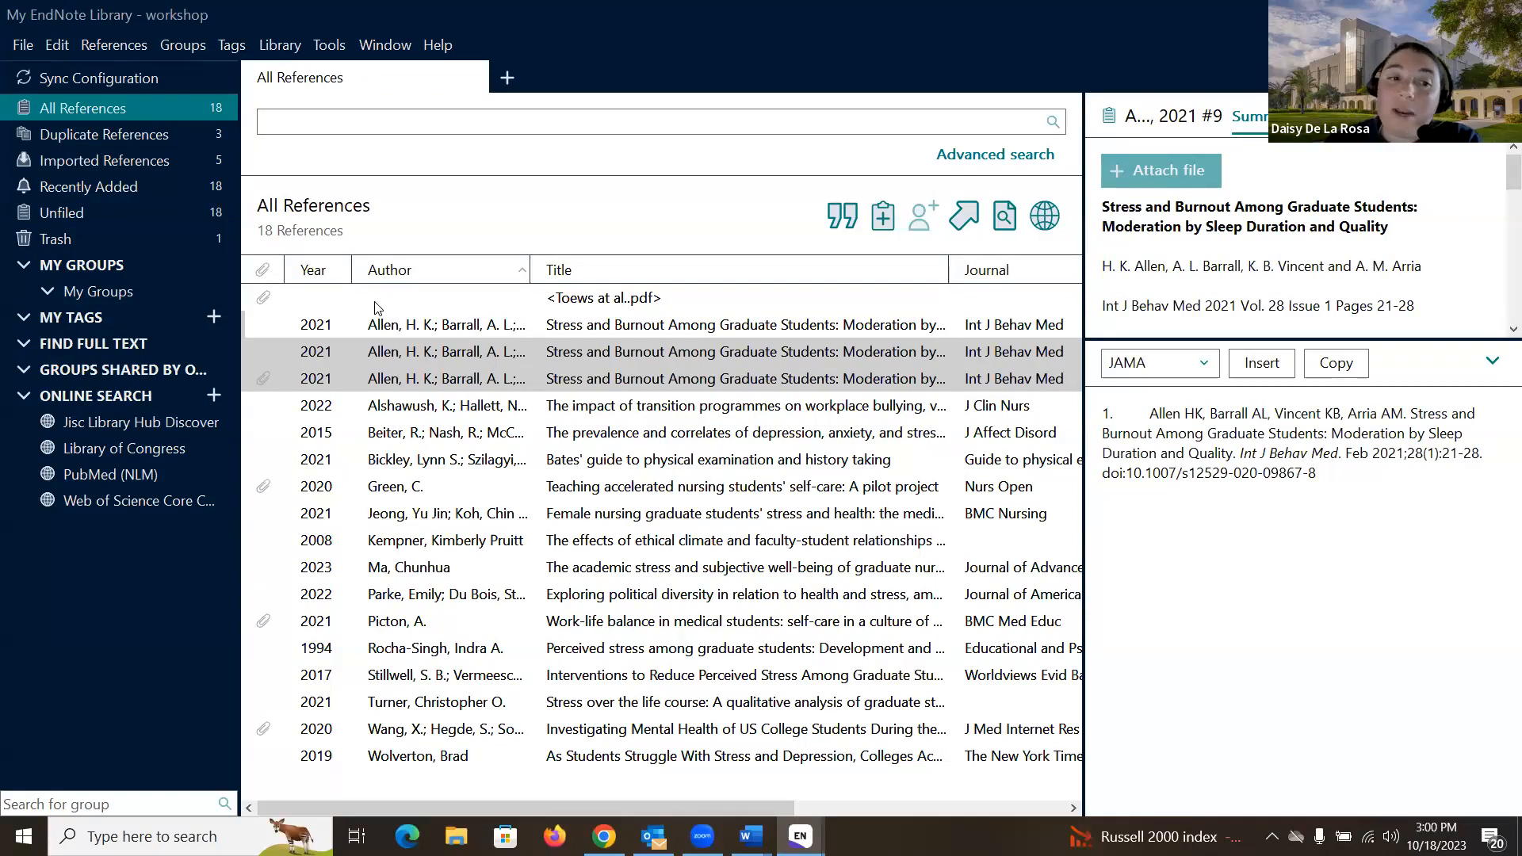
pyautogui.click(432, 328)
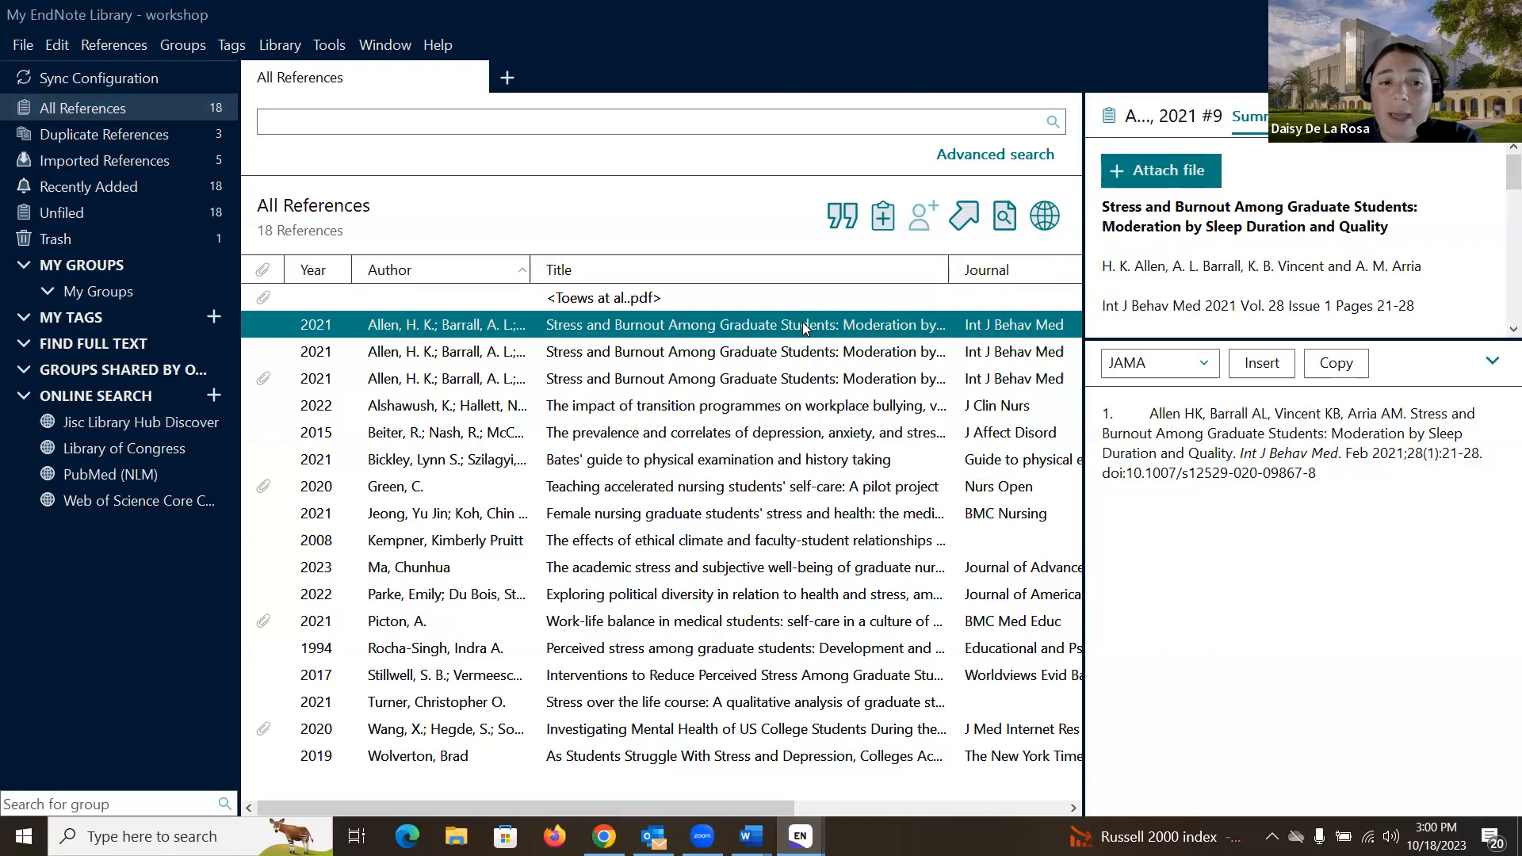
# Step: Attach Allen 2021.pdf from Downloads to the Allen 2021 reference and preview it in the PDF tab
pyautogui.click(1180, 175)
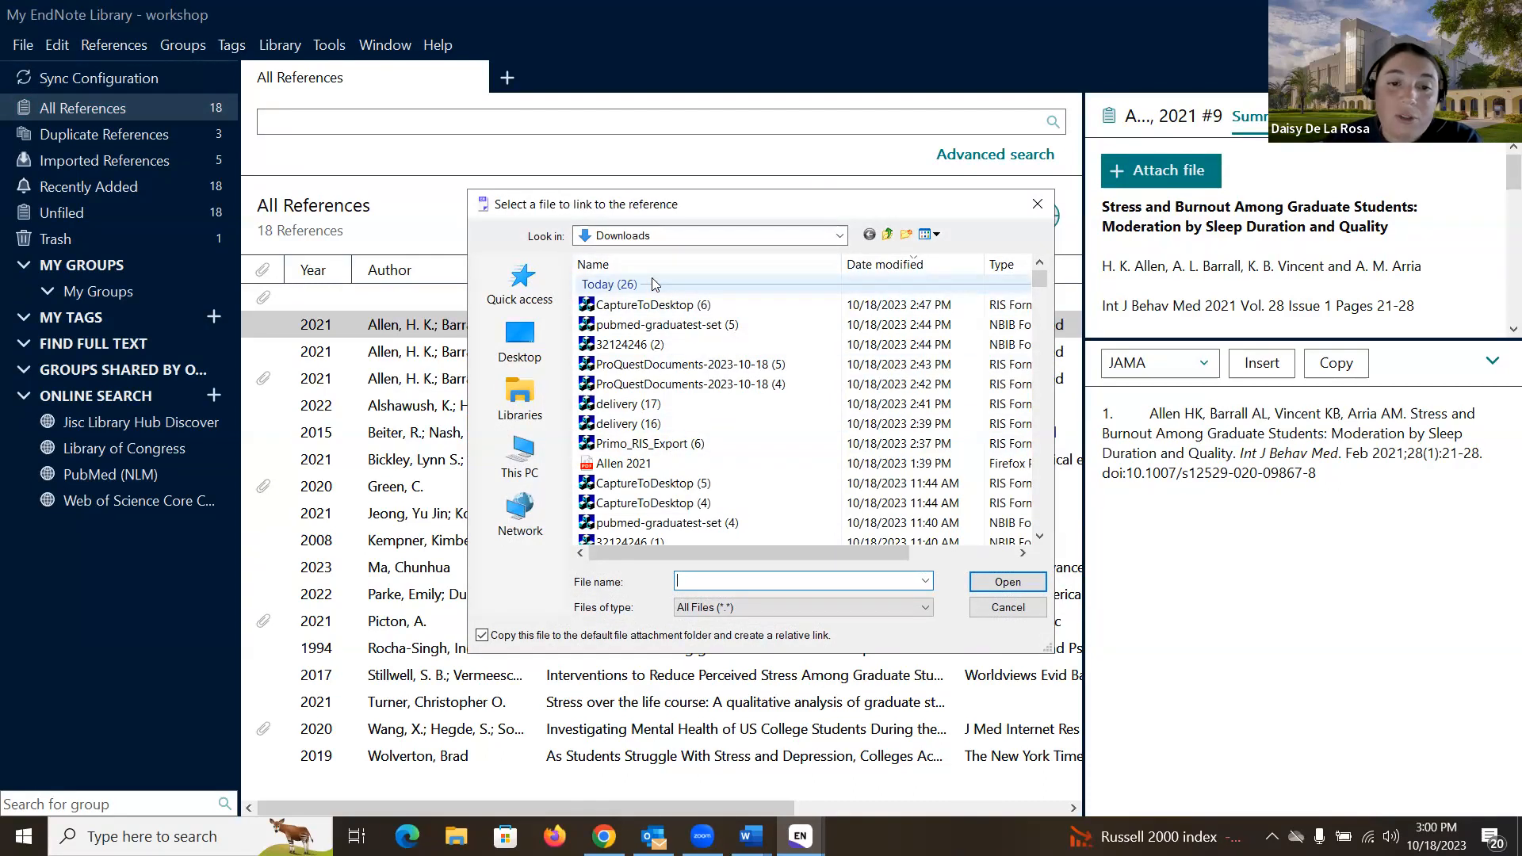
pyautogui.doubleClick(622, 464)
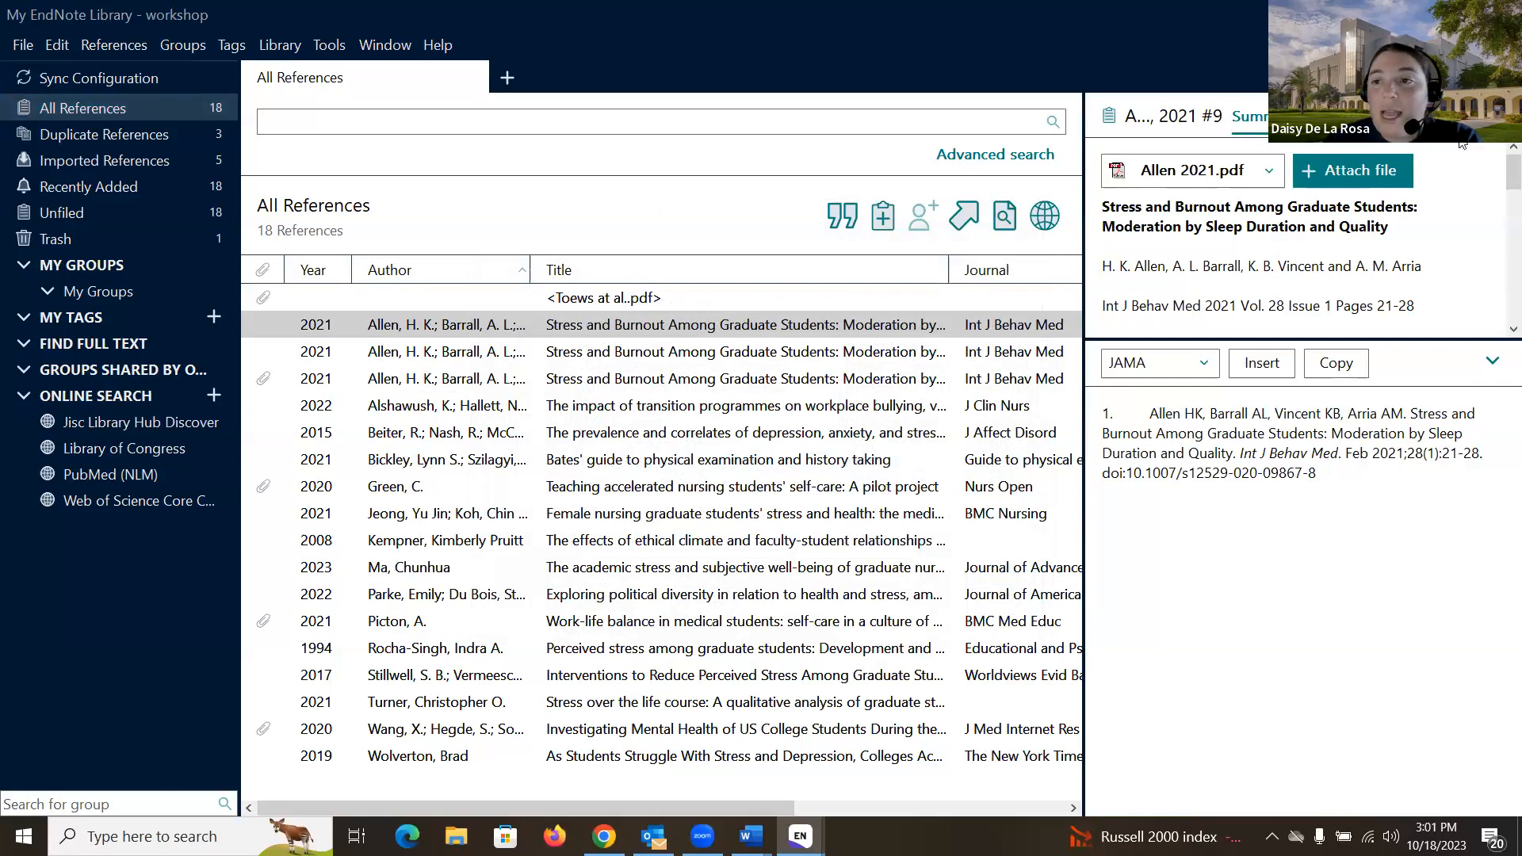
pyautogui.click(1371, 116)
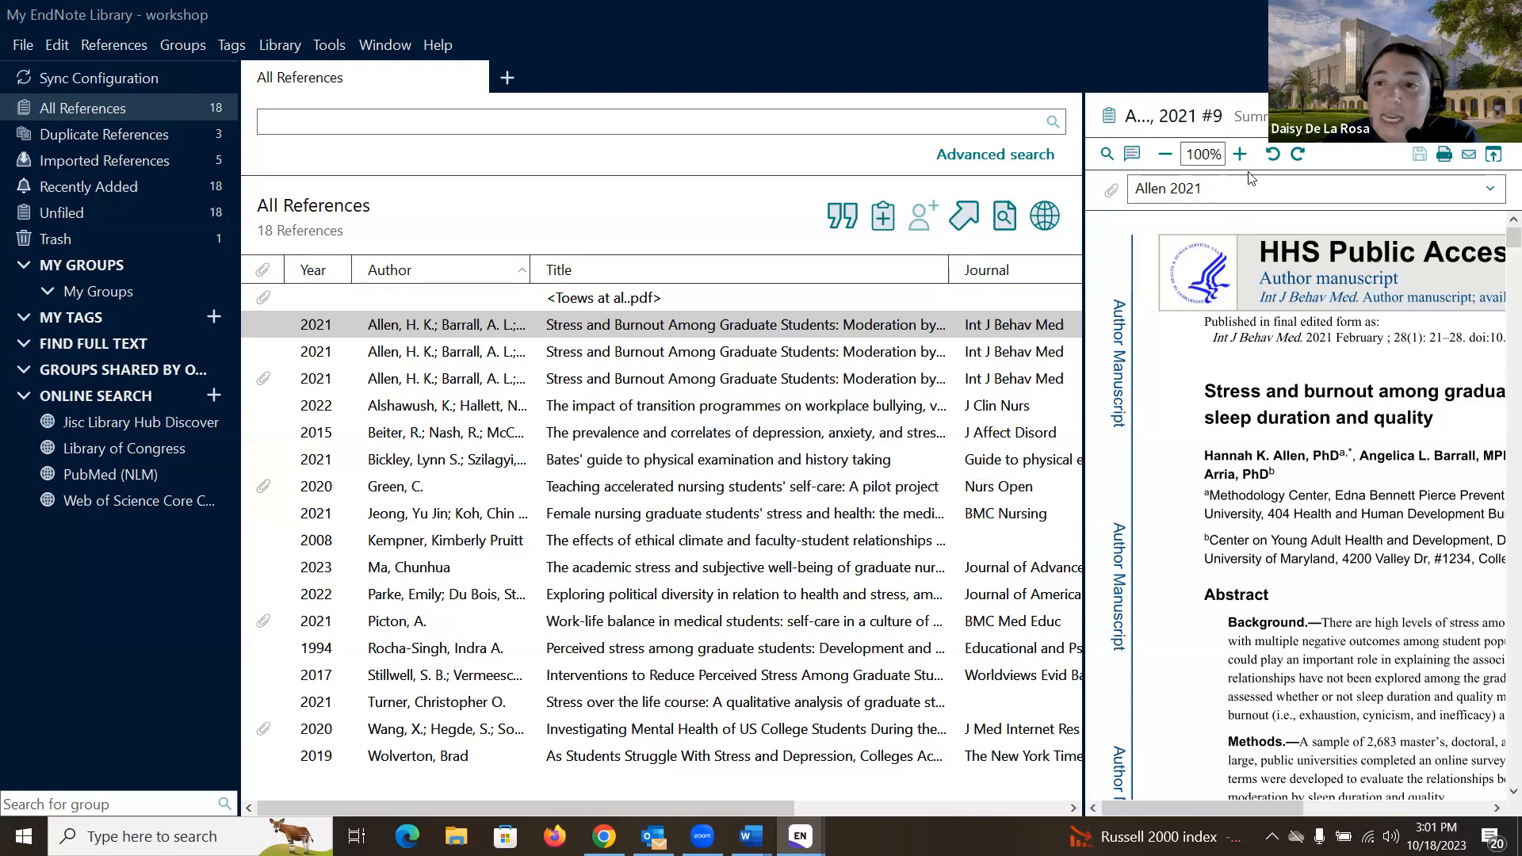
pyautogui.click(1249, 117)
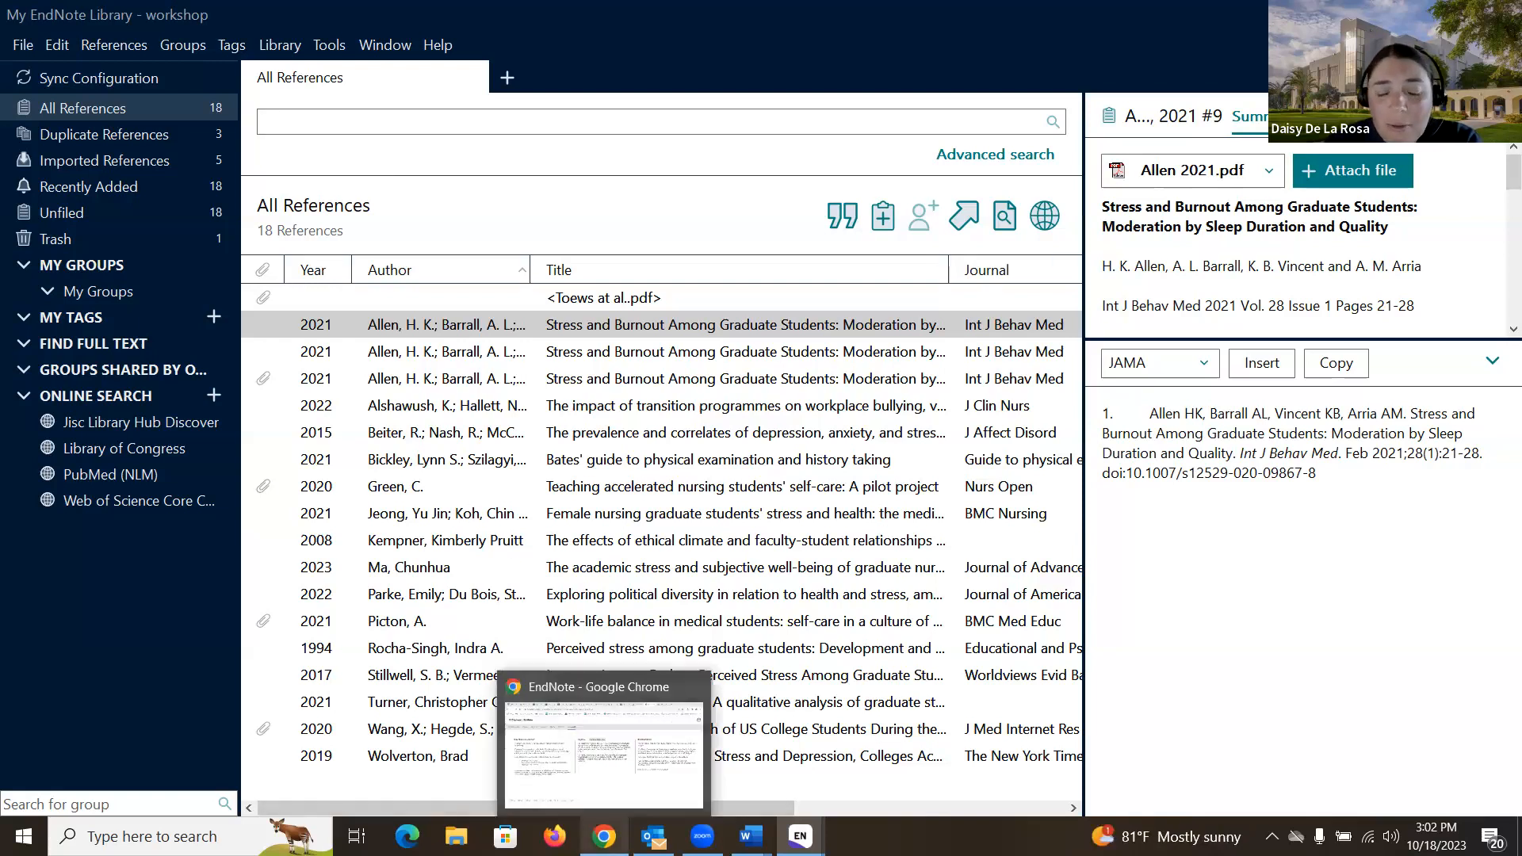
# Step: Read the 'Set up Find Full Text feature' steps in the Chrome guide, then return to the workshop library
pyautogui.click(604, 836)
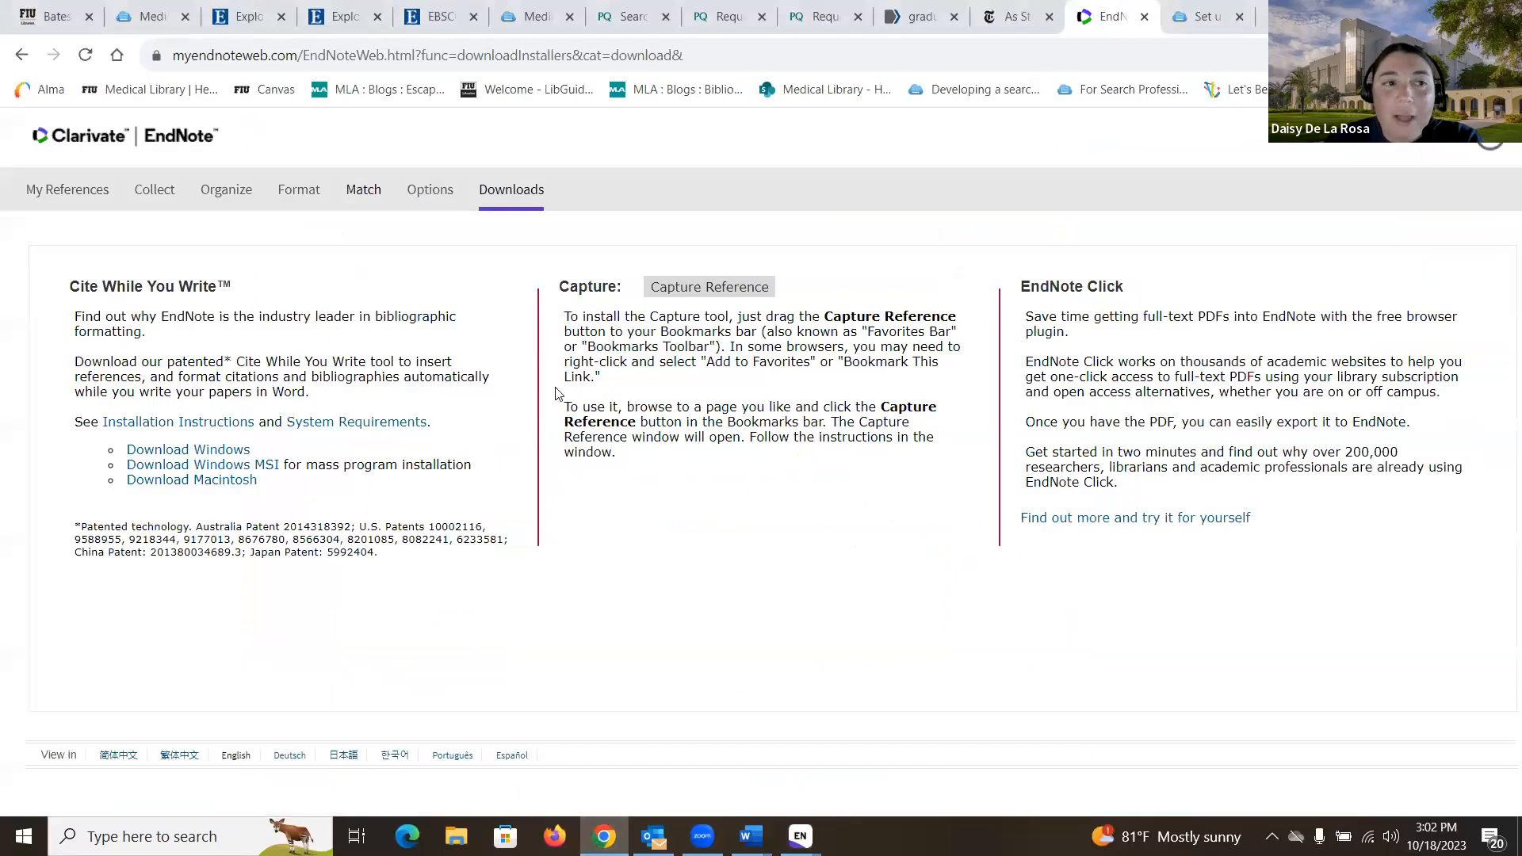
pyautogui.click(1199, 22)
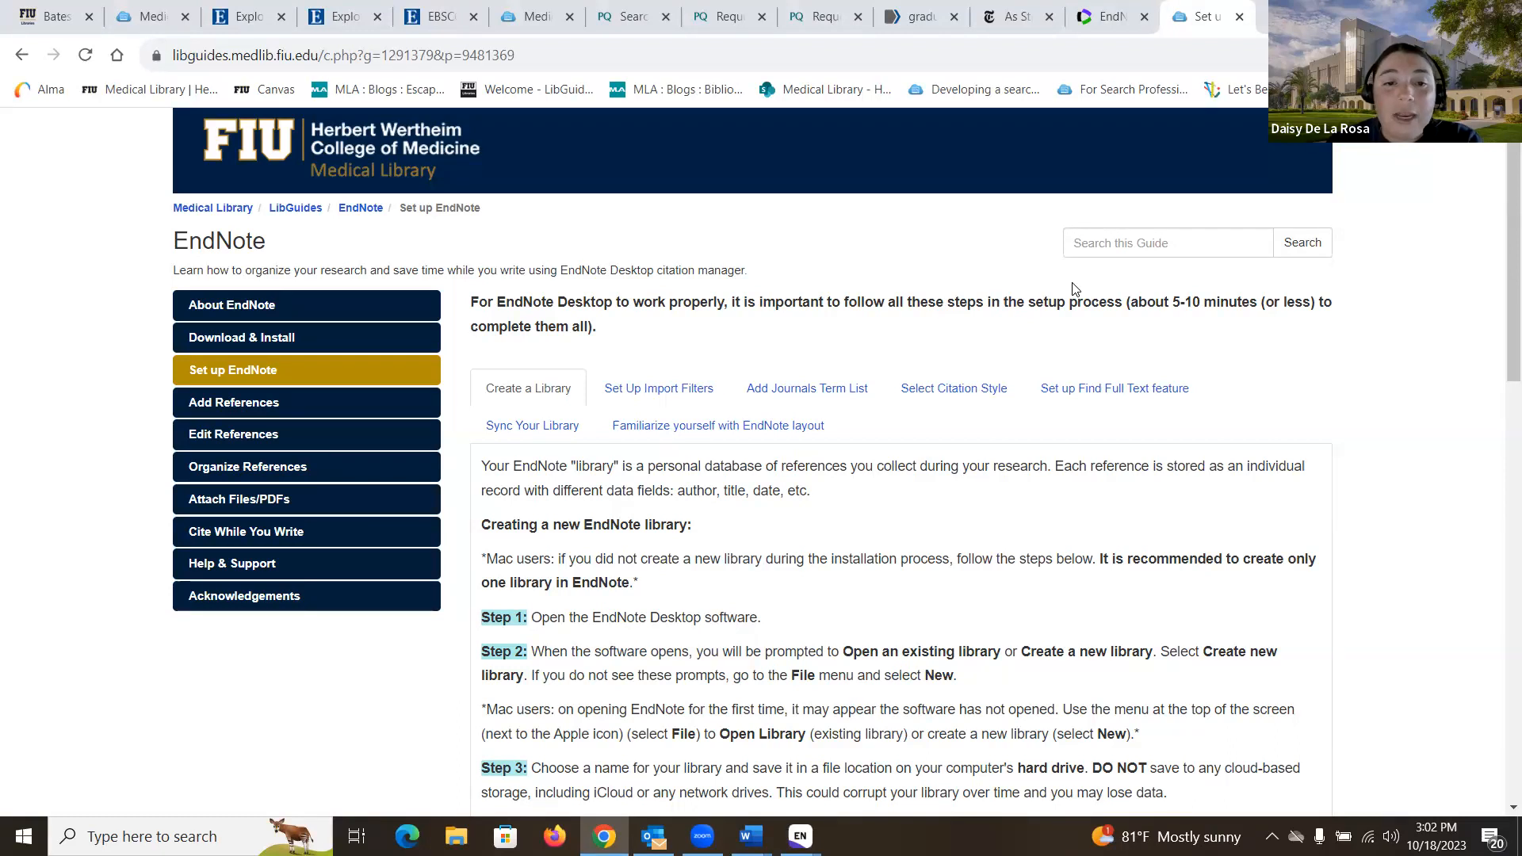
pyautogui.scroll(-1, 1025, 297)
pyautogui.scroll(-1, 1025, 296)
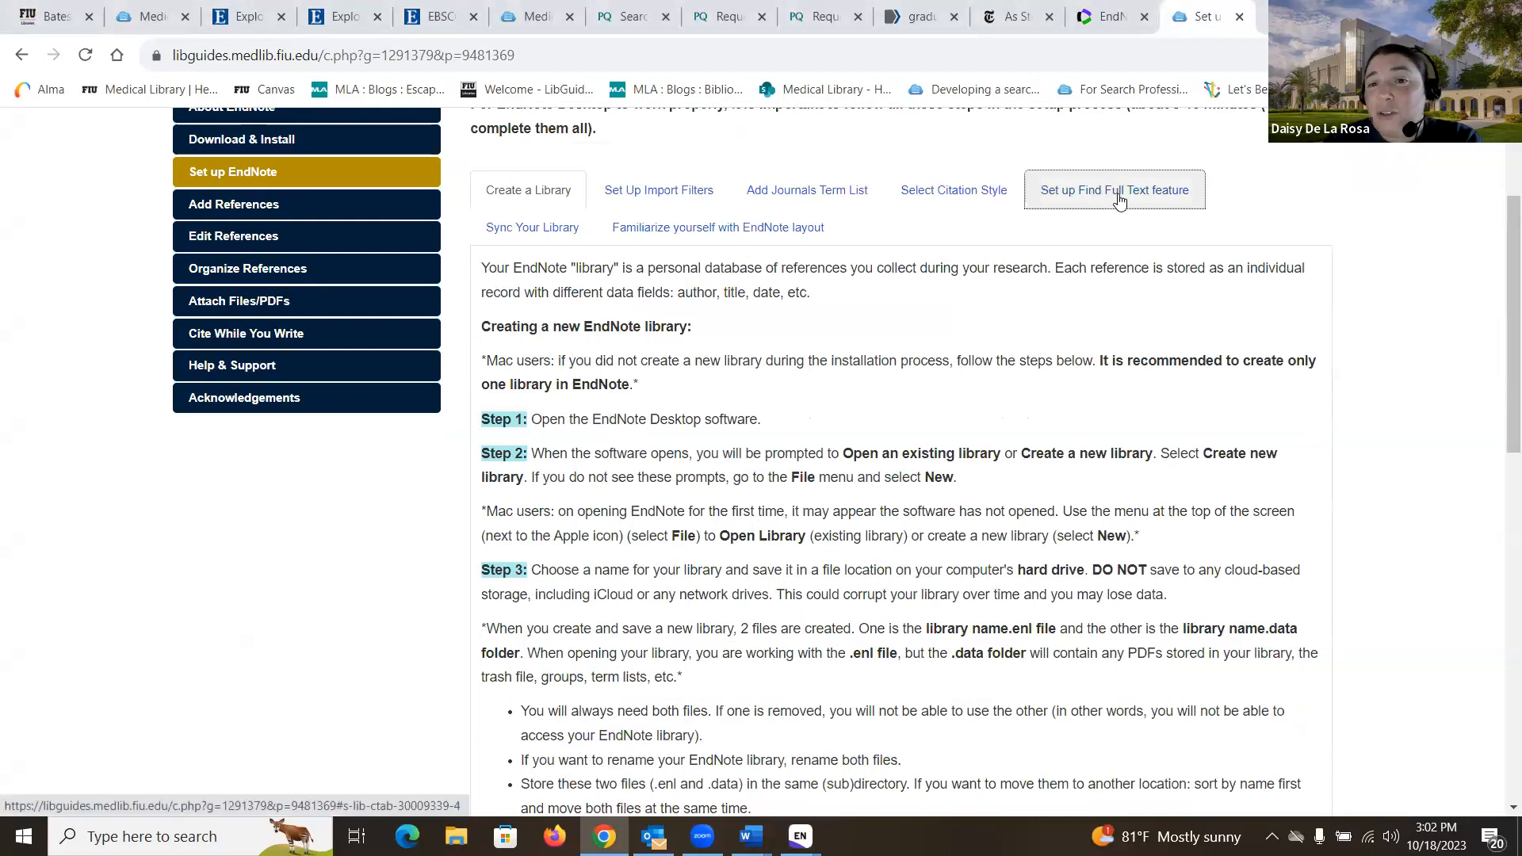
pyautogui.click(1121, 198)
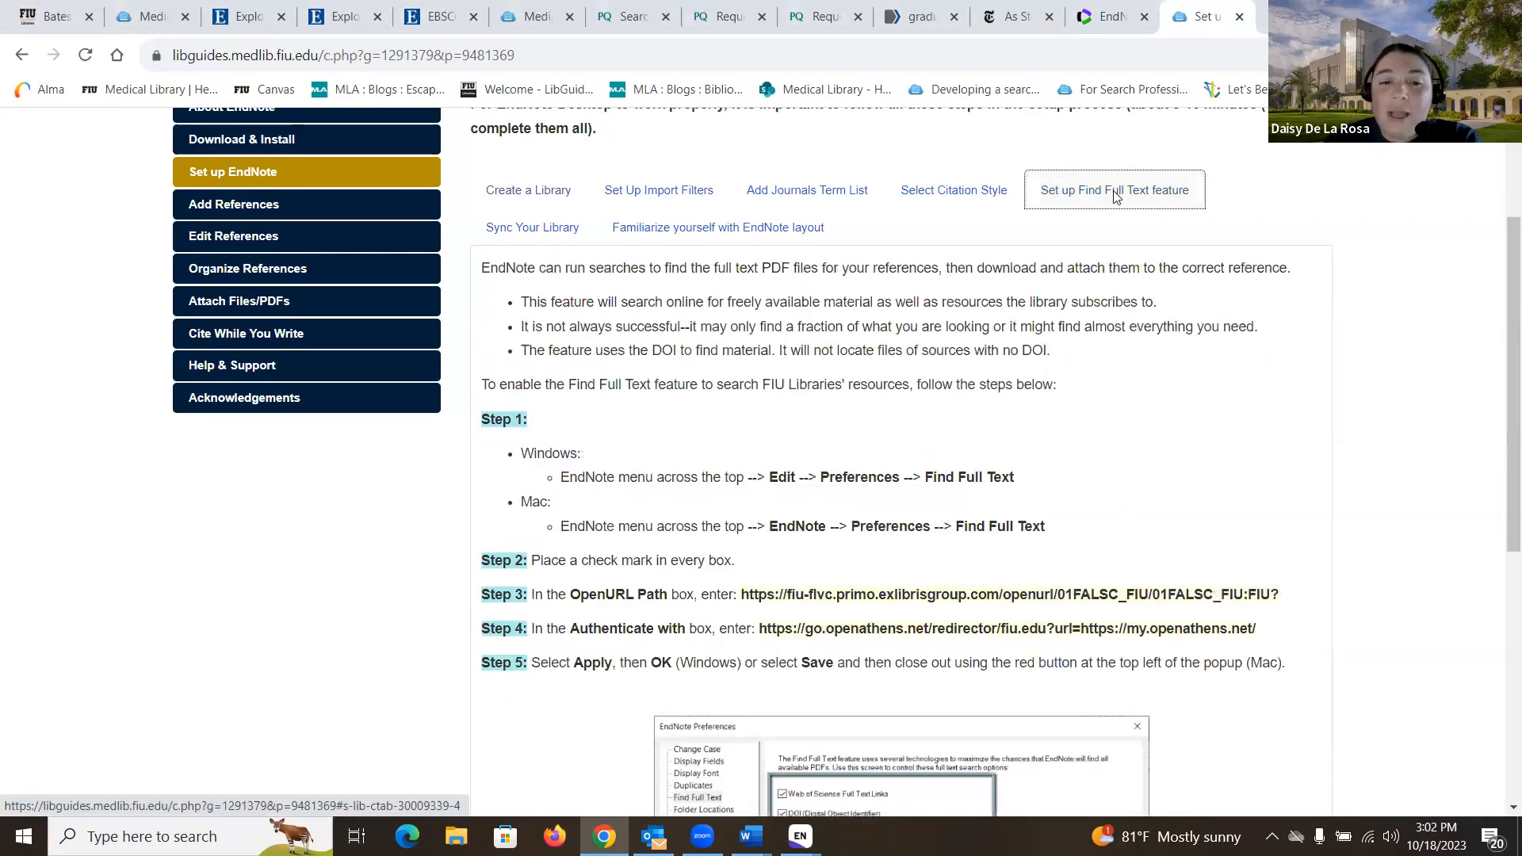
pyautogui.scroll(-2, 854, 310)
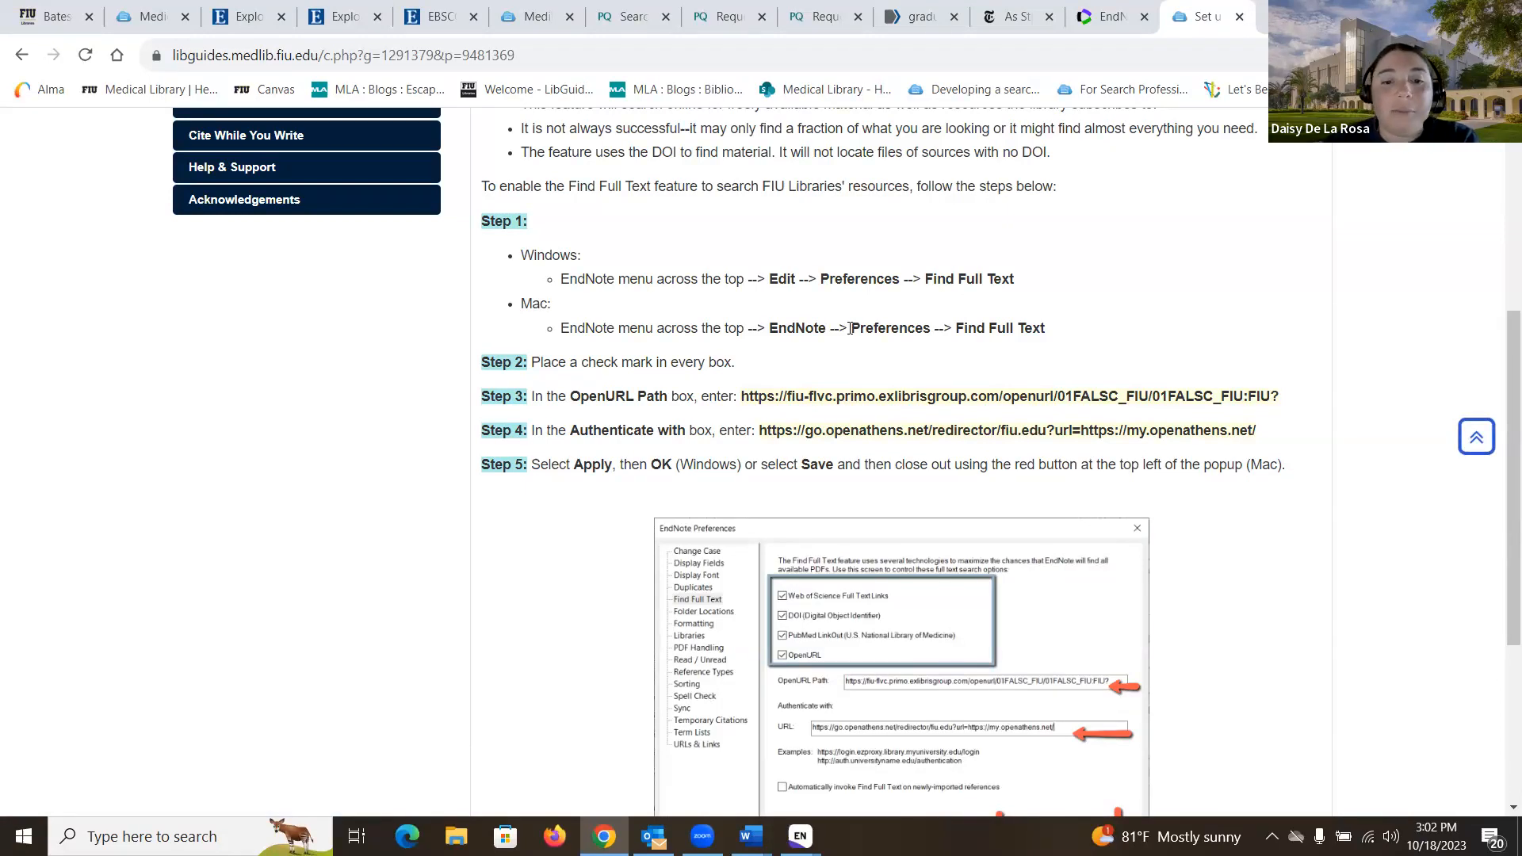
pyautogui.click(800, 837)
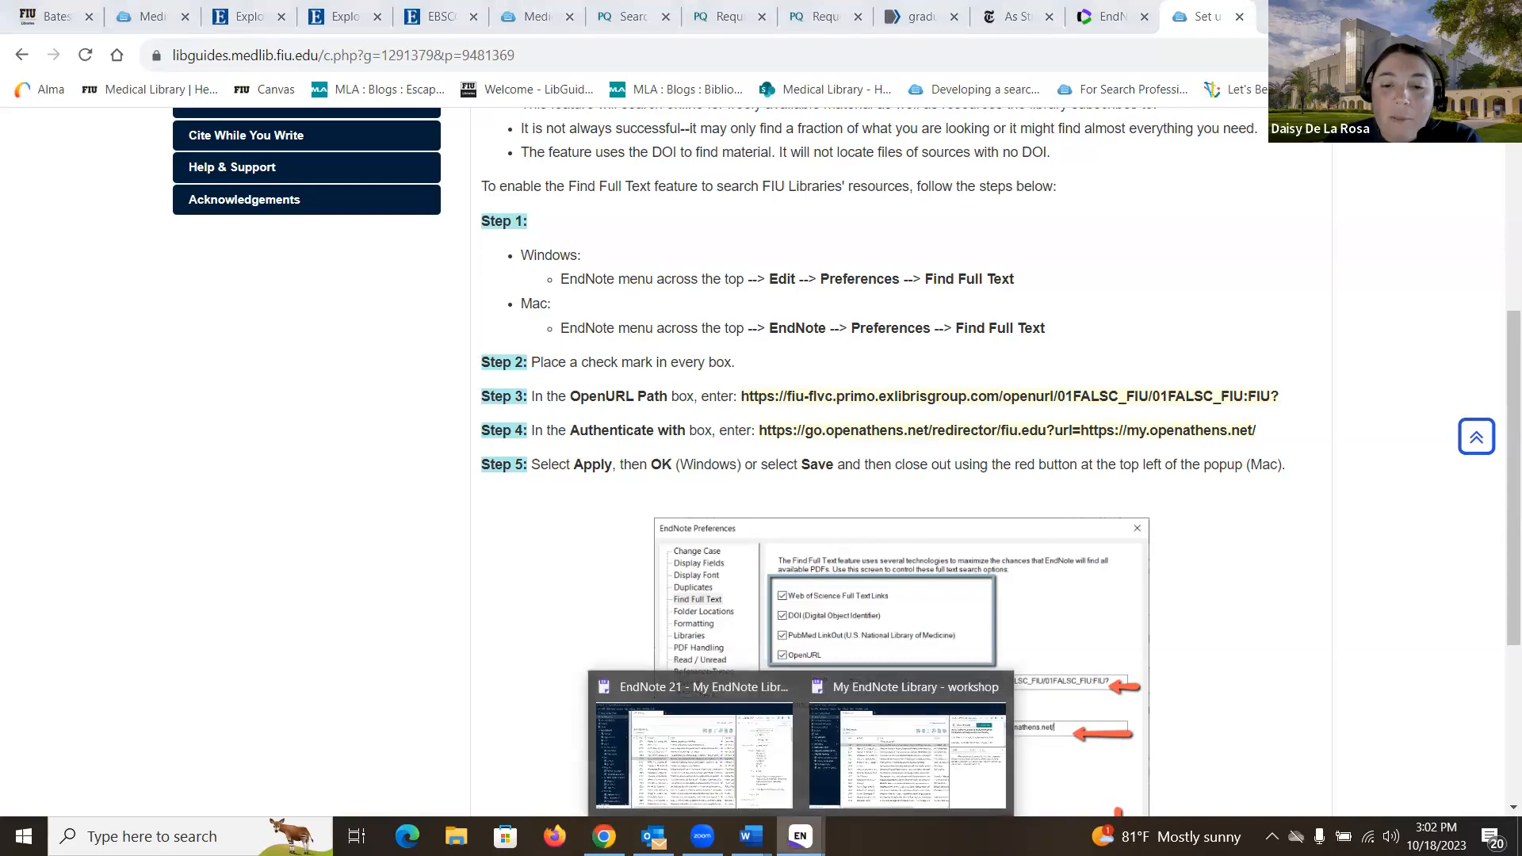
pyautogui.click(913, 745)
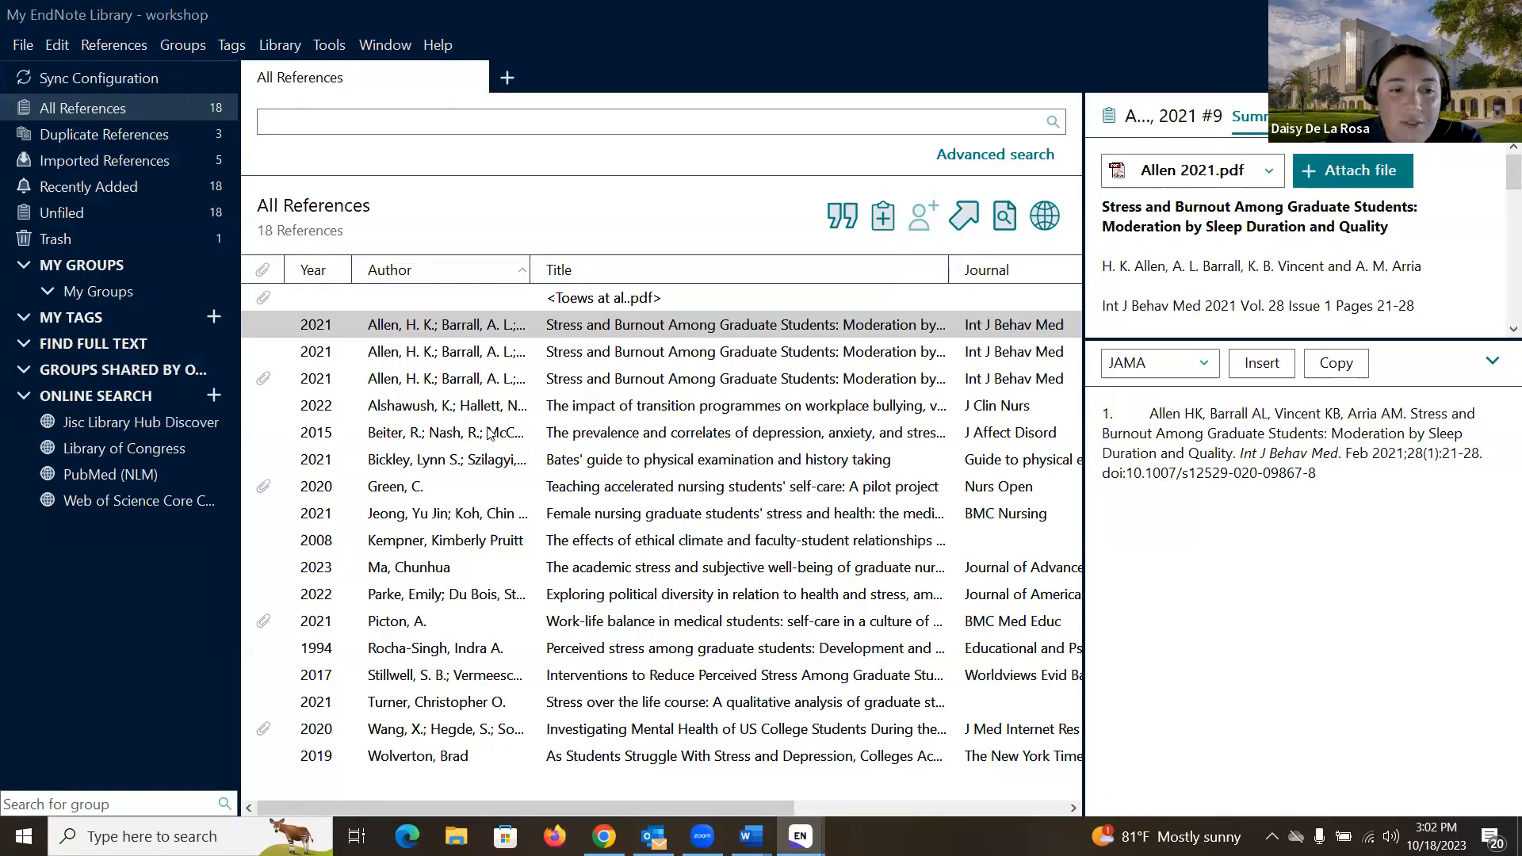
# Step: Discard the unsaved edits and select Stillwell 2017, Rocha-Singh 1994, Turner 2021 and Parke 2022
pyautogui.click(427, 684)
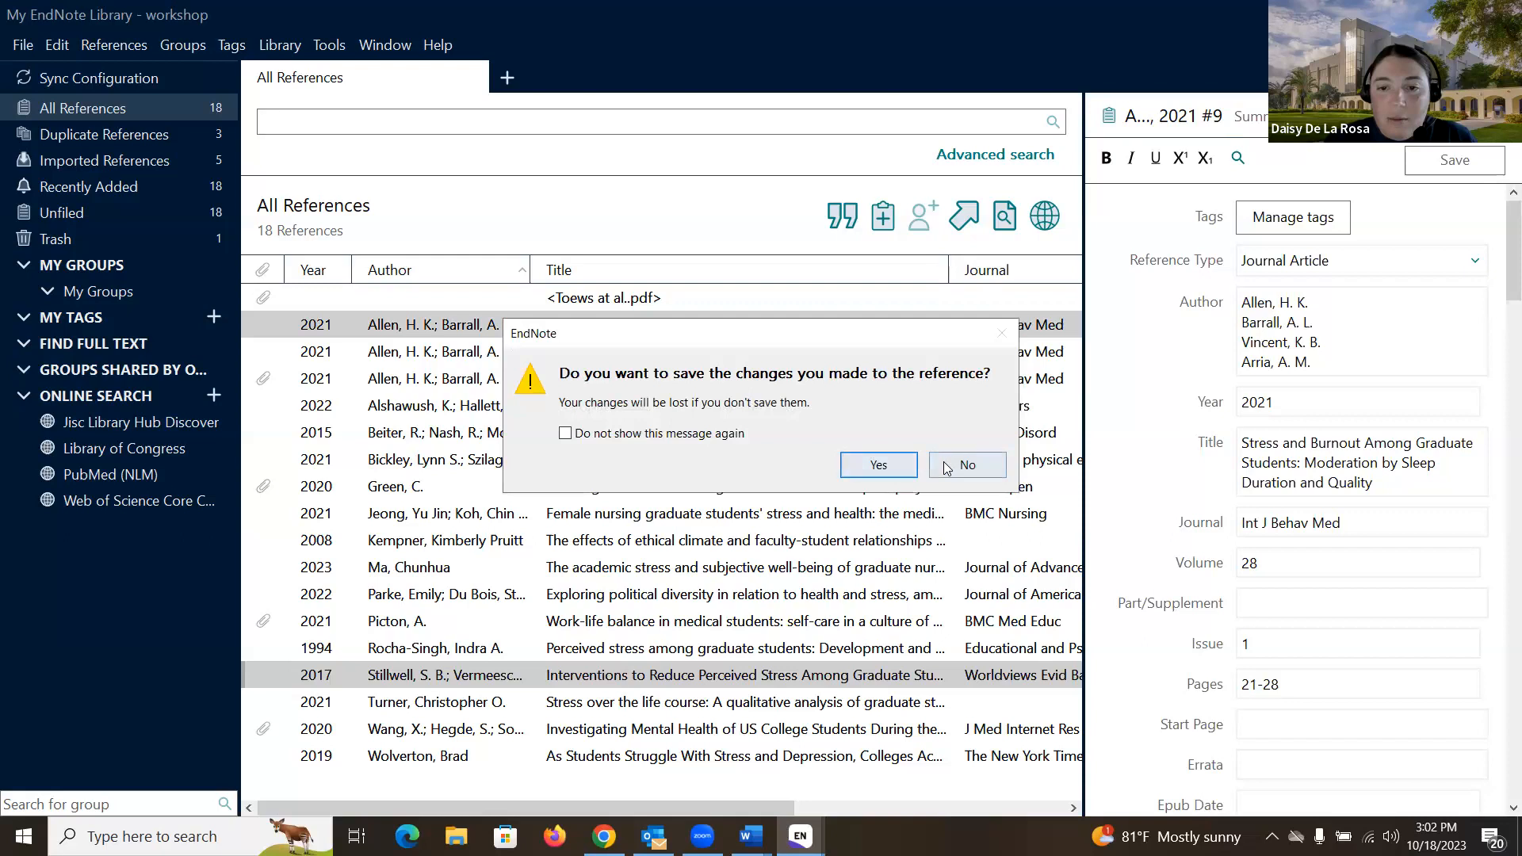
pyautogui.click(967, 466)
pyautogui.keyDown('ctrl'); pyautogui.click(397, 648); pyautogui.keyUp('ctrl')
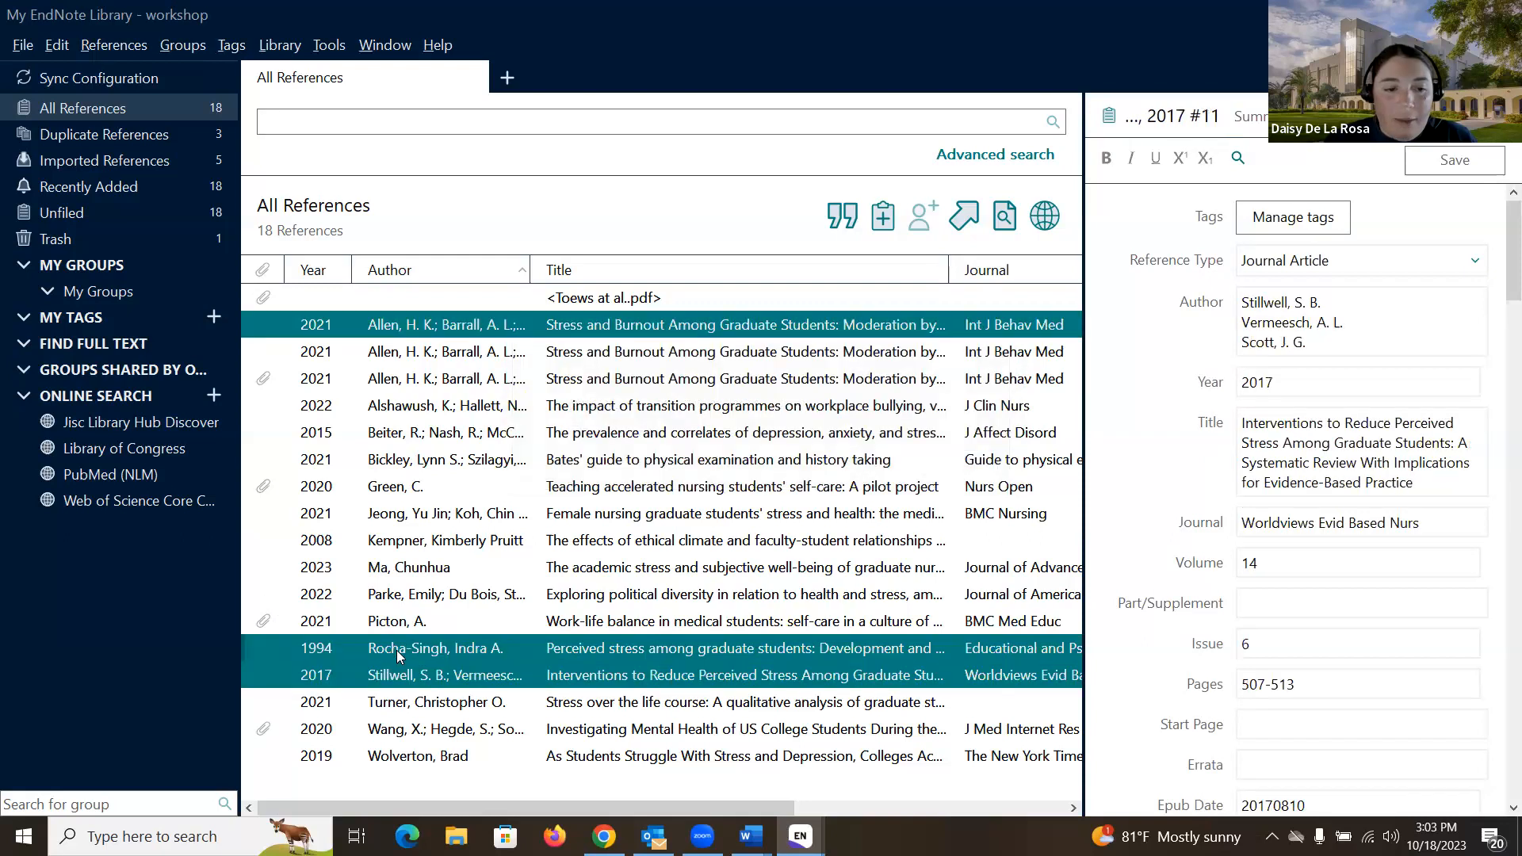
pyautogui.keyDown('ctrl'); pyautogui.click(404, 701); pyautogui.keyUp('ctrl')
pyautogui.keyDown('ctrl'); pyautogui.click(408, 595); pyautogui.keyUp('ctrl')
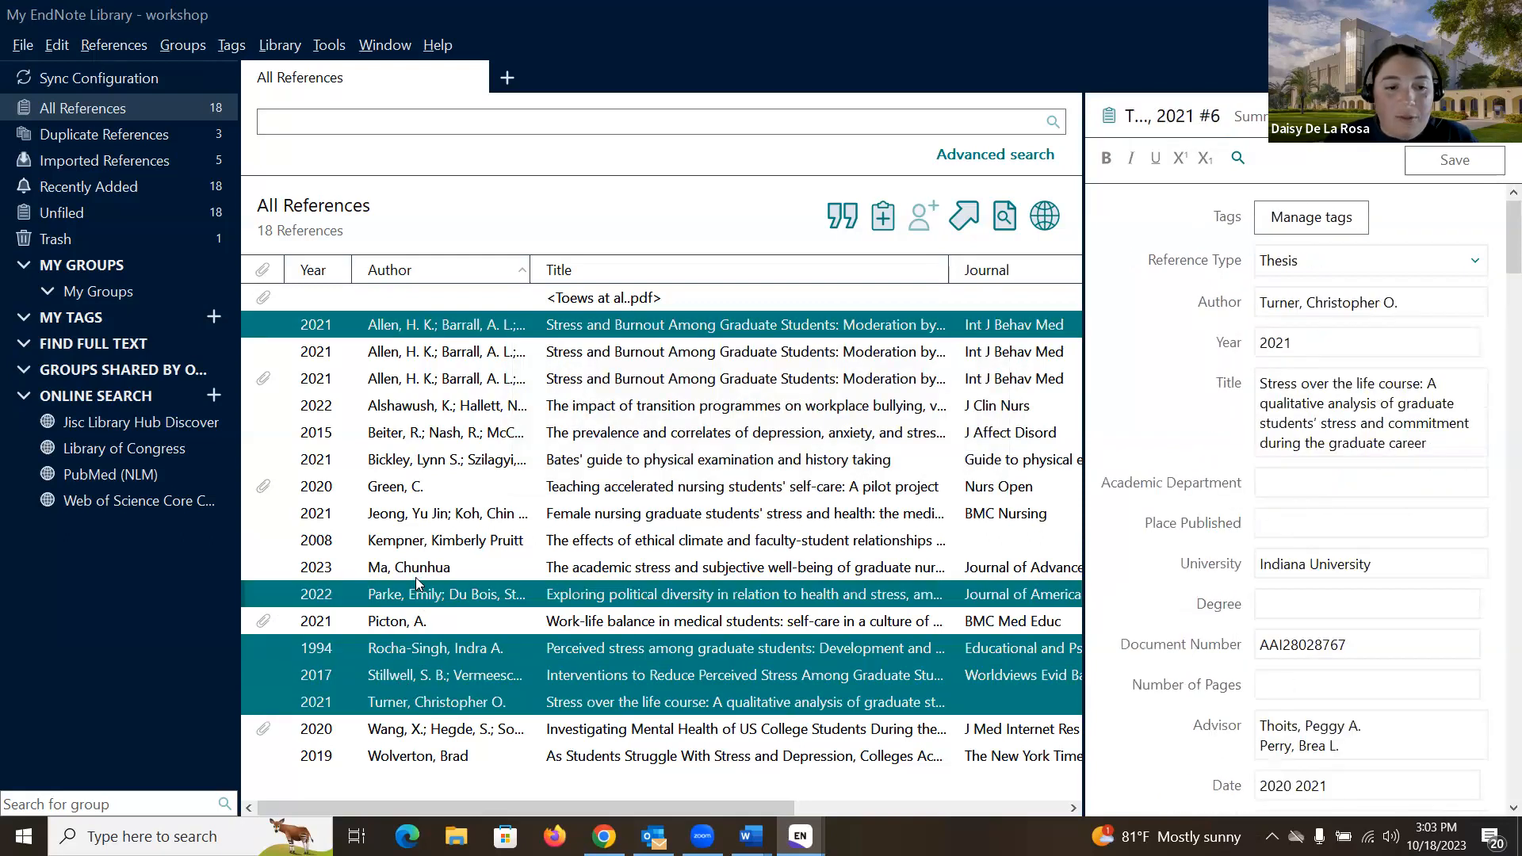
# Step: Add Ma 2023, Kempner 2008 and Jeong 2021 to the selection and run Find Full Text
pyautogui.keyDown('ctrl'); pyautogui.click(409, 568); pyautogui.keyUp('ctrl')
pyautogui.keyDown('ctrl'); pyautogui.click(406, 542); pyautogui.keyUp('ctrl')
pyautogui.keyDown('ctrl'); pyautogui.click(404, 515); pyautogui.keyUp('ctrl')
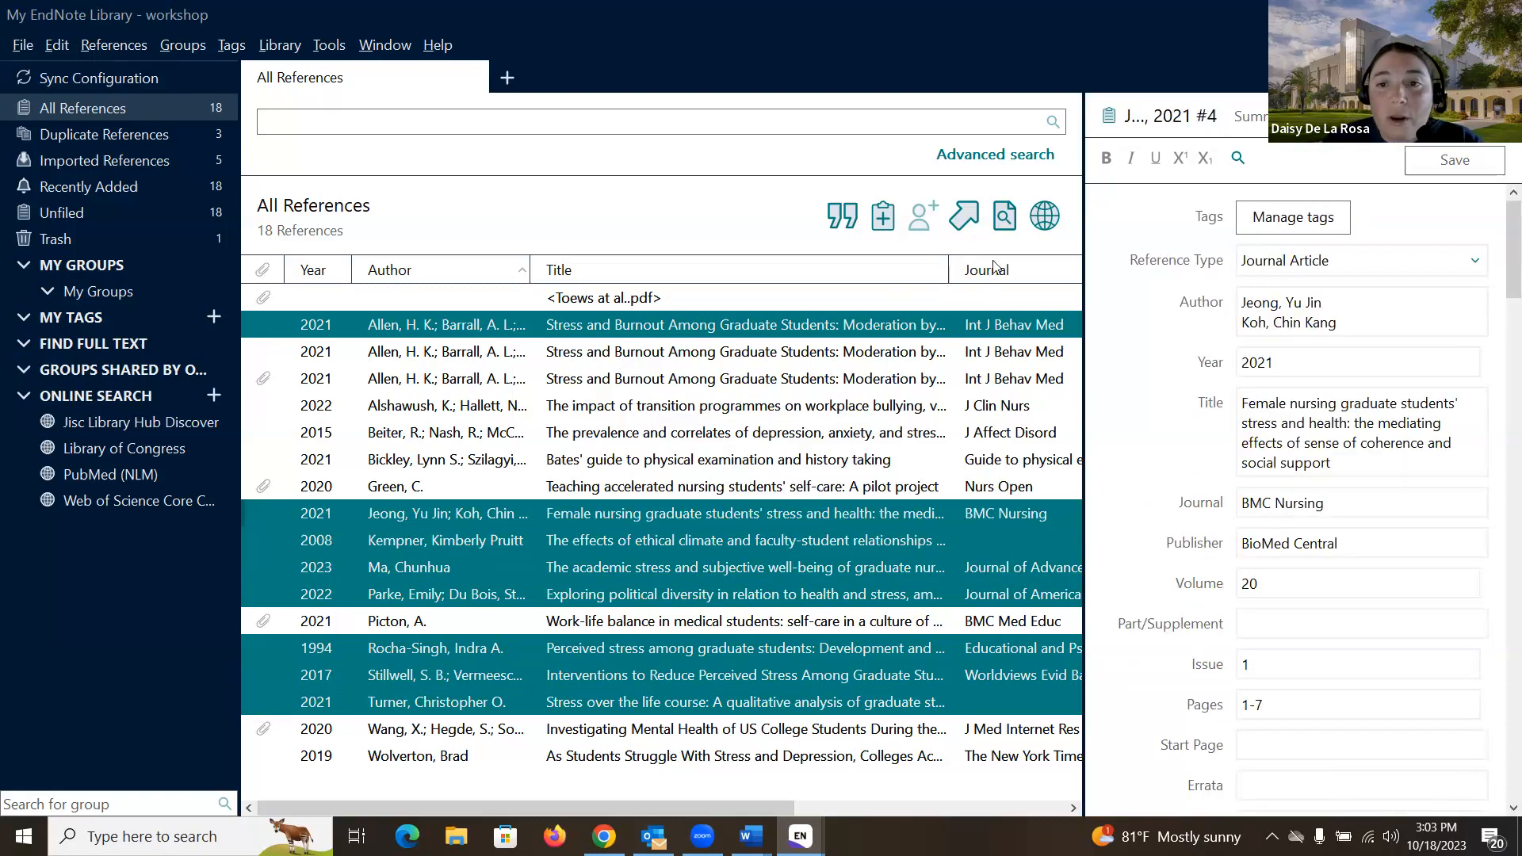
pyautogui.click(1005, 219)
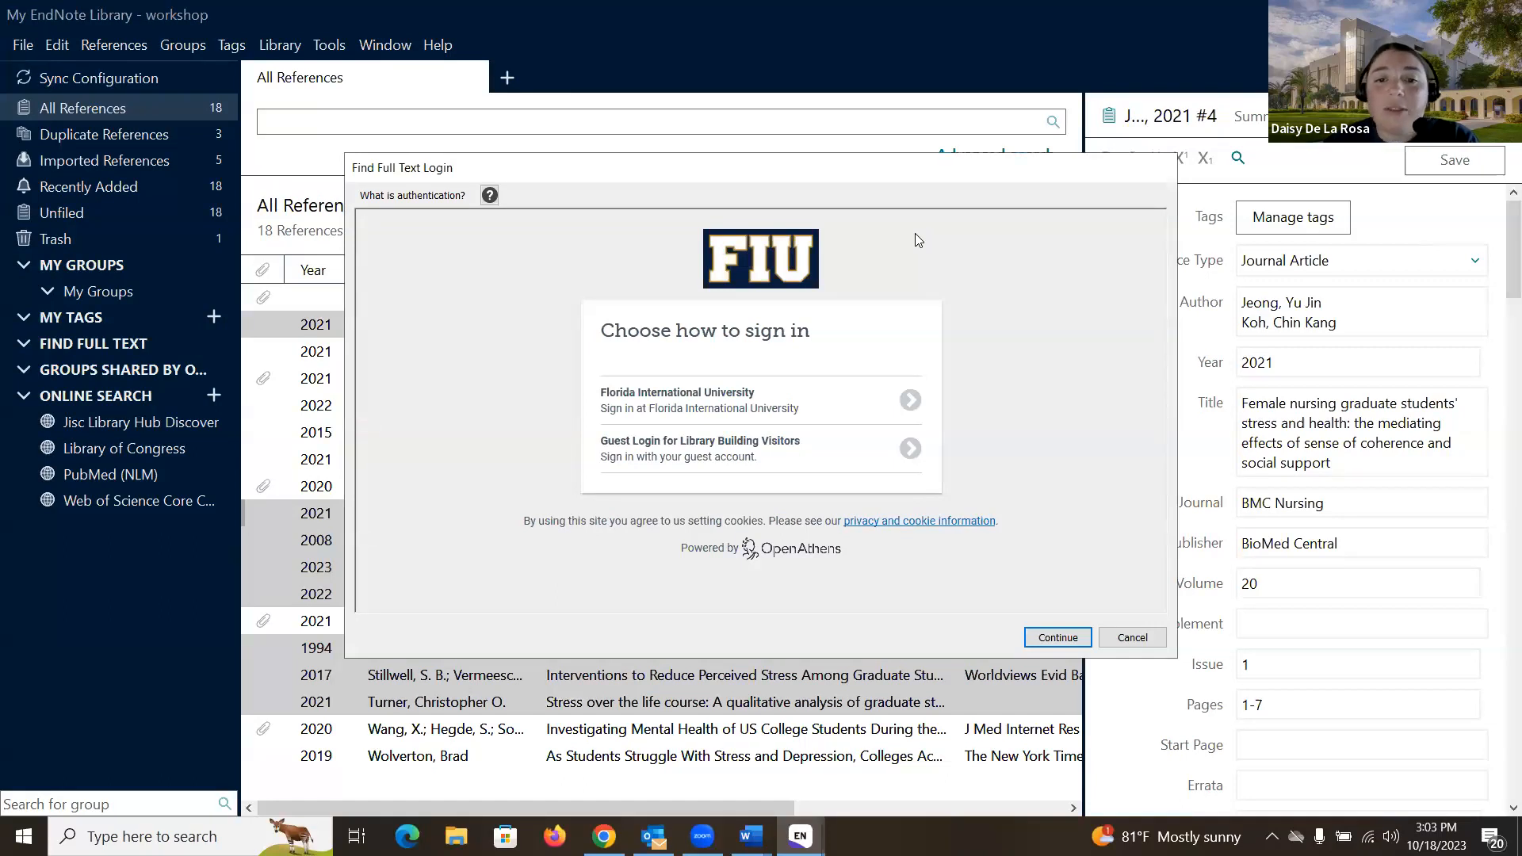
# Step: Log in as Florida International University so the full-text search runs
pyautogui.click(782, 392)
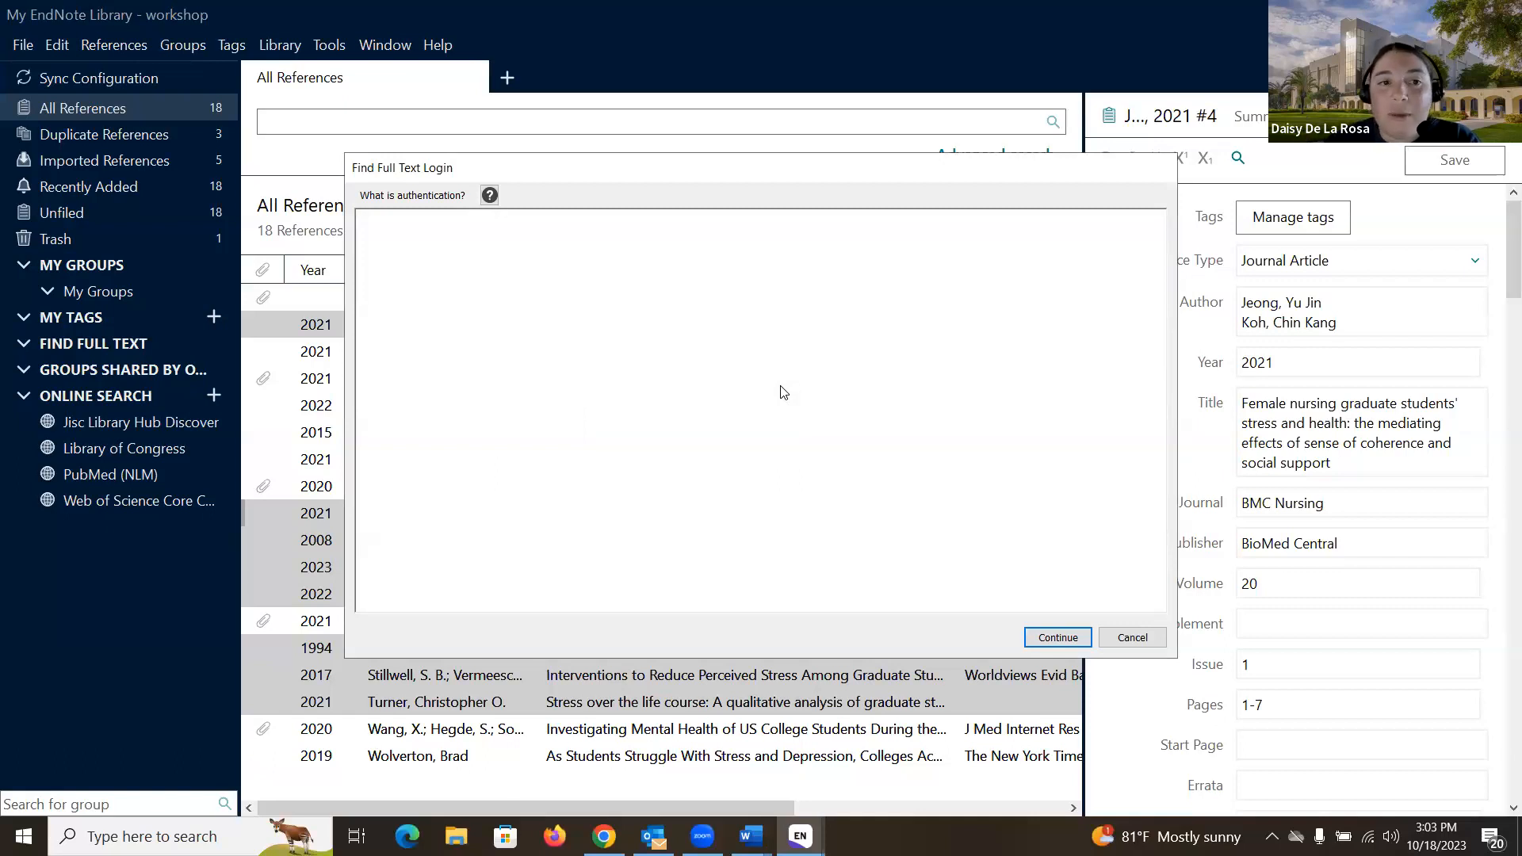
pyautogui.click(1052, 639)
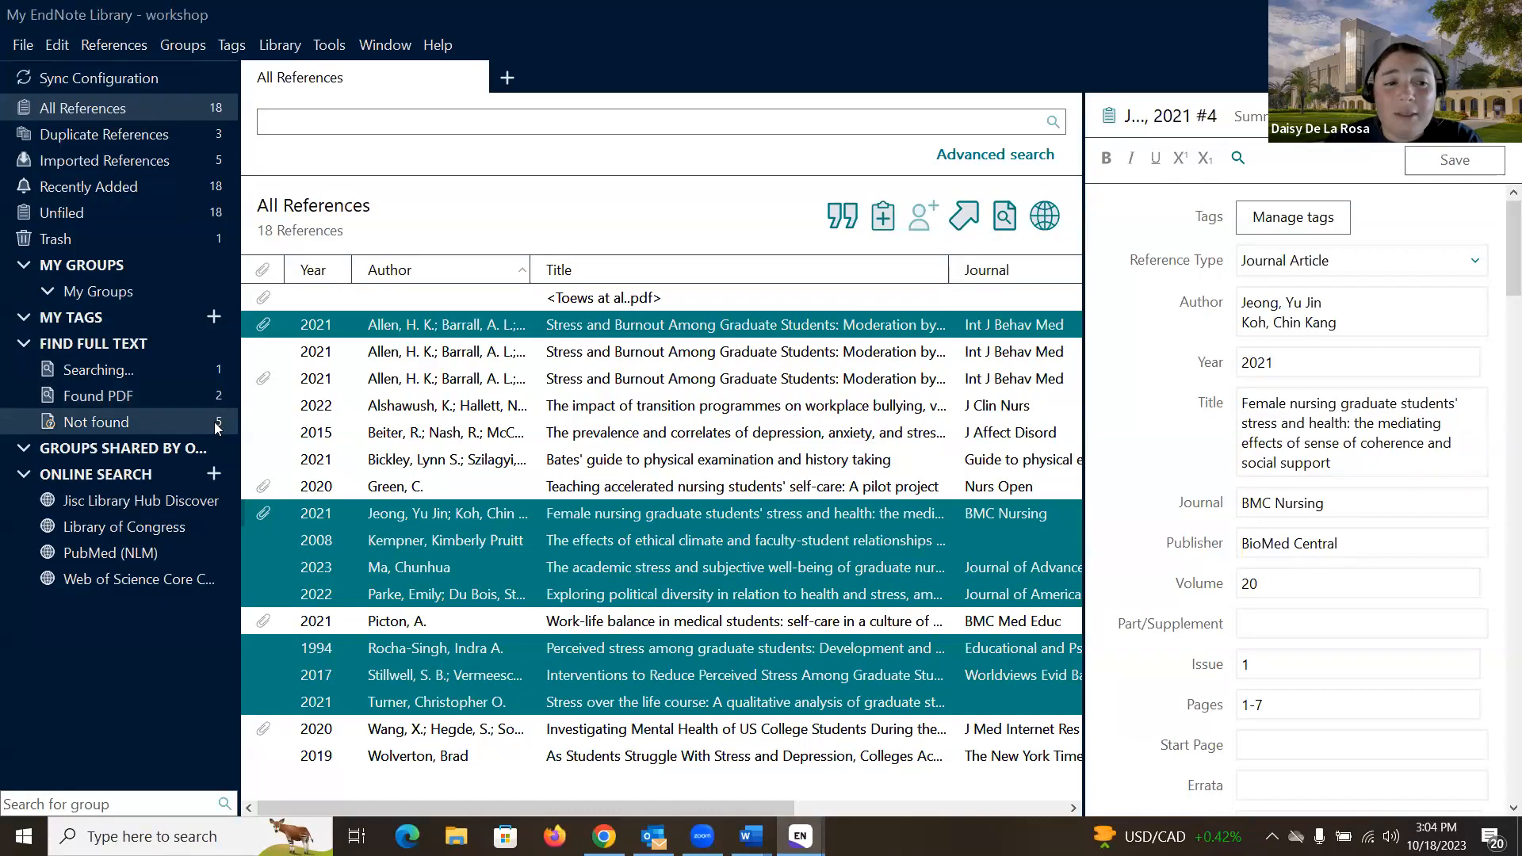
# Step: Check the 6 Not found references, then return to Found PDF showing Allen 2021 and Jeong 2021
pyautogui.click(151, 393)
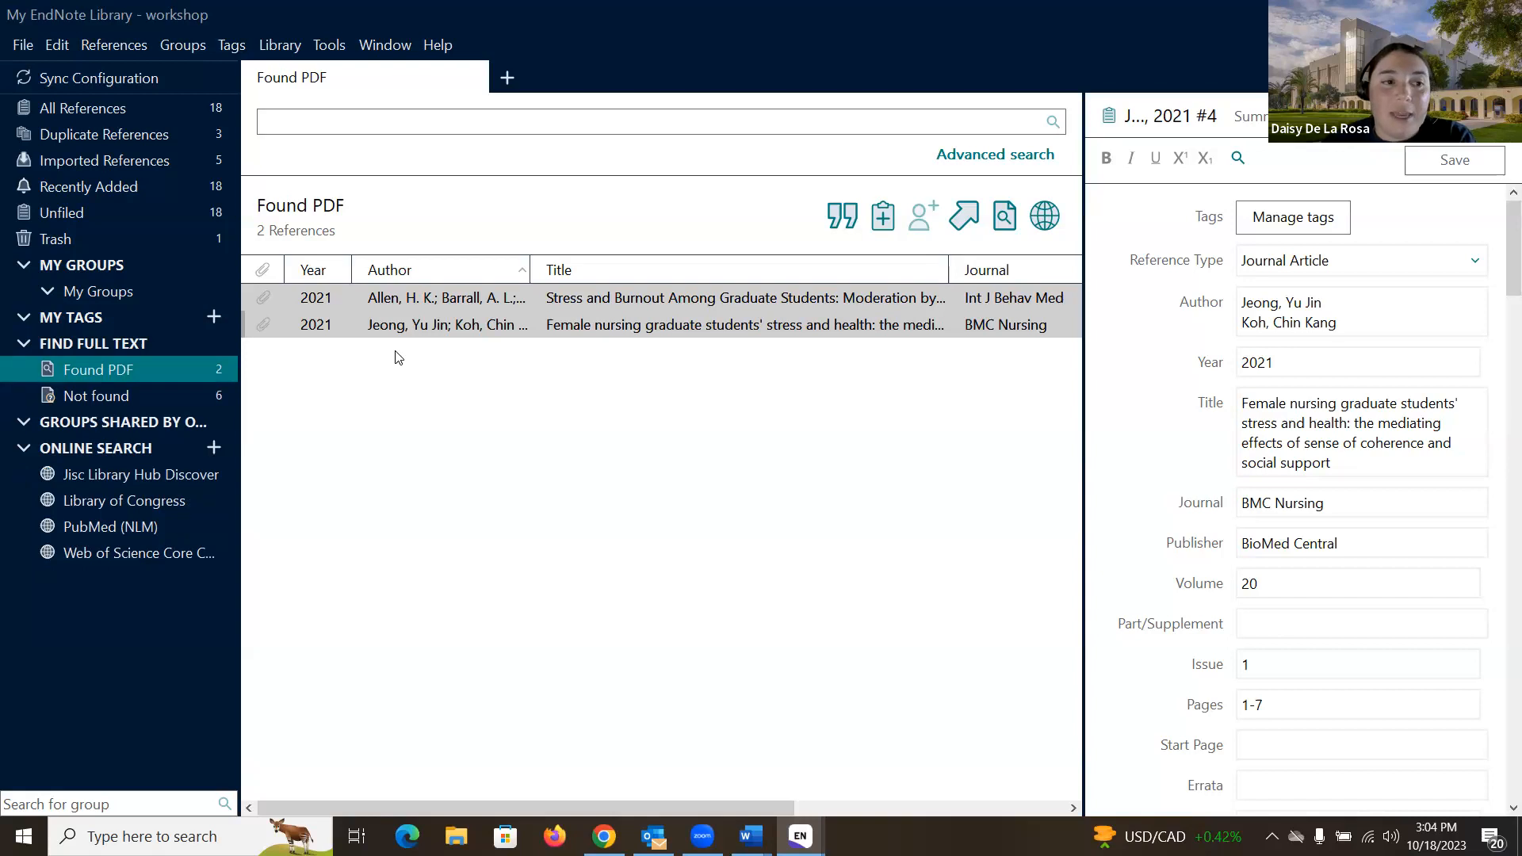
pyautogui.click(154, 395)
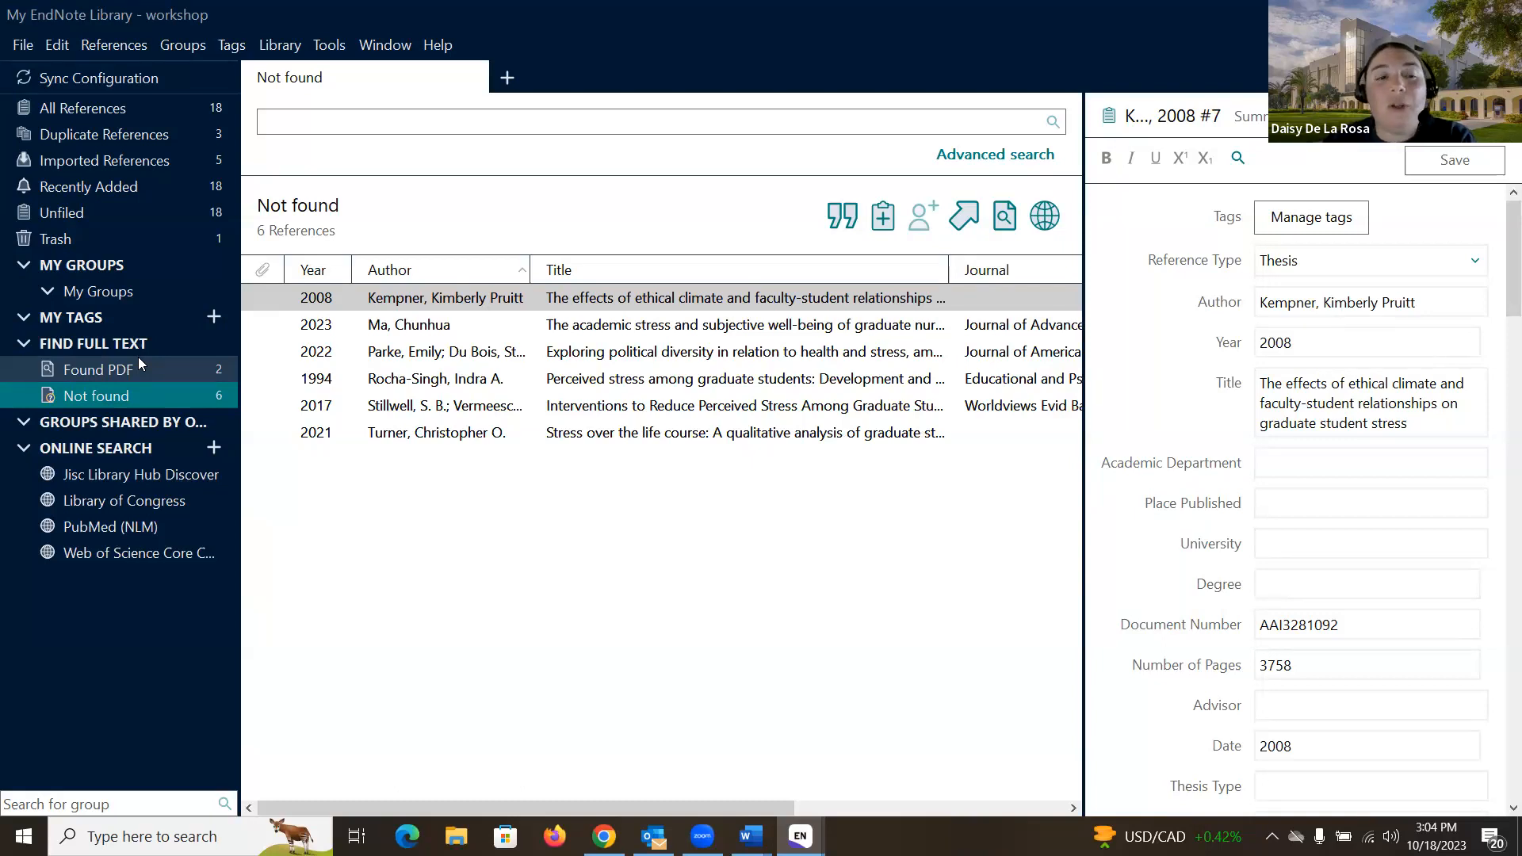
pyautogui.click(153, 375)
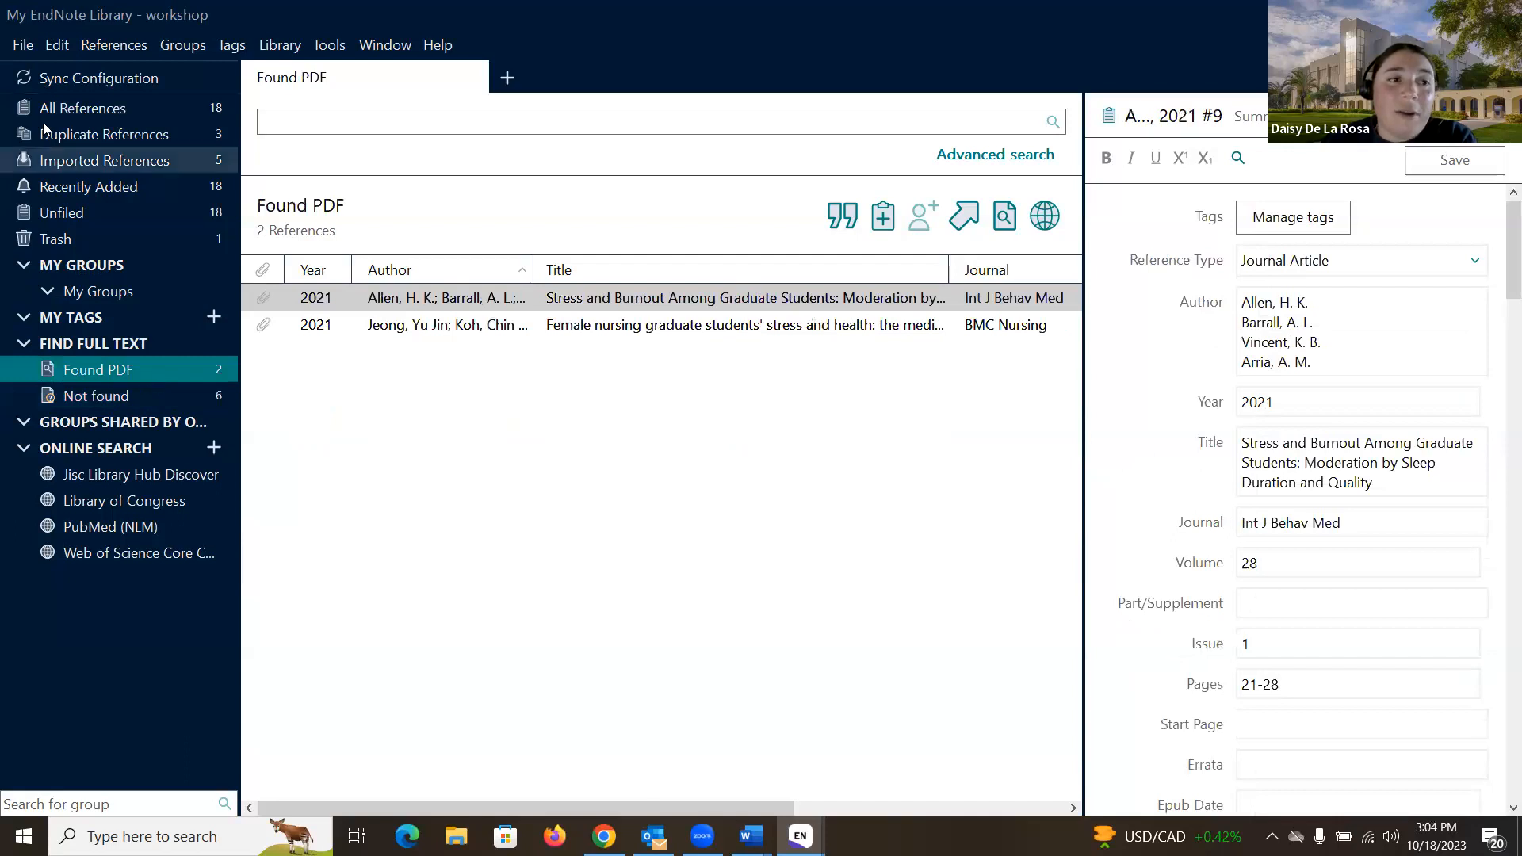
pyautogui.click(59, 47)
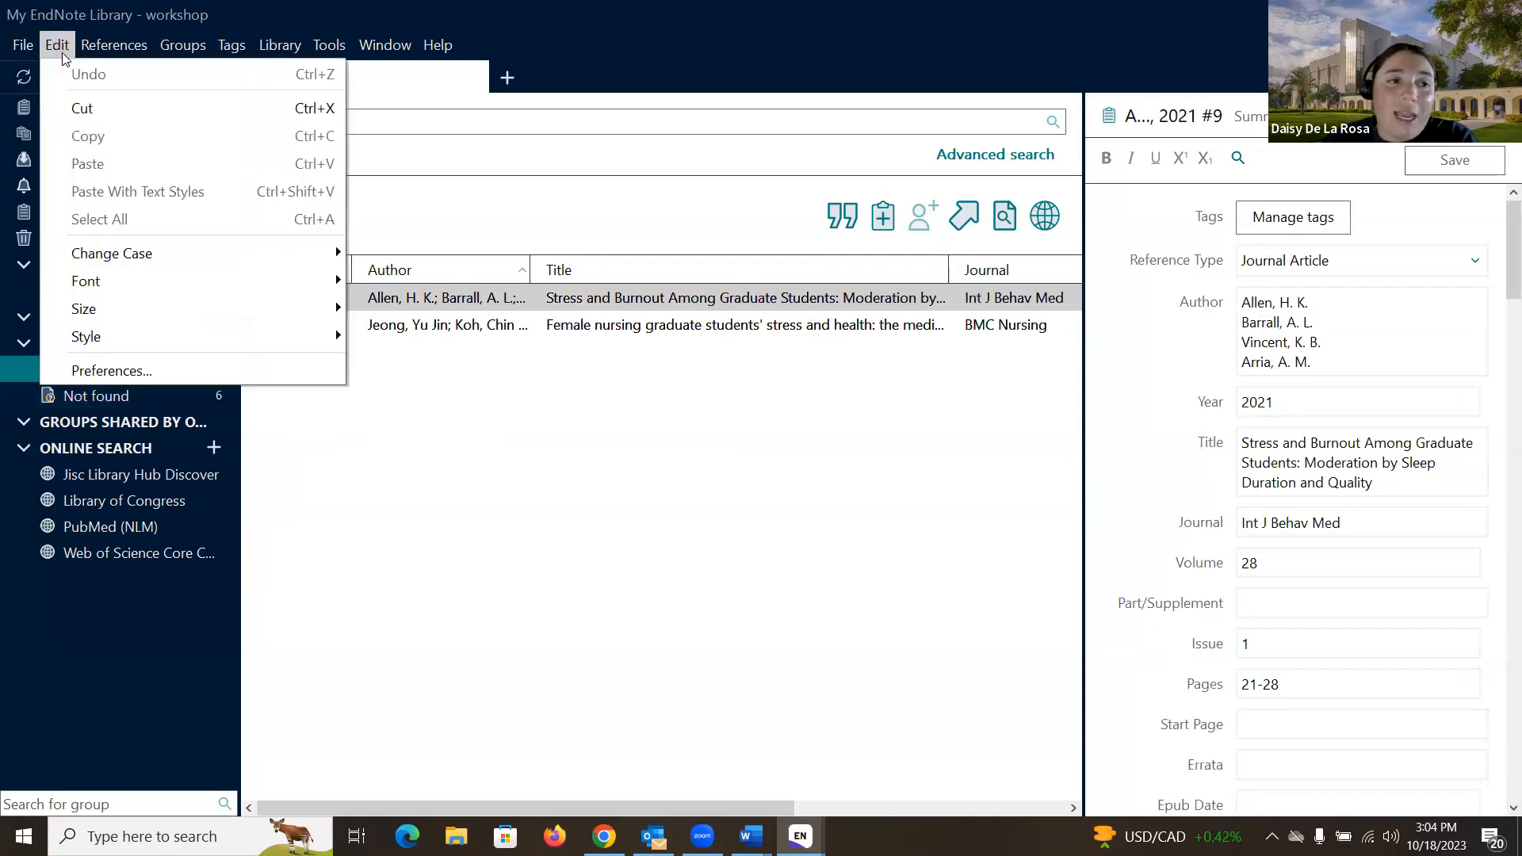
pyautogui.click(148, 370)
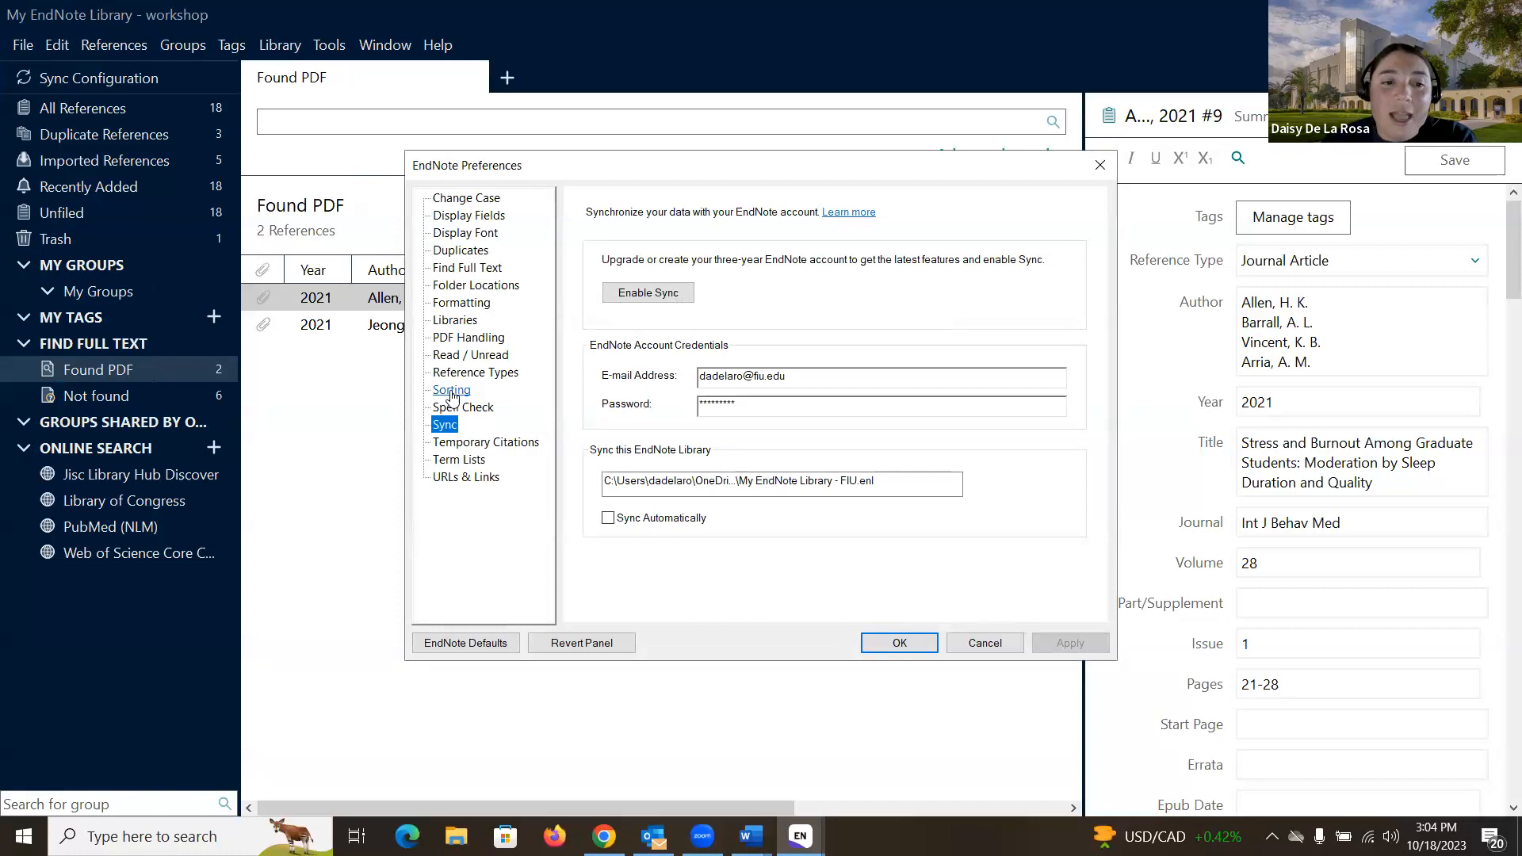
pyautogui.click(469, 269)
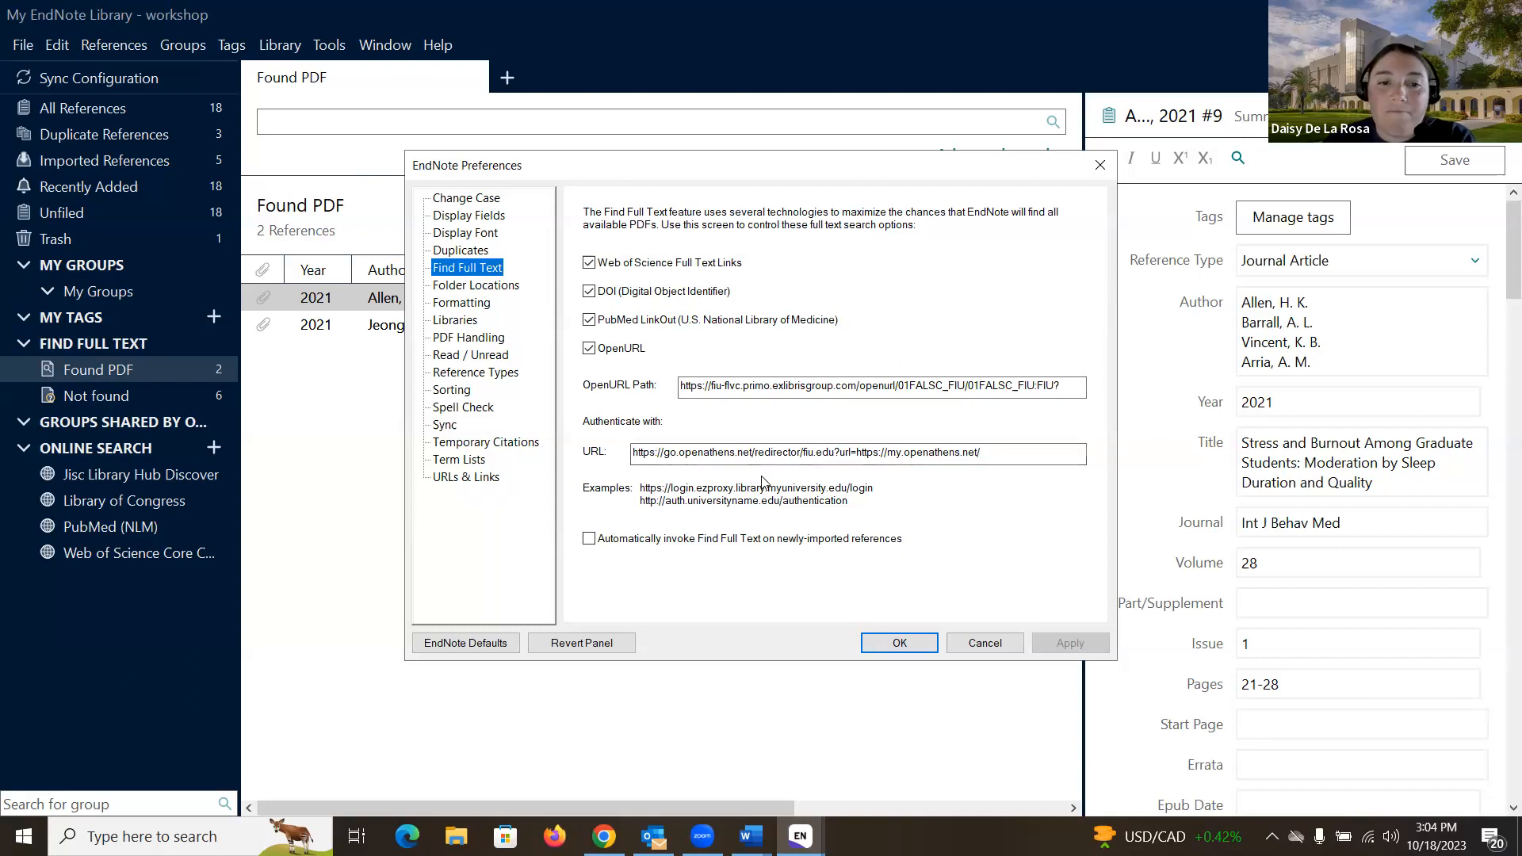
pyautogui.click(1001, 647)
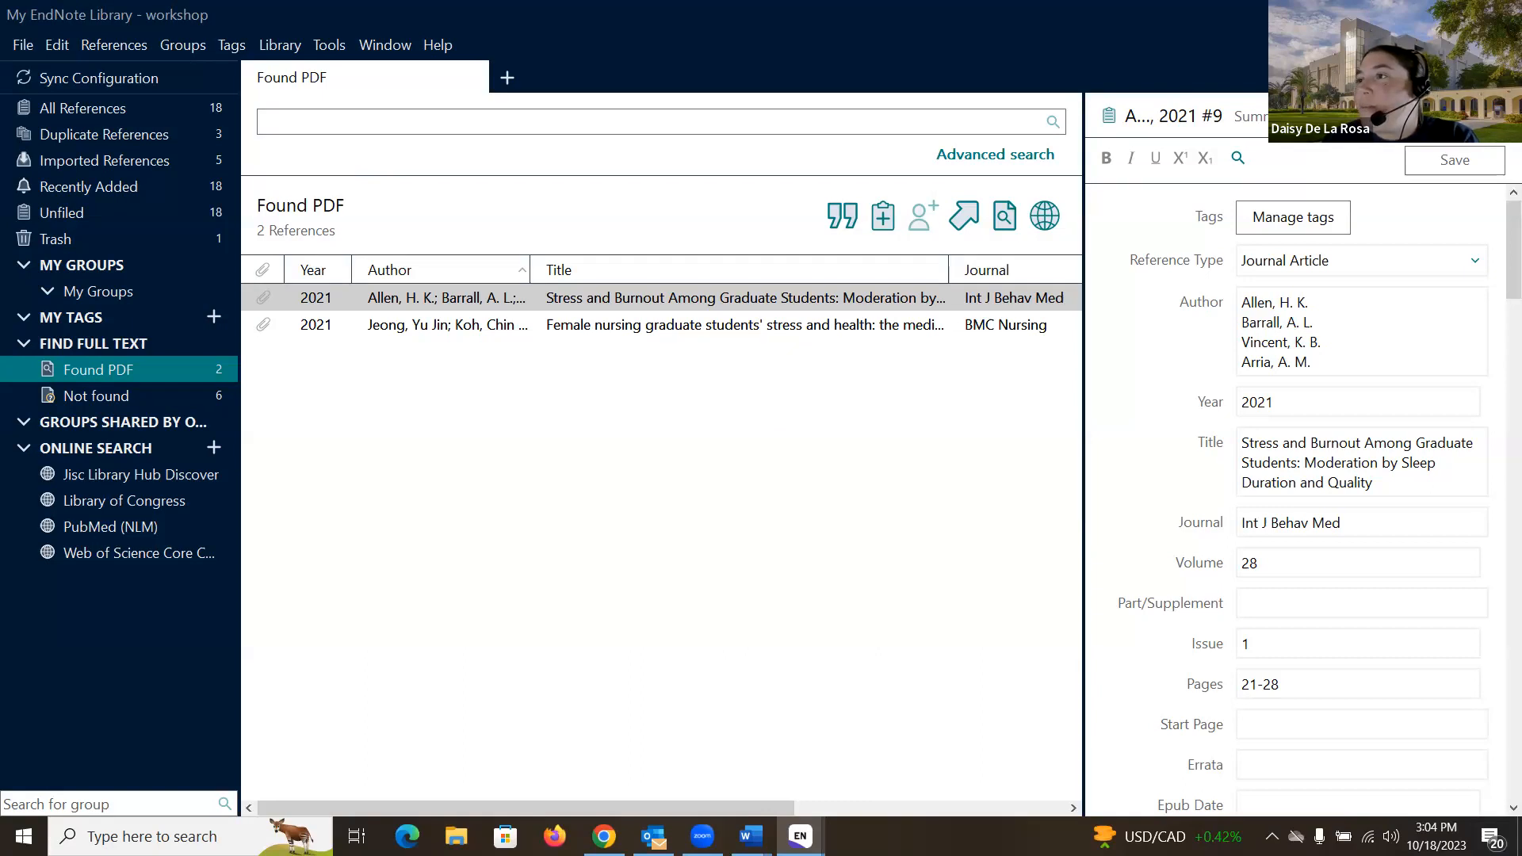
# Step: Show All References to list all 18 references in the library
pyautogui.click(118, 111)
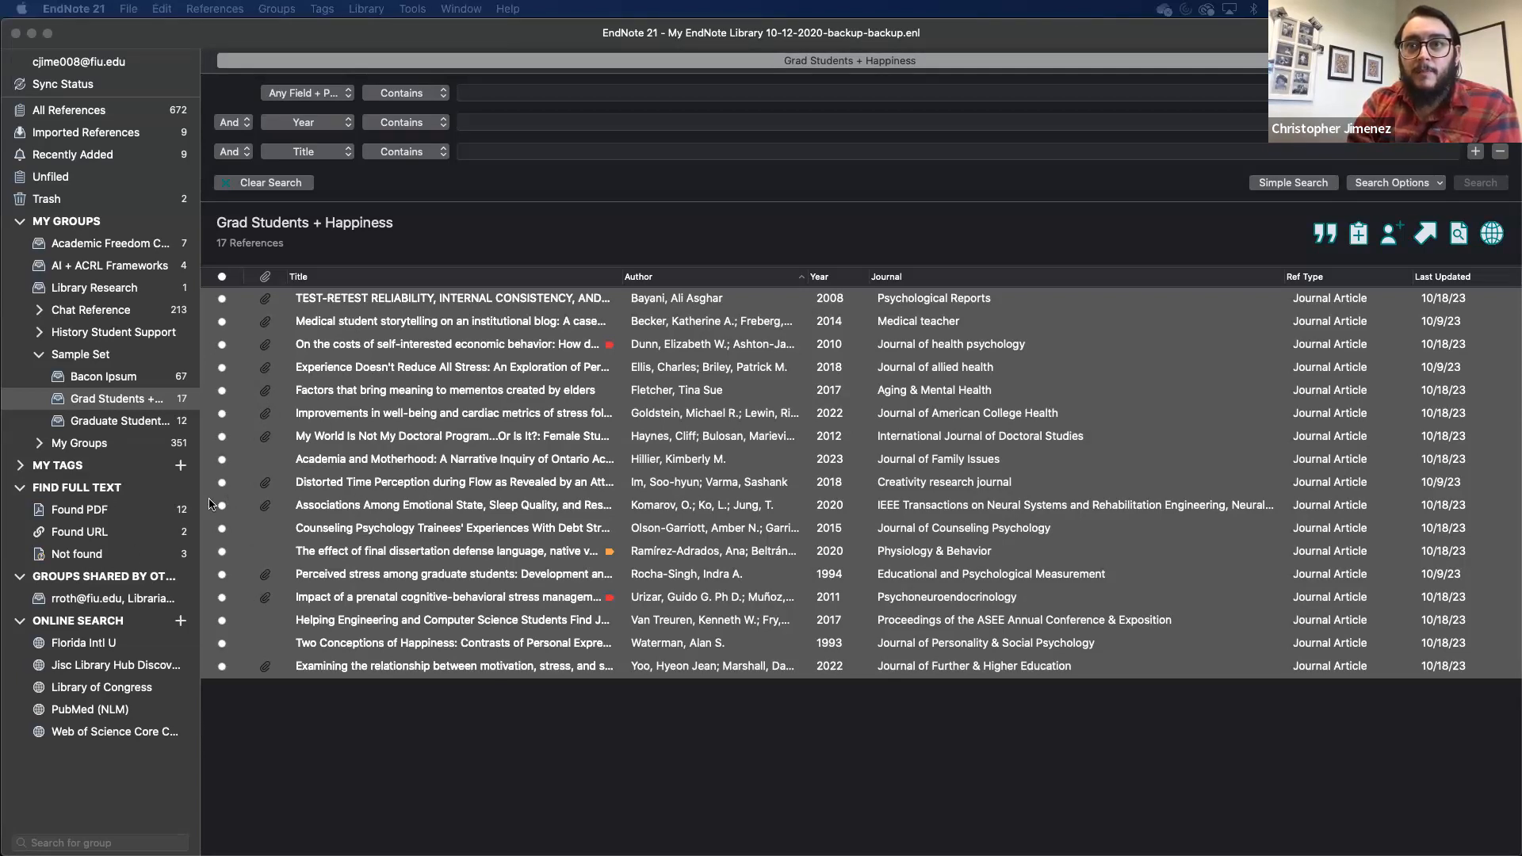
pyautogui.click(115, 519)
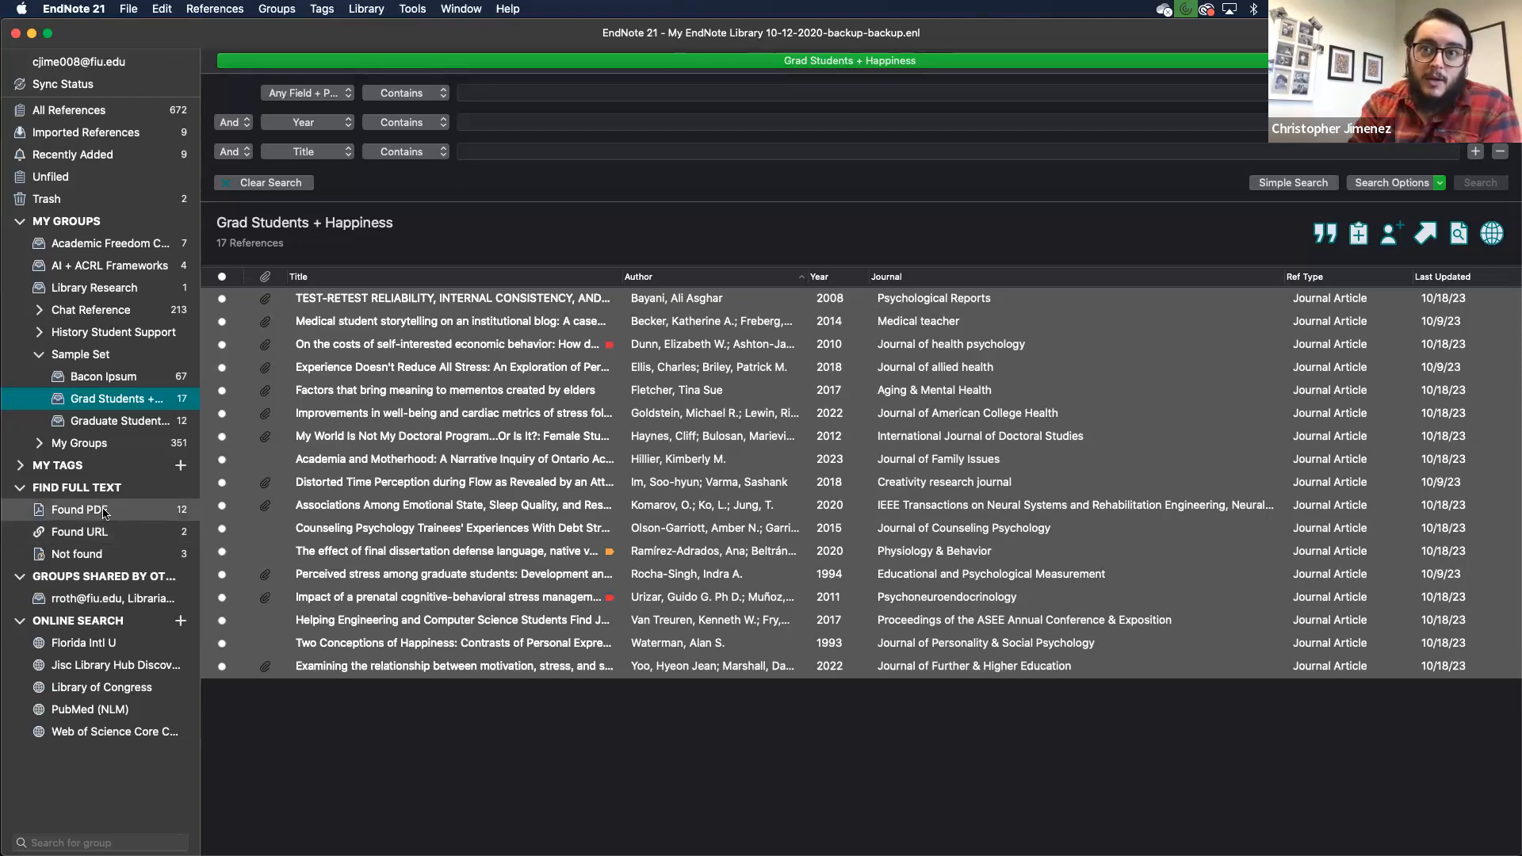
pyautogui.click(161, 516)
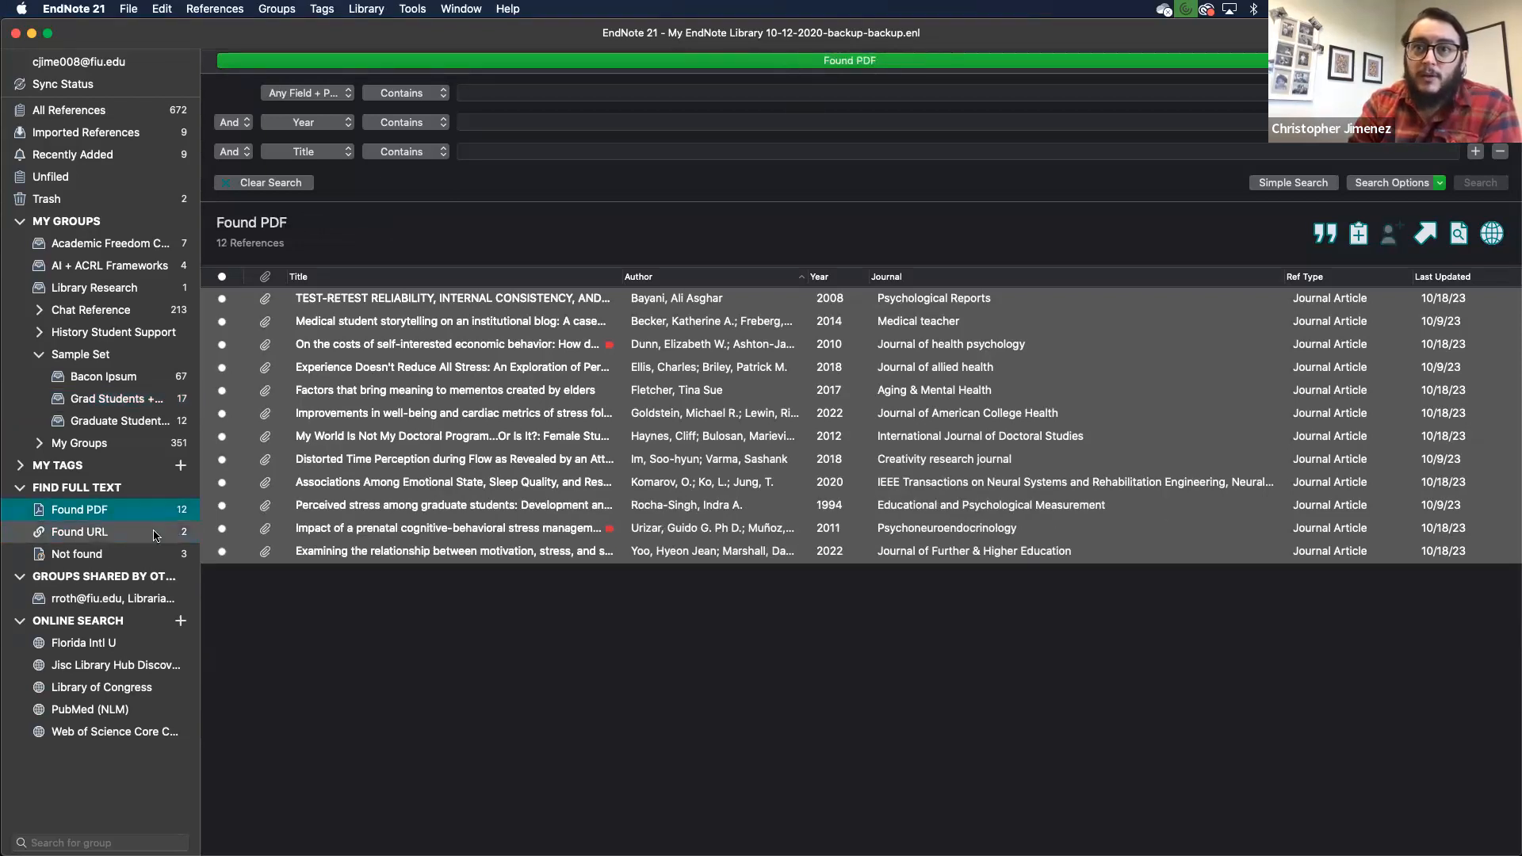
pyautogui.click(156, 534)
pyautogui.click(142, 554)
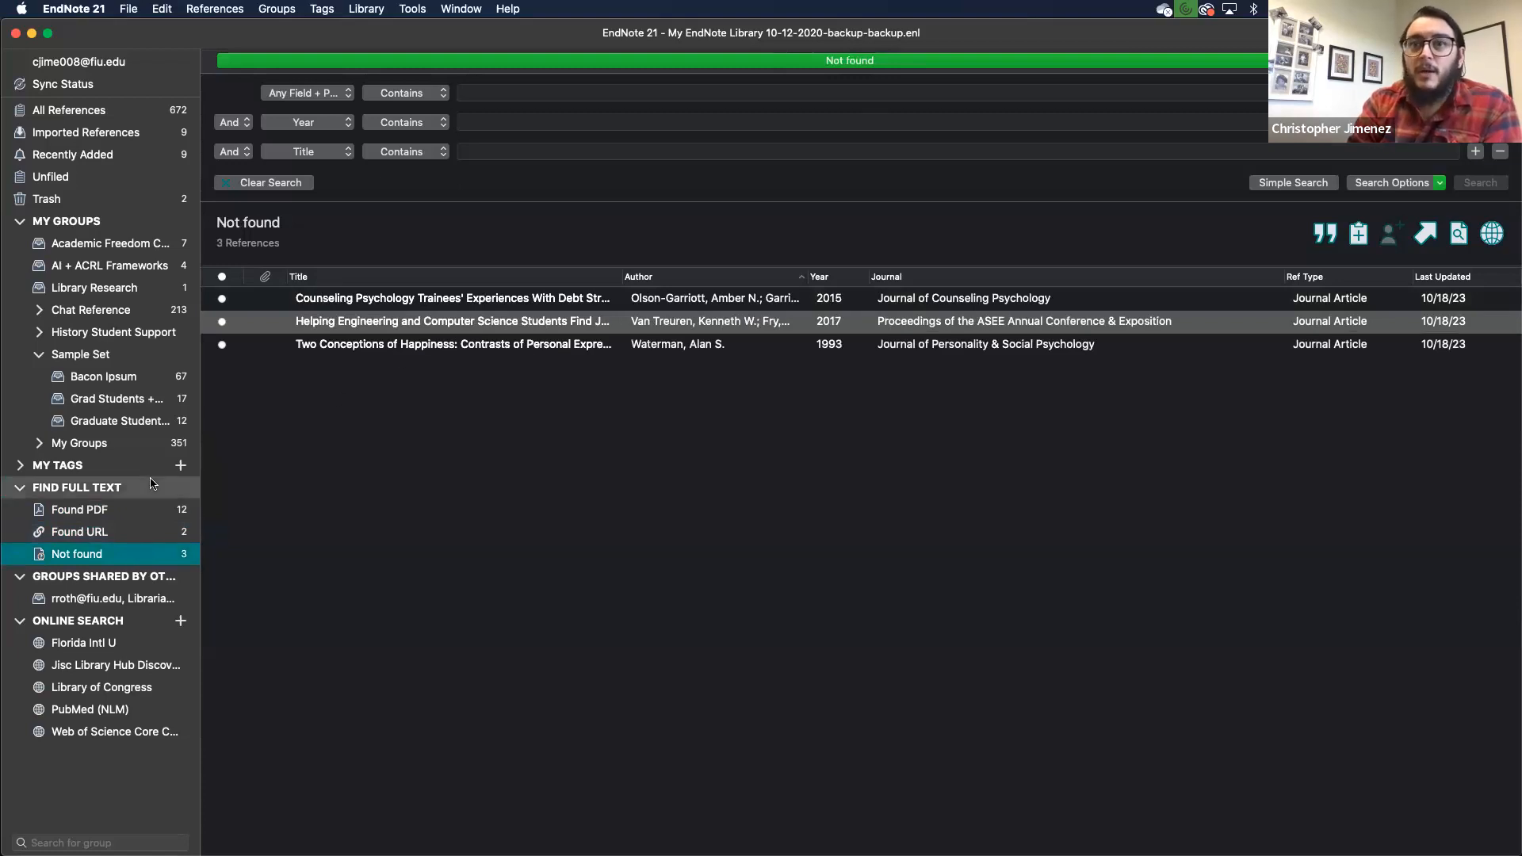
pyautogui.click(135, 402)
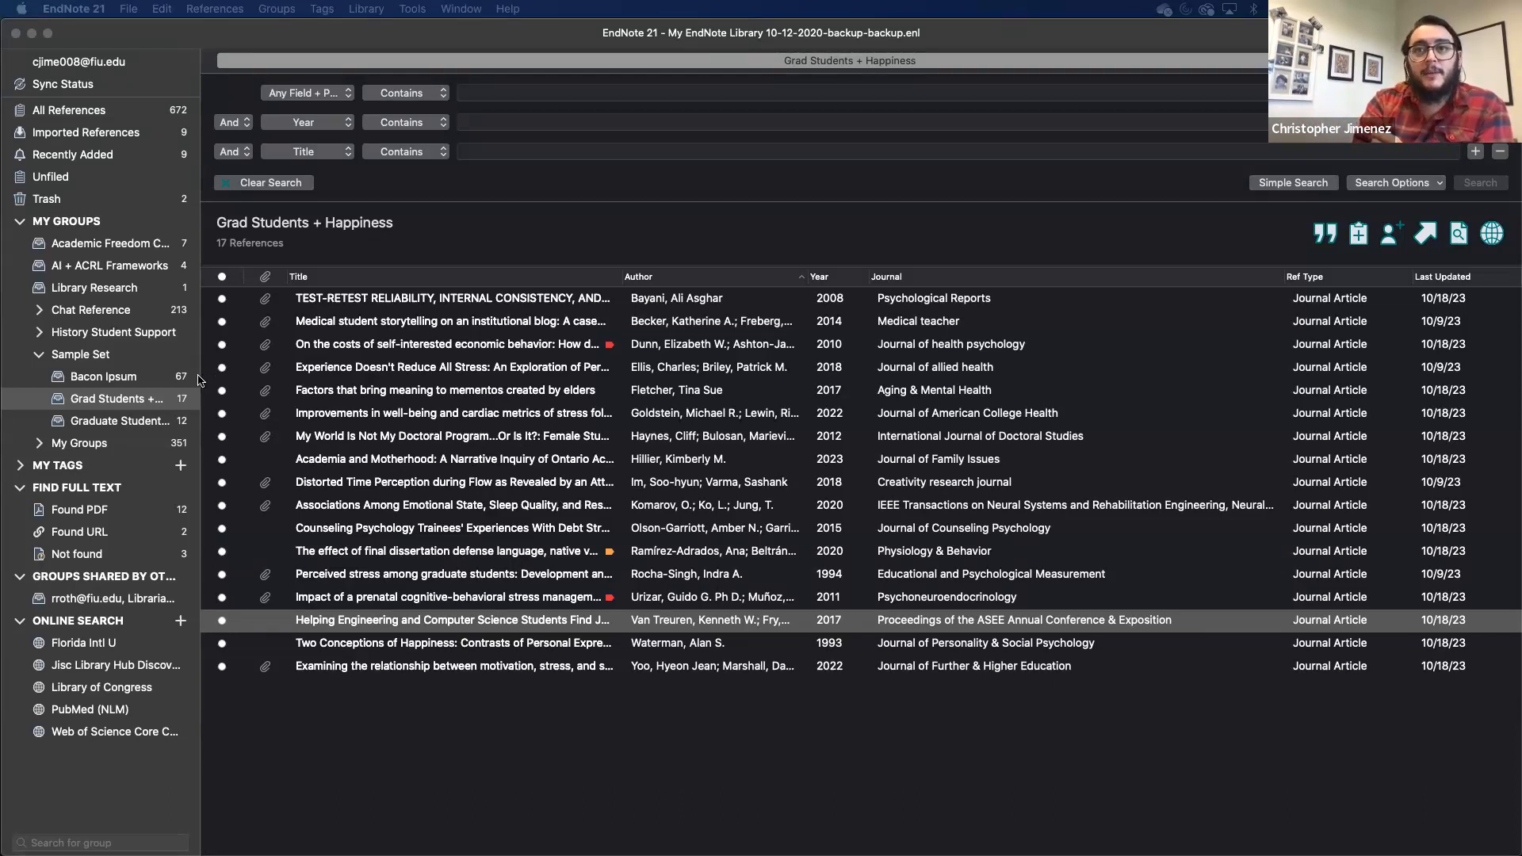
pyautogui.click(131, 399)
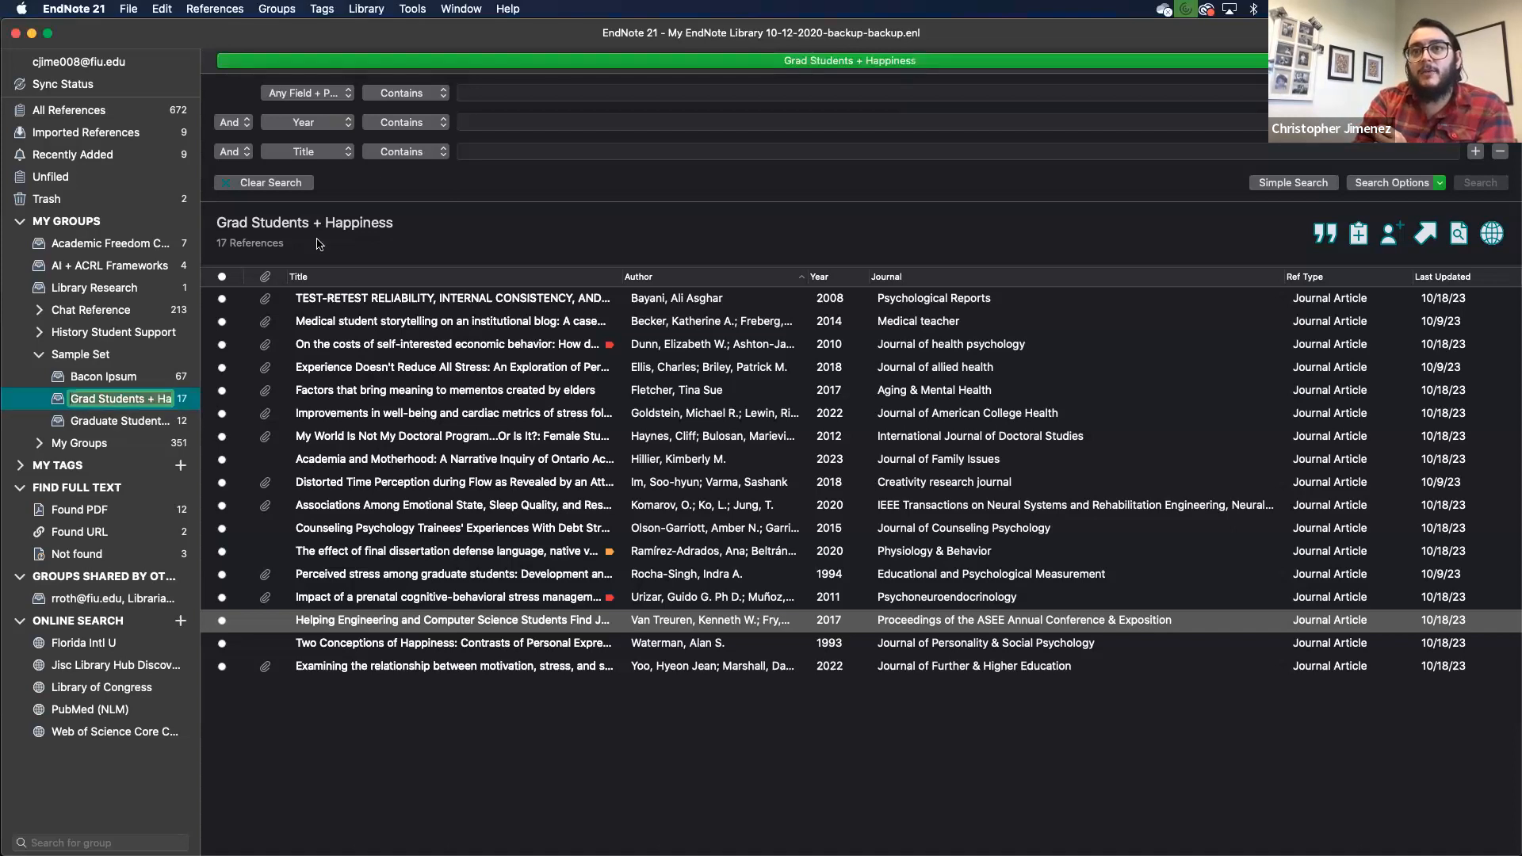
pyautogui.click(332, 699)
# Step: Share the Grad Students + Happiness group with invitee permission set to Read Only
pyautogui.rightClick(133, 398)
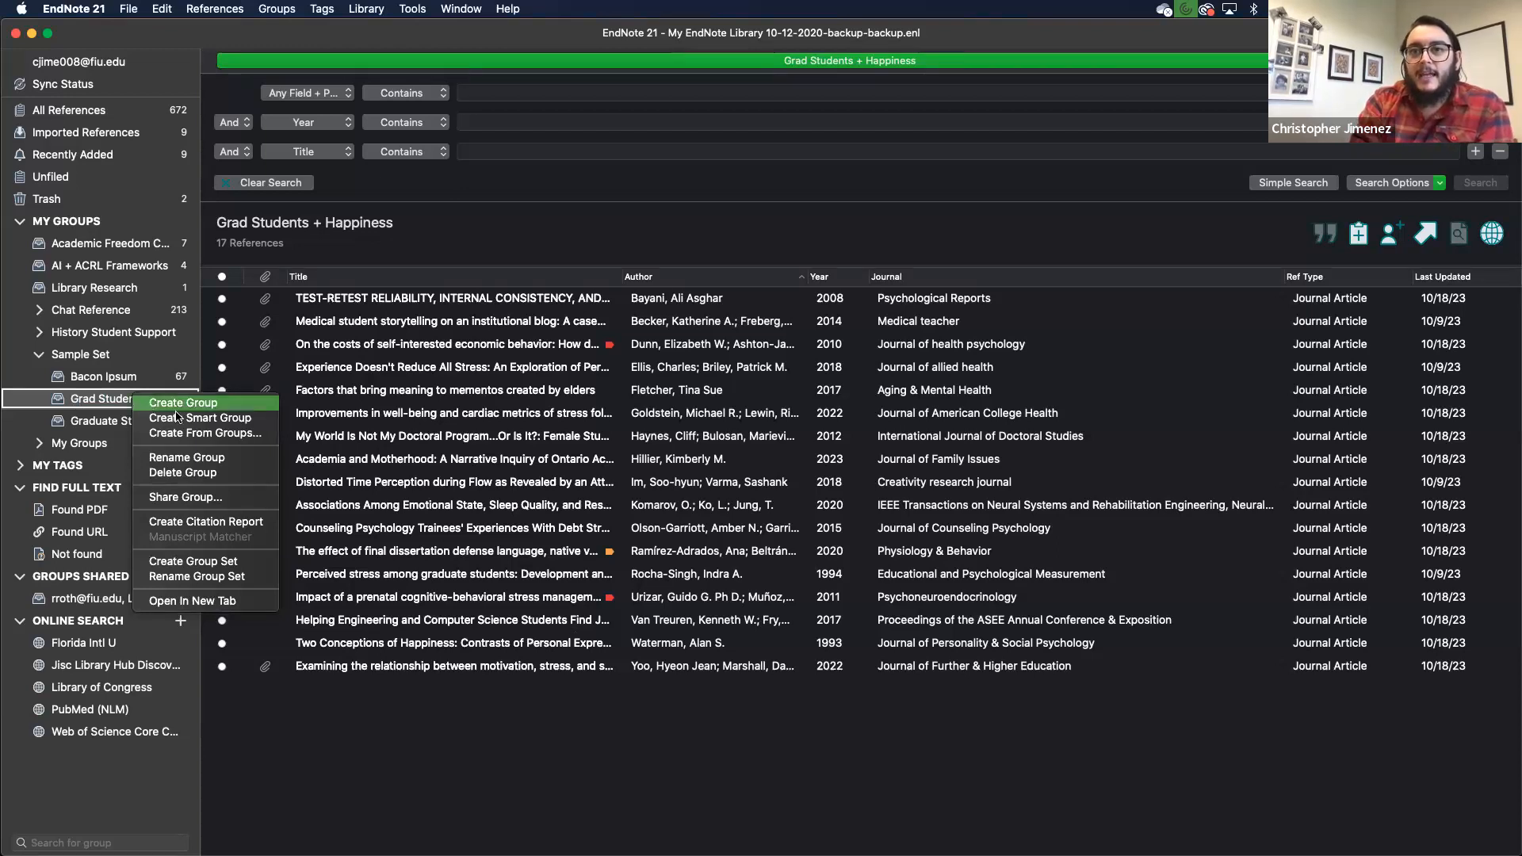
pyautogui.click(202, 499)
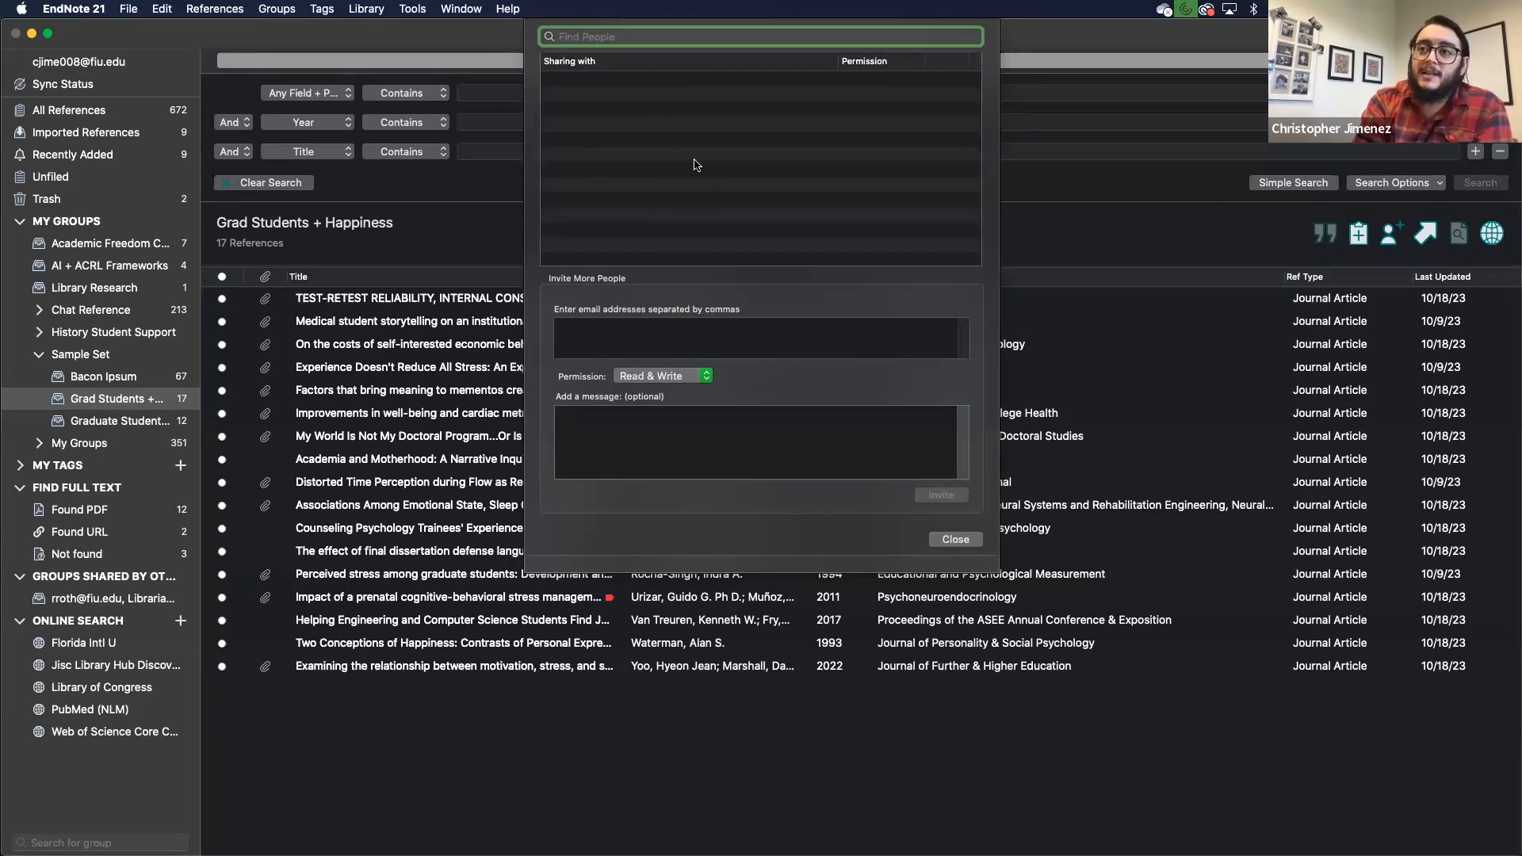
pyautogui.click(601, 351)
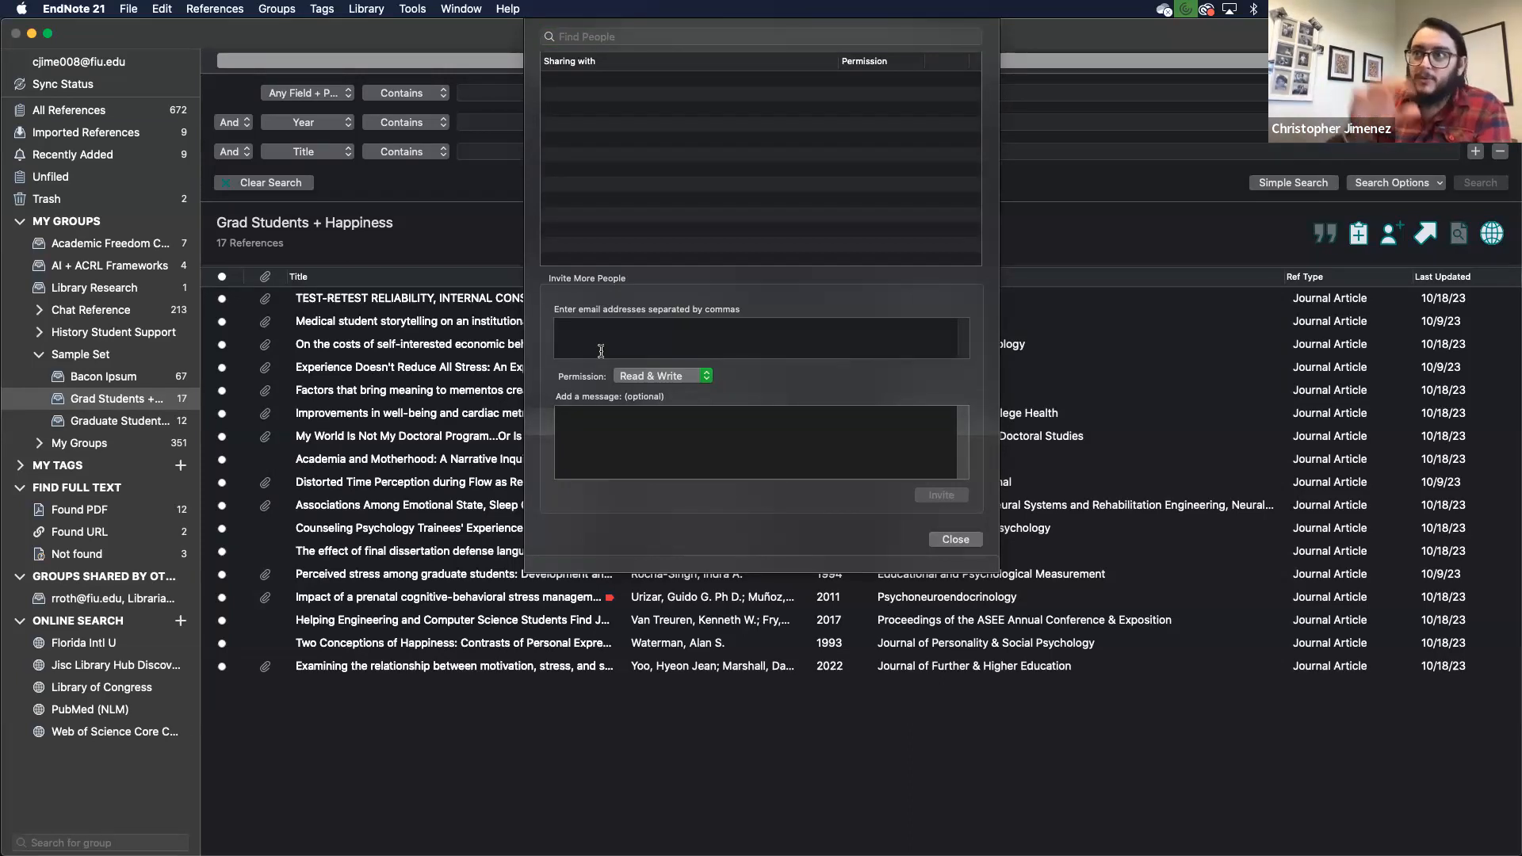
pyautogui.click(676, 377)
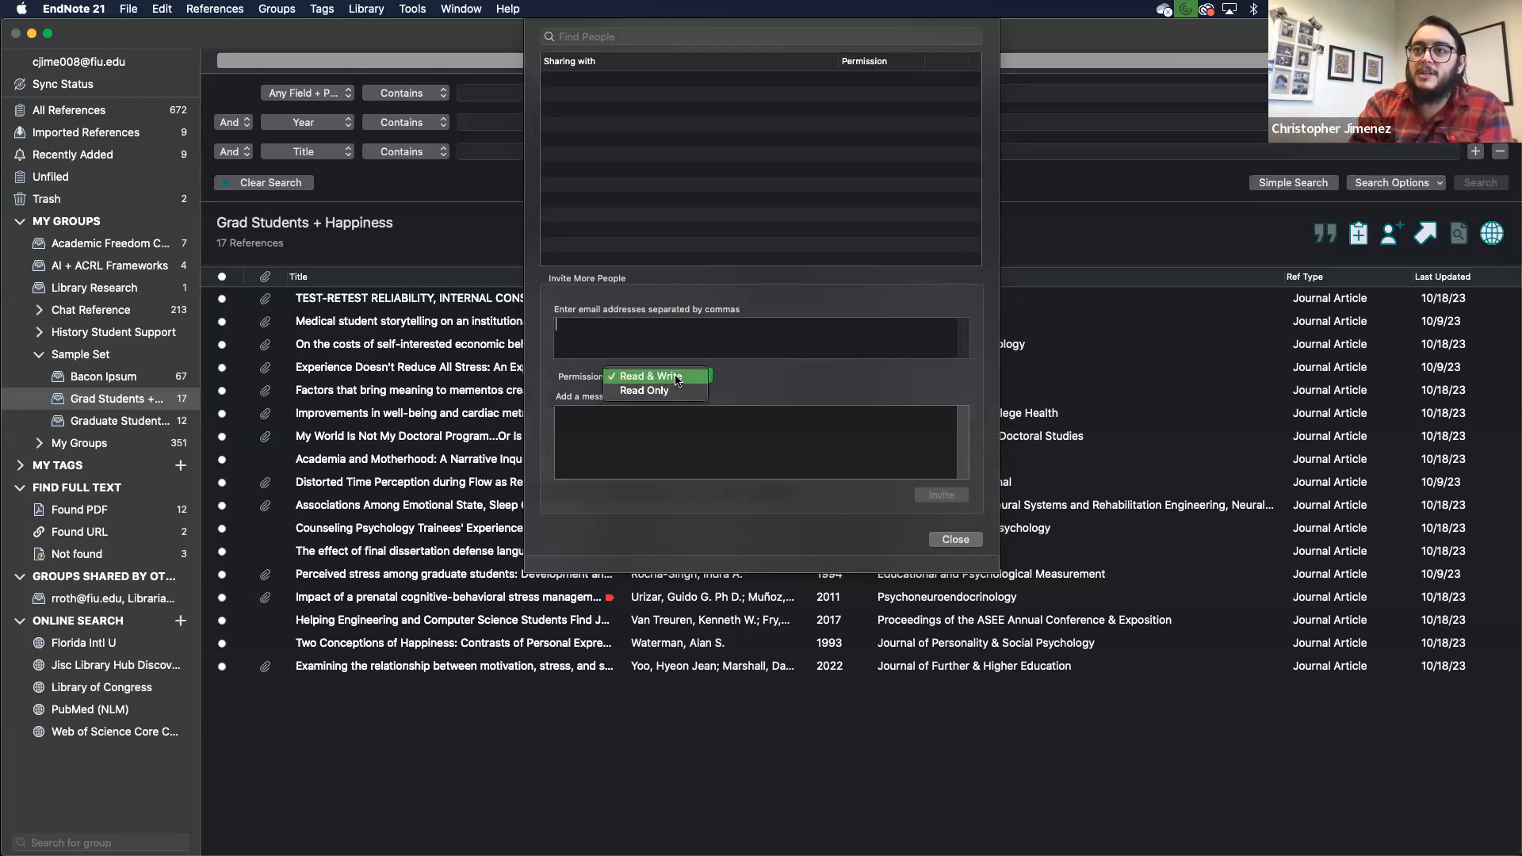
pyautogui.click(670, 391)
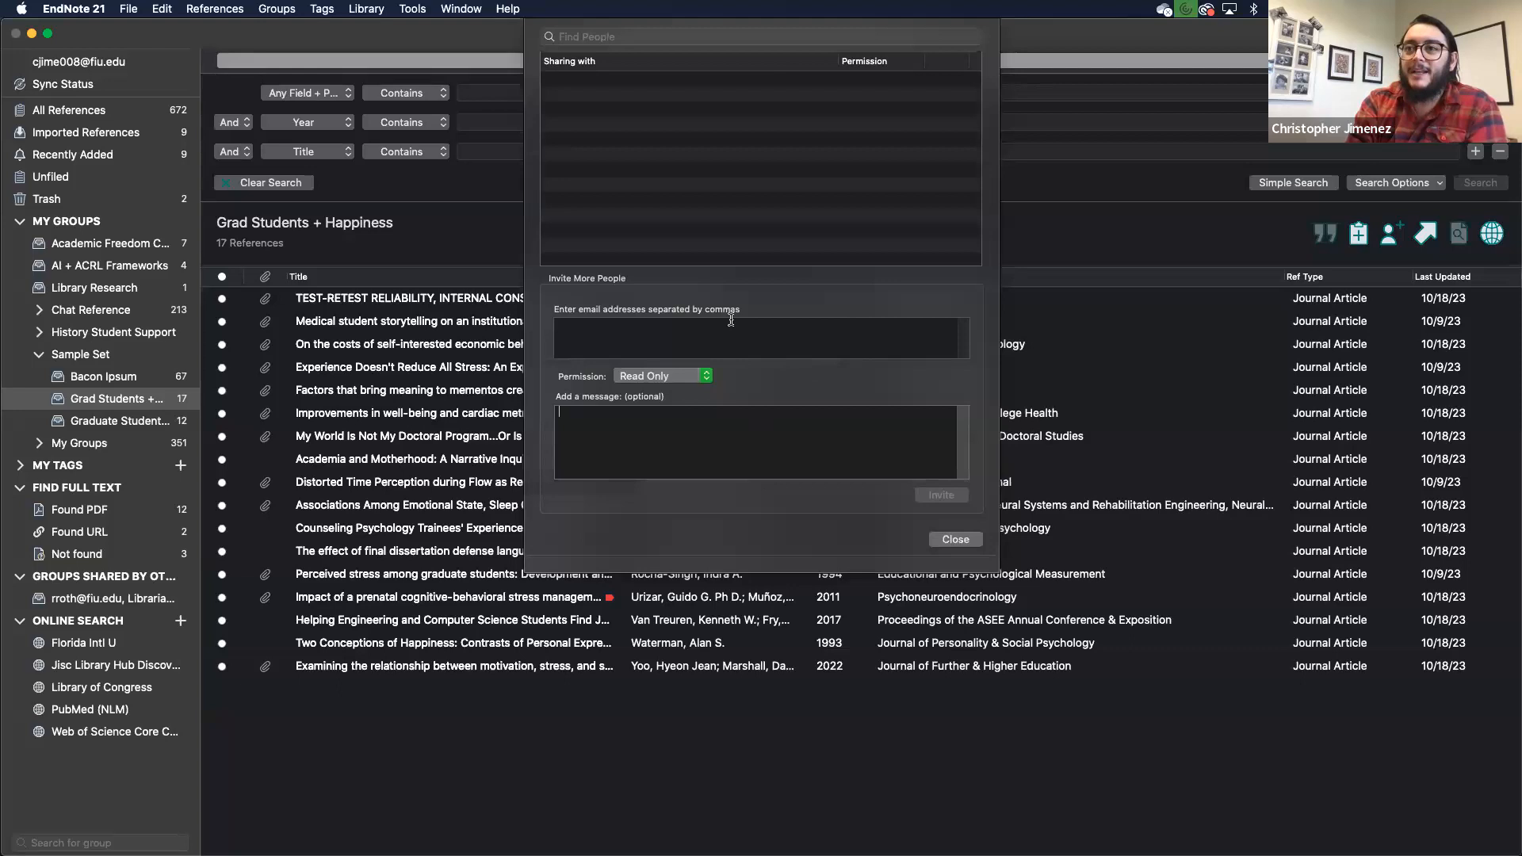
# Step: Close the Grad Students + Happiness sharing dialog
pyautogui.click(955, 540)
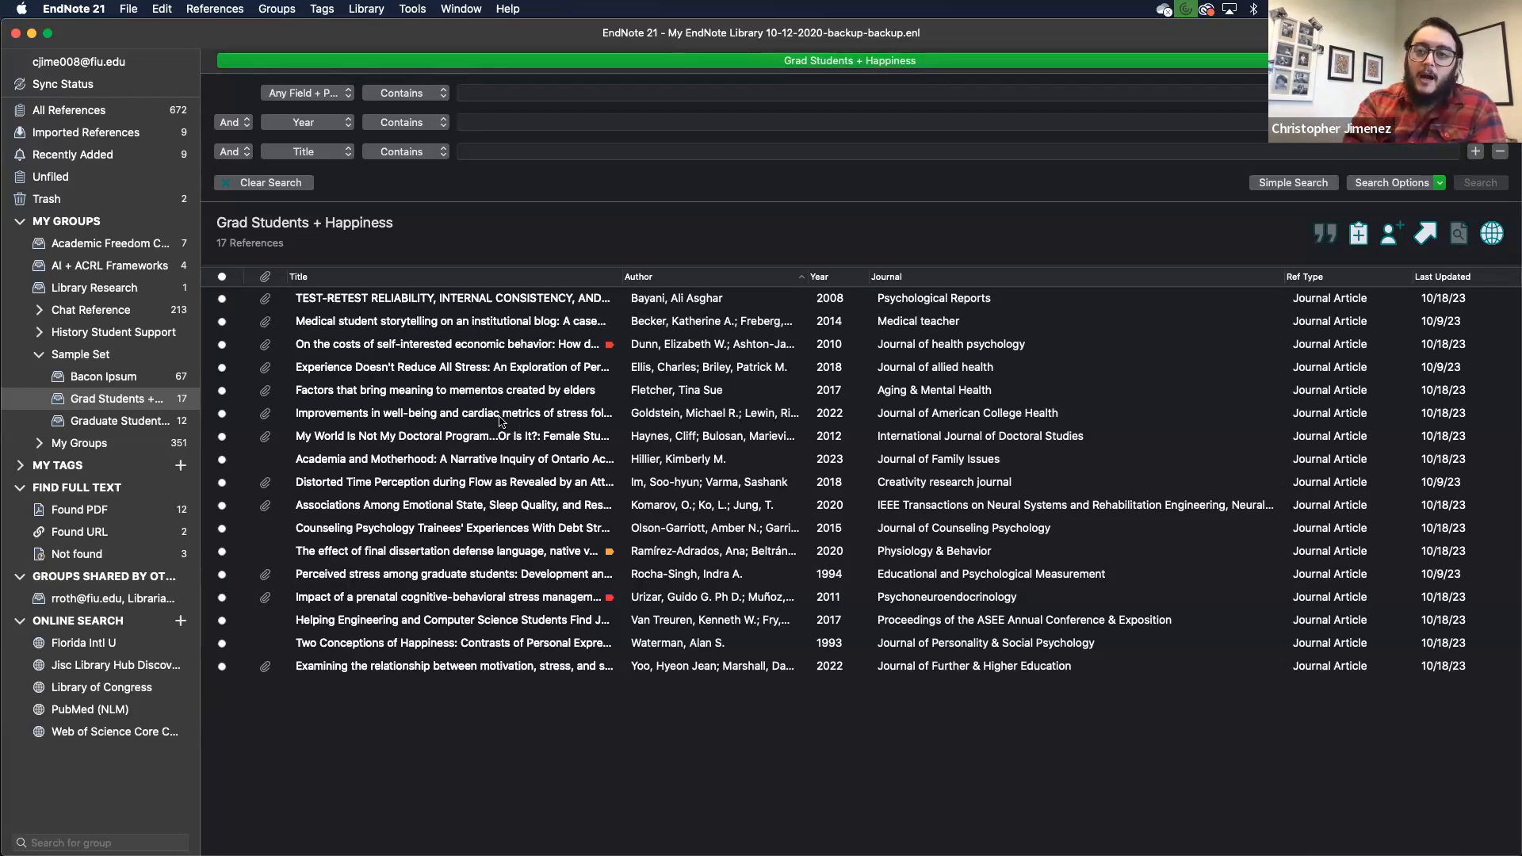
# Step: Select the group's 17 references from the first through the last
pyautogui.click(422, 303)
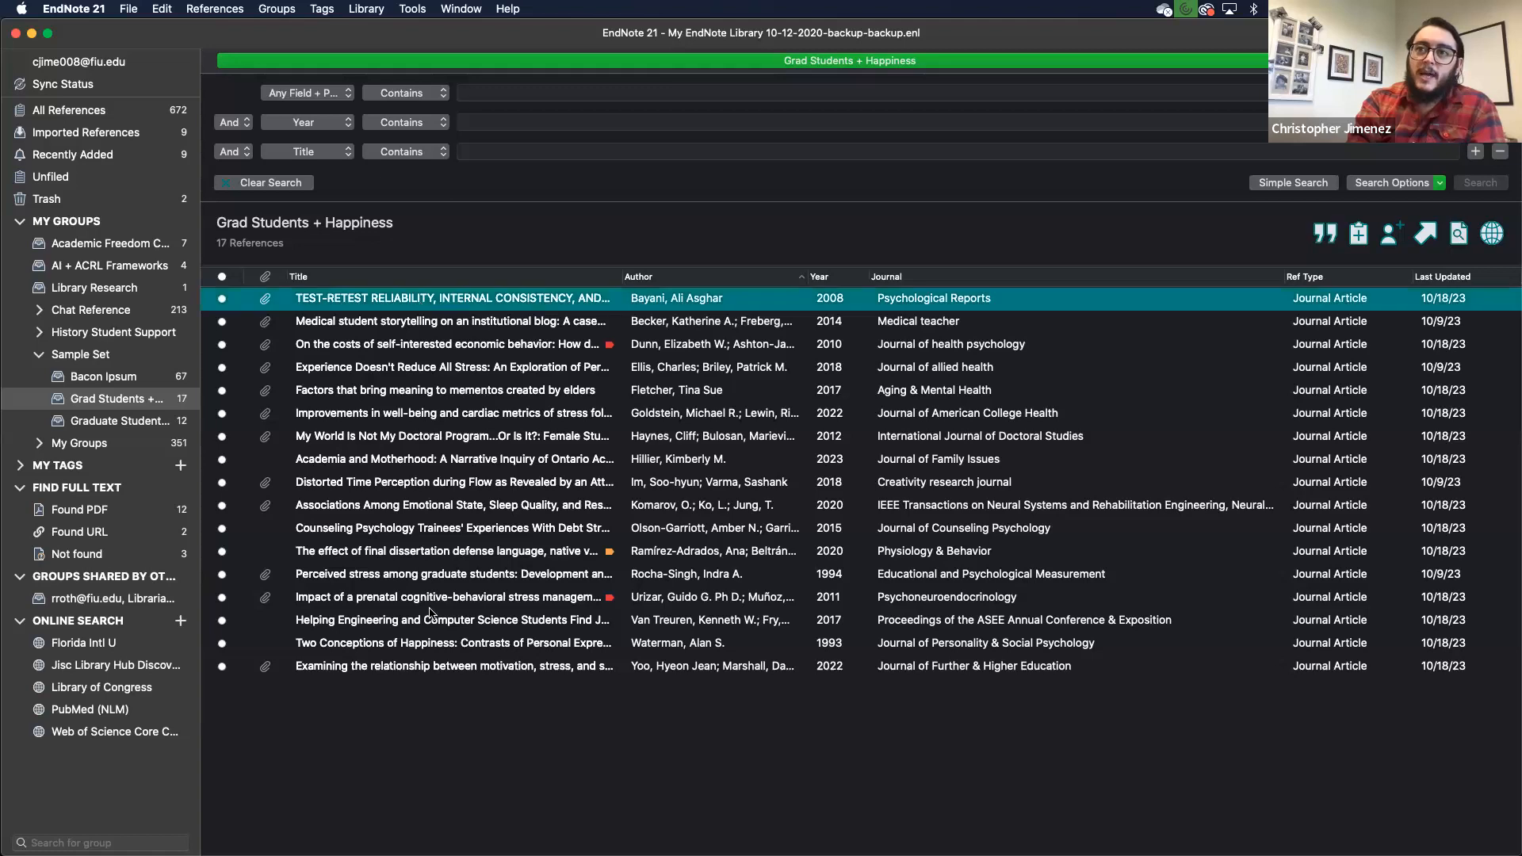
pyautogui.keyDown('shift'); pyautogui.click(432, 675); pyautogui.keyUp('shift')
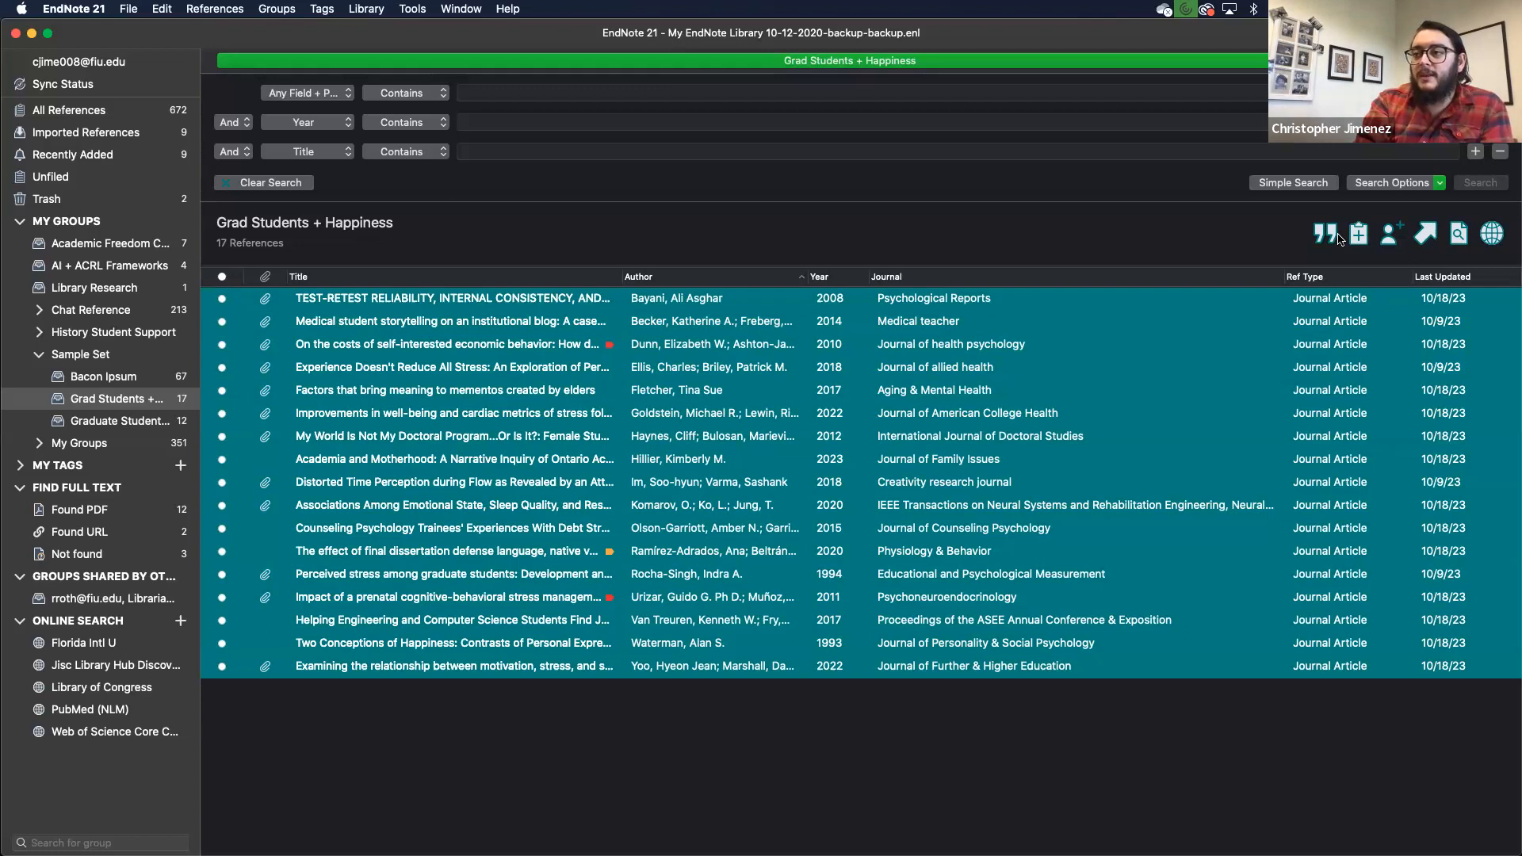
# Step: Set the export of selected references to Rich Text Format (RTF) with Chicago 17th Footnote style
pyautogui.click(1425, 235)
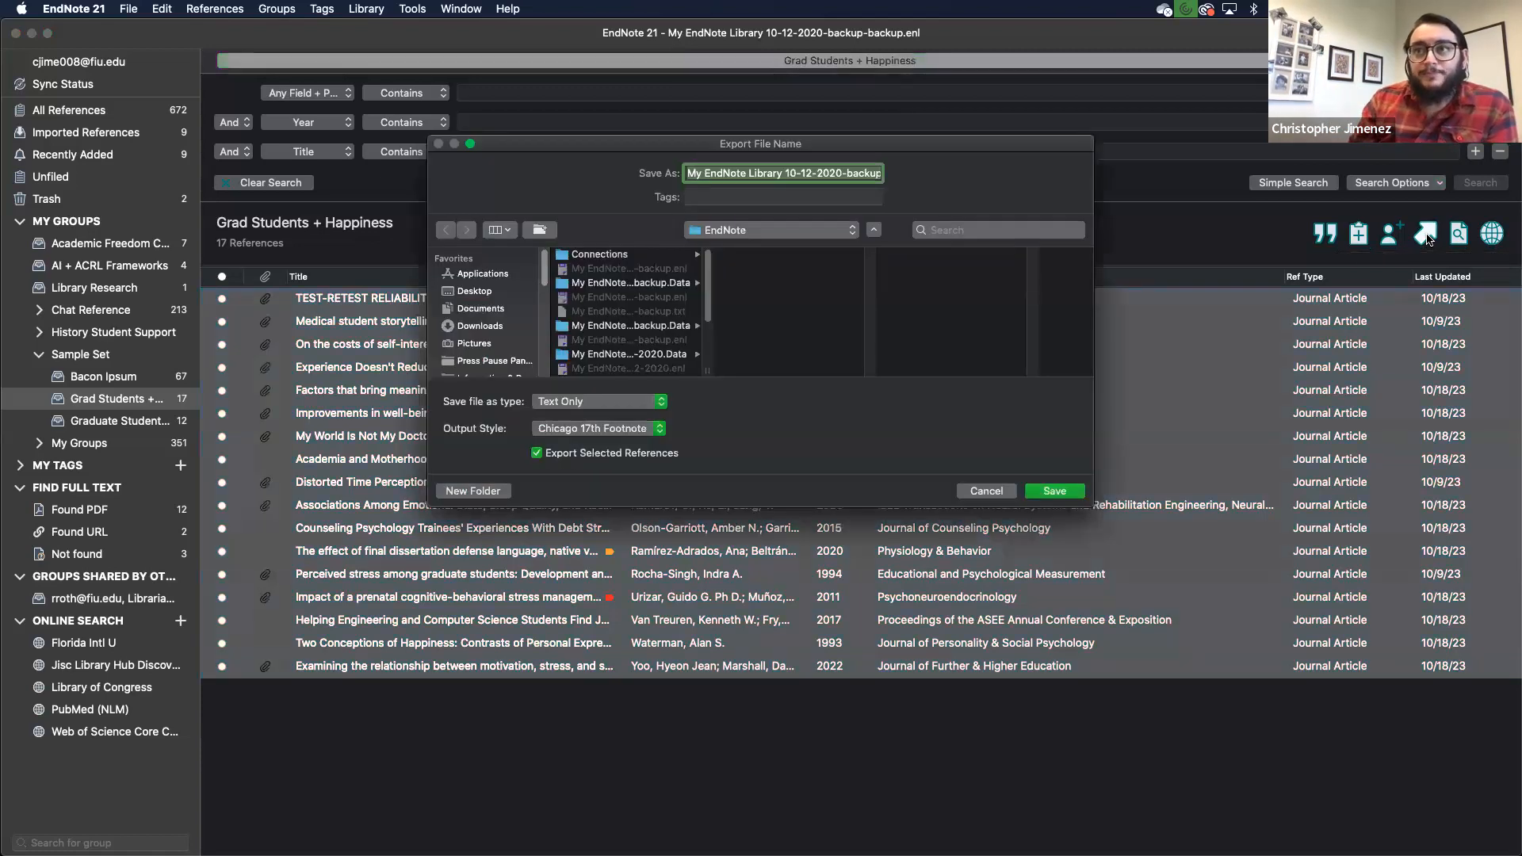
pyautogui.click(619, 405)
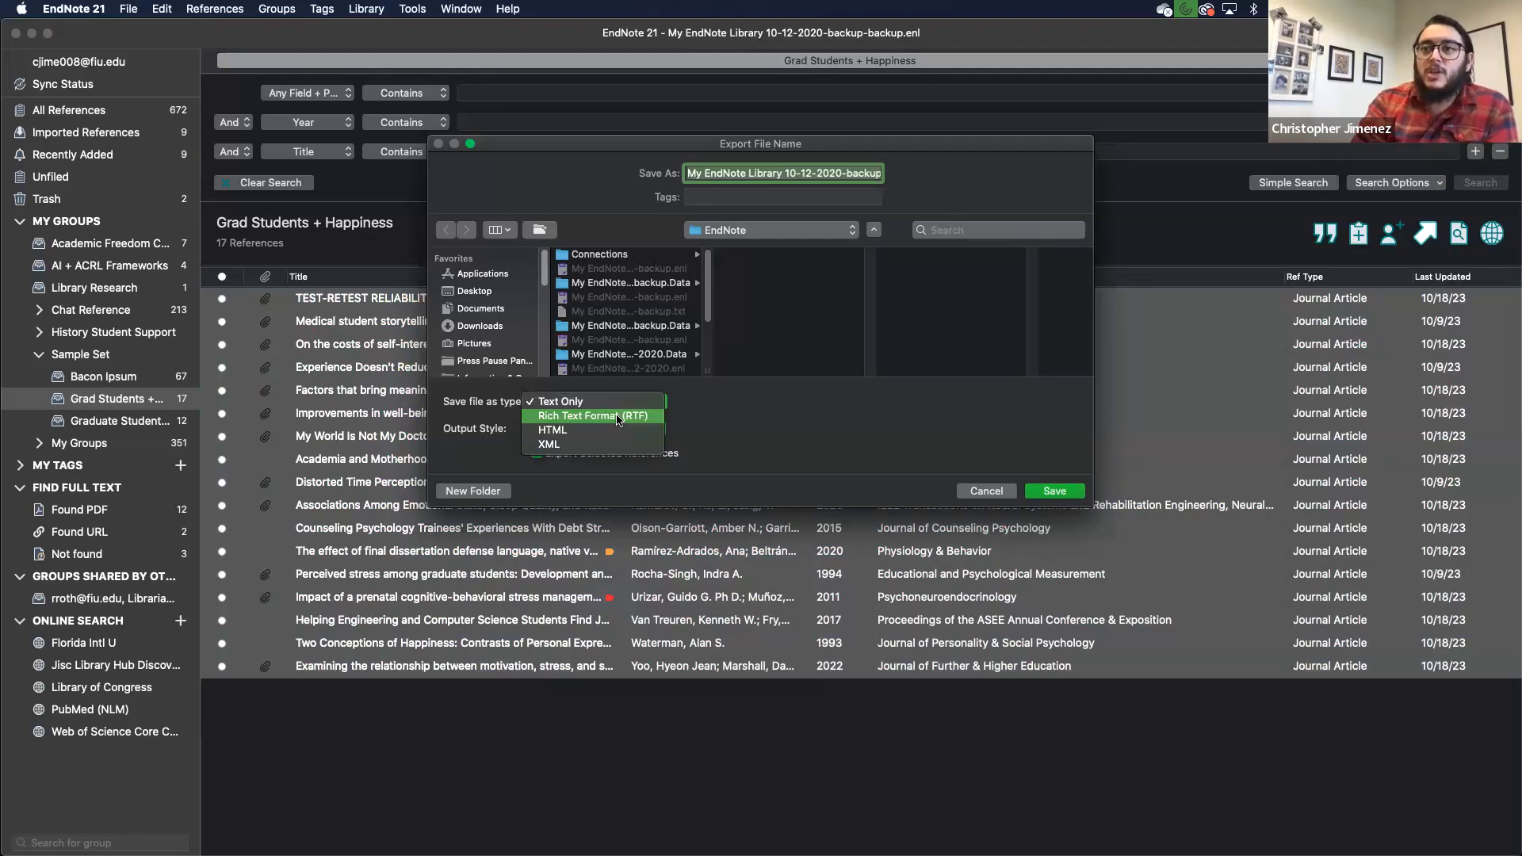
pyautogui.click(619, 417)
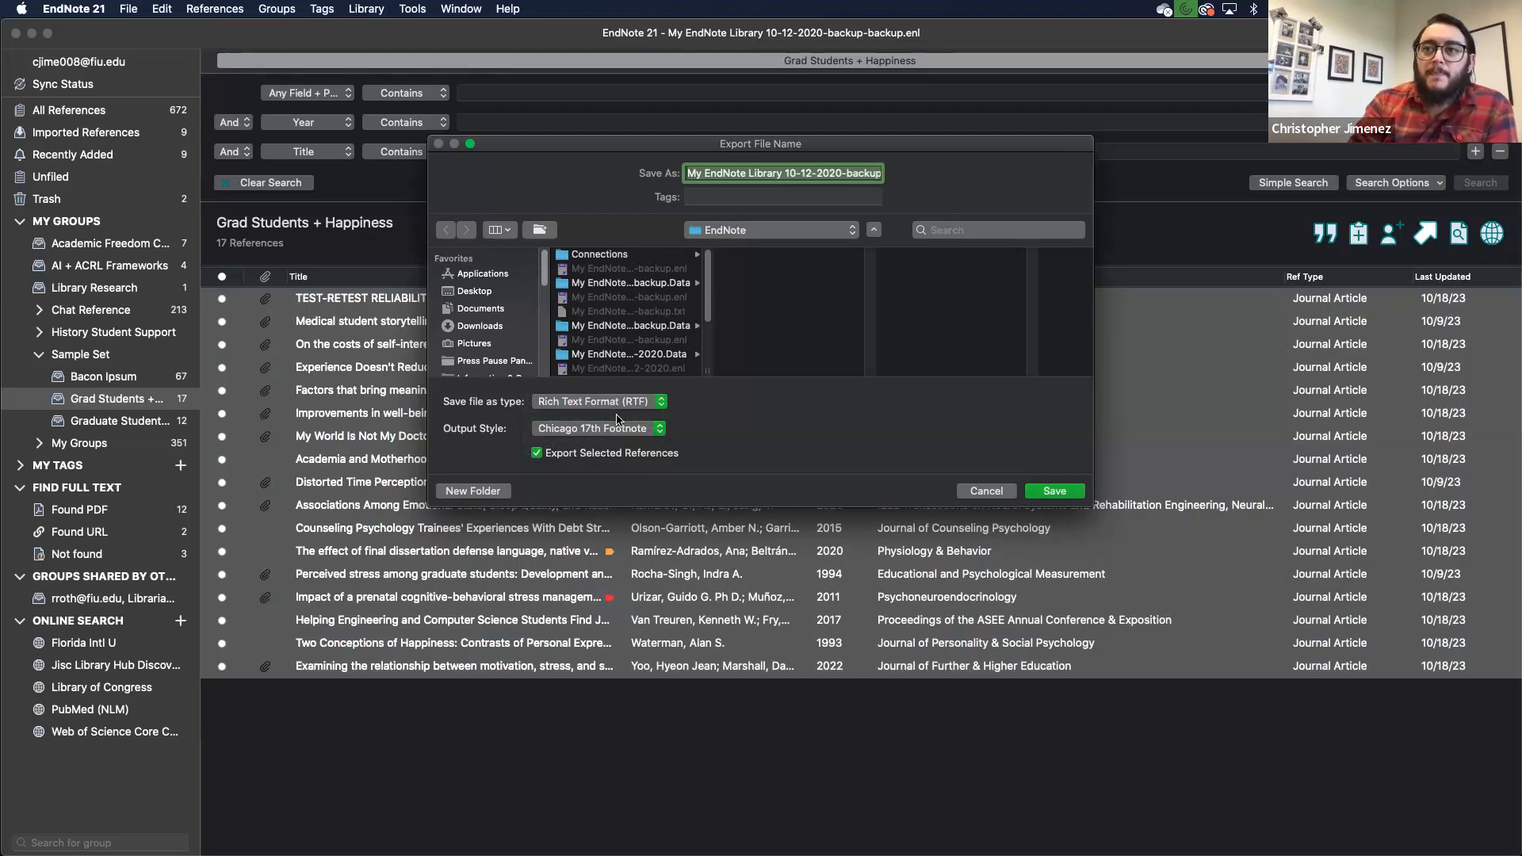
pyautogui.click(649, 432)
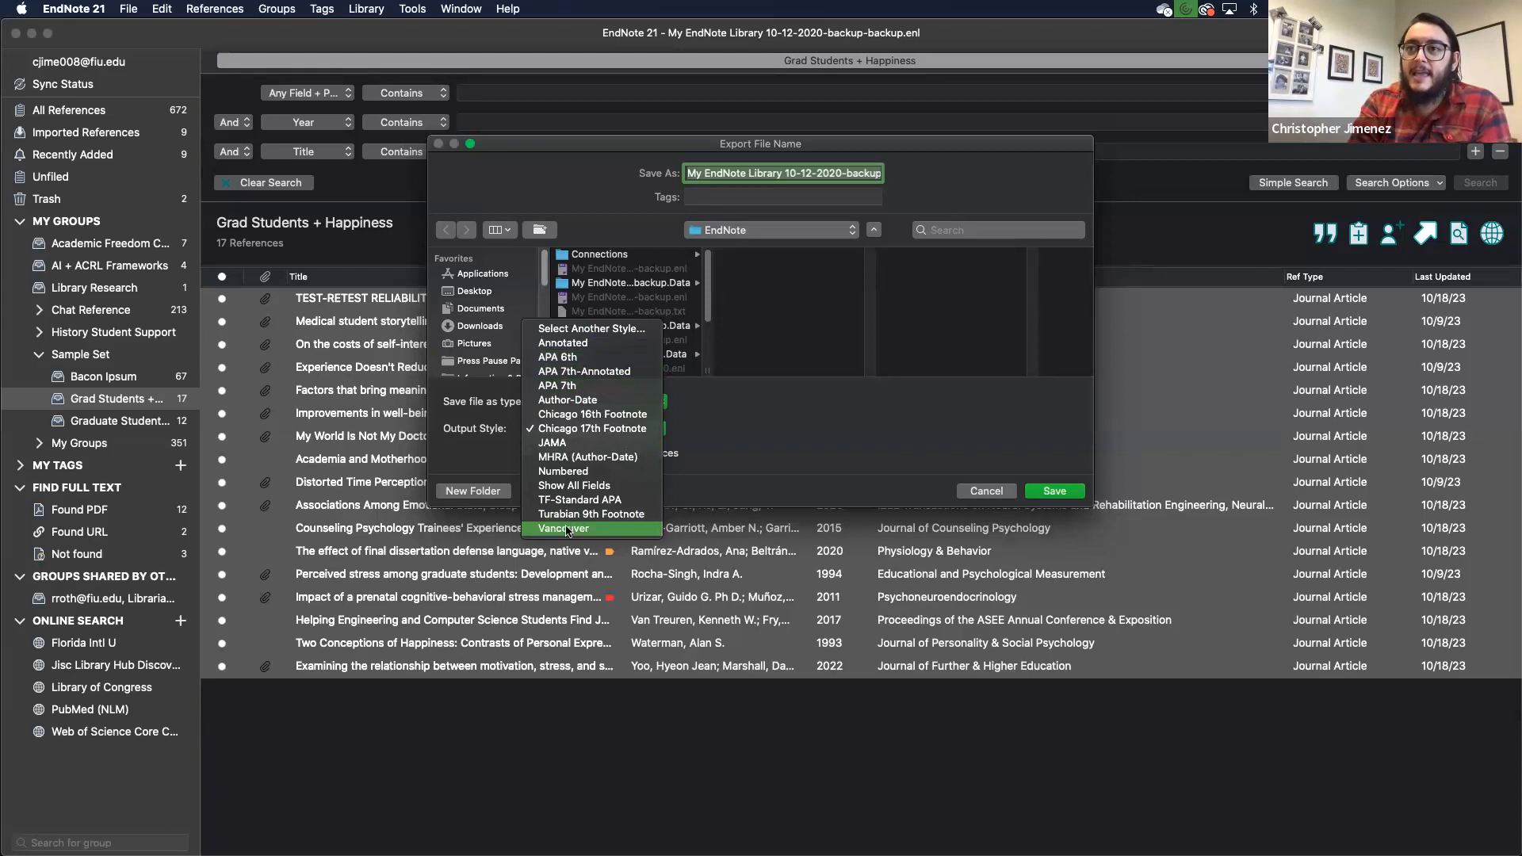
pyautogui.click(582, 328)
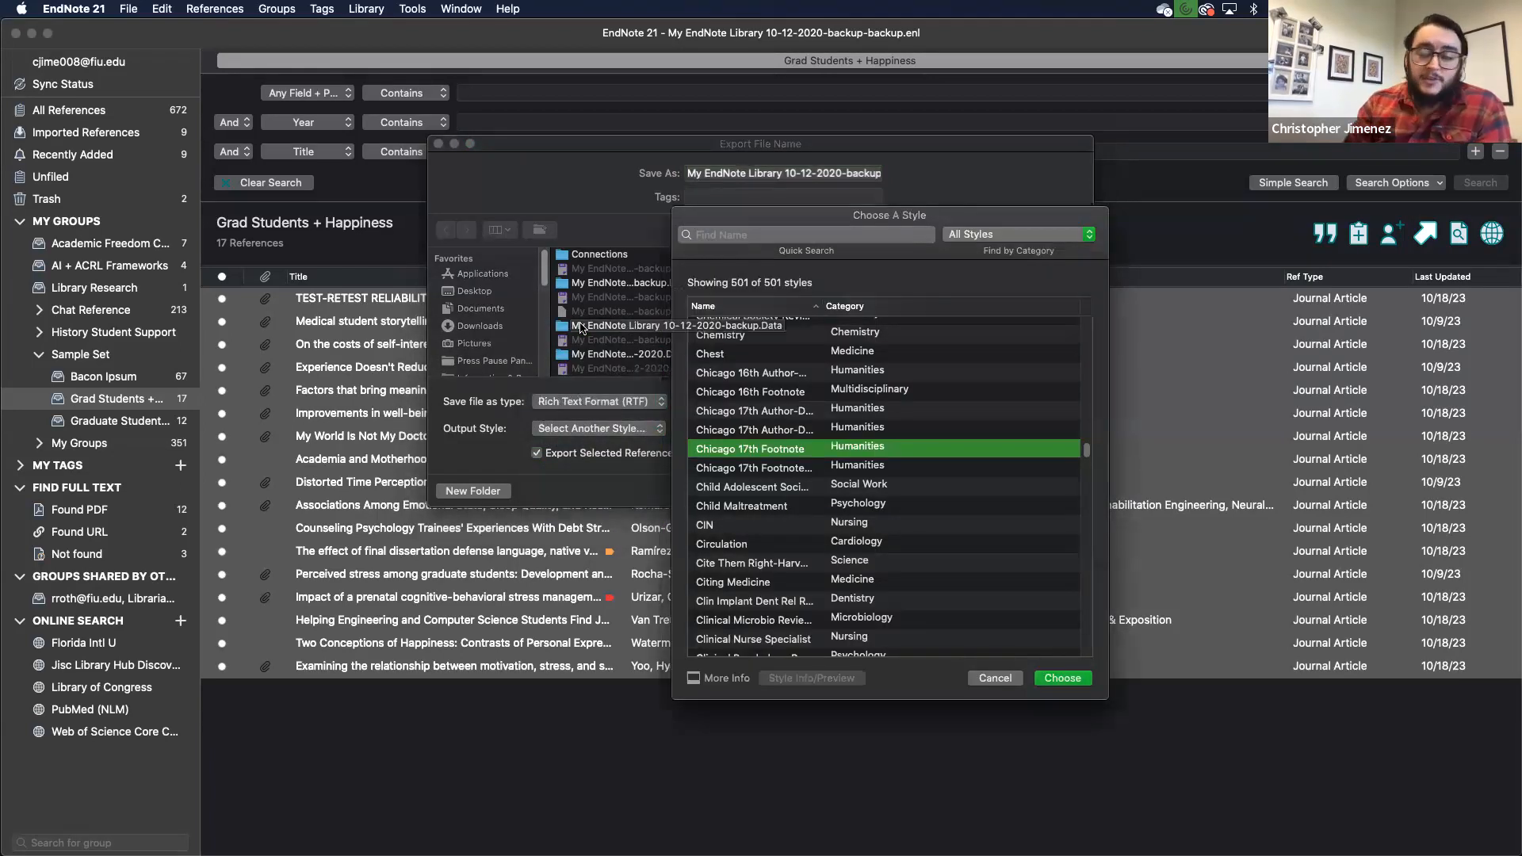
pyautogui.scroll(-10, 842, 490)
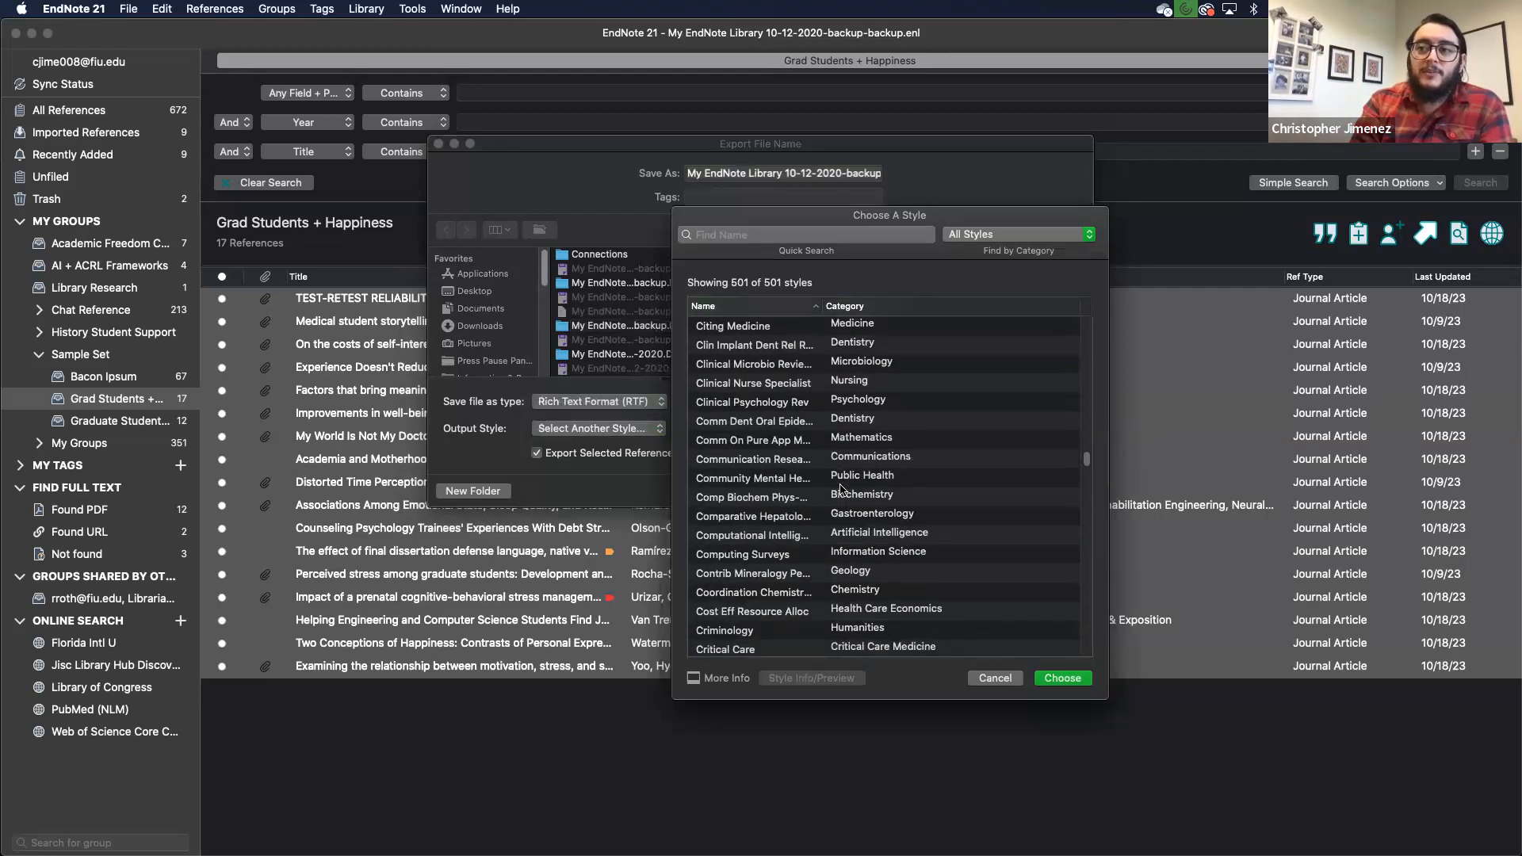
pyautogui.scroll(-15, 842, 489)
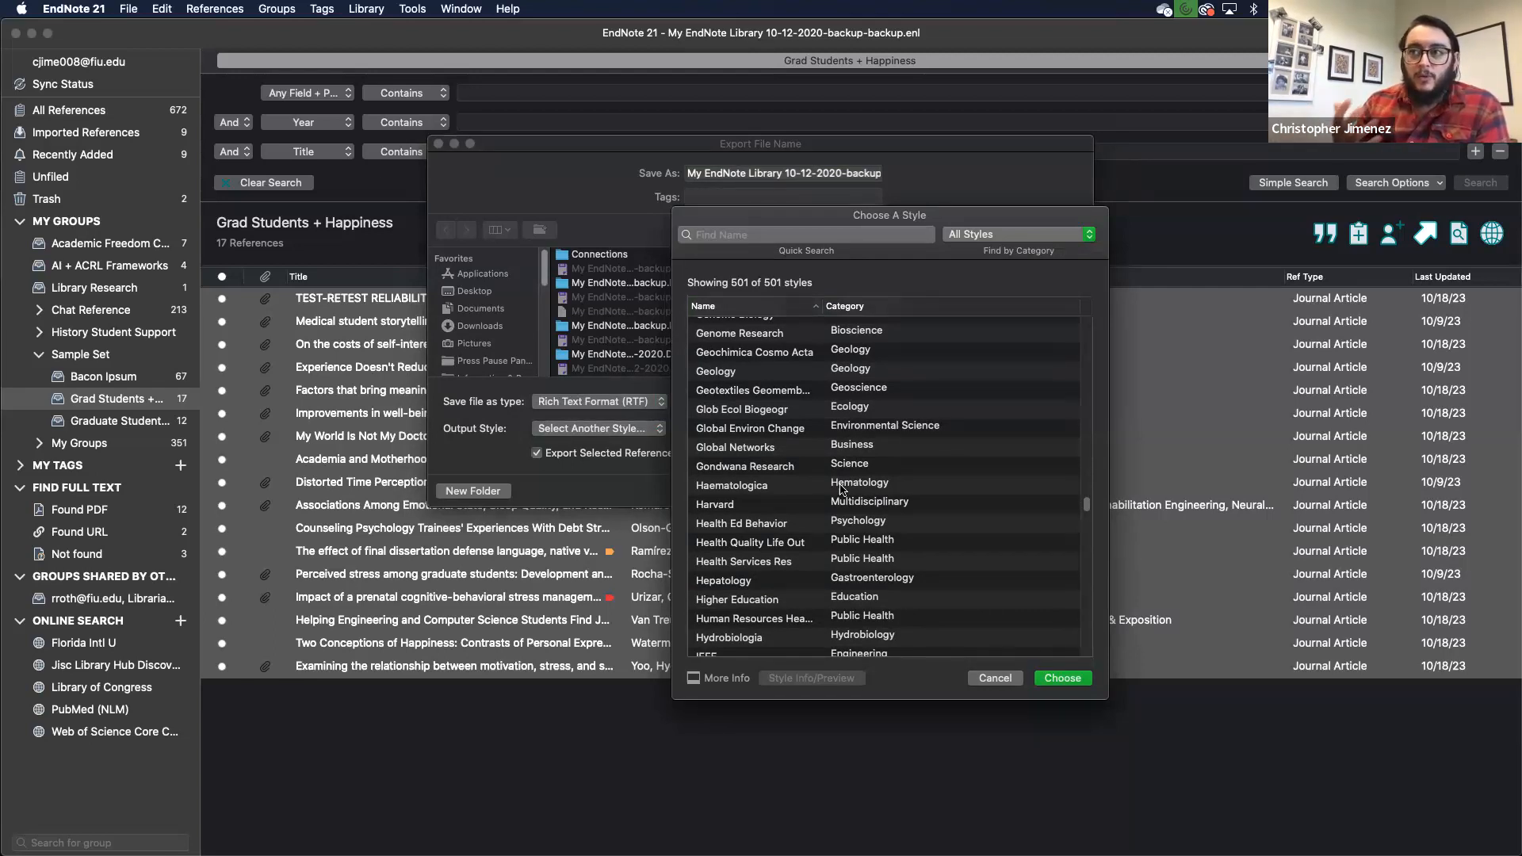
pyautogui.scroll(-5, 842, 489)
pyautogui.scroll(-2, 793, 507)
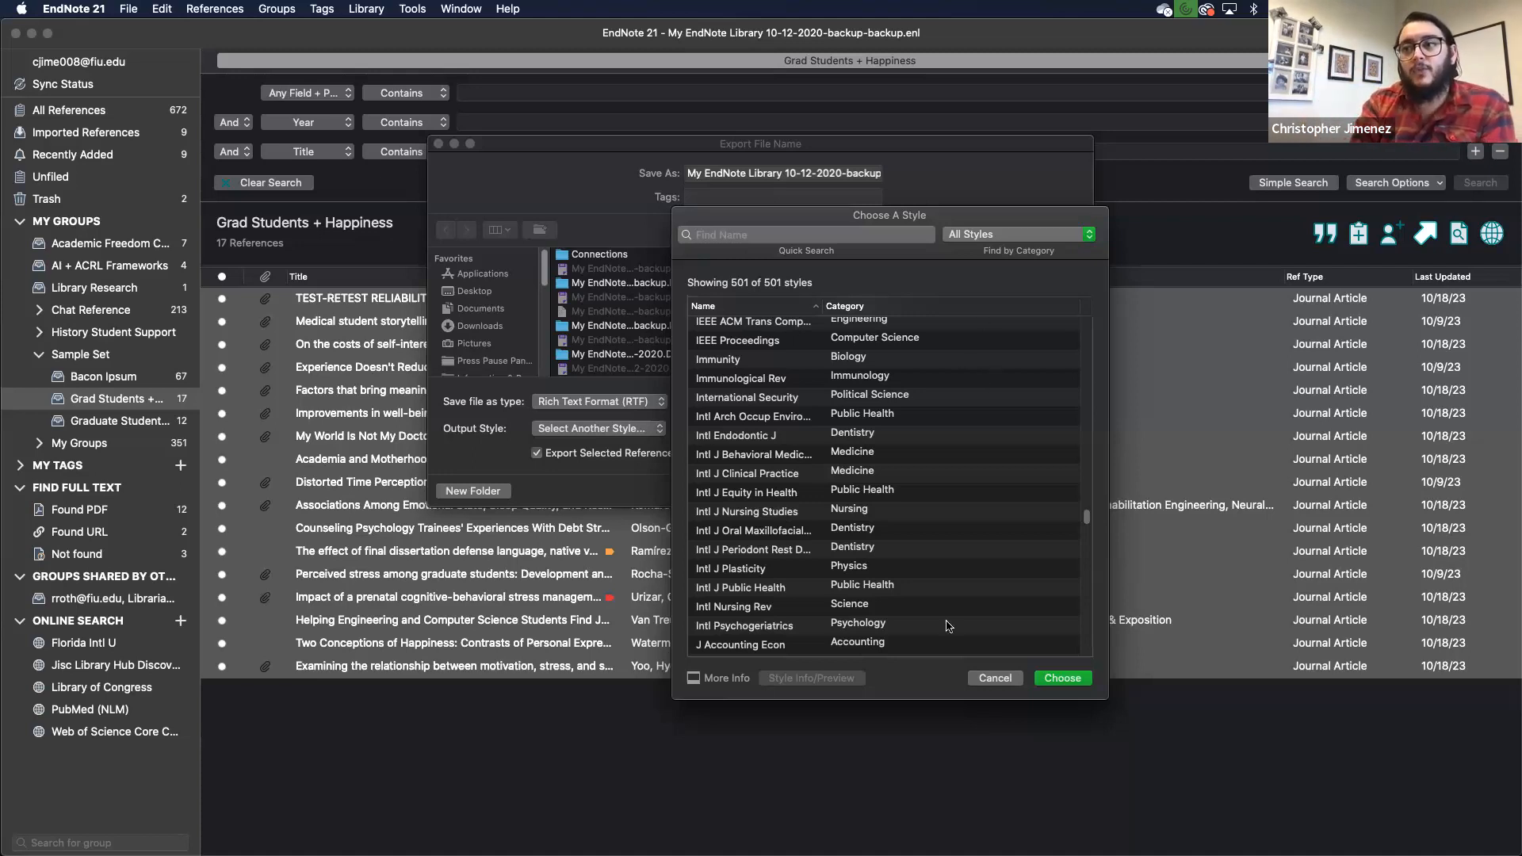
pyautogui.click(994, 679)
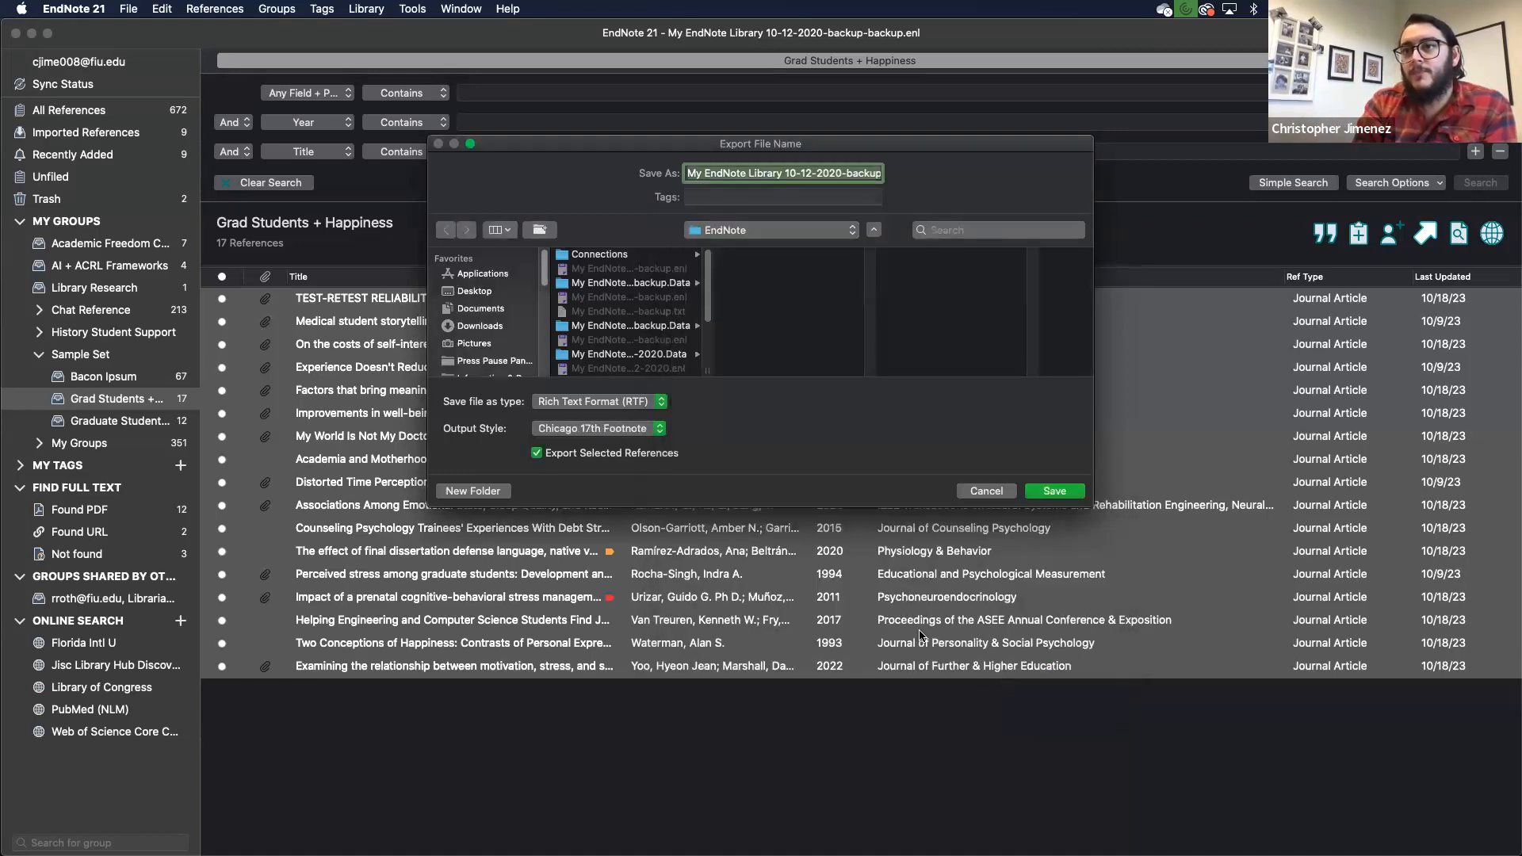
# Step: Cancel the export and bring the Word EndNote21_Bibliography document forward, widened to full width
pyautogui.click(977, 491)
pyautogui.hotkey('ctrl', 'Up')
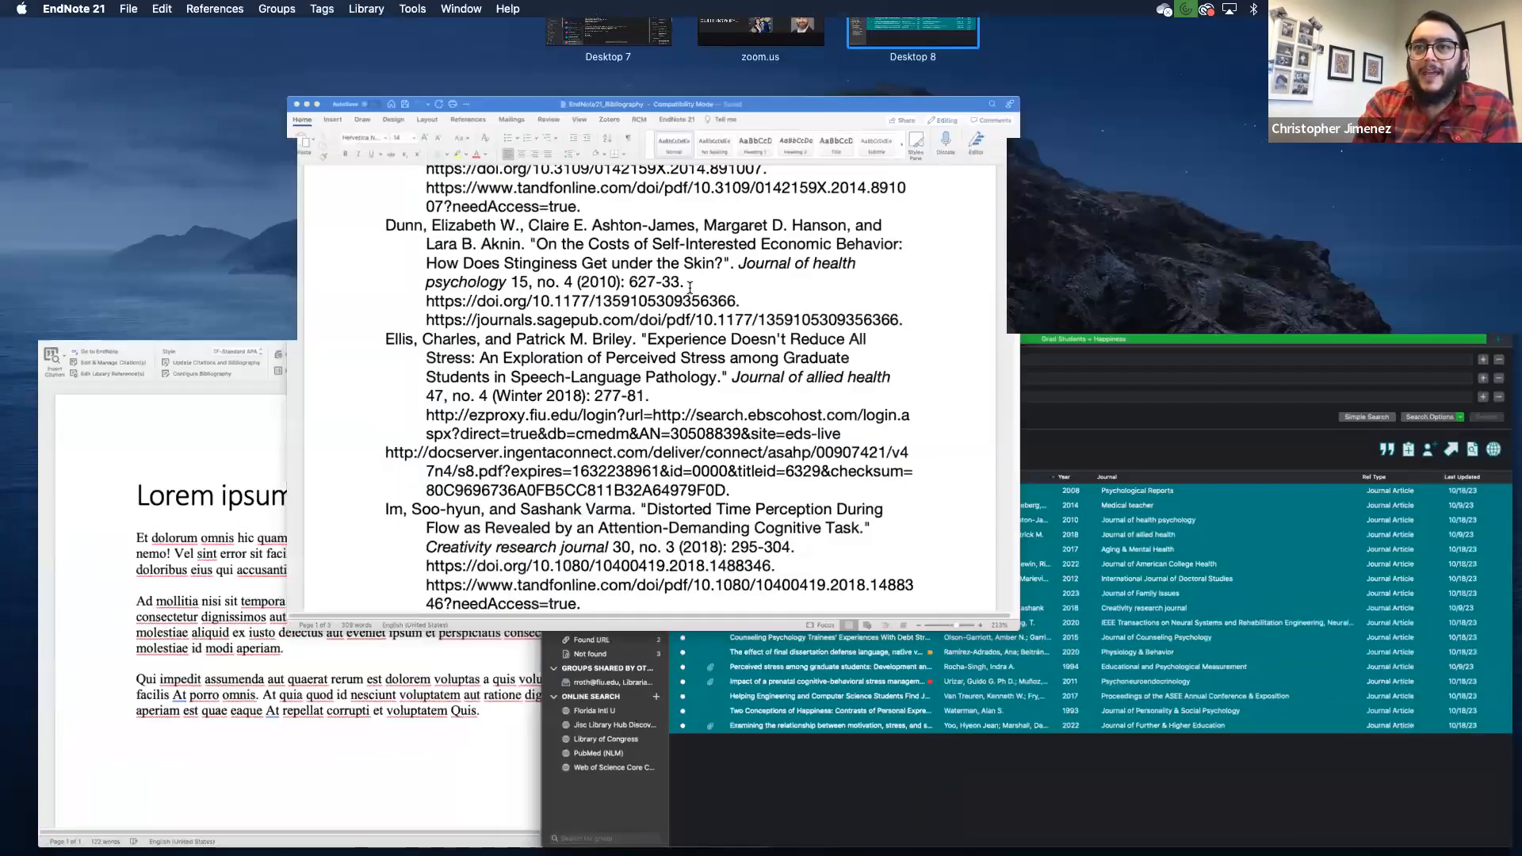
pyautogui.click(690, 287)
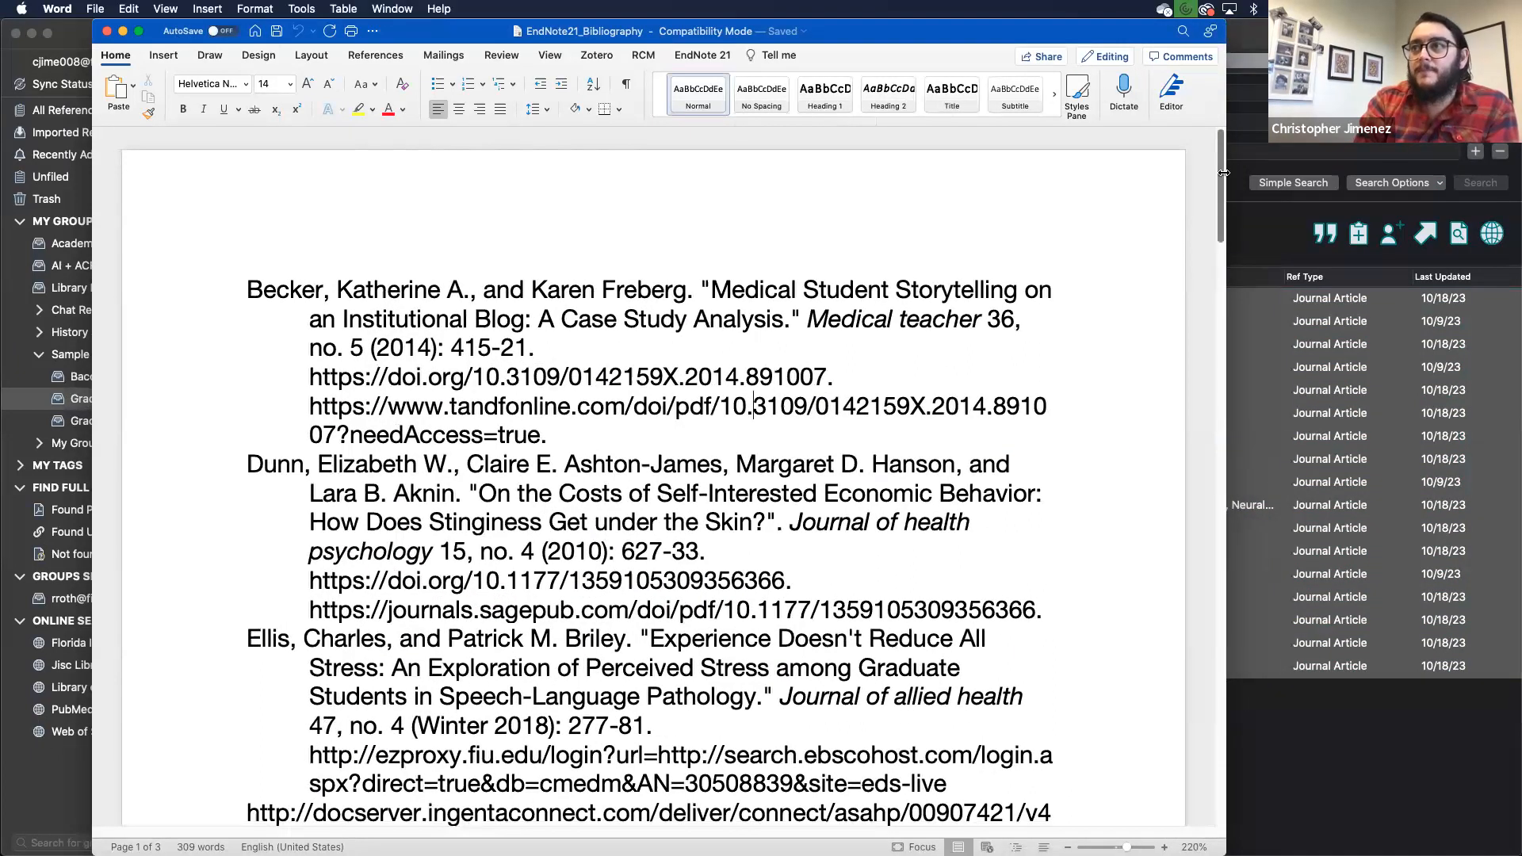
pyautogui.moveTo(1227, 170); pyautogui.dragTo(1510, 168)
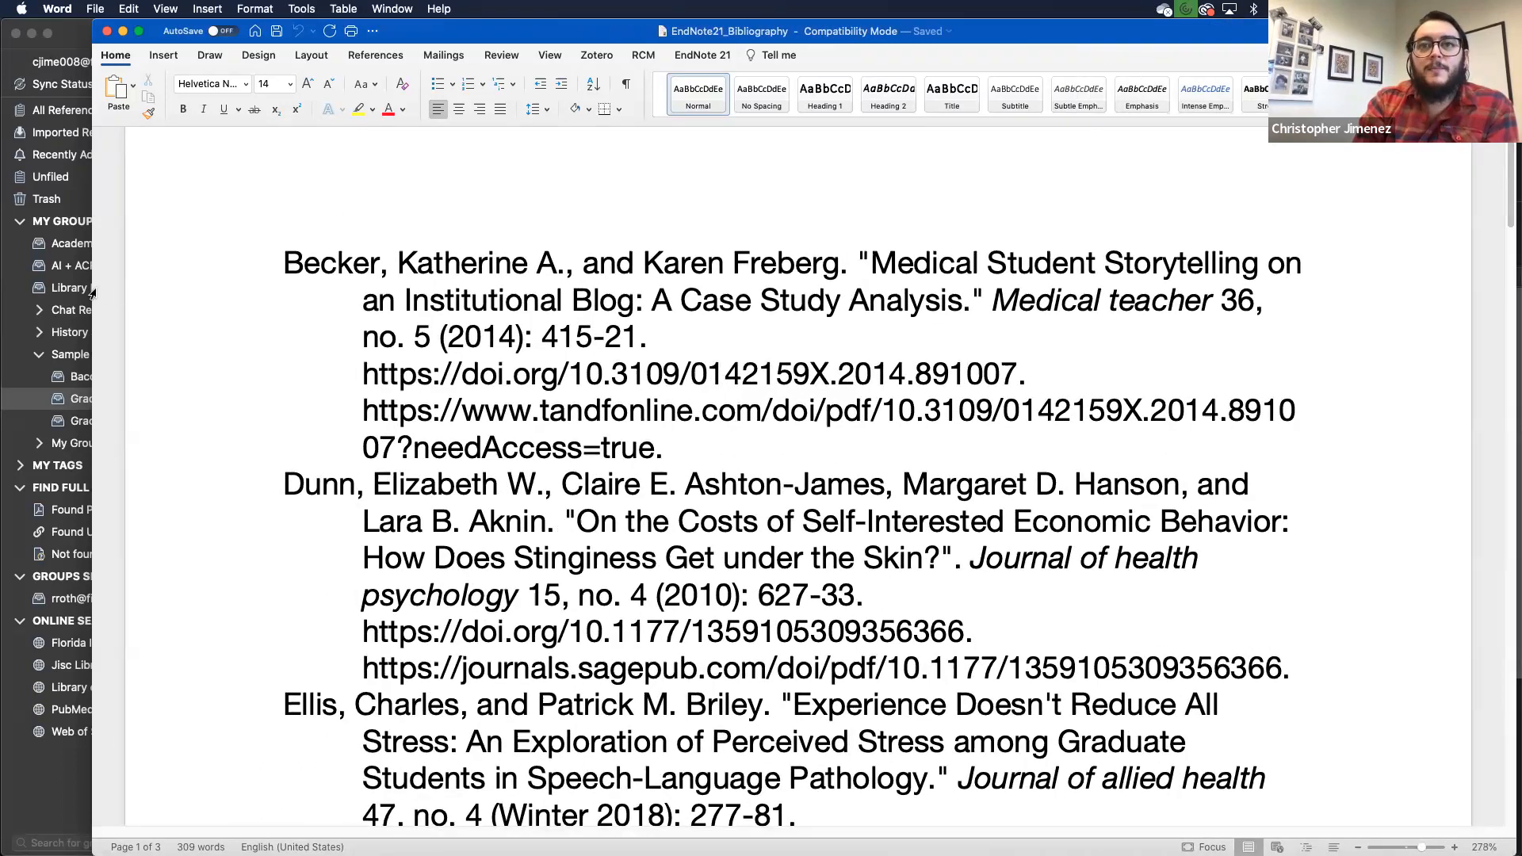
pyautogui.moveTo(92, 292); pyautogui.dragTo(1, 292)
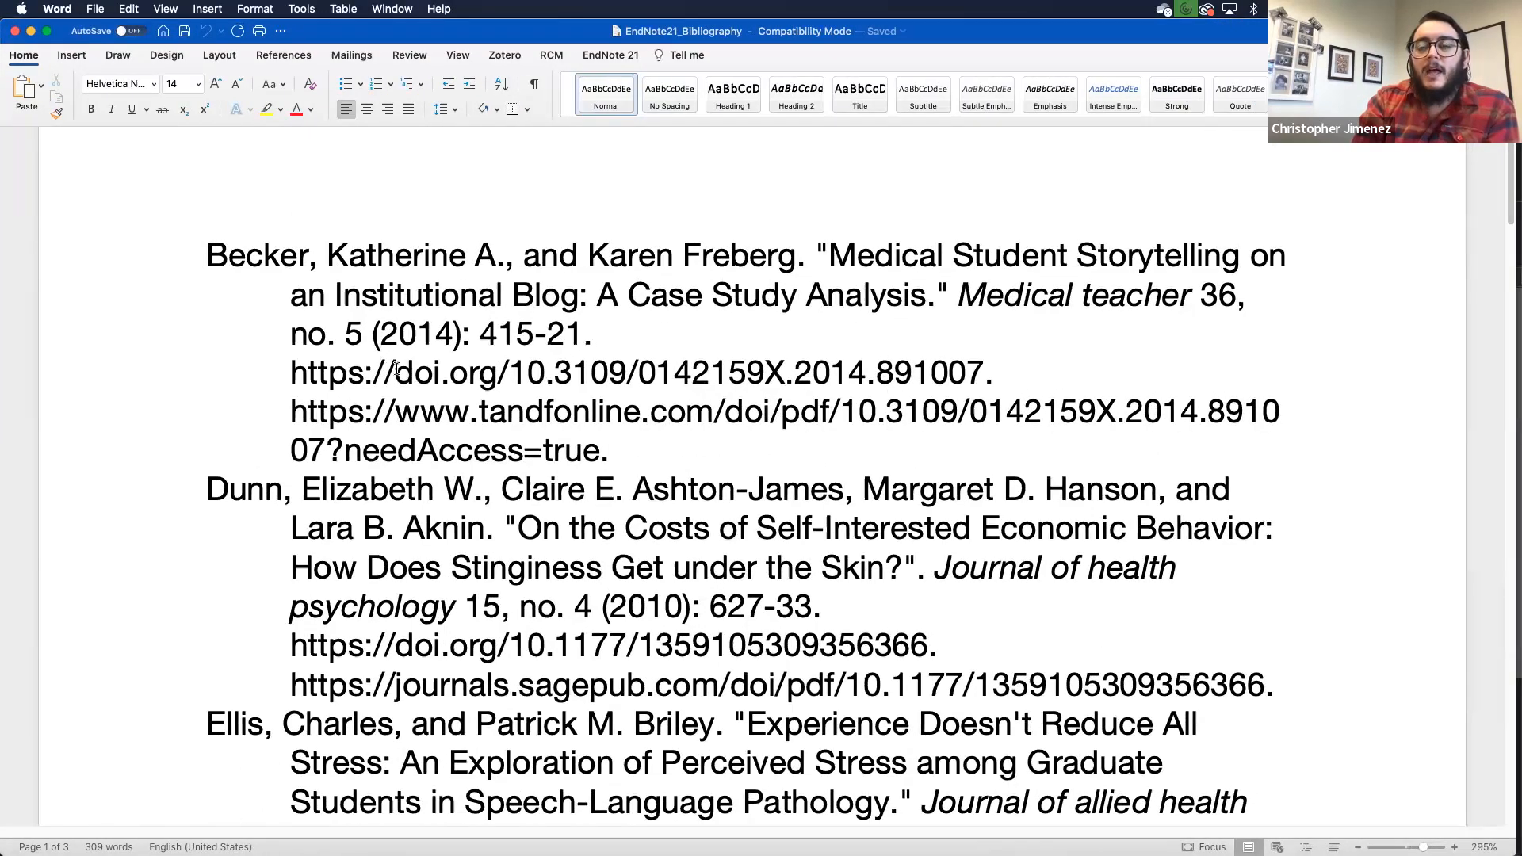
# Step: Select the tandfonline URL in the first bibliography entry
pyautogui.scroll(-3, 388, 357)
pyautogui.scroll(5, 397, 371)
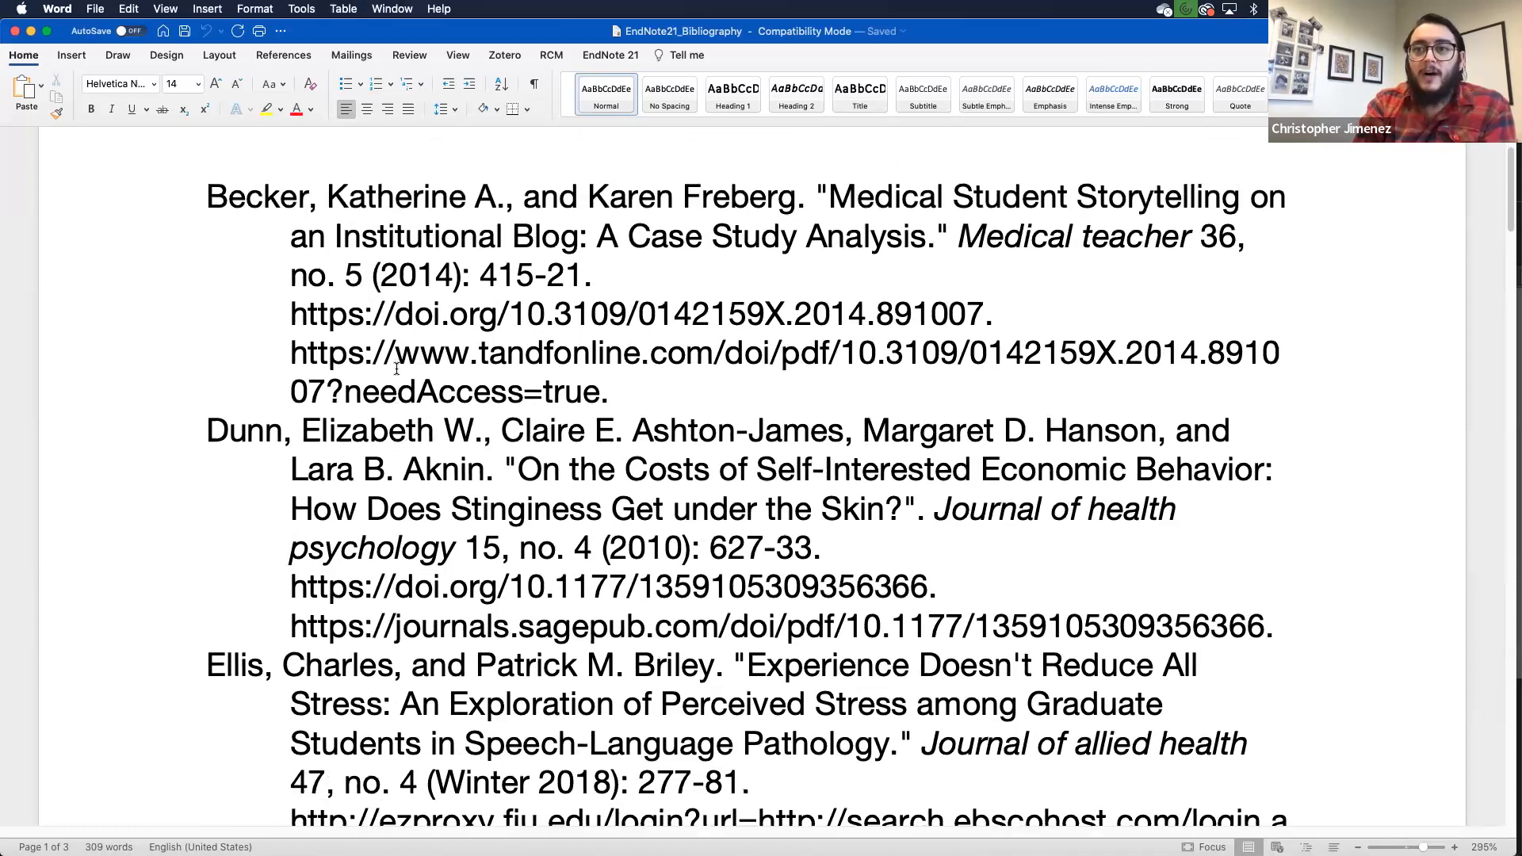
pyautogui.click(491, 539)
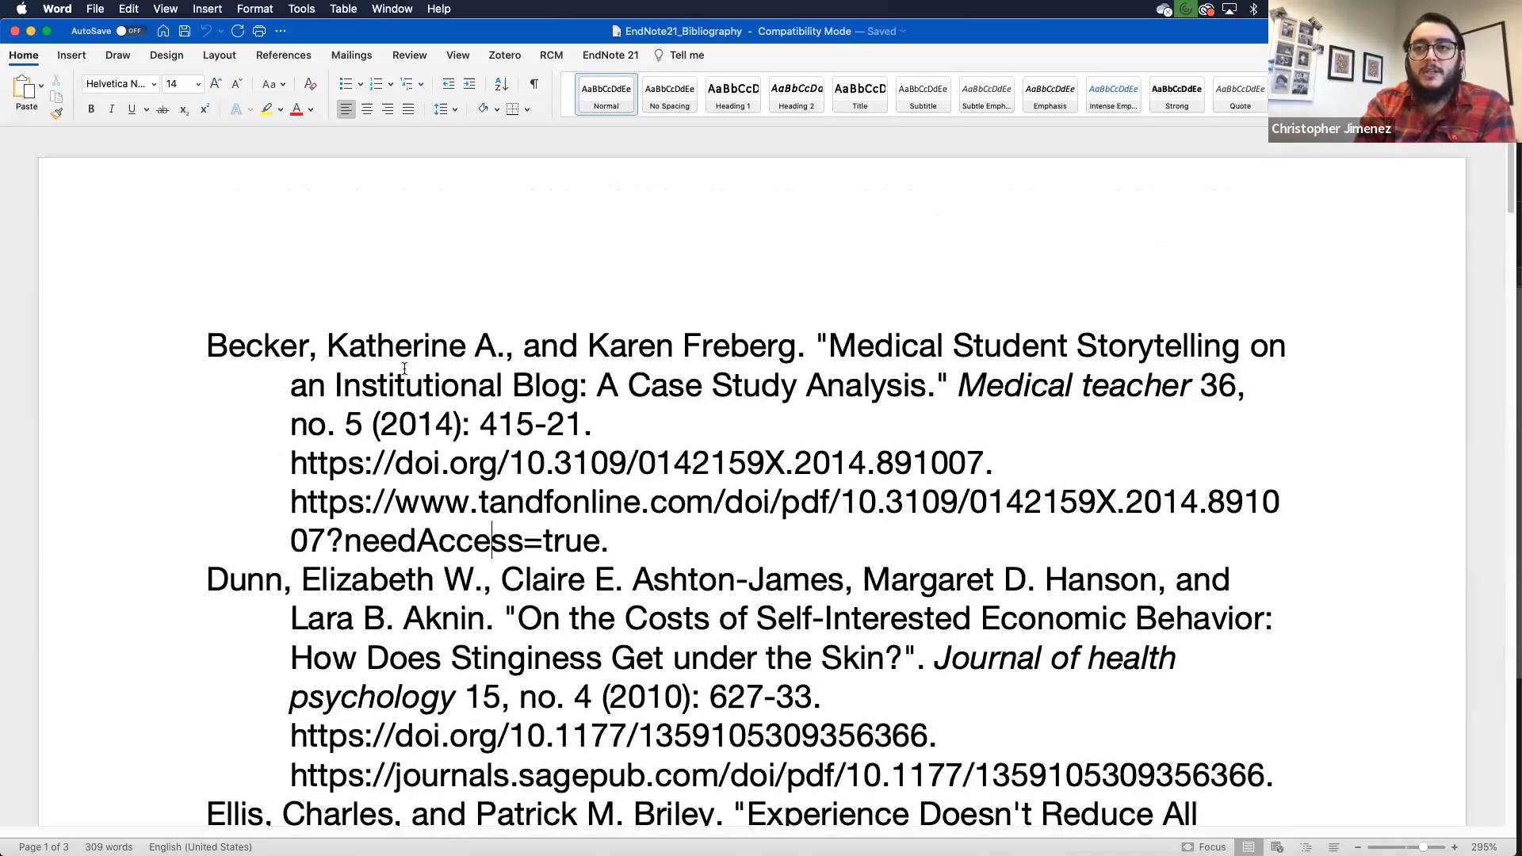
pyautogui.scroll(-2, 602, 441)
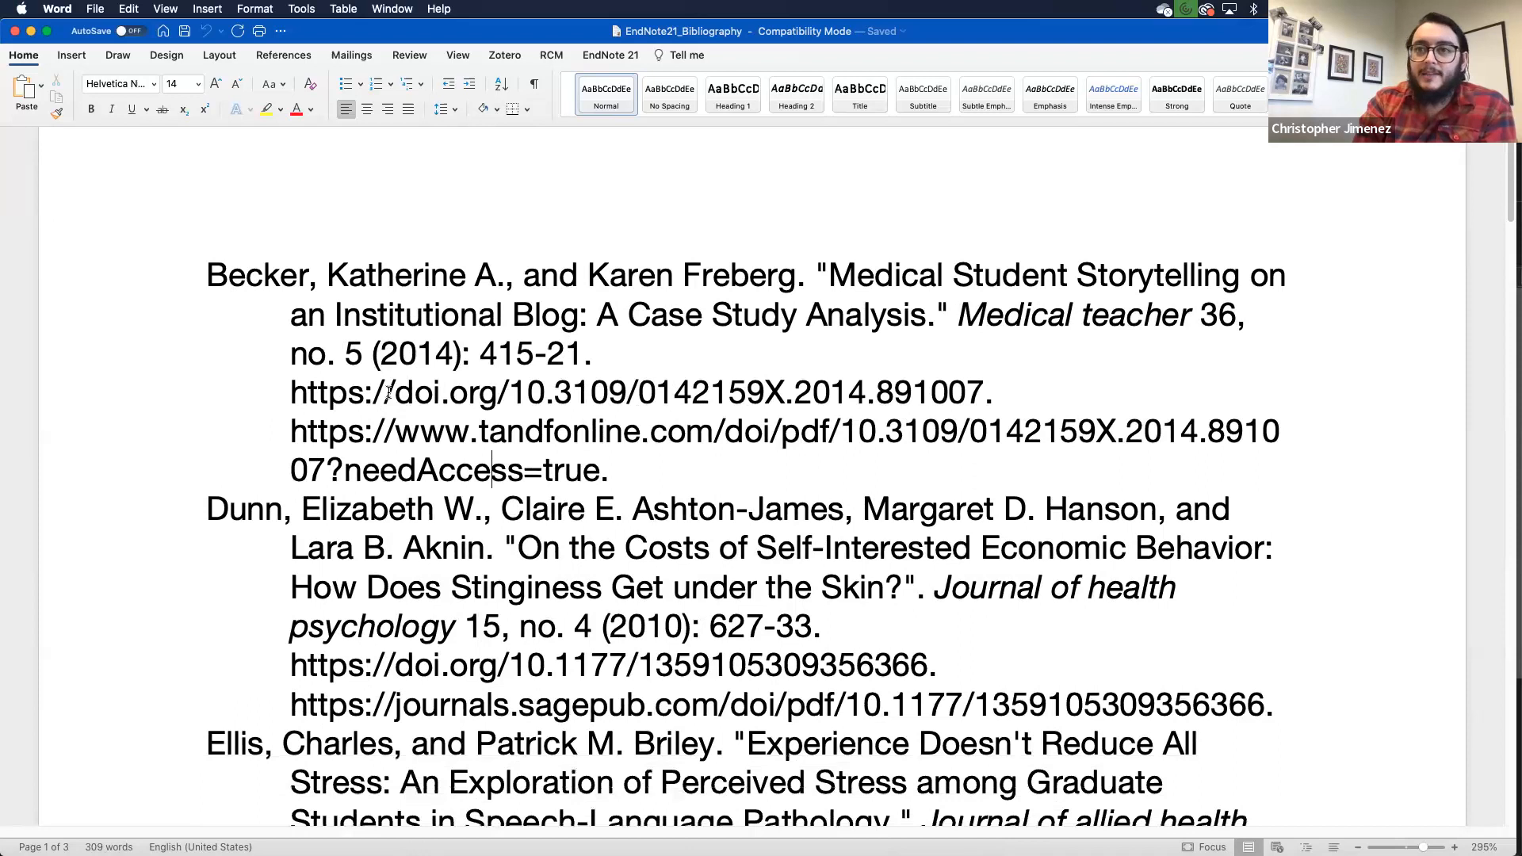
pyautogui.moveTo(635, 474); pyautogui.dragTo(1020, 394)
# Step: Scroll through the Chicago-style entries, selecting the ingentaconnect URL along the way
pyautogui.scroll(-2, 1019, 394)
pyautogui.scroll(-10, 1019, 388)
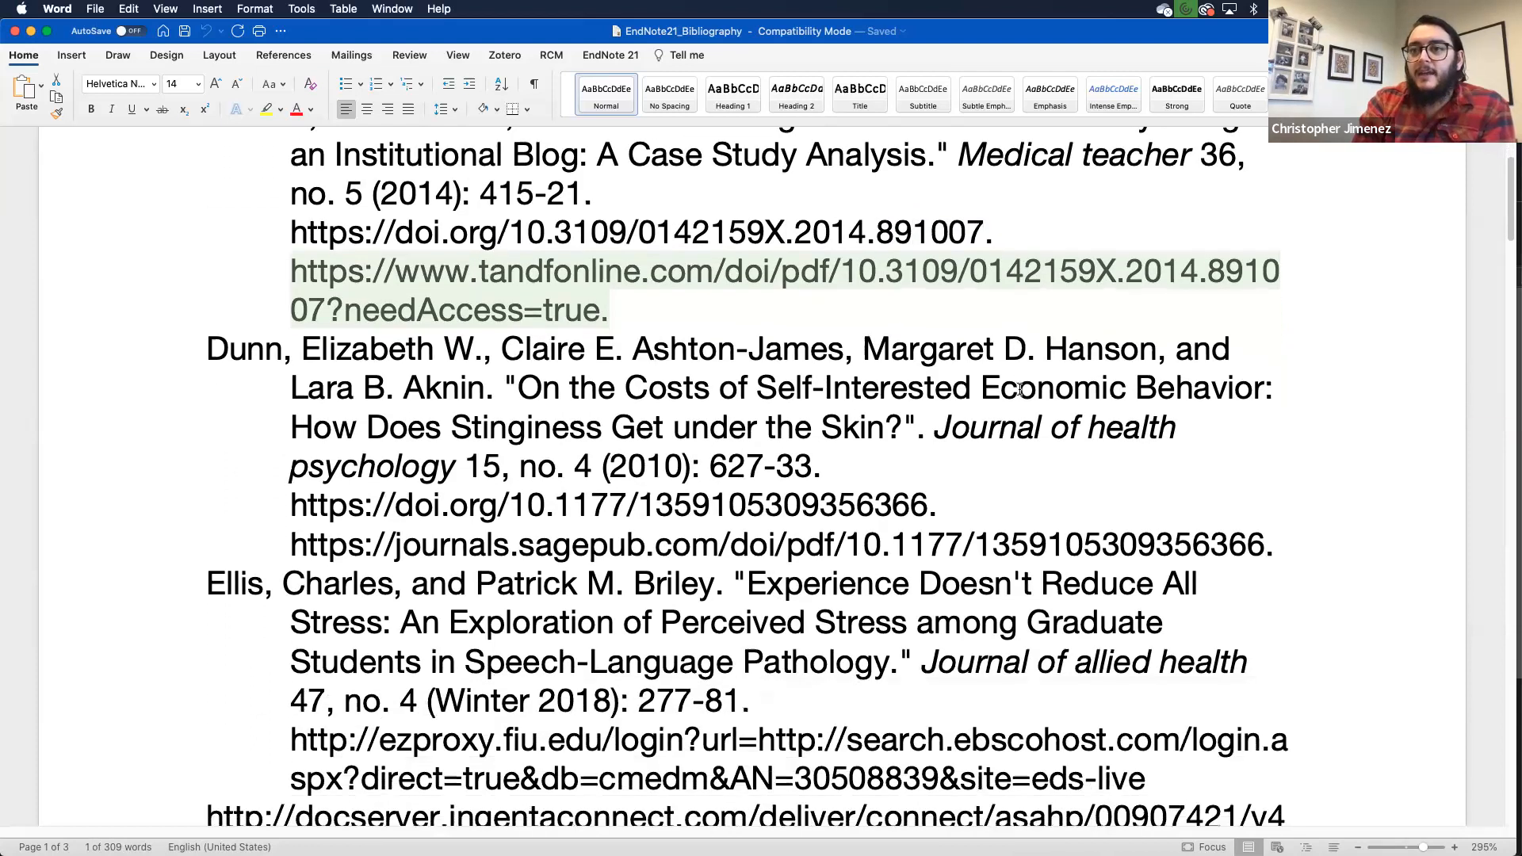
pyautogui.scroll(-2, 1019, 388)
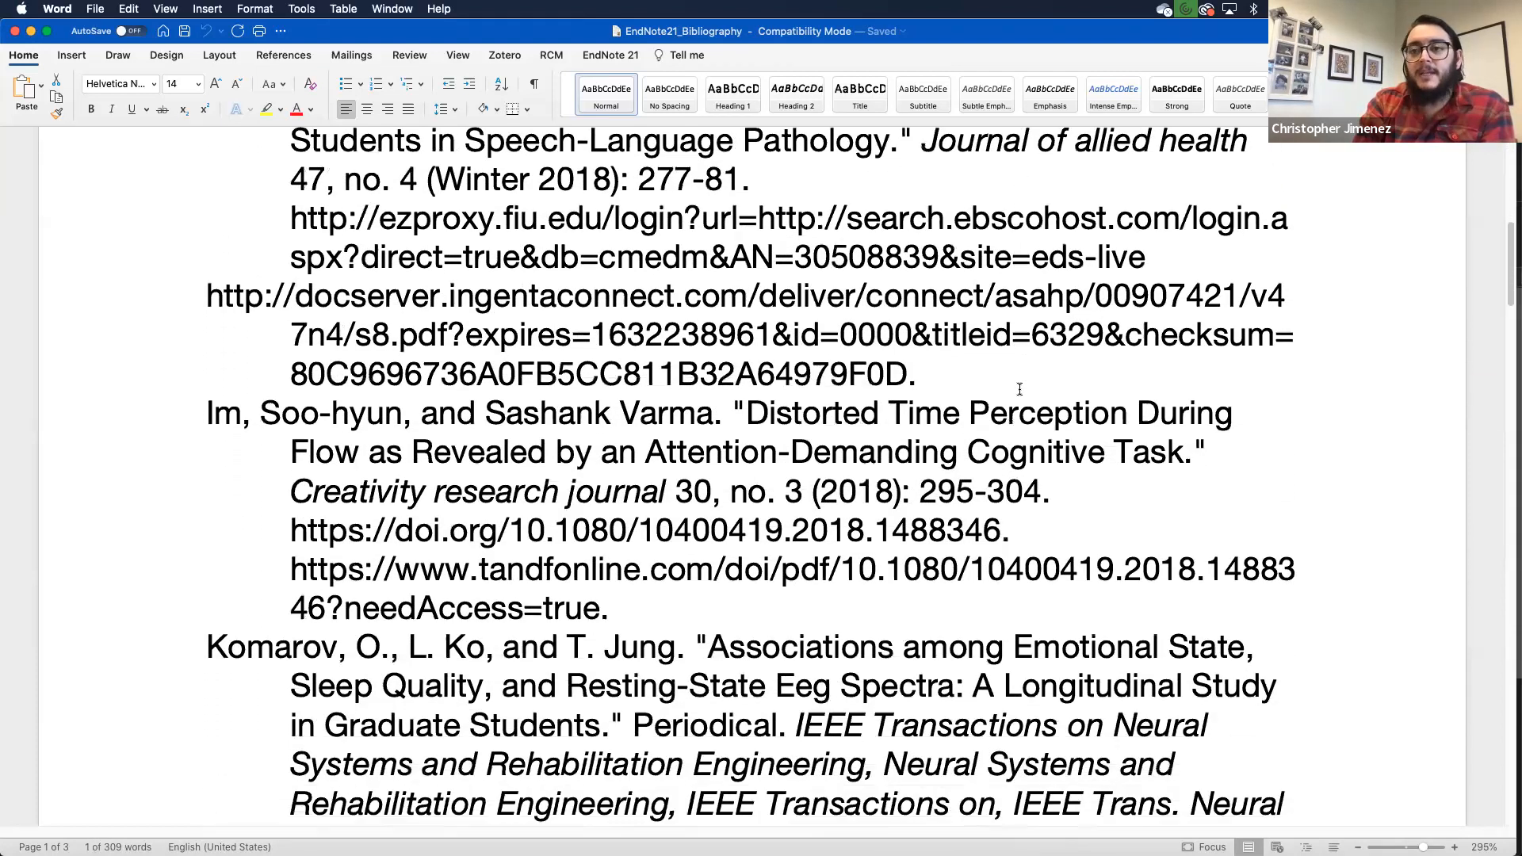
pyautogui.scroll(-2, 1019, 389)
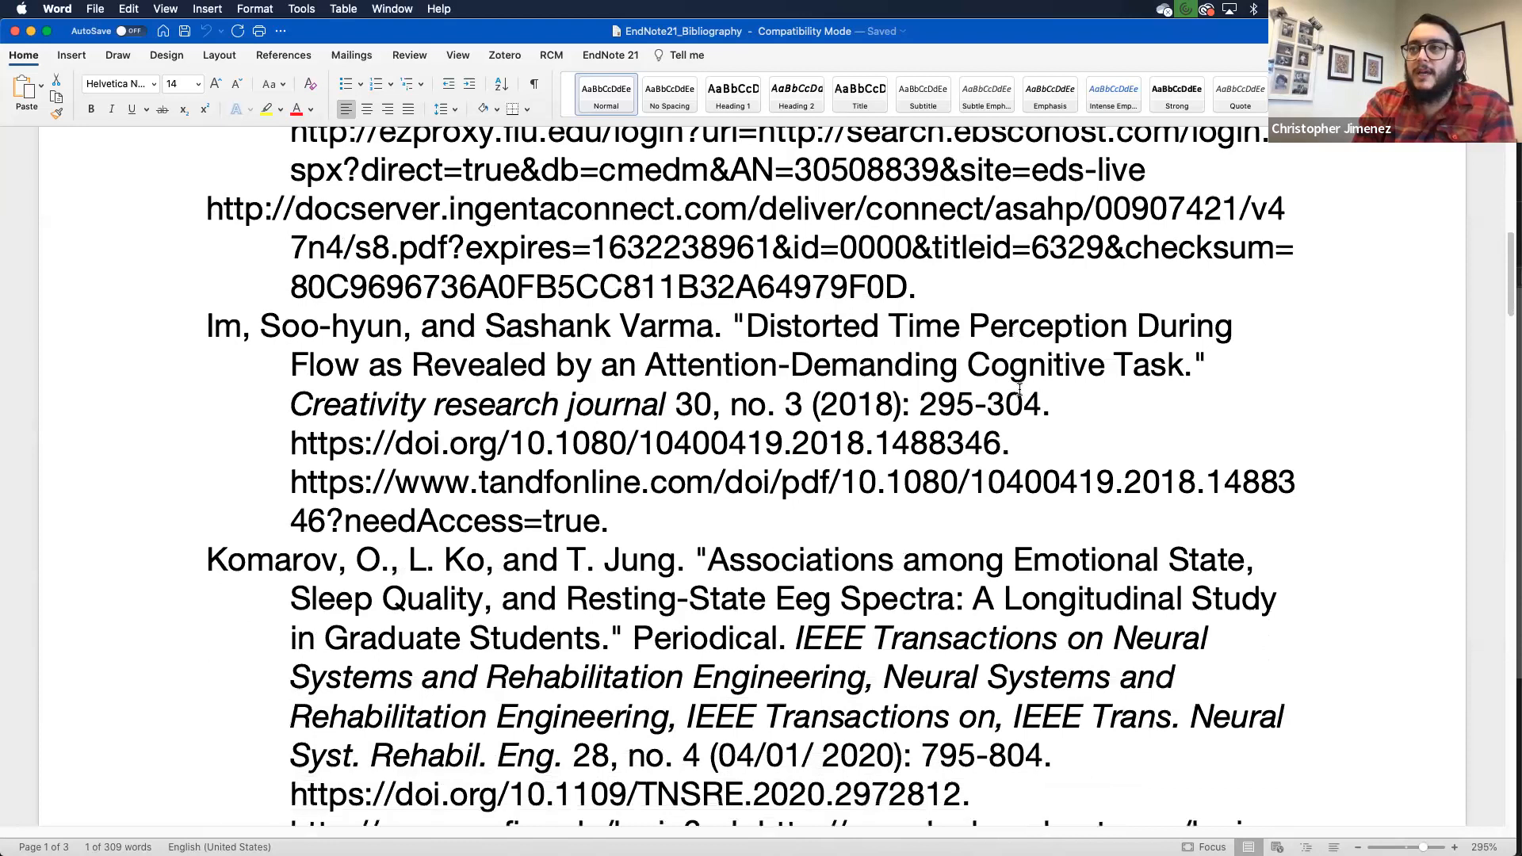
pyautogui.scroll(3, 1020, 389)
pyautogui.scroll(3, 1019, 389)
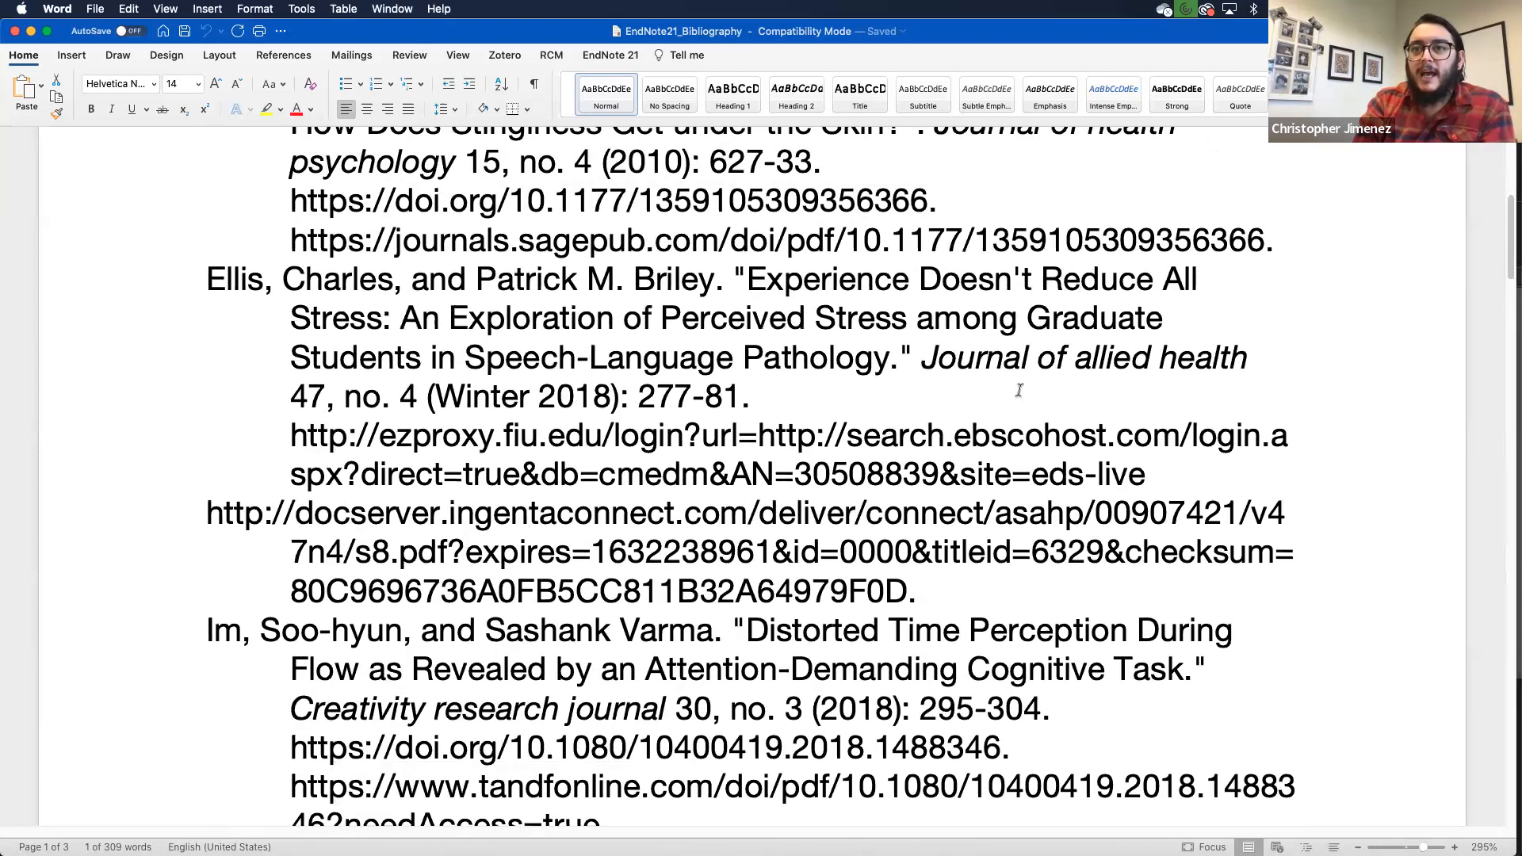
pyautogui.scroll(-2, 1020, 389)
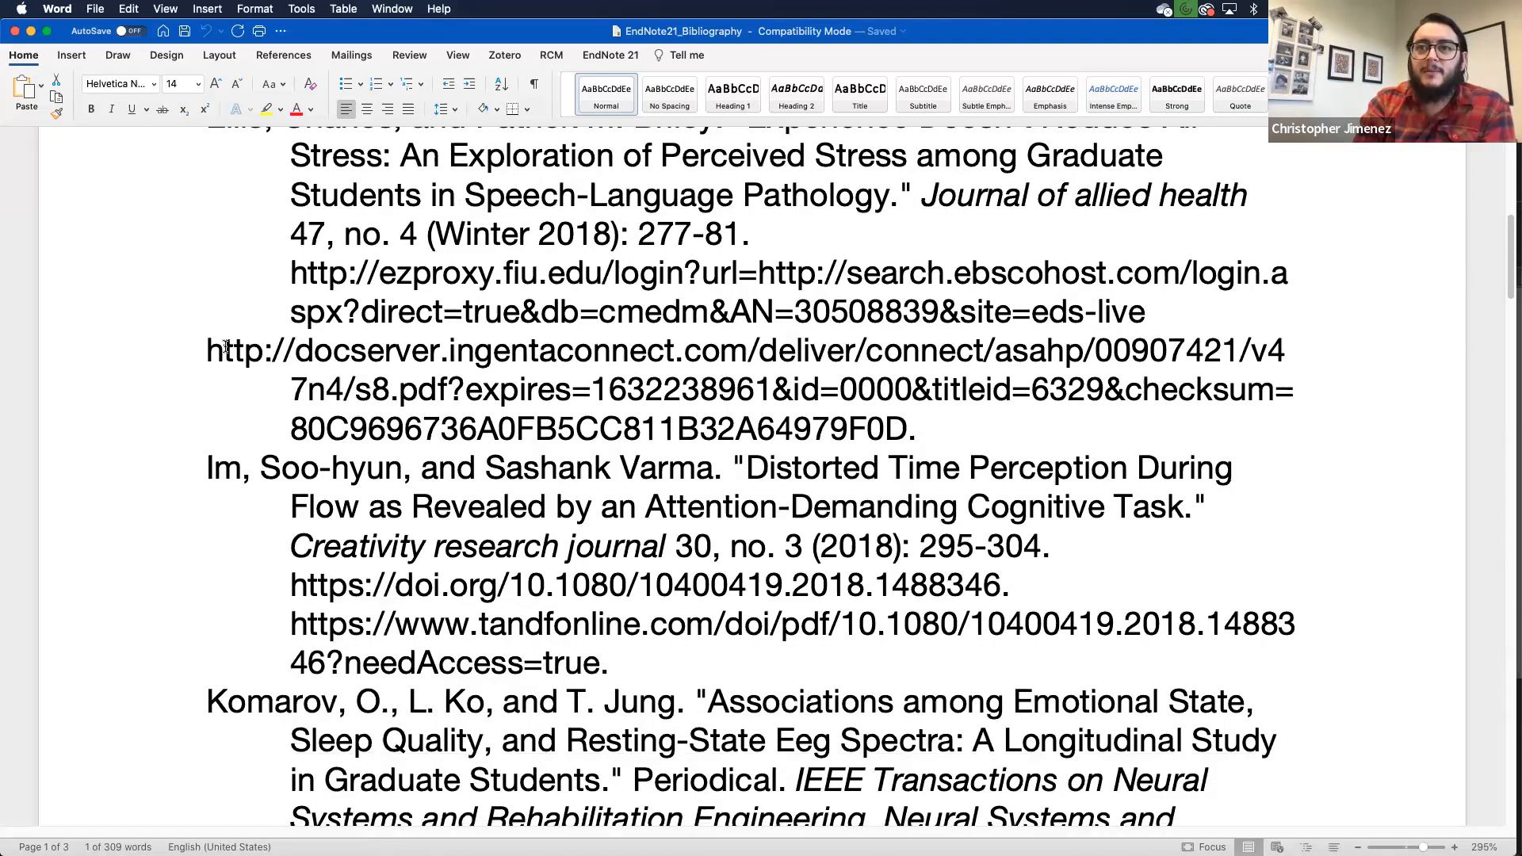
pyautogui.moveTo(207, 349); pyautogui.dragTo(539, 432)
pyautogui.scroll(-10, 561, 428)
pyautogui.scroll(-8, 561, 426)
pyautogui.scroll(-15, 561, 426)
pyautogui.scroll(-5, 561, 425)
pyautogui.scroll(-4, 561, 426)
pyautogui.hotkey('ctrl', 'Up')
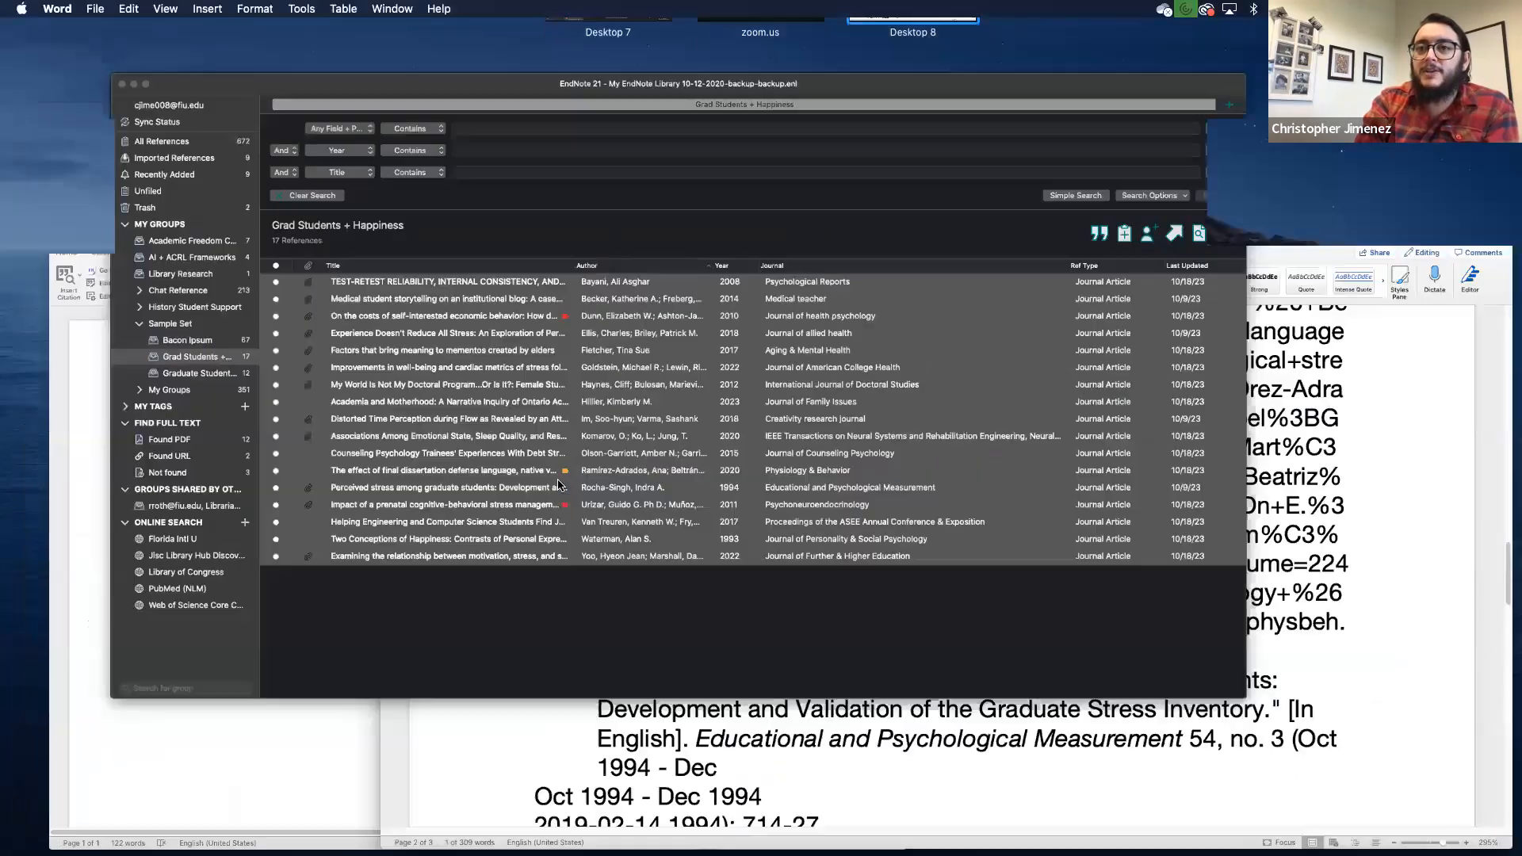
# Step: Return to EndNote and briefly view the Academia and Motherhood reference's details before closing them
pyautogui.click(558, 485)
pyautogui.click(458, 484)
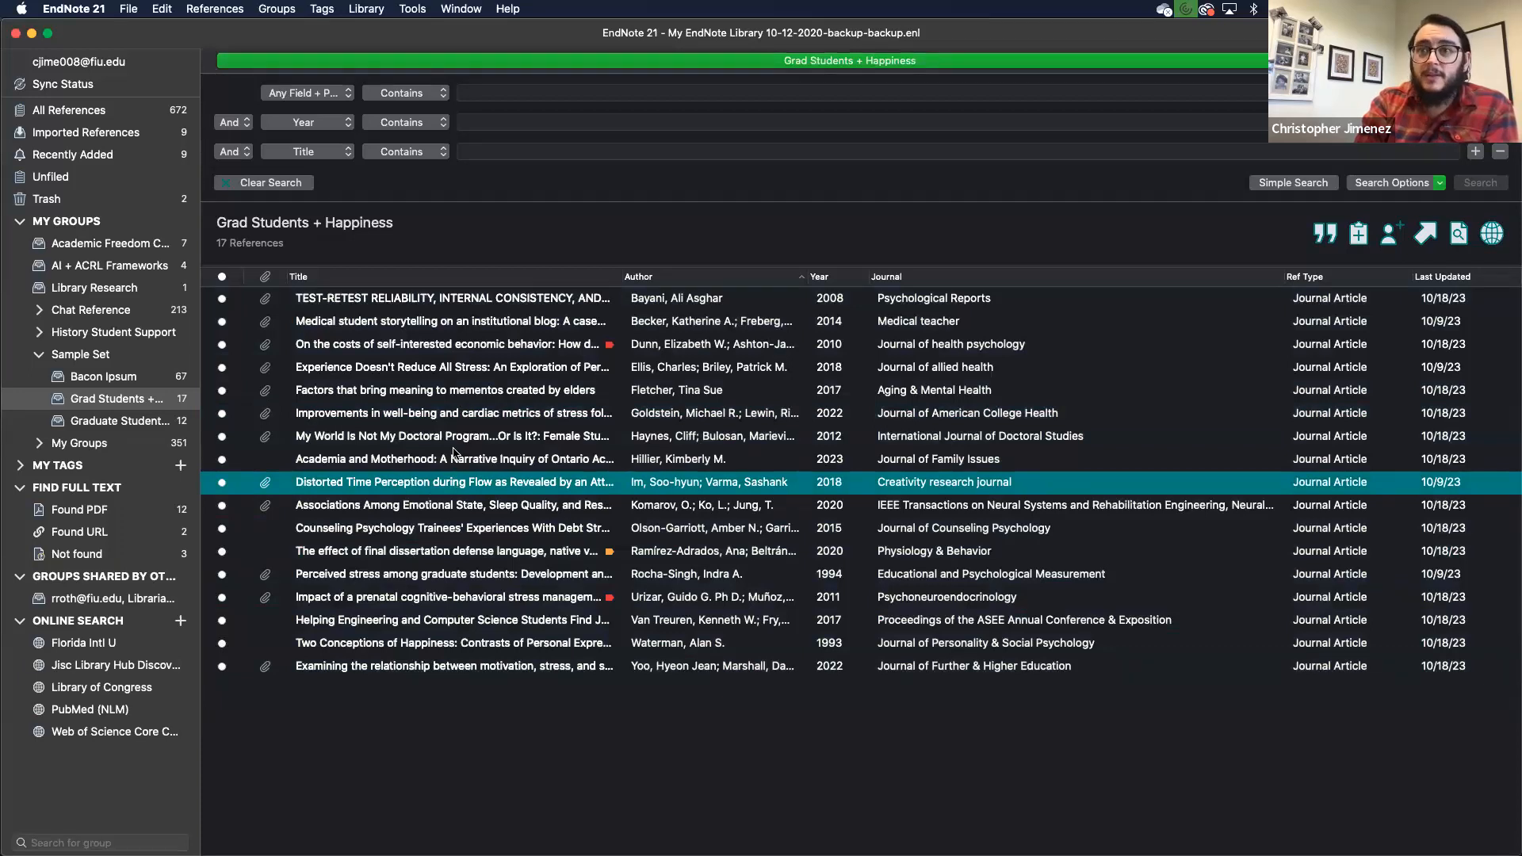
pyautogui.click(455, 457)
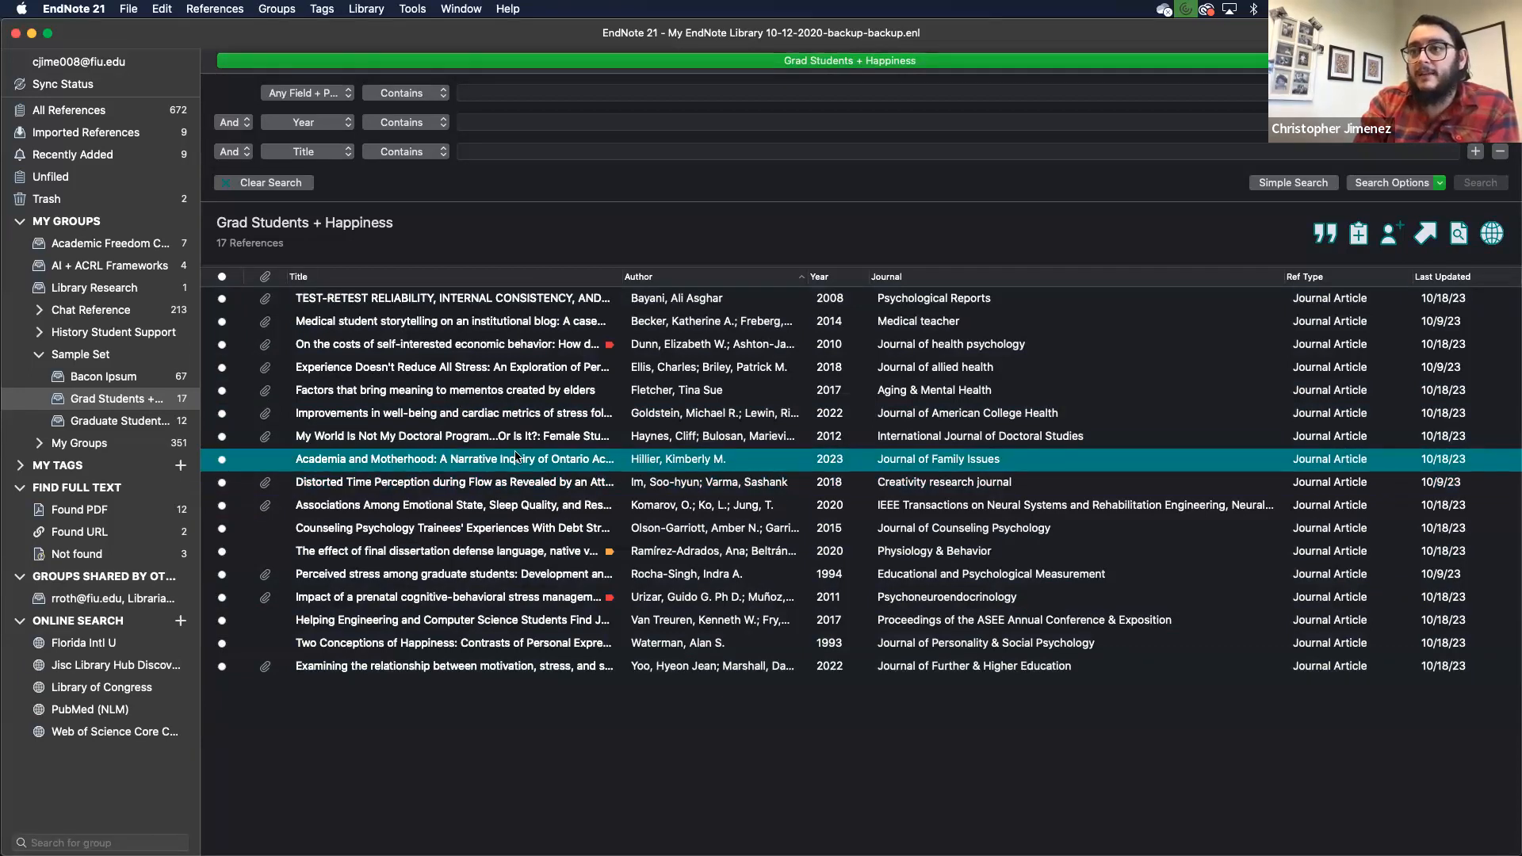
pyautogui.doubleClick(621, 468)
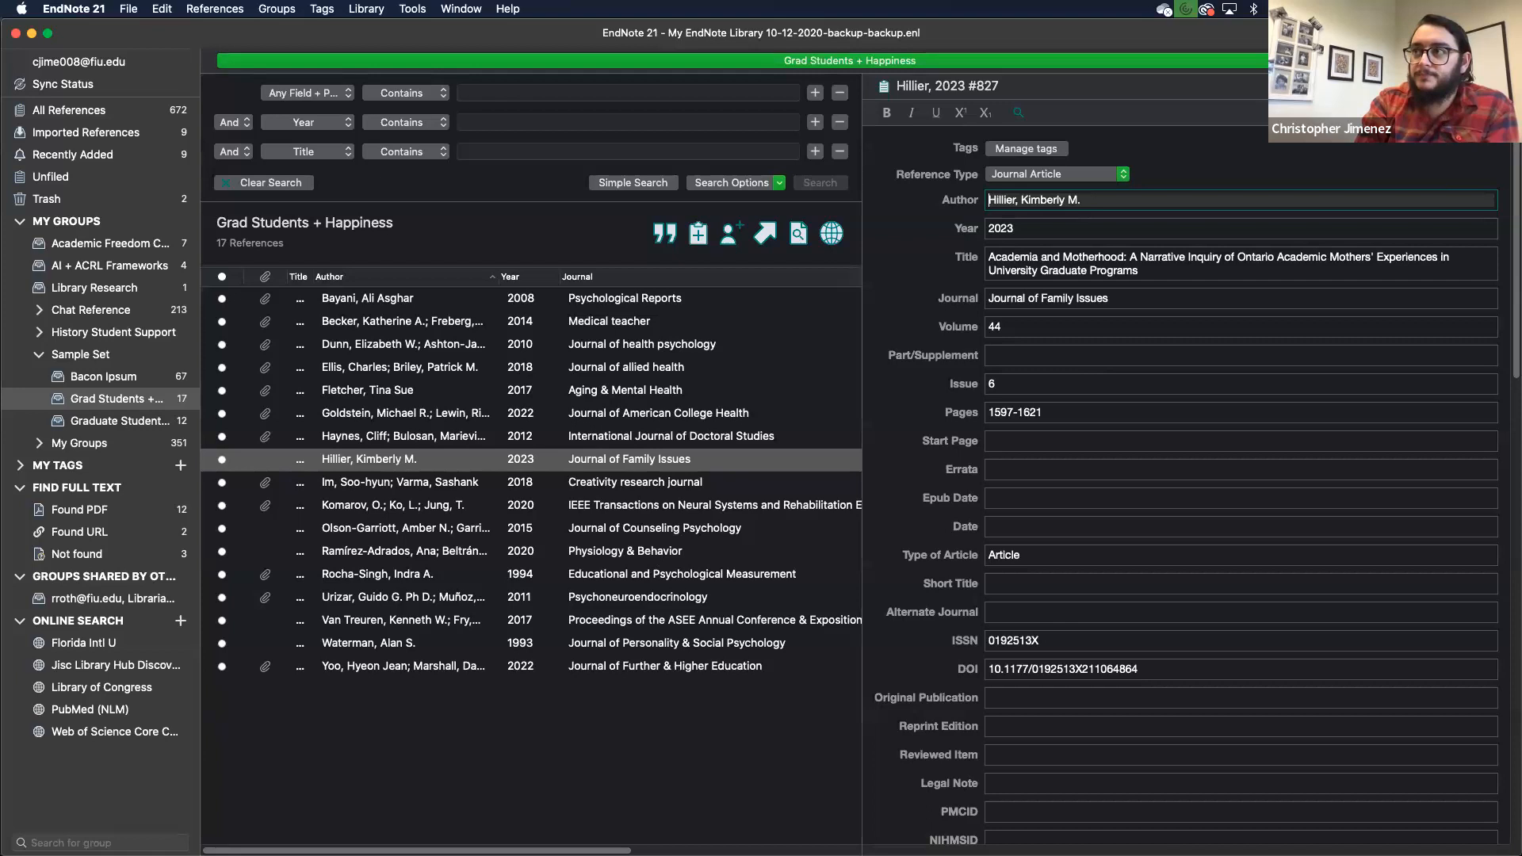
pyautogui.press('Escape')
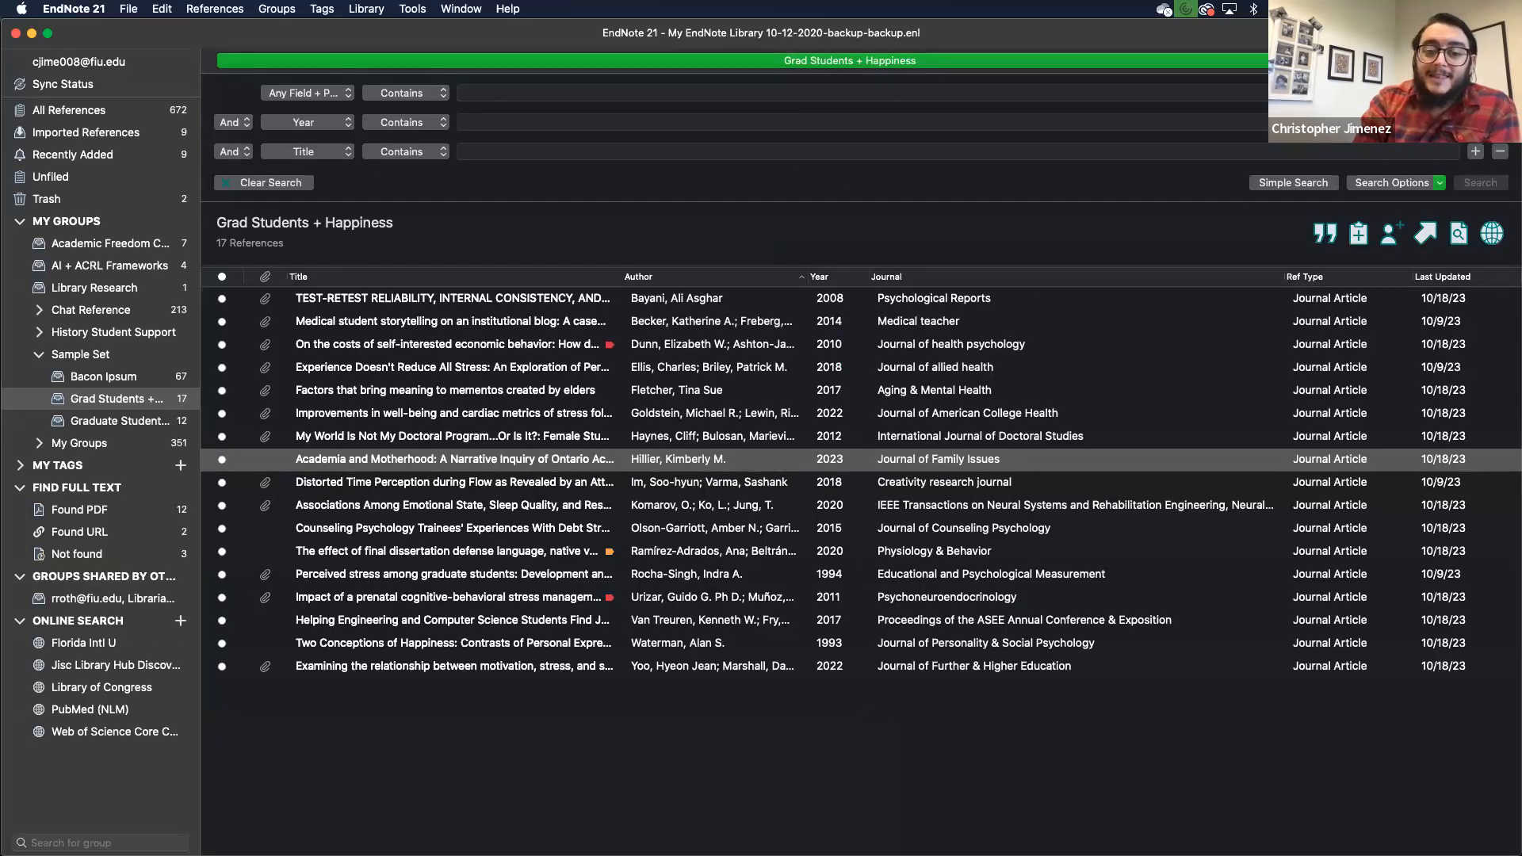
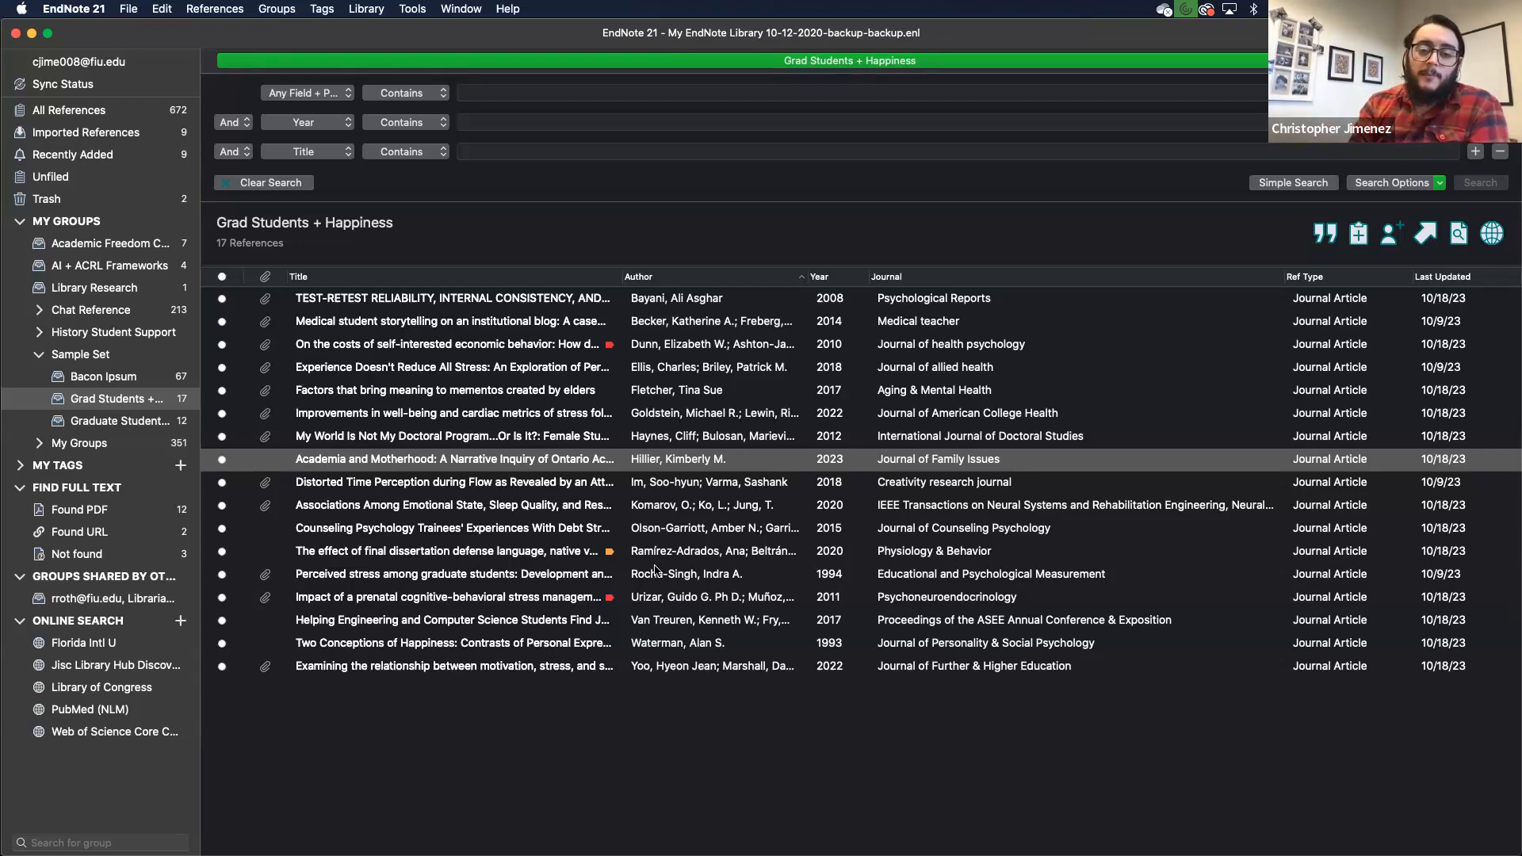
# Step: Bring the Word document to the front and expand its window to fill the screen
pyautogui.hotkey('ctrl', 'Up')
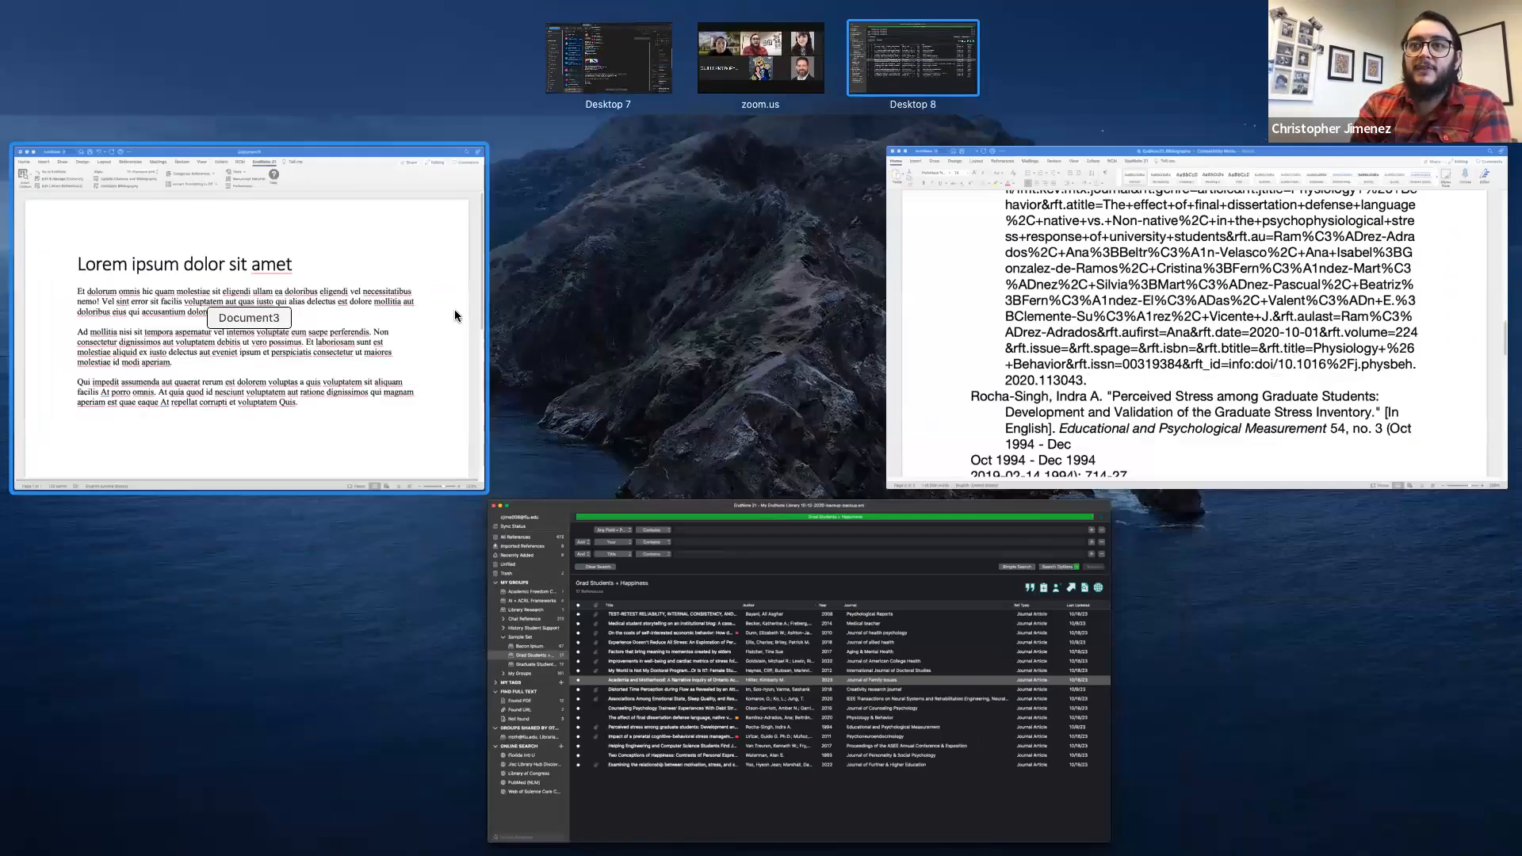
pyautogui.click(455, 309)
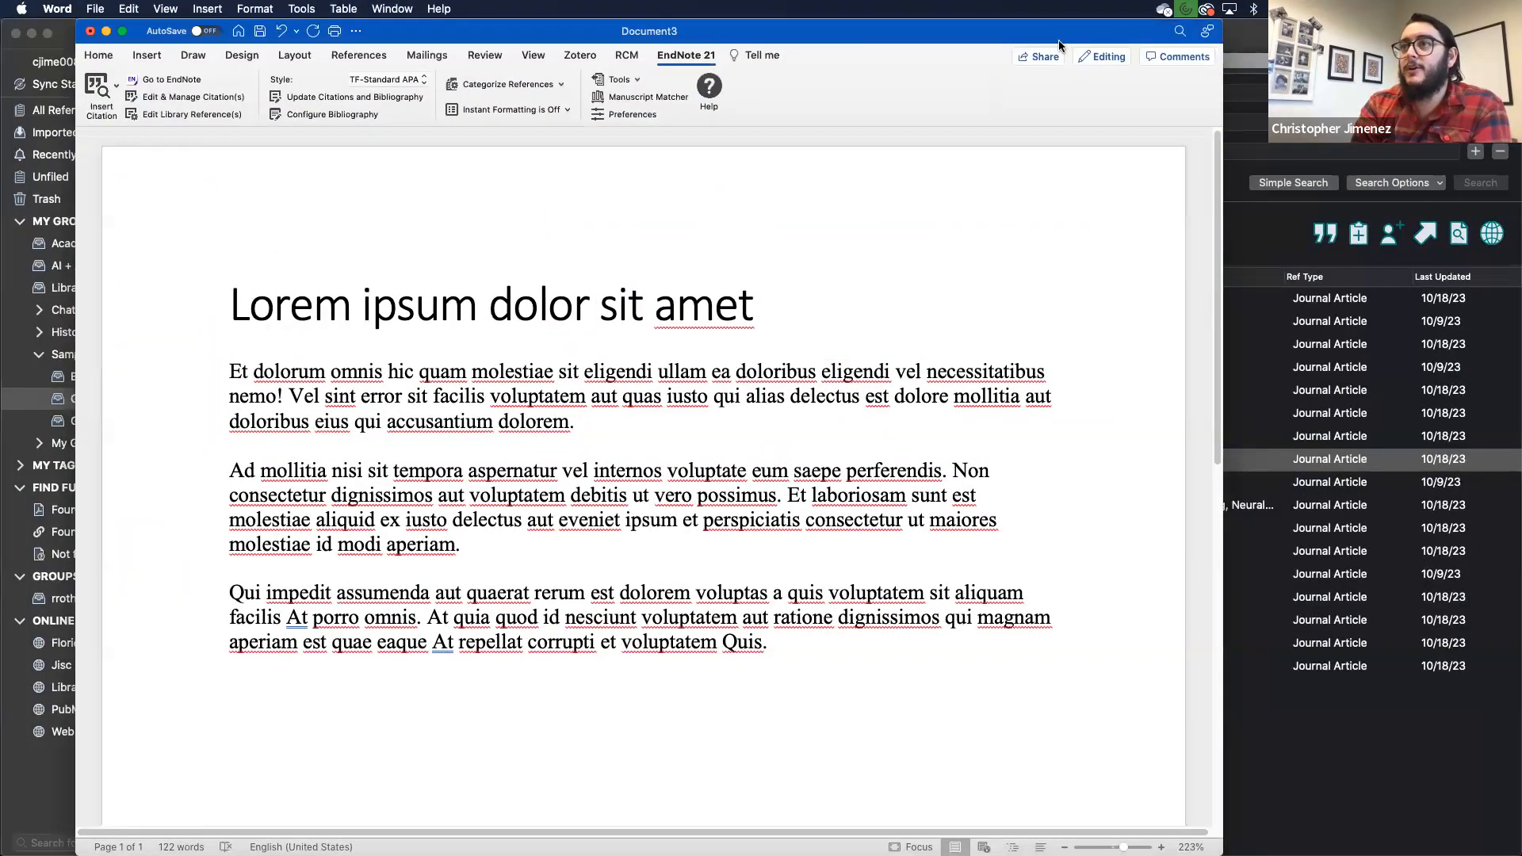
pyautogui.moveTo(1223, 336); pyautogui.dragTo(1211, 336)
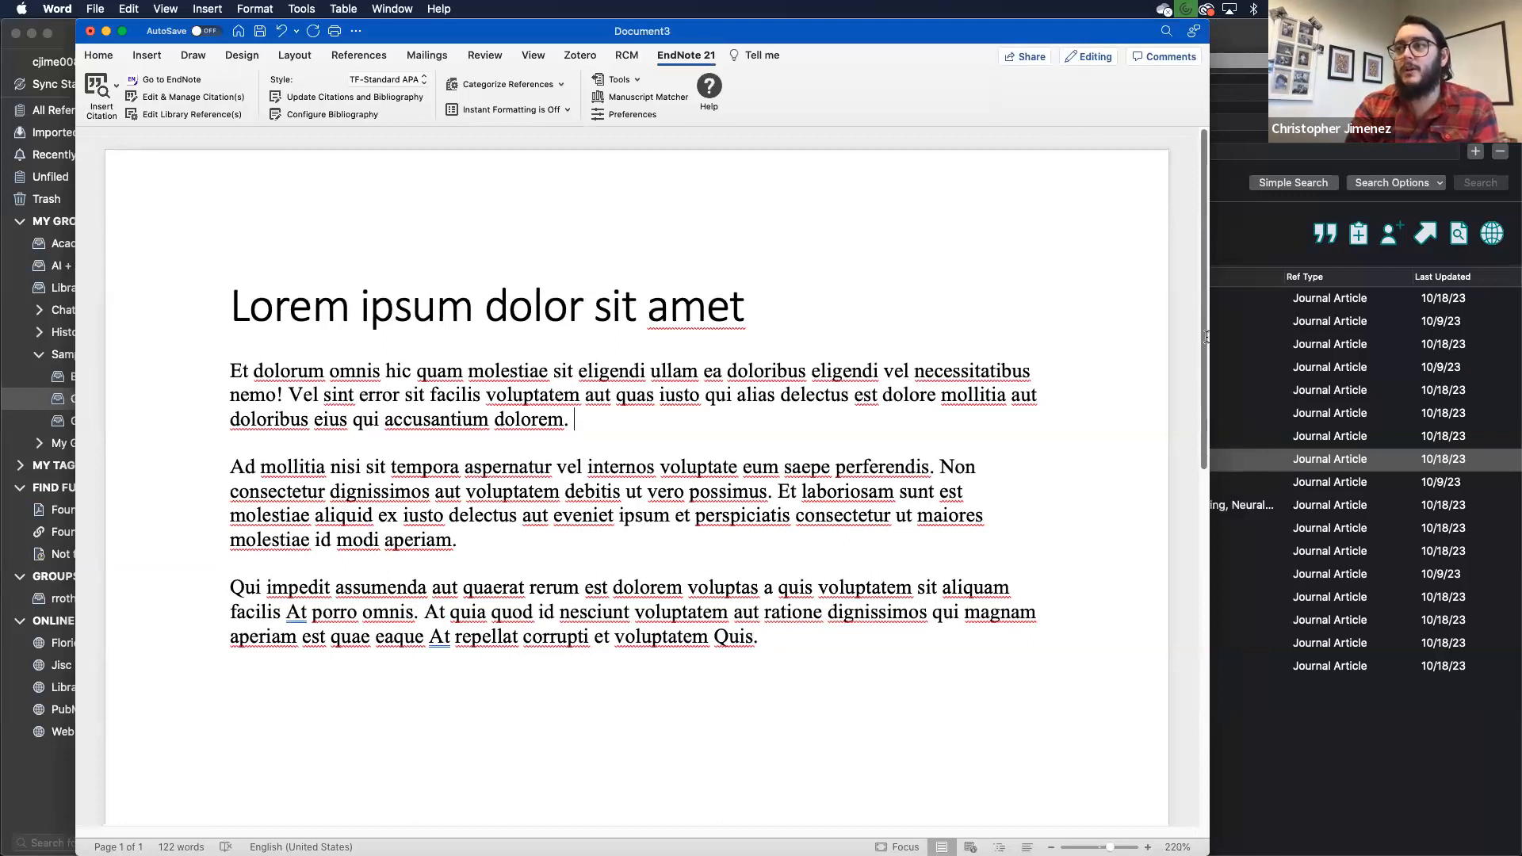
pyautogui.doubleClick(1211, 336)
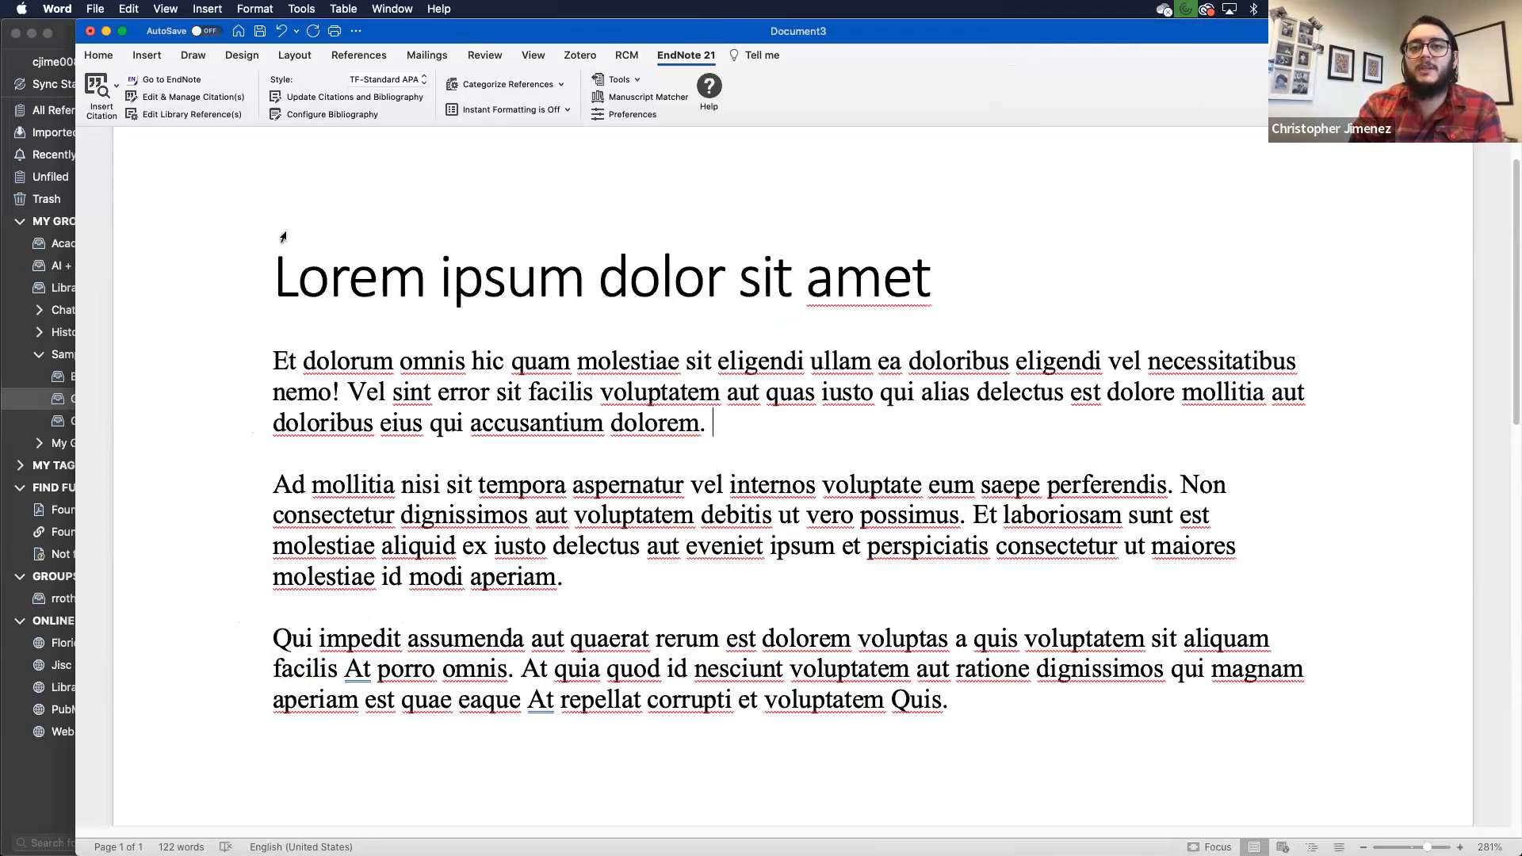
pyautogui.doubleClick(76, 274)
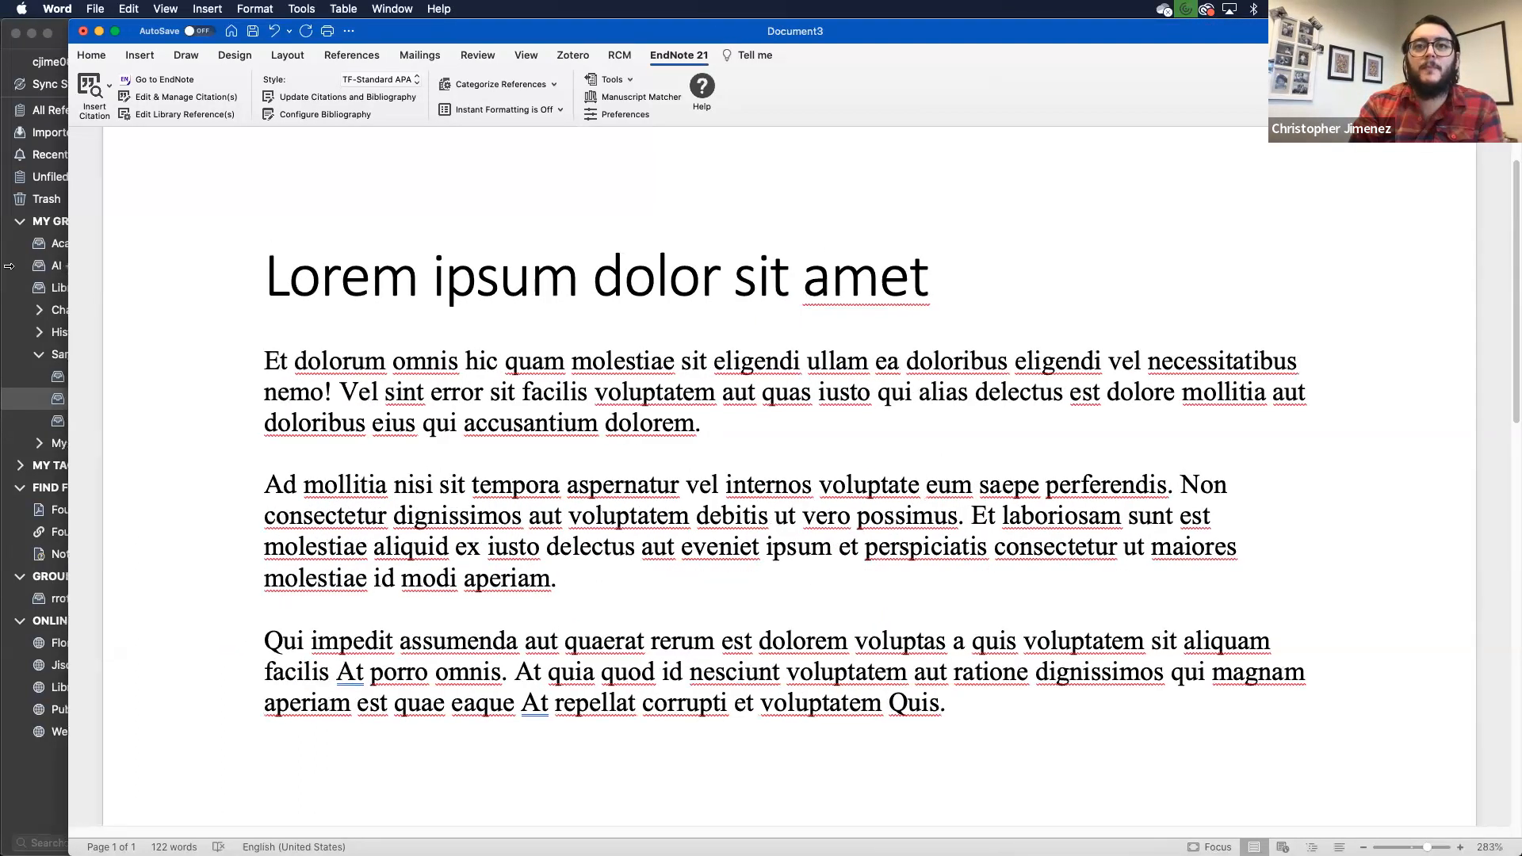
# Step: On the Home tab, place the insertion point after 'nemo' in the first paragraph
pyautogui.click(23, 55)
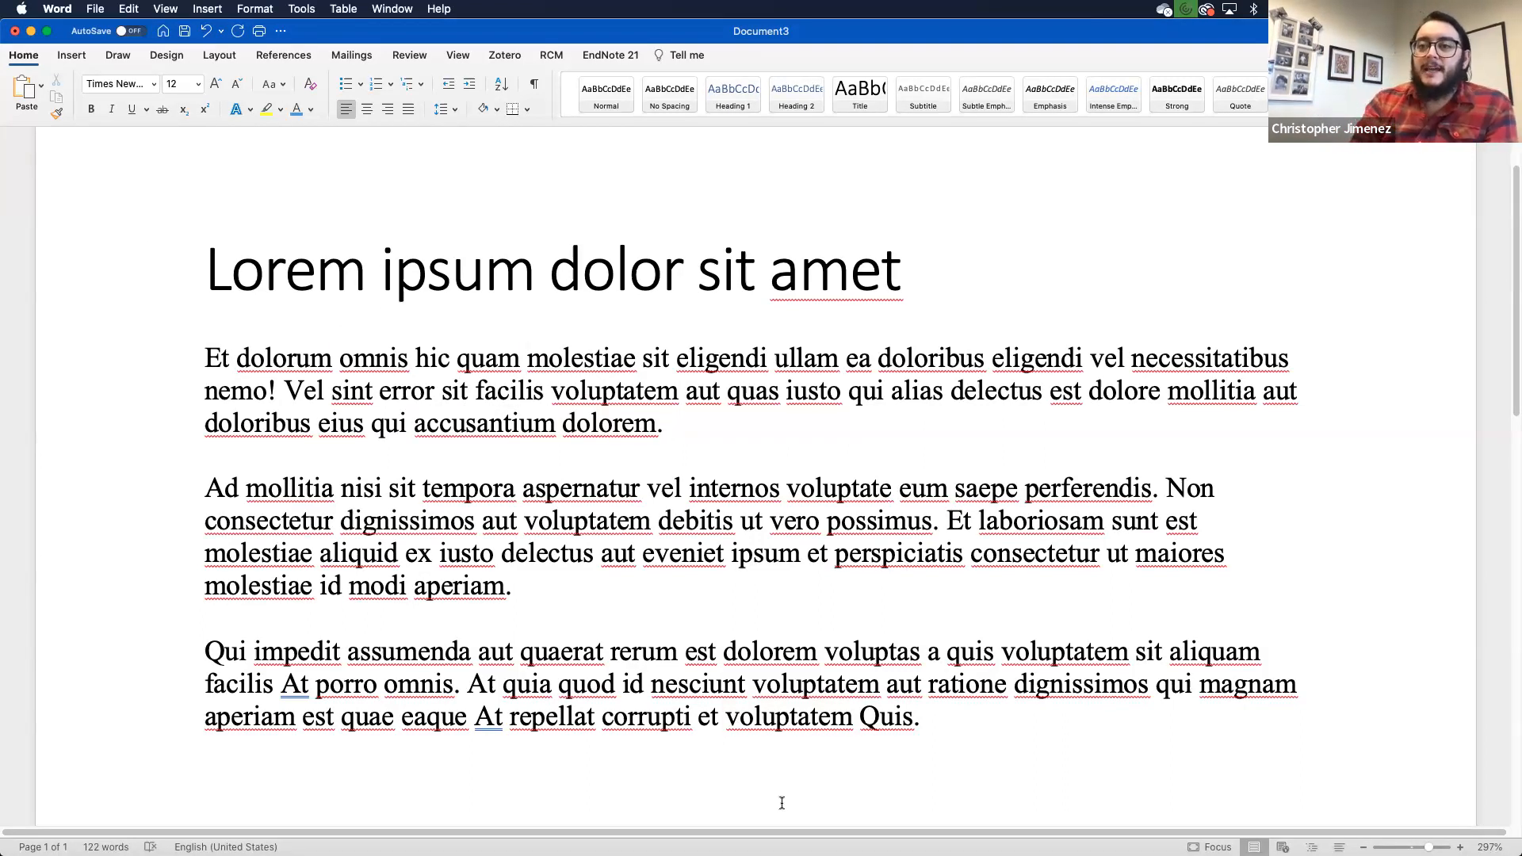
pyautogui.scroll(-3, 782, 803)
pyautogui.scroll(2, 782, 803)
pyautogui.scroll(2, 534, 622)
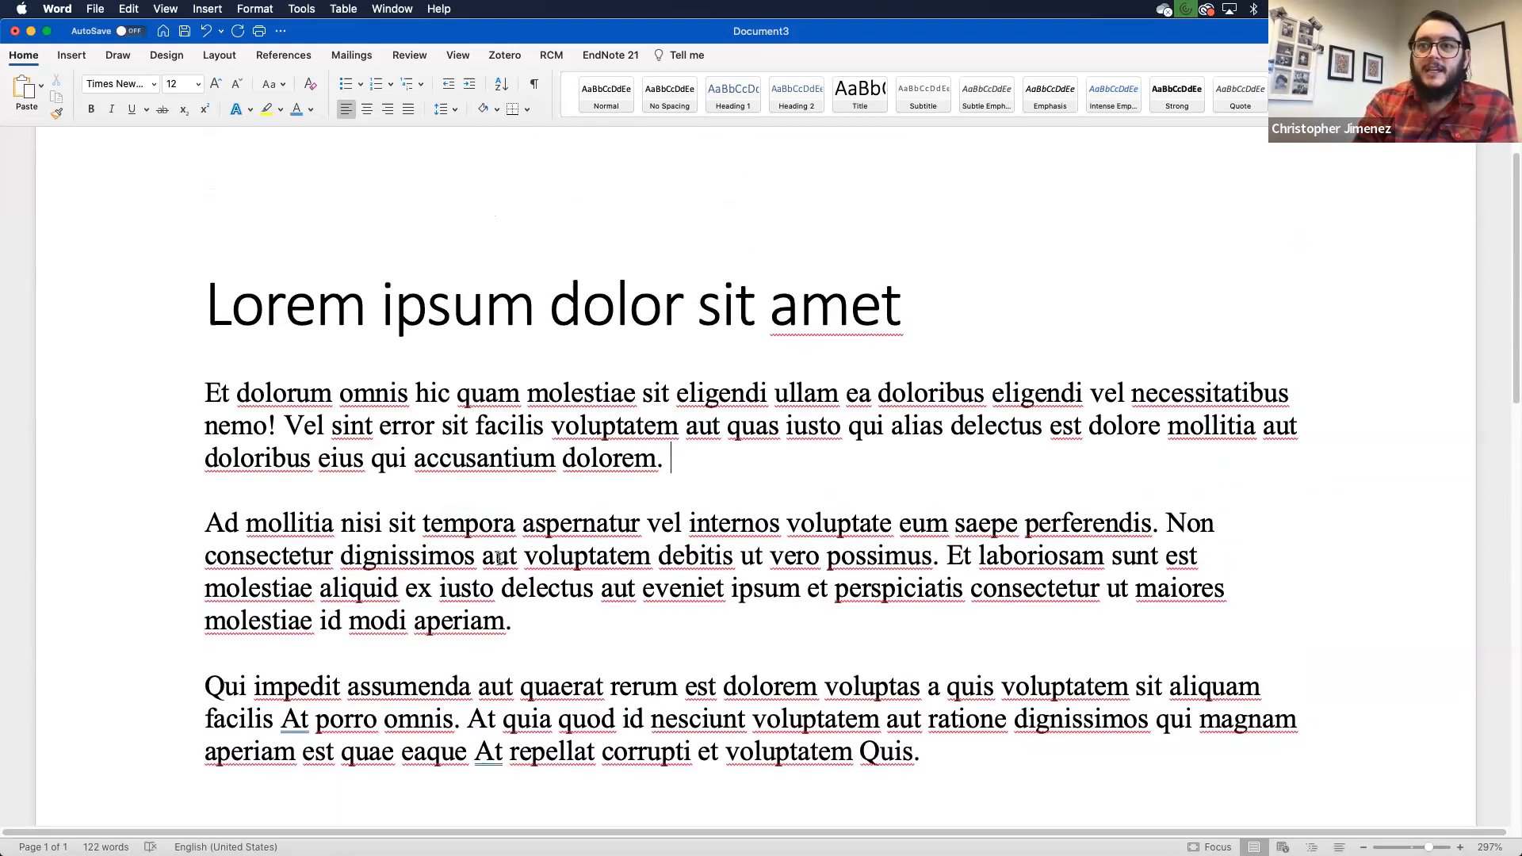
pyautogui.scroll(-1, 311, 394)
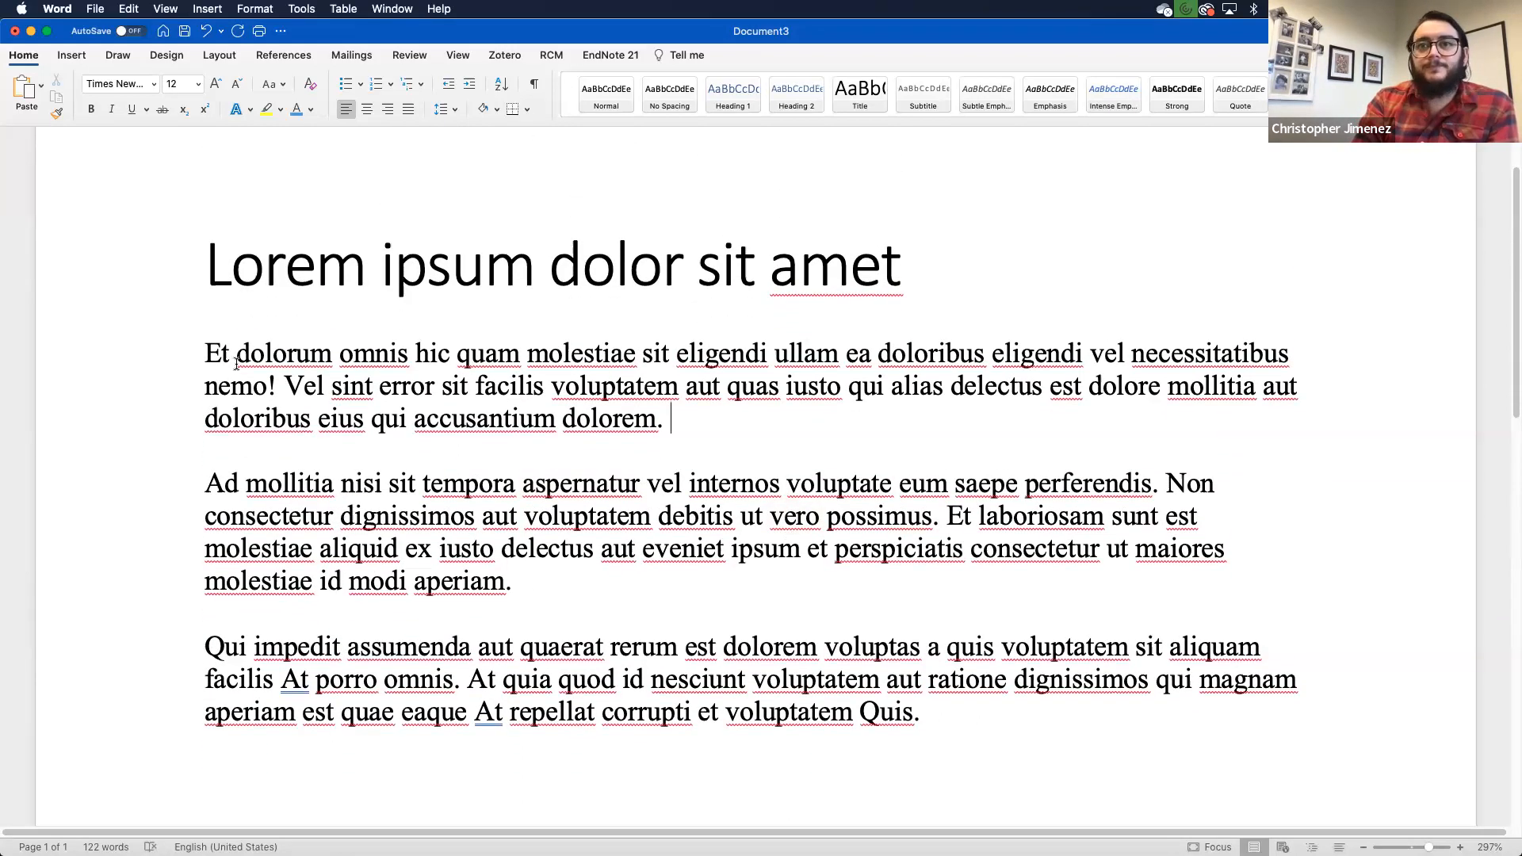
pyautogui.click(267, 388)
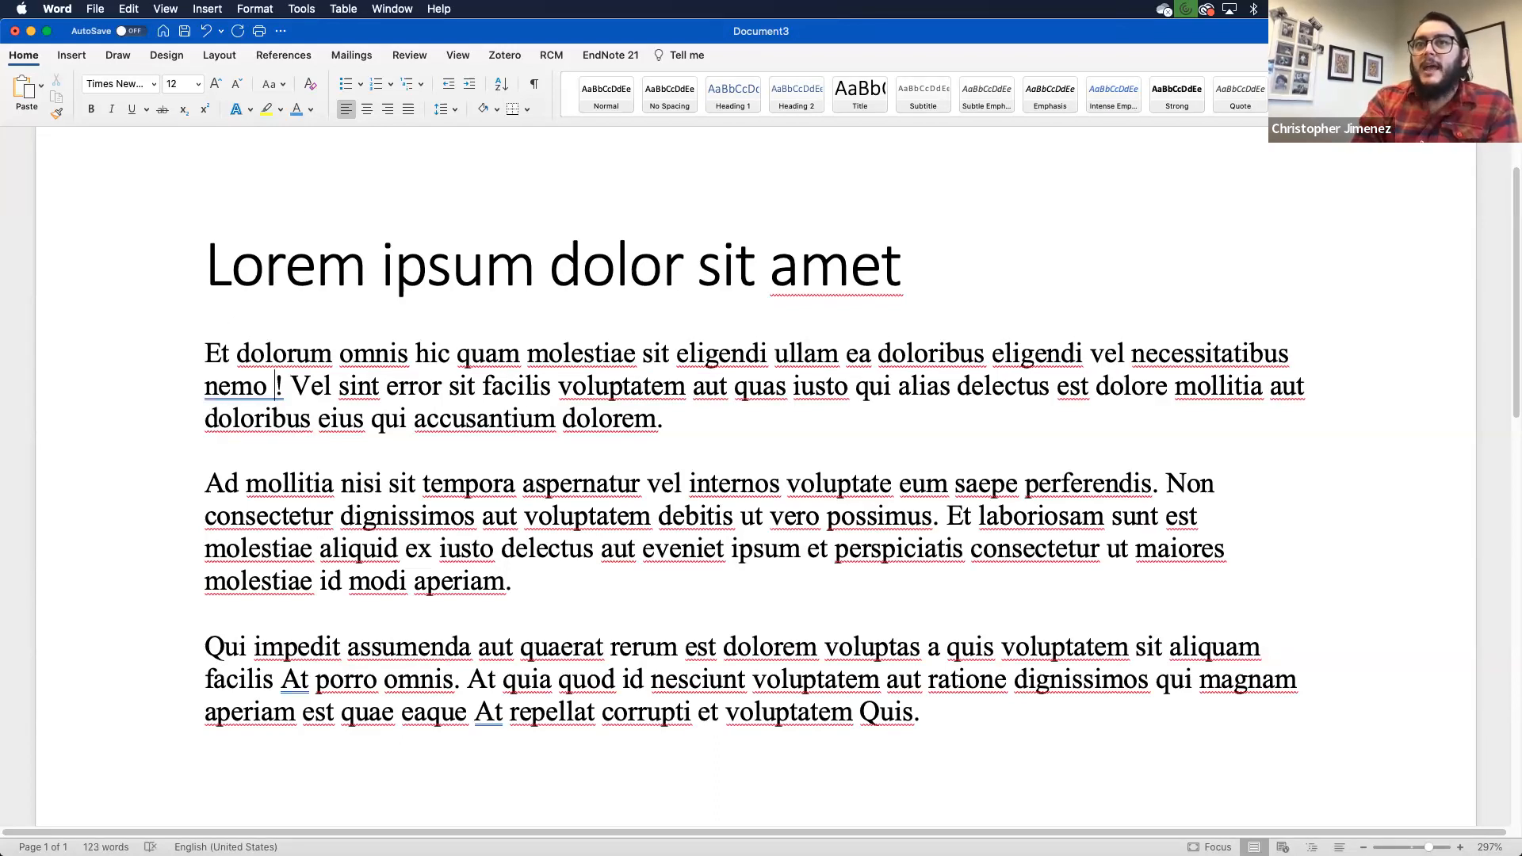
# Step: Open EndNote's citation search, clear the old 2016 term and enlarge the results list
pyautogui.click(621, 54)
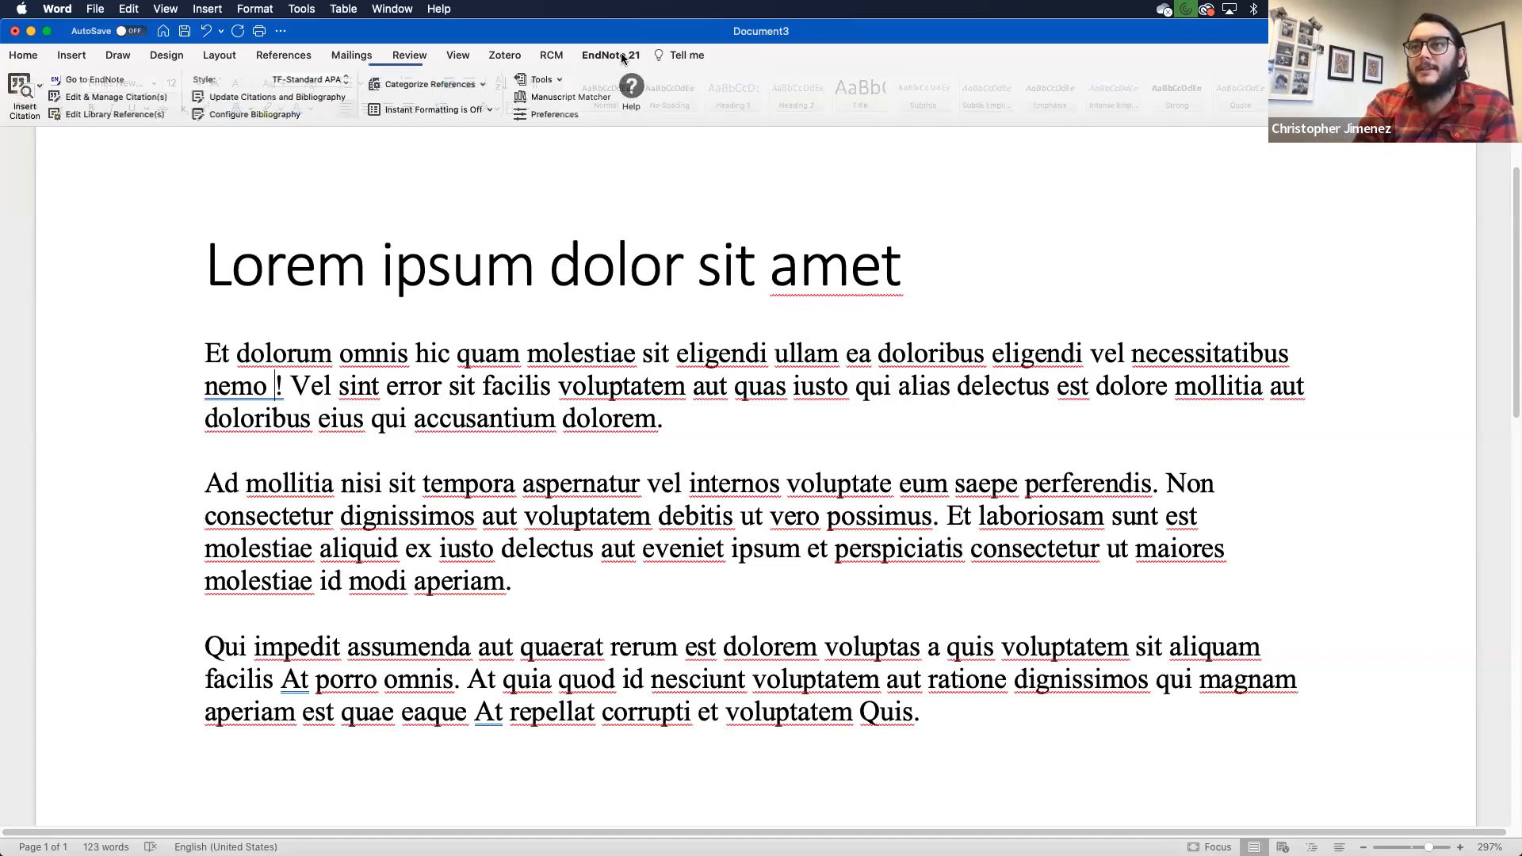
pyautogui.click(13, 91)
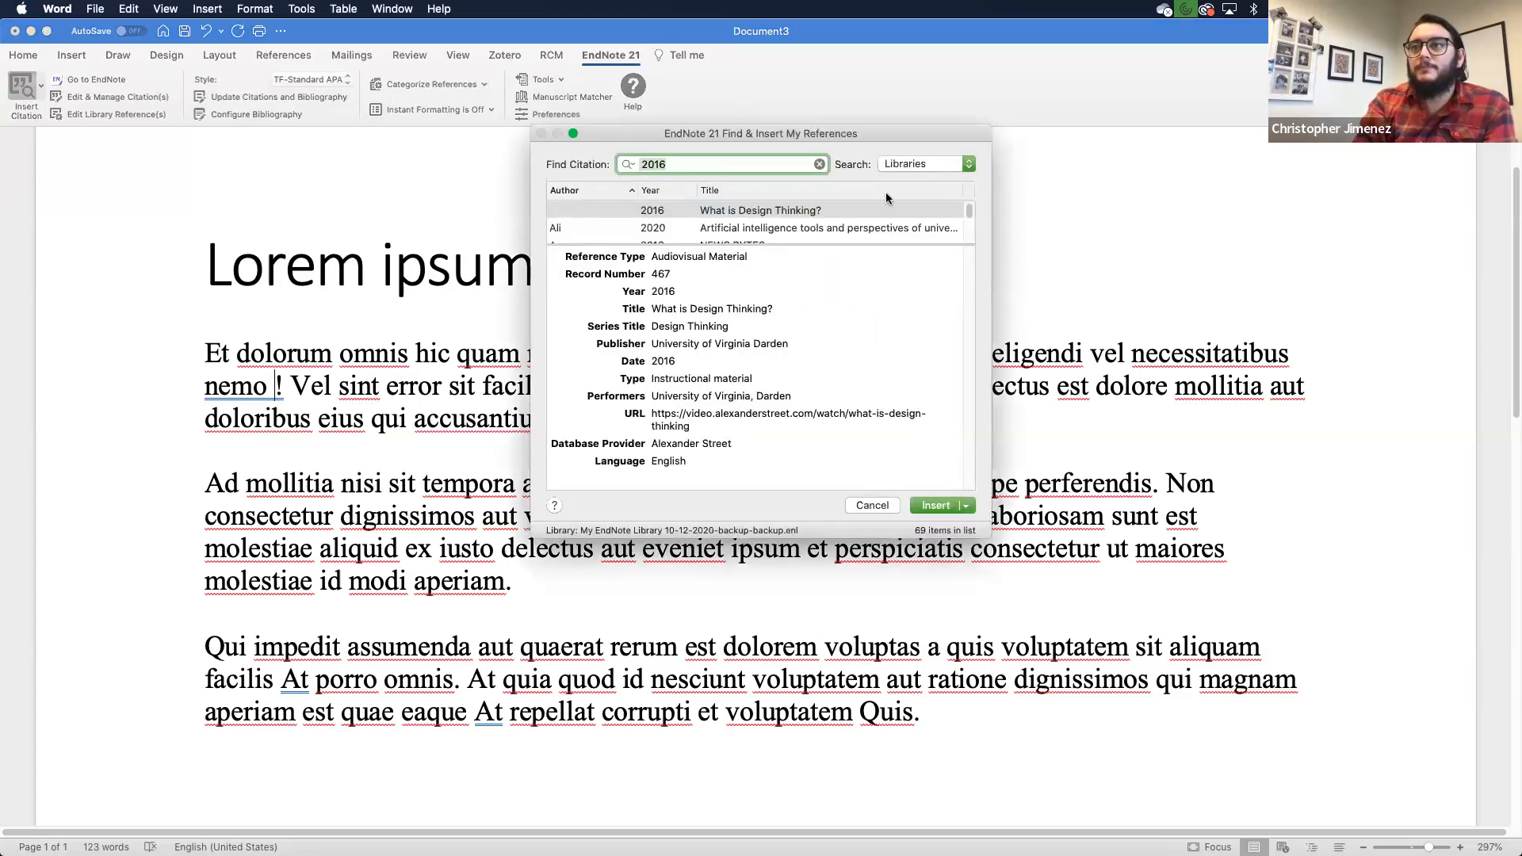
pyautogui.click(821, 163)
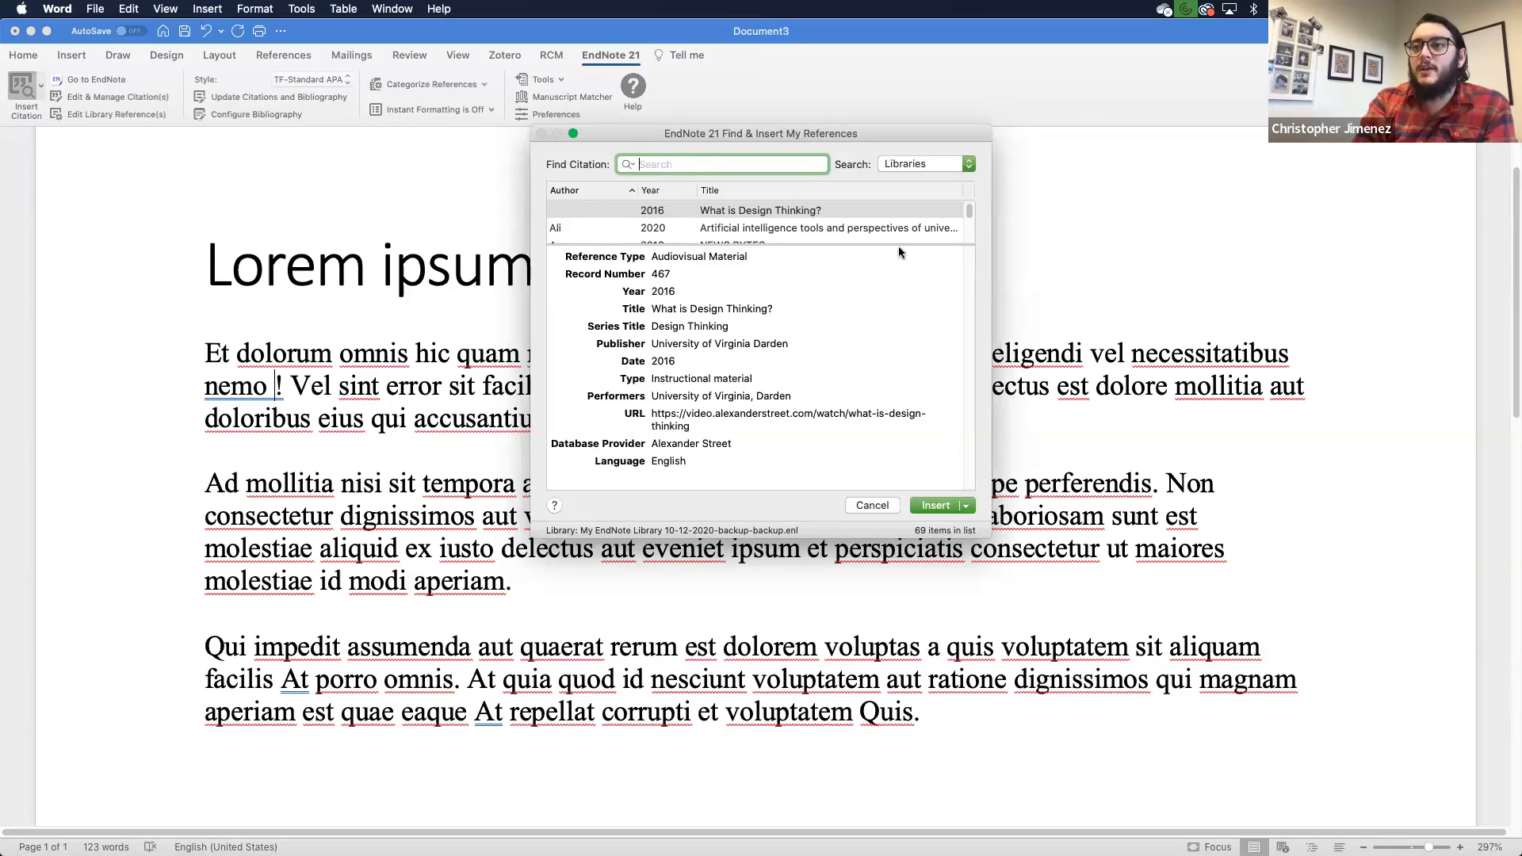
pyautogui.moveTo(809, 242); pyautogui.dragTo(805, 324)
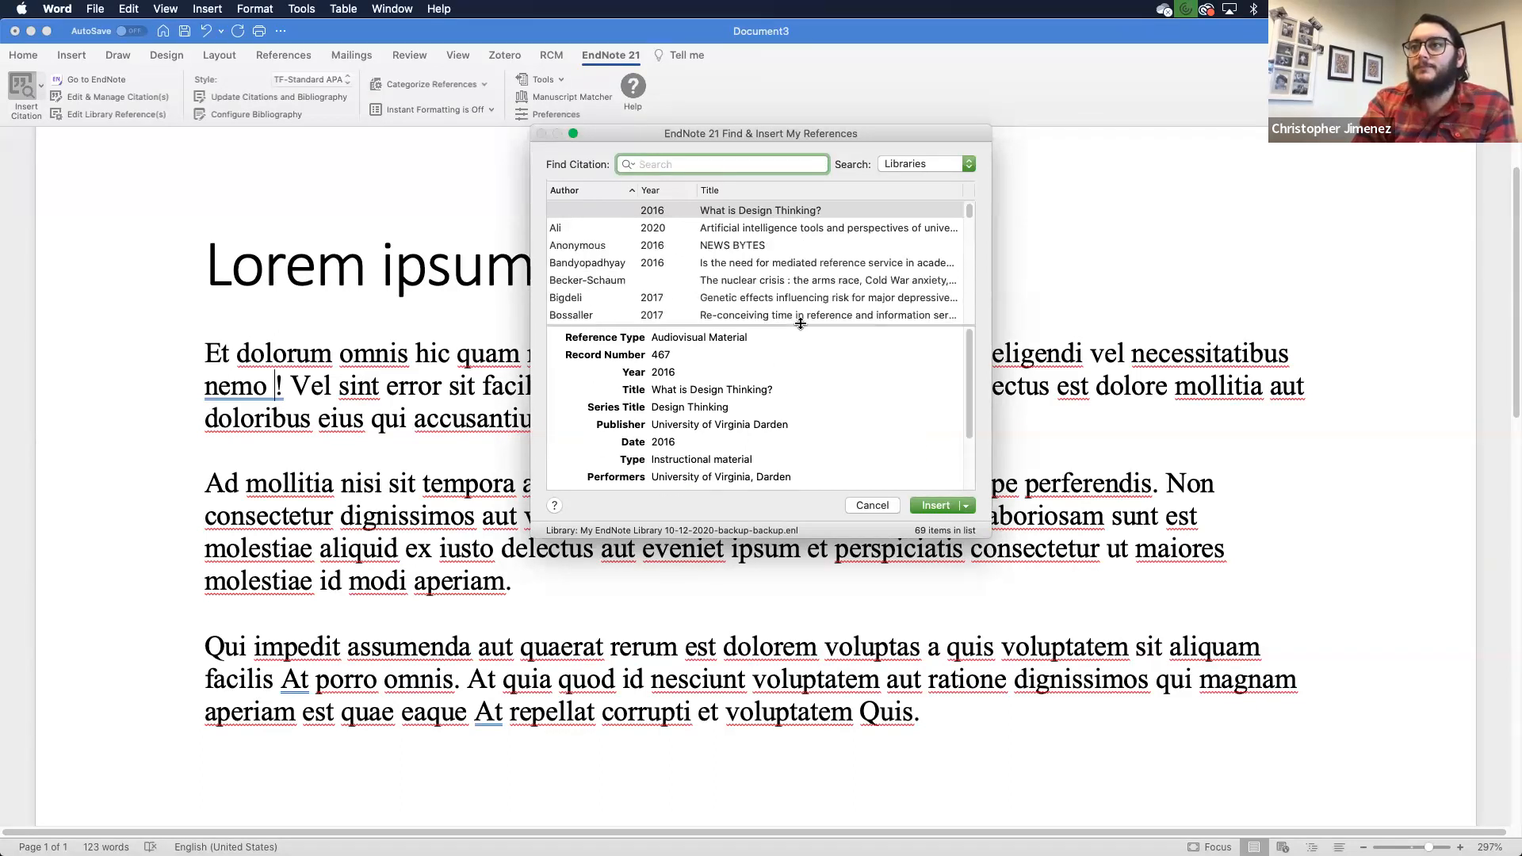
pyautogui.click(965, 165)
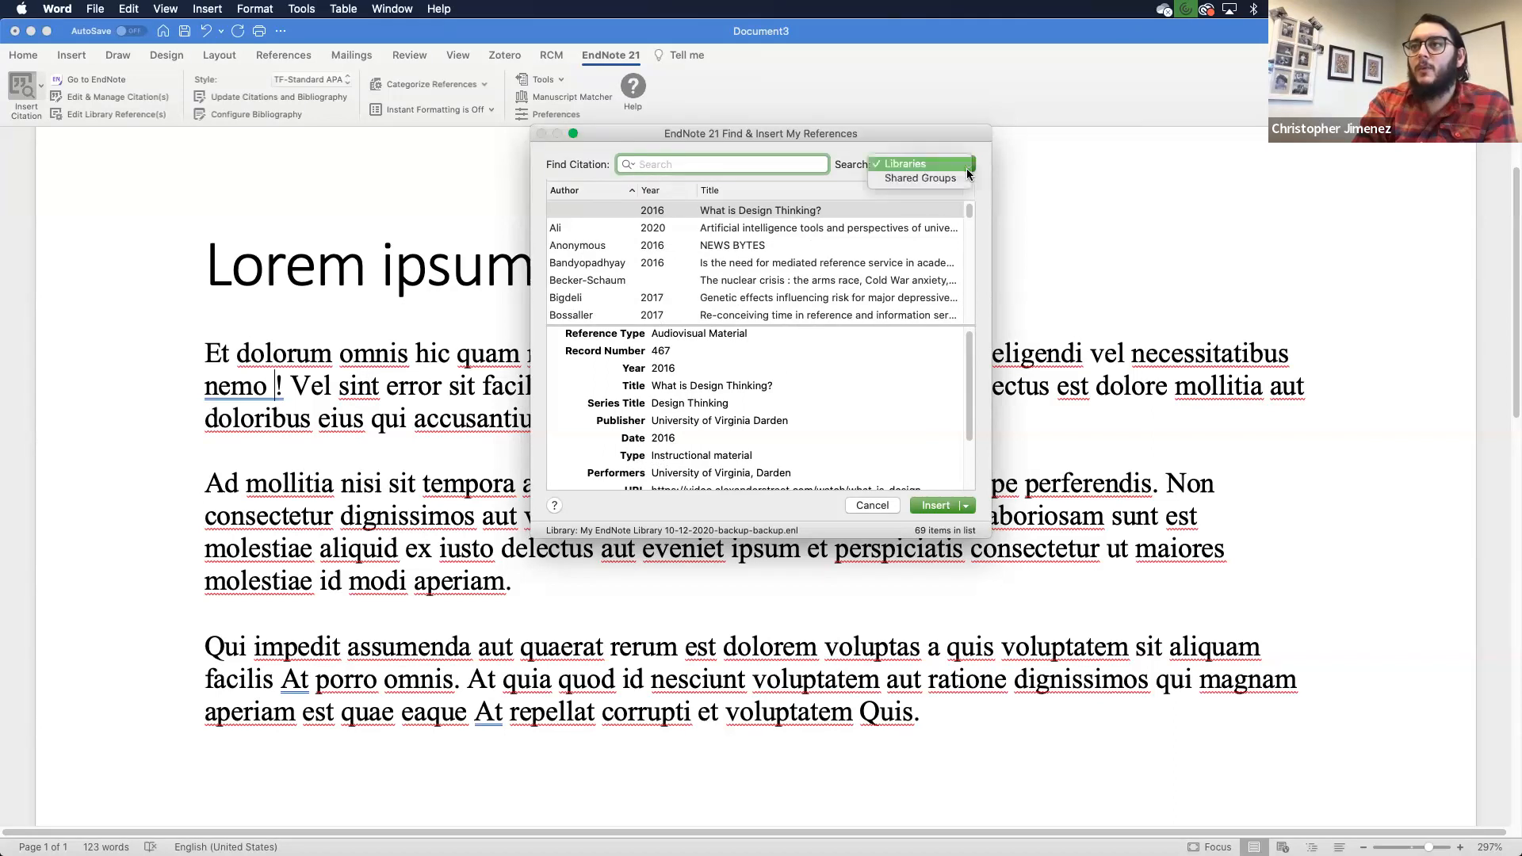
pyautogui.click(917, 163)
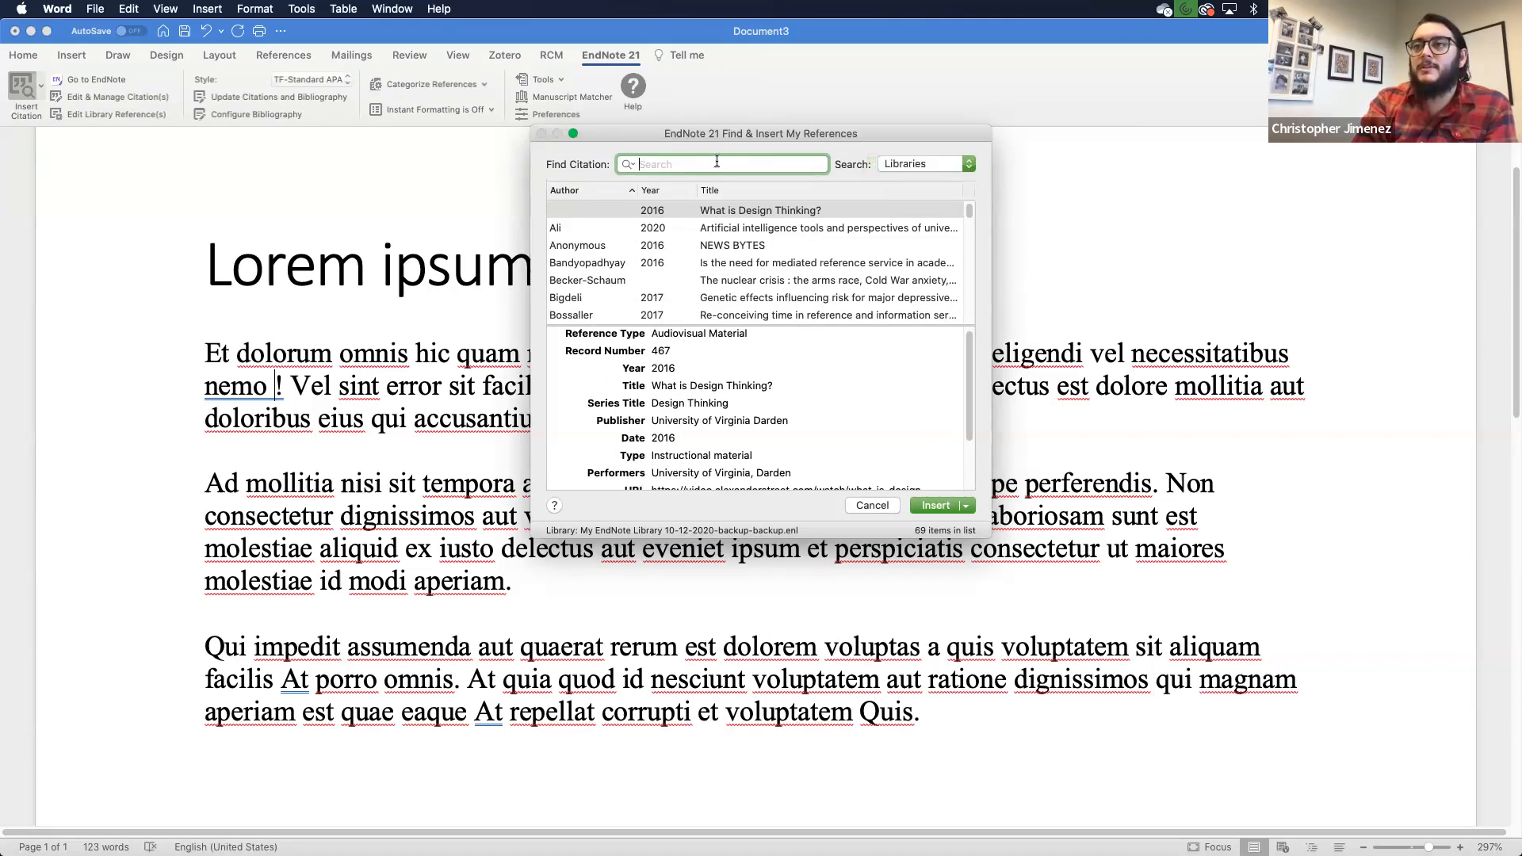
pyautogui.hotkey('ctrl', 'Up')
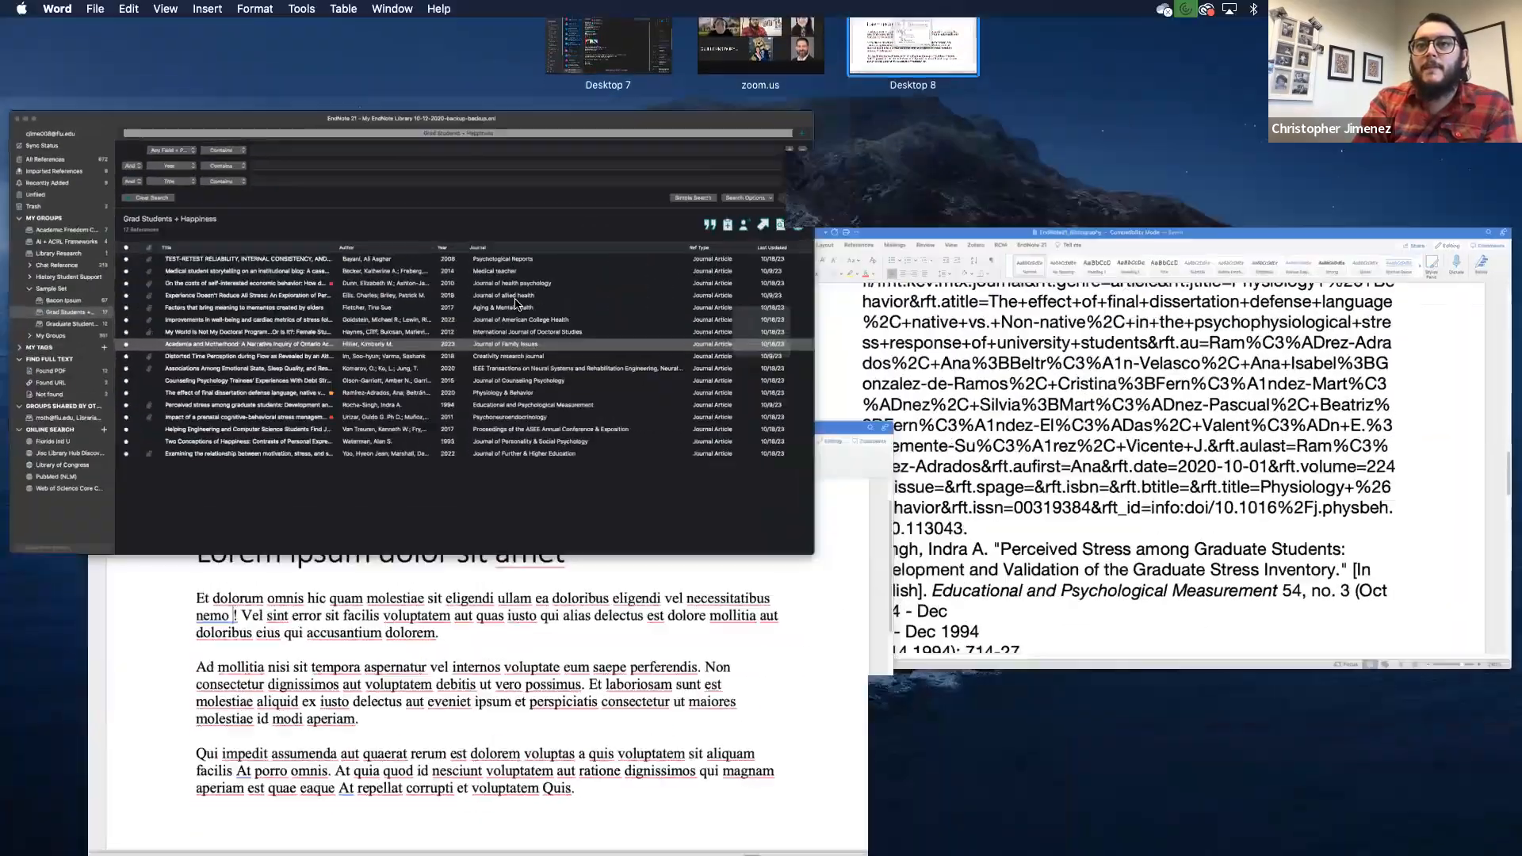
pyautogui.click(516, 303)
pyautogui.hotkey('ctrl', 'Up')
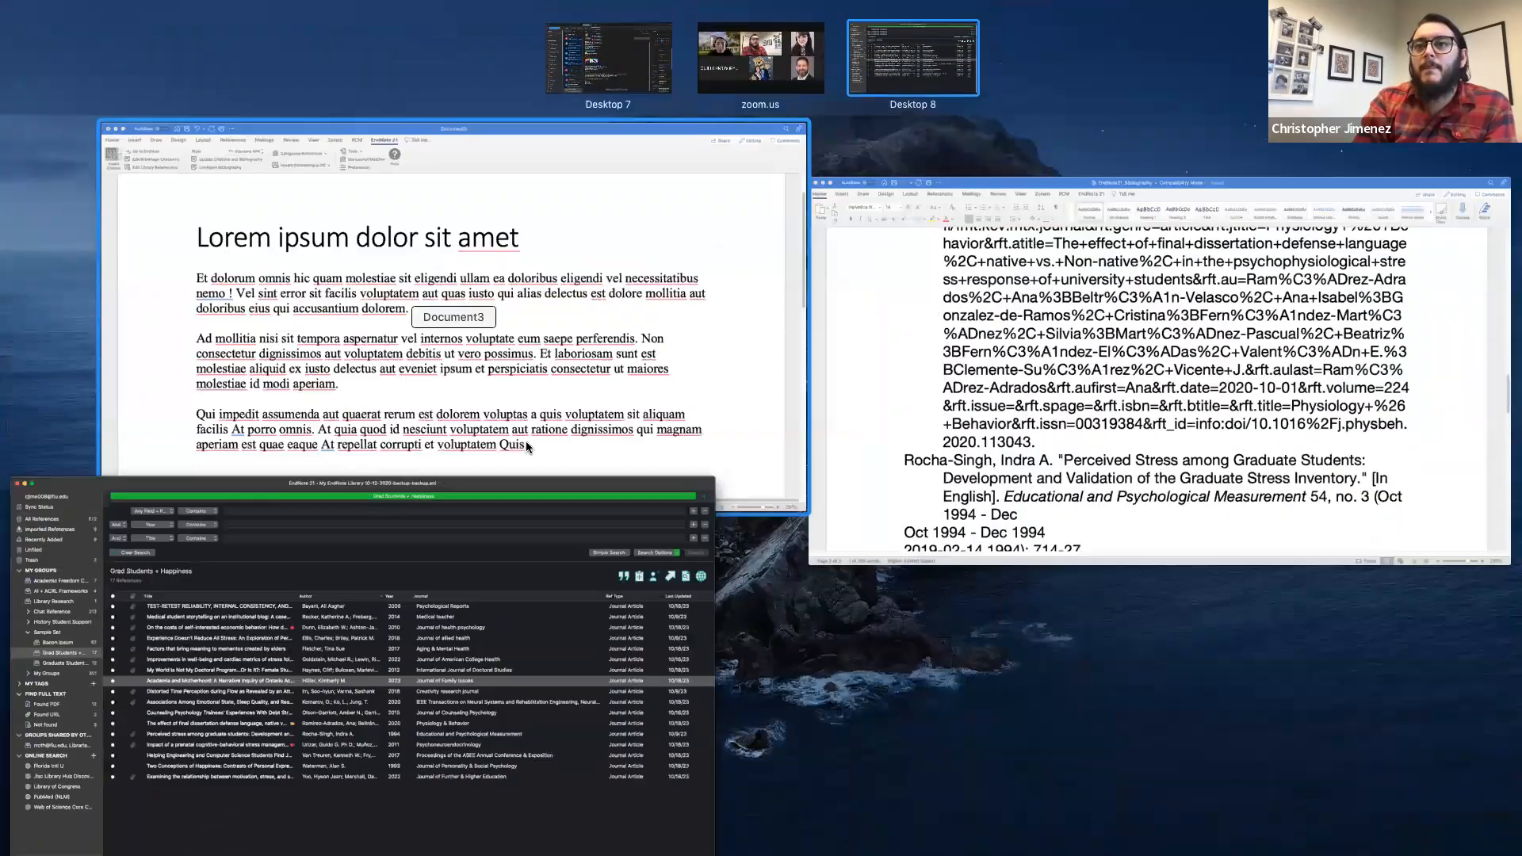
pyautogui.click(526, 441)
# Step: Search 'student' and insert the 2020 Ameen graduate researchers' article as a citation
pyautogui.write('student')
pyautogui.press('Return')
pyautogui.scroll(-3, 819, 270)
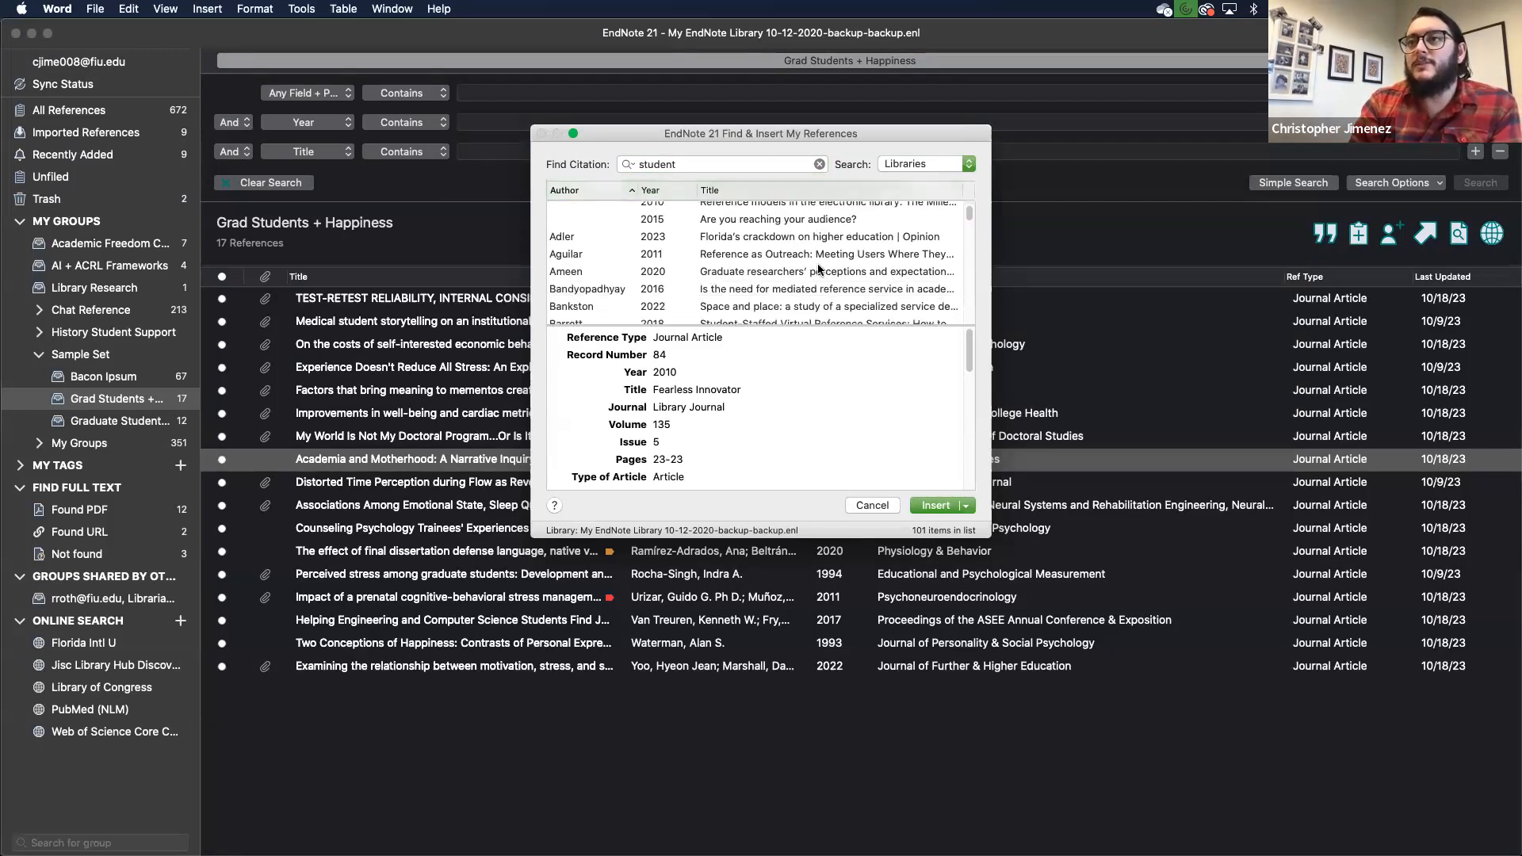
pyautogui.click(818, 234)
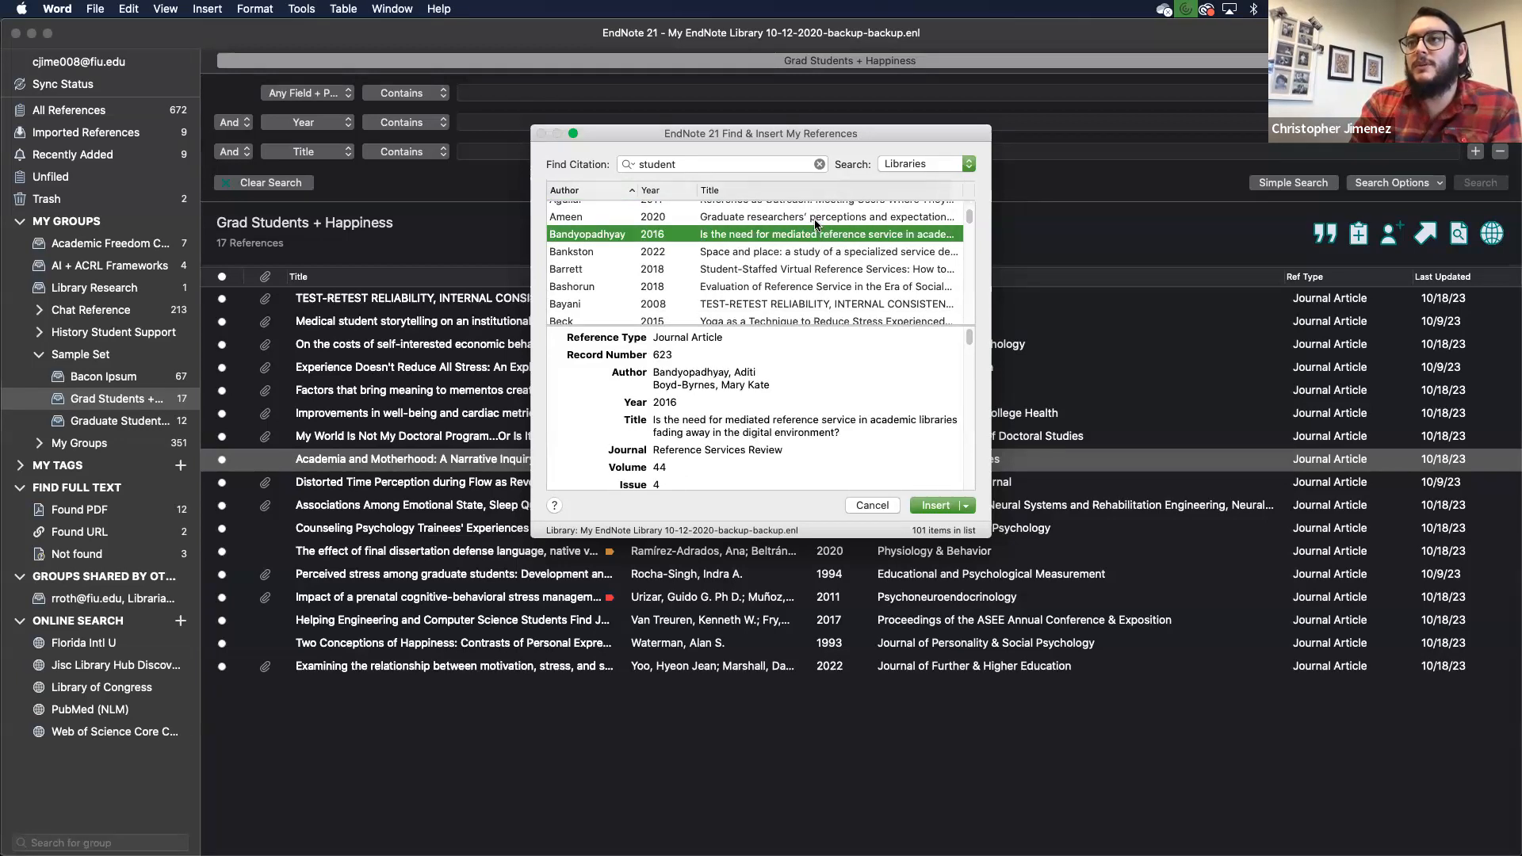
pyautogui.click(819, 217)
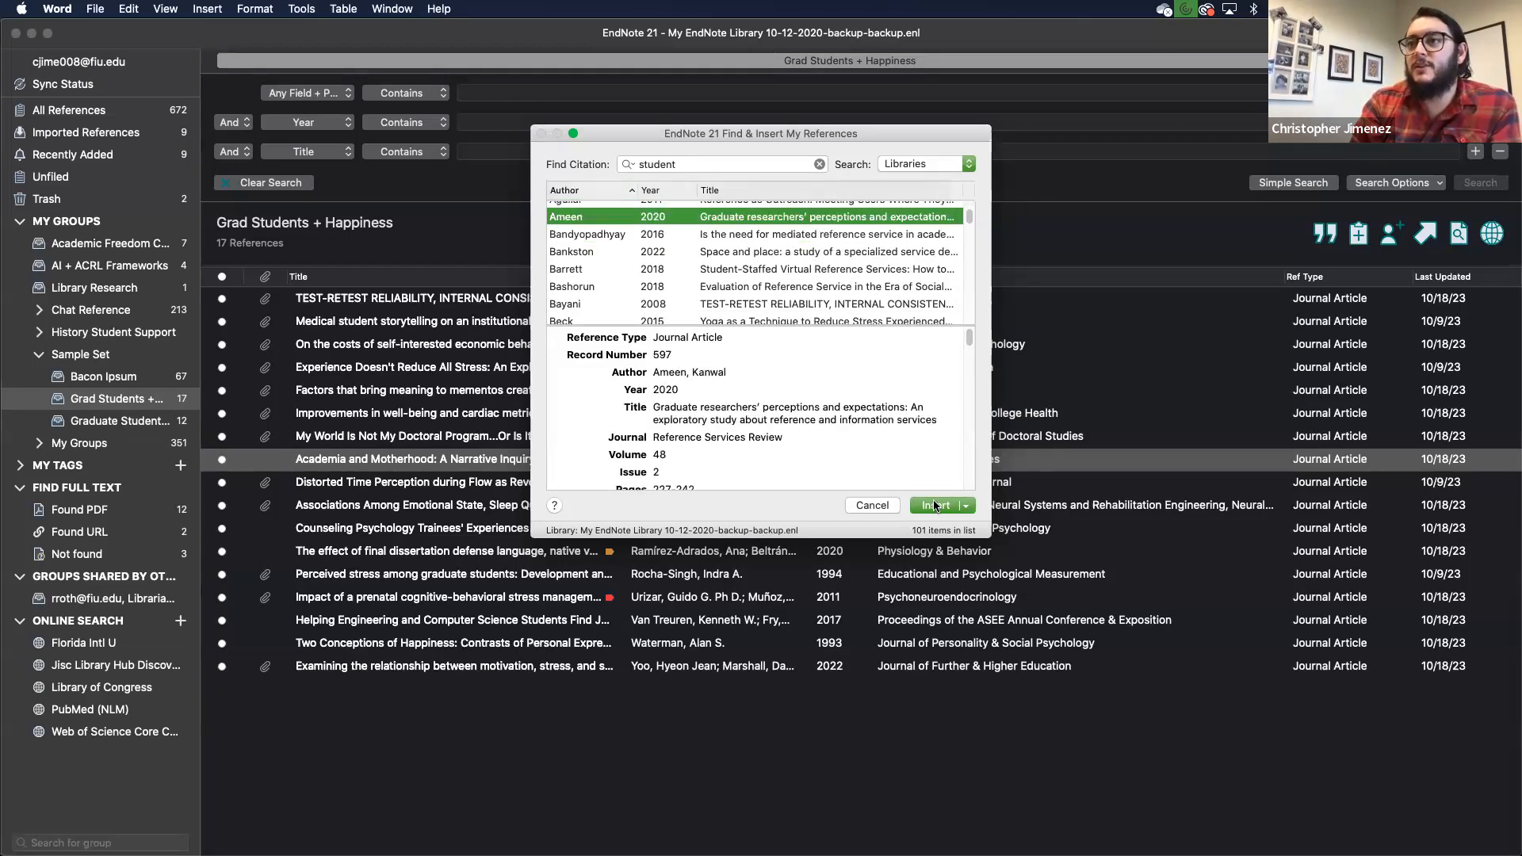
pyautogui.click(934, 506)
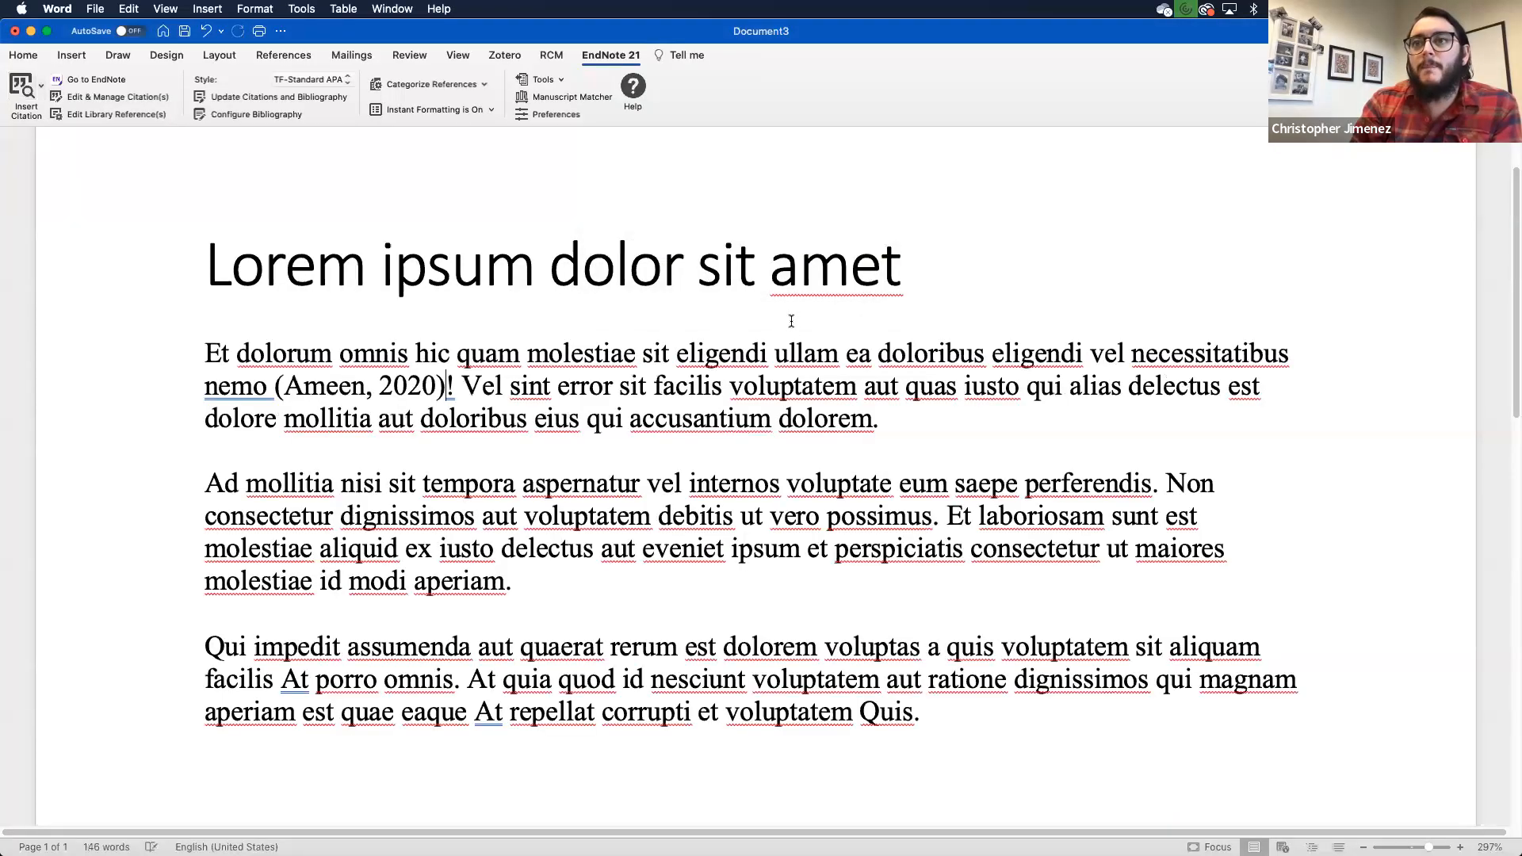
# Step: Set the EndNote citation style to APA 7th, after briefly trying APA 7th-Annotated
pyautogui.click(330, 390)
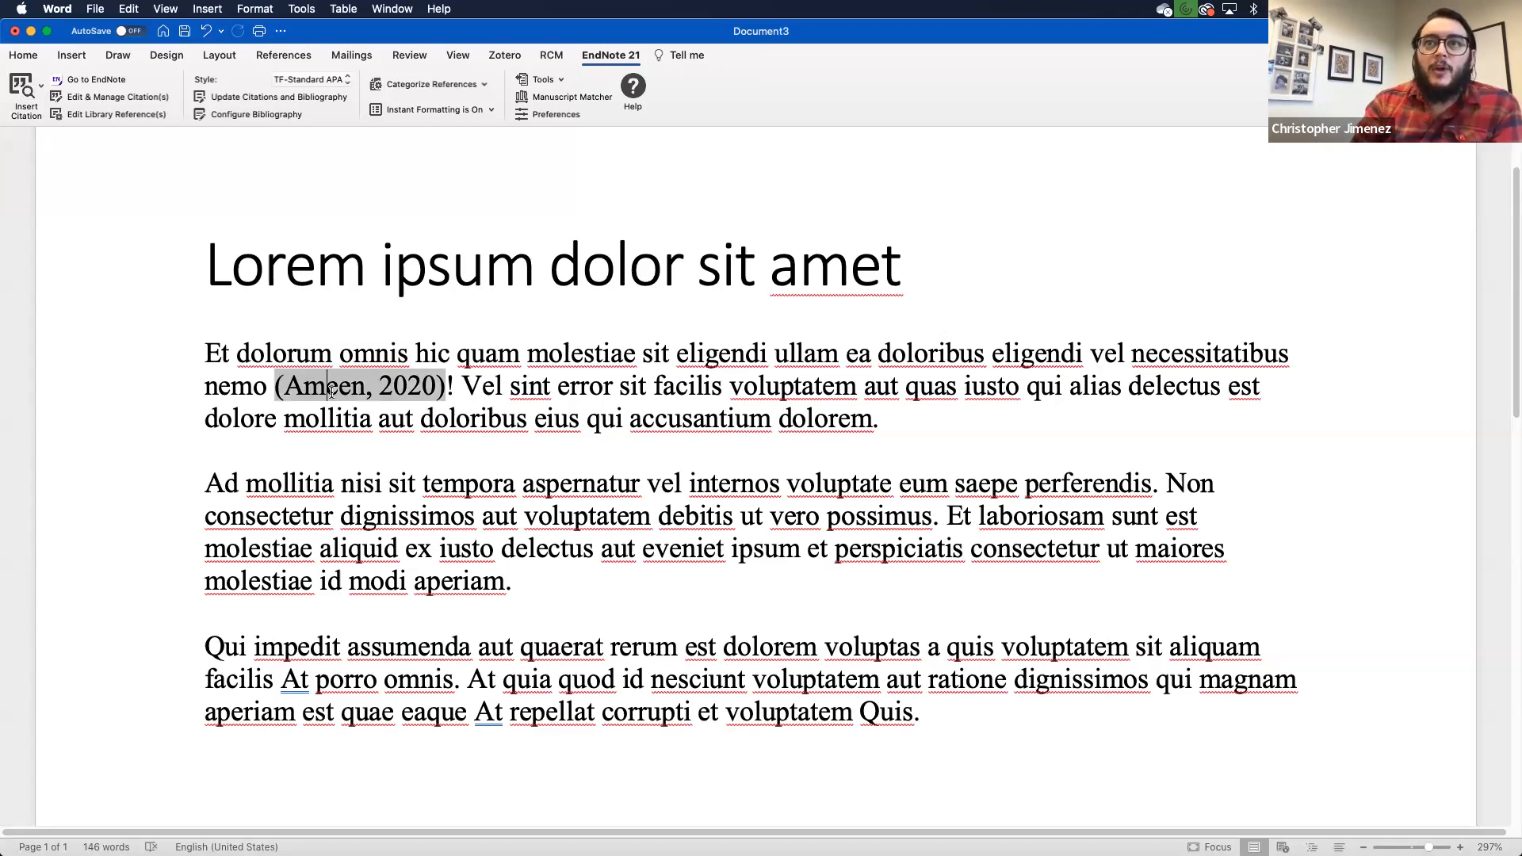
pyautogui.click(346, 79)
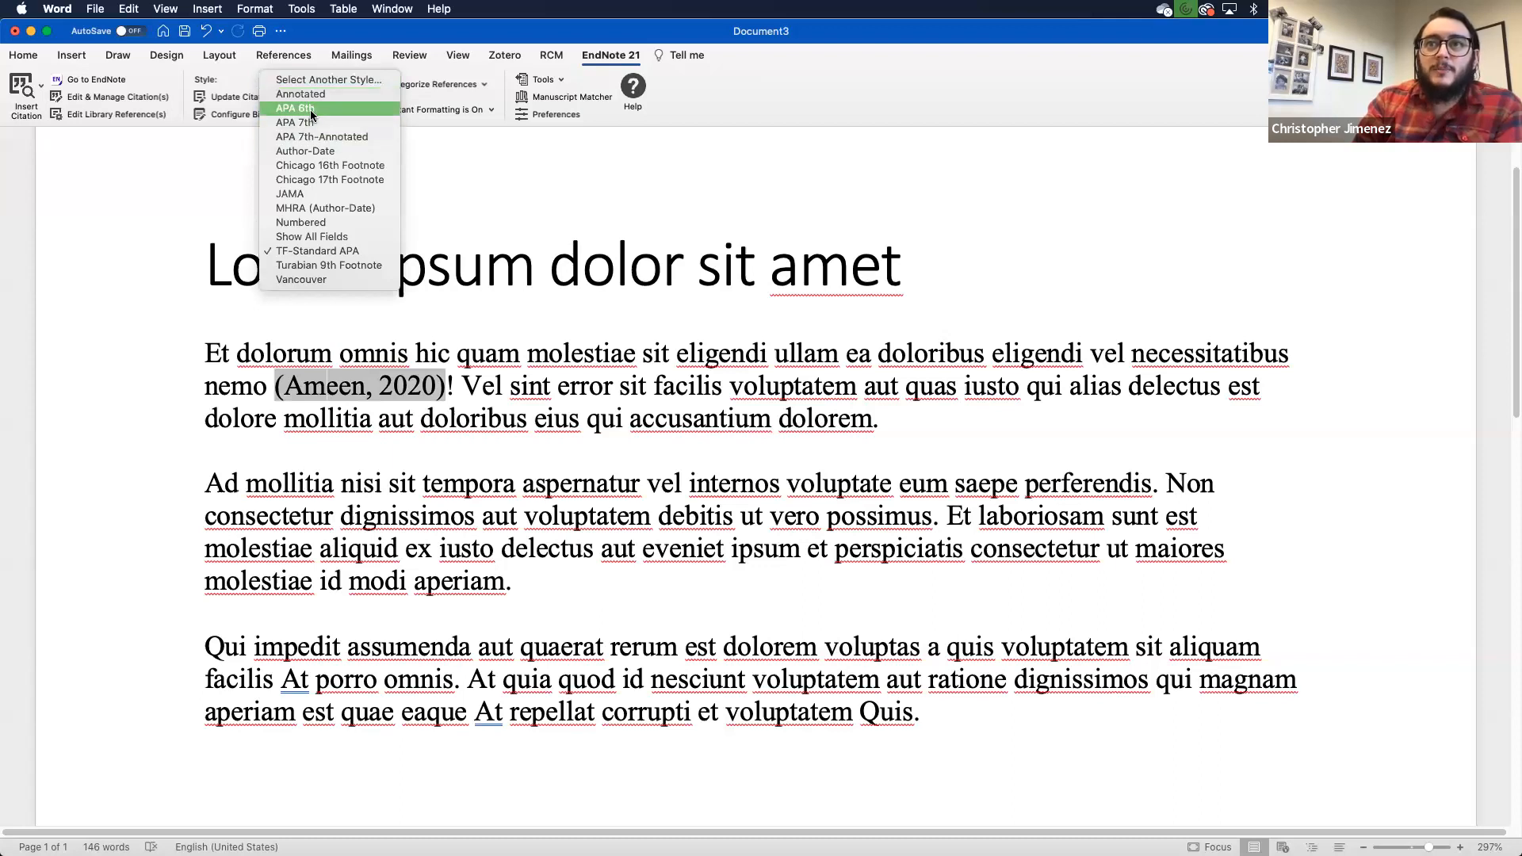
pyautogui.click(311, 136)
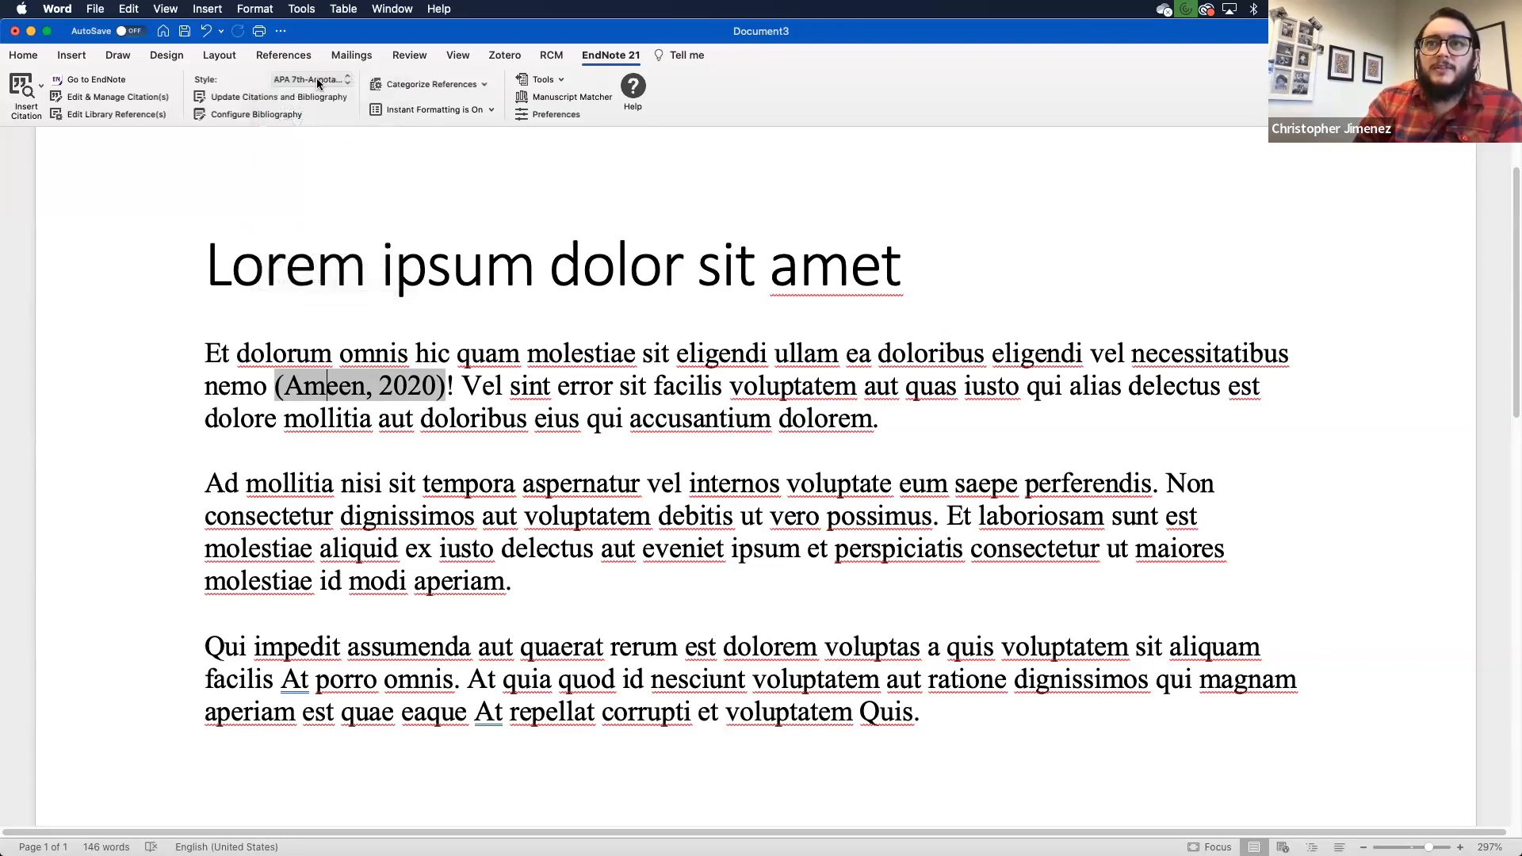
pyautogui.click(321, 79)
pyautogui.click(323, 80)
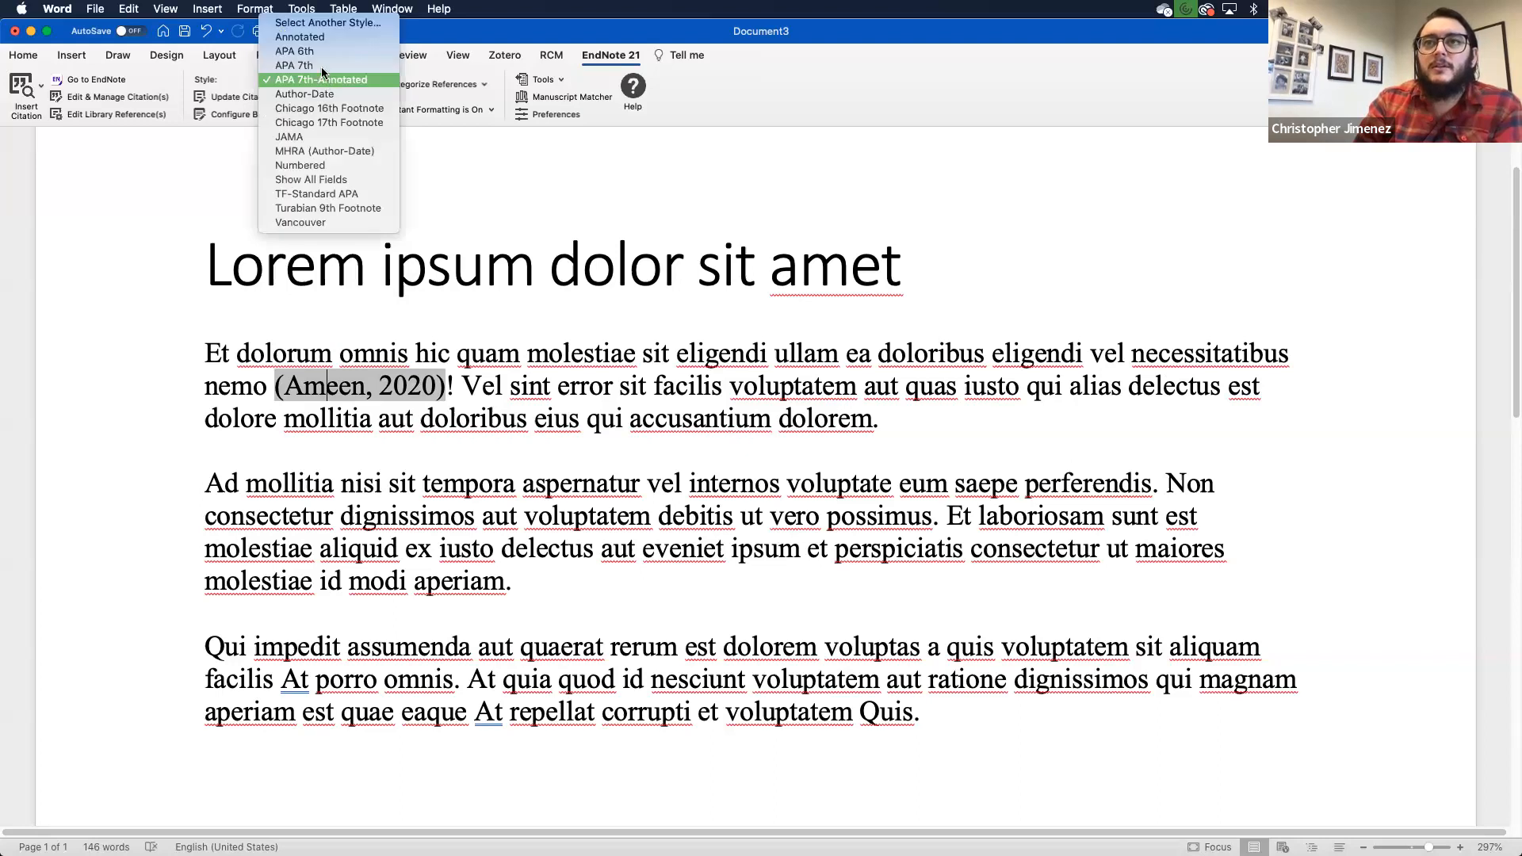
pyautogui.click(322, 67)
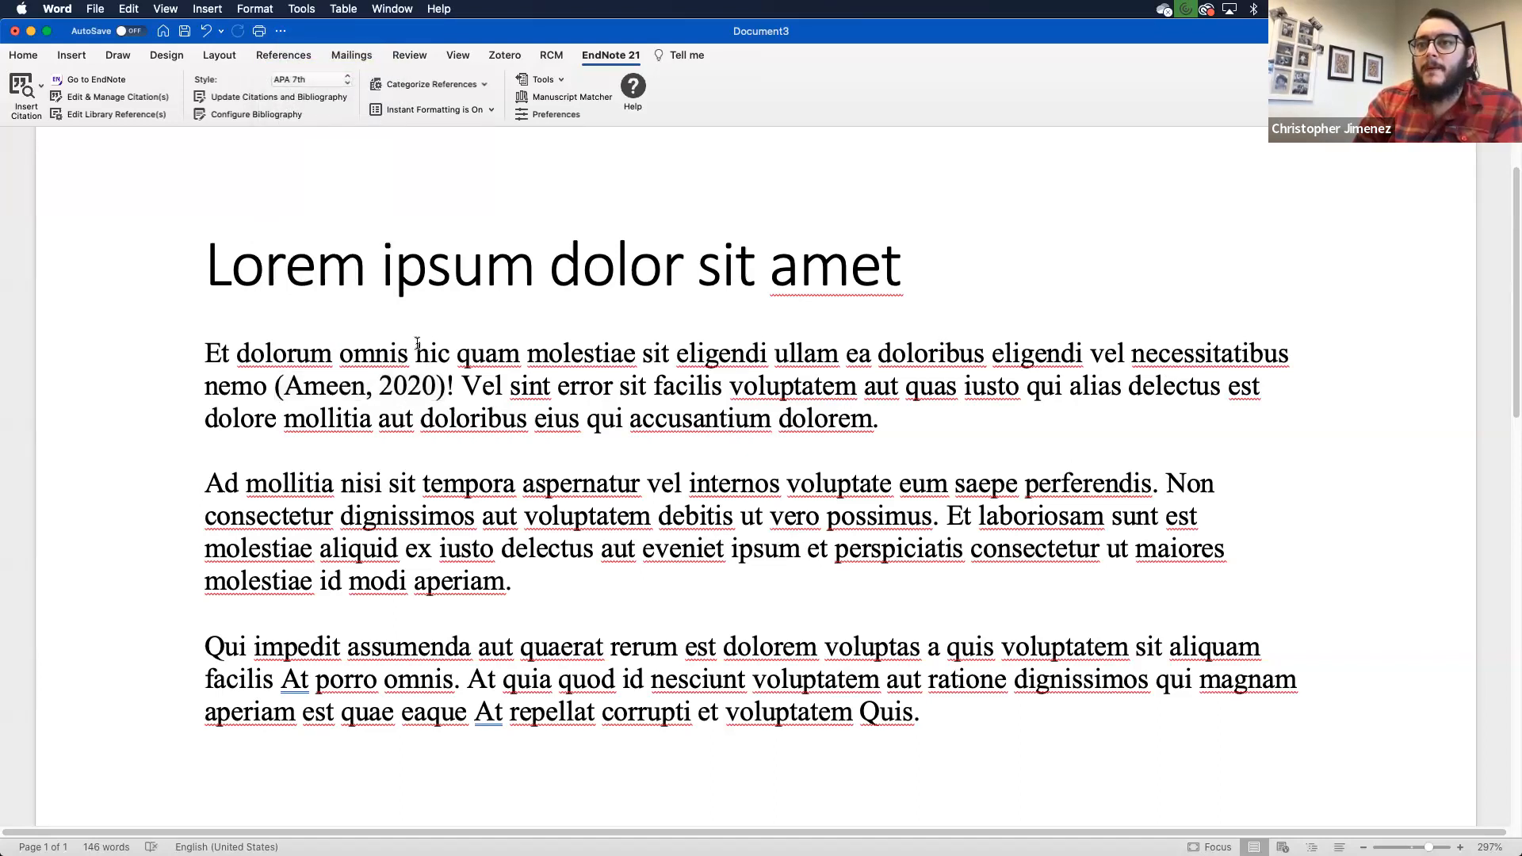
# Step: Add a REFERENCES heading above the bibliography, followed by a blank line
pyautogui.scroll(-4, 416, 343)
pyautogui.scroll(-2, 416, 343)
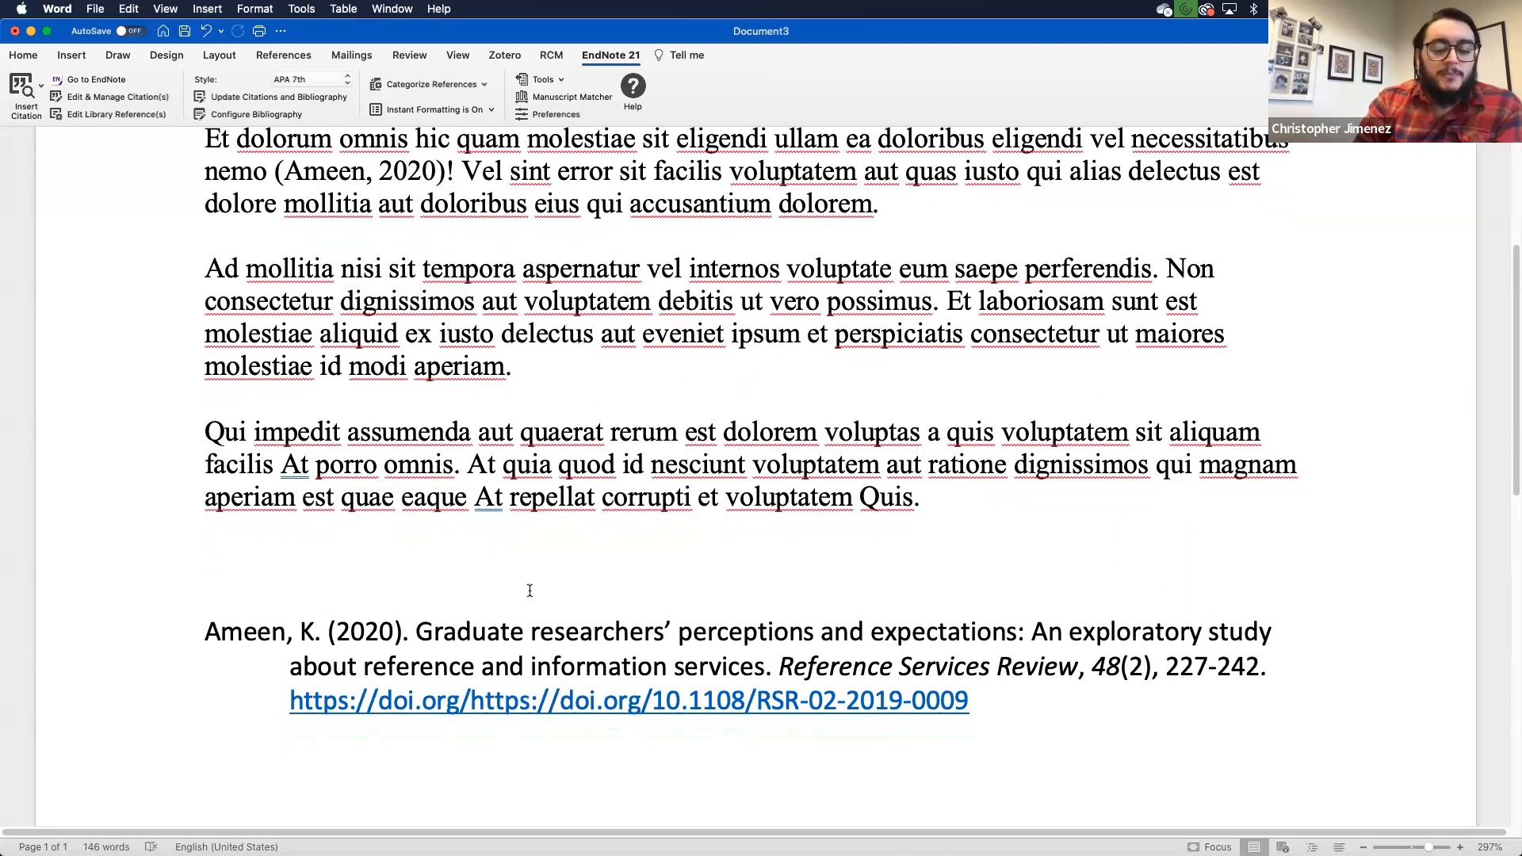
pyautogui.press('Return')
pyautogui.write('RE')
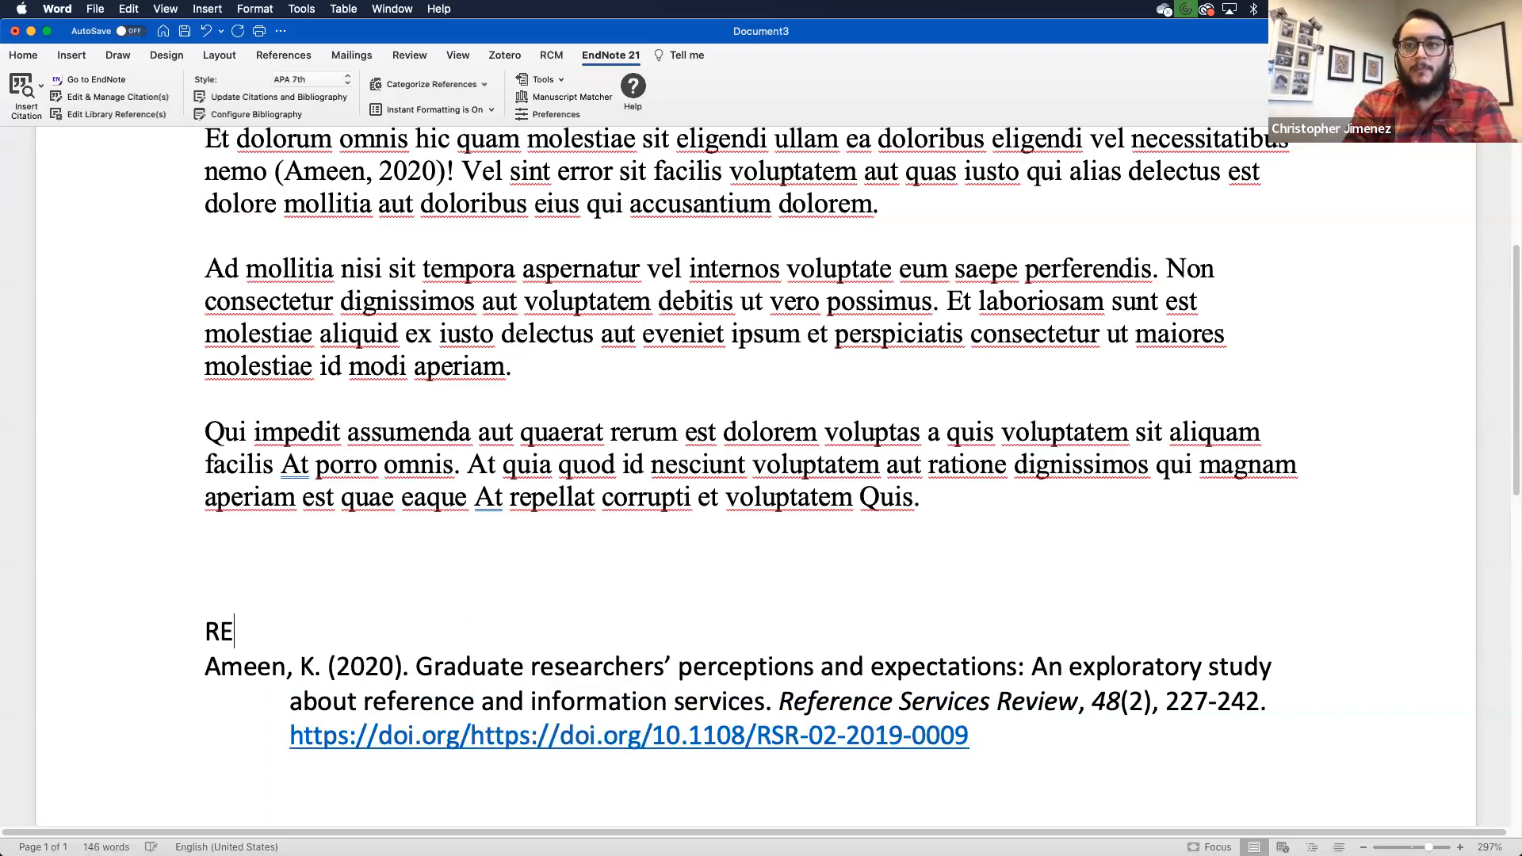
pyautogui.write('FERENCES')
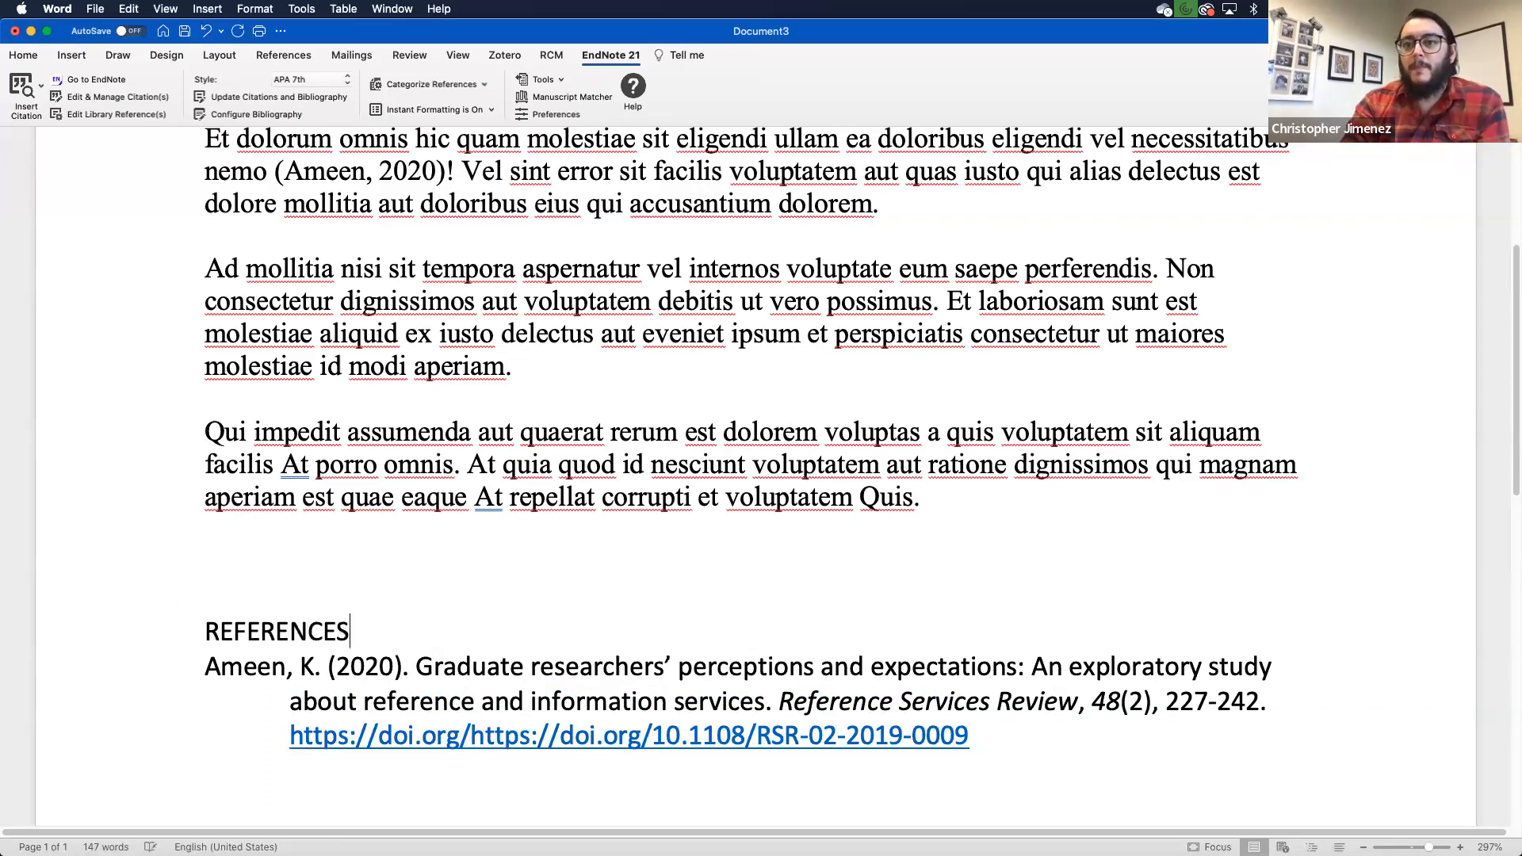
pyautogui.press('Return')
# Step: Place the insertion point right after 'possimus' in the second paragraph
pyautogui.scroll(-5, 658, 531)
pyautogui.scroll(-2, 669, 560)
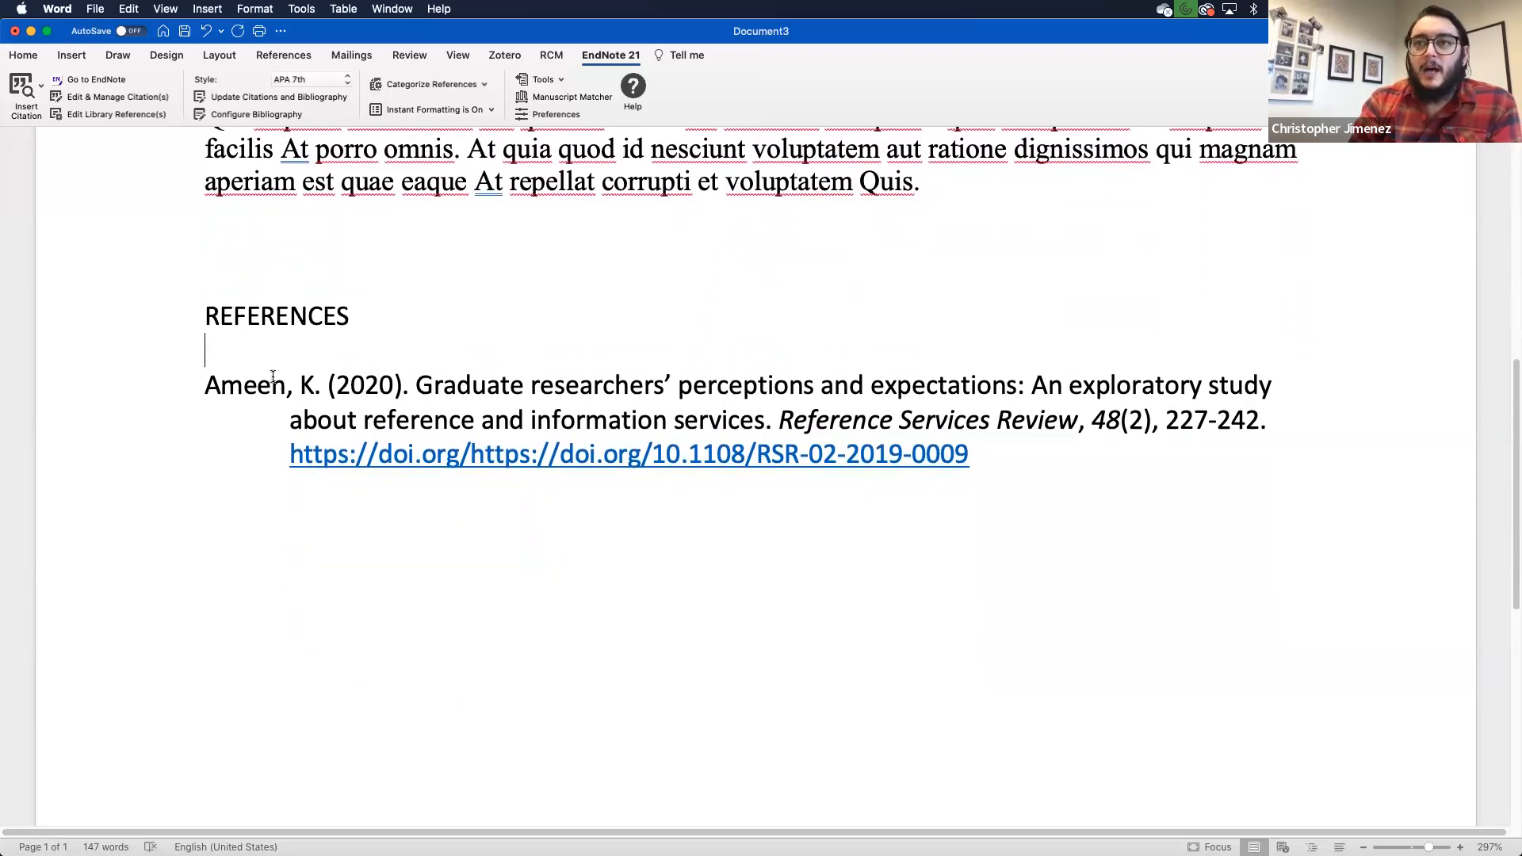
pyautogui.scroll(5, 432, 439)
pyautogui.scroll(5, 433, 438)
pyautogui.click(392, 306)
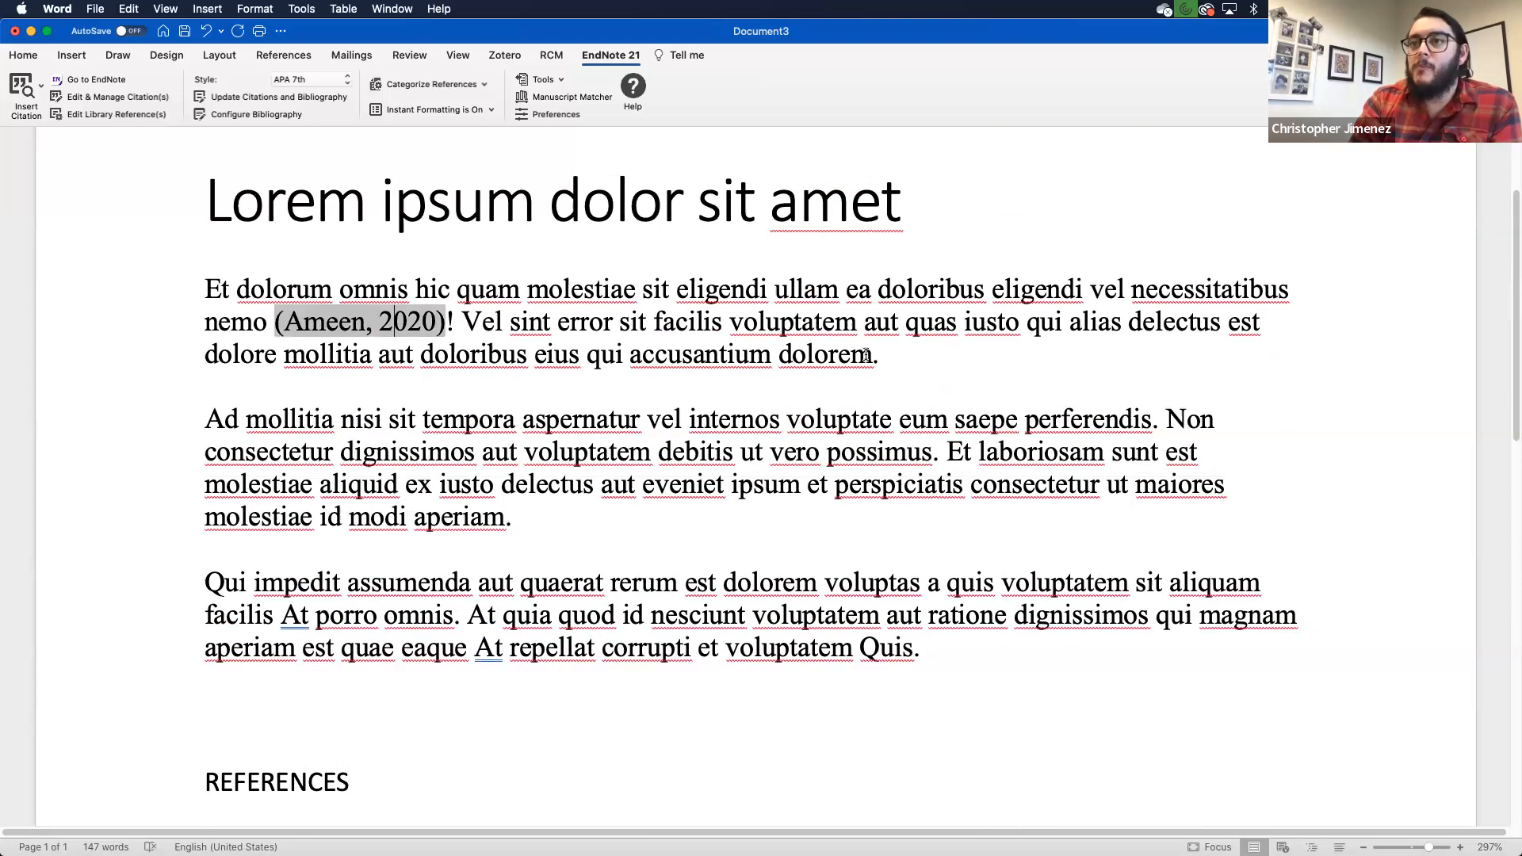
pyautogui.click(932, 451)
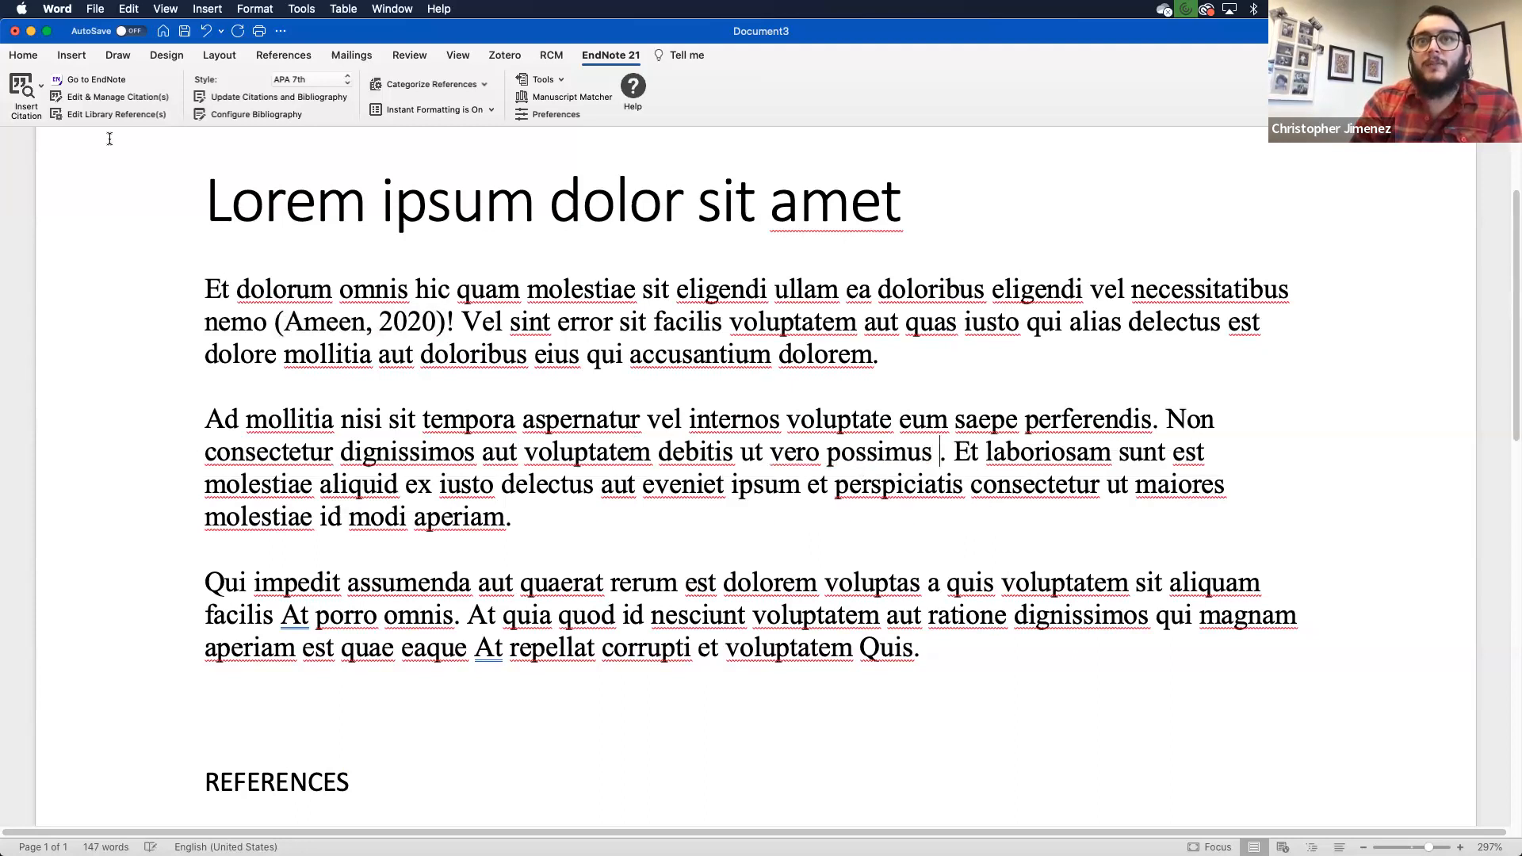
# Step: Insert the Bashorun et al. 2018 reference as a citation after 'possimus'
pyautogui.click(24, 89)
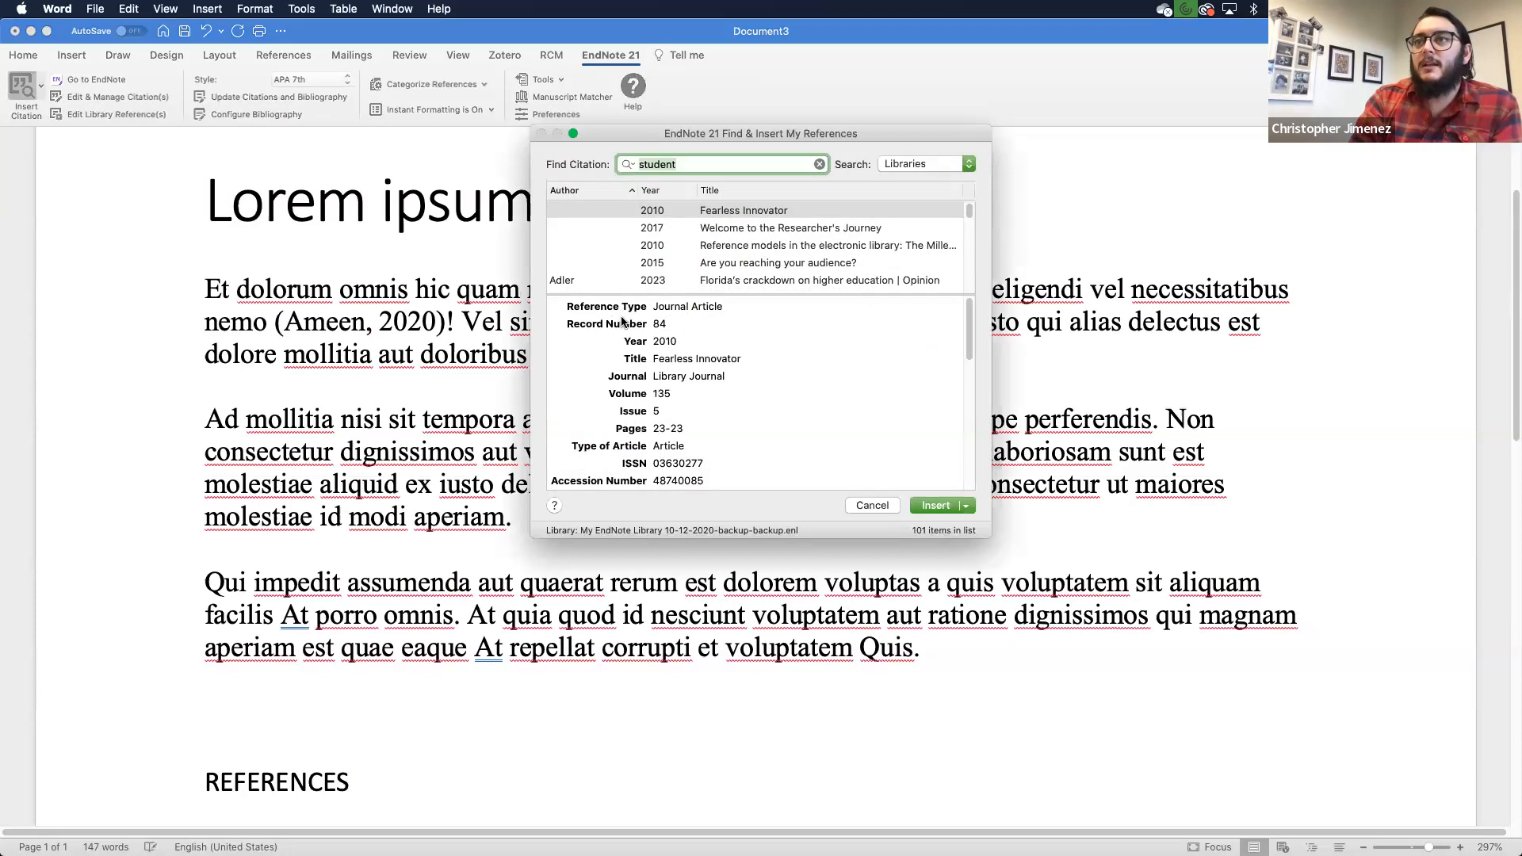
pyautogui.scroll(-5, 811, 254)
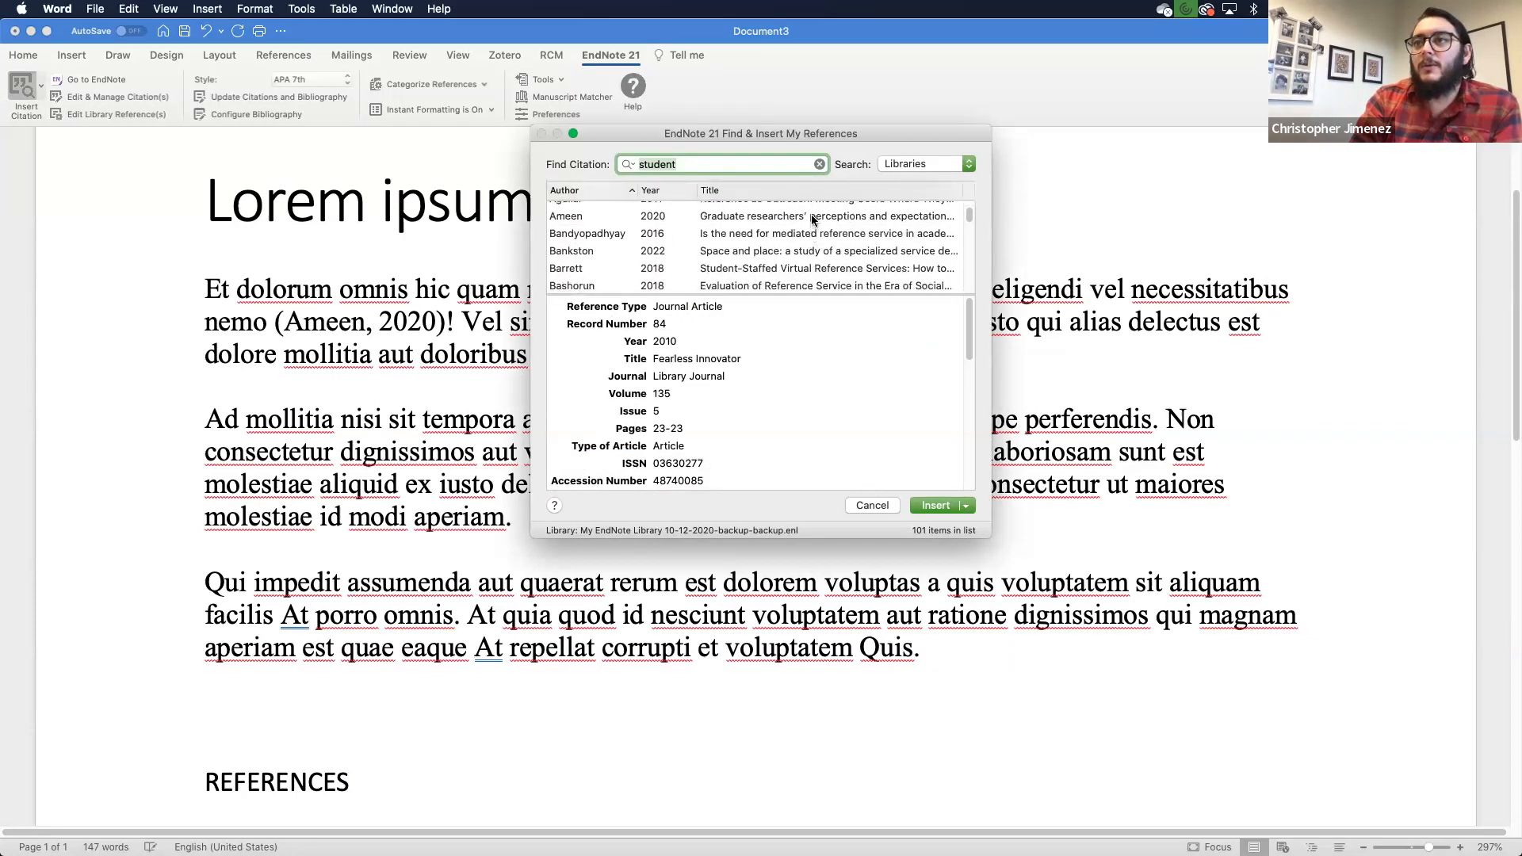
pyautogui.click(811, 215)
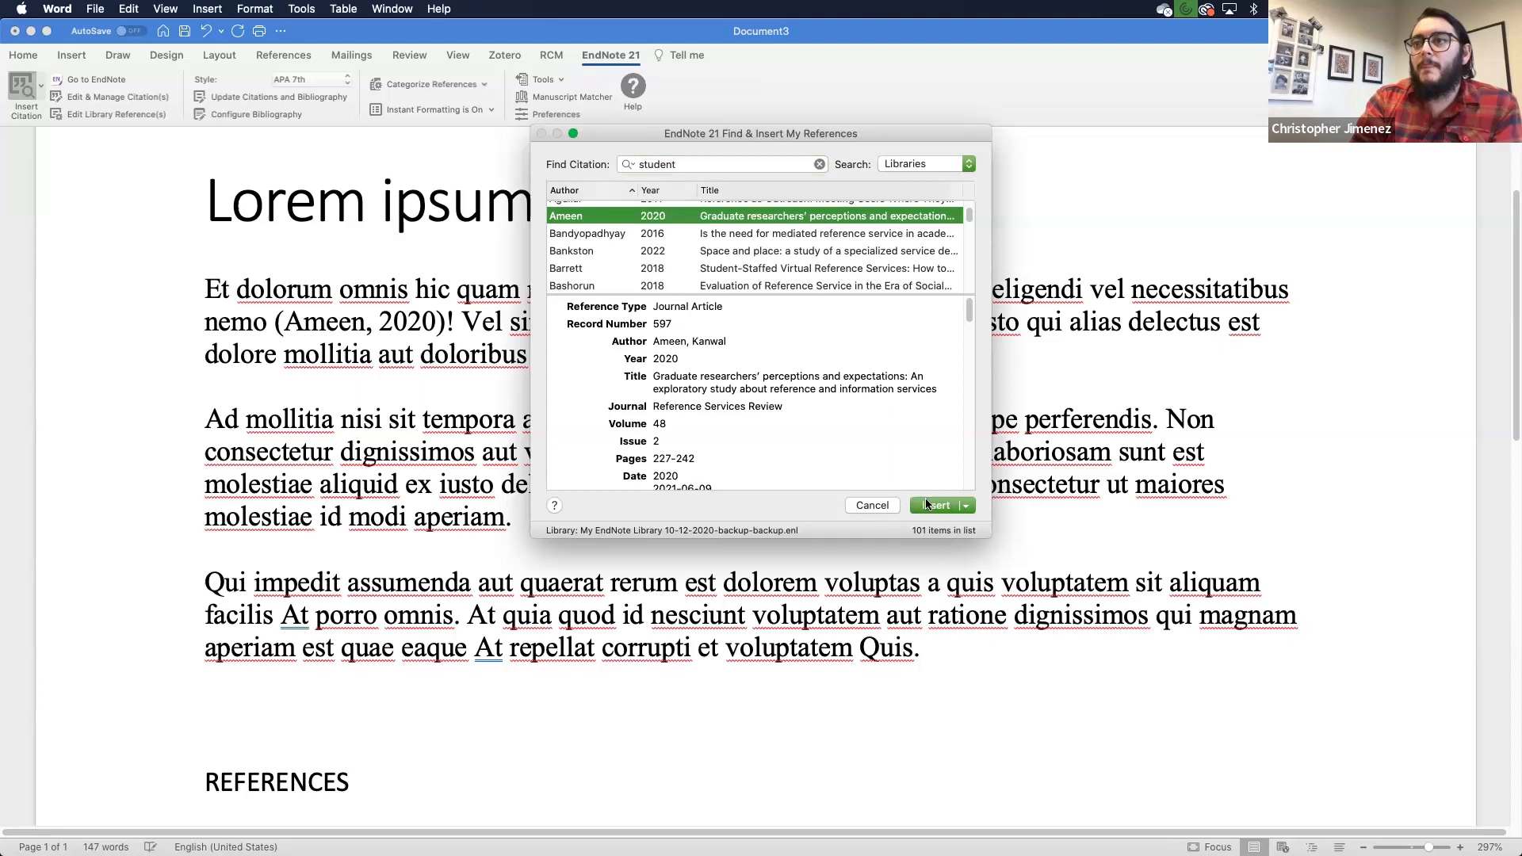
pyautogui.scroll(-2, 863, 259)
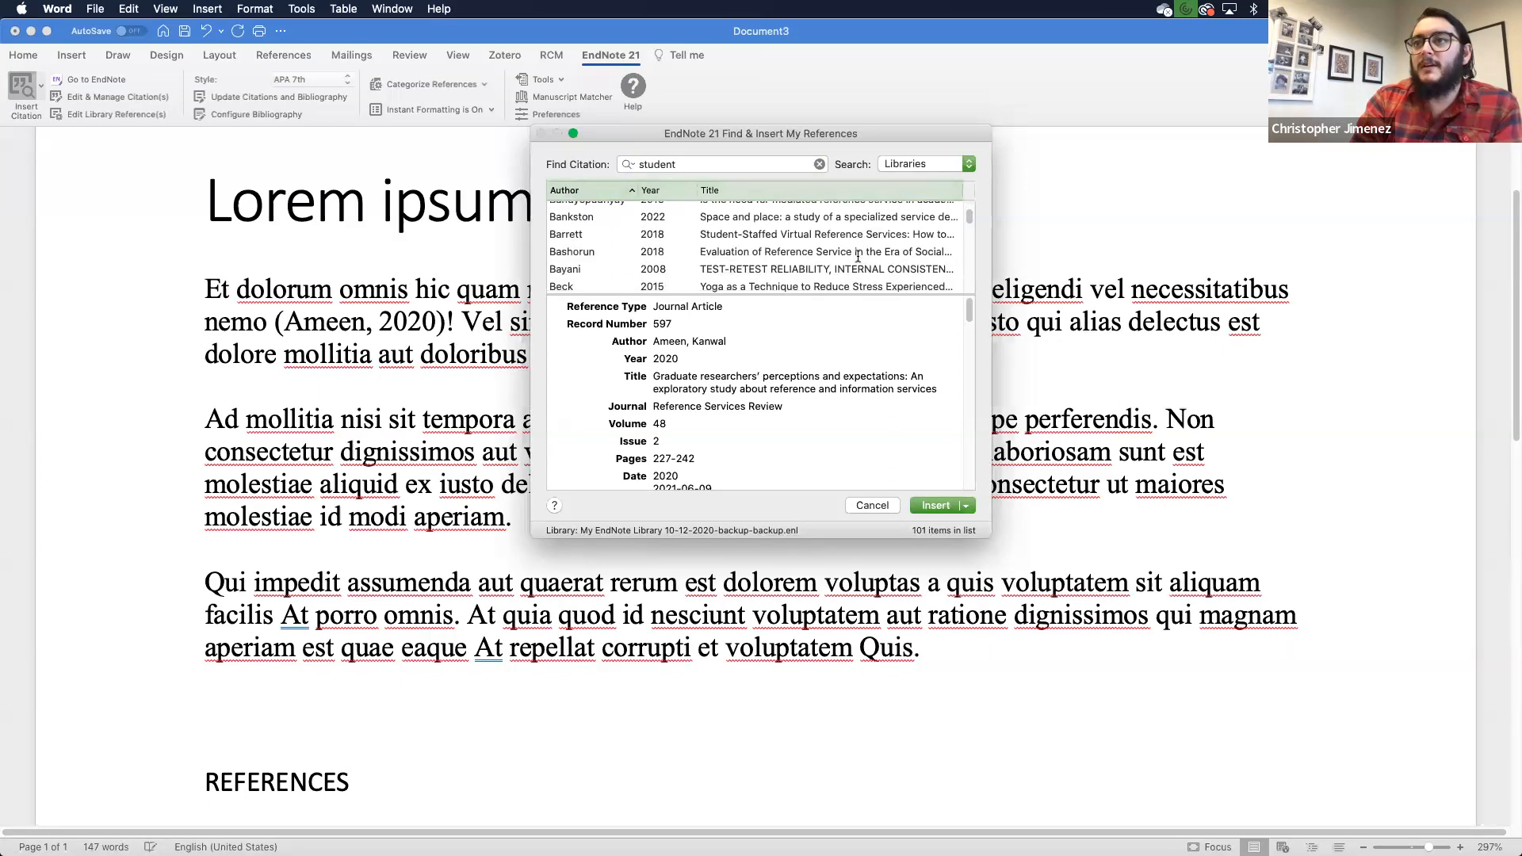
pyautogui.click(849, 253)
pyautogui.click(914, 507)
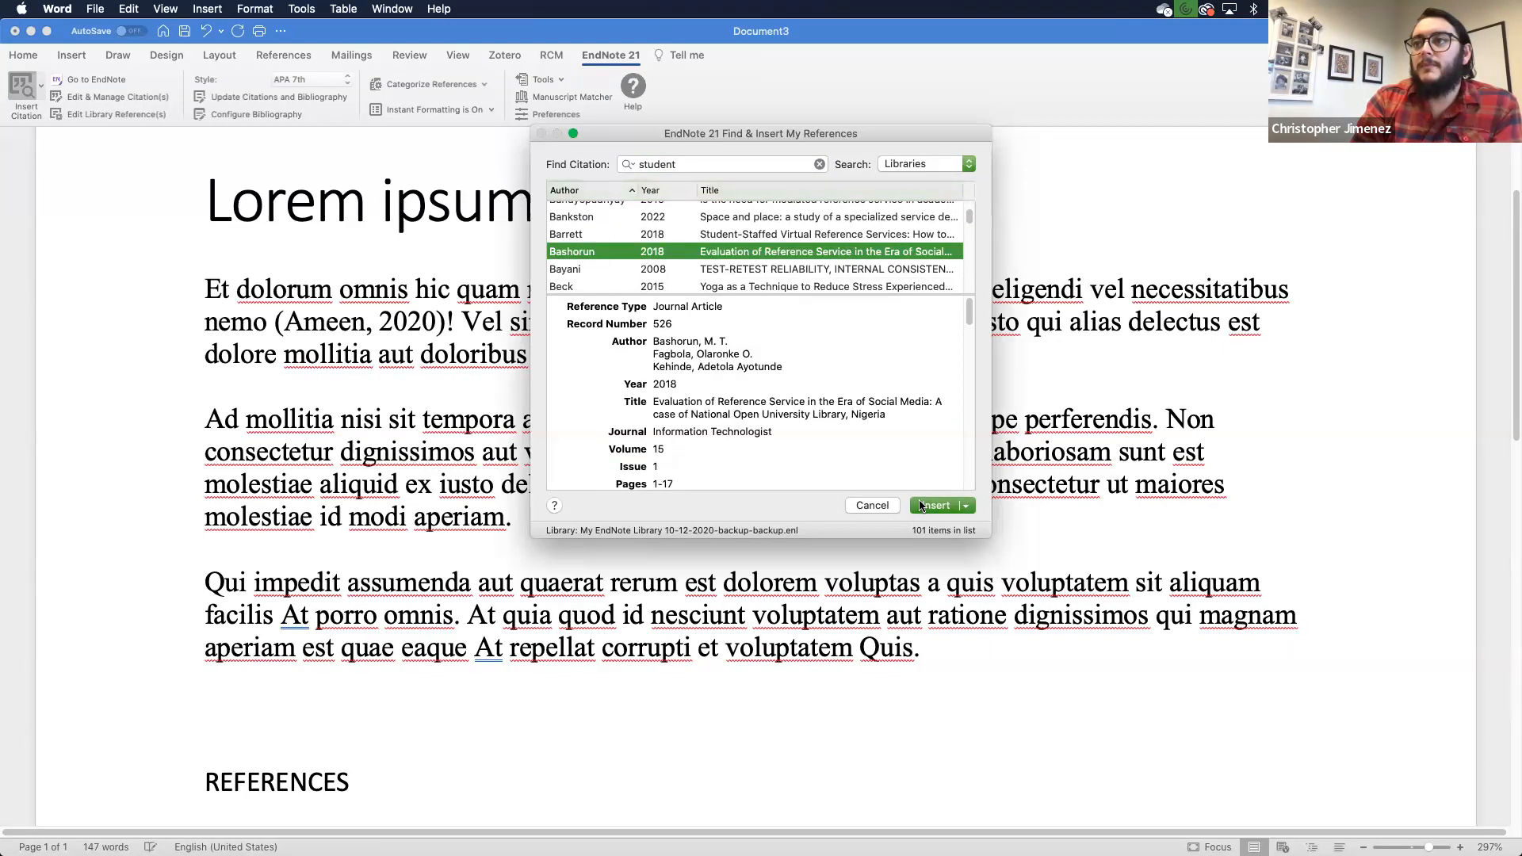
pyautogui.scroll(-5, 1143, 616)
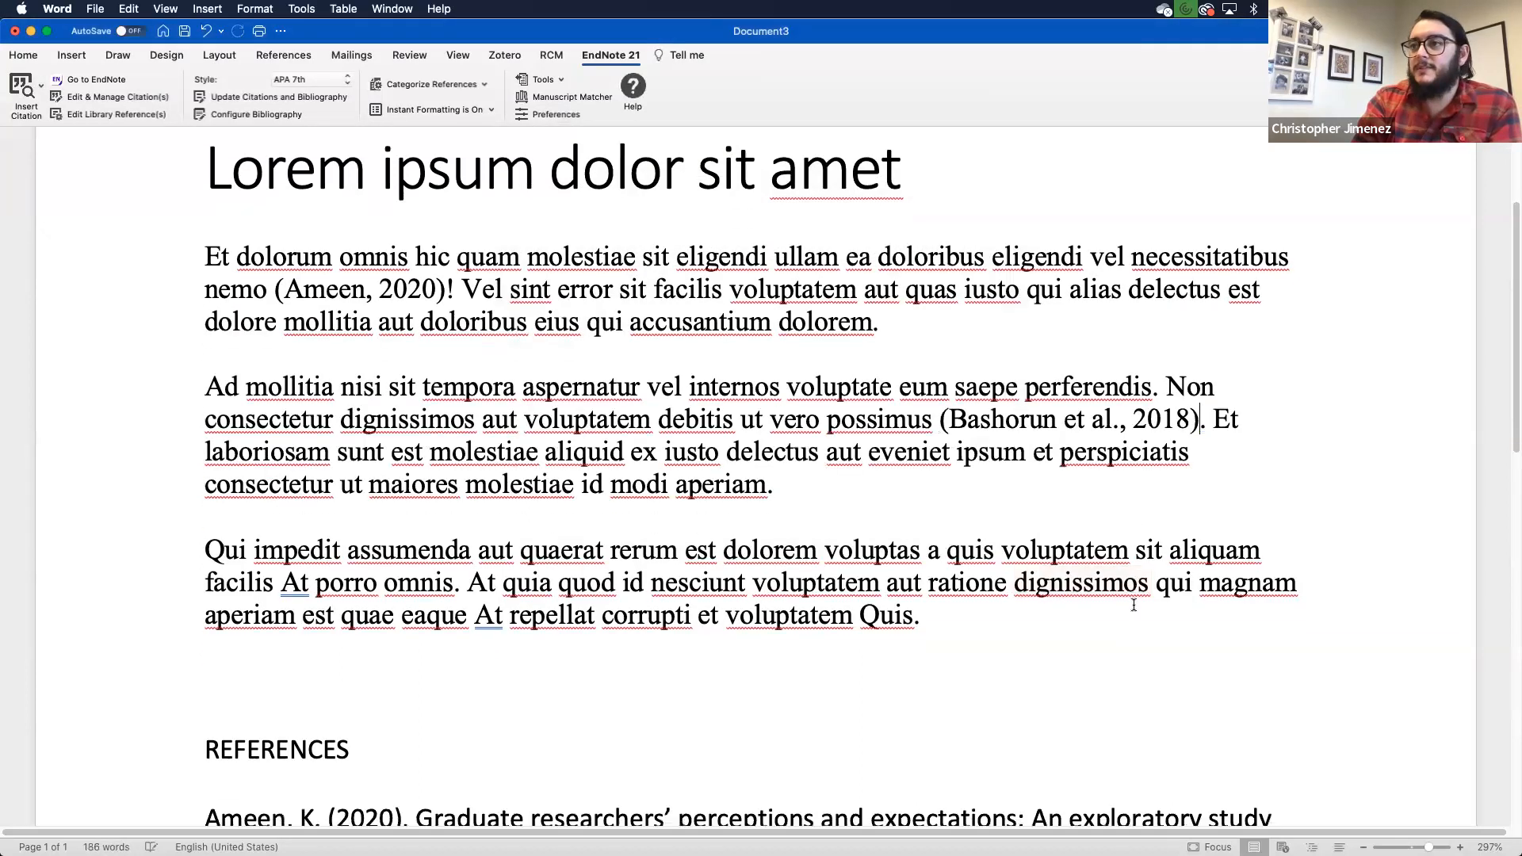
# Step: Update citations and bibliography, then bring up Edit & Manage Citations listing Ameen and Bashorun
pyautogui.scroll(-1, 1133, 604)
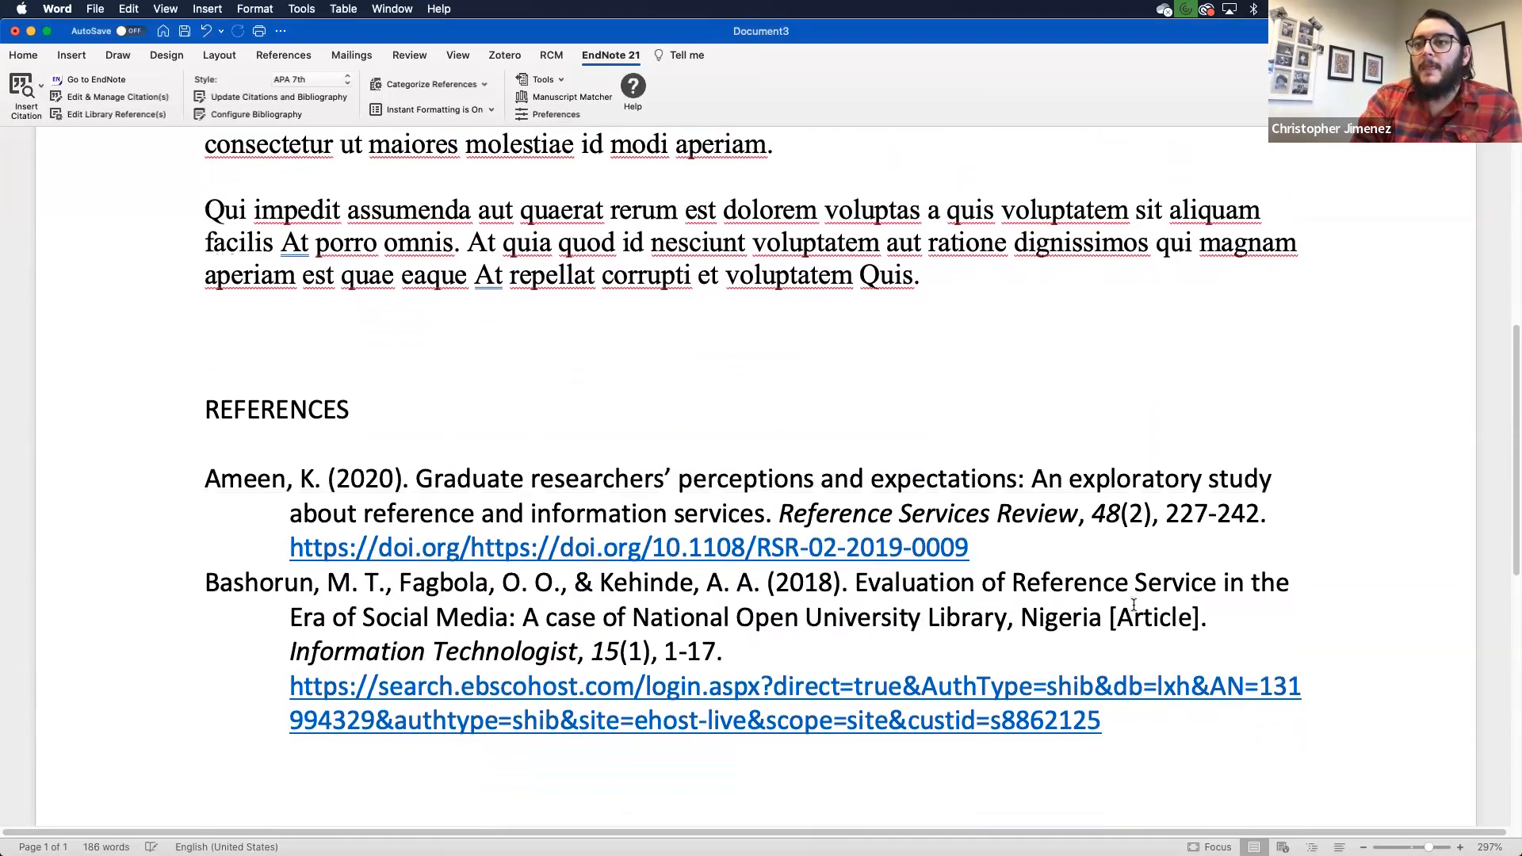
pyautogui.scroll(4, 1134, 605)
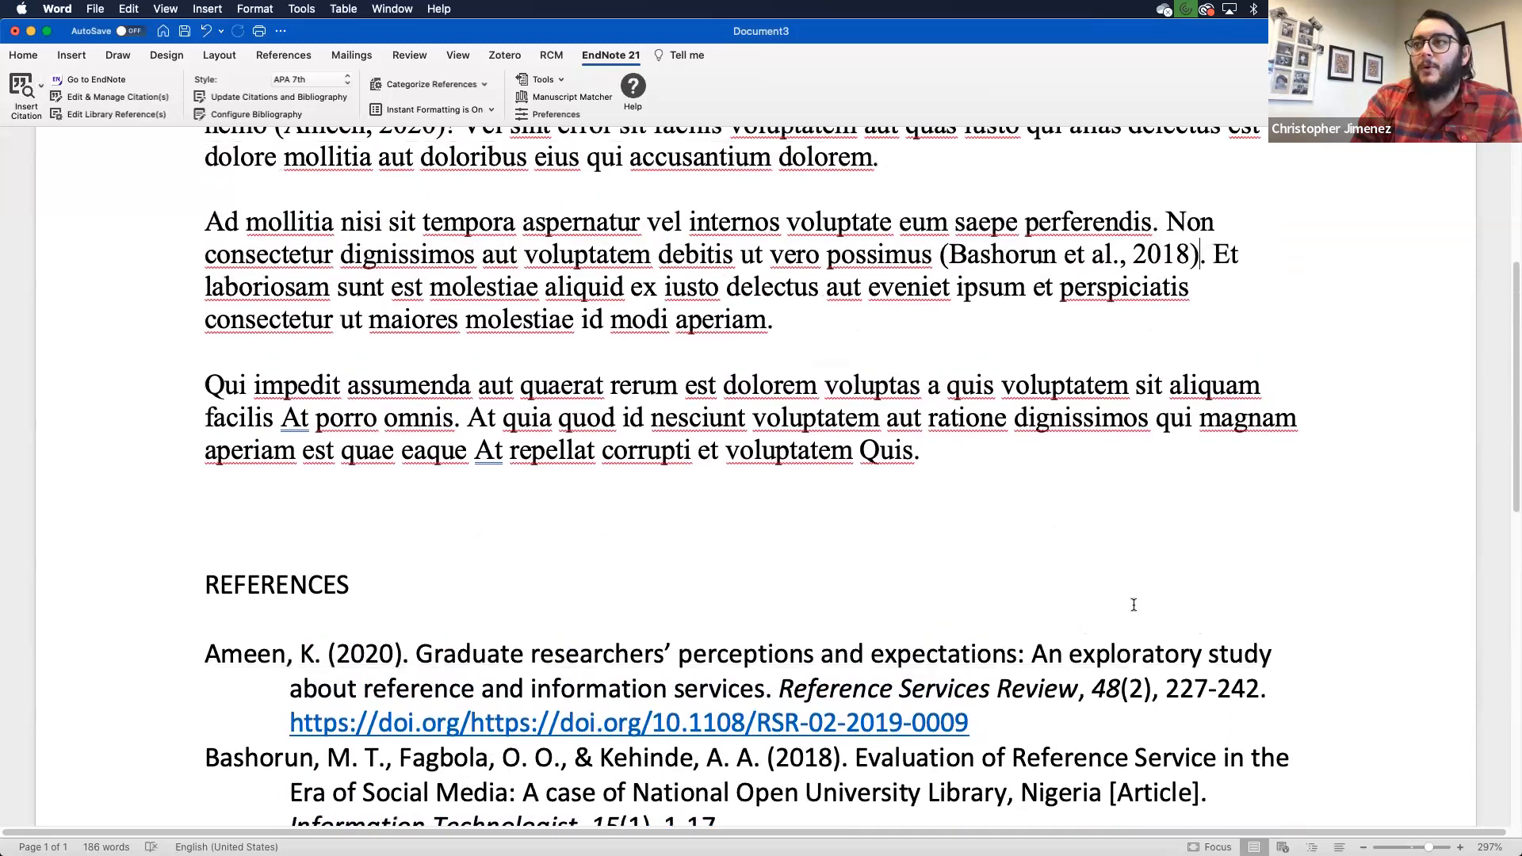
pyautogui.doubleClick(1137, 269)
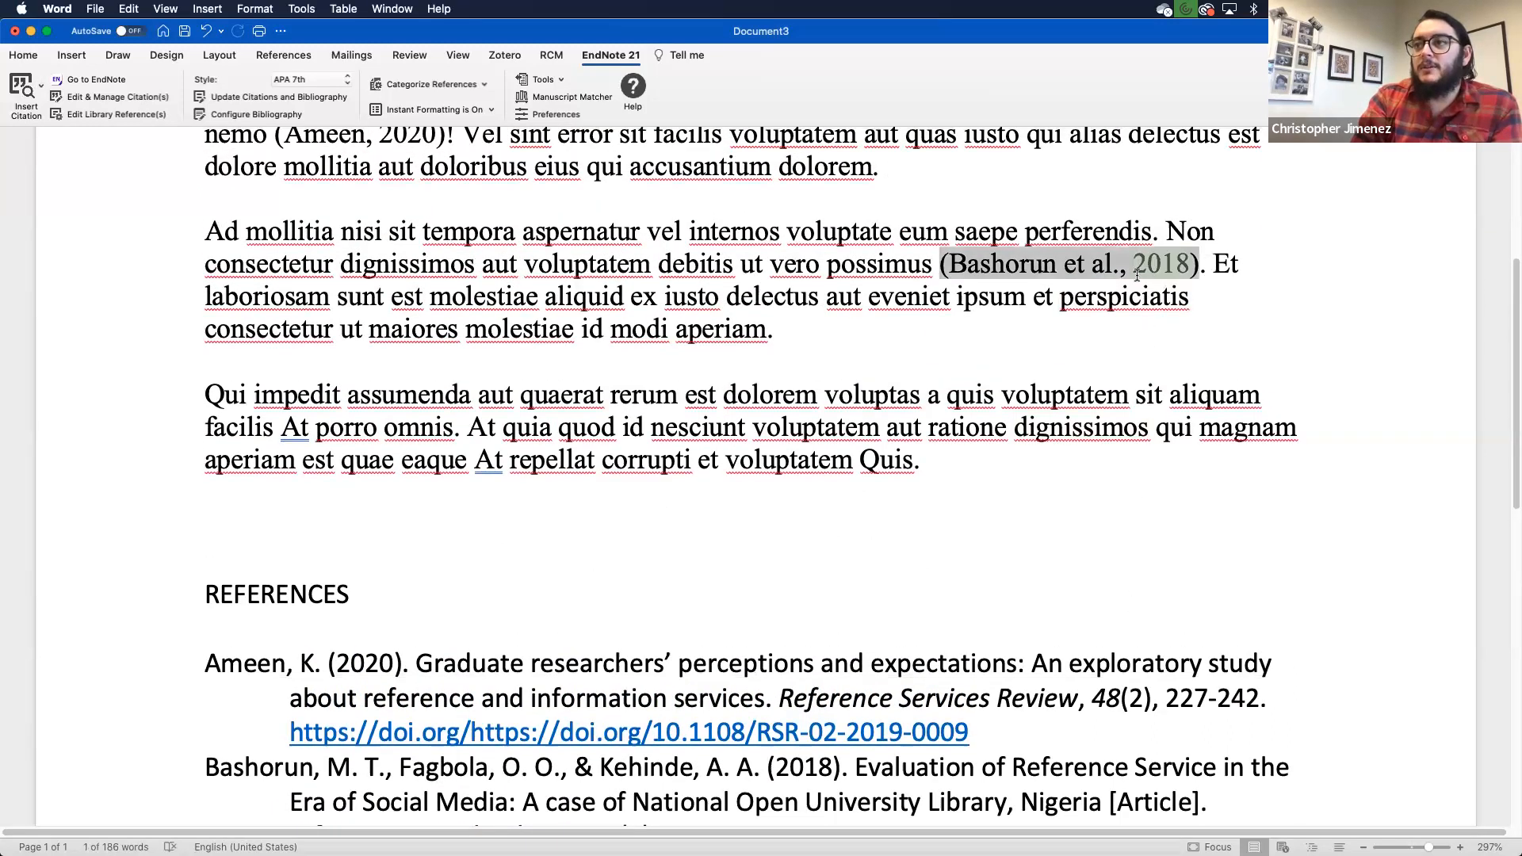
pyautogui.rightClick(1117, 265)
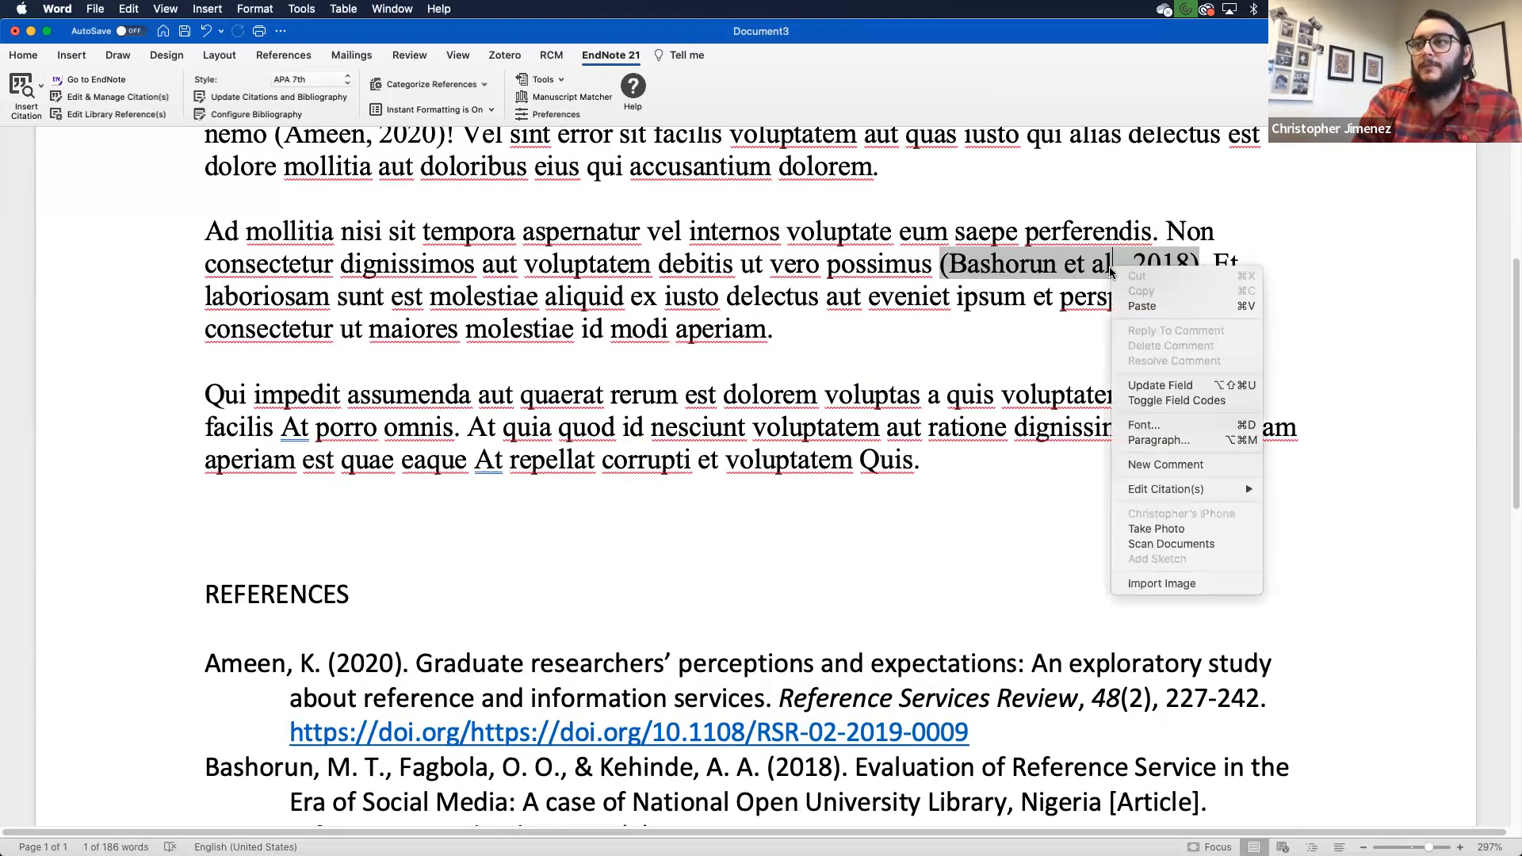
pyautogui.click(1117, 264)
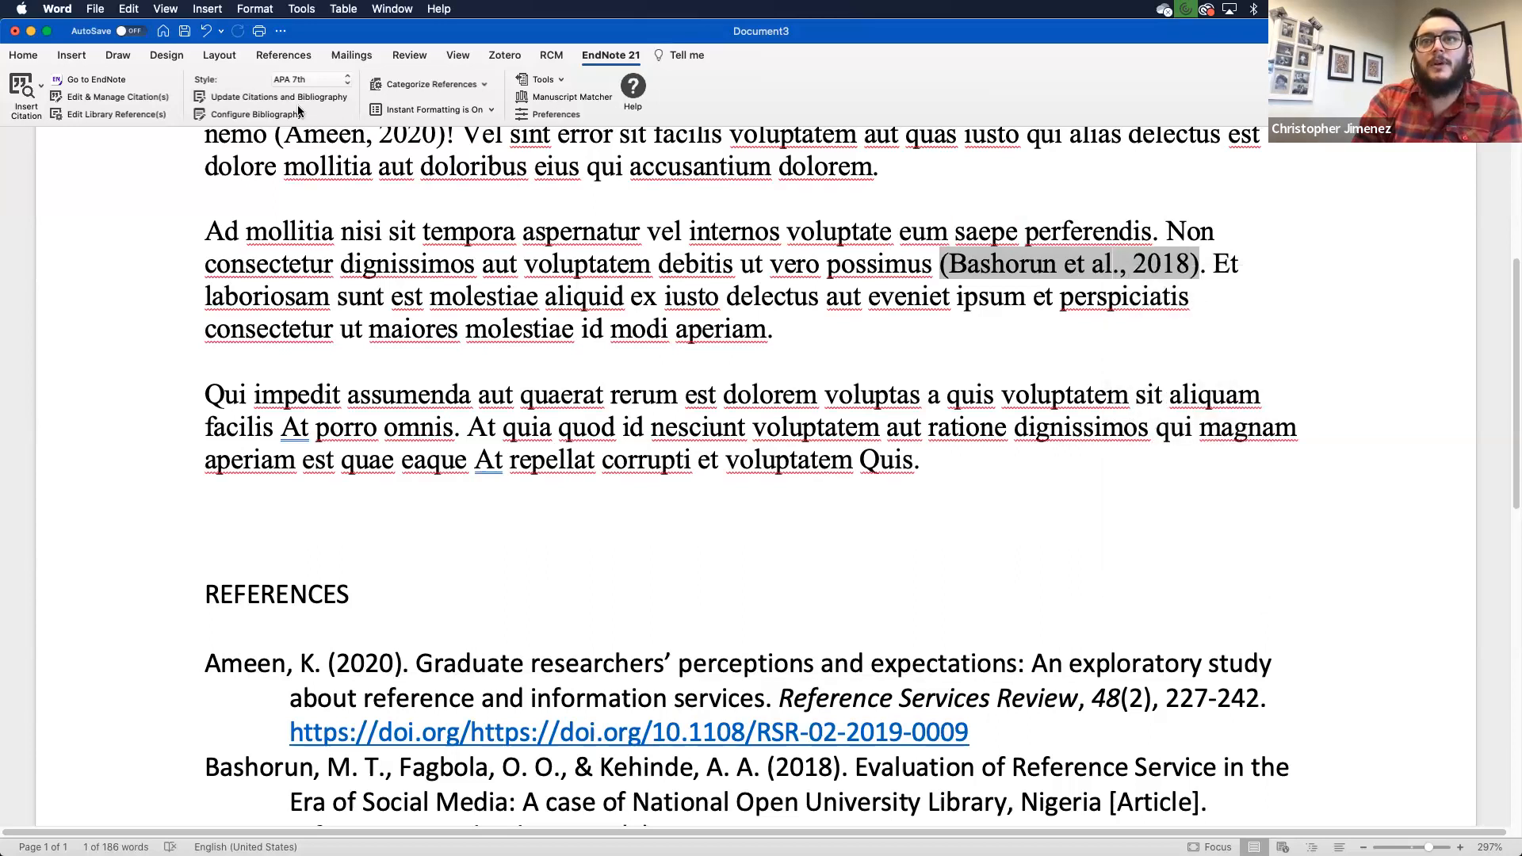
pyautogui.click(274, 98)
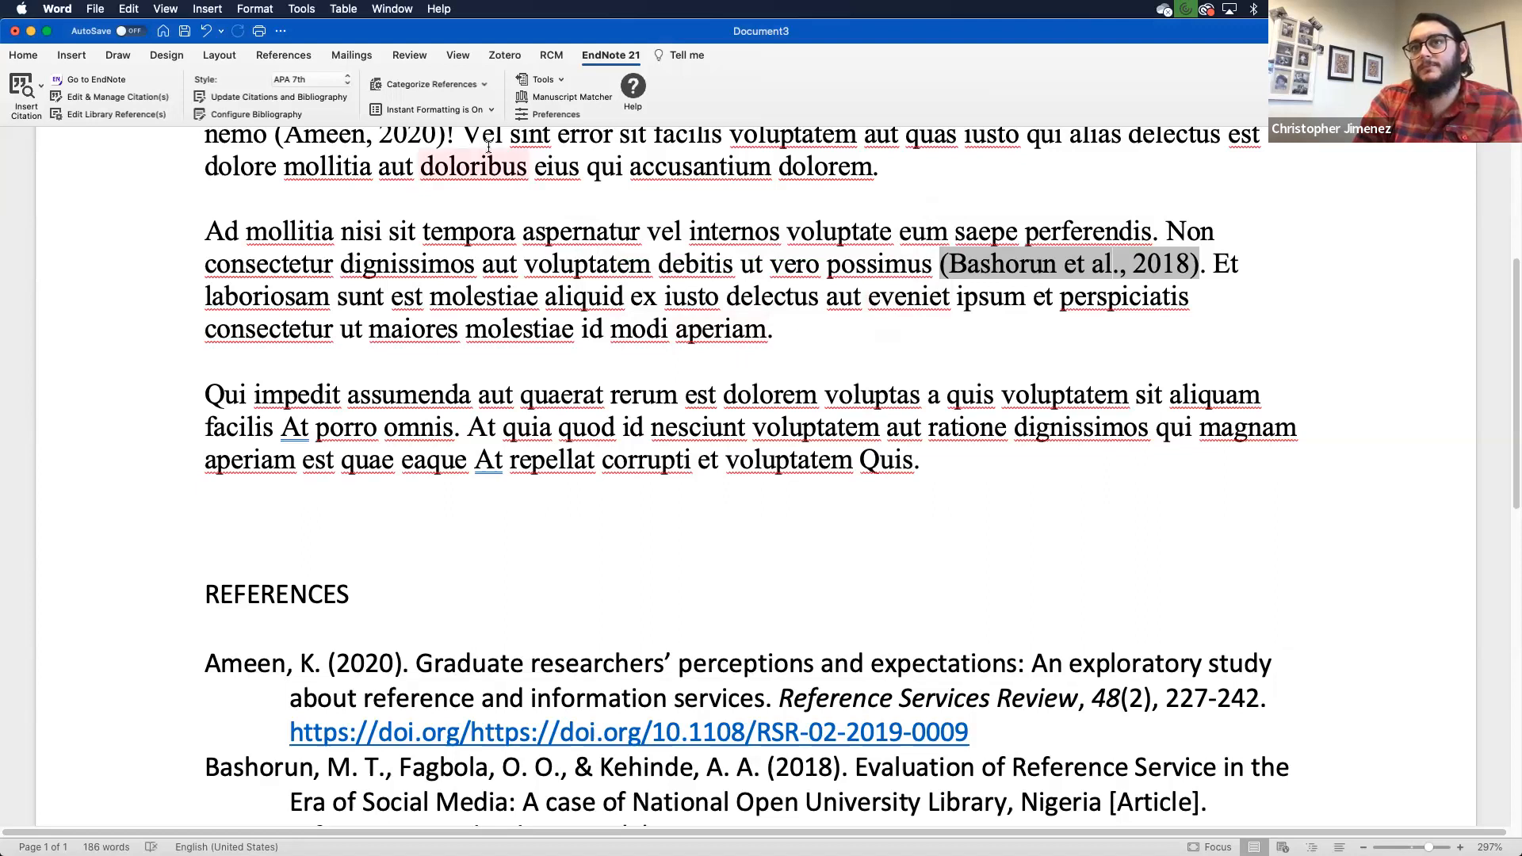
pyautogui.click(106, 98)
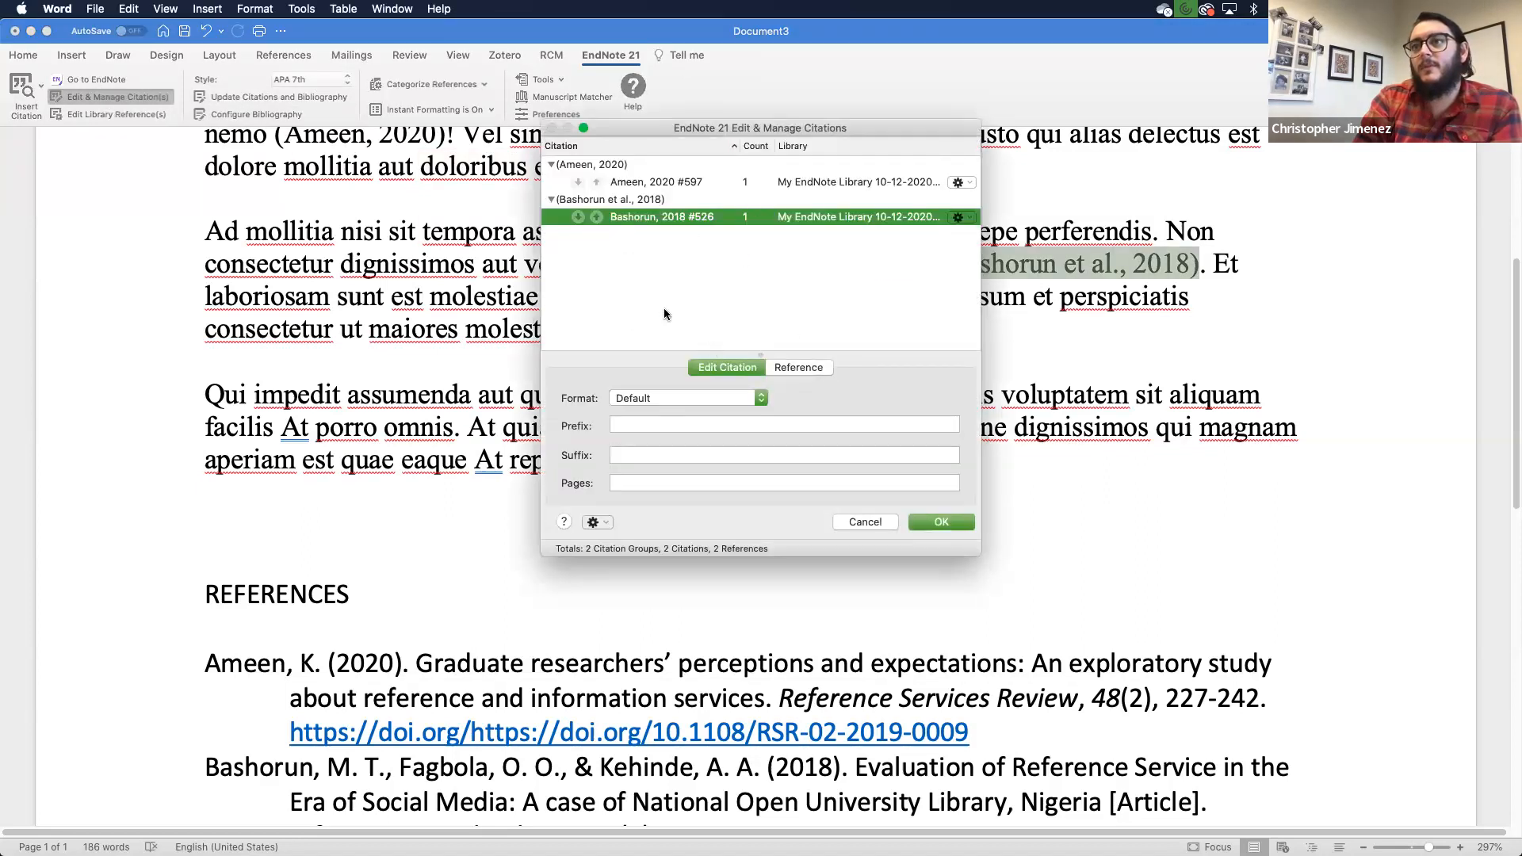
# Step: Set the Bashorun 2018 citation format to Exclude Author so it shows only (2018)
pyautogui.click(796, 366)
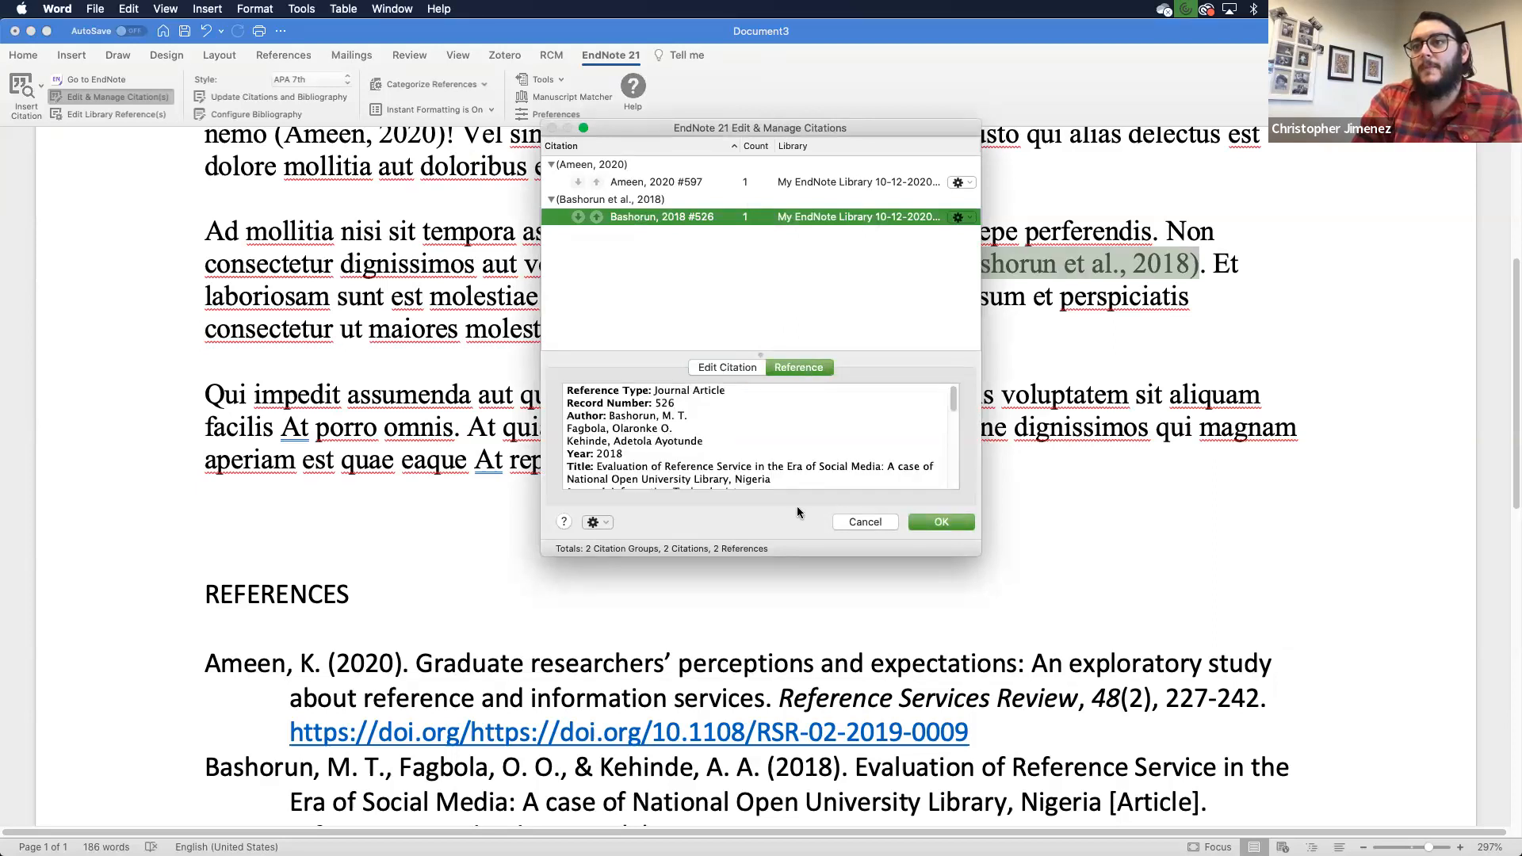
pyautogui.click(739, 365)
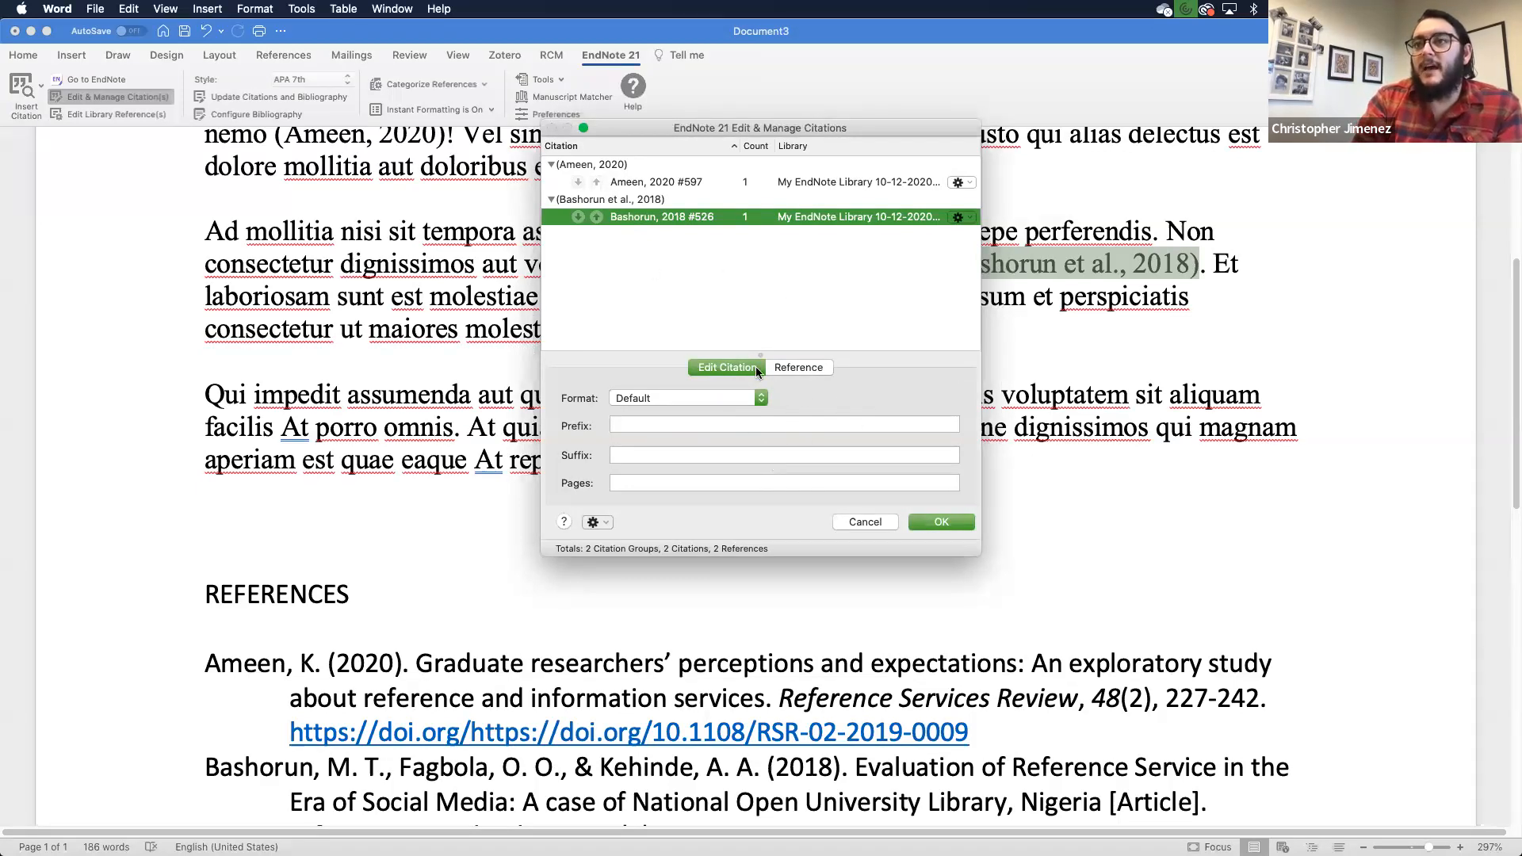
pyautogui.click(759, 398)
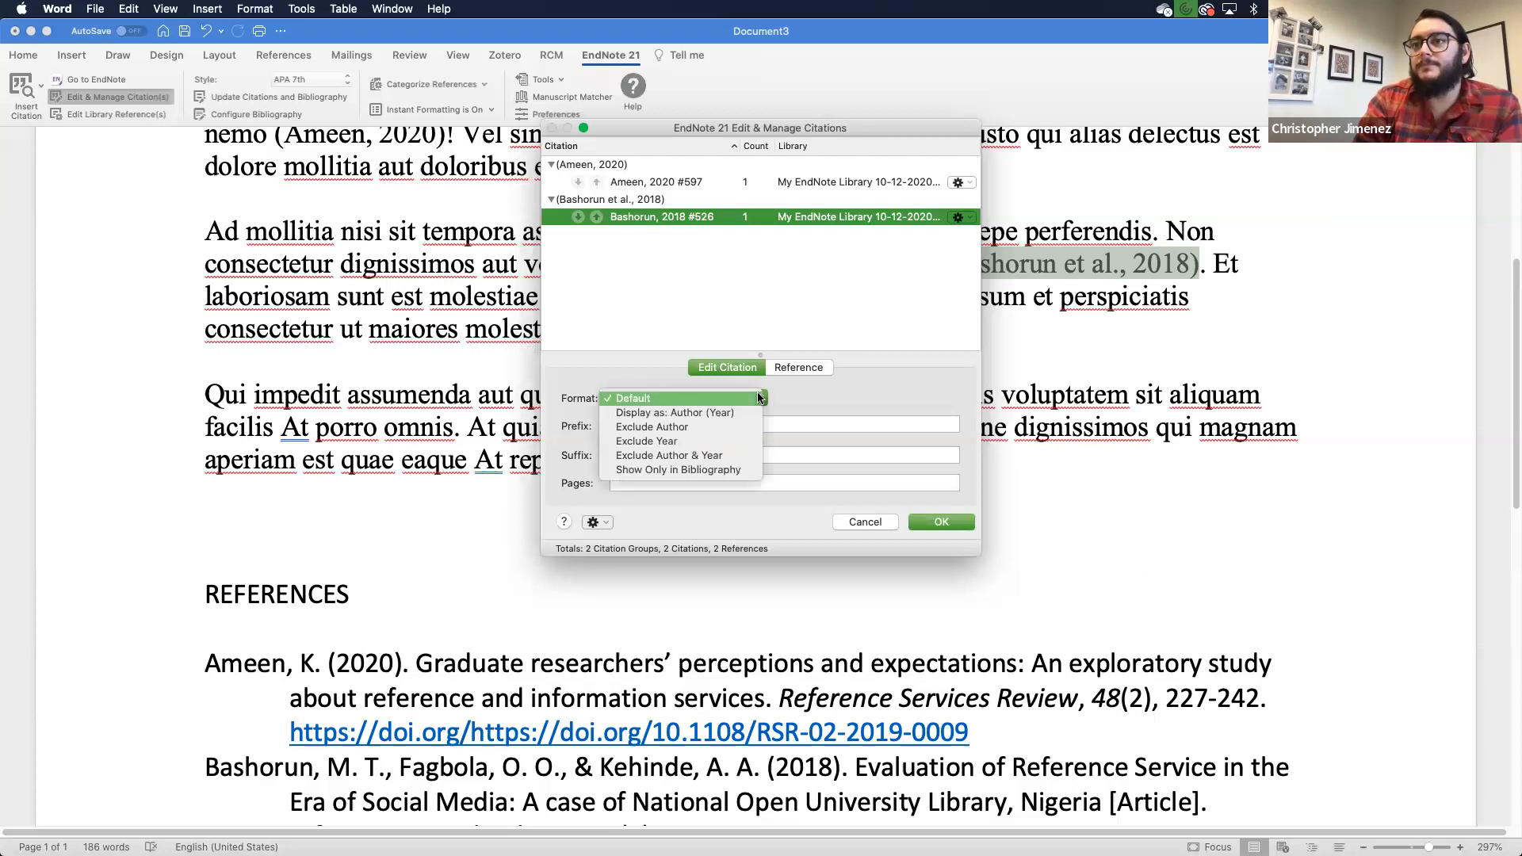
pyautogui.click(691, 427)
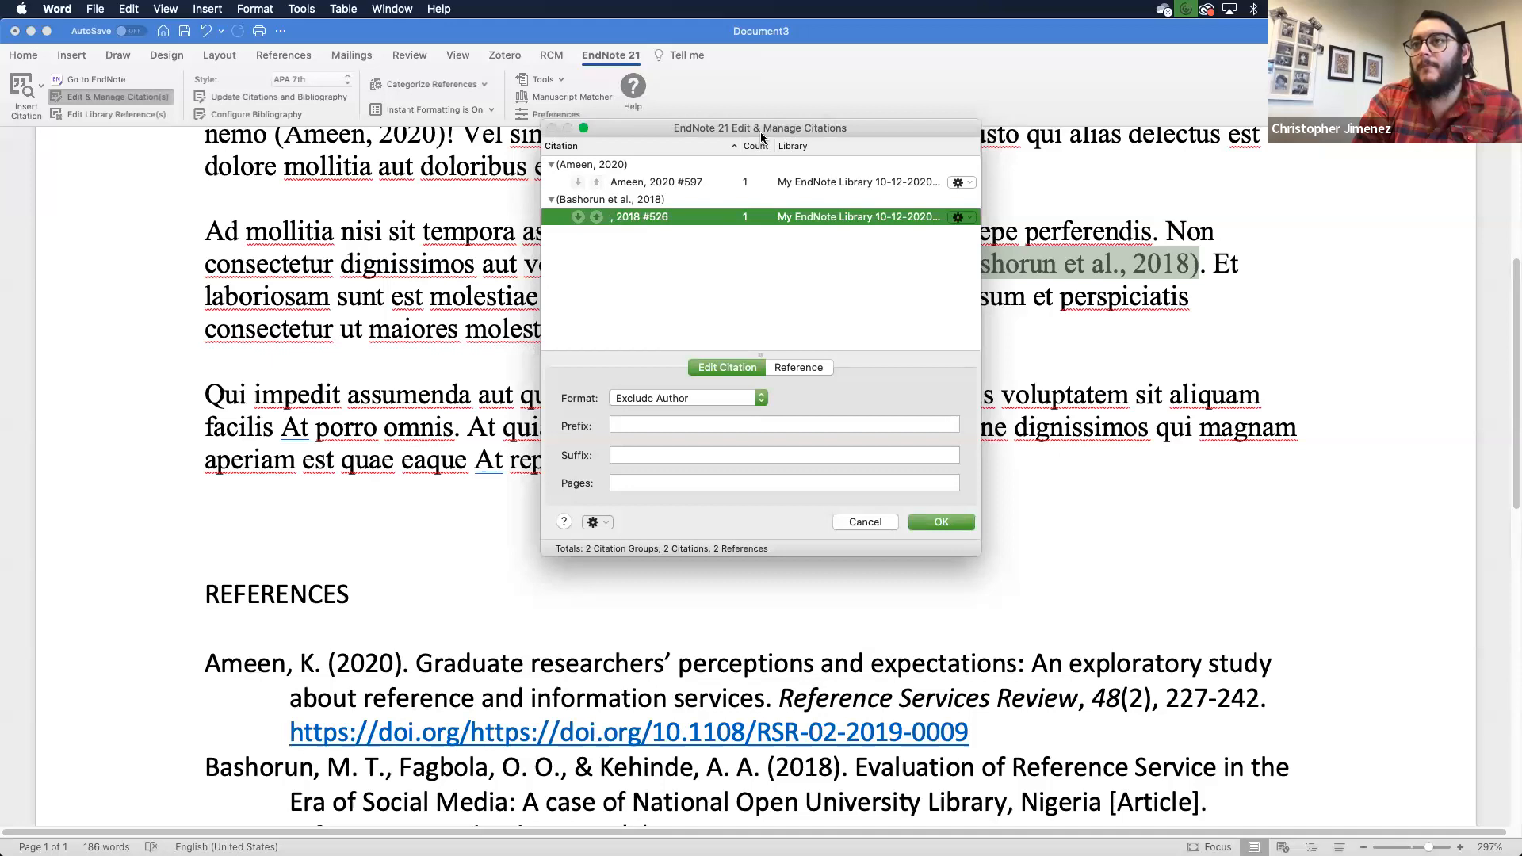
pyautogui.click(930, 516)
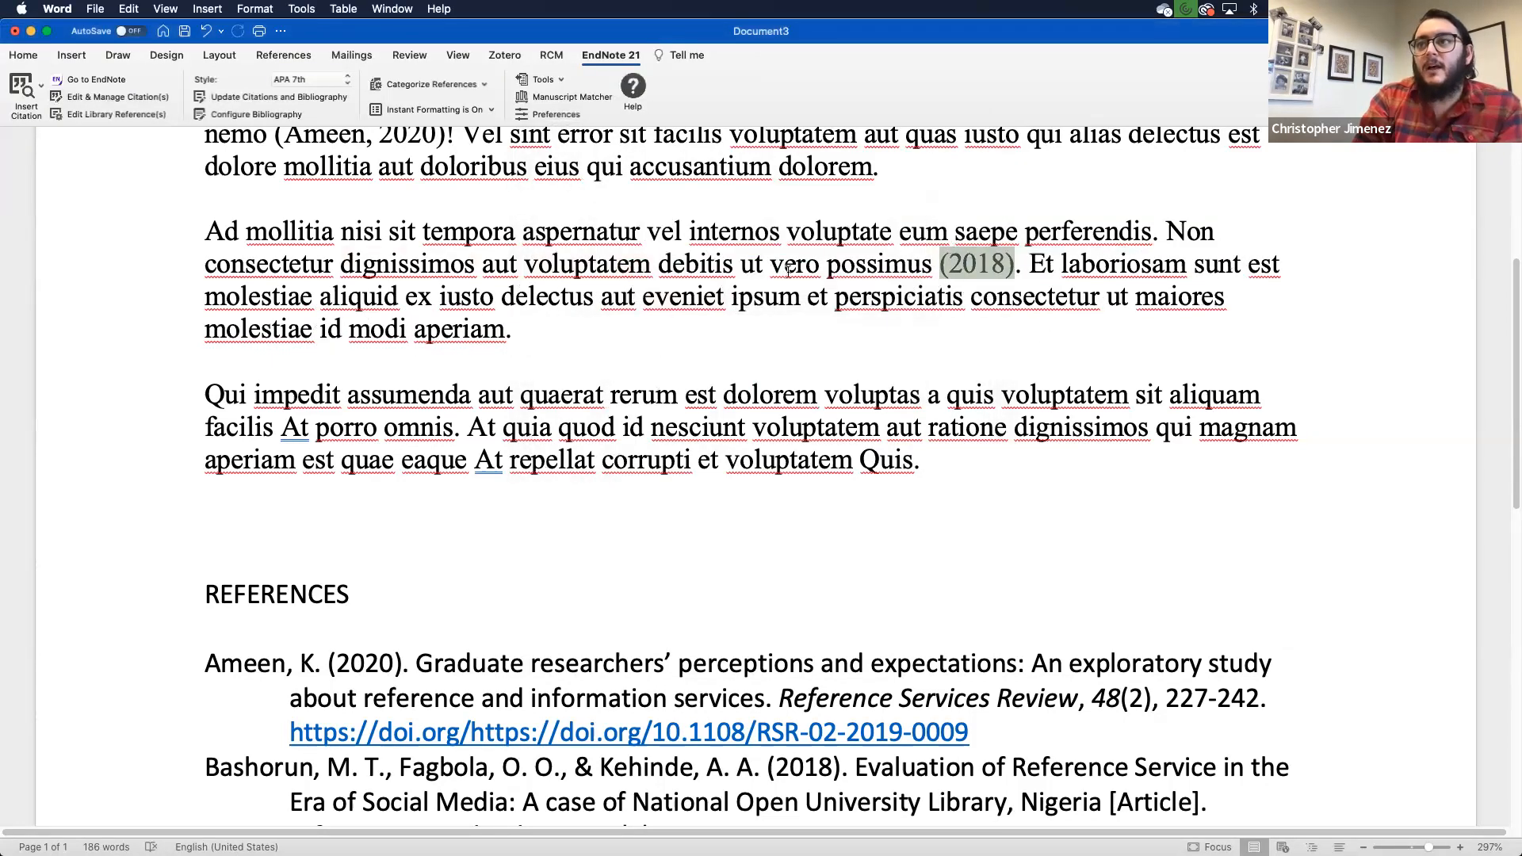
# Step: Replace the capital N of 'Non' with 'According to Bashorun,' to start the sentence
pyautogui.click(1184, 228)
pyautogui.press('BackSpace')
pyautogui.write('Accordign')
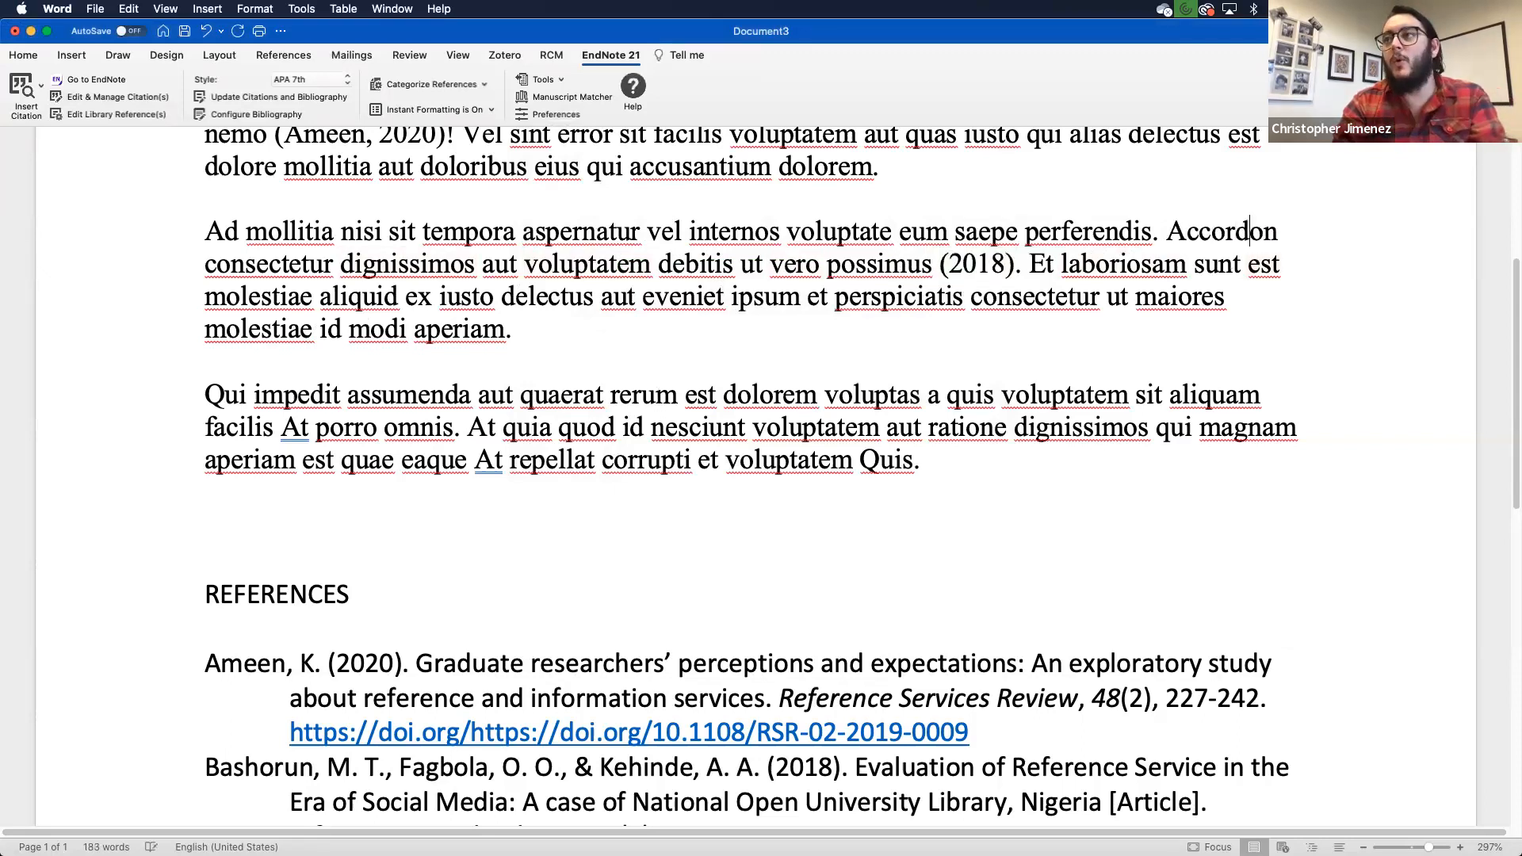
pyautogui.press('BackSpace')
pyautogui.press('BackSpace')
pyautogui.write('ng to Bas')
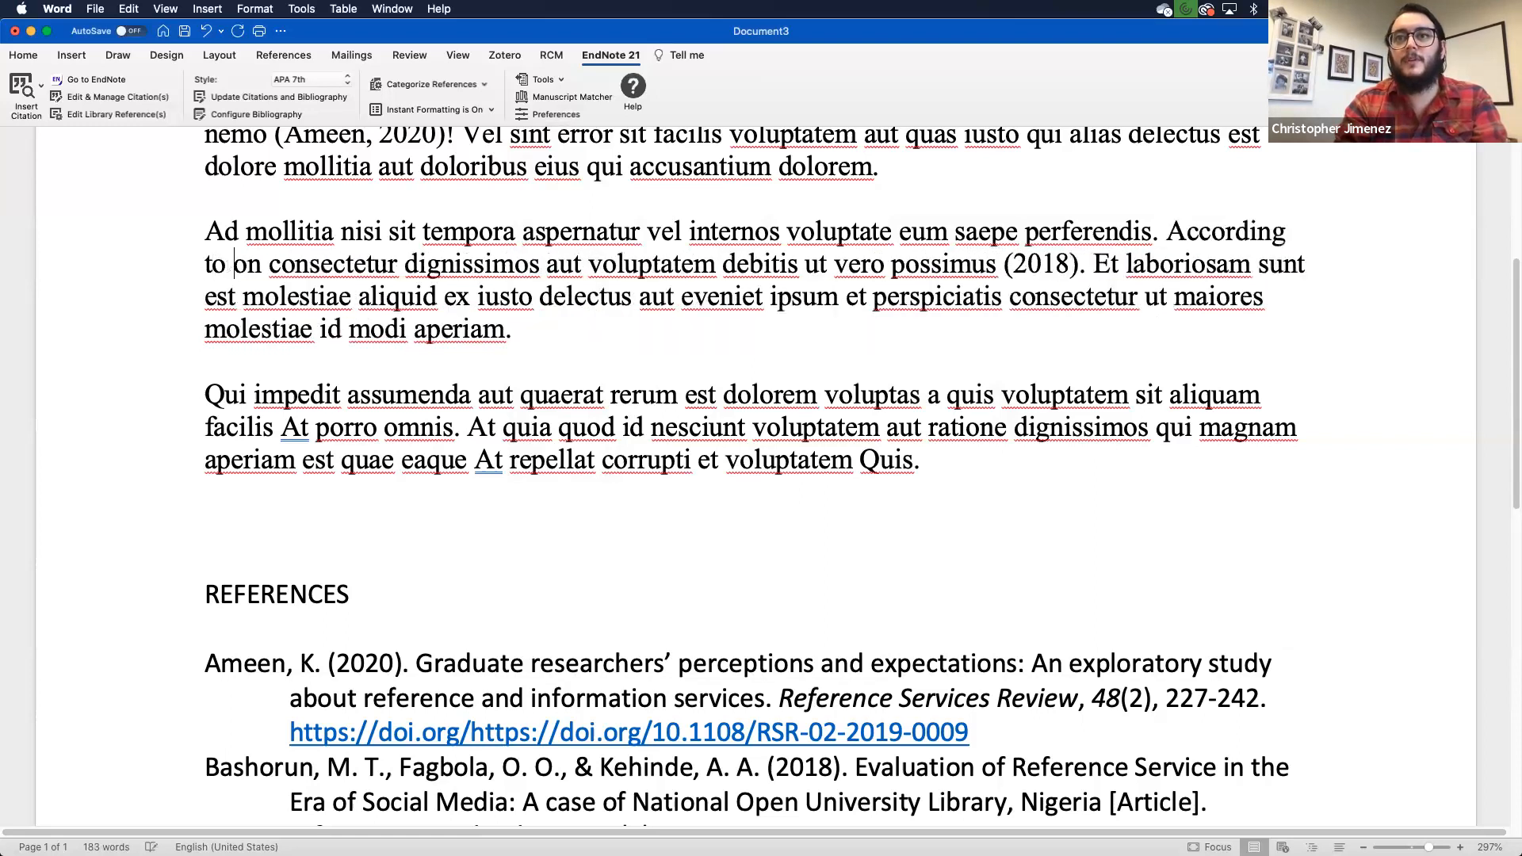
pyautogui.write('horun')
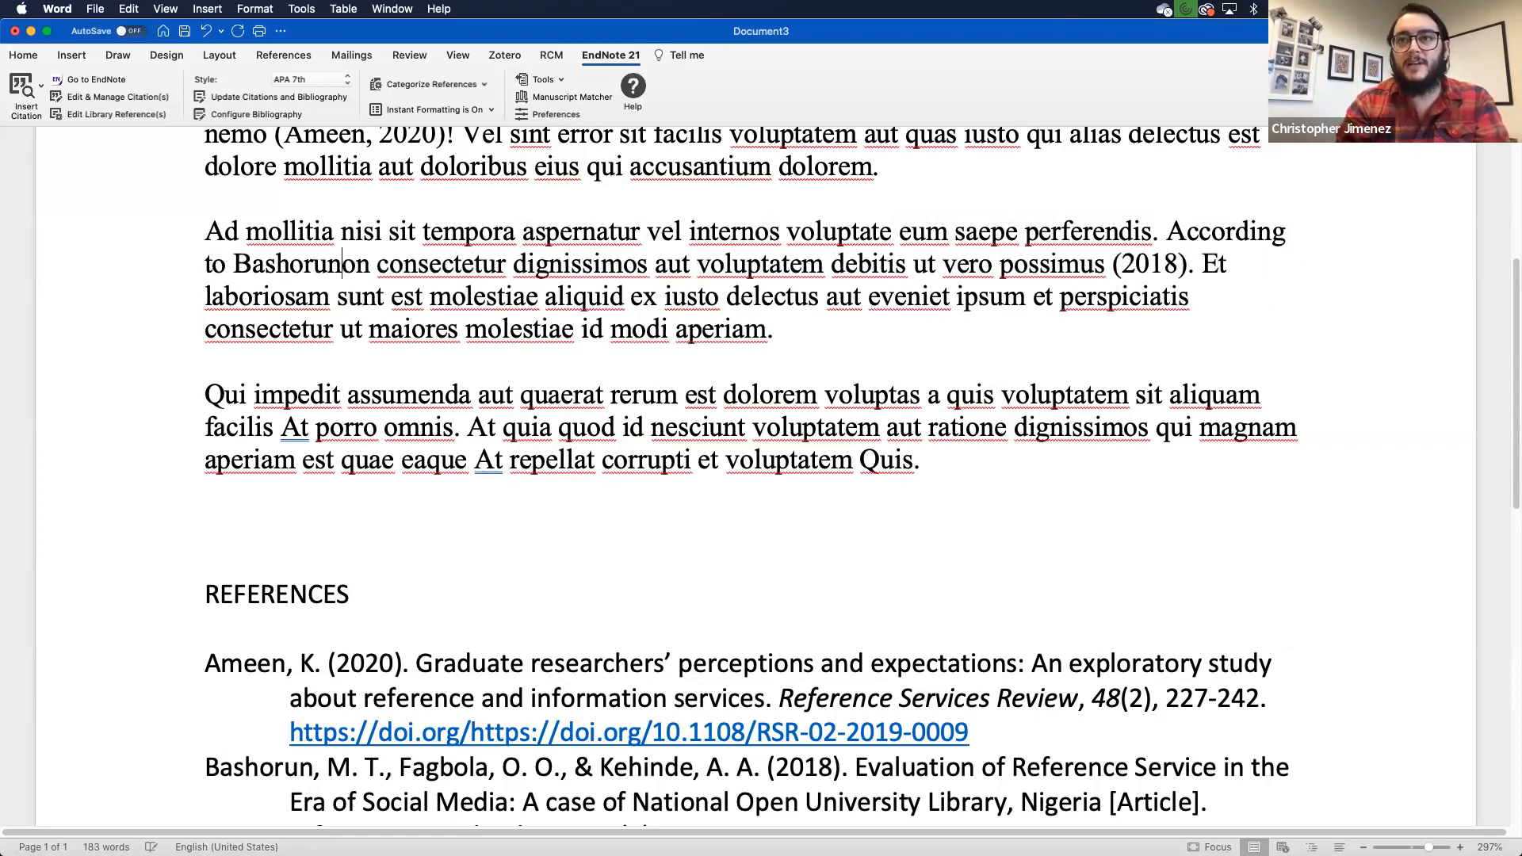
pyautogui.write(',')
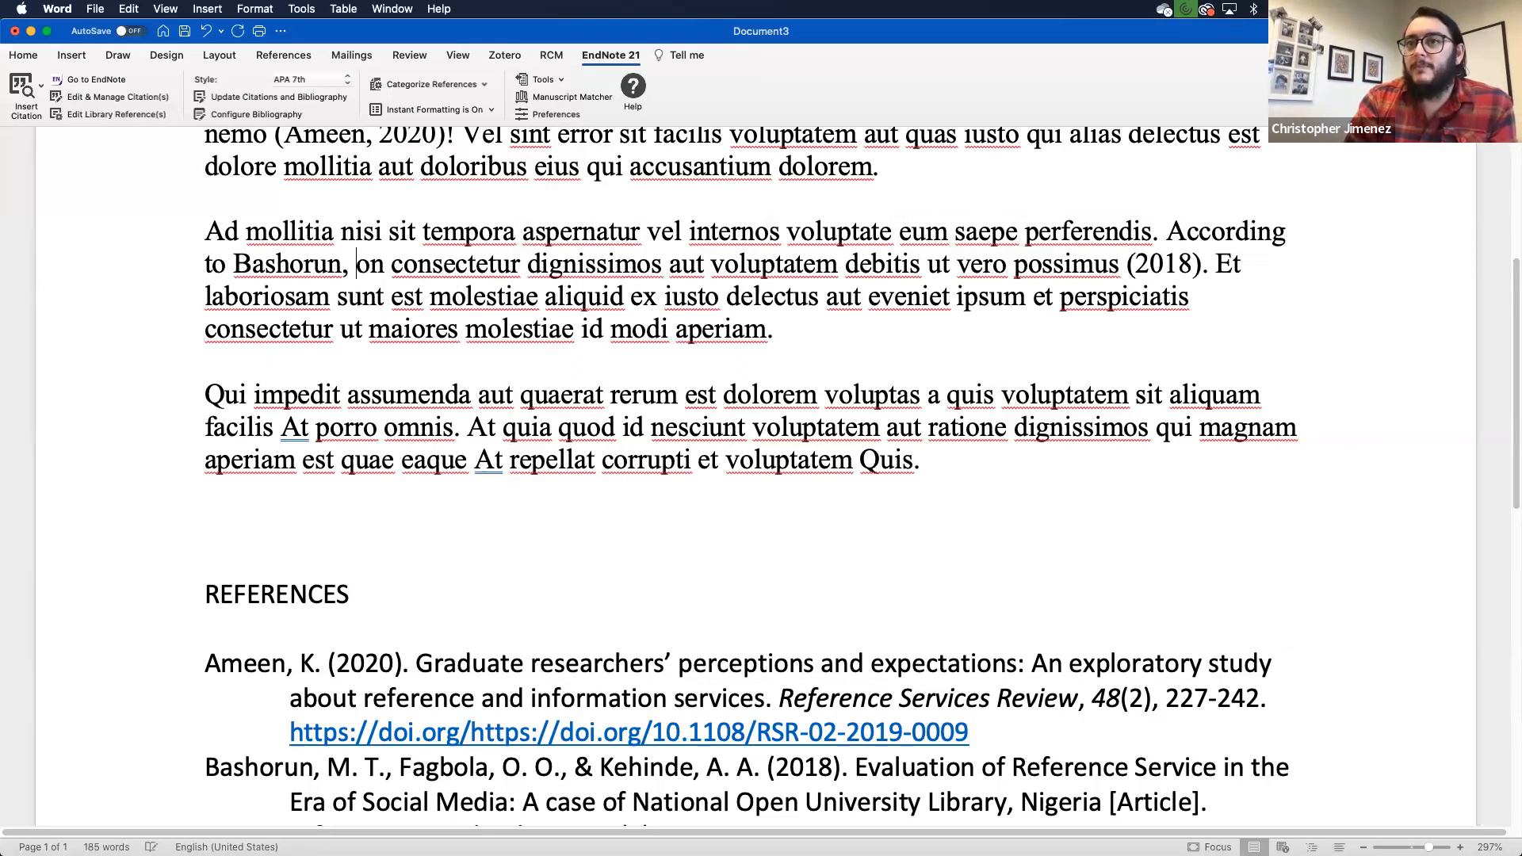
pyautogui.click(311, 265)
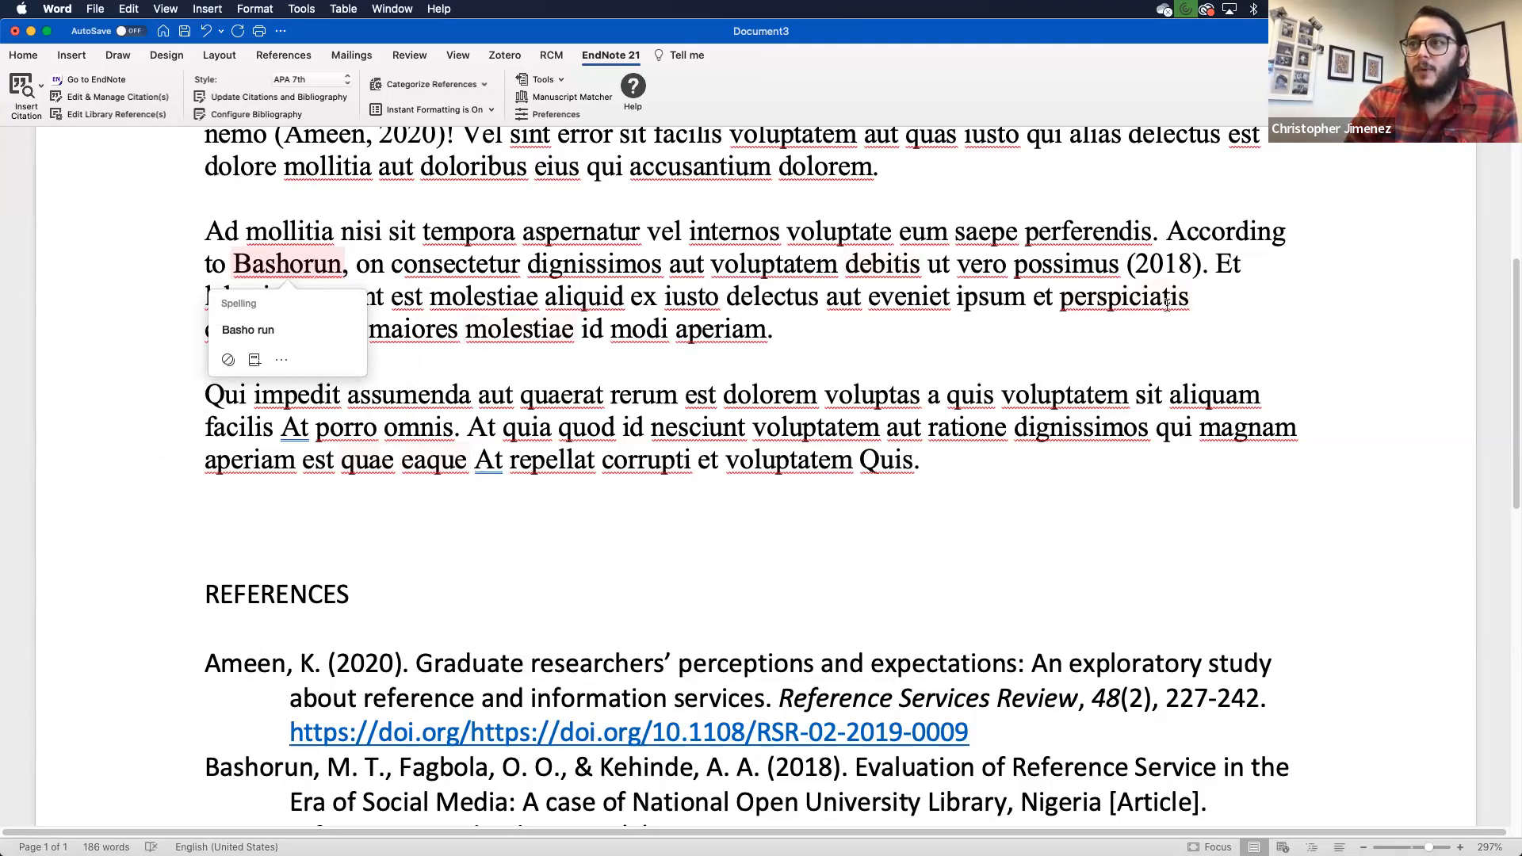
# Step: Inspect the (2018) citation and place the insertion point after 'omnis' in the third paragraph
pyautogui.click(1158, 257)
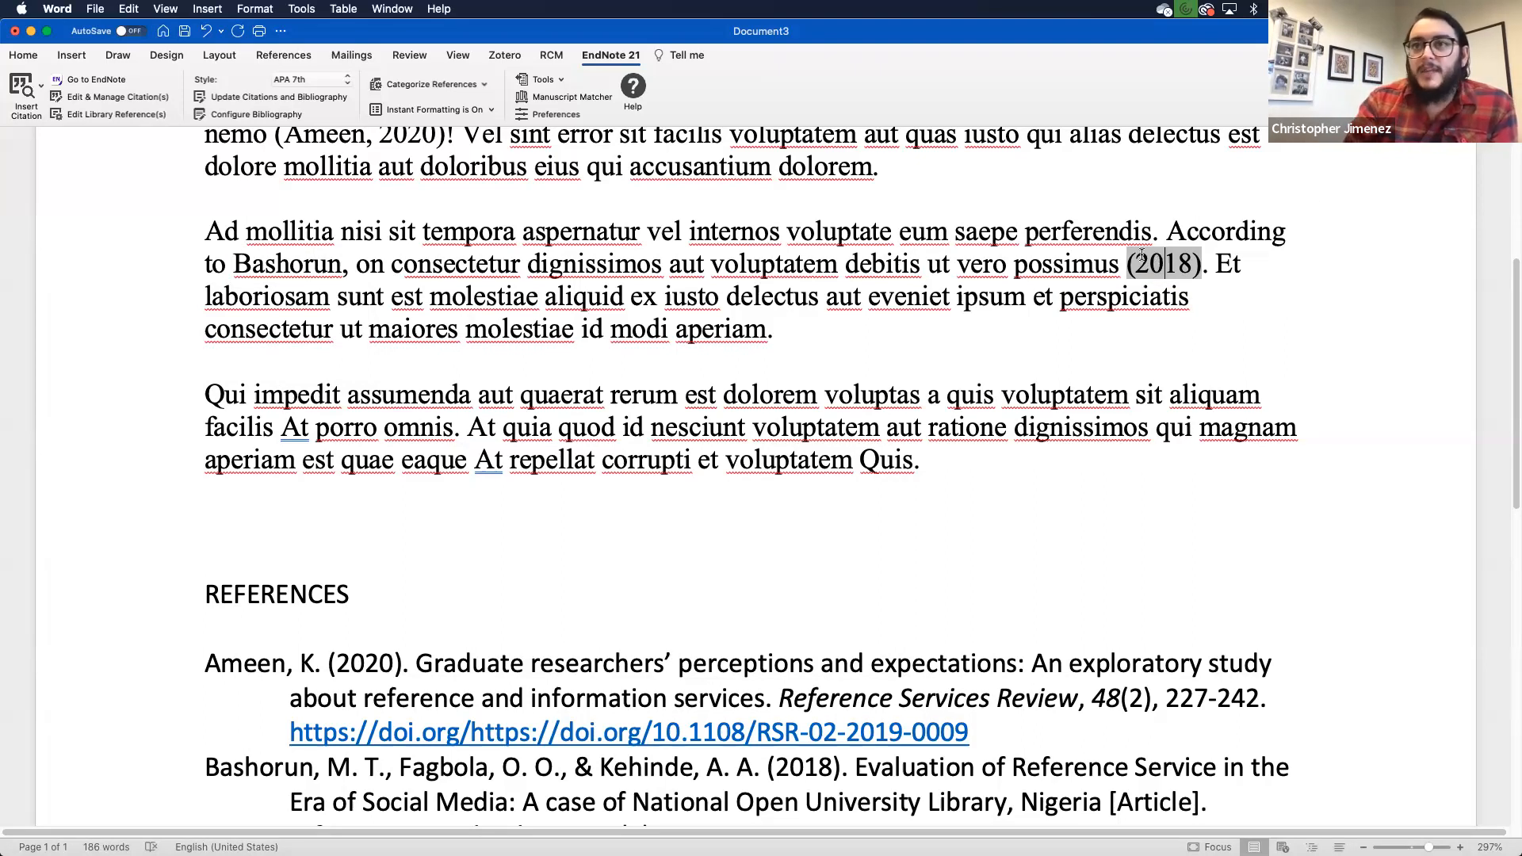
pyautogui.scroll(-1, 956, 312)
pyautogui.scroll(-1, 956, 311)
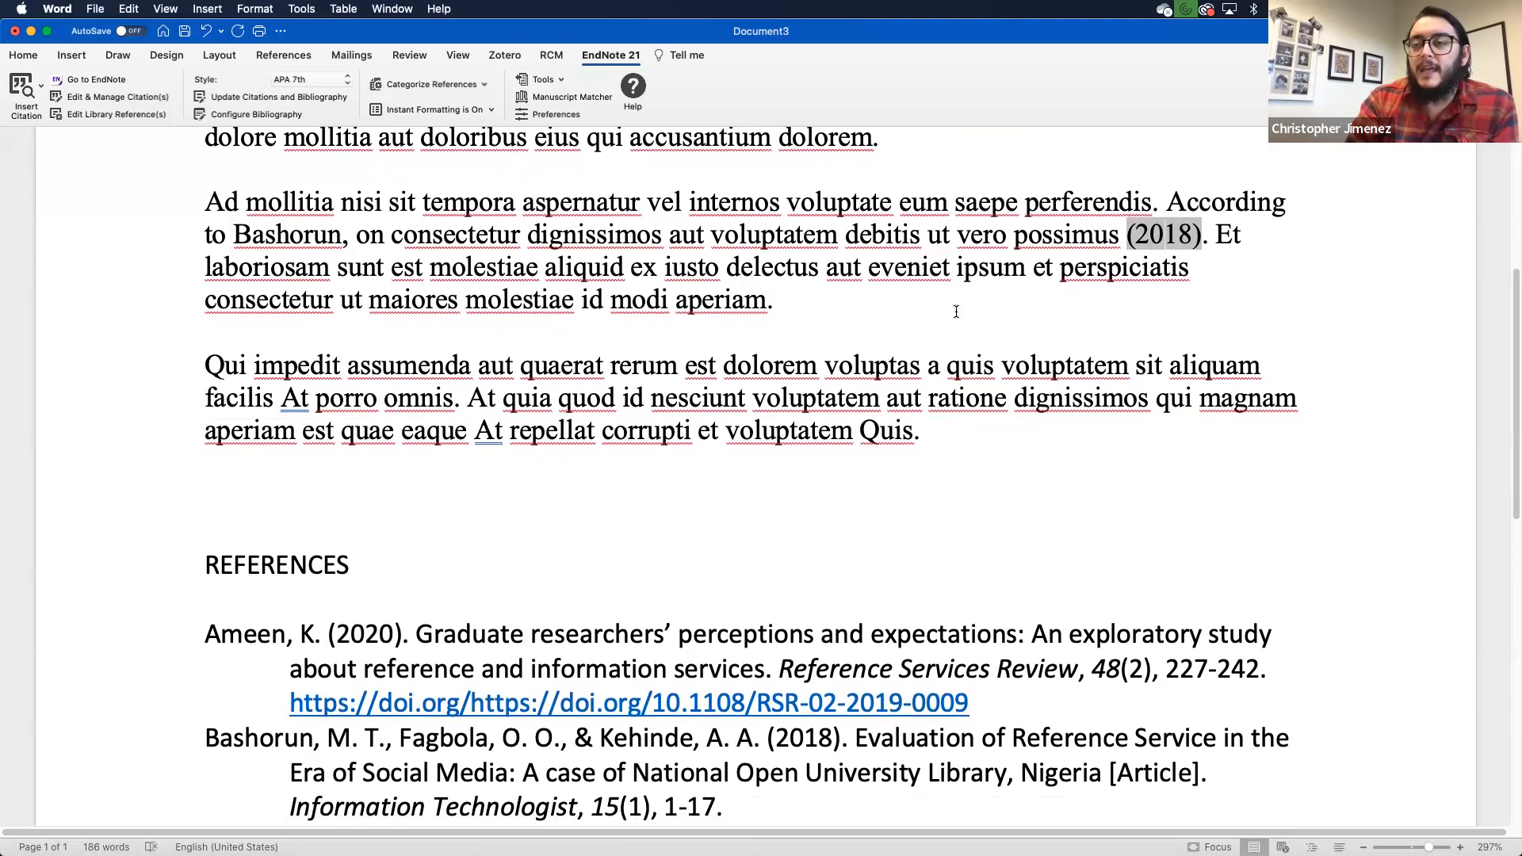
pyautogui.click(455, 399)
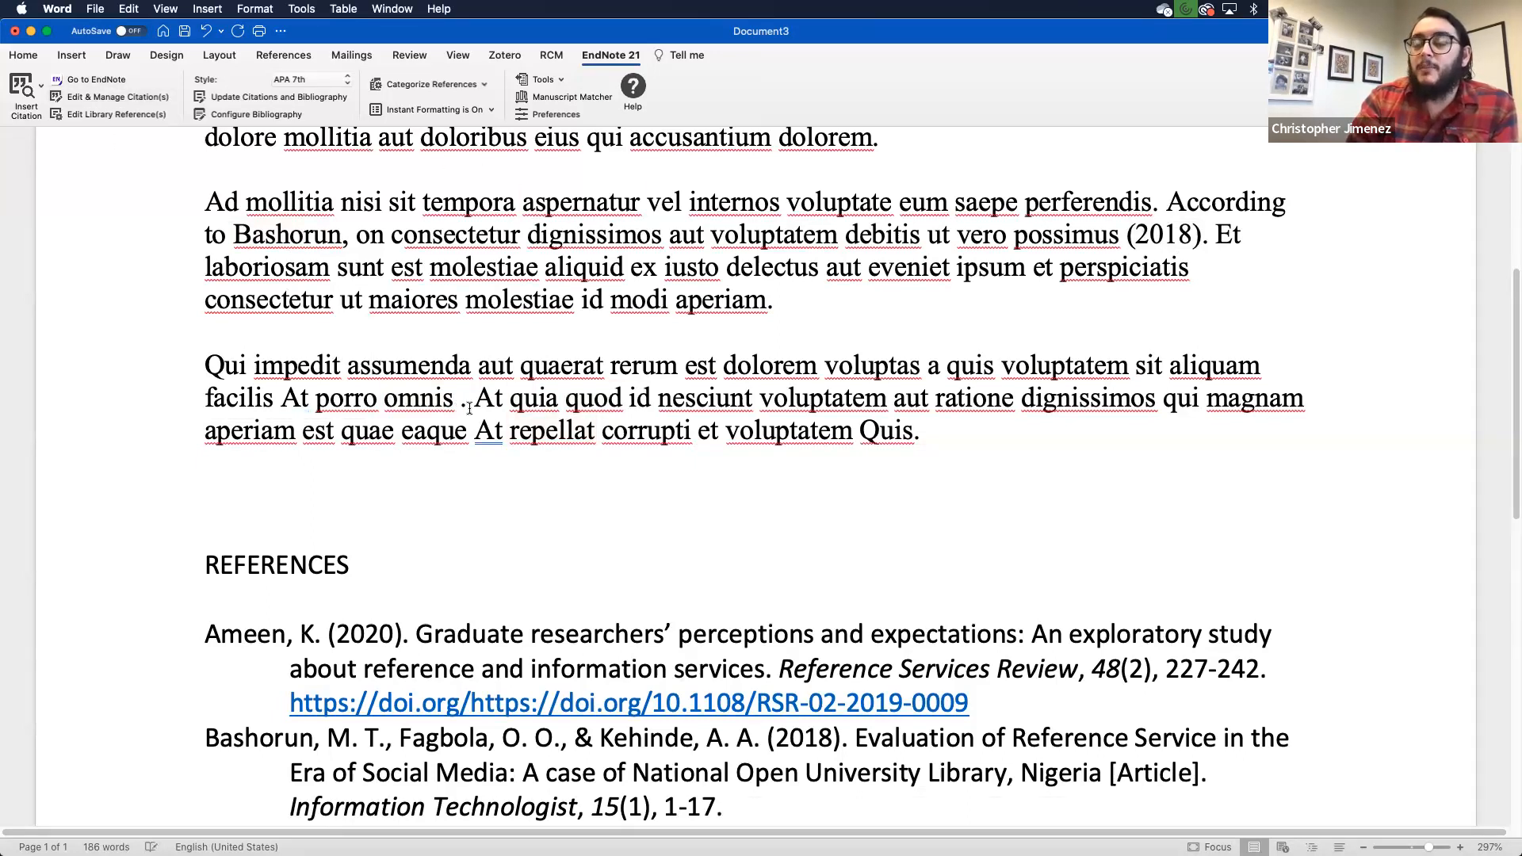
# Step: Search 'happin' and insert DiMaria 2019 and Magnavita 2021 together as one citation
pyautogui.click(24, 92)
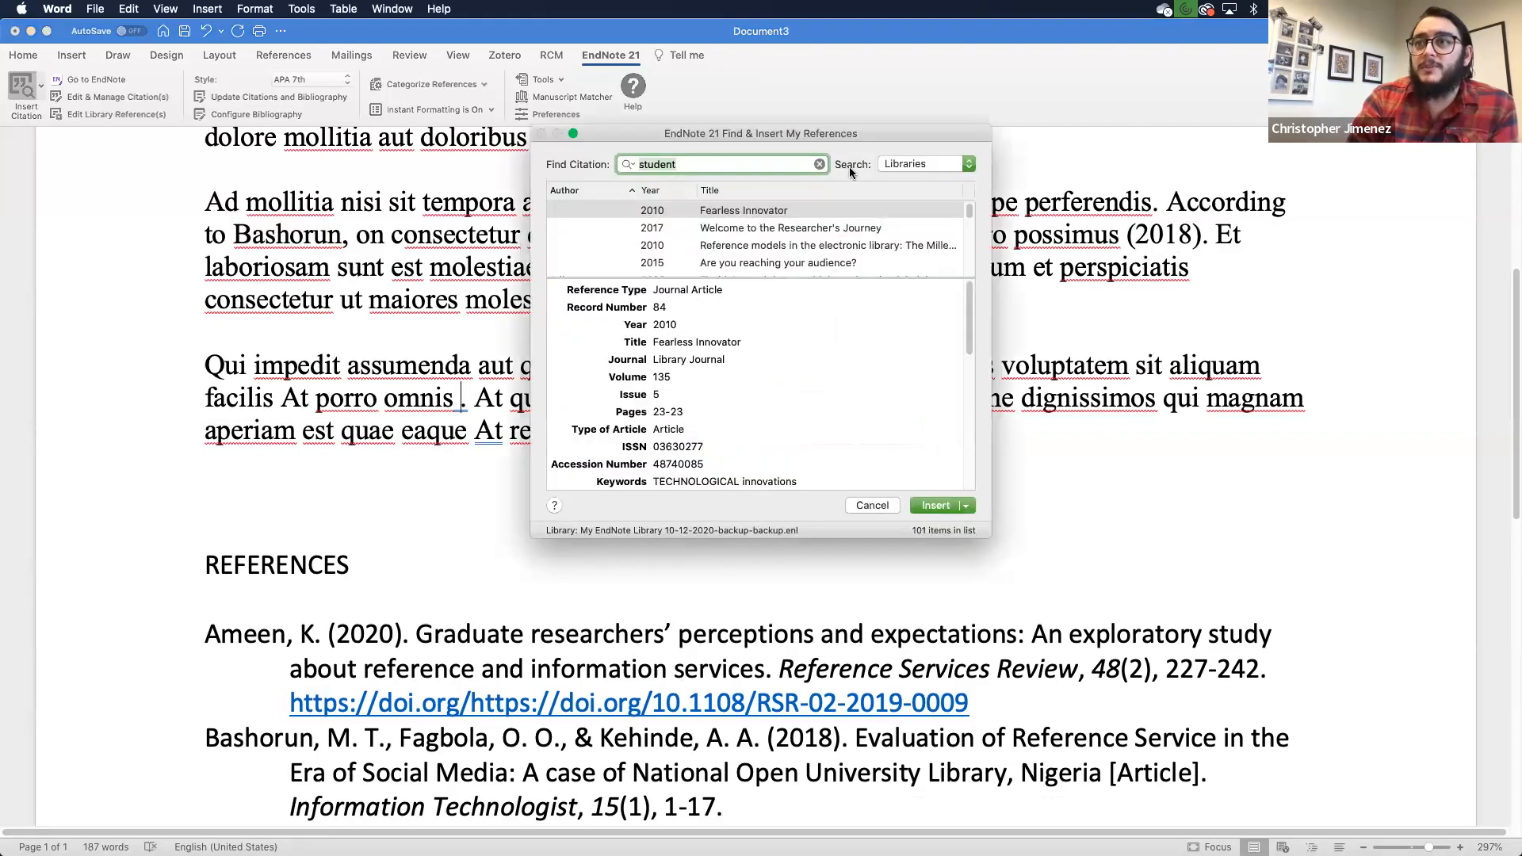
pyautogui.click(820, 163)
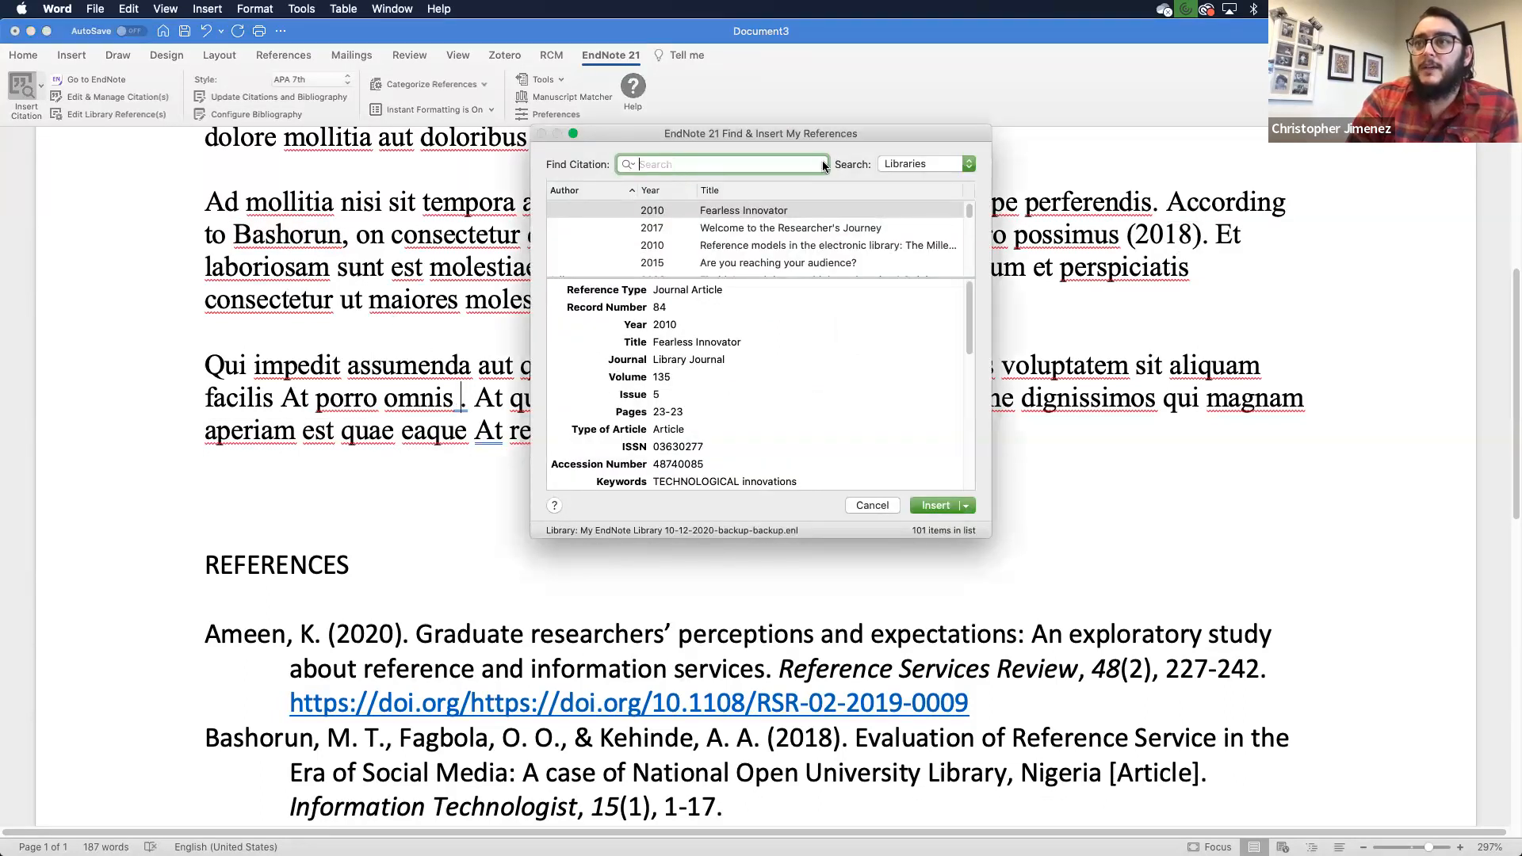
pyautogui.write('happiness')
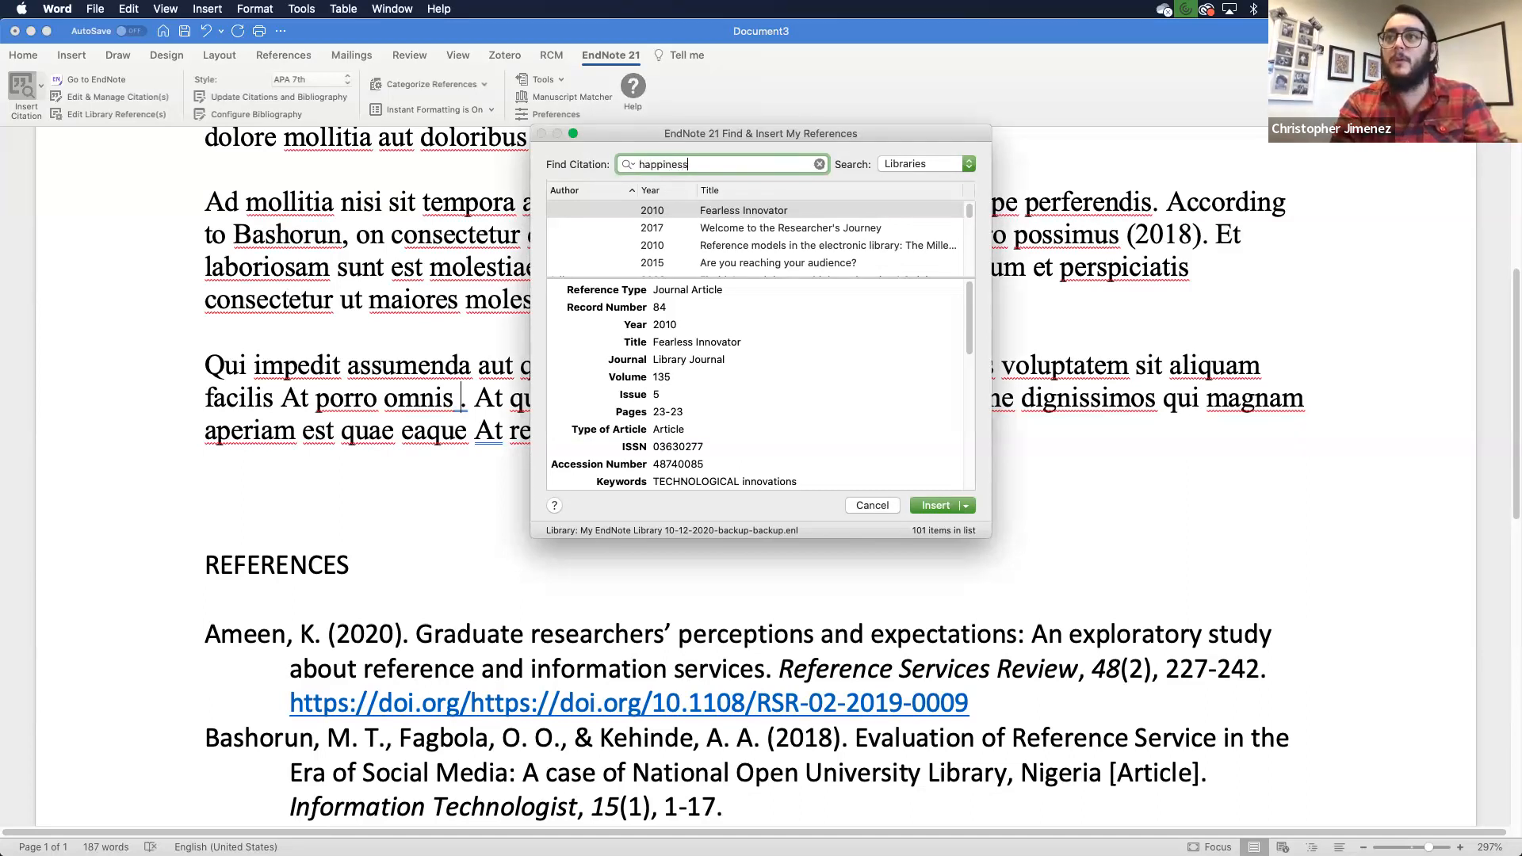
pyautogui.press('Return')
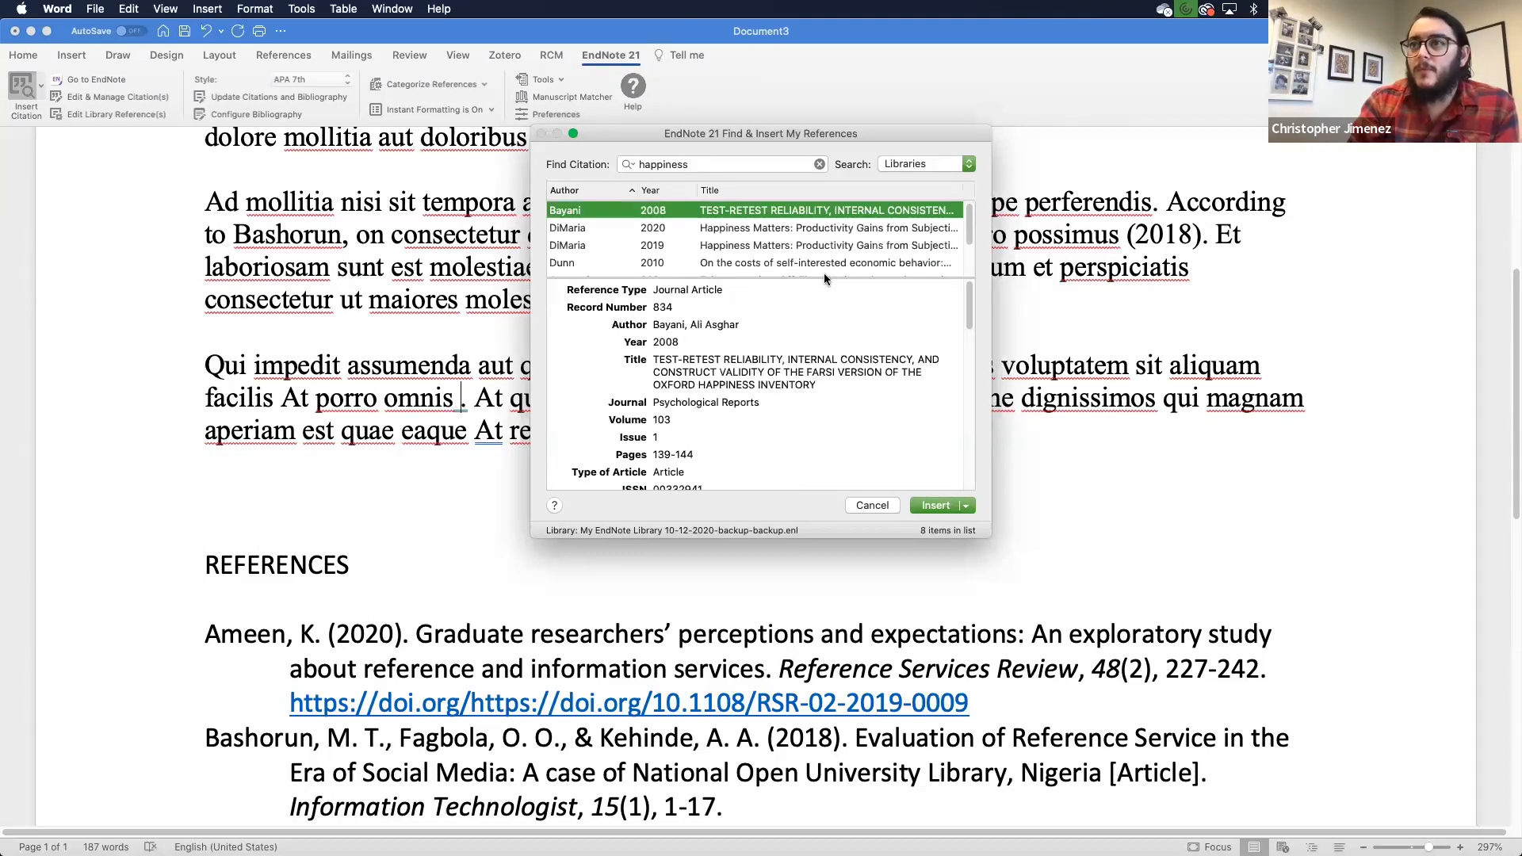
pyautogui.scroll(-2, 818, 262)
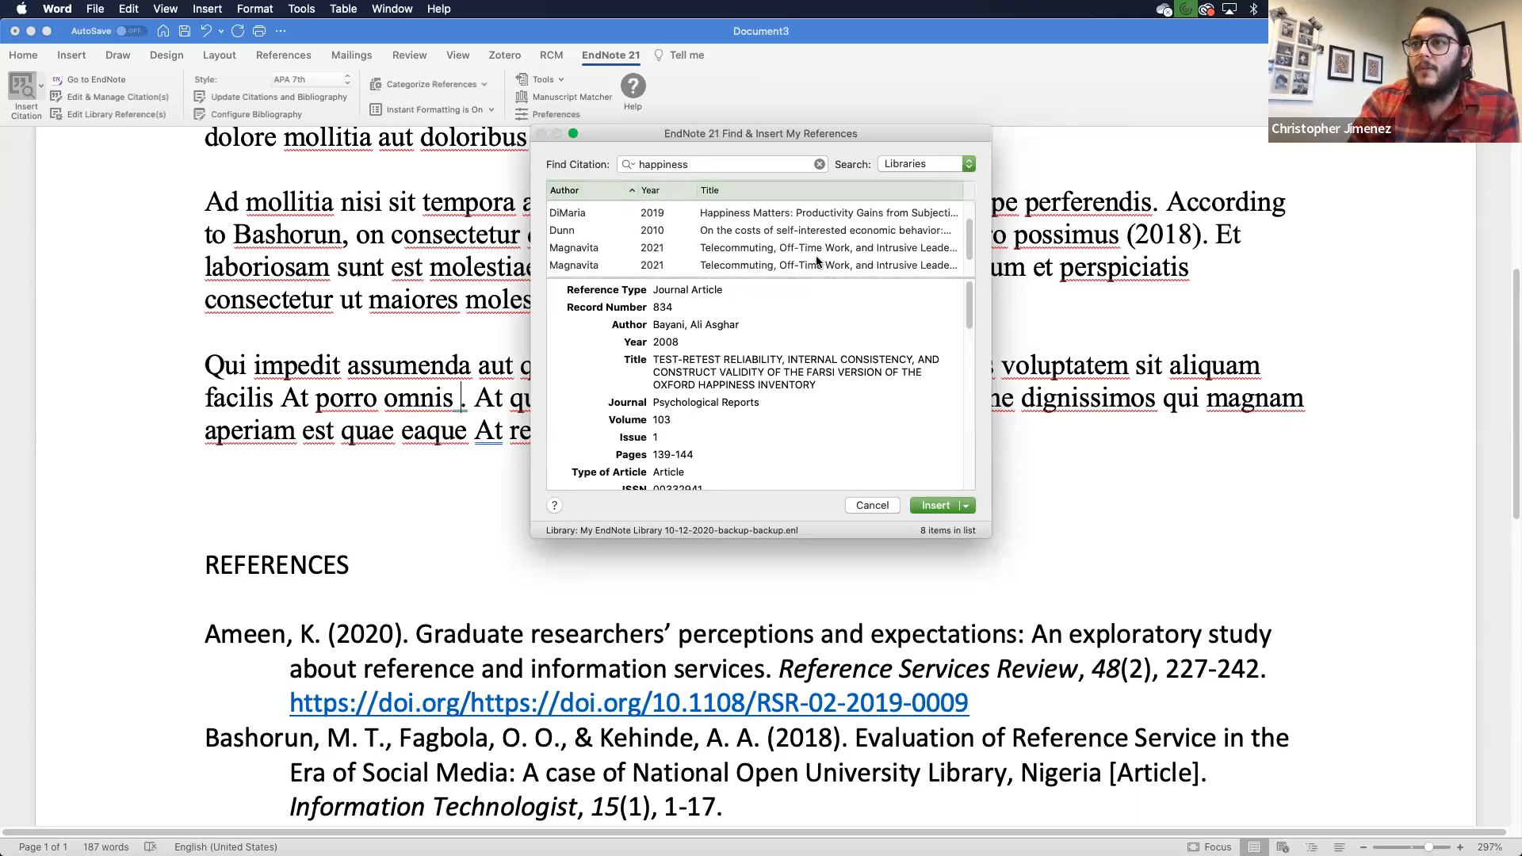
pyautogui.scroll(1, 817, 261)
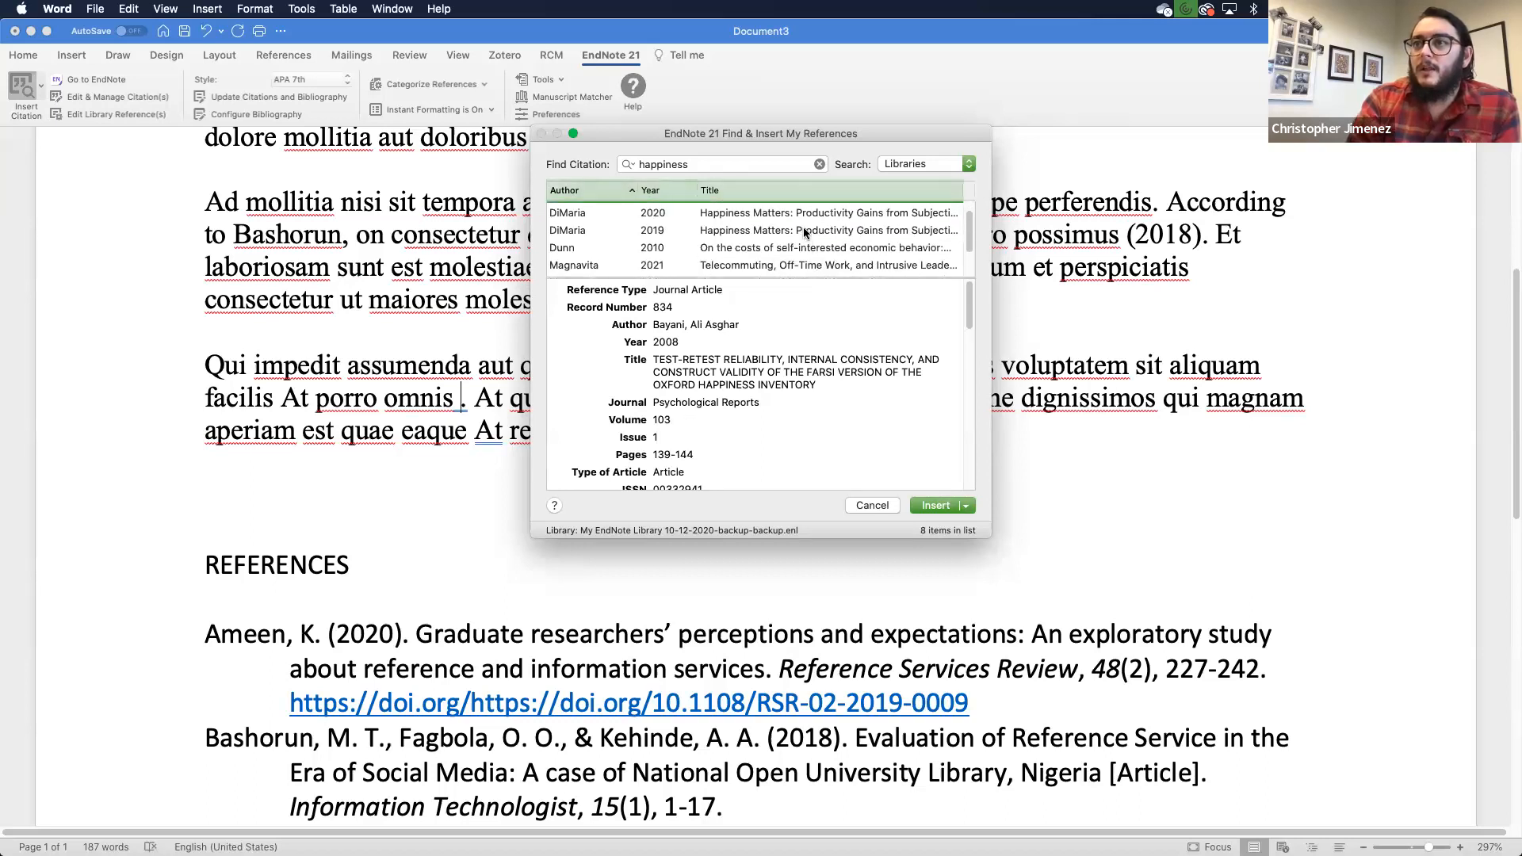
pyautogui.click(803, 231)
pyautogui.keyDown('super'); pyautogui.click(774, 263); pyautogui.keyUp('super')
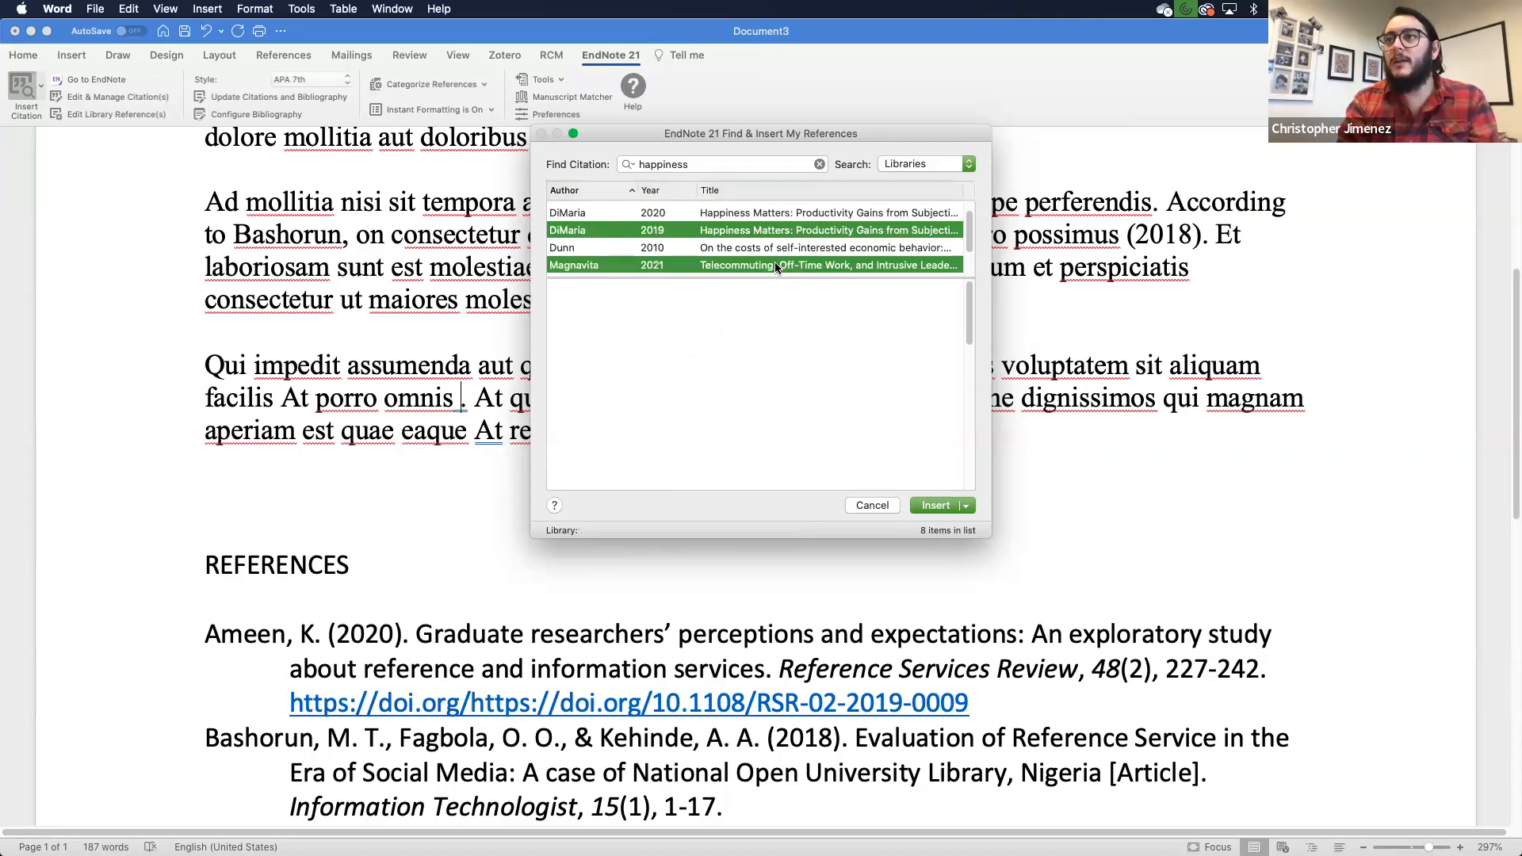
pyautogui.click(932, 505)
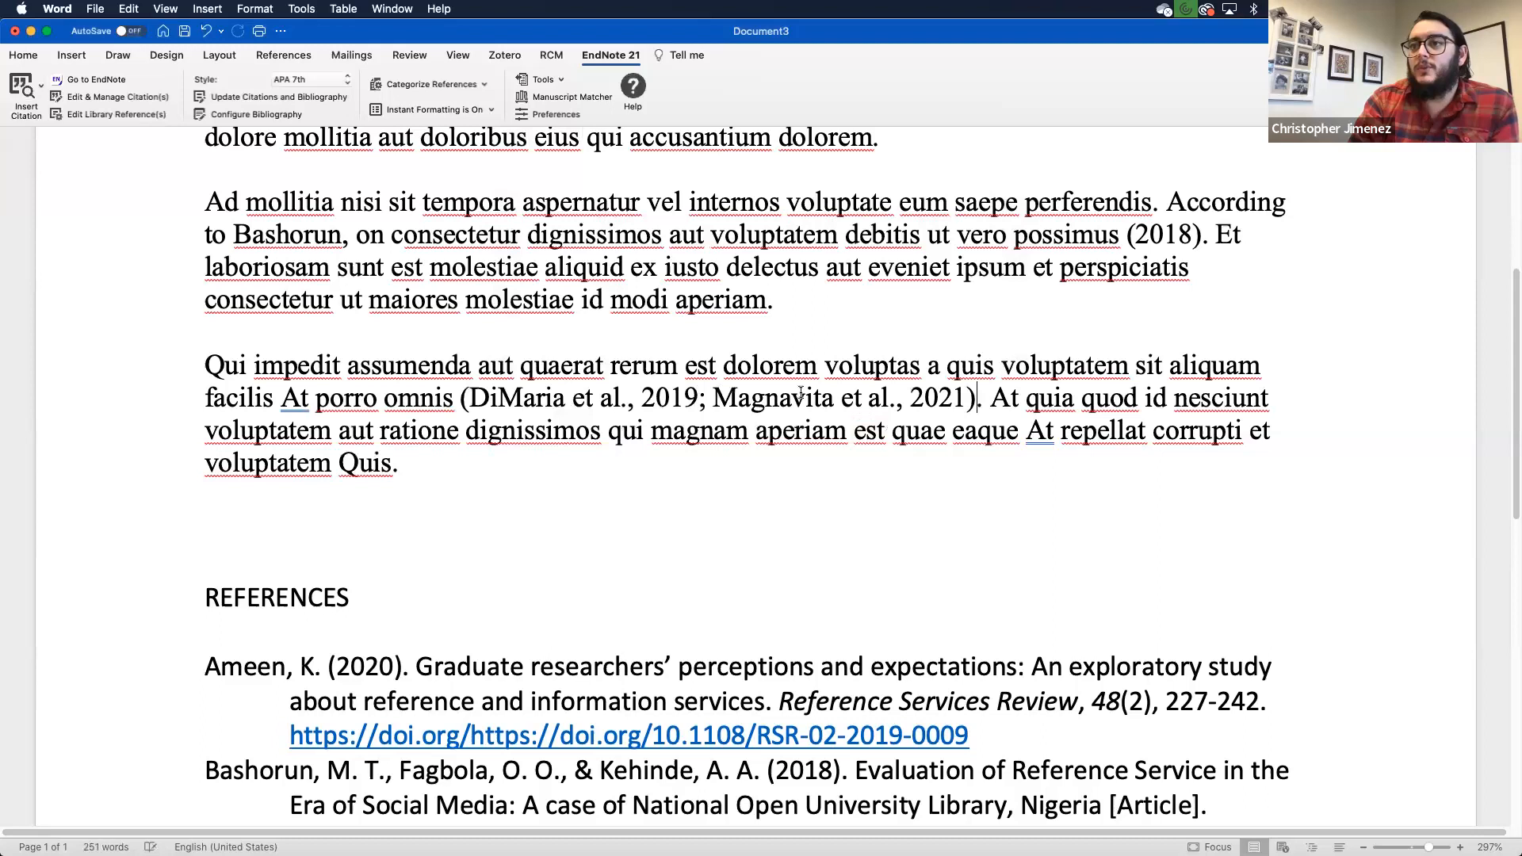
pyautogui.scroll(-3, 747, 412)
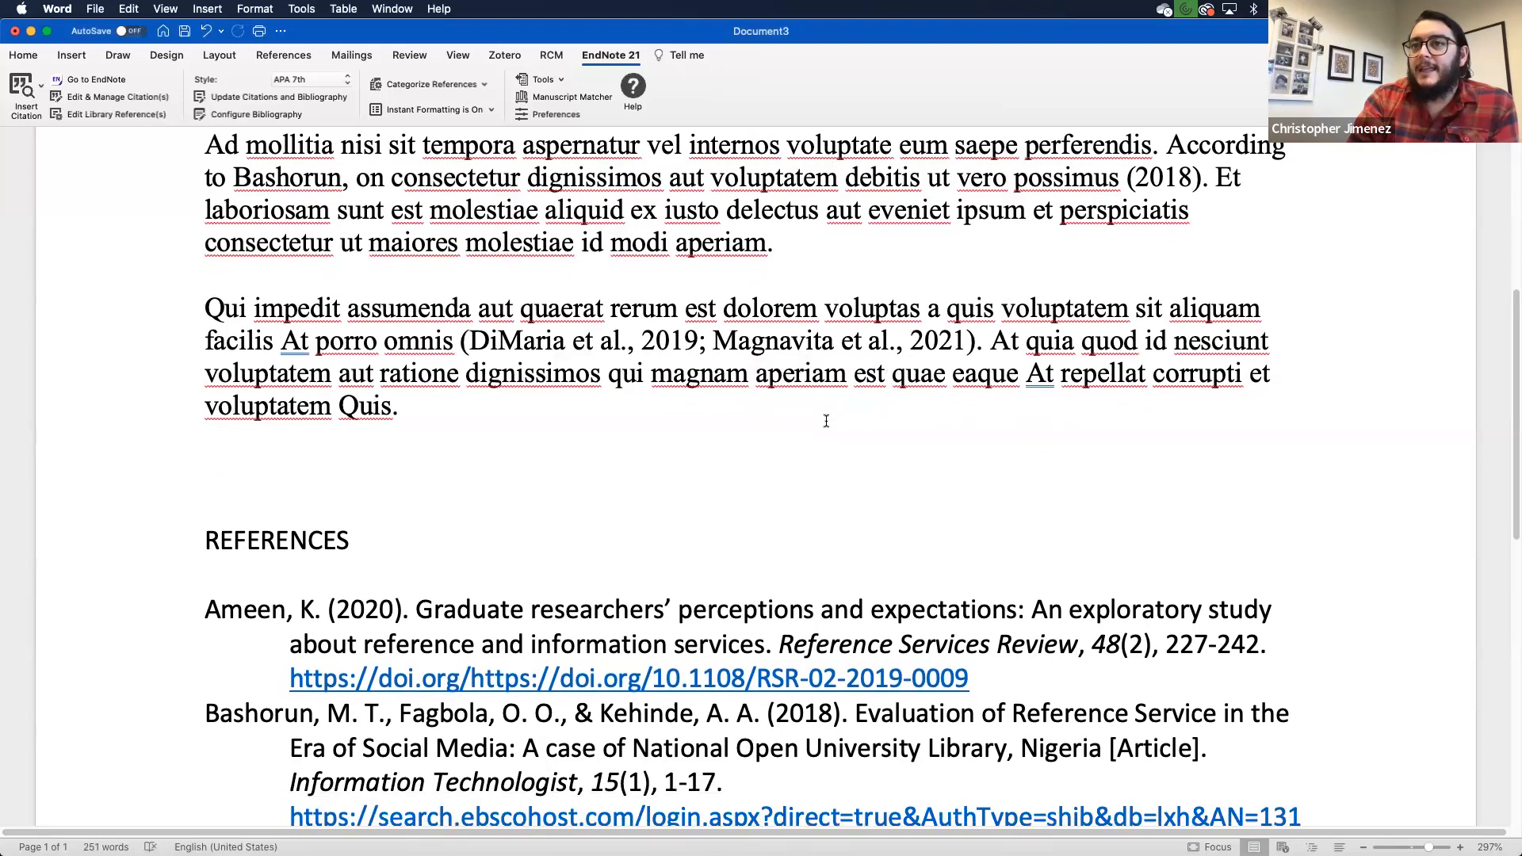
pyautogui.scroll(-8, 694, 314)
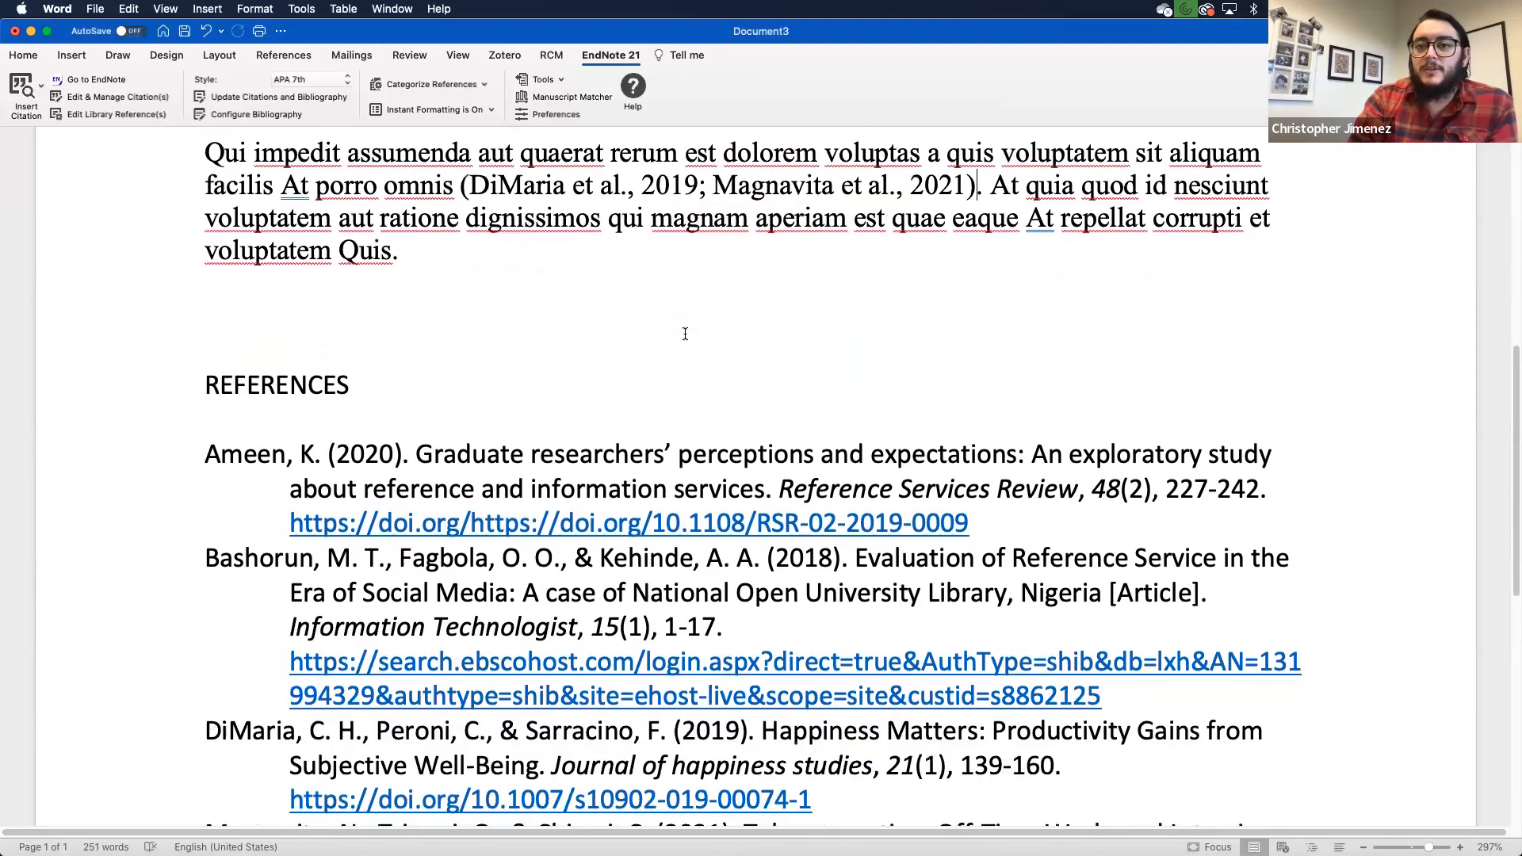
pyautogui.scroll(-3, 685, 333)
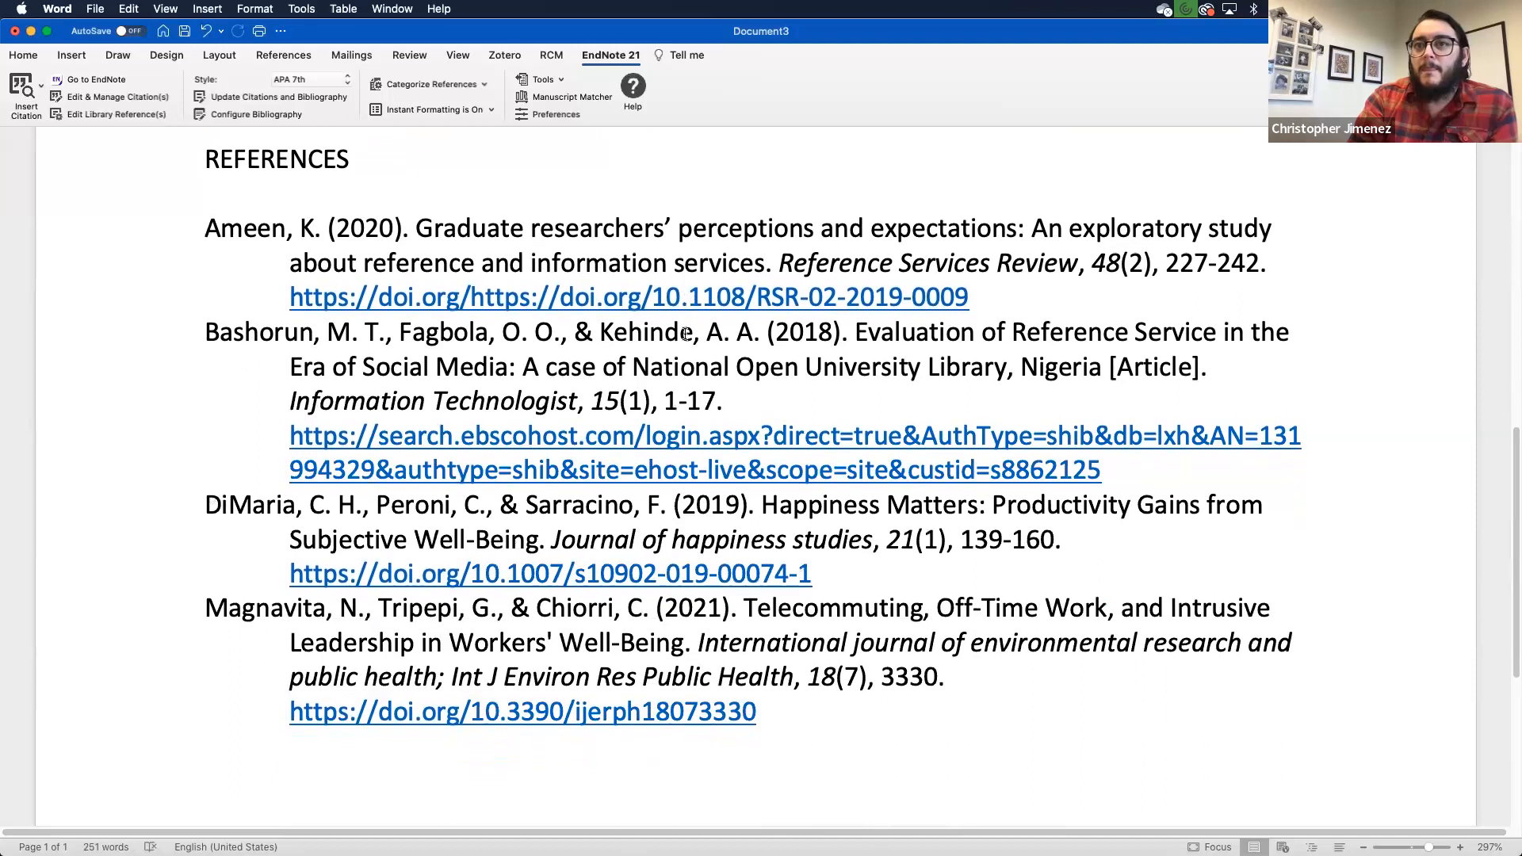
pyautogui.scroll(10, 685, 333)
pyautogui.scroll(-10, 685, 333)
pyautogui.scroll(12, 684, 333)
pyautogui.scroll(6, 685, 333)
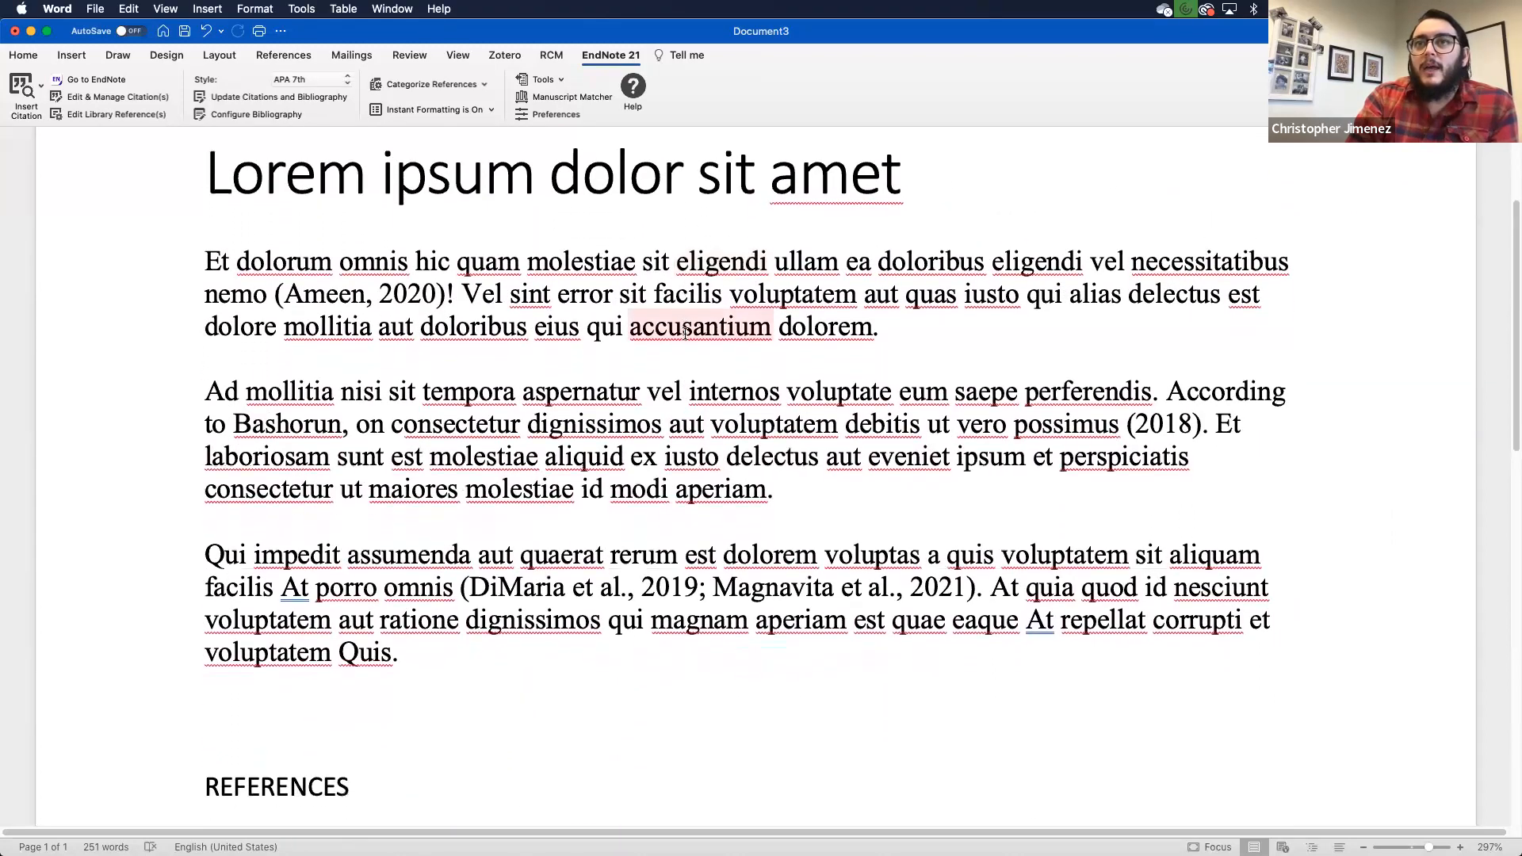
pyautogui.scroll(-1, 685, 333)
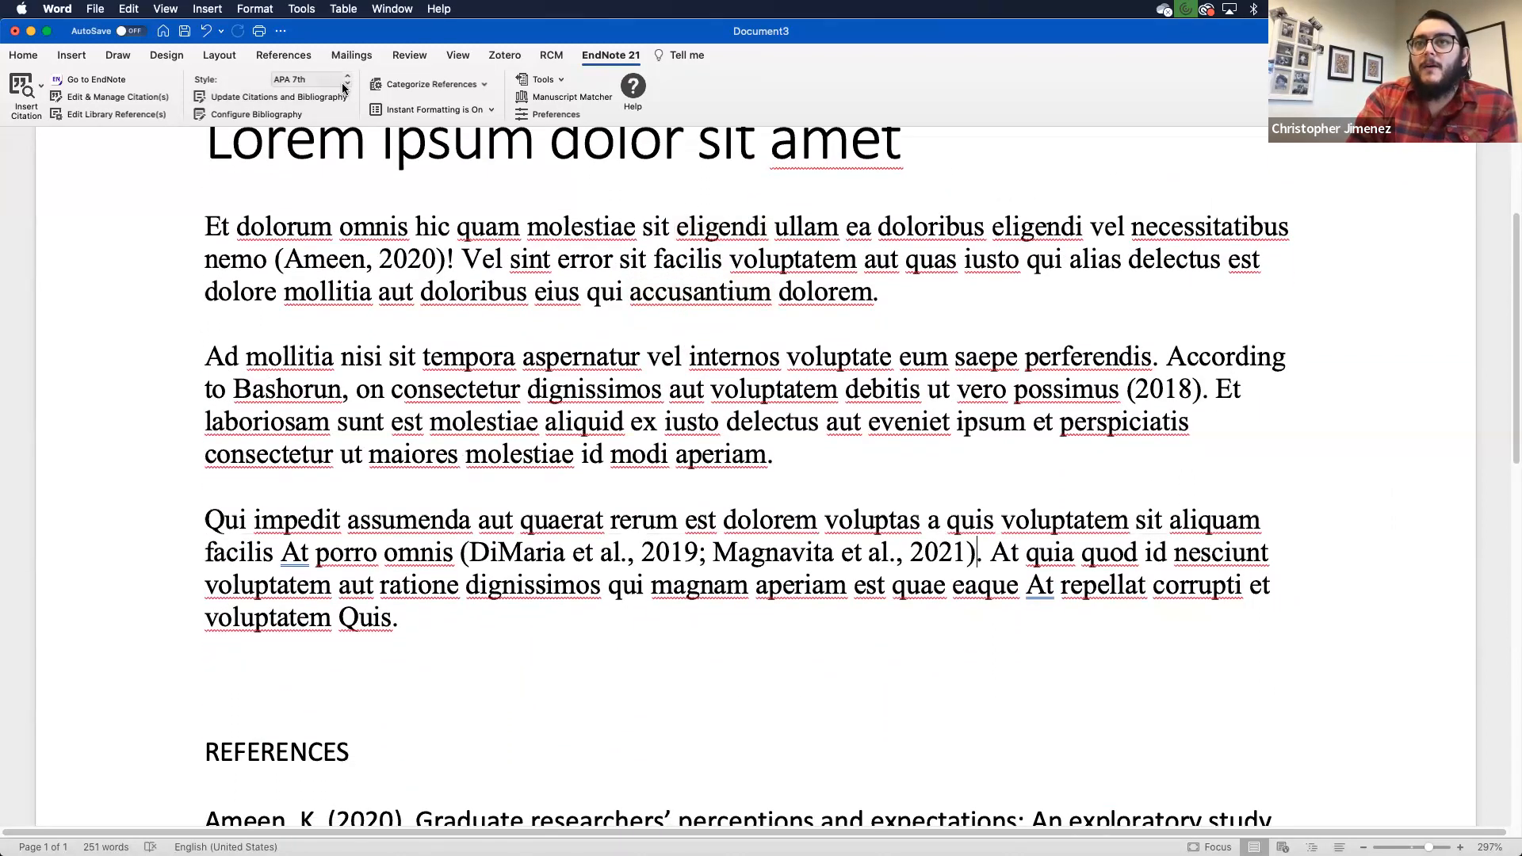
# Step: Switch the citation style to JAMA and check the numbered 1–4 REFERENCES list
pyautogui.click(343, 87)
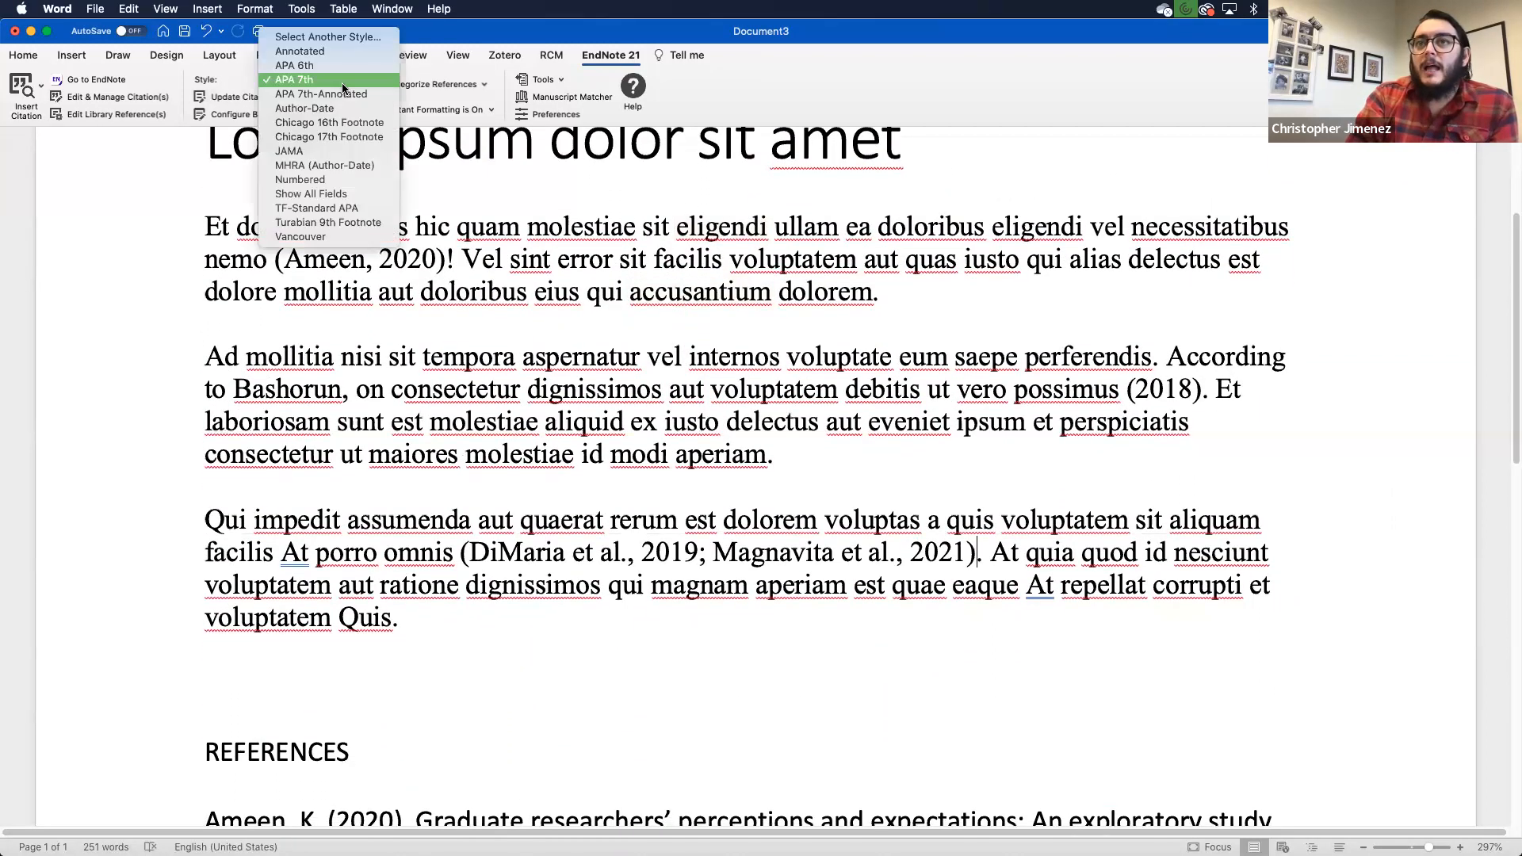
pyautogui.click(320, 149)
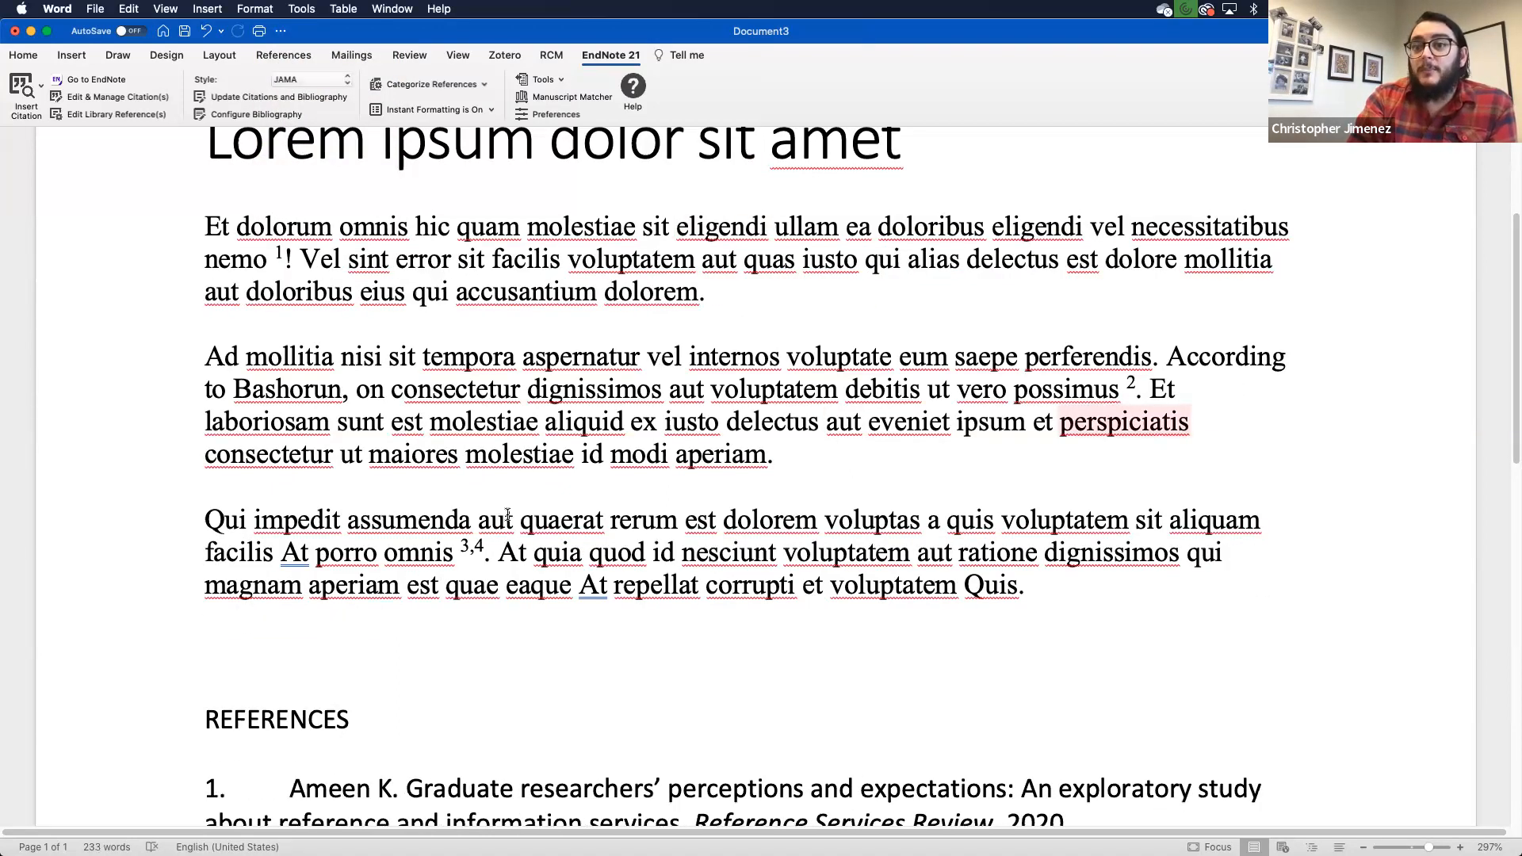
pyautogui.scroll(-10, 507, 515)
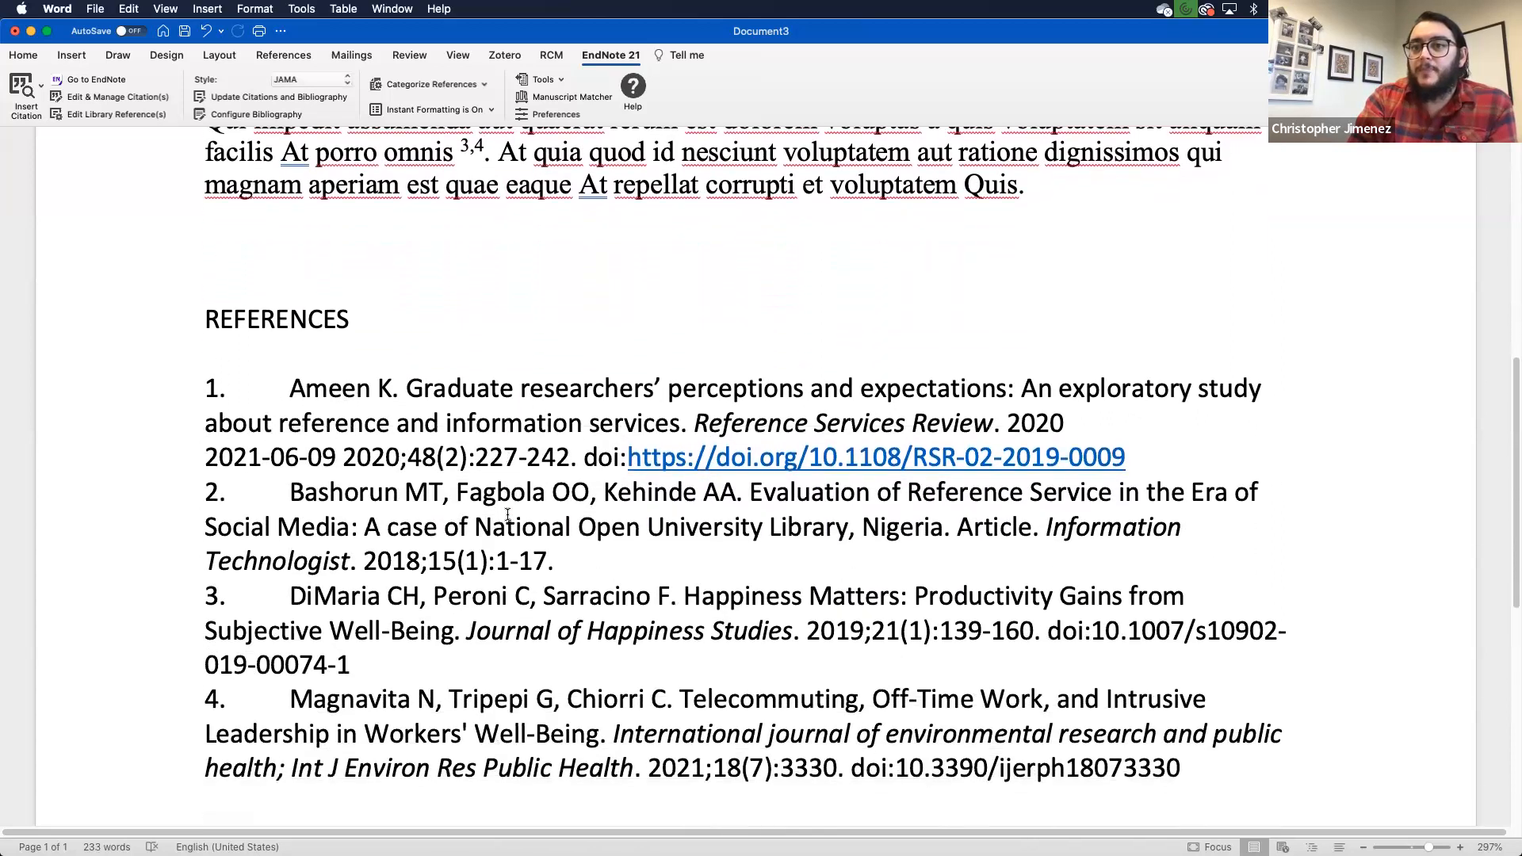
pyautogui.scroll(3, 507, 516)
pyautogui.scroll(12, 507, 515)
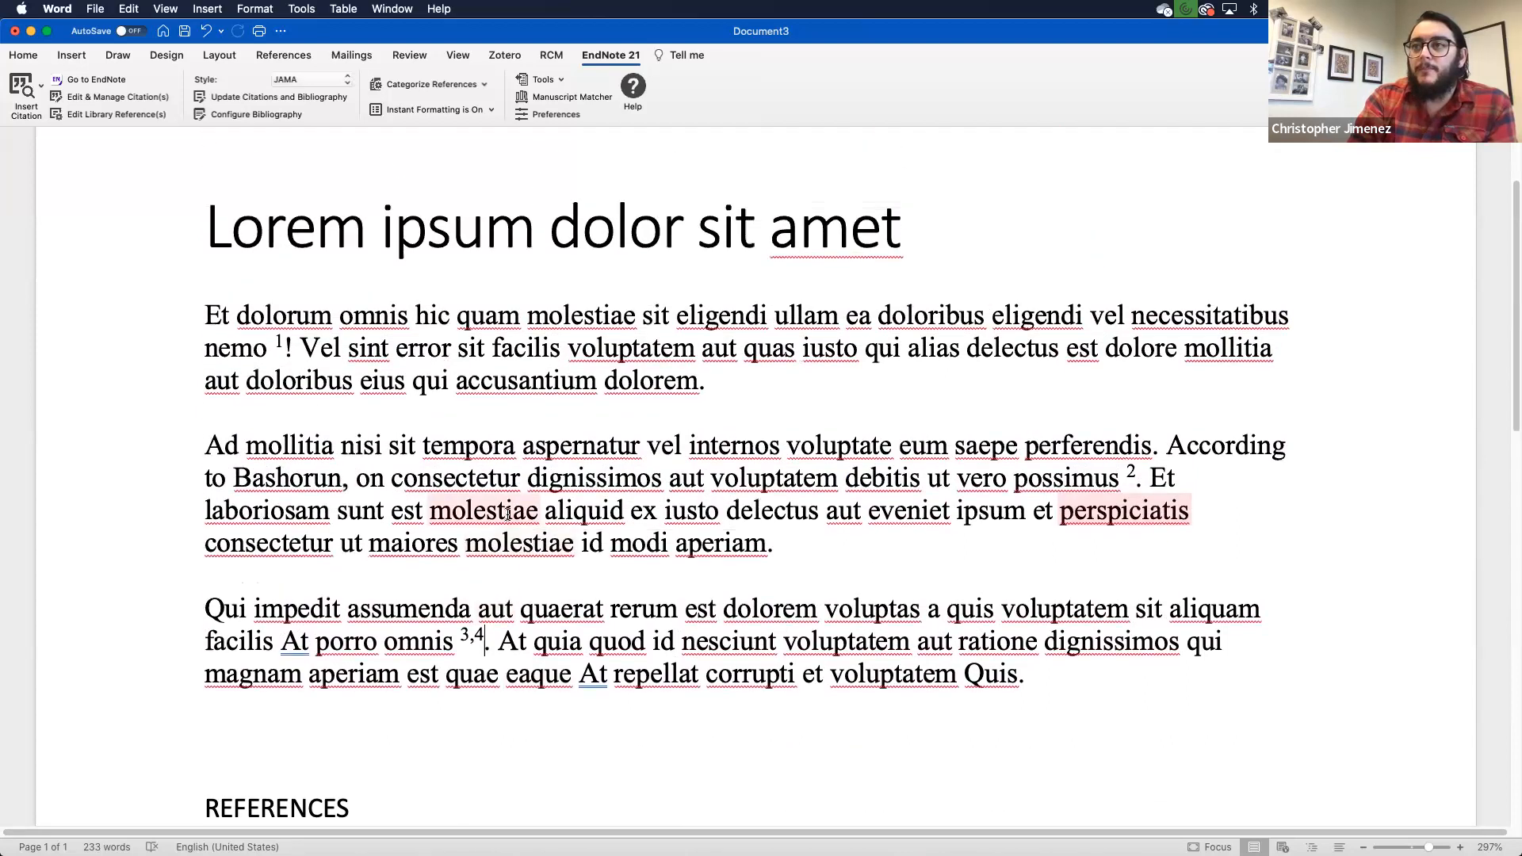
pyautogui.scroll(-5, 508, 515)
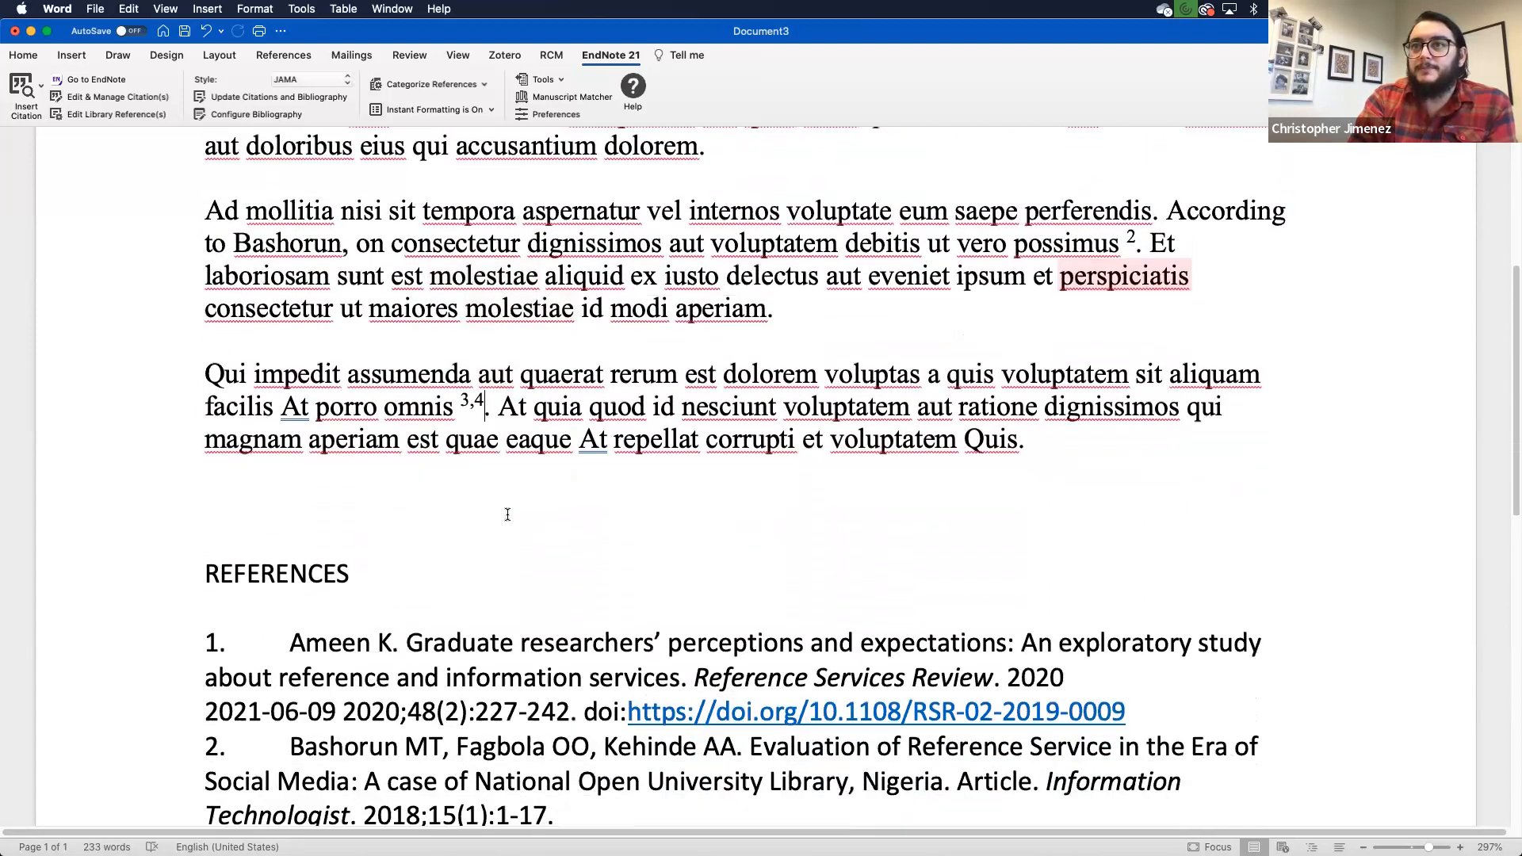
pyautogui.scroll(3, 508, 515)
pyautogui.scroll(3, 508, 516)
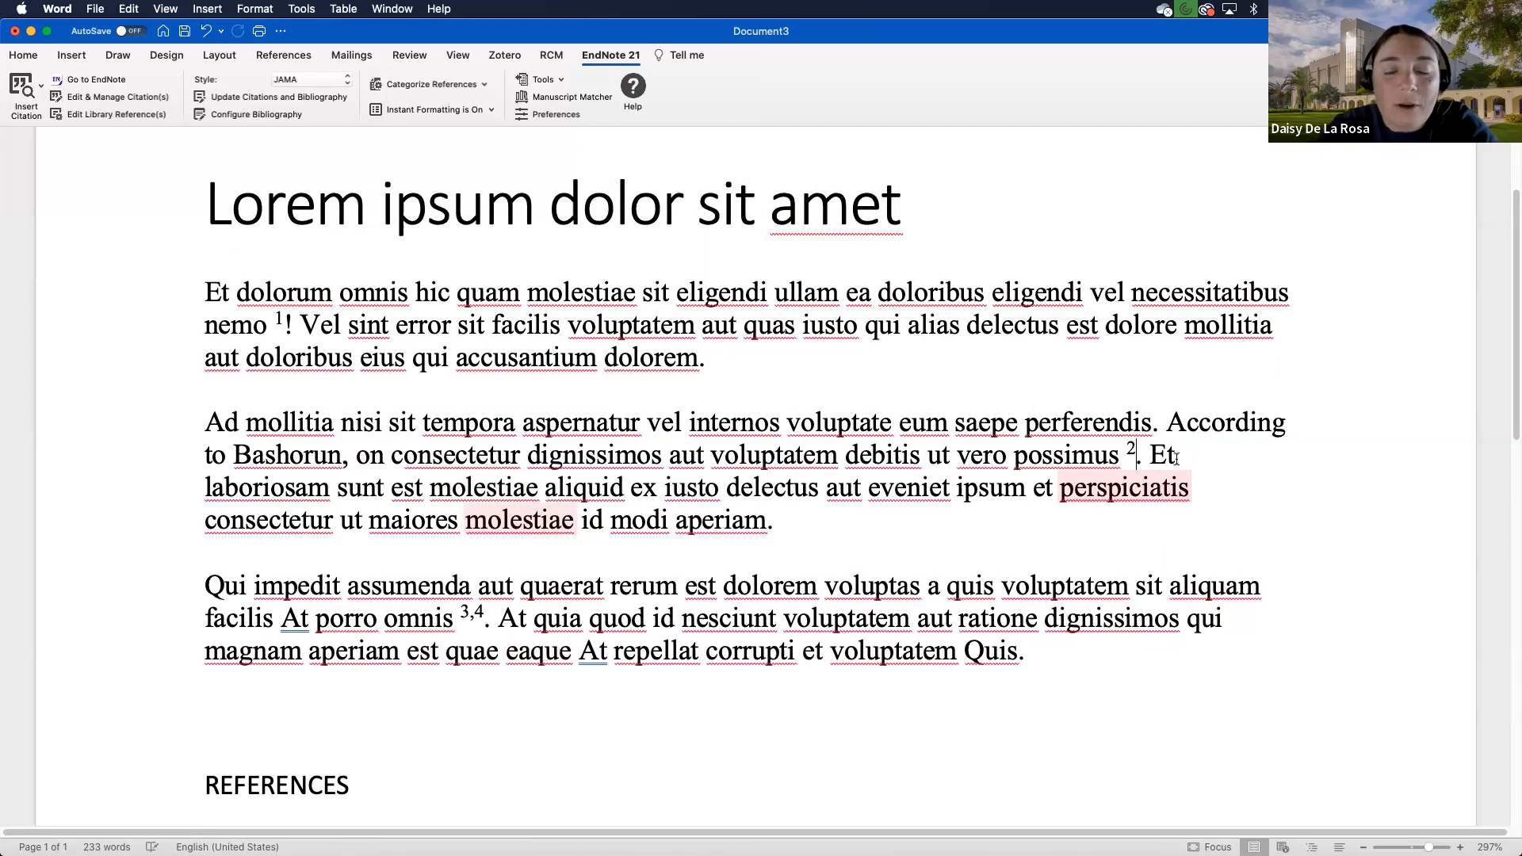
# Step: Drag the Bashorun citation from after 'possimus' up into the first paragraph
pyautogui.scroll(-5, 1192, 454)
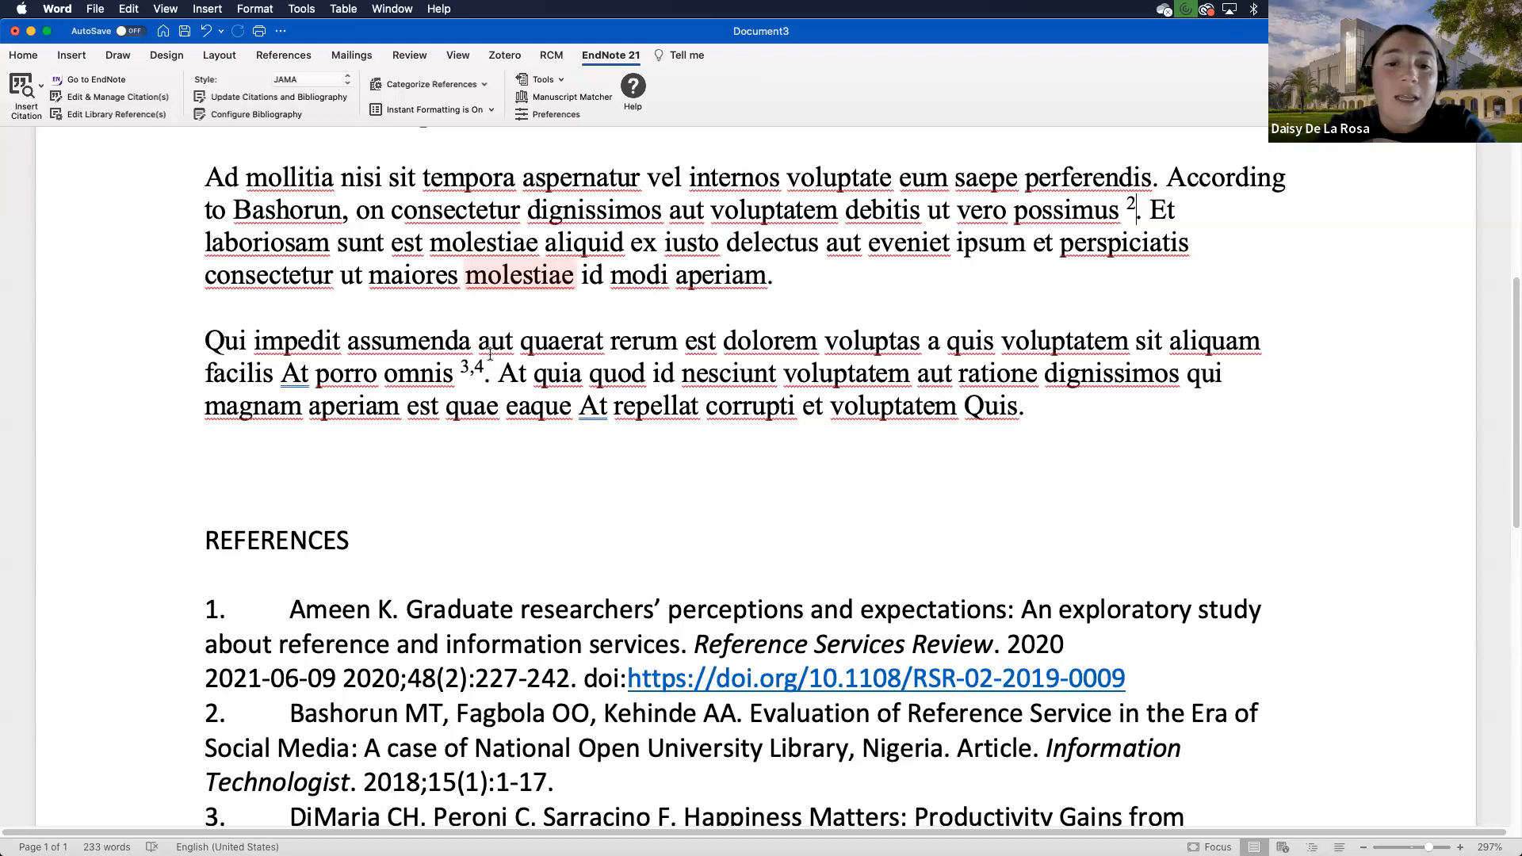
pyautogui.scroll(5, 1049, 303)
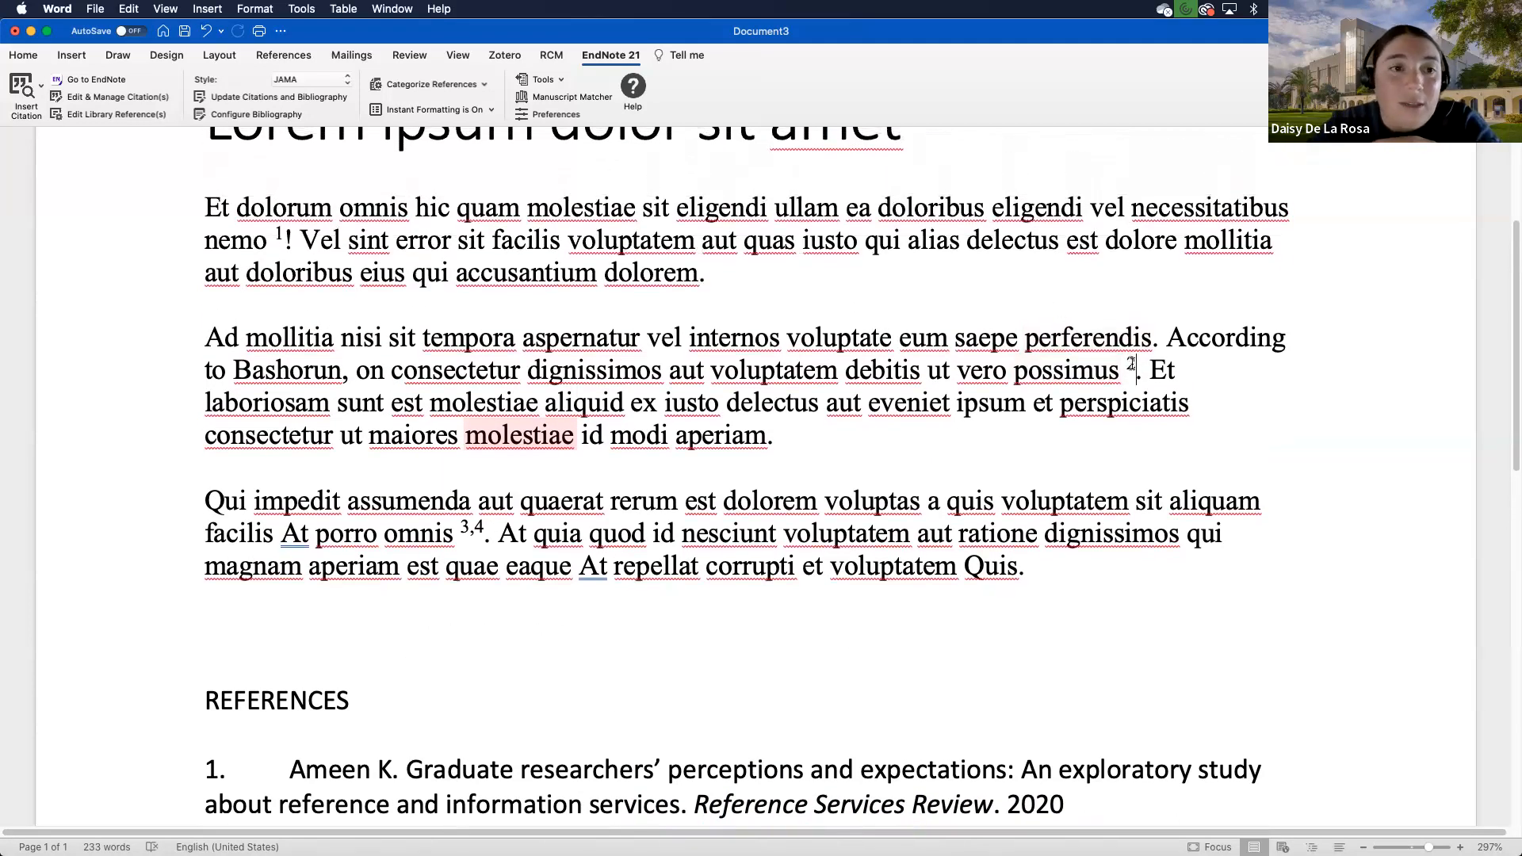
pyautogui.doubleClick(1131, 363)
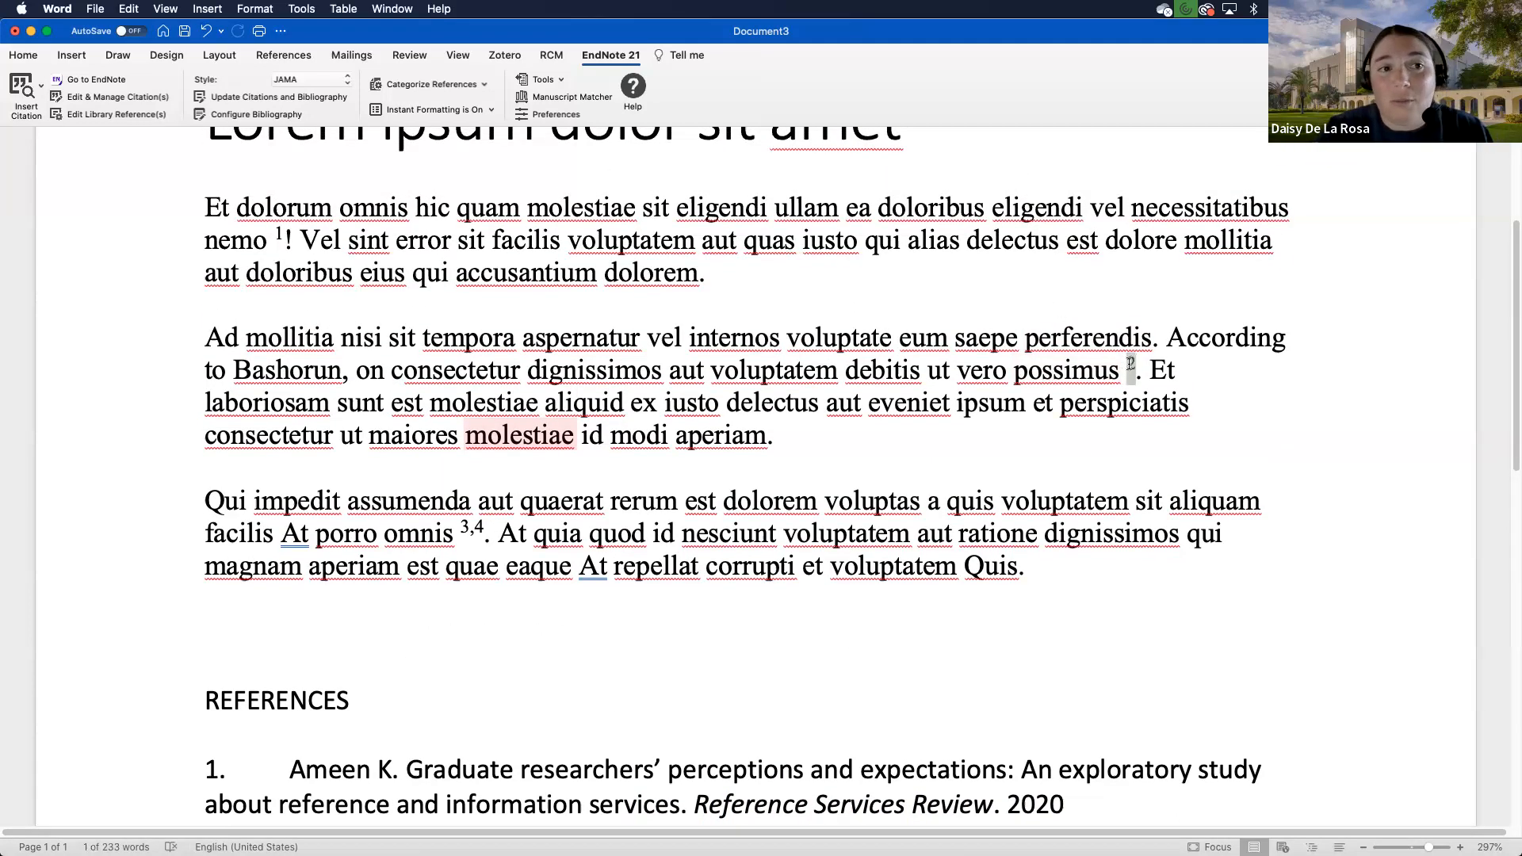
pyautogui.moveTo(1131, 363); pyautogui.dragTo(1085, 211)
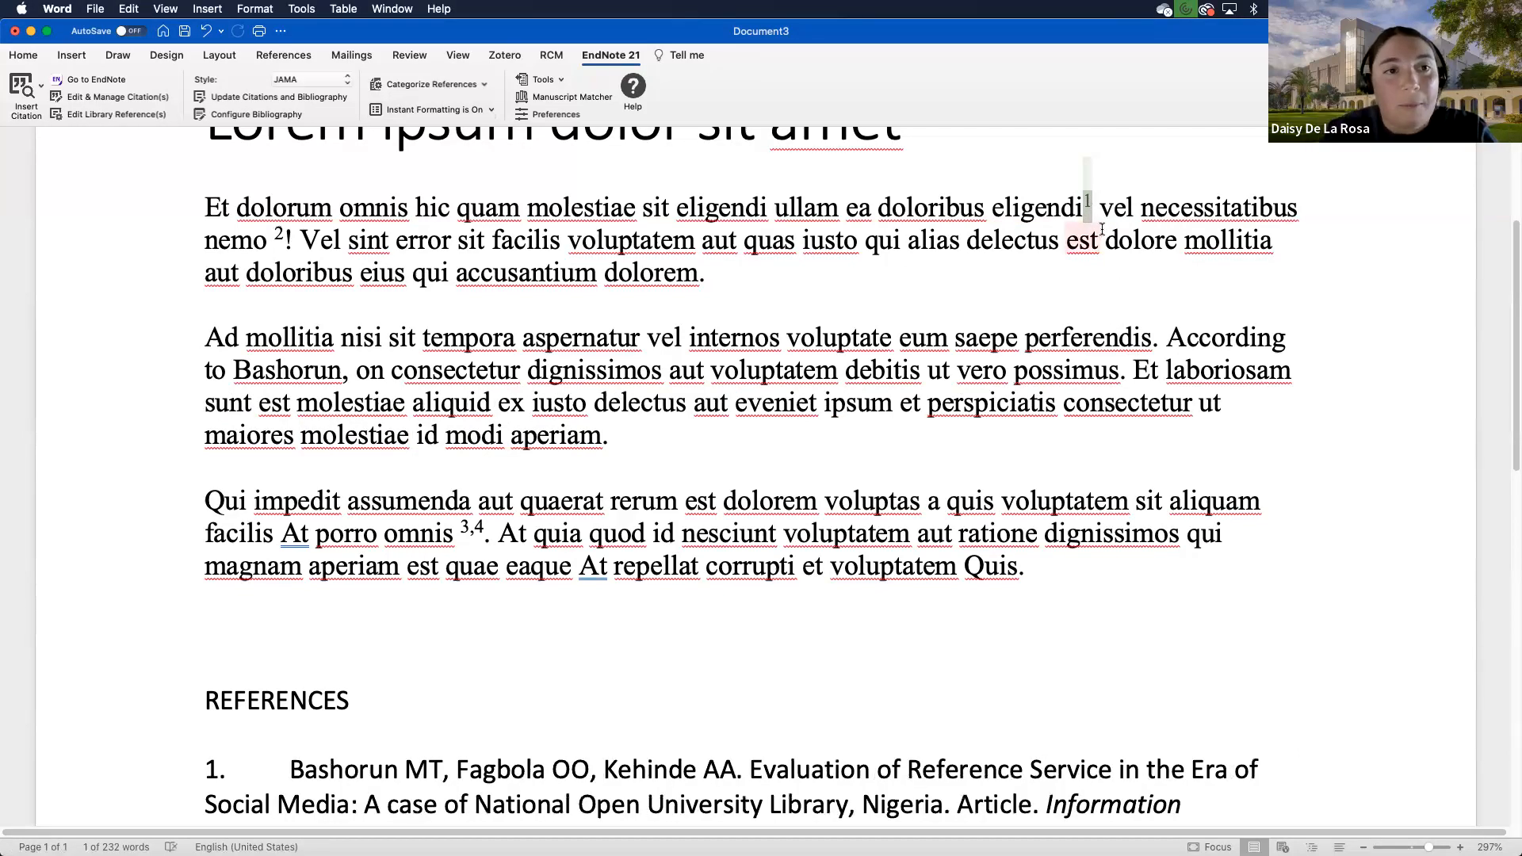
# Step: Reposition the citation from after 'eligendi' to right after 'dolorem'
pyautogui.scroll(2, 872, 282)
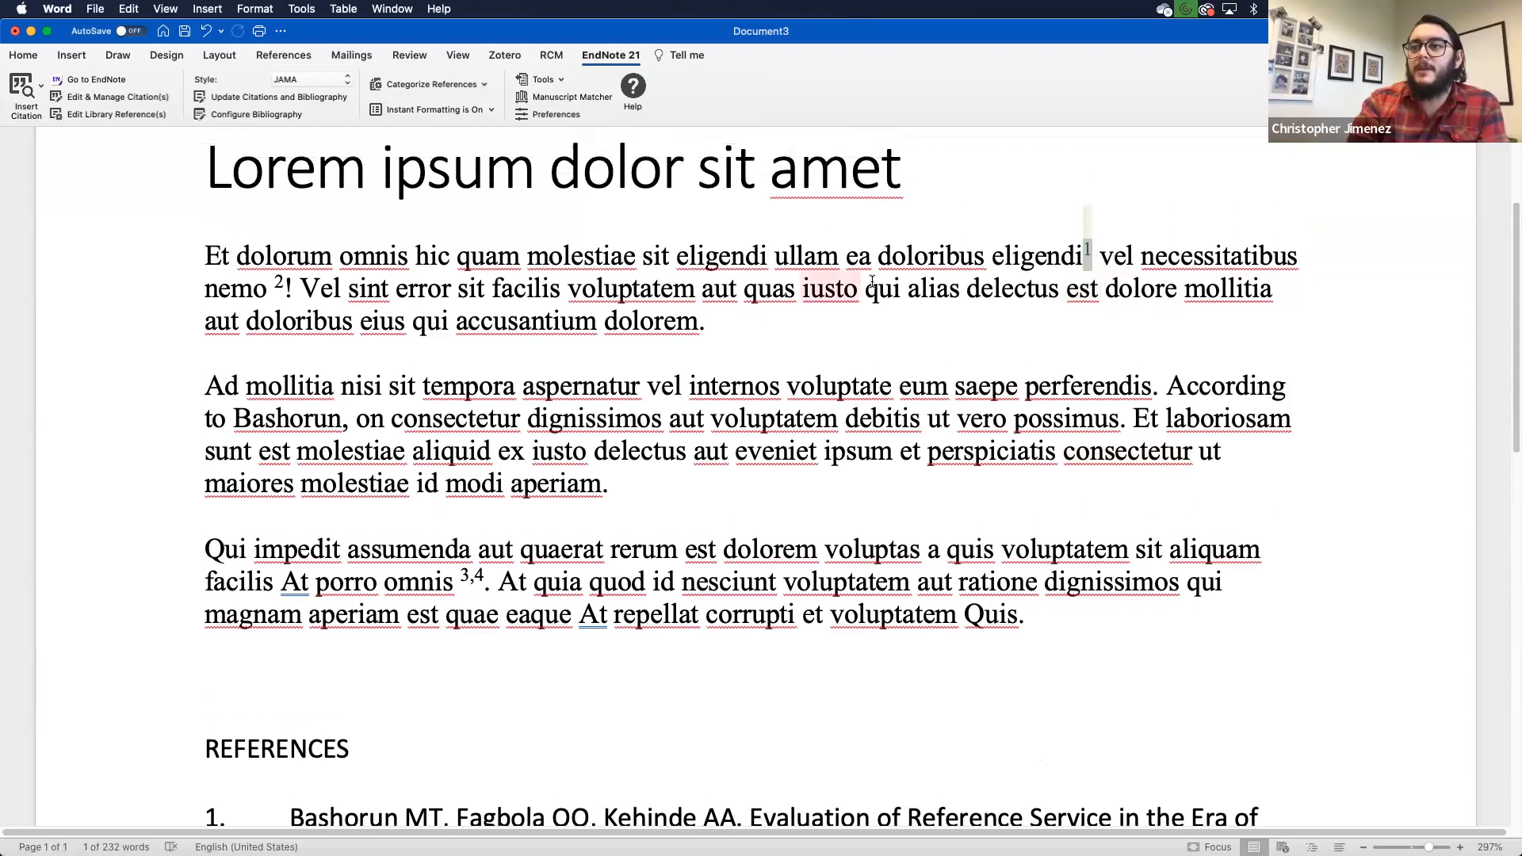
pyautogui.scroll(-1, 712, 487)
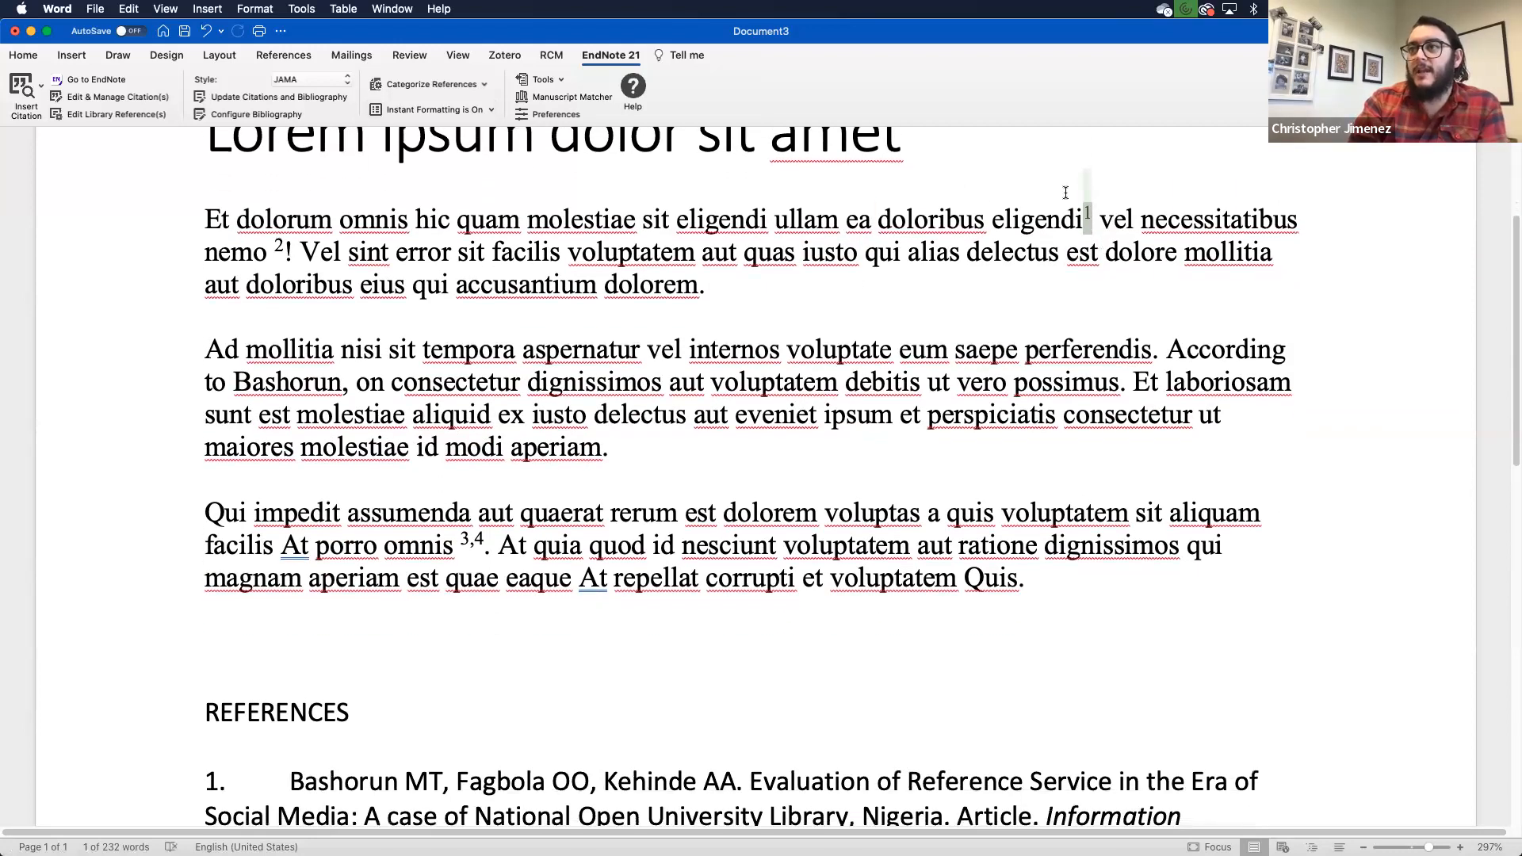
pyautogui.click(1086, 219)
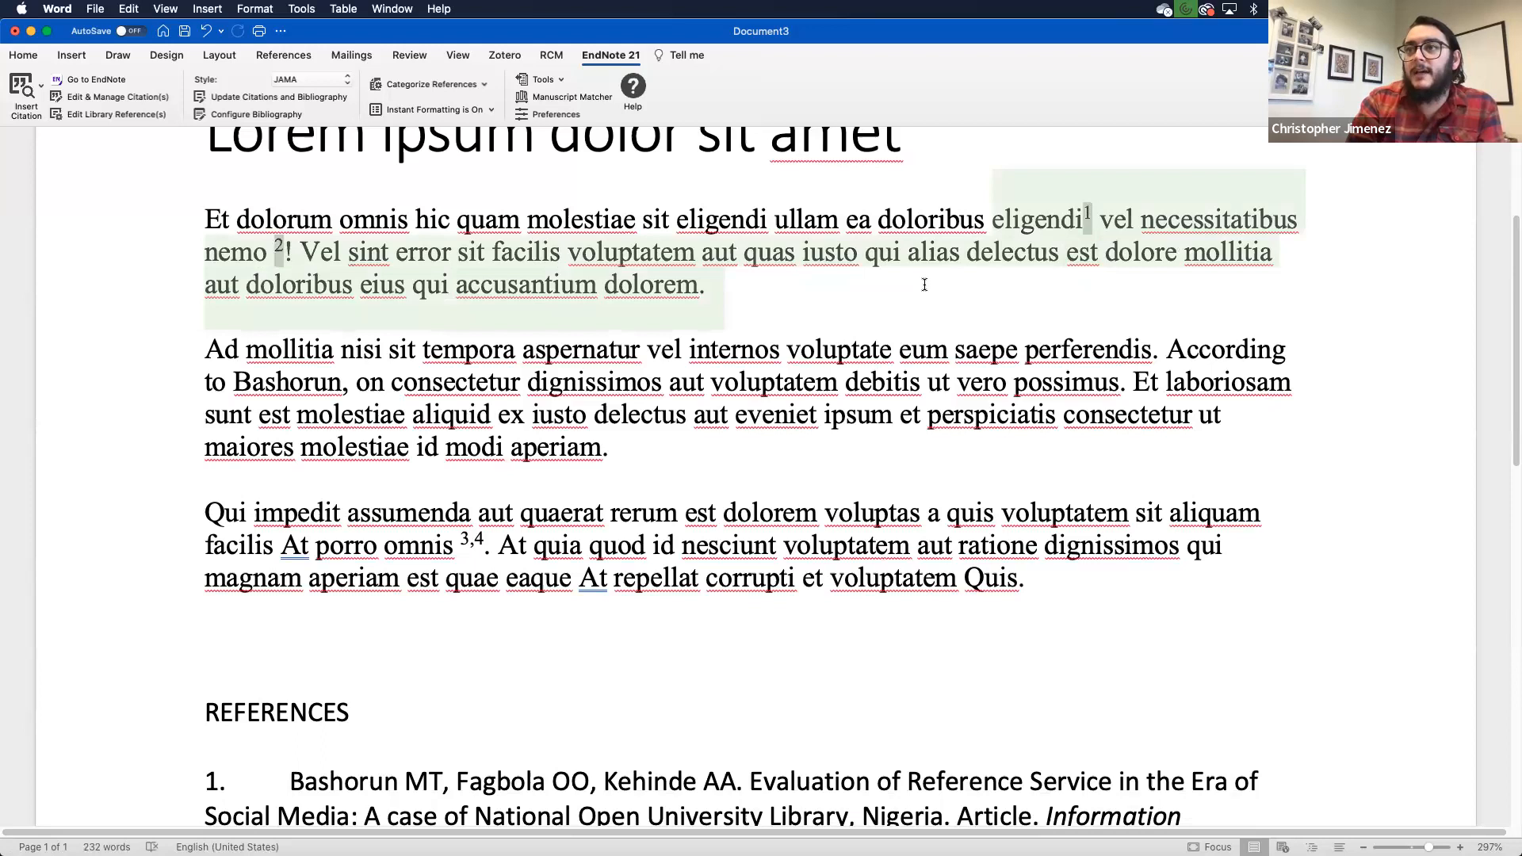
pyautogui.rightClick(1082, 252)
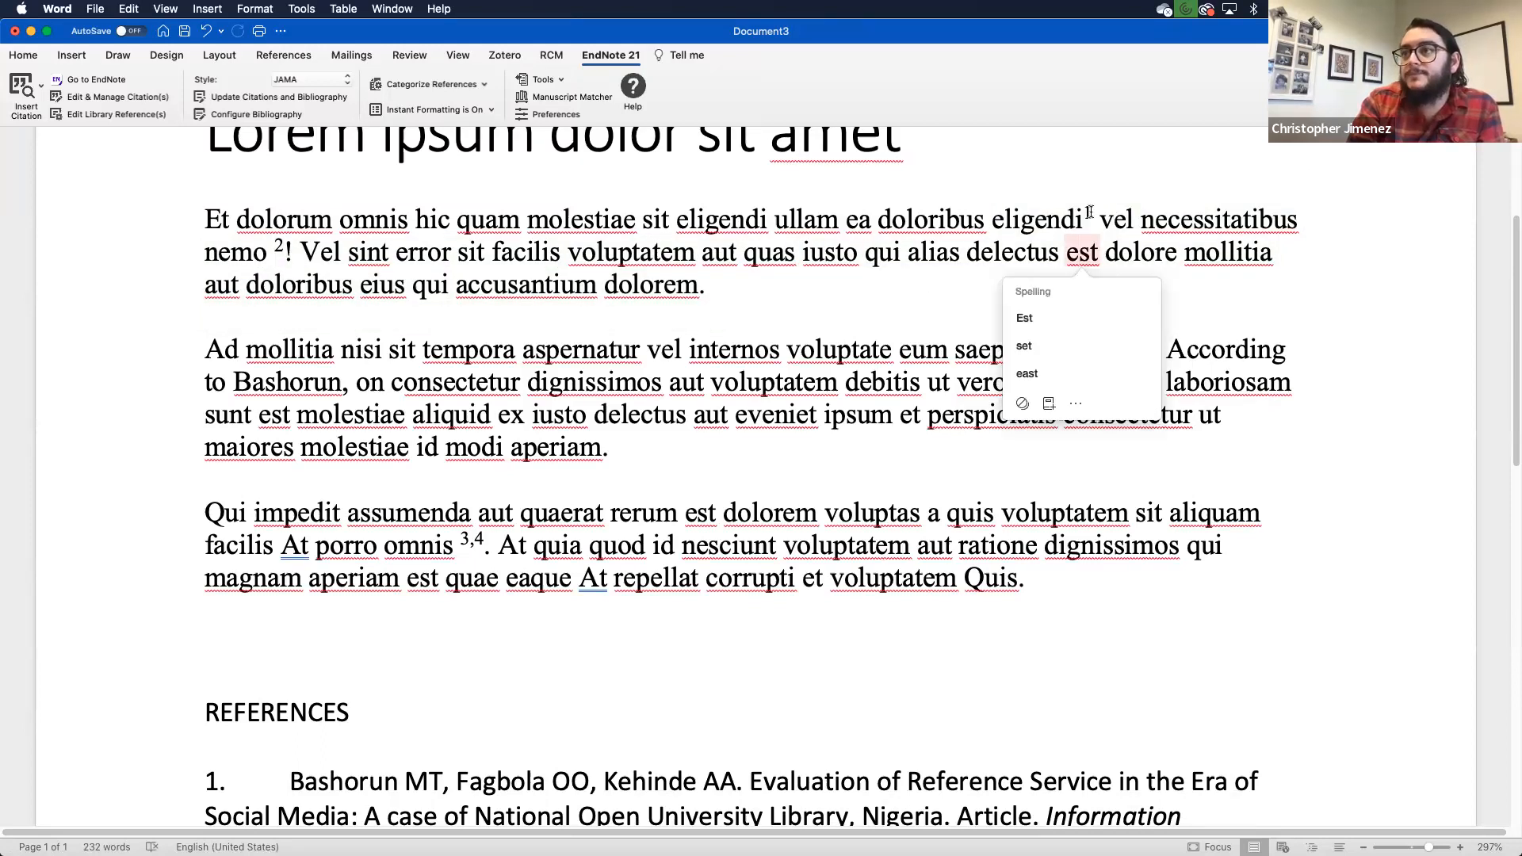
pyautogui.click(1087, 212)
pyautogui.moveTo(1087, 213); pyautogui.dragTo(696, 297)
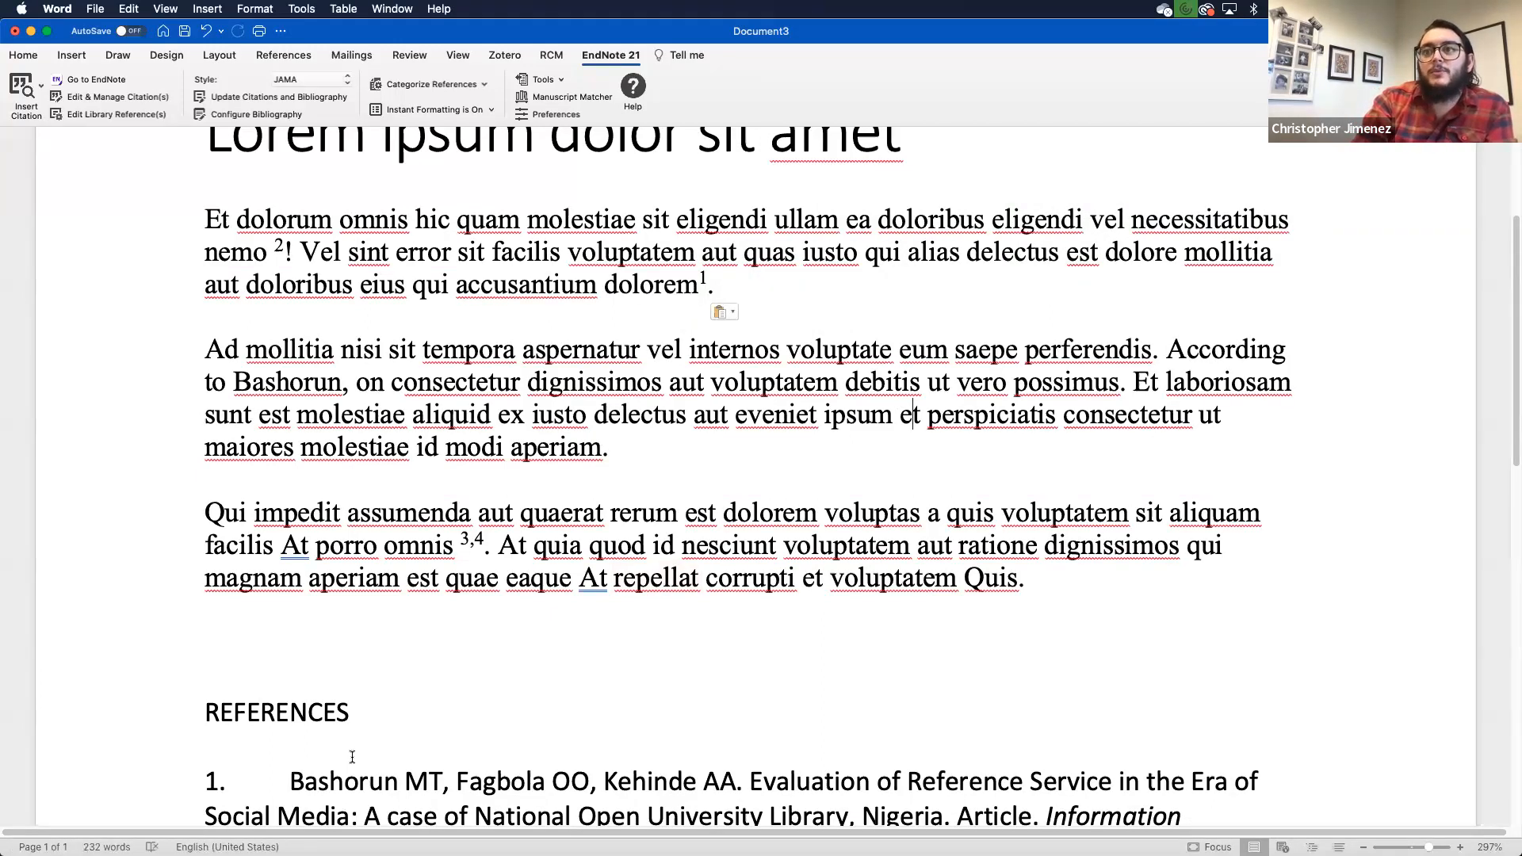
# Step: Confirm Ameen is now reference 1 in REFERENCES, then bring up EndNote's conversion options
pyautogui.scroll(-2, 351, 755)
pyautogui.scroll(-2, 352, 755)
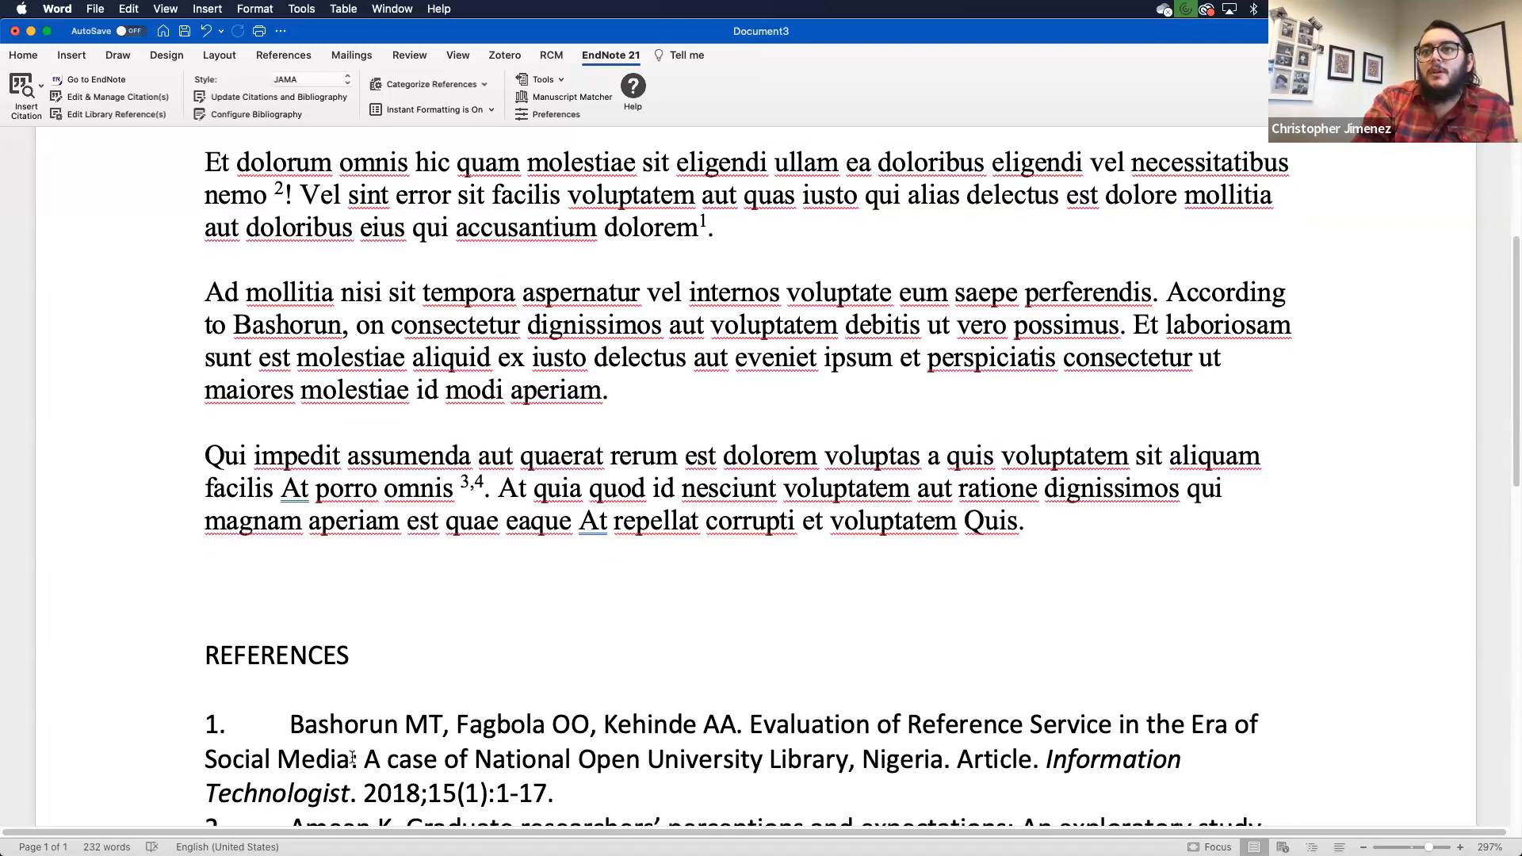
pyautogui.scroll(-5, 352, 755)
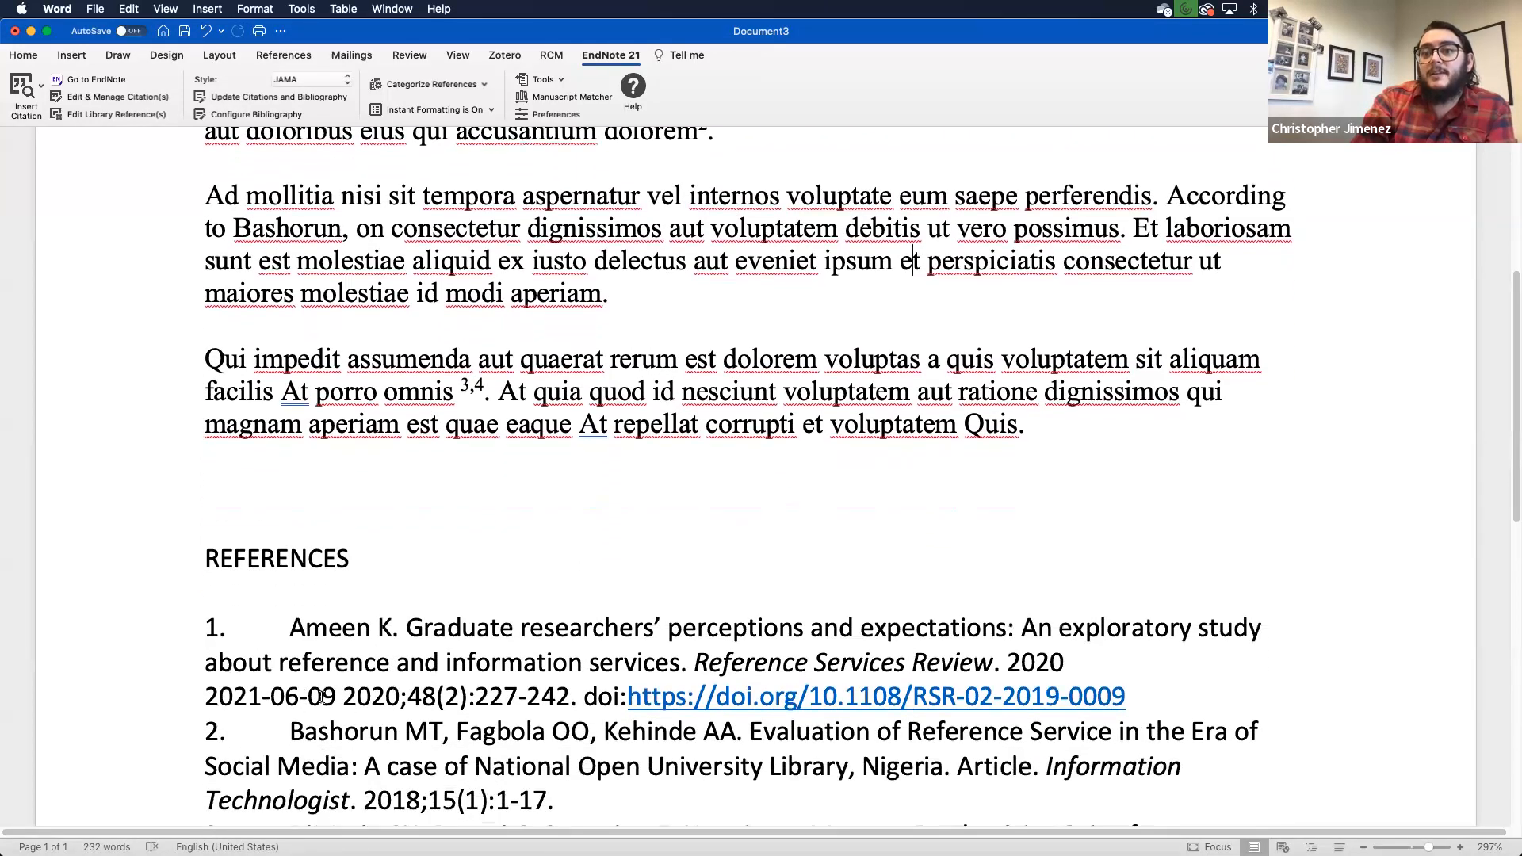
pyautogui.scroll(5, 447, 515)
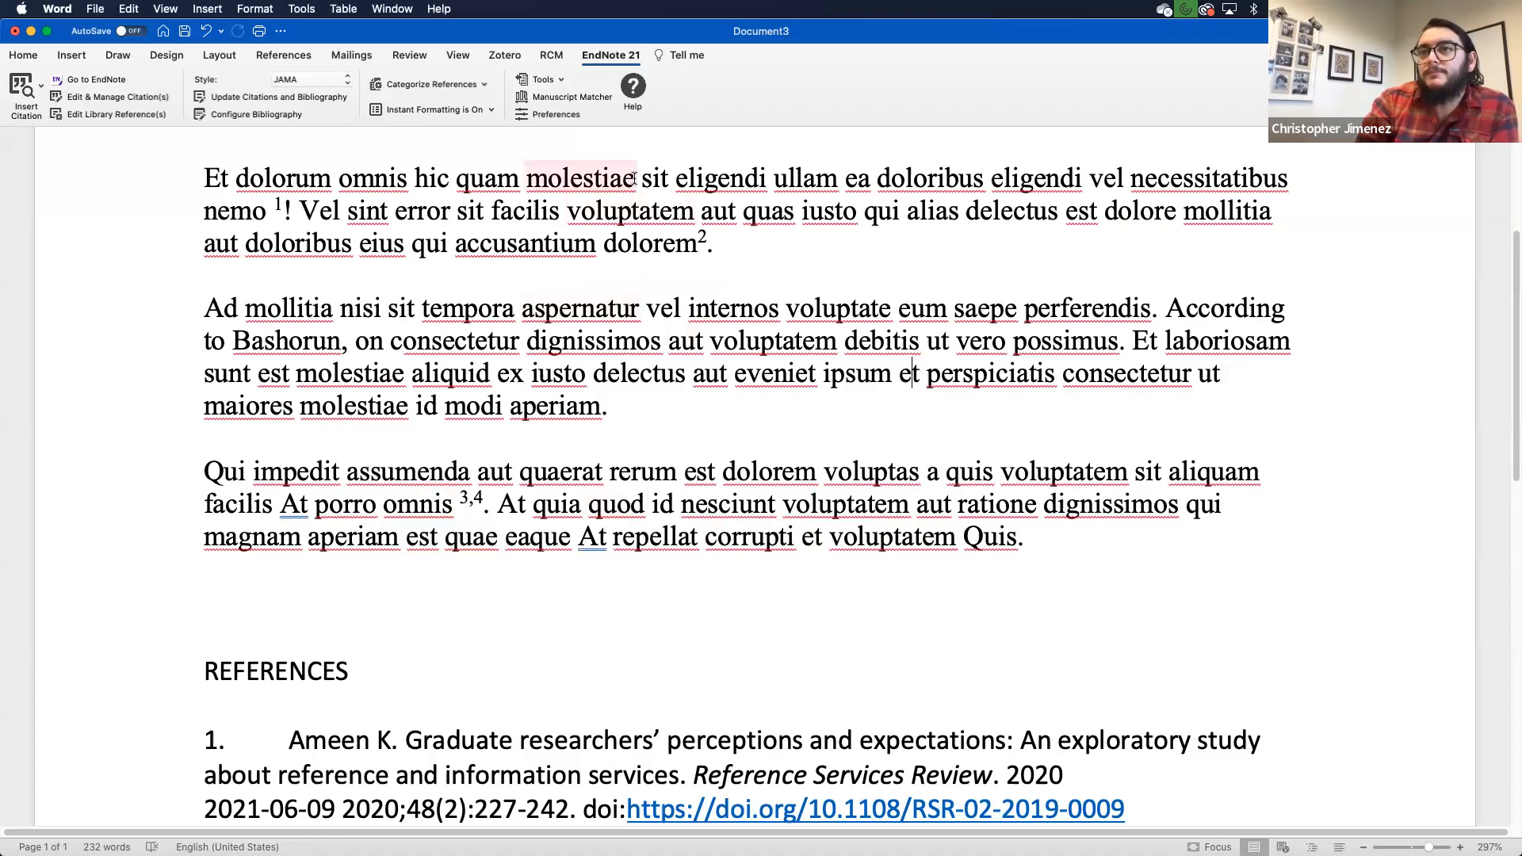
pyautogui.click(551, 80)
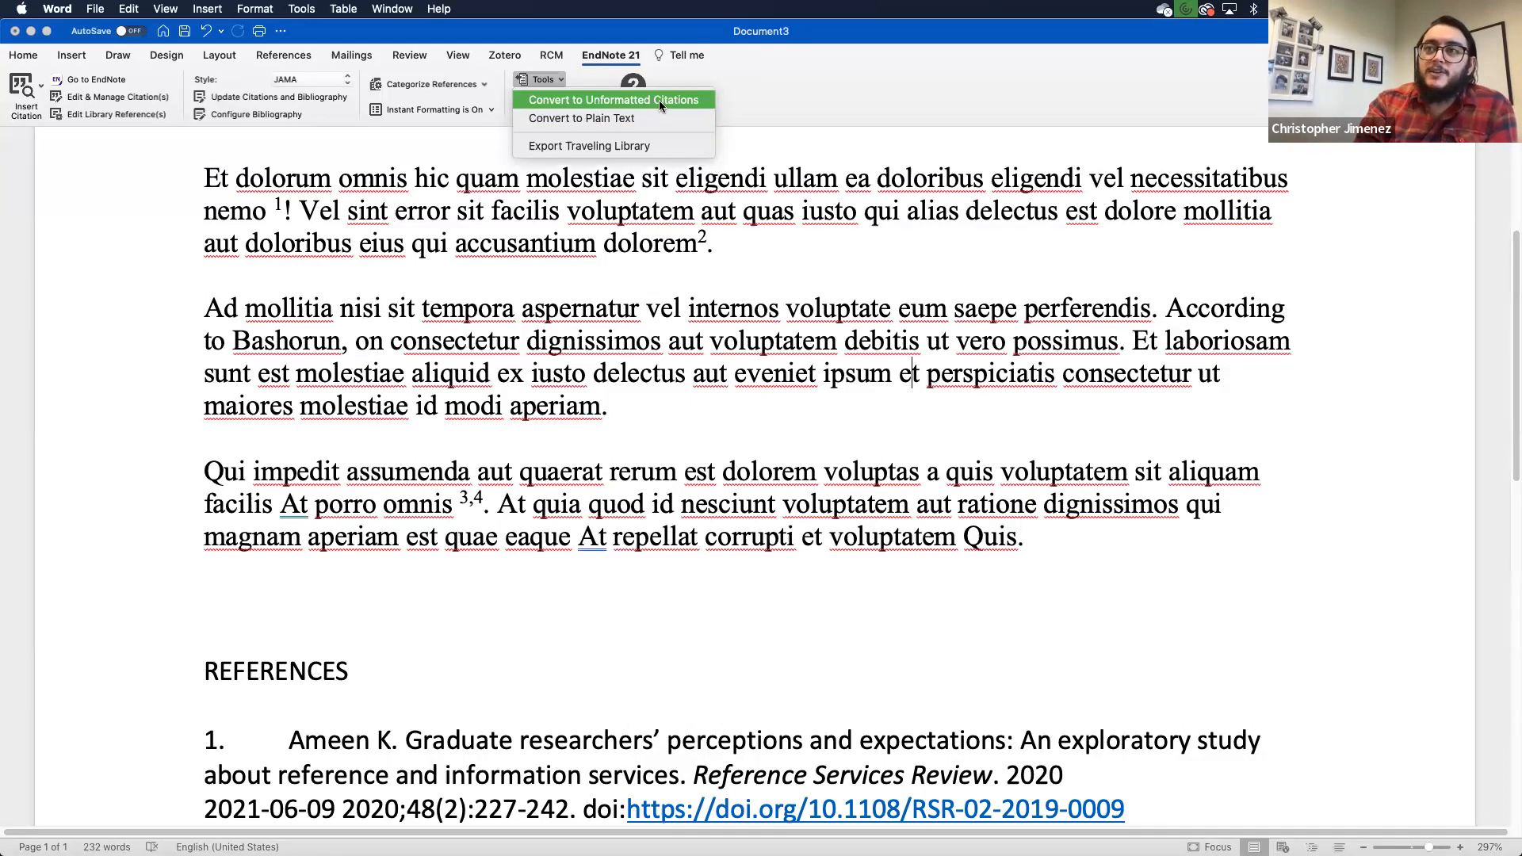
# Step: Dismiss the conversion options and apply the Author-Date citation style
pyautogui.click(710, 245)
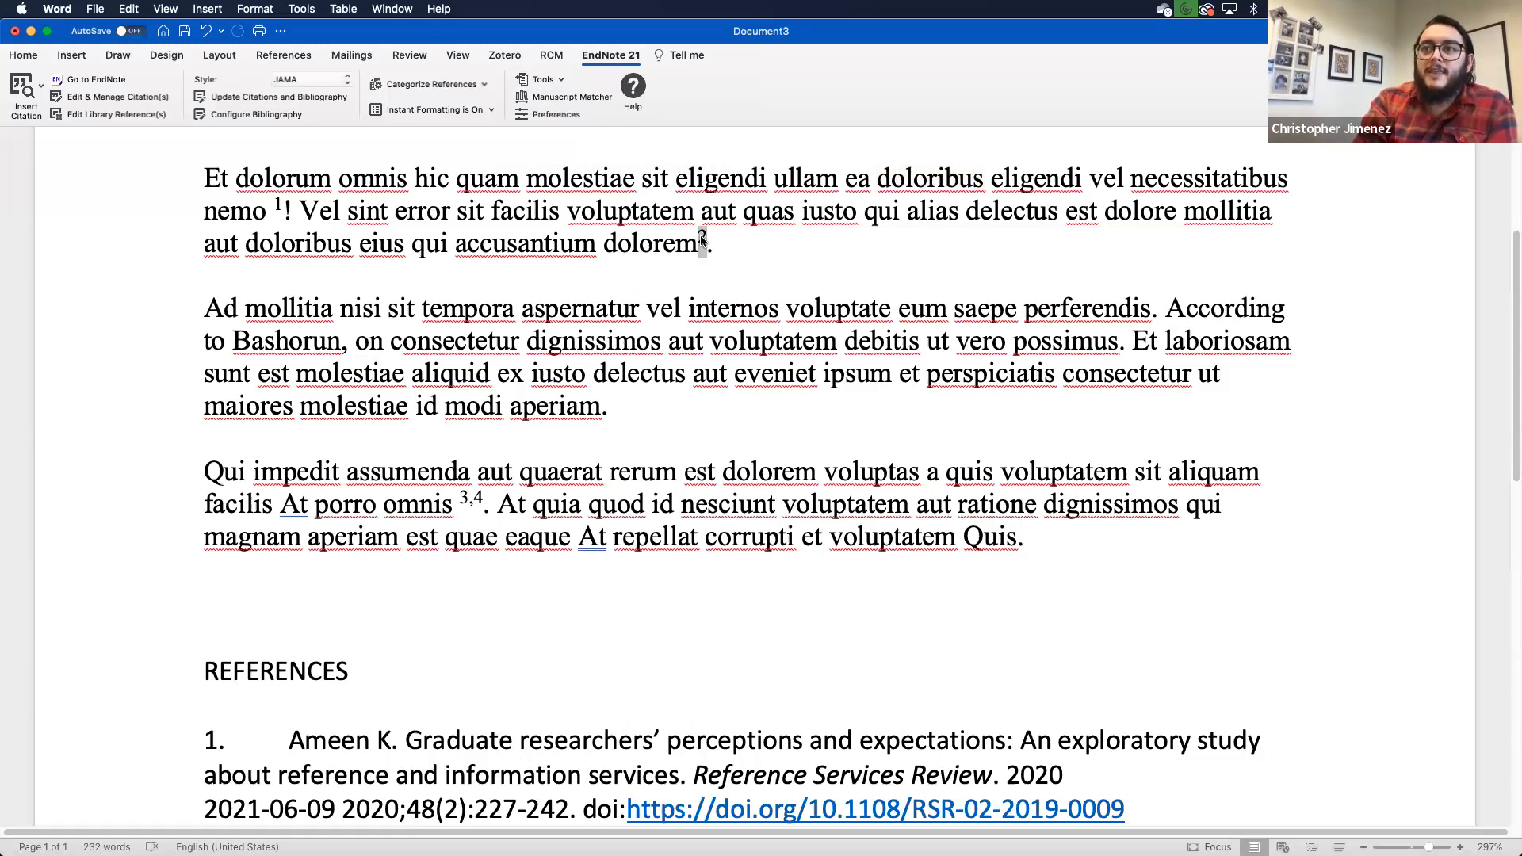
pyautogui.doubleClick(703, 239)
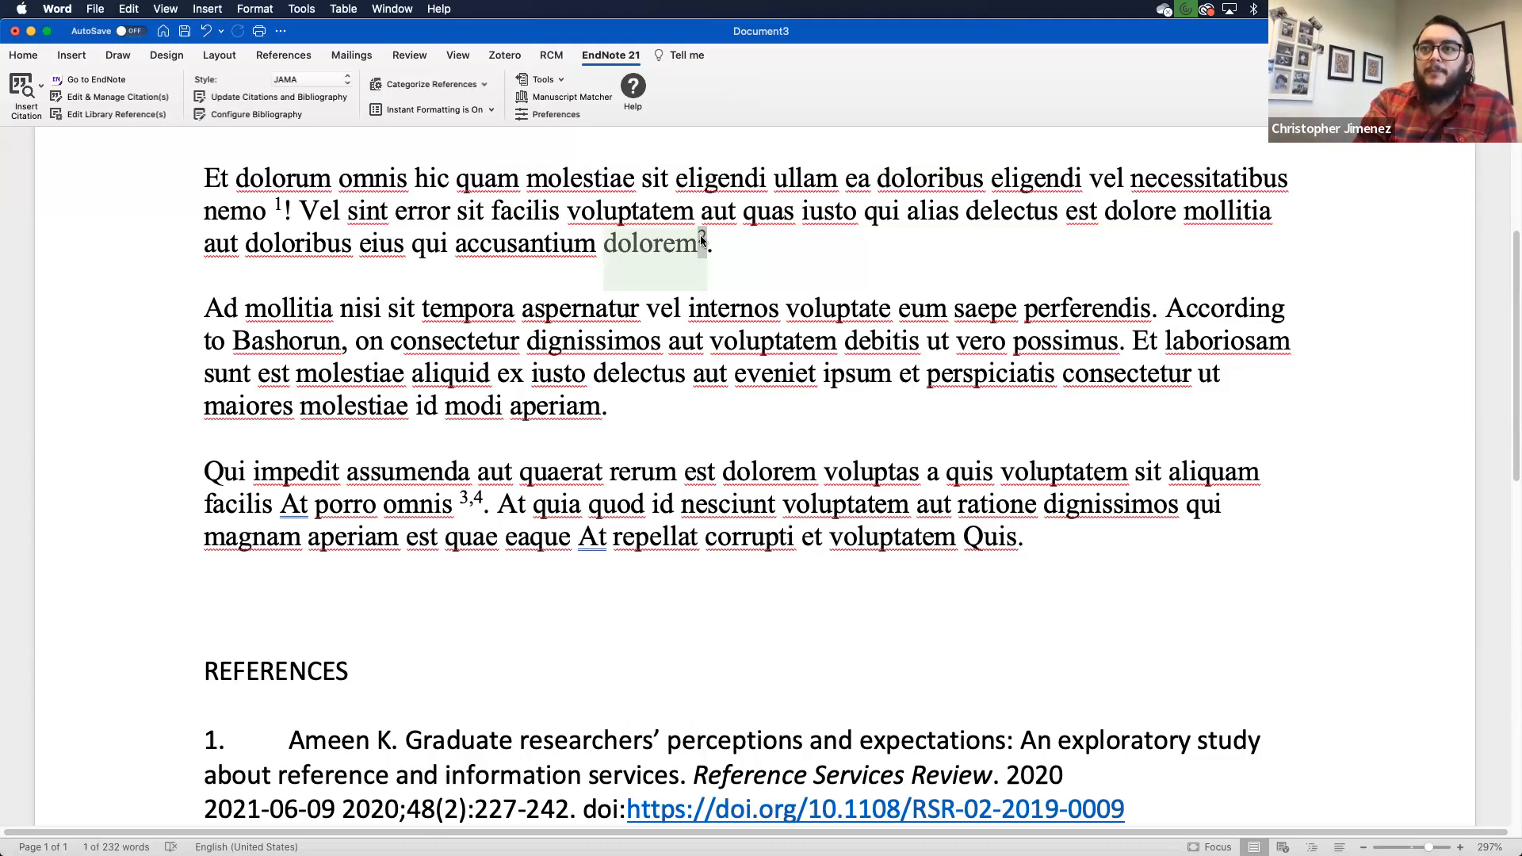
pyautogui.click(281, 206)
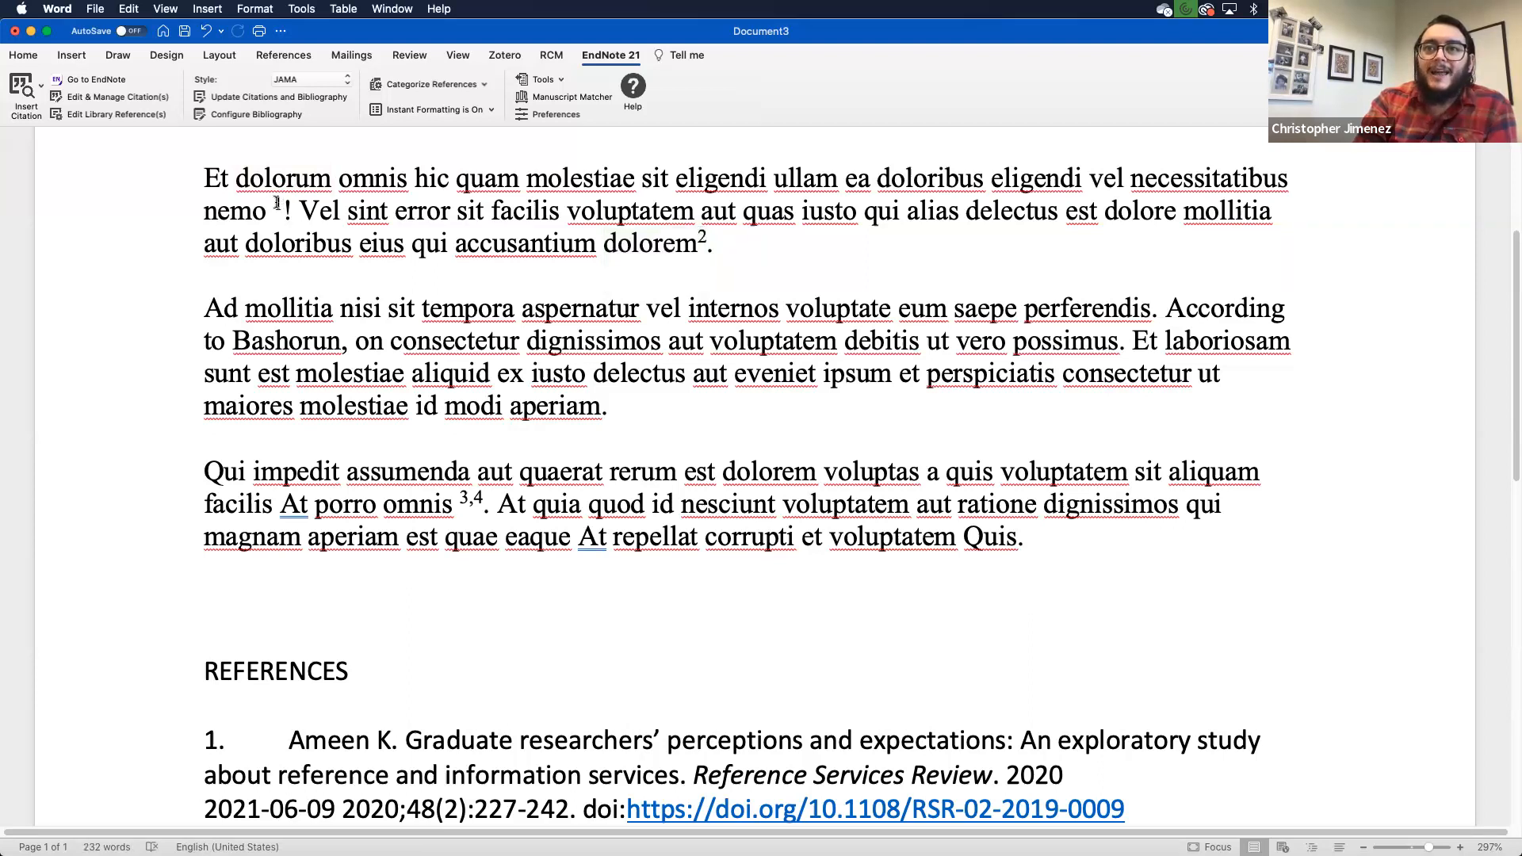
pyautogui.click(333, 80)
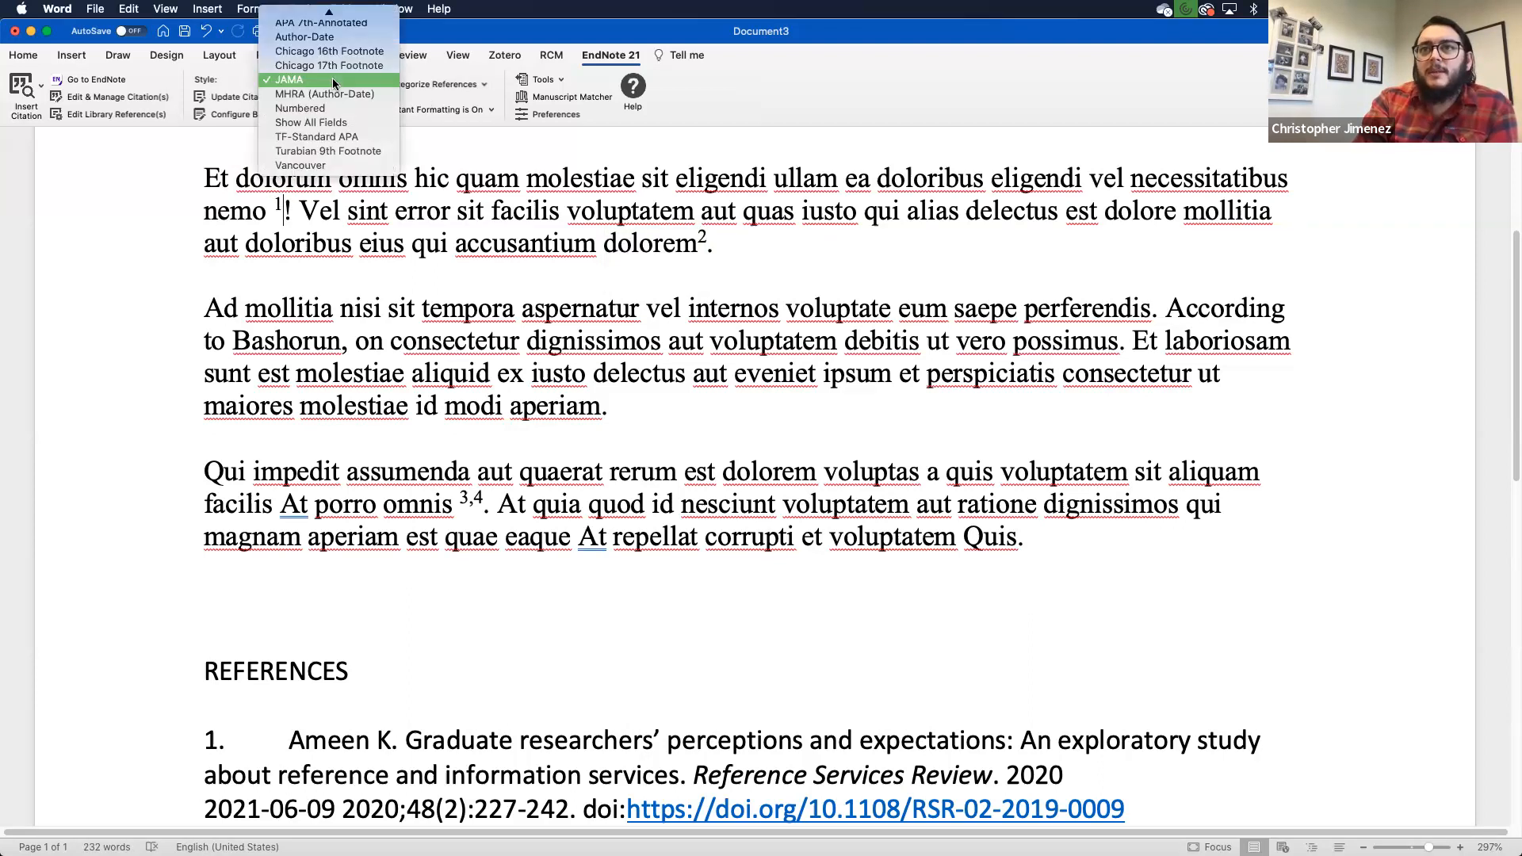
pyautogui.click(319, 40)
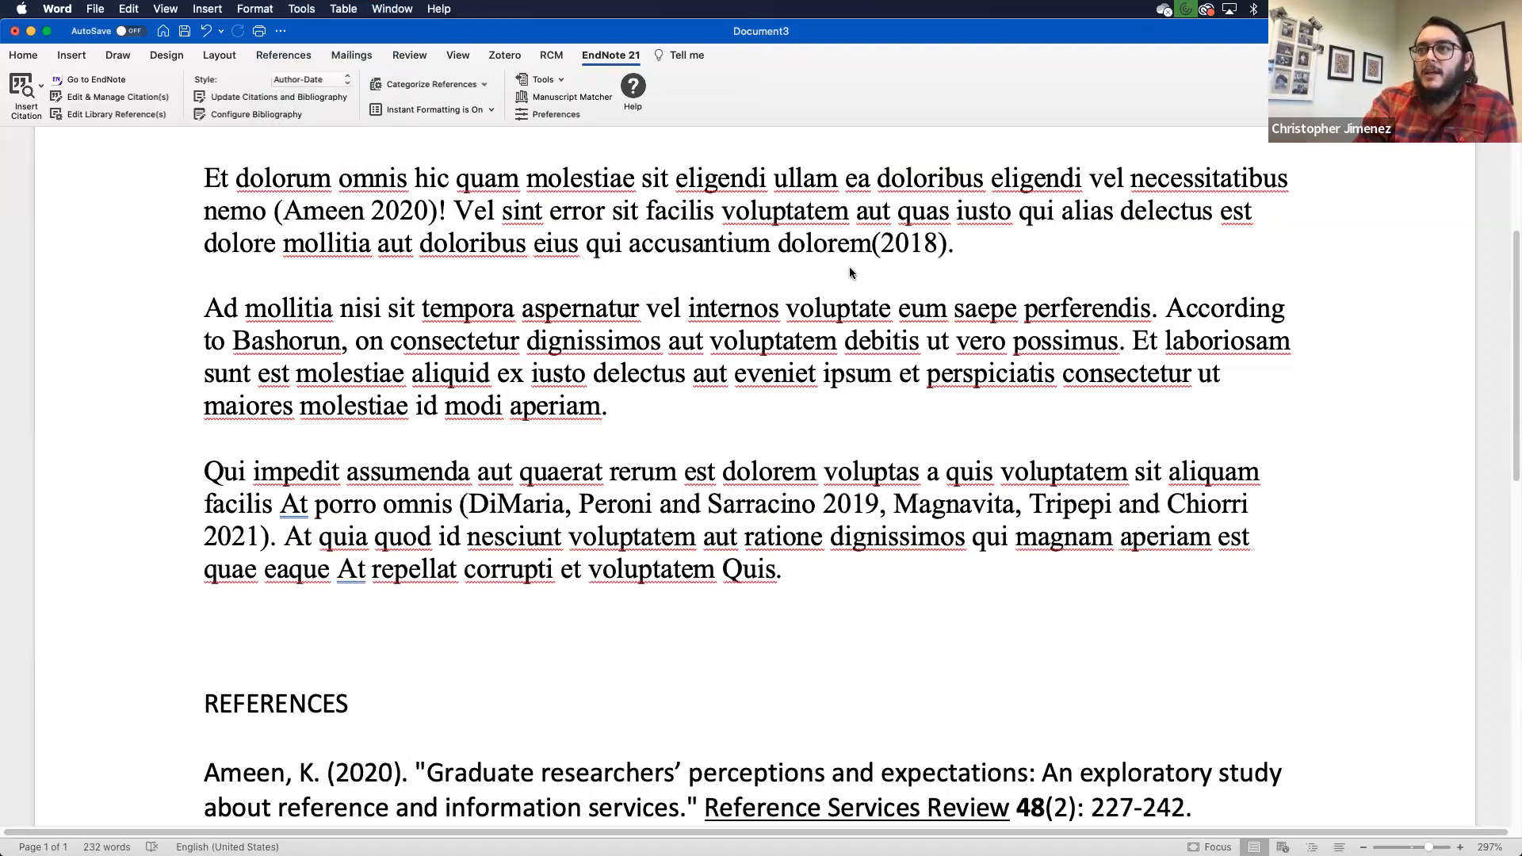
pyautogui.click(913, 242)
# Step: Inspect the (Ameen 2020) and DiMaria and Chiorri citations and the reference list
pyautogui.click(344, 213)
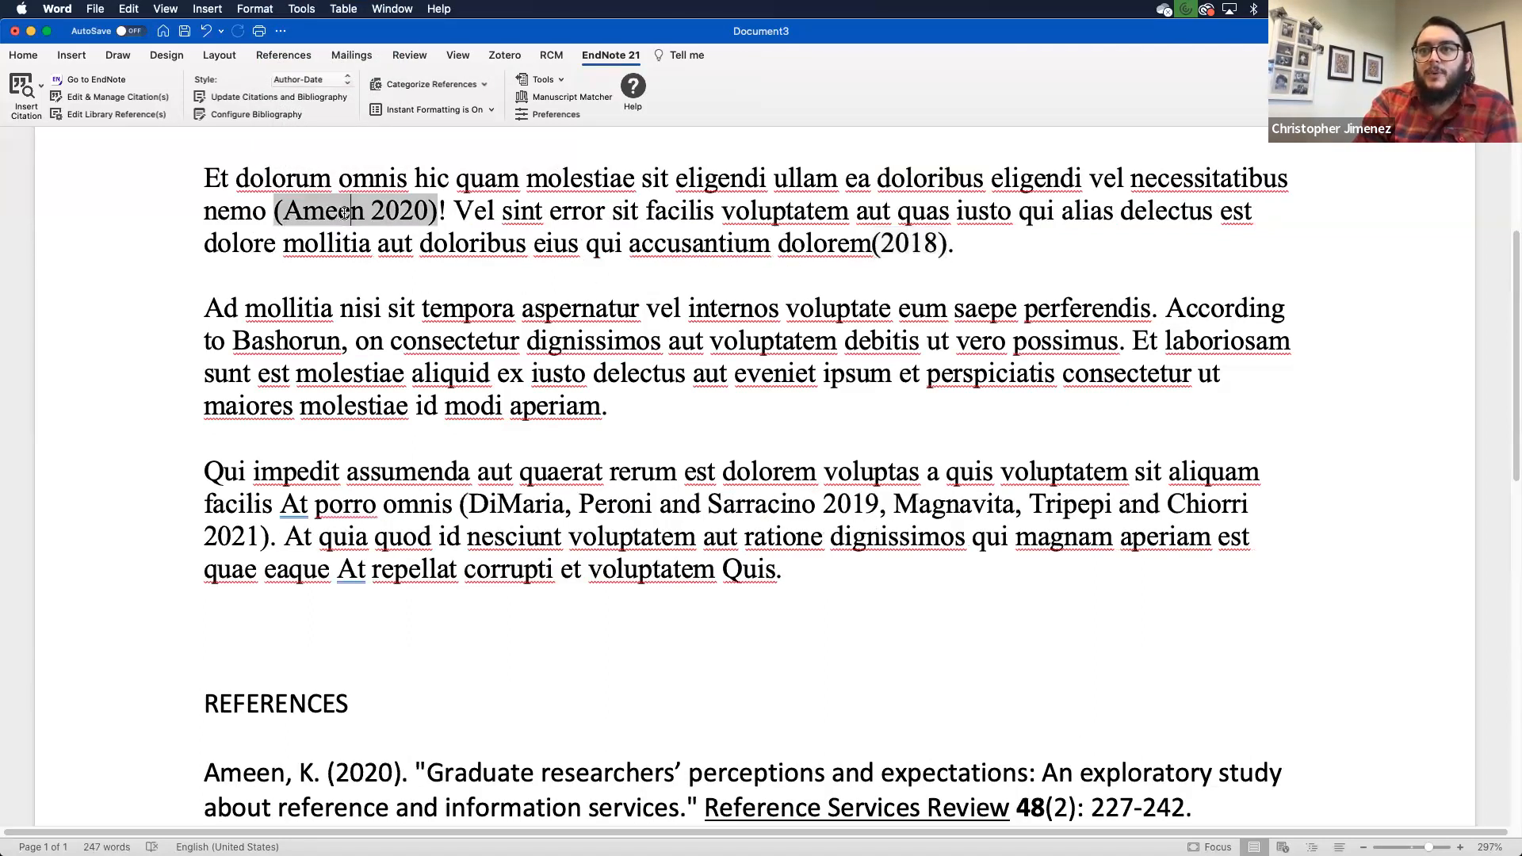
pyautogui.click(708, 504)
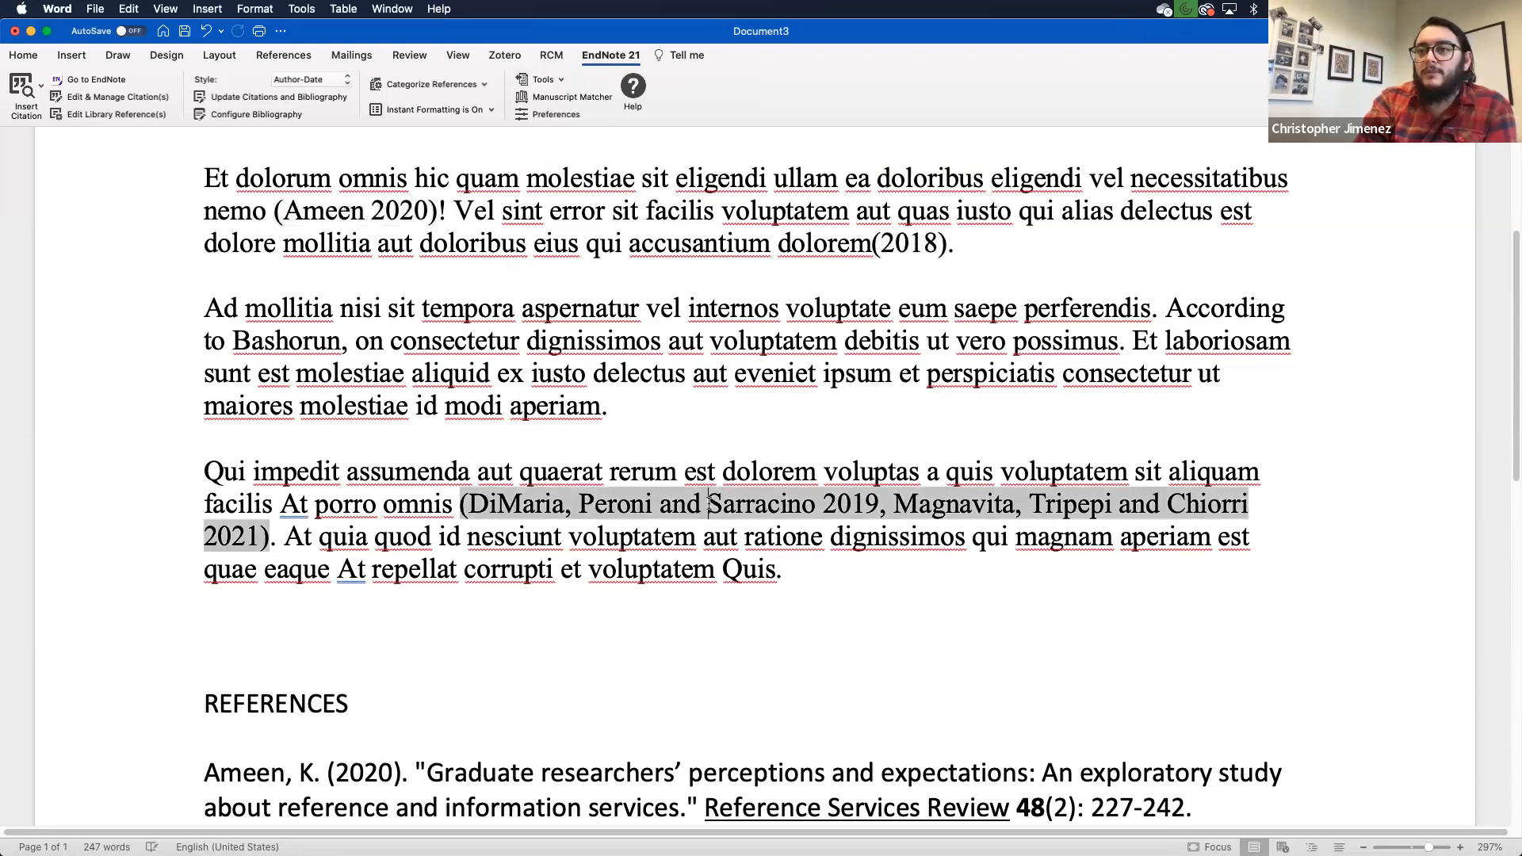
pyautogui.click(689, 771)
pyautogui.scroll(-2, 689, 761)
pyautogui.scroll(-5, 689, 745)
pyautogui.scroll(6, 690, 730)
pyautogui.scroll(2, 690, 720)
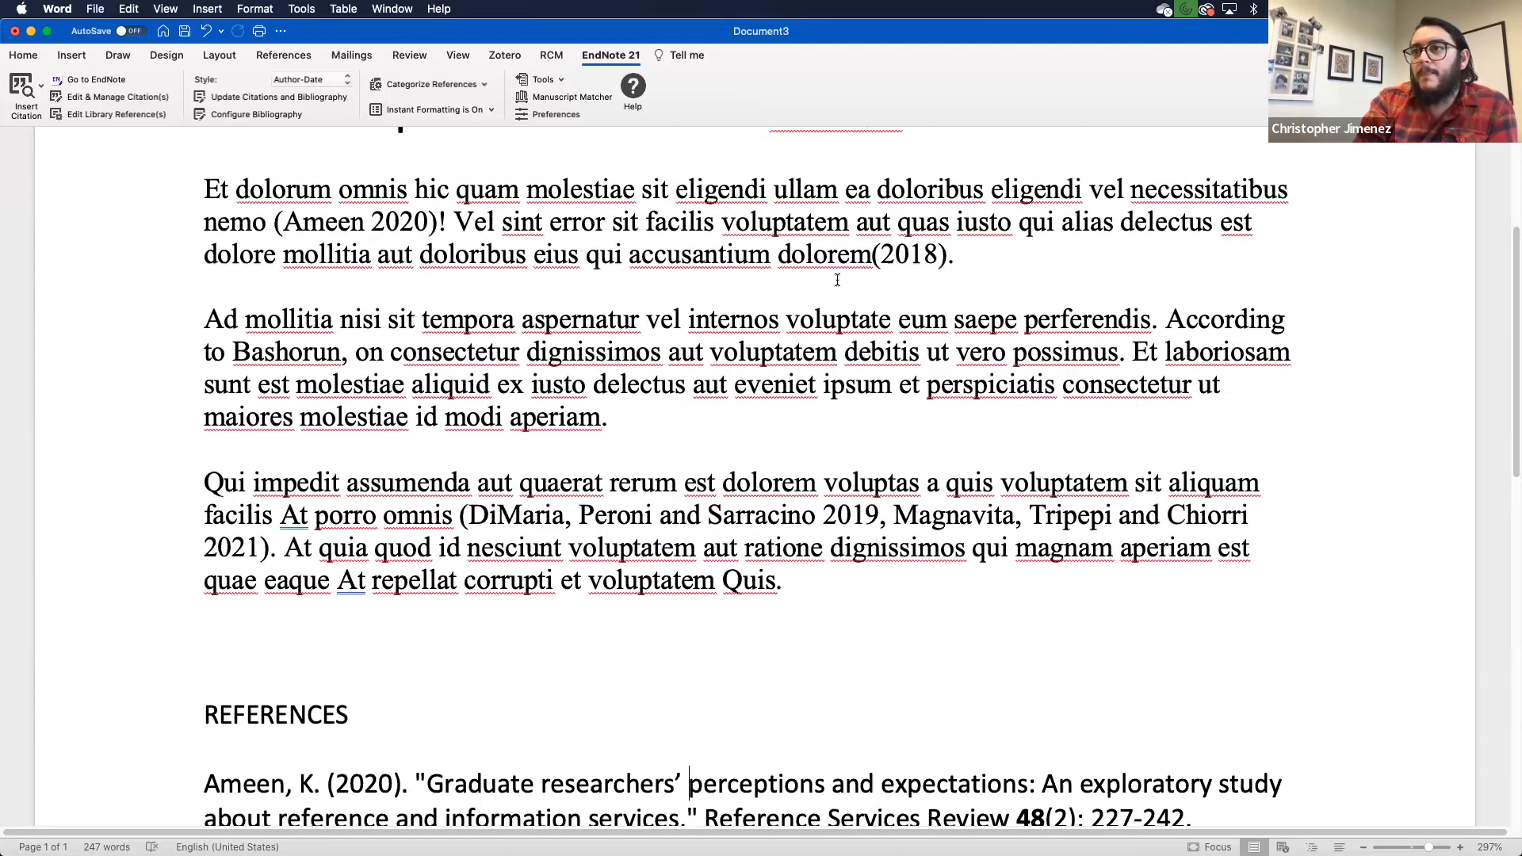
pyautogui.click(754, 513)
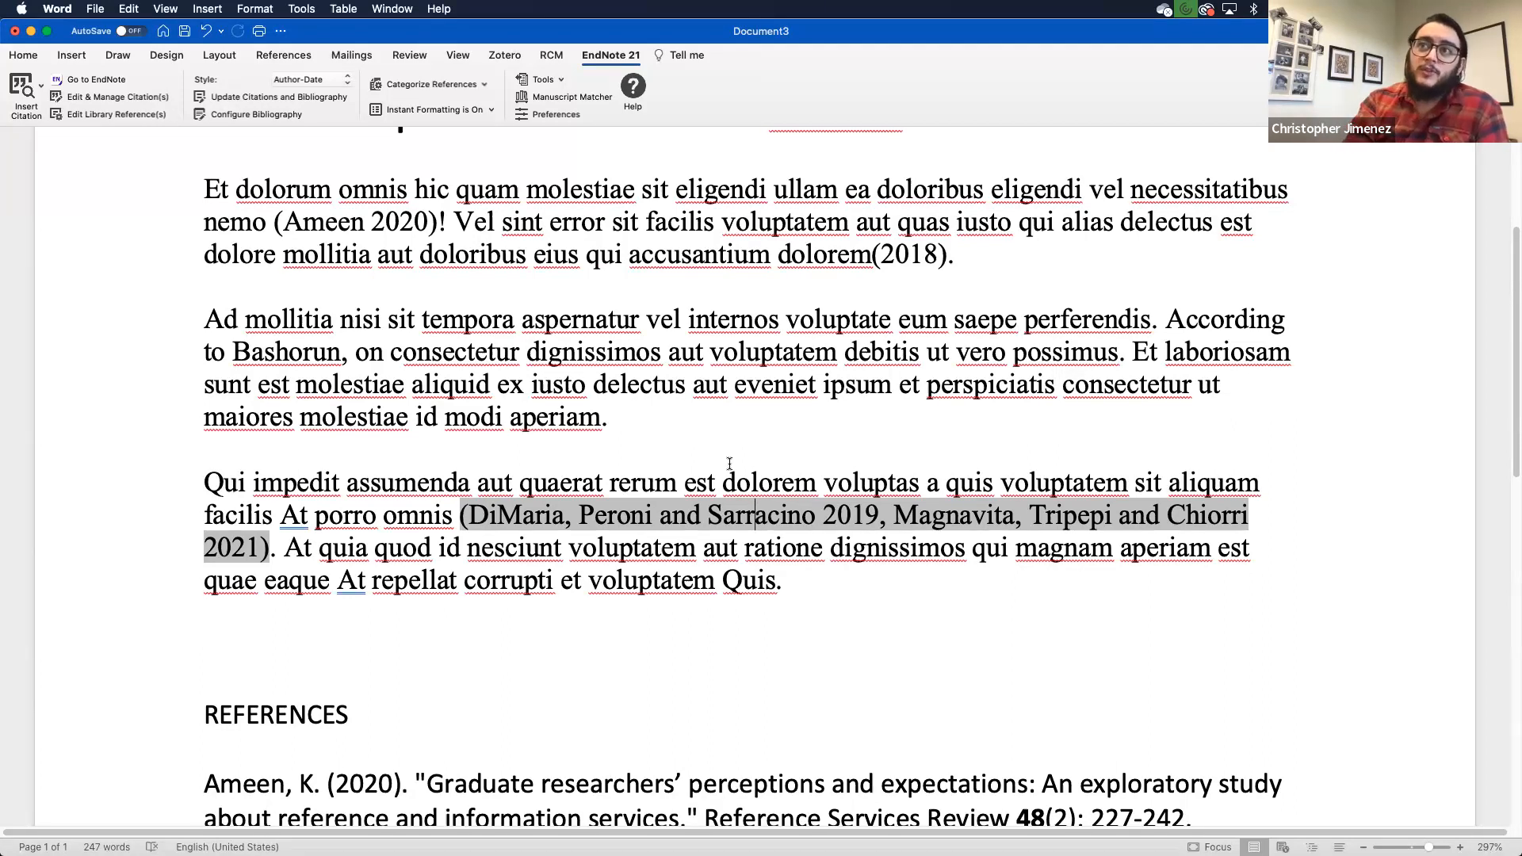
pyautogui.click(553, 81)
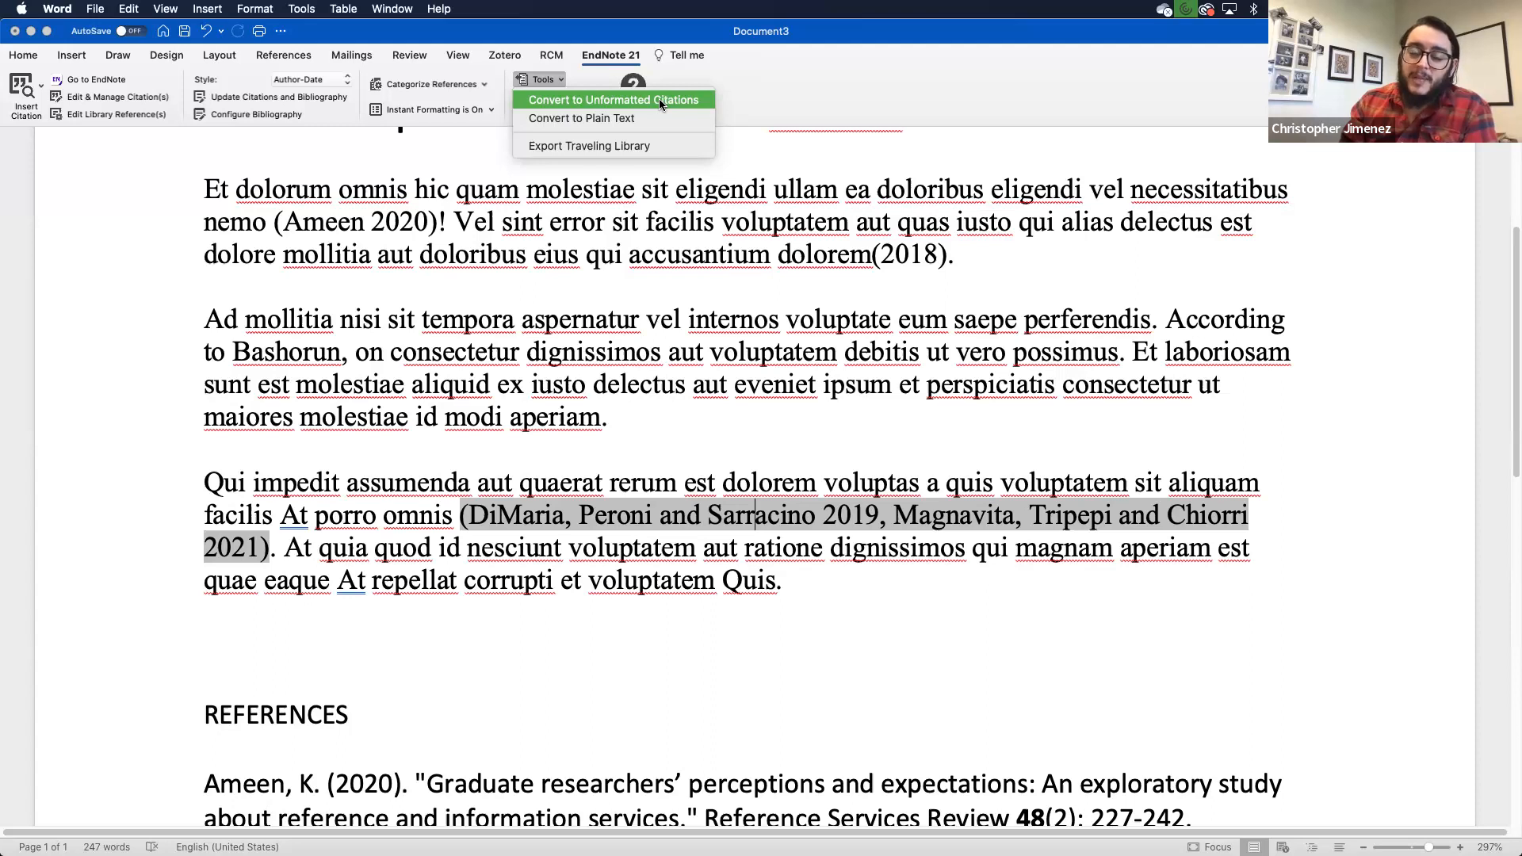
pyautogui.click(856, 304)
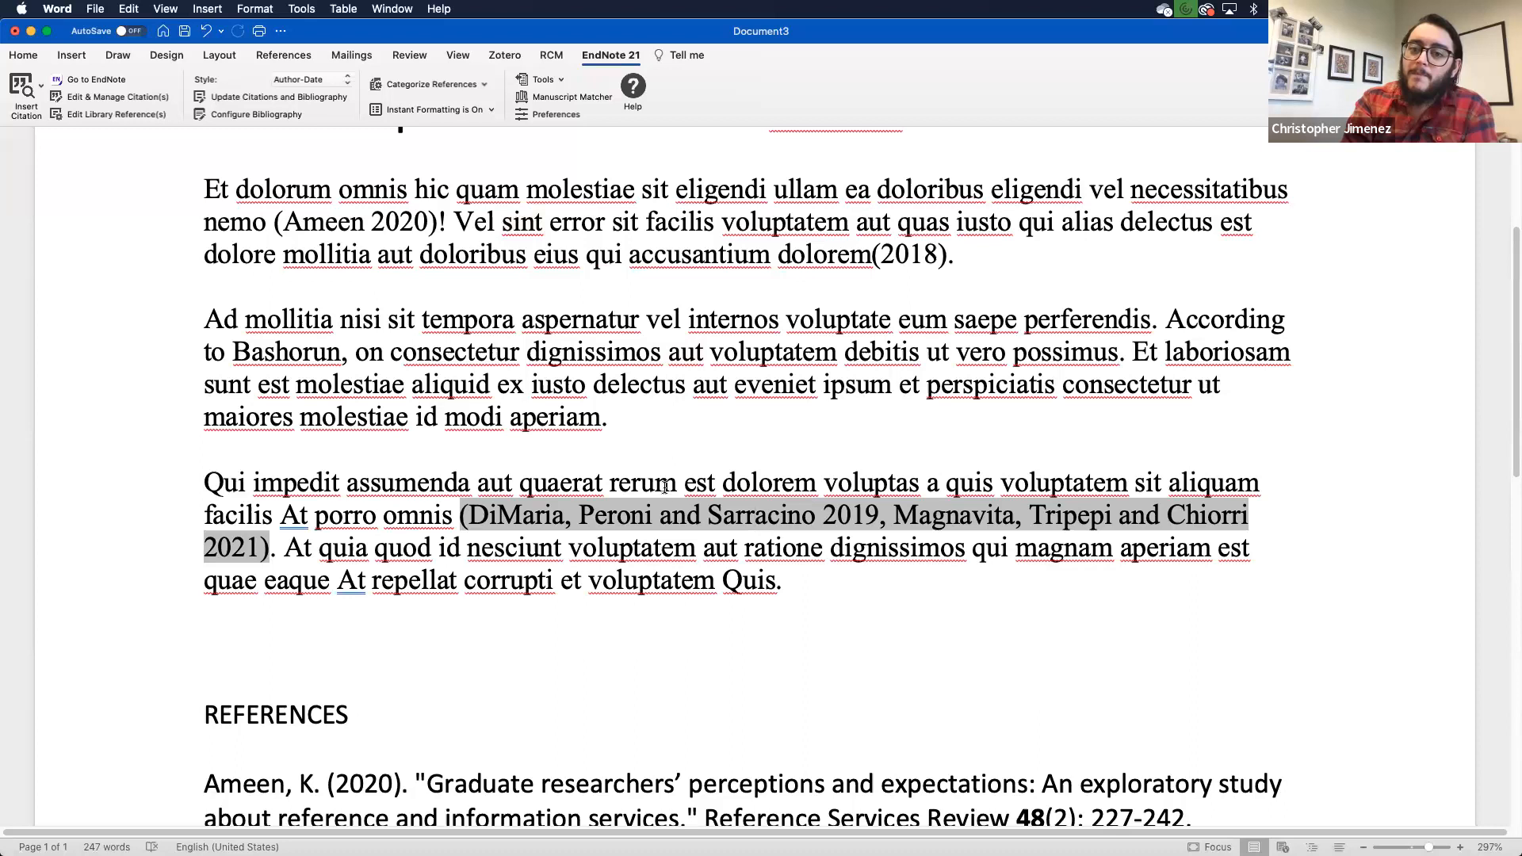
pyautogui.scroll(5, 541, 281)
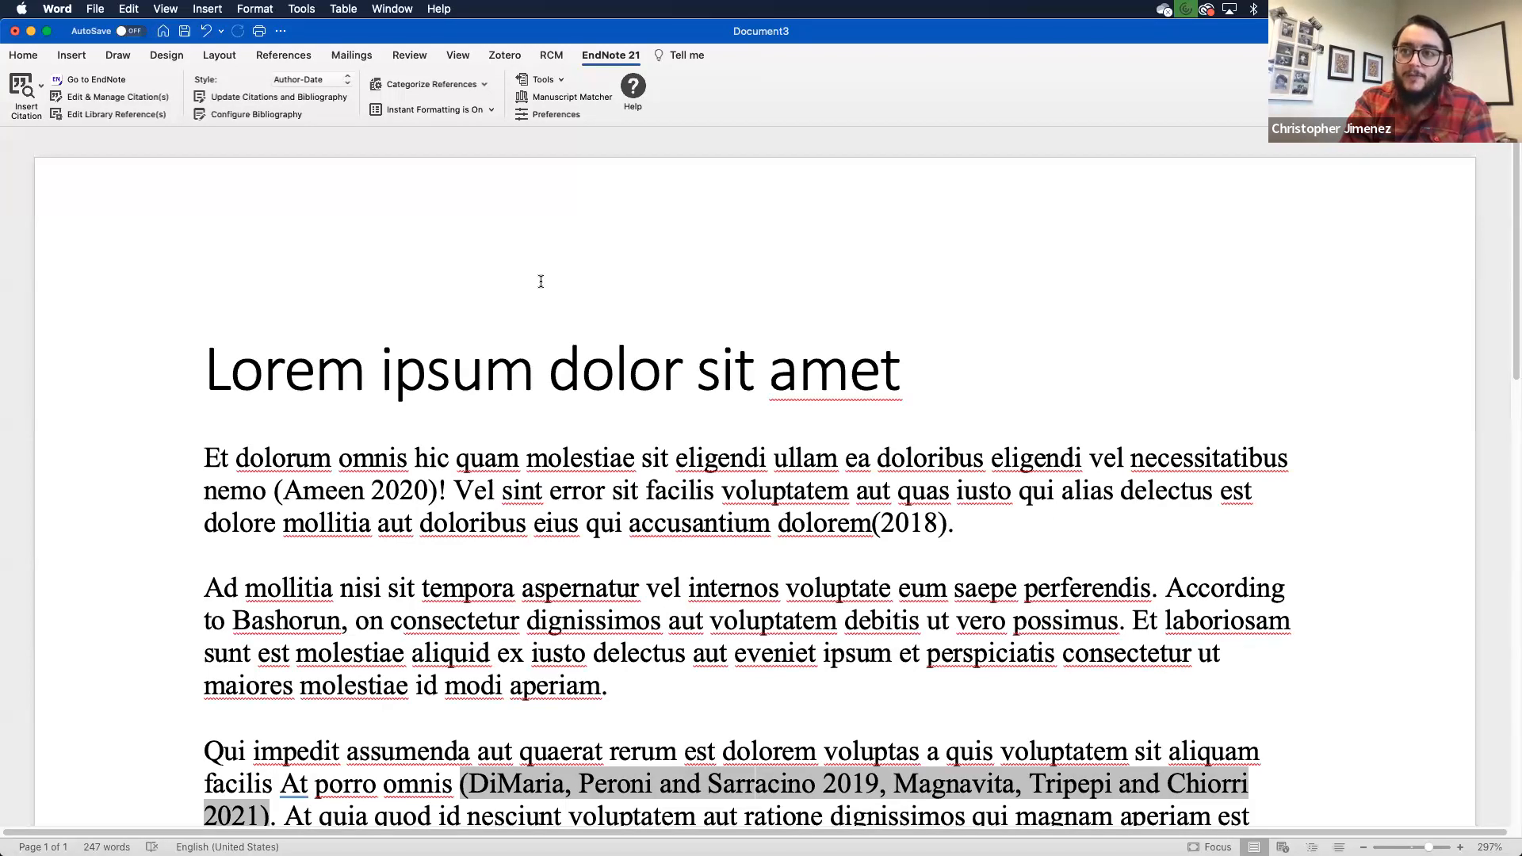
pyautogui.scroll(-5, 641, 543)
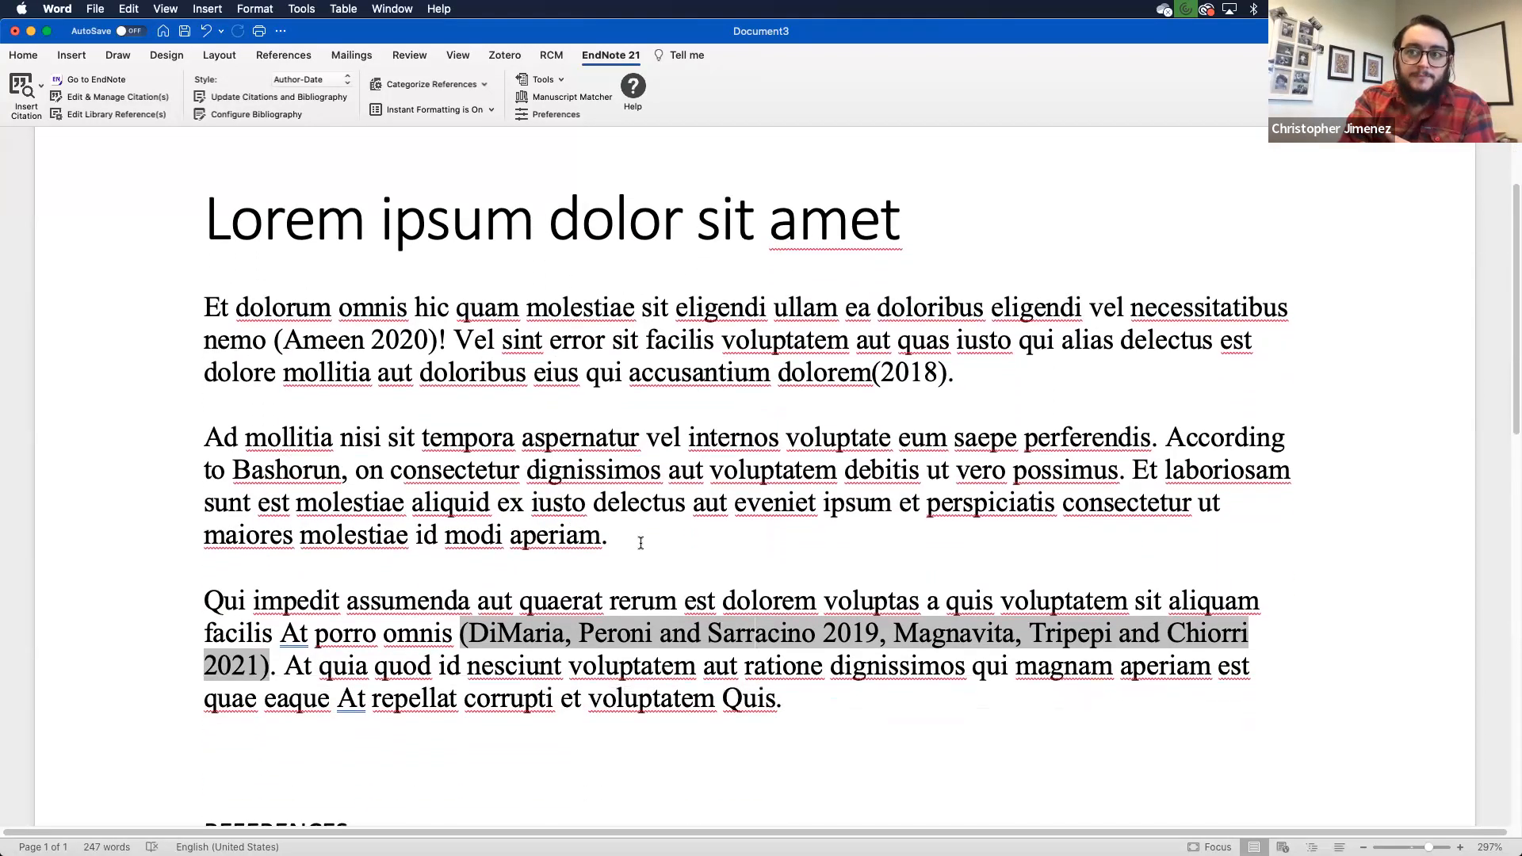
pyautogui.click(387, 320)
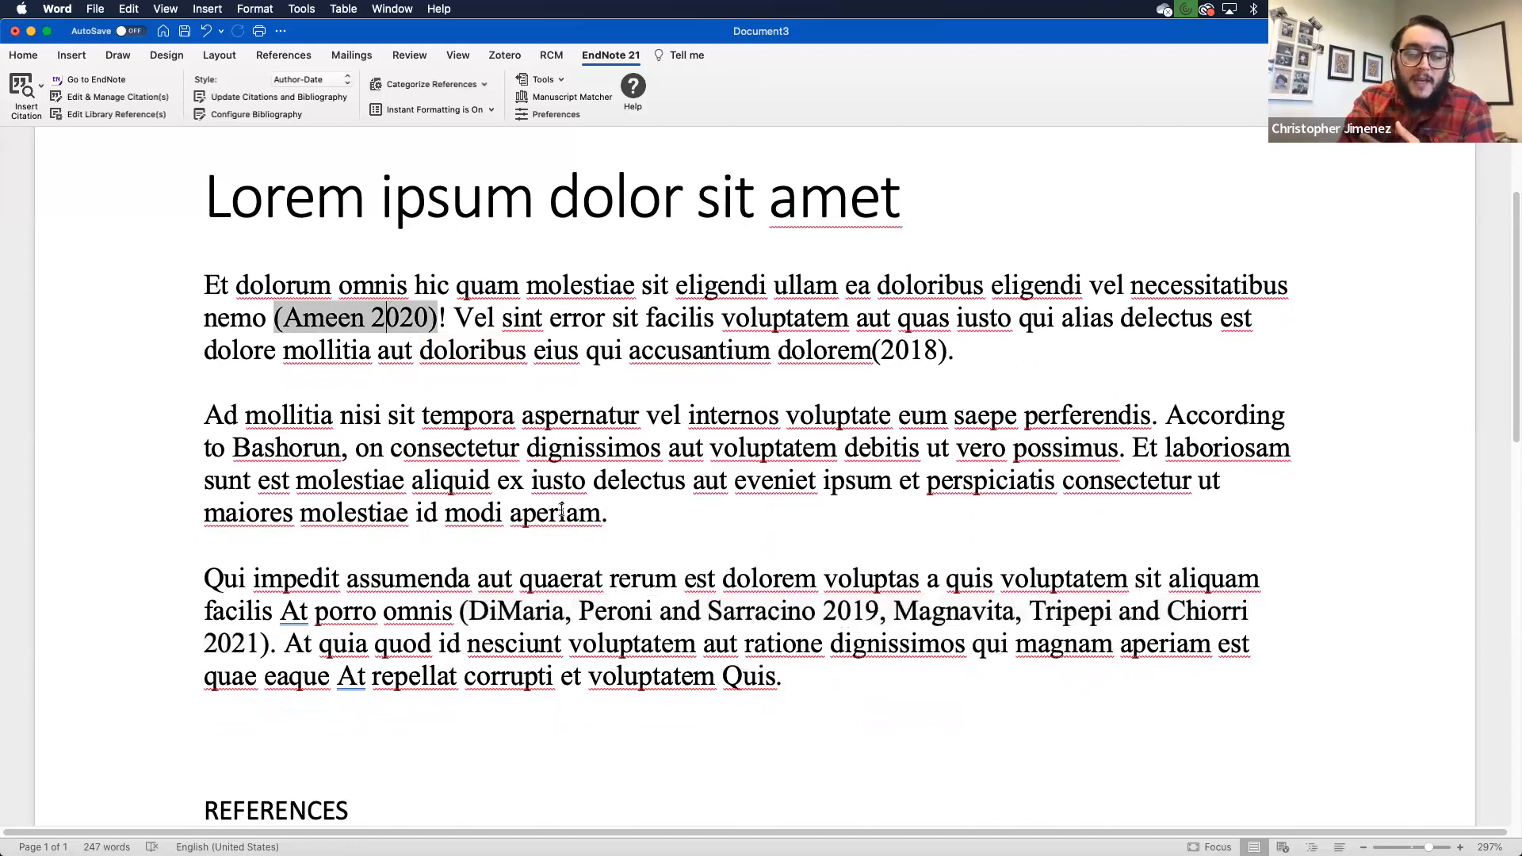